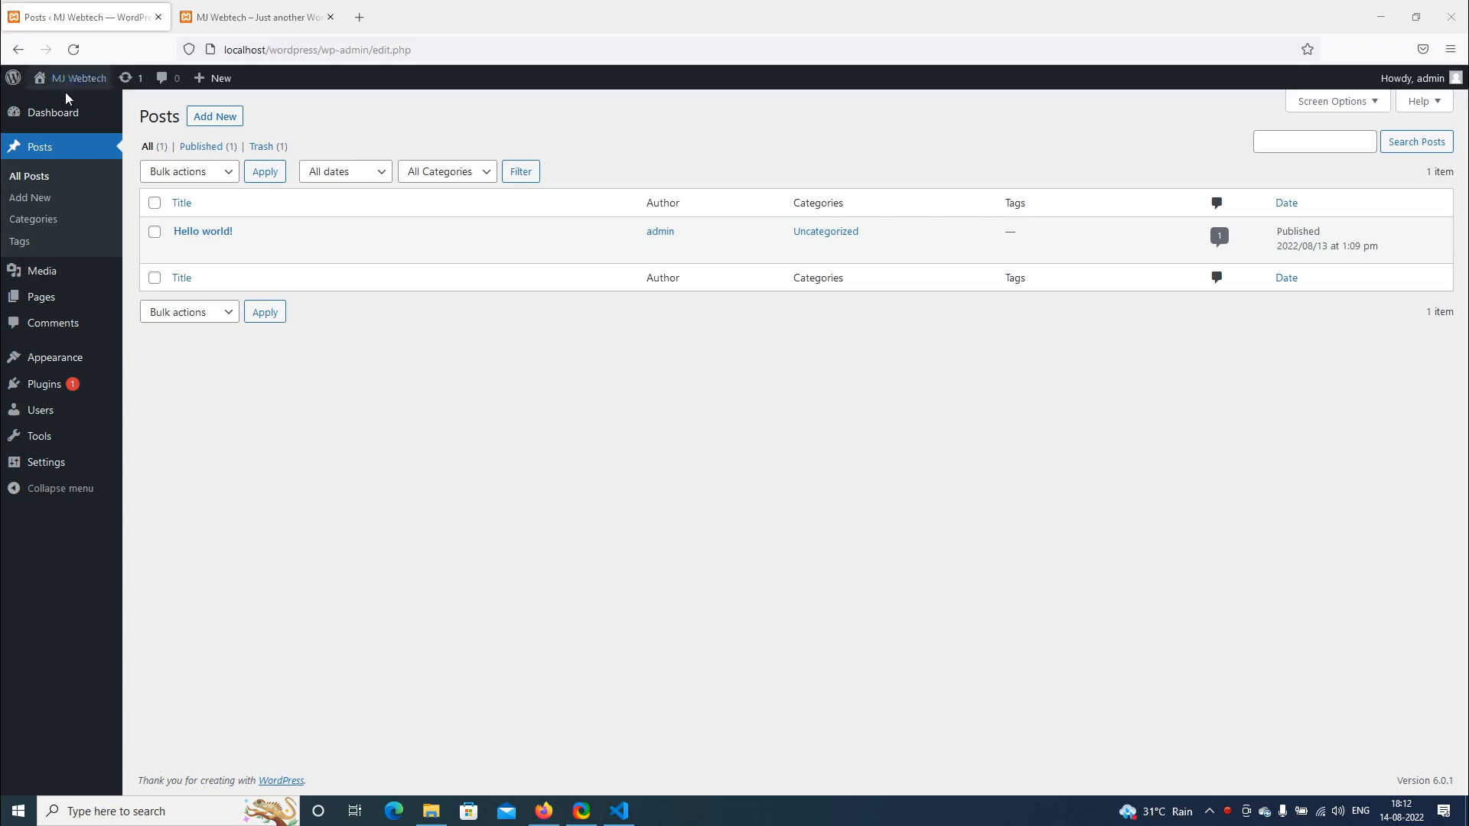
Look over the WordPress dashboard, and return to the list of all posts
{"action": "left_click", "coordinate": [60, 122]}
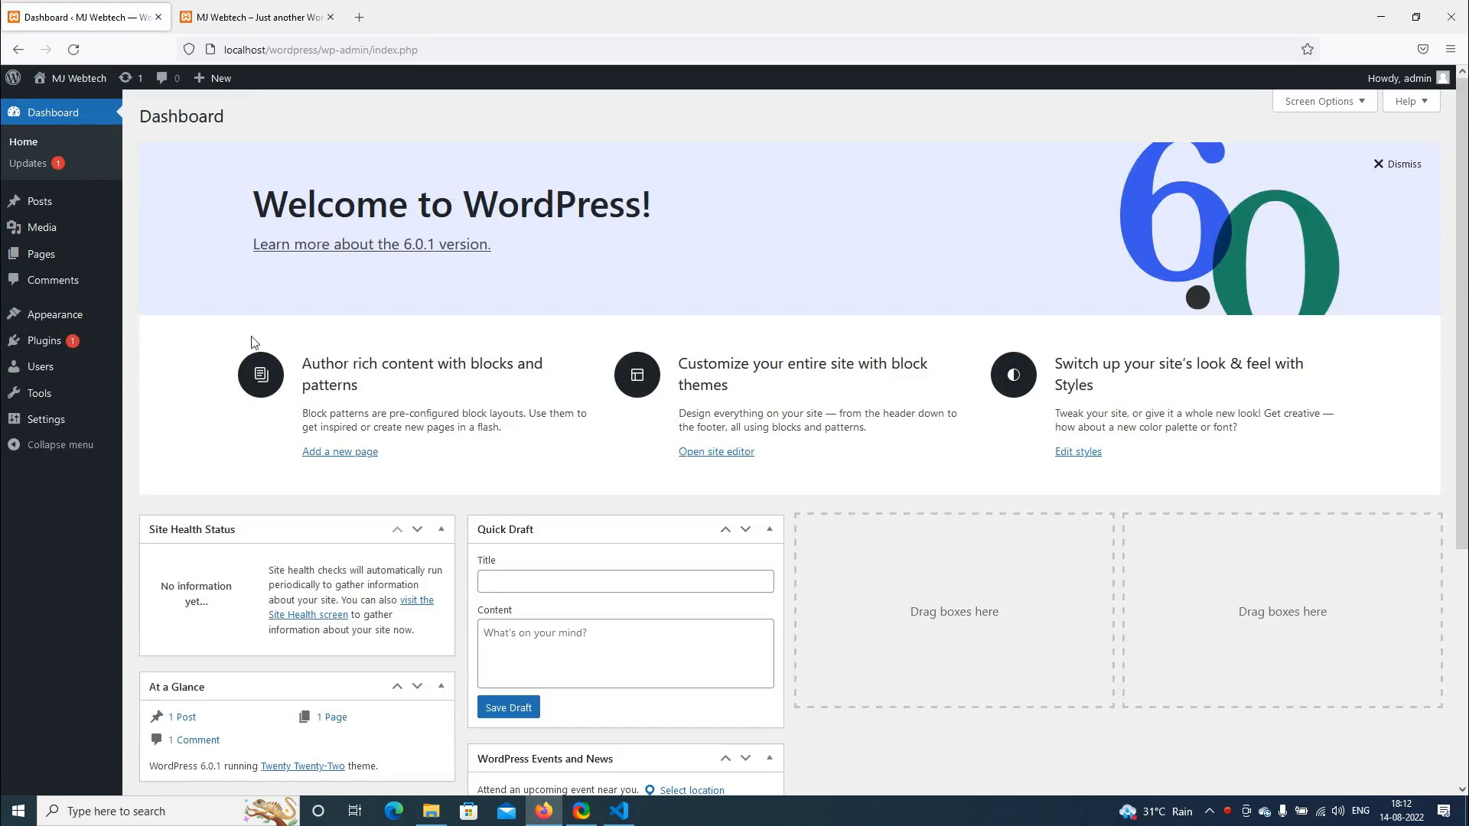
{"action": "scroll", "coordinate": [215, 310], "scroll_direction": "down", "scroll_amount": 4}
{"action": "scroll", "coordinate": [215, 310], "scroll_direction": "up", "scroll_amount": 4}
{"action": "left_click", "coordinate": [61, 211]}
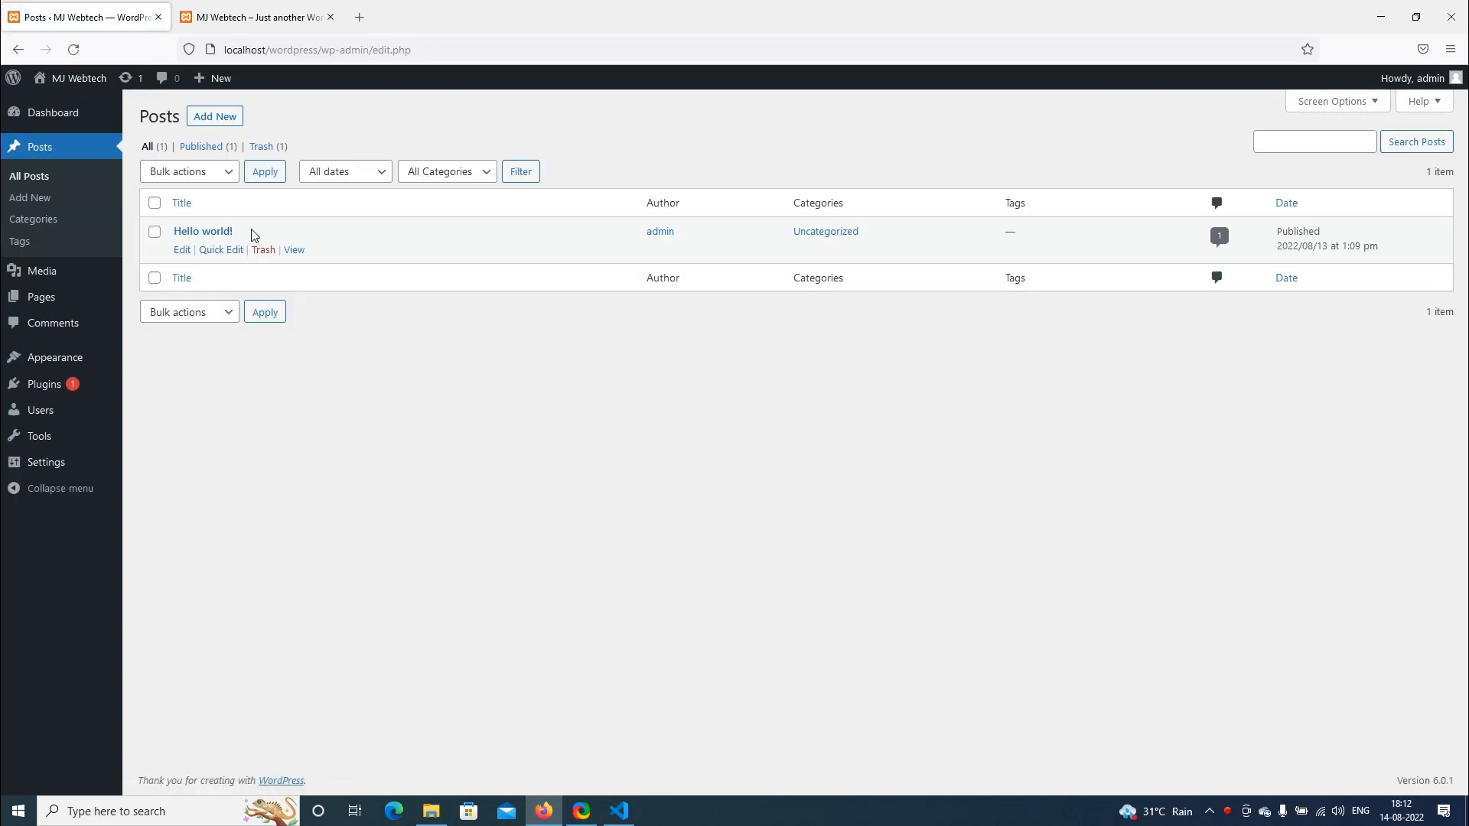
Examine the title and text of the "Hello world!" post on the live site
{"action": "left_click", "coordinate": [260, 21]}
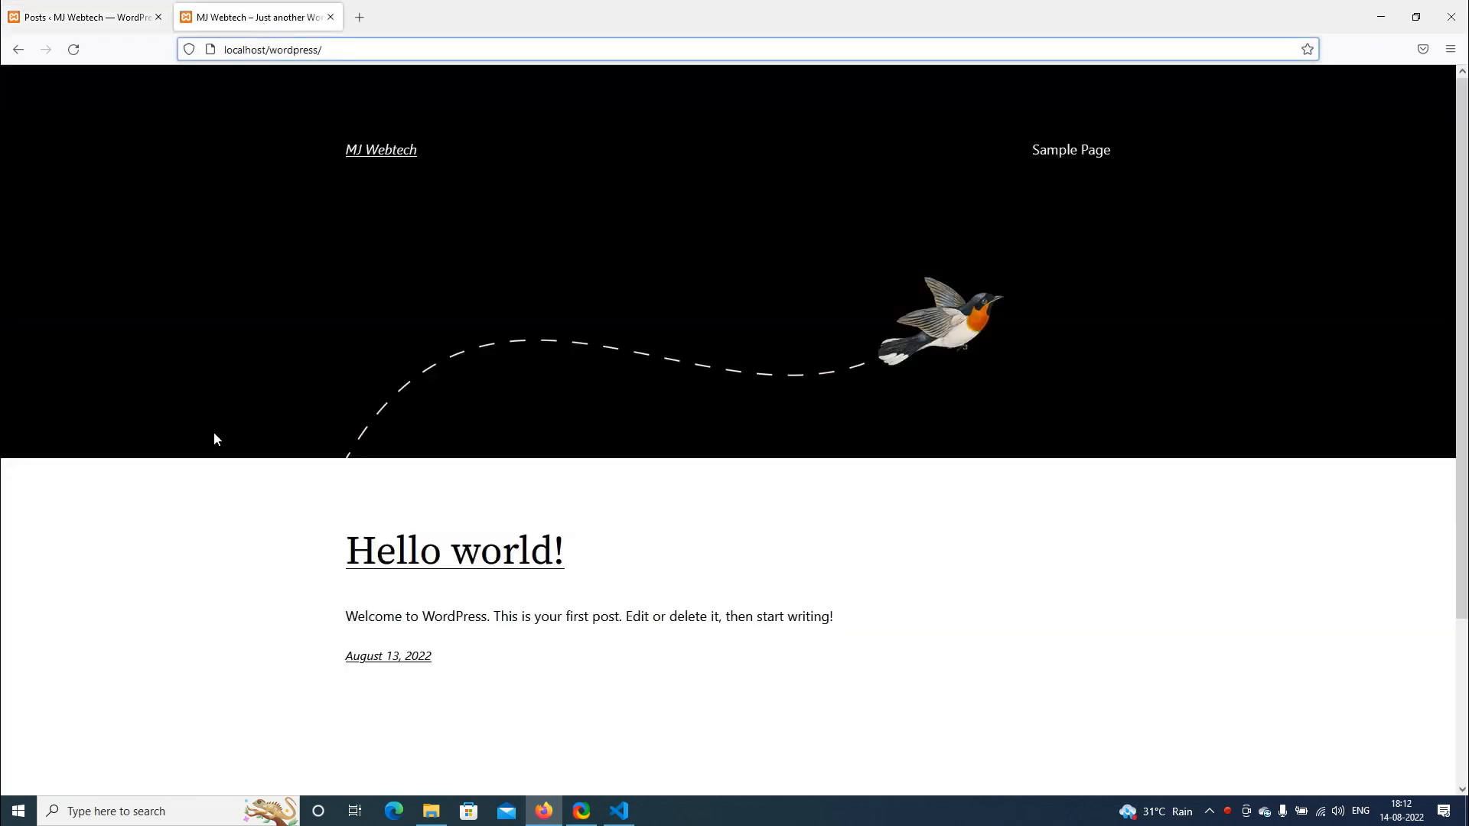
{"action": "scroll", "coordinate": [213, 436], "scroll_direction": "down", "scroll_amount": 3}
{"action": "left_click_drag", "start_coordinate": [346, 342], "coordinate": [566, 353]}
{"action": "left_click_drag", "start_coordinate": [345, 407], "coordinate": [512, 415]}
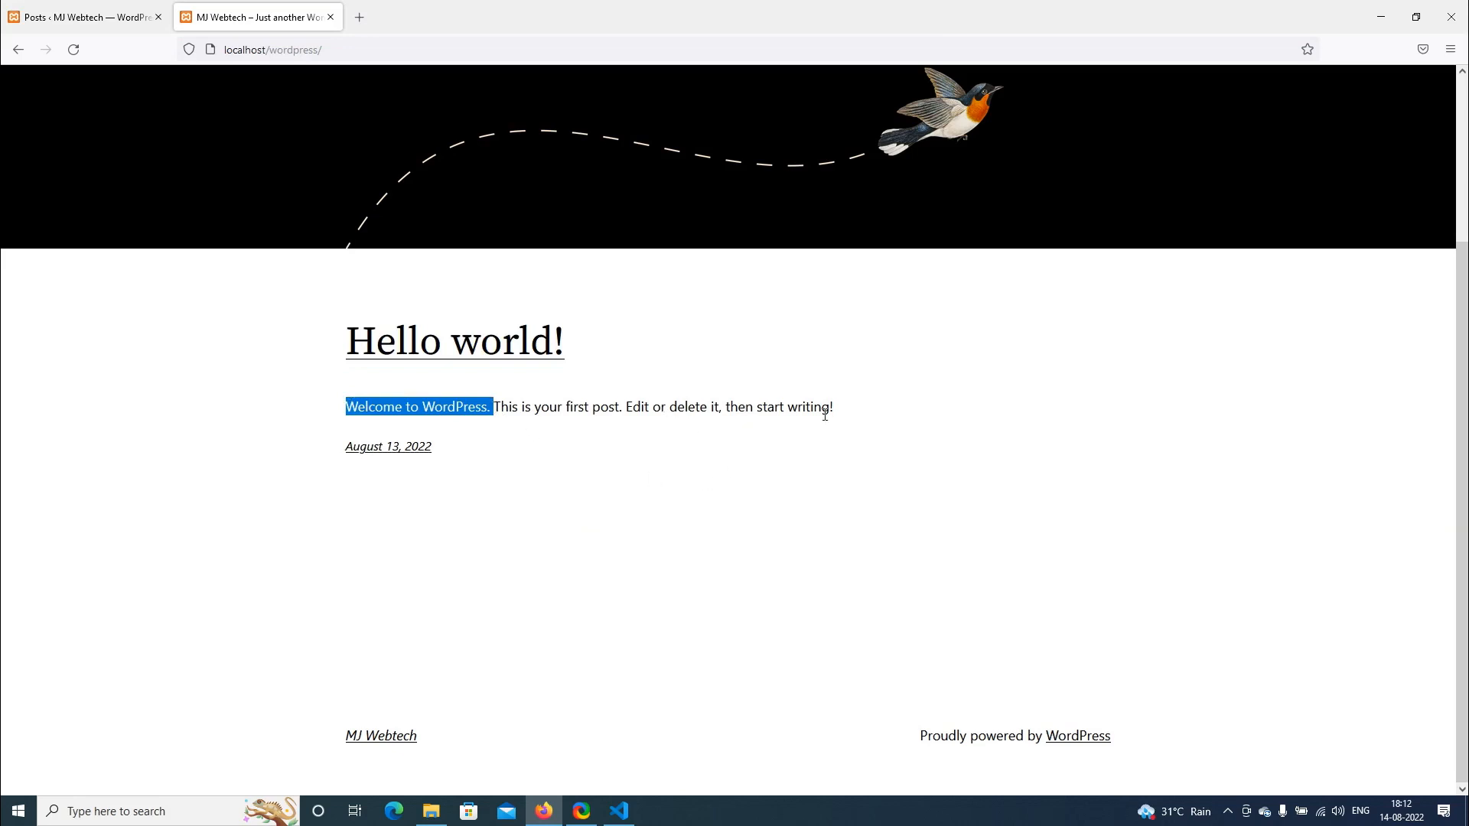
Open the "Hello world!" post from the posts list for editing and highlight its paragraph
{"action": "left_click", "coordinate": [116, 15]}
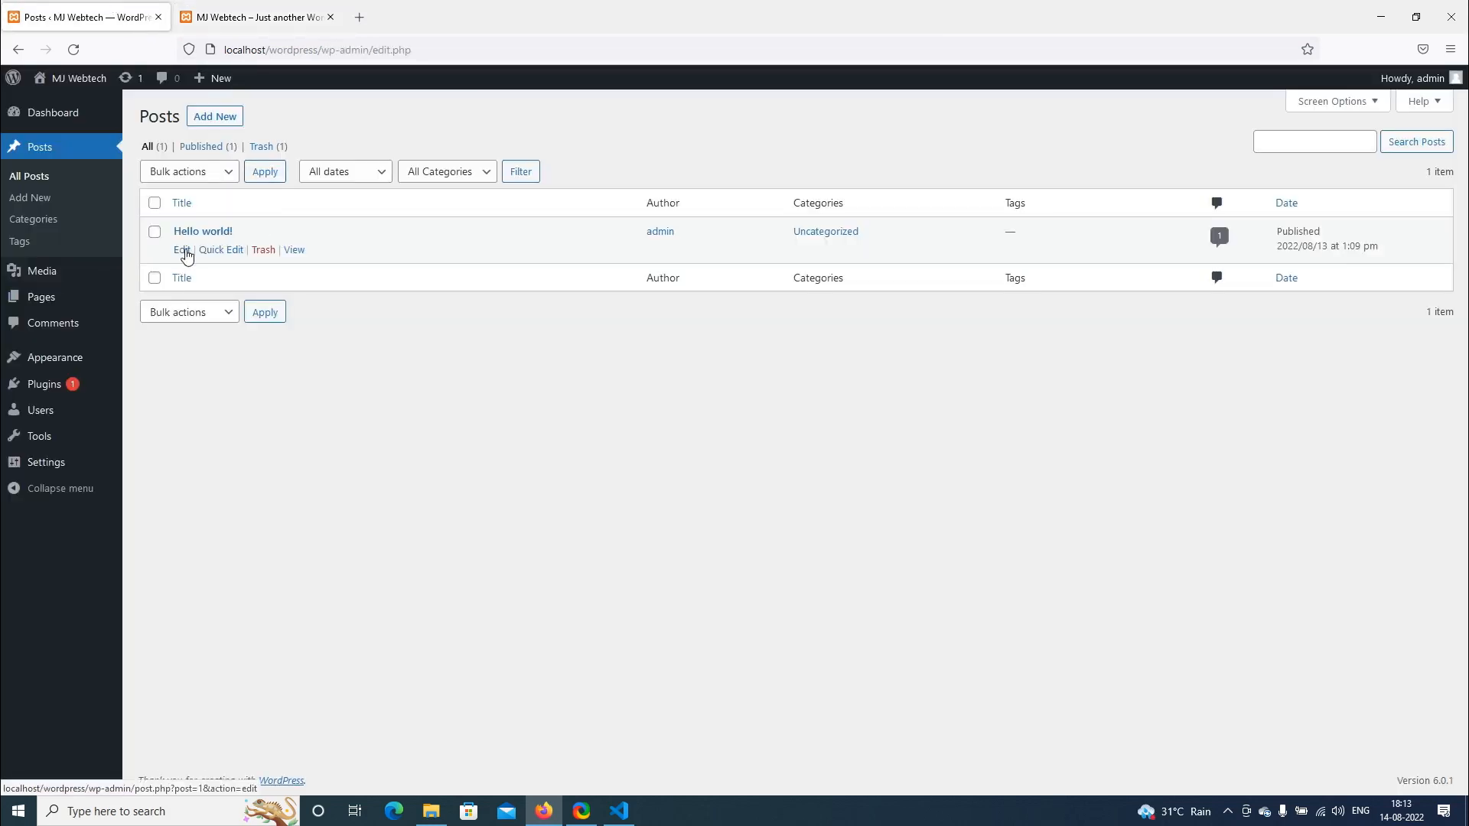
{"action": "left_click", "coordinate": [184, 251]}
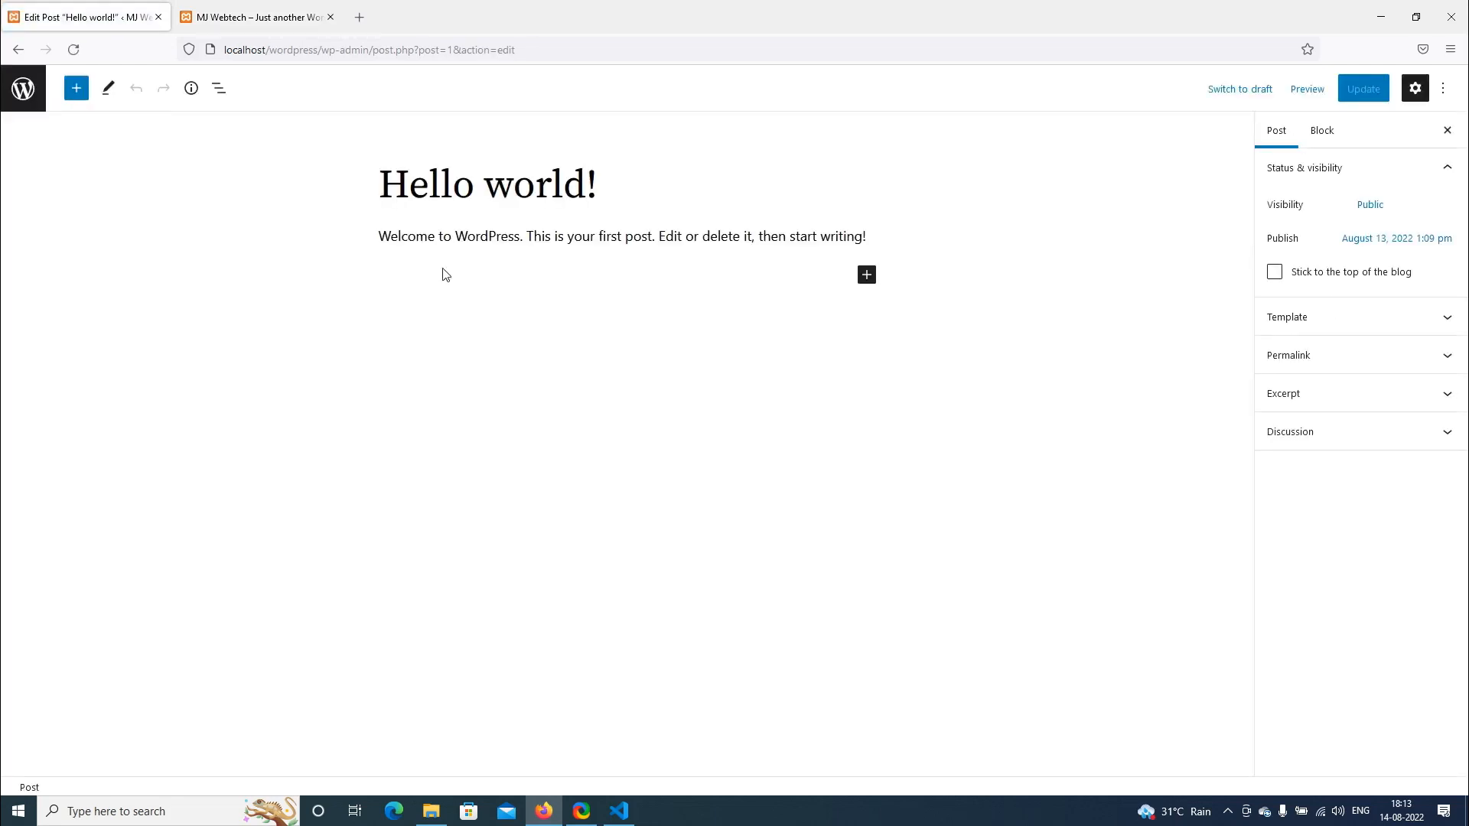
{"action": "left_click_drag", "start_coordinate": [379, 236], "coordinate": [881, 253]}
Compare the paragraph and title shown on the live site with the post in the editor
{"action": "left_click", "coordinate": [256, 17]}
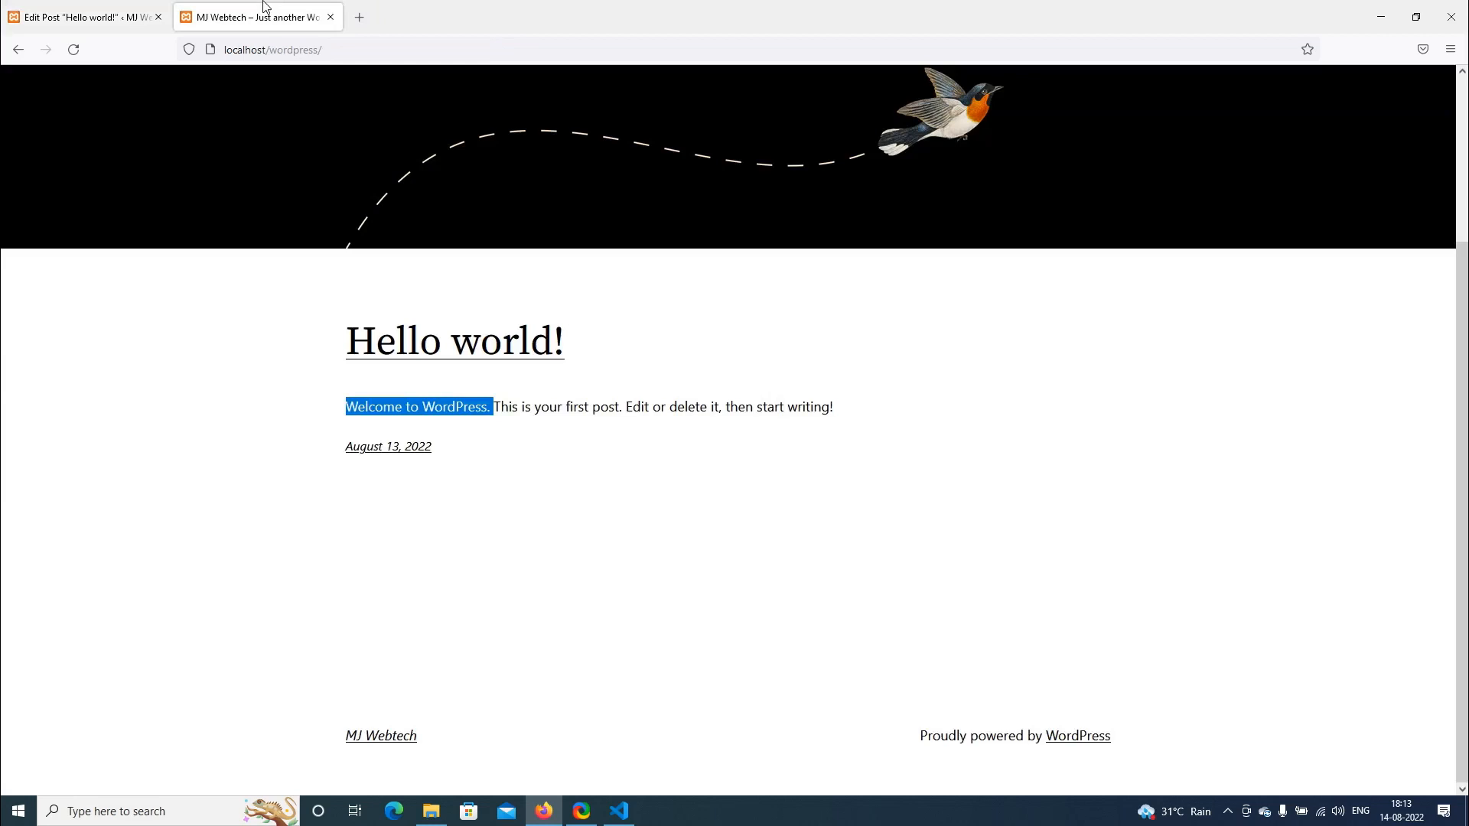
{"action": "left_click", "coordinate": [134, 434]}
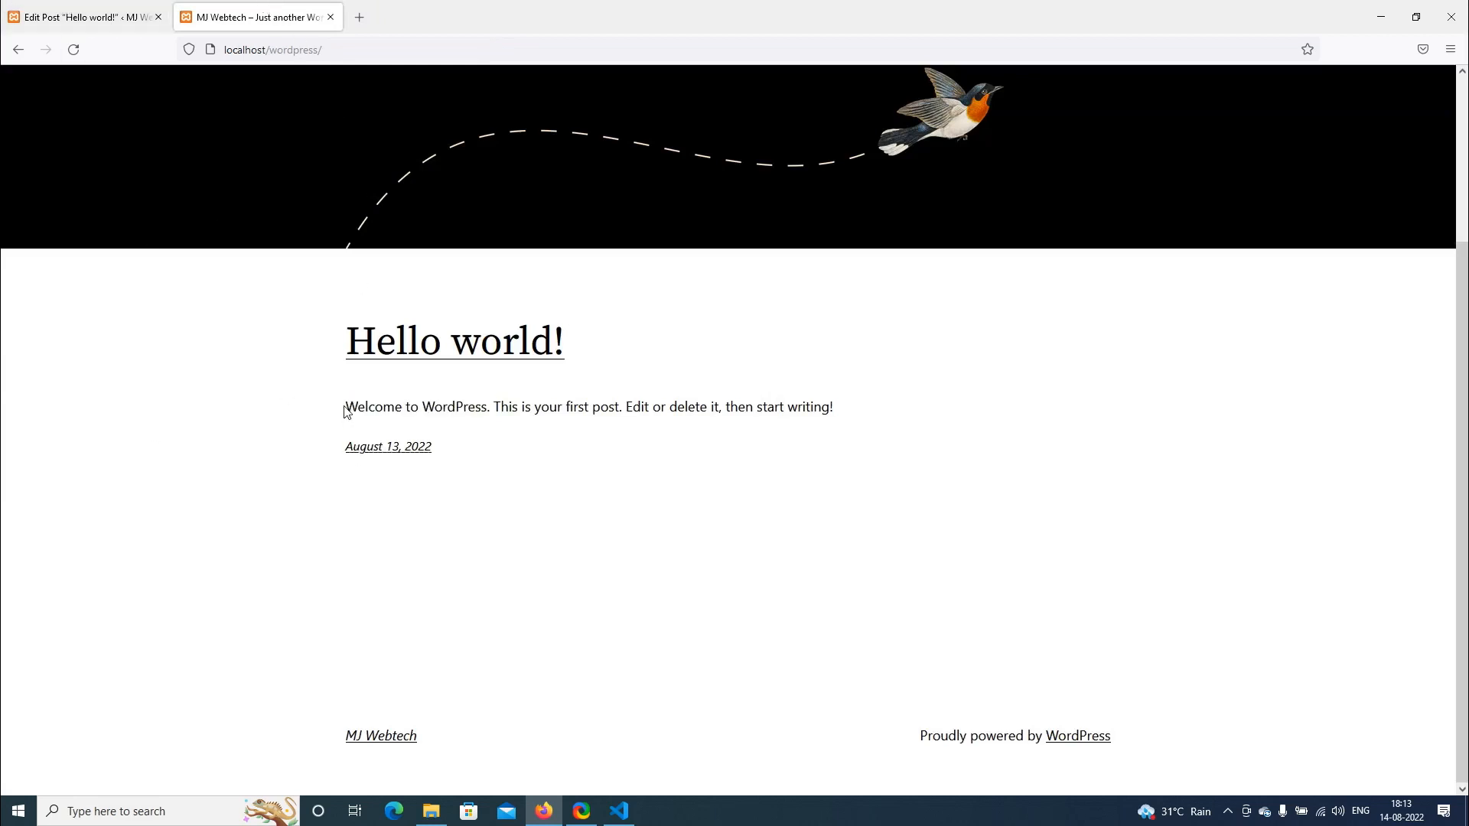
{"action": "left_click_drag", "start_coordinate": [345, 408], "coordinate": [844, 411]}
{"action": "left_click", "coordinate": [643, 476]}
{"action": "left_click_drag", "start_coordinate": [327, 346], "coordinate": [572, 356]}
{"action": "left_click", "coordinate": [146, 19]}
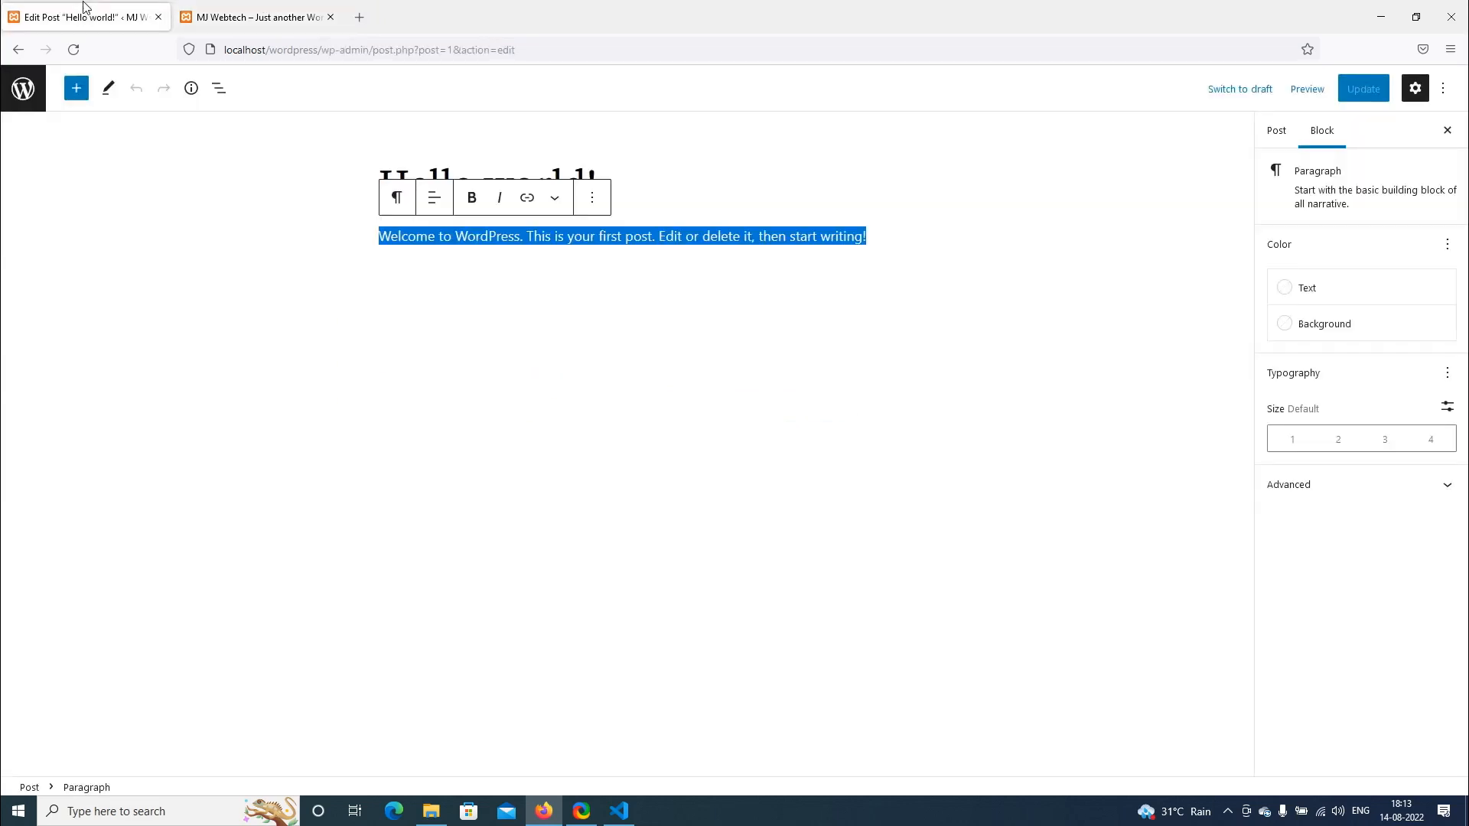
Replace the "Hello world!" post title with "MJP Webtech"
{"action": "left_click", "coordinate": [334, 355]}
{"action": "left_click", "coordinate": [566, 192]}
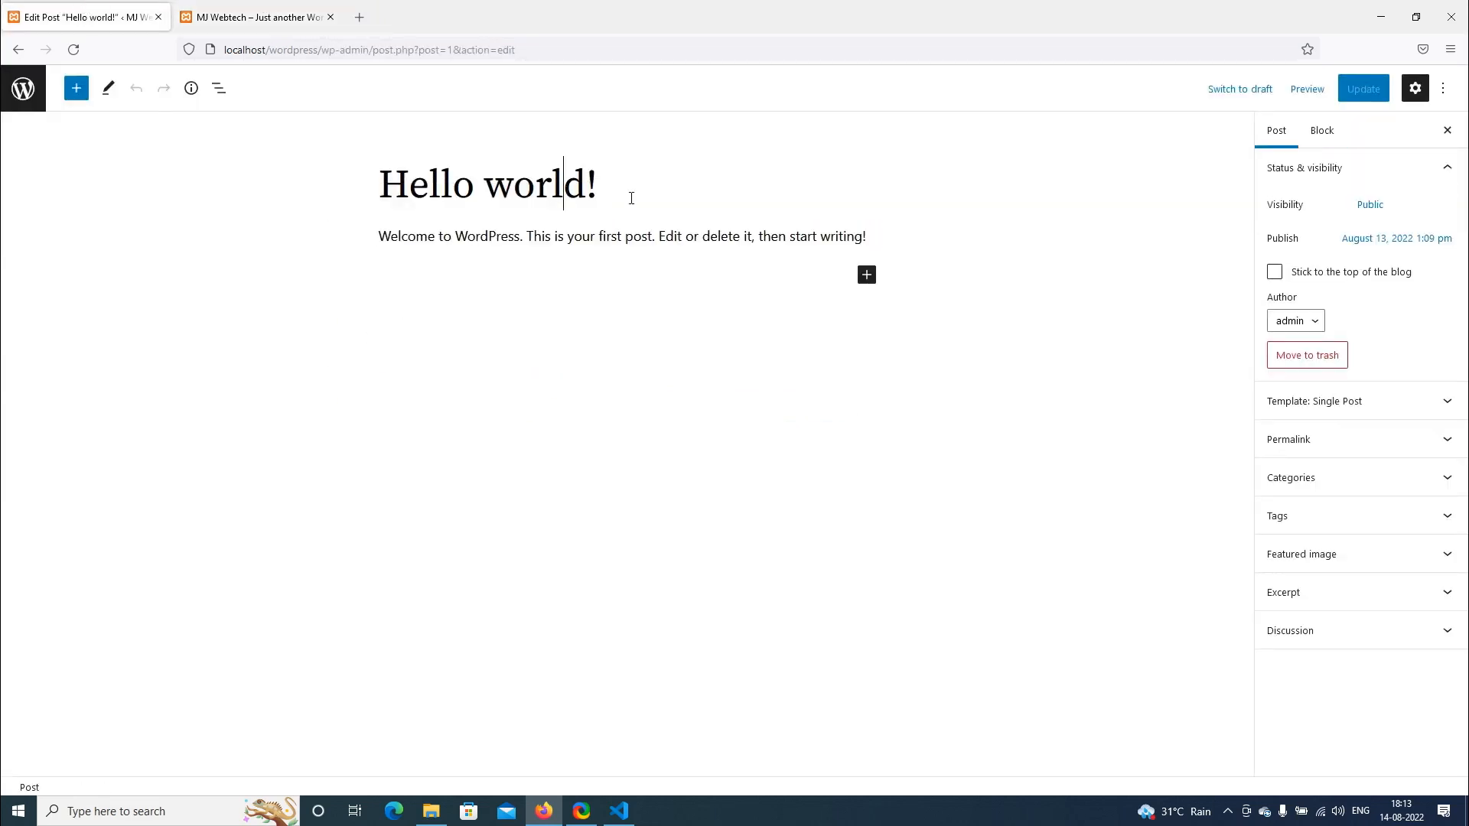
{"action": "left_click_drag", "start_coordinate": [624, 182], "coordinate": [380, 206]}
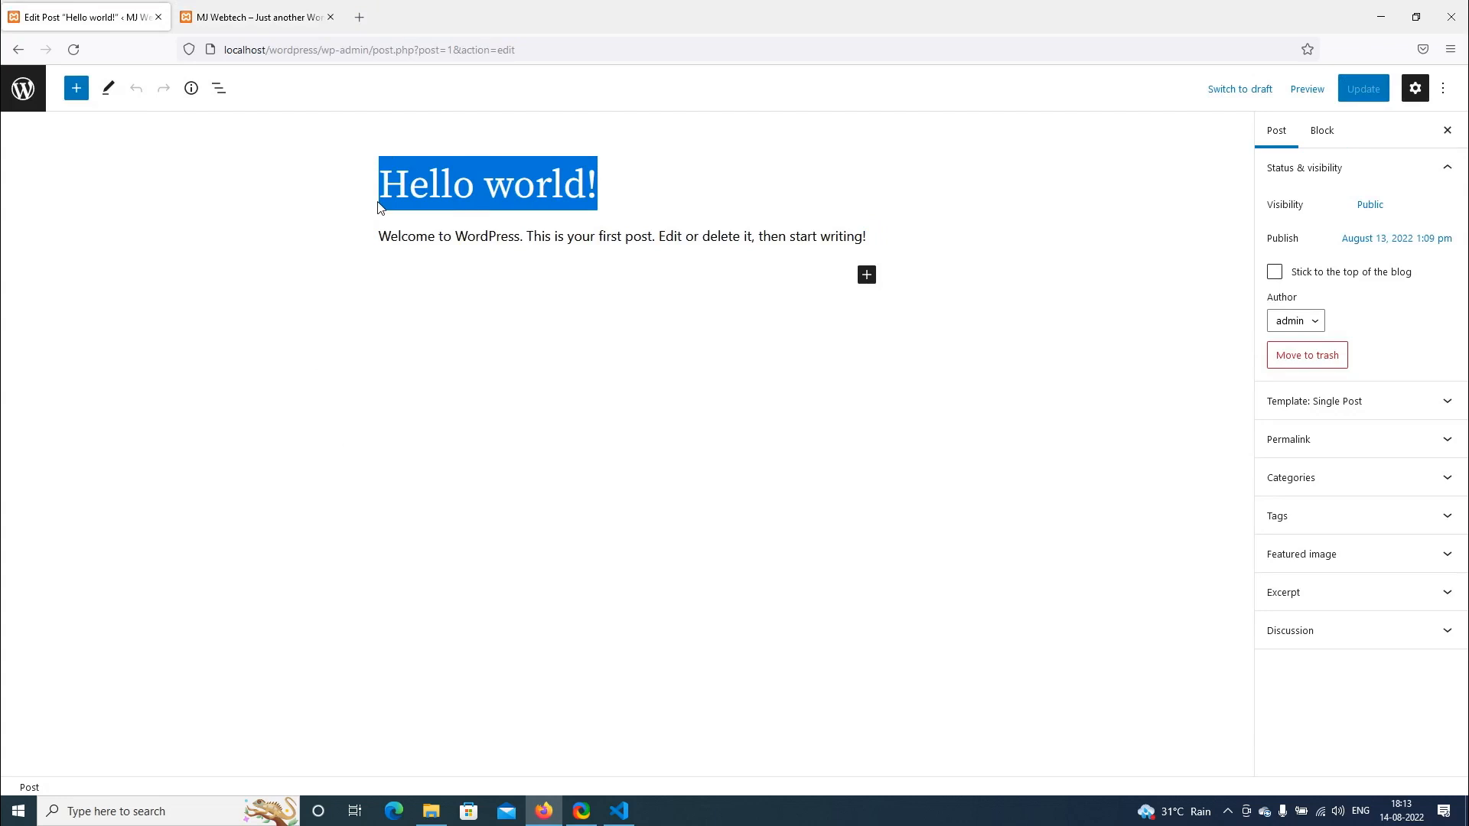
{"action": "type", "text": "Mj"}
{"action": "key", "text": "BackSpace"}
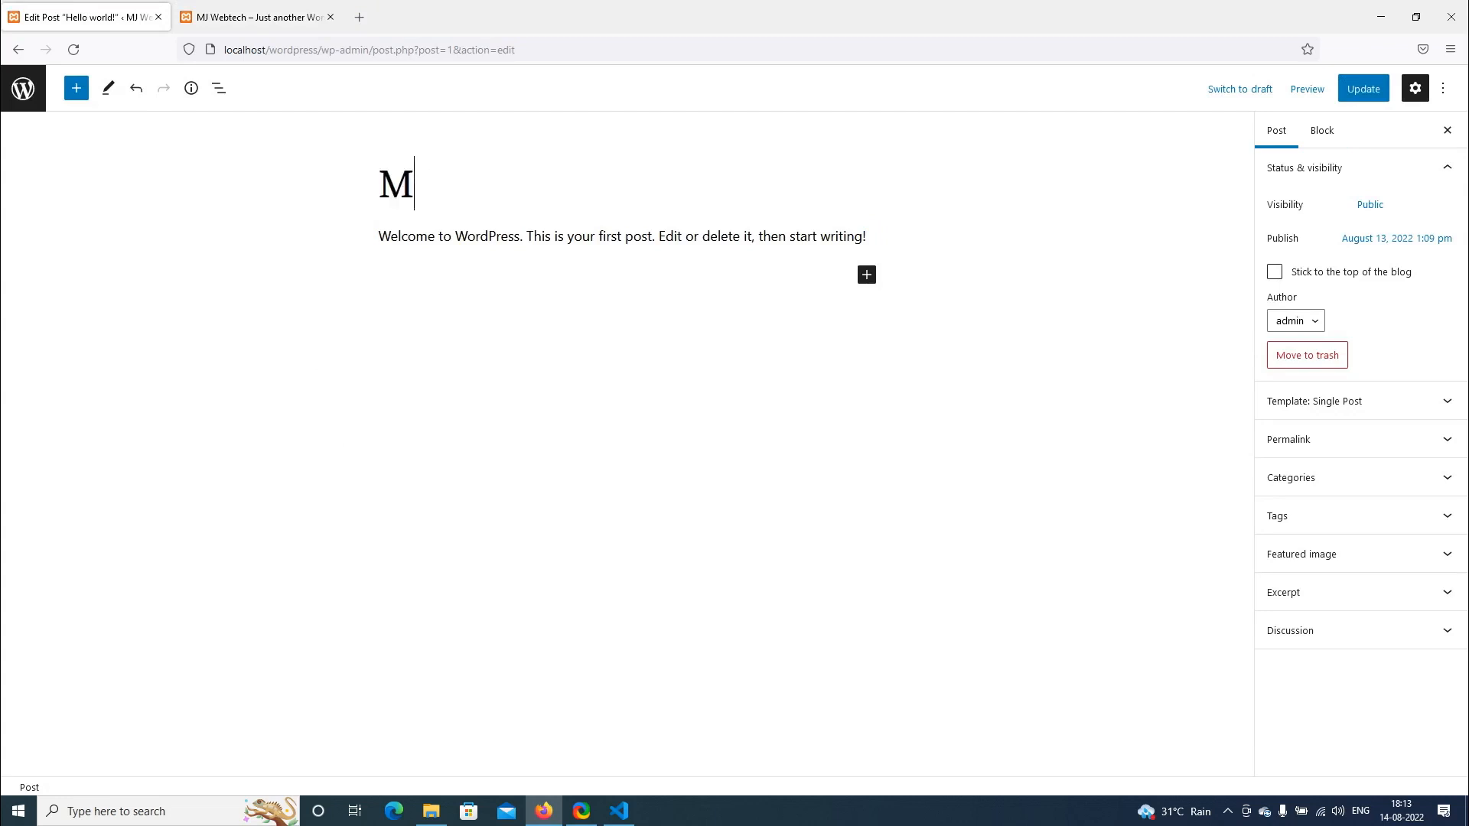
{"action": "type", "text": "JP W"}
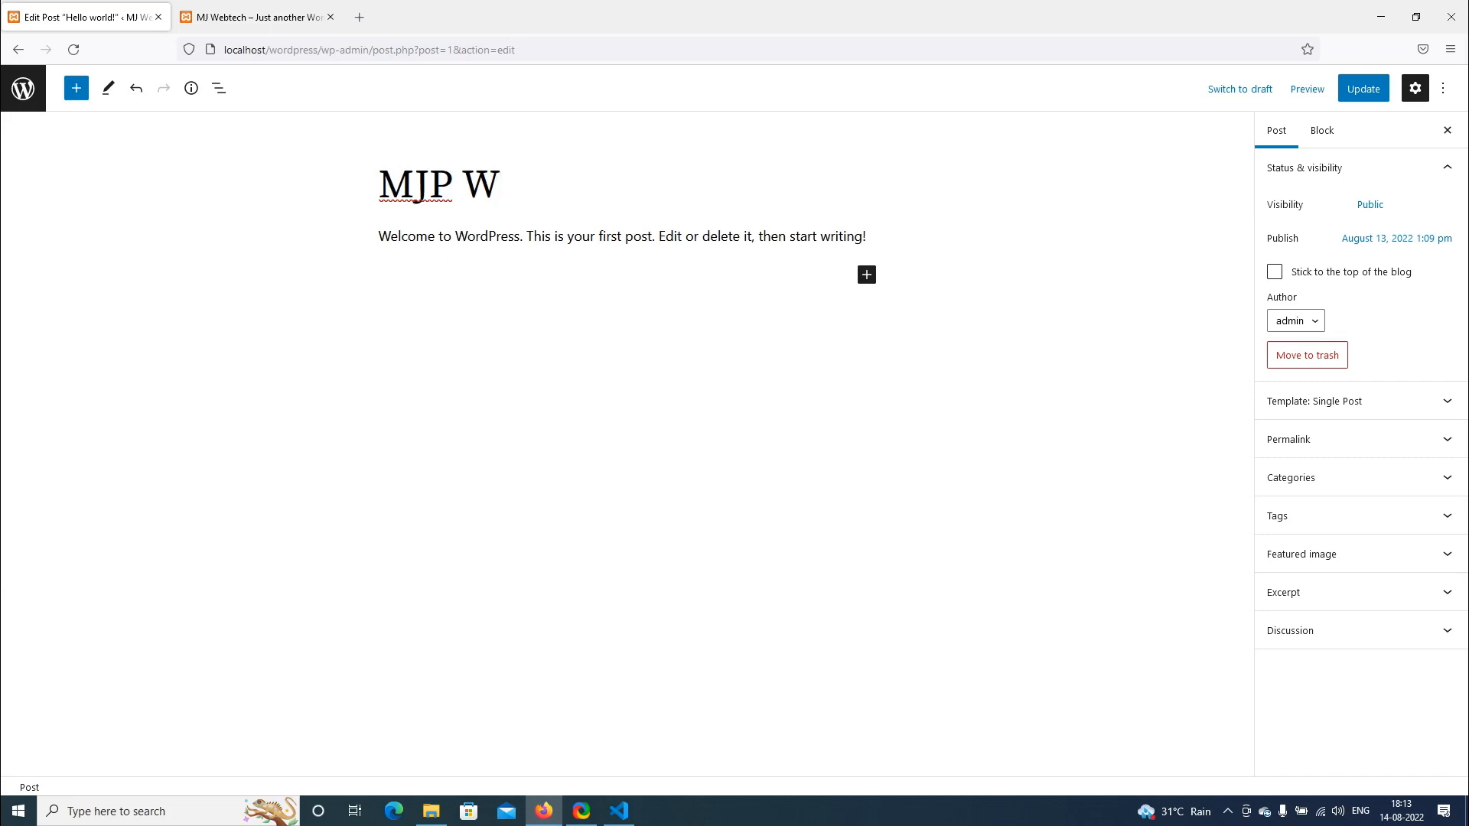
{"action": "type", "text": "ebtech"}
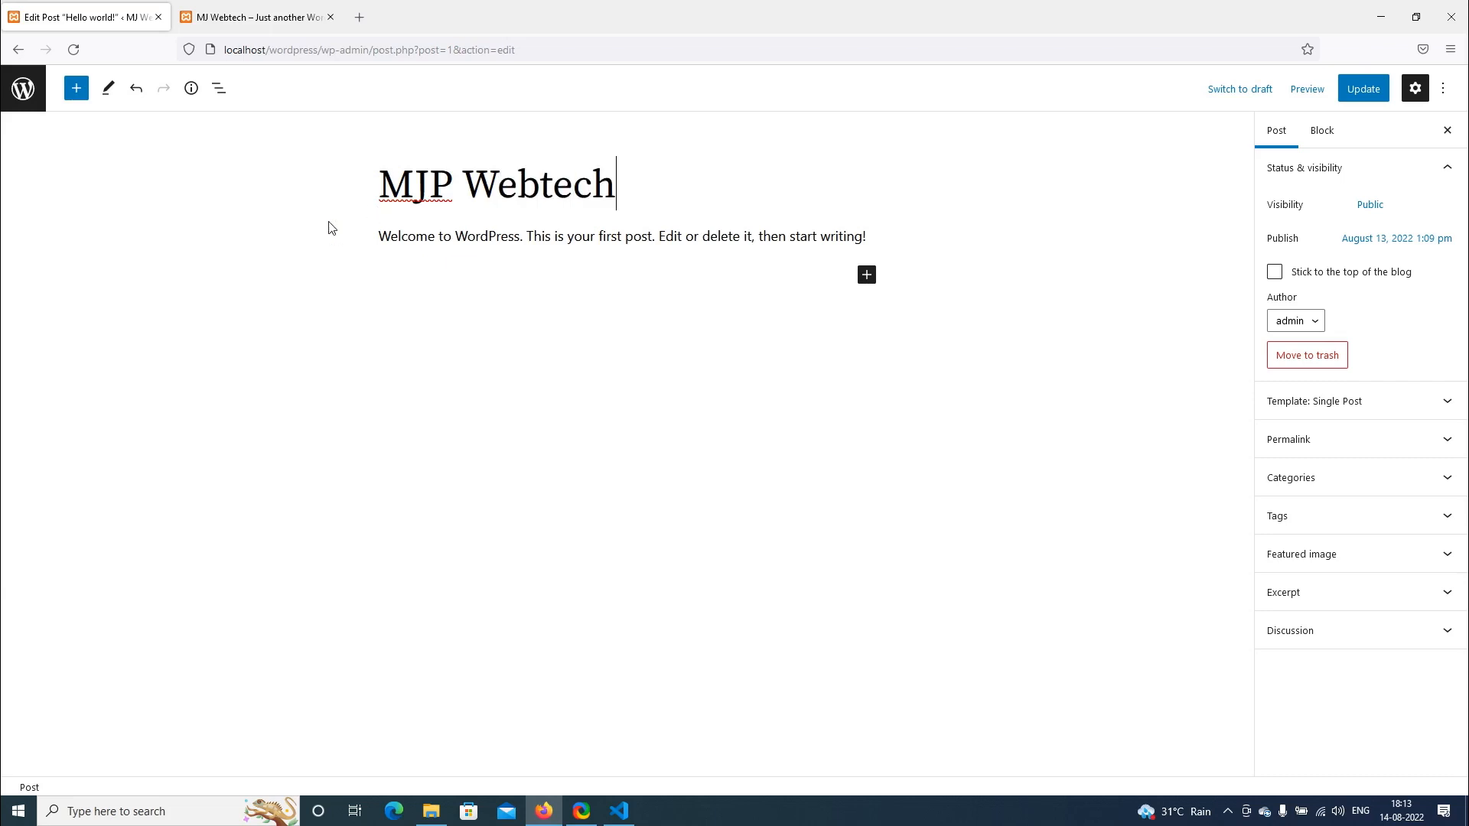
Replace the post's paragraph with "Build website with me" and update the post
{"action": "left_click", "coordinate": [453, 238]}
{"action": "key", "text": "ctrl+a"}
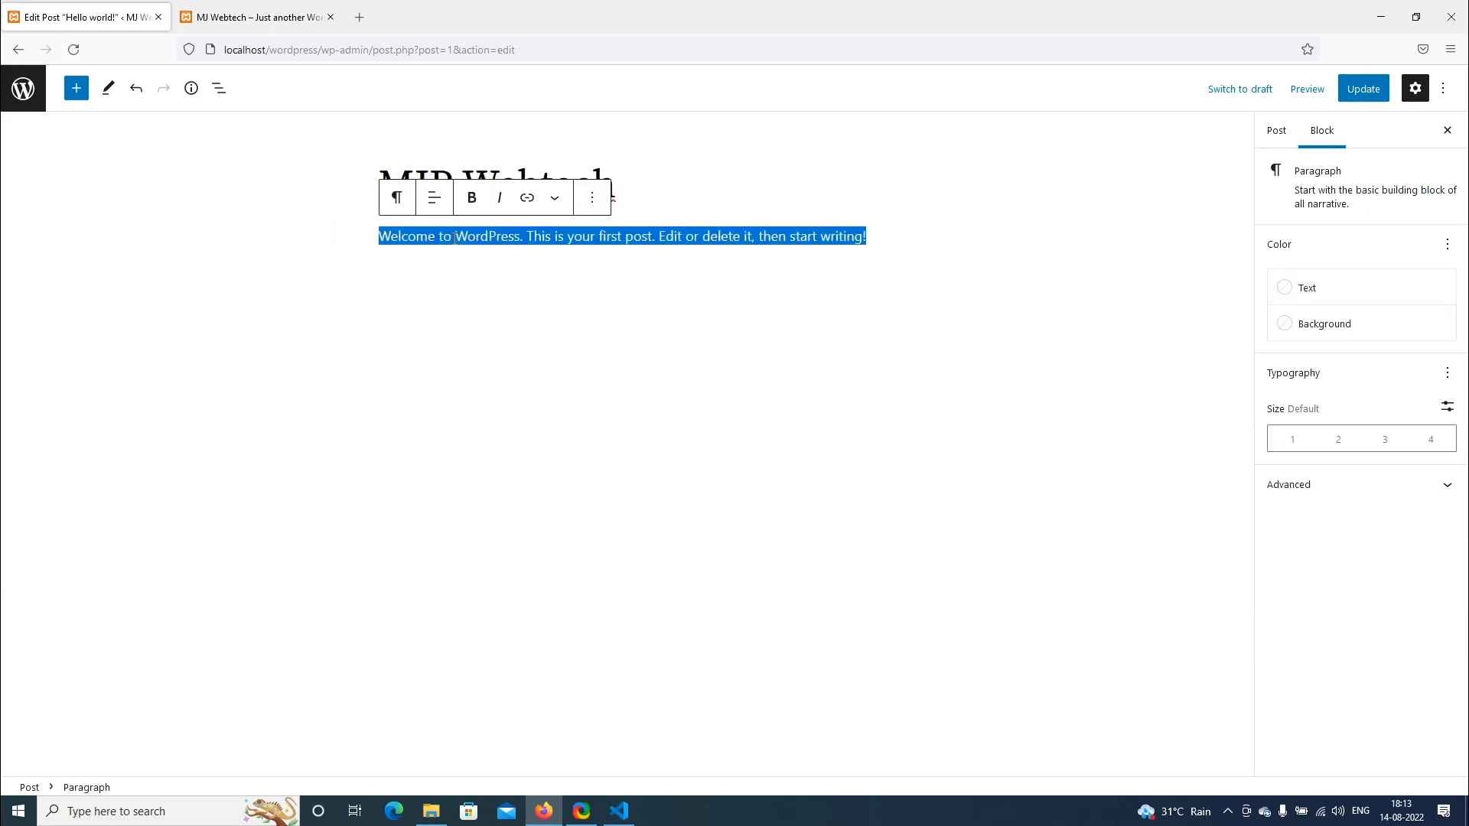
{"action": "type", "text": "Build web"}
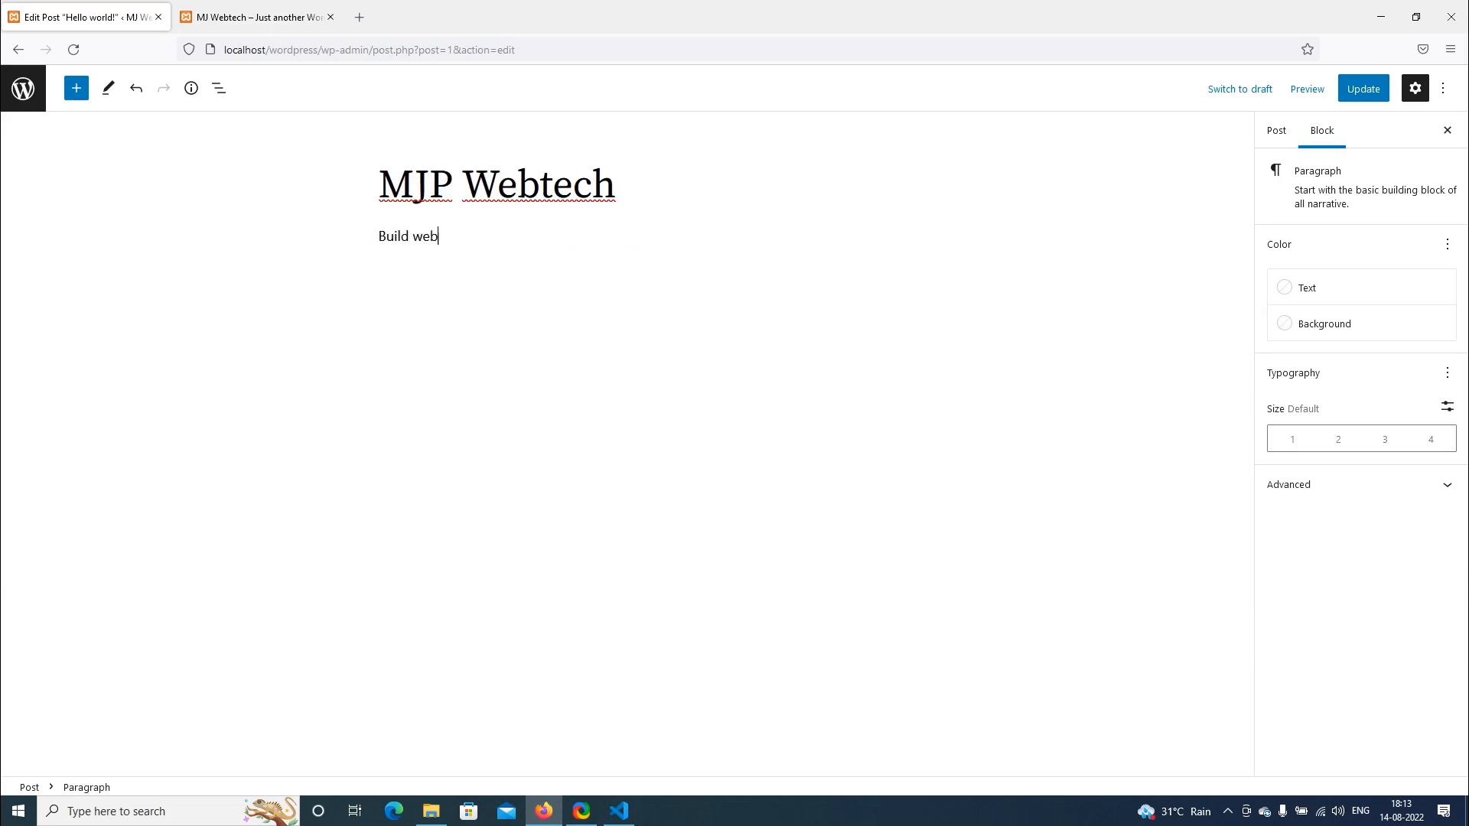
{"action": "type", "text": "site with me"}
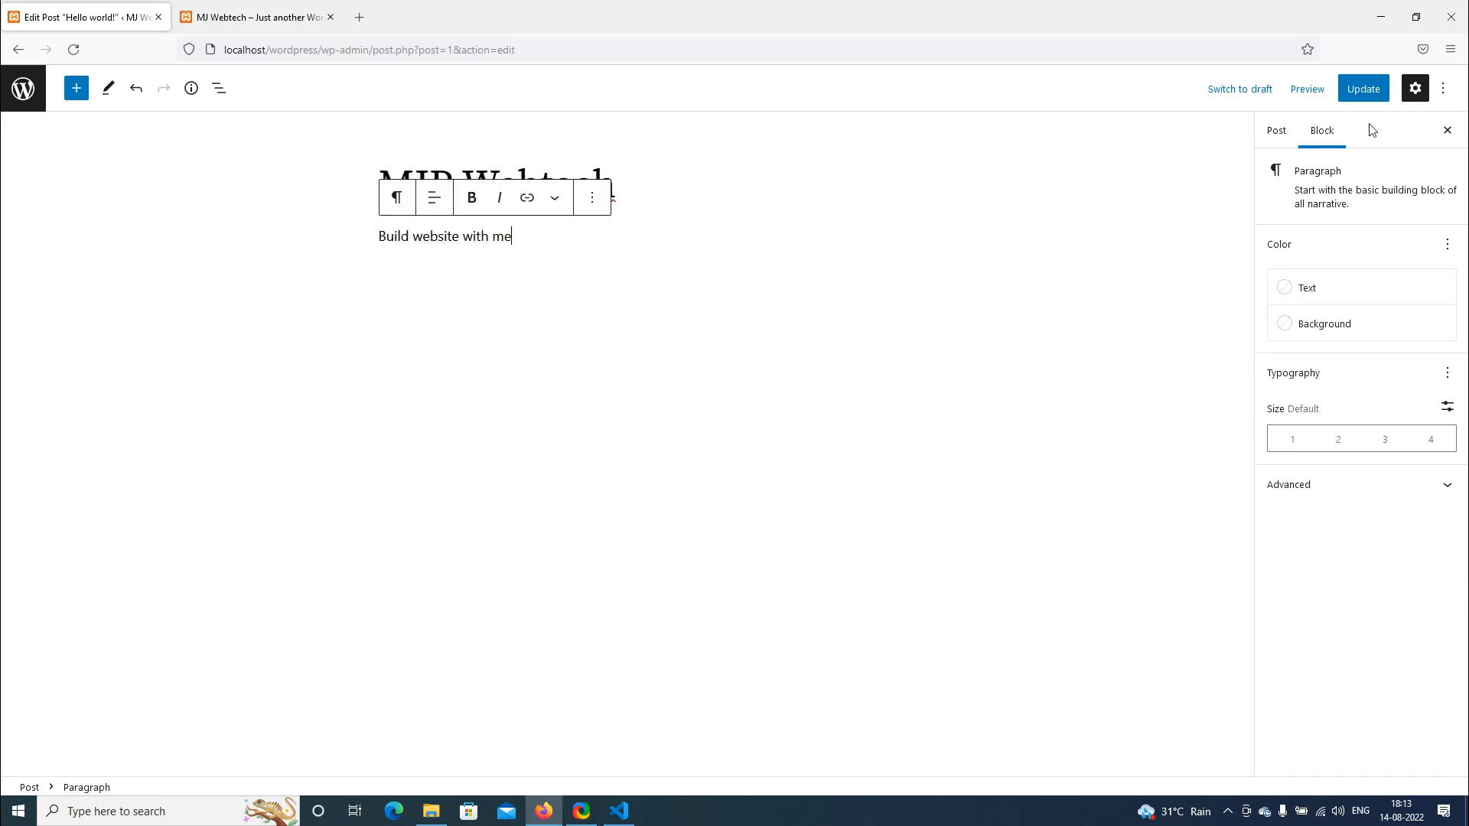
{"action": "left_click", "coordinate": [1362, 96]}
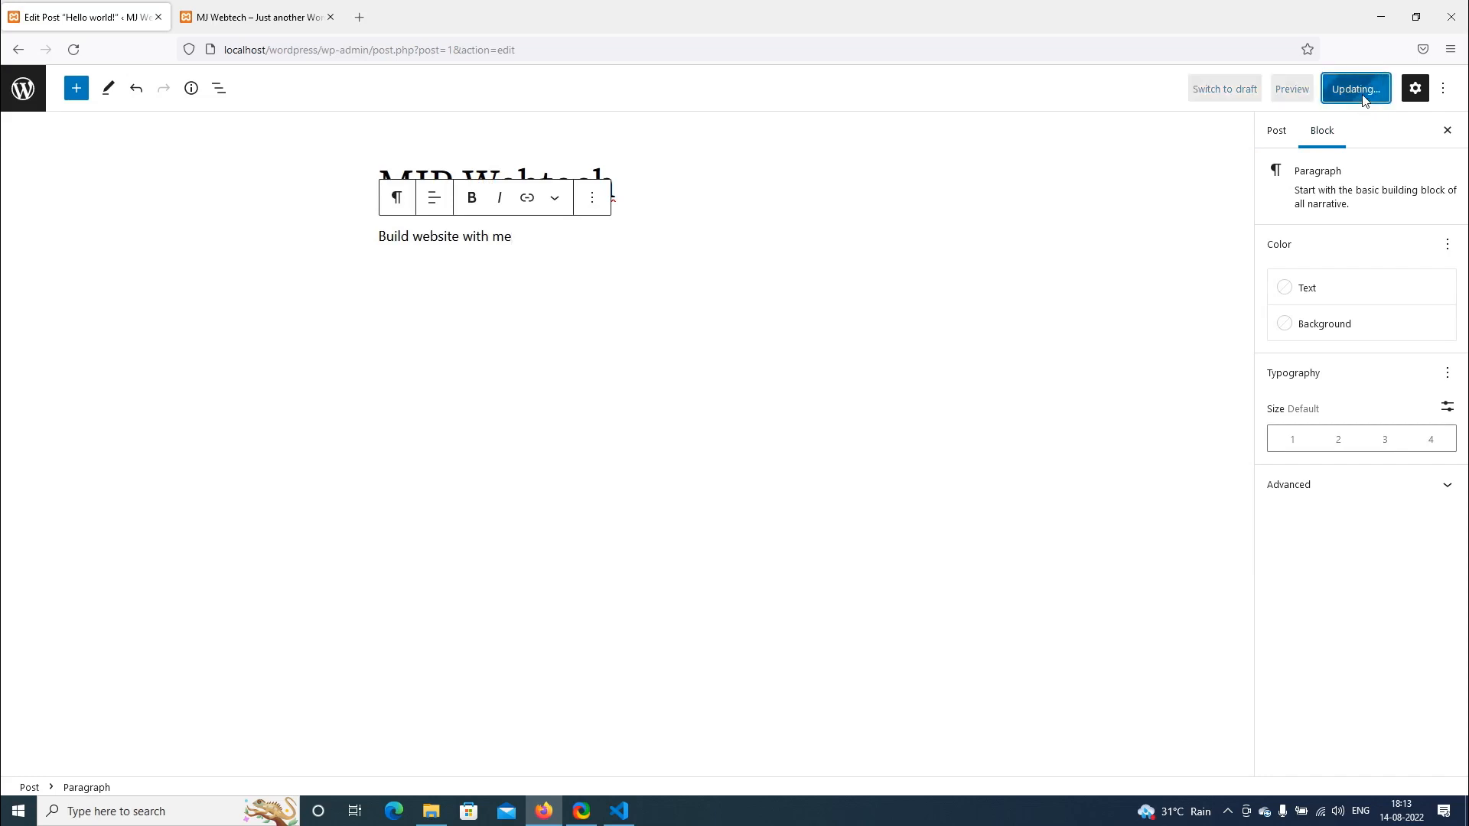
Reload the live site to check the edited post
{"action": "left_click", "coordinate": [268, 17]}
{"action": "left_click", "coordinate": [163, 438]}
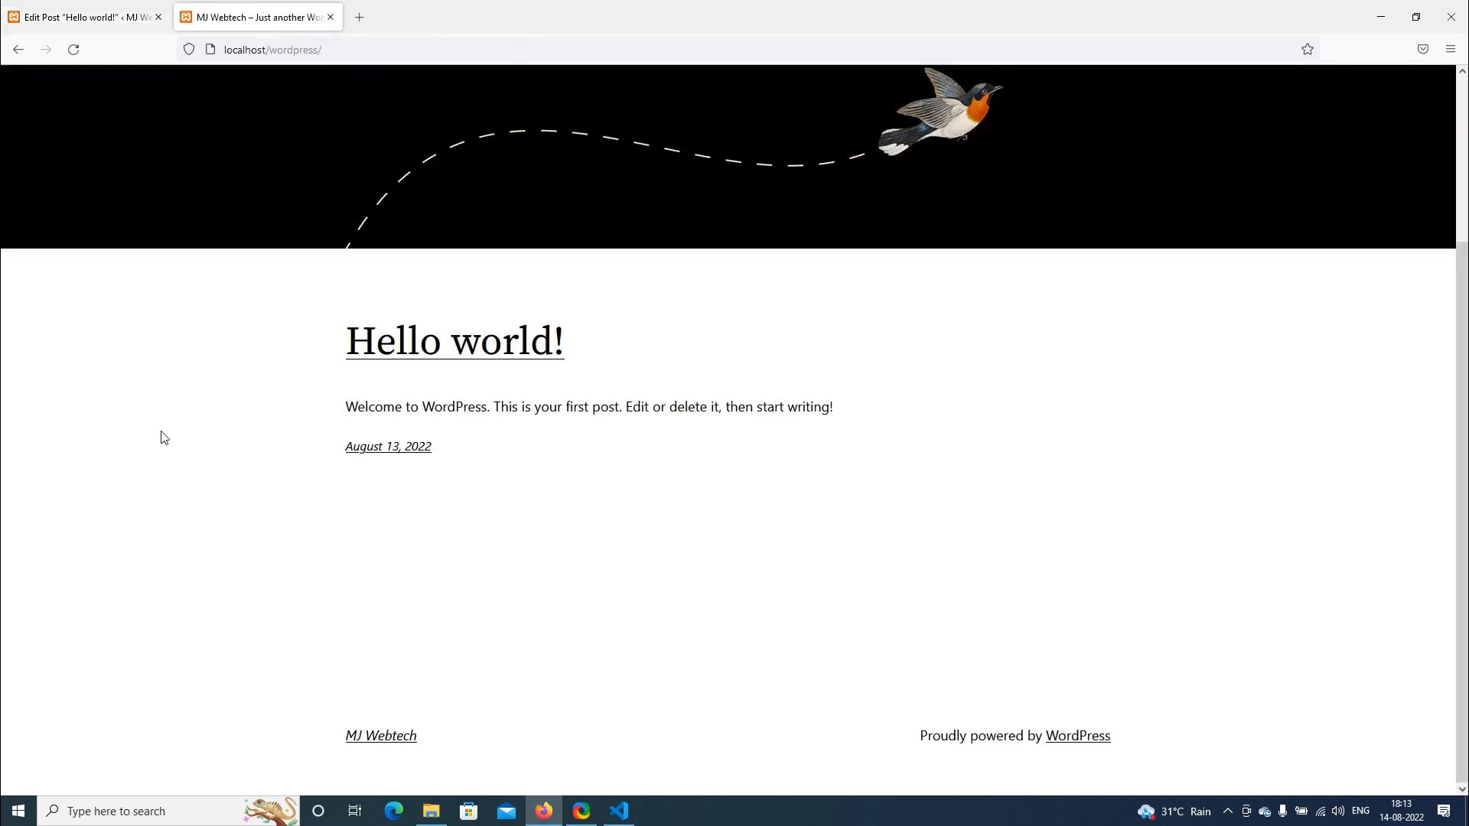
{"action": "right_click", "coordinate": [108, 384]}
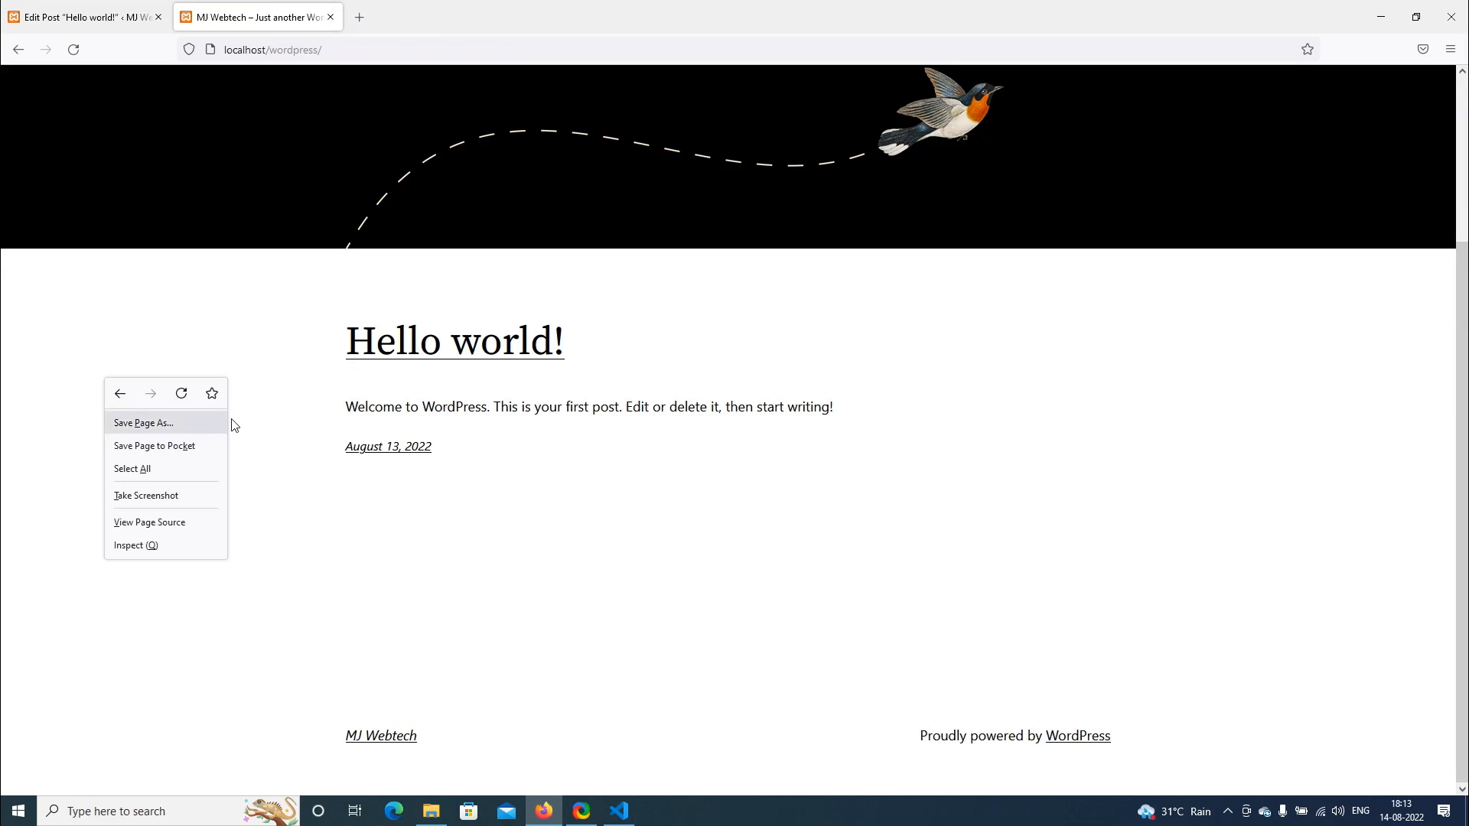
{"action": "left_click", "coordinate": [181, 395]}
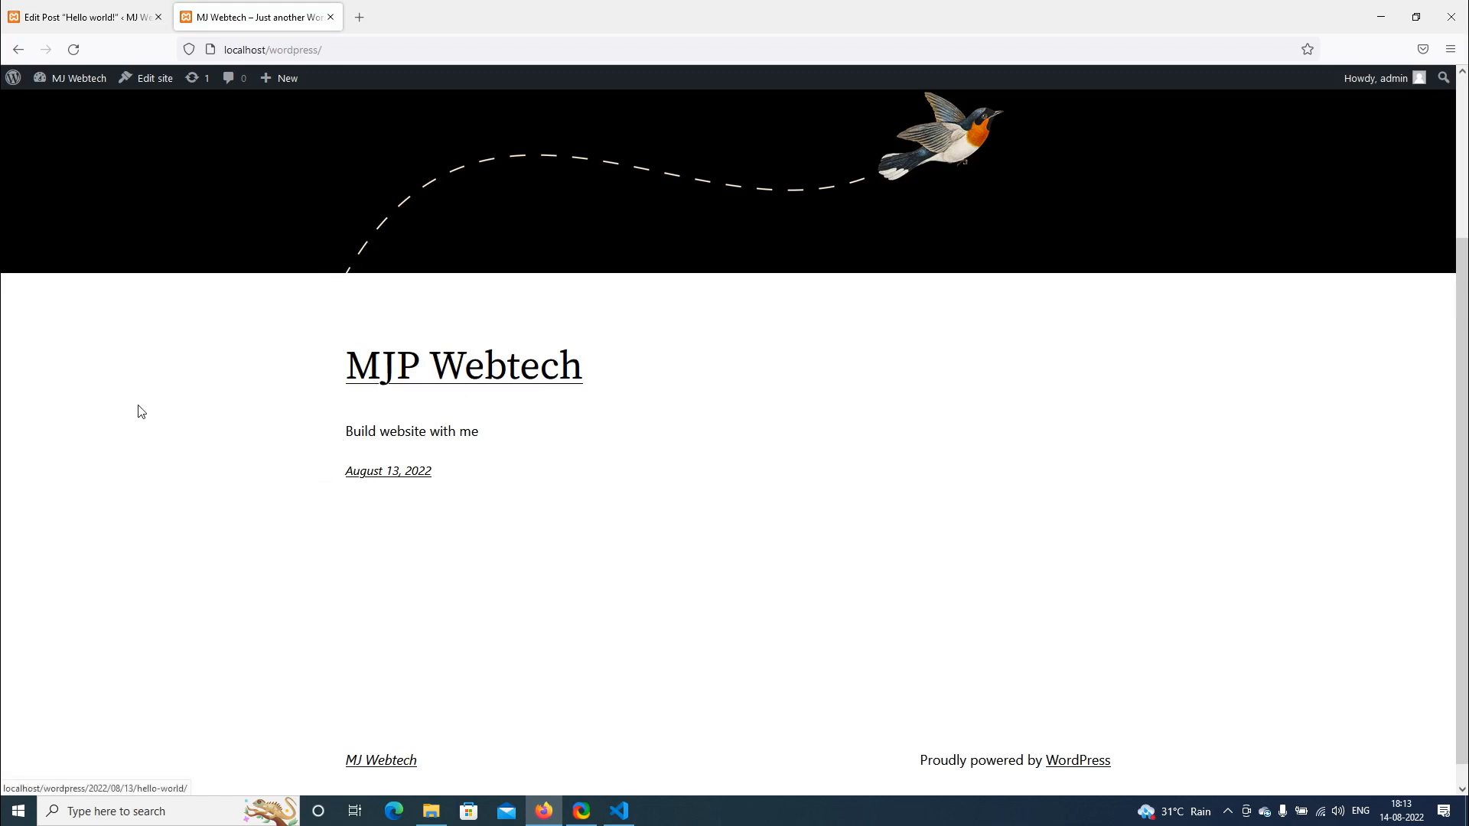
Return to the posts list and add a new post titled "Wordpress web developer"
{"action": "left_click", "coordinate": [84, 7]}
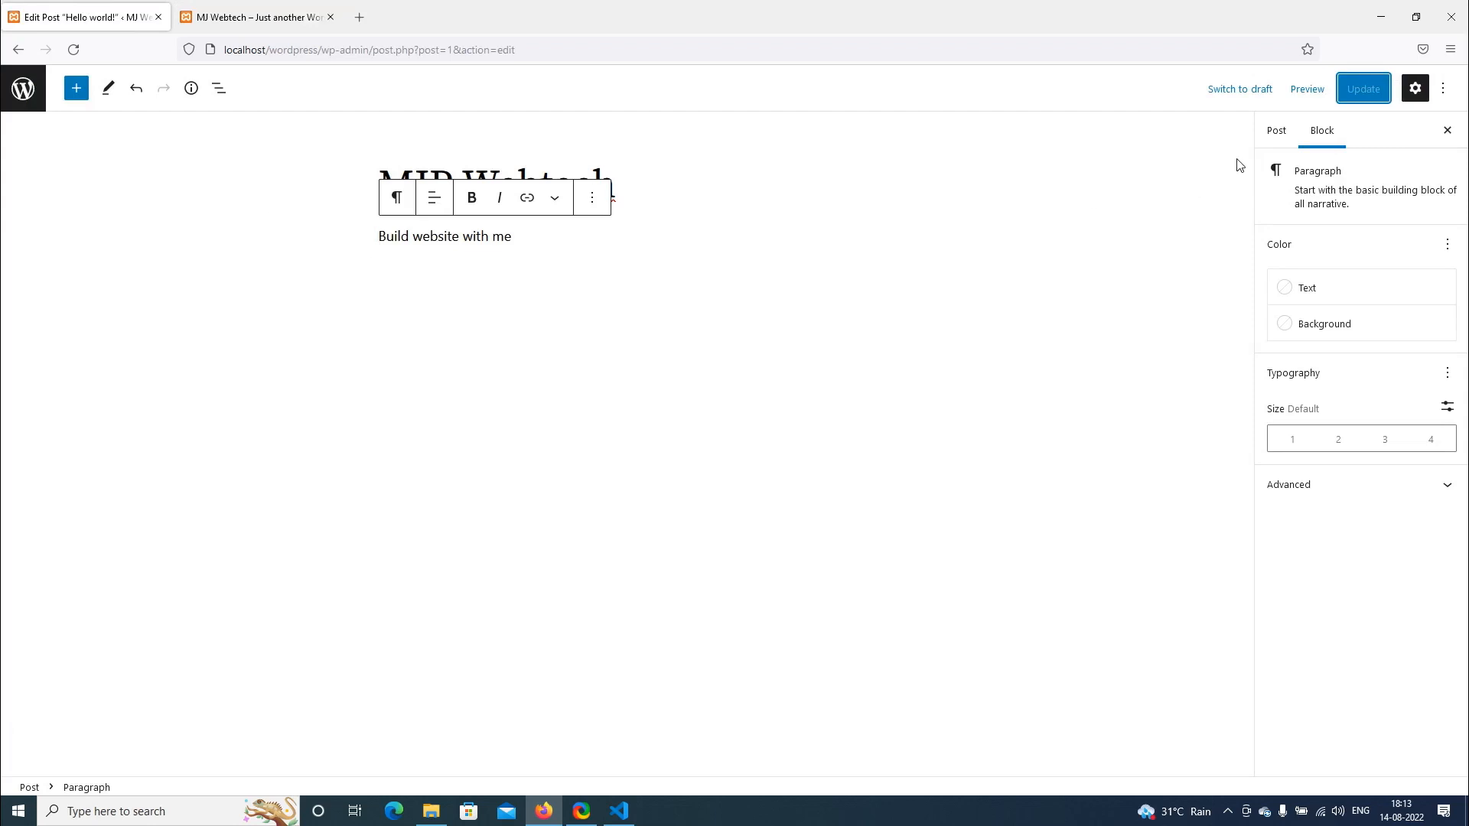
{"action": "left_click", "coordinate": [22, 89]}
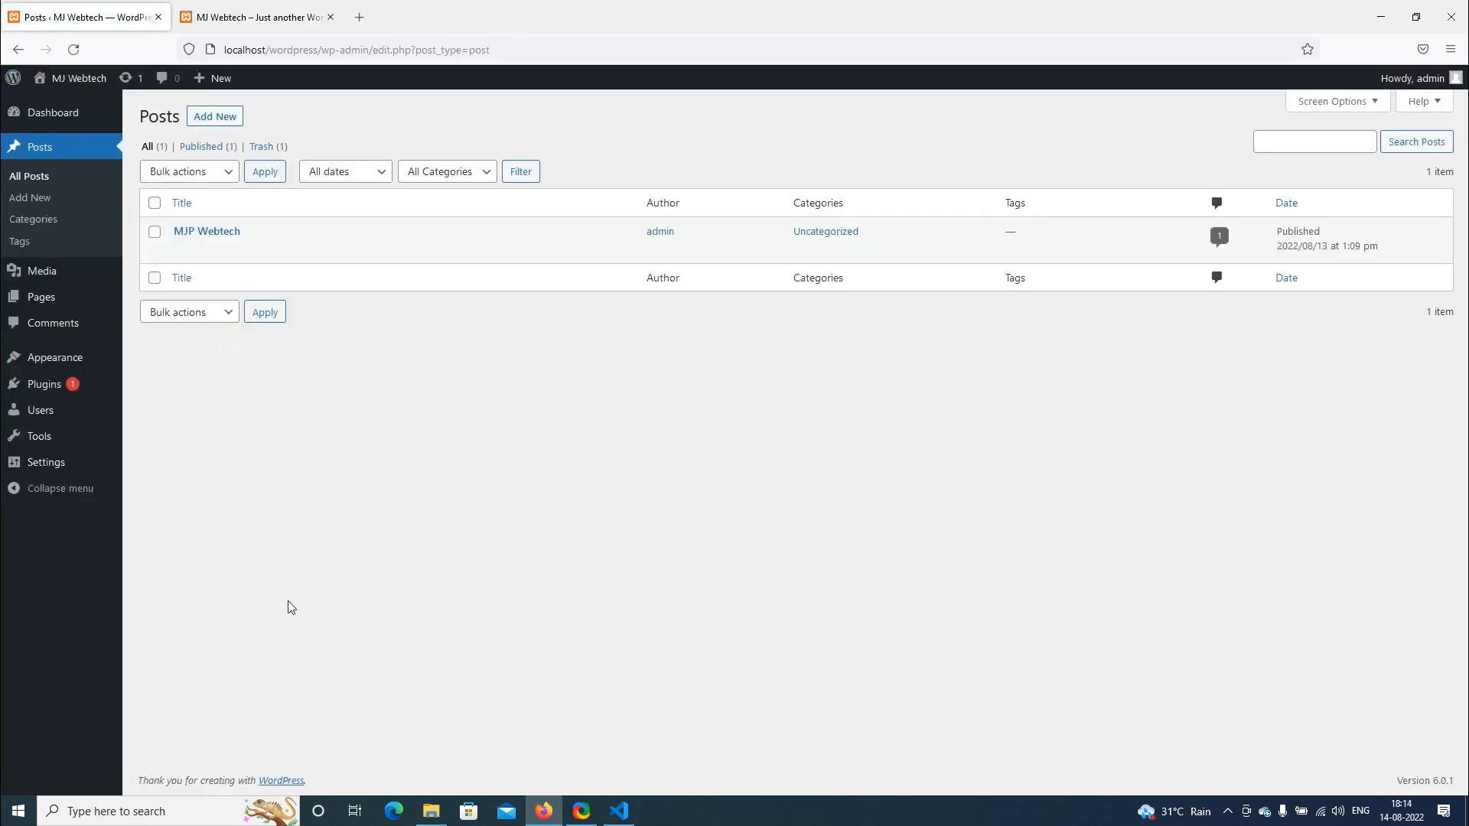
{"action": "left_click", "coordinate": [214, 120]}
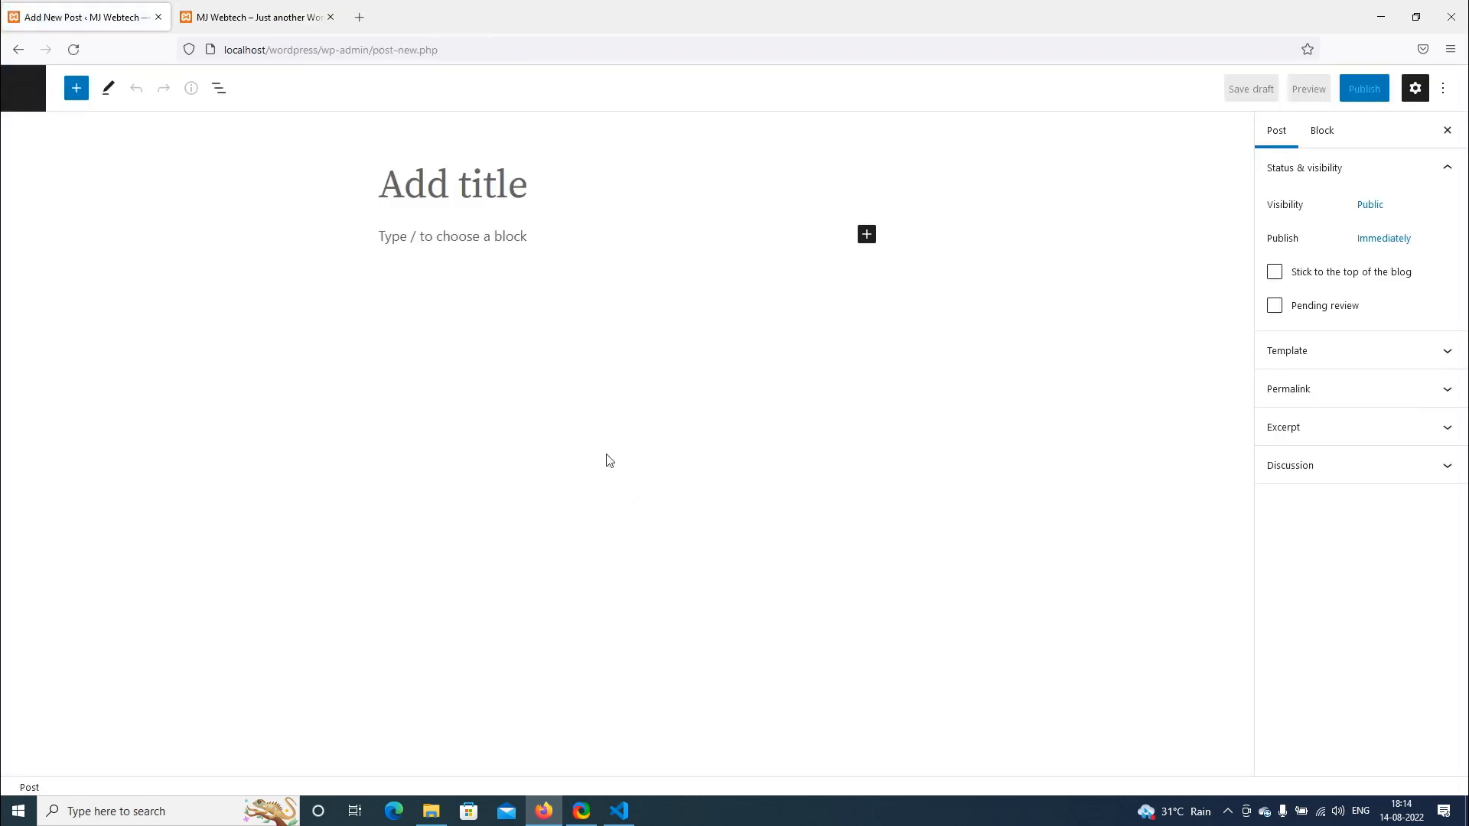
{"action": "type", "text": "Wo"}
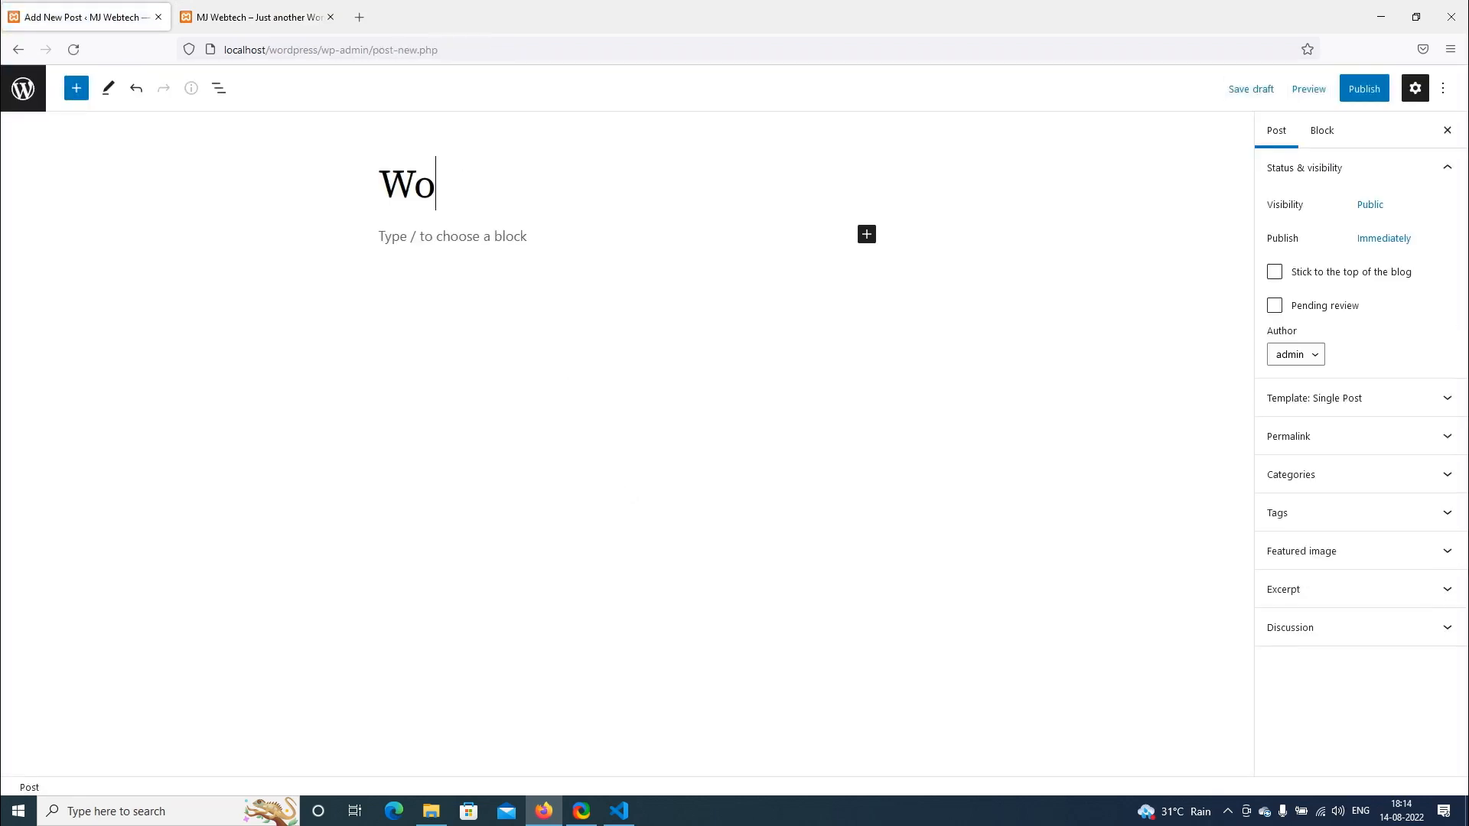
{"action": "type", "text": "rdpress web de"}
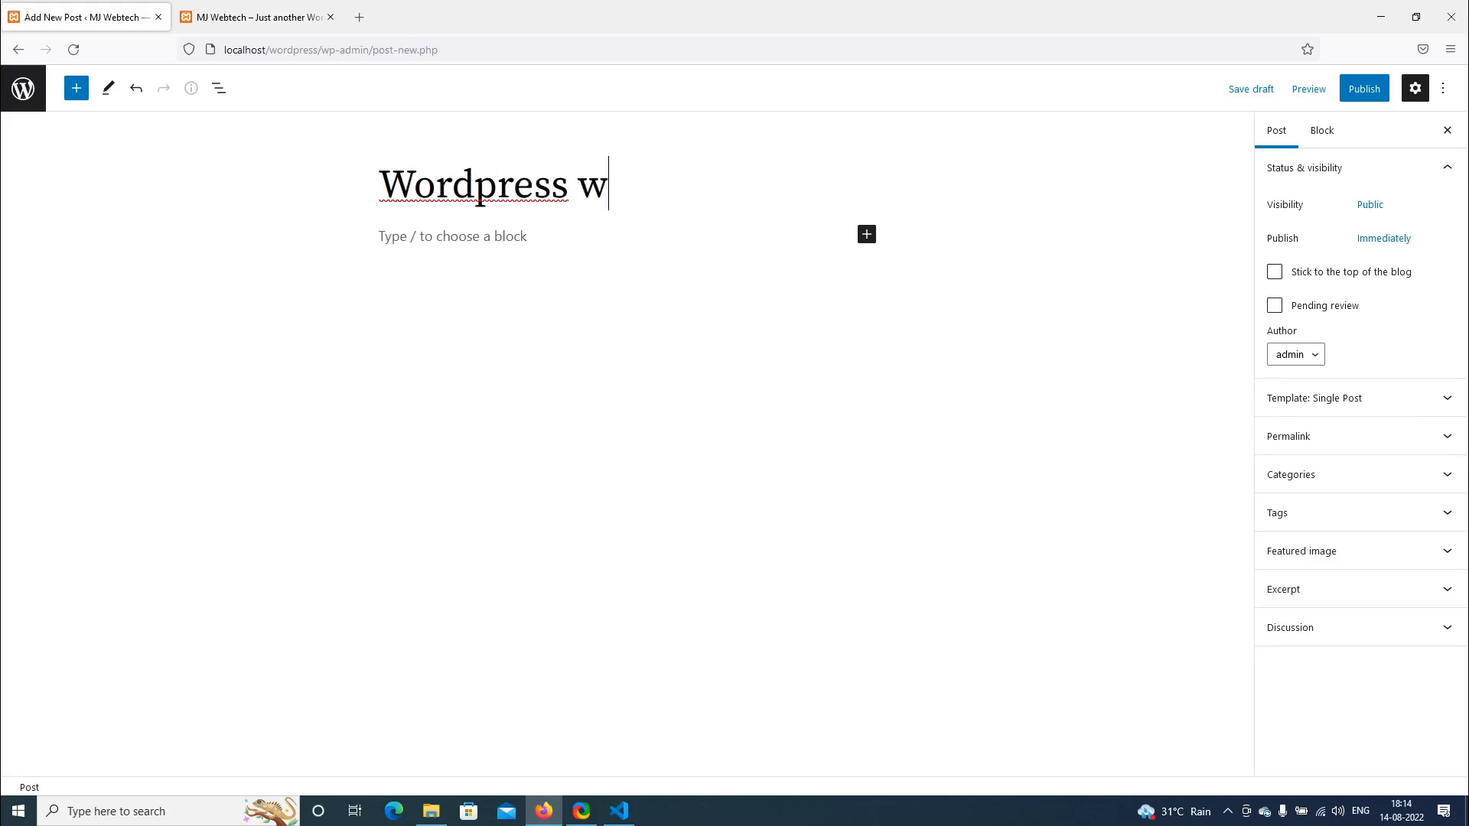
{"action": "key", "text": "BackSpace"}
{"action": "key", "text": "BackSpace"}
{"action": "type", "text": "developer"}
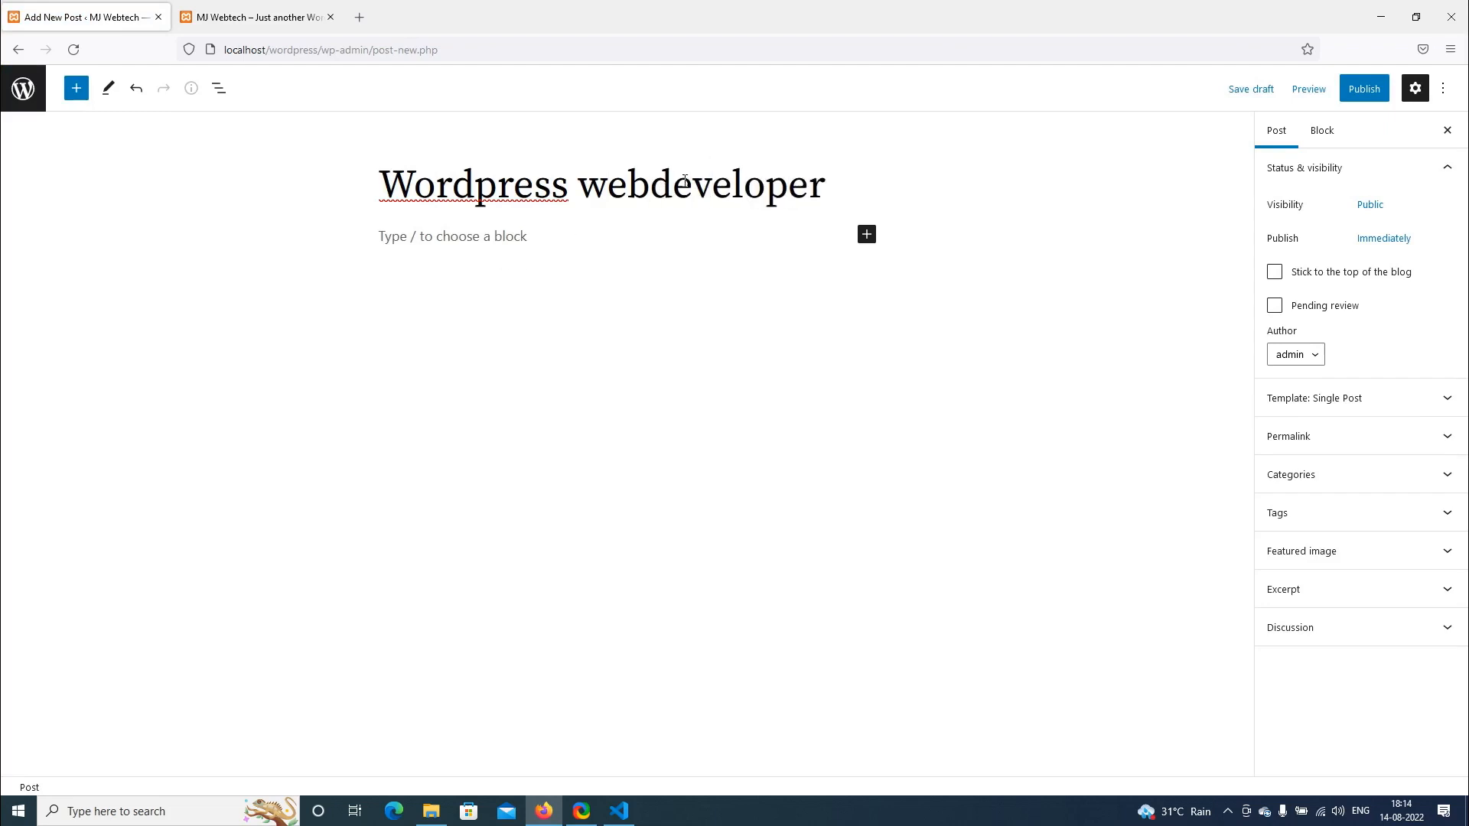
{"action": "left_click", "coordinate": [650, 184]}
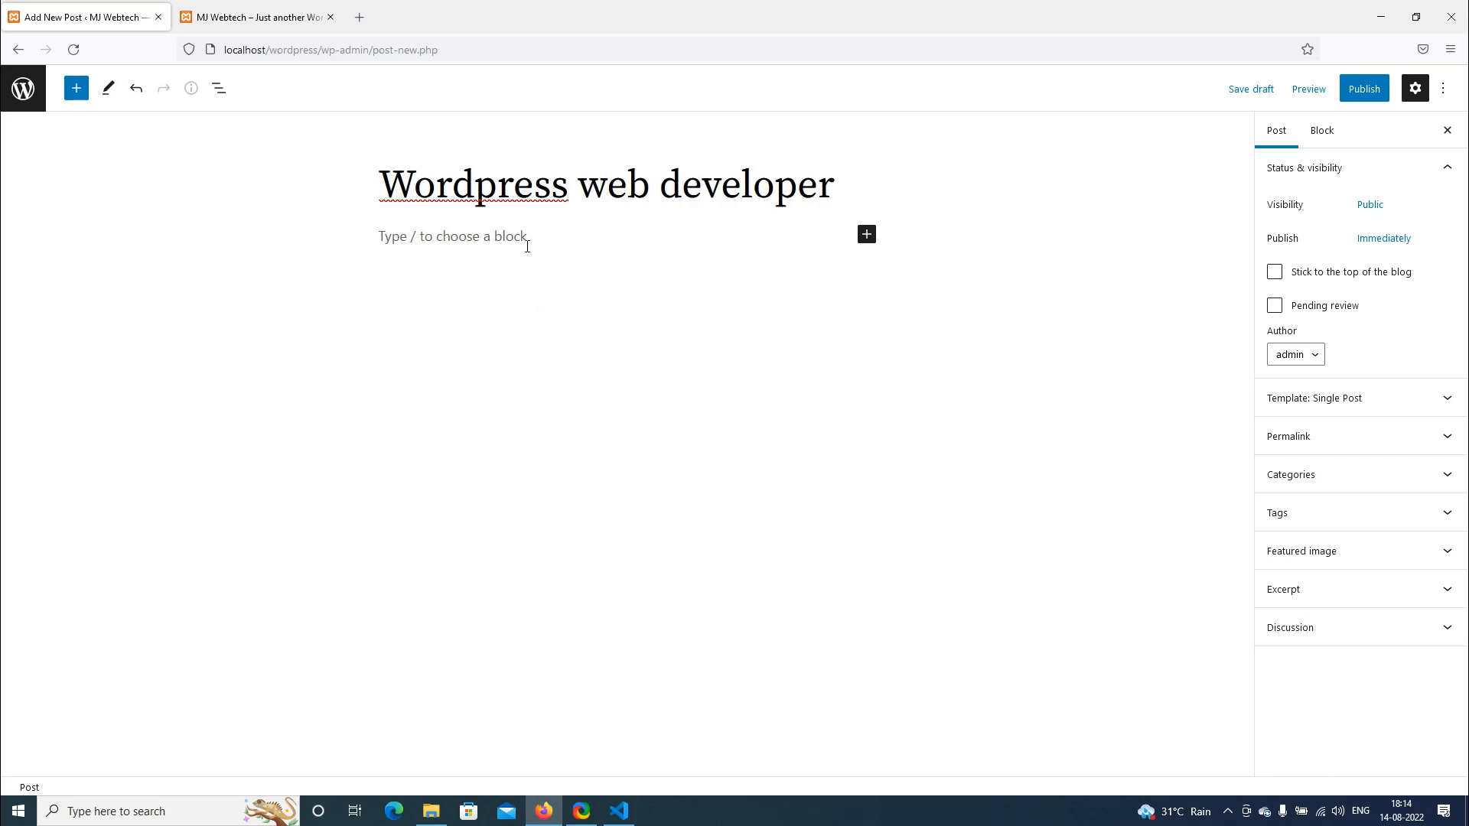
Write "I am web developer. I want to build website." as the new post's first paragraph
{"action": "left_click", "coordinate": [468, 239]}
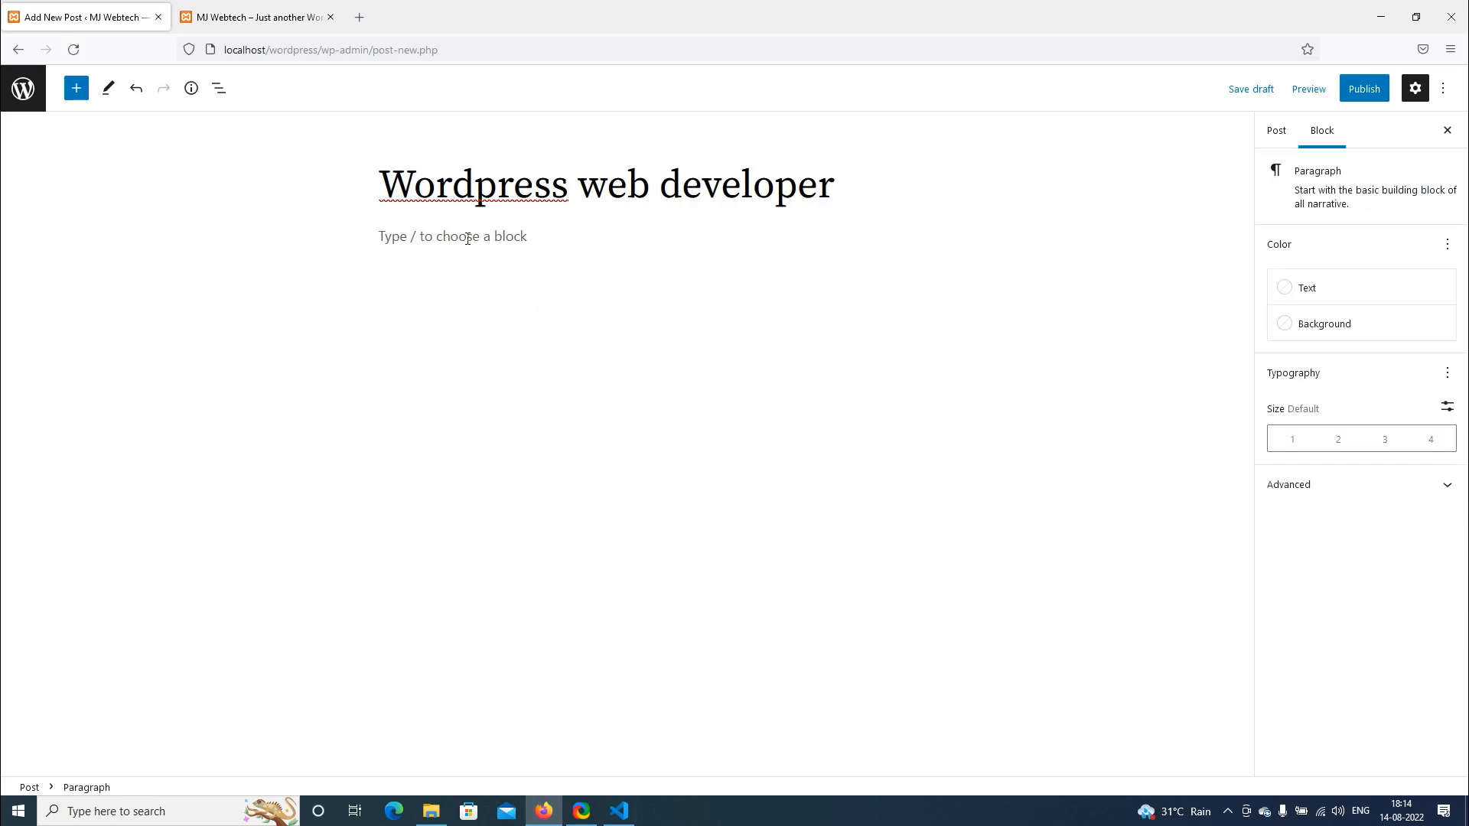
{"action": "type", "text": "I am  web developer. I wa"}
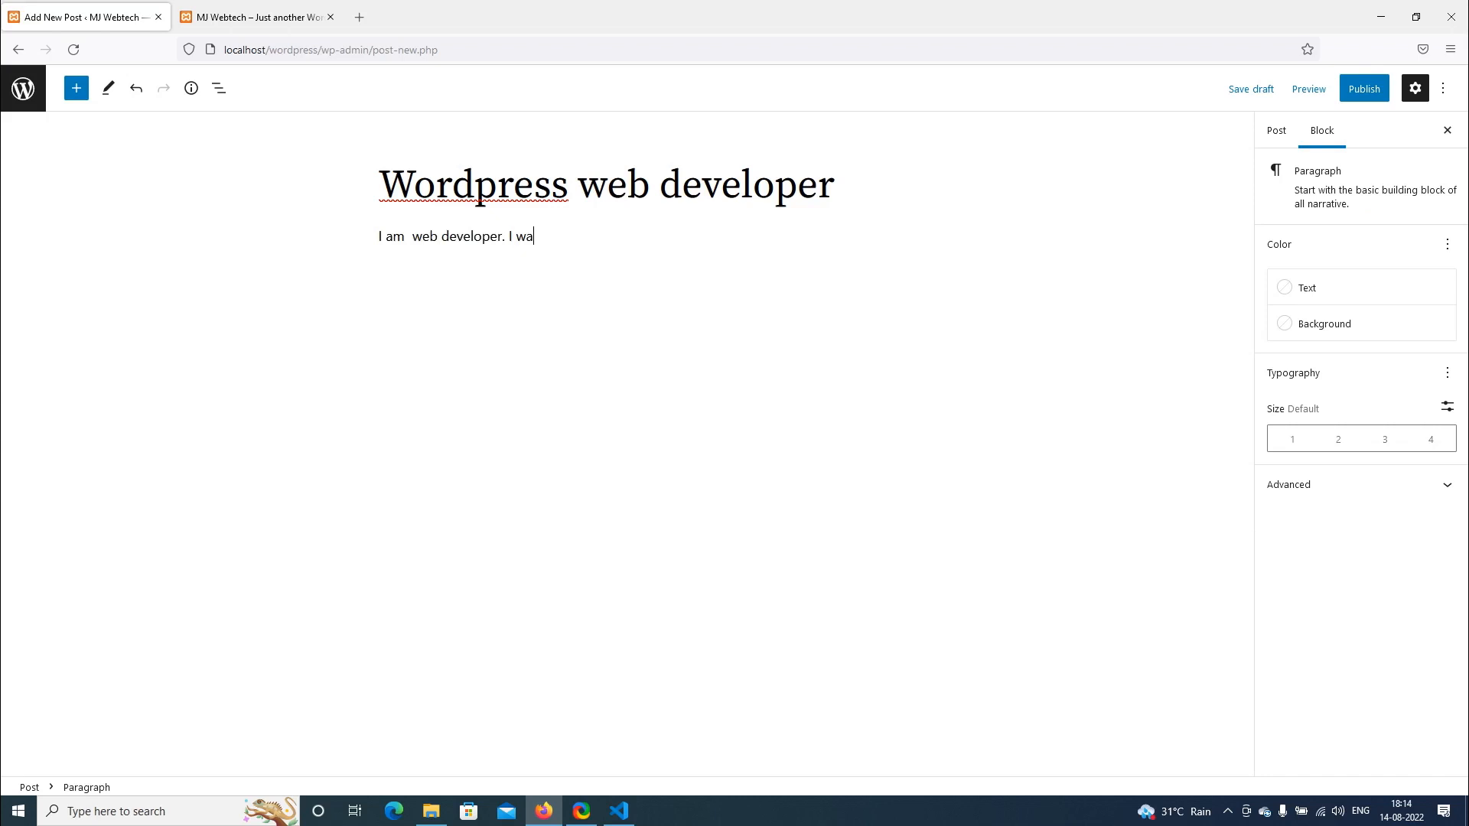
{"action": "type", "text": "nt to build website."}
Below an empty paragraph, add one repeating "lorem ipsum site amet" nine times, and publish the post
{"action": "key", "text": "Return"}
{"action": "type", "text": "lore"}
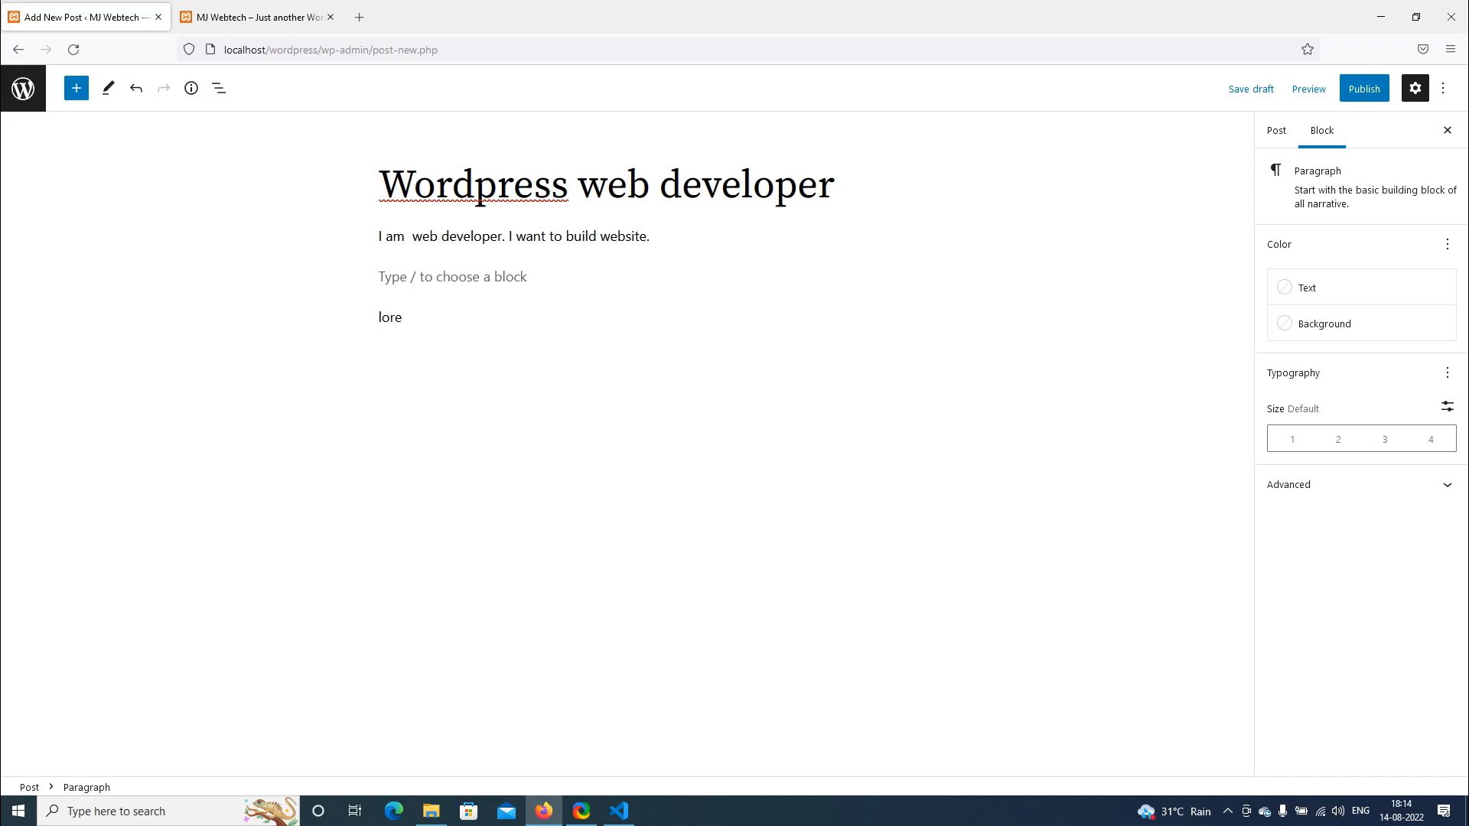
{"action": "type", "text": "m ipsum site amet"}
{"action": "key", "text": "ctrl+a"}
{"action": "key", "text": "ctrl+c"}
{"action": "key", "text": "Right"}
{"action": "key", "text": "ctrl+v"}
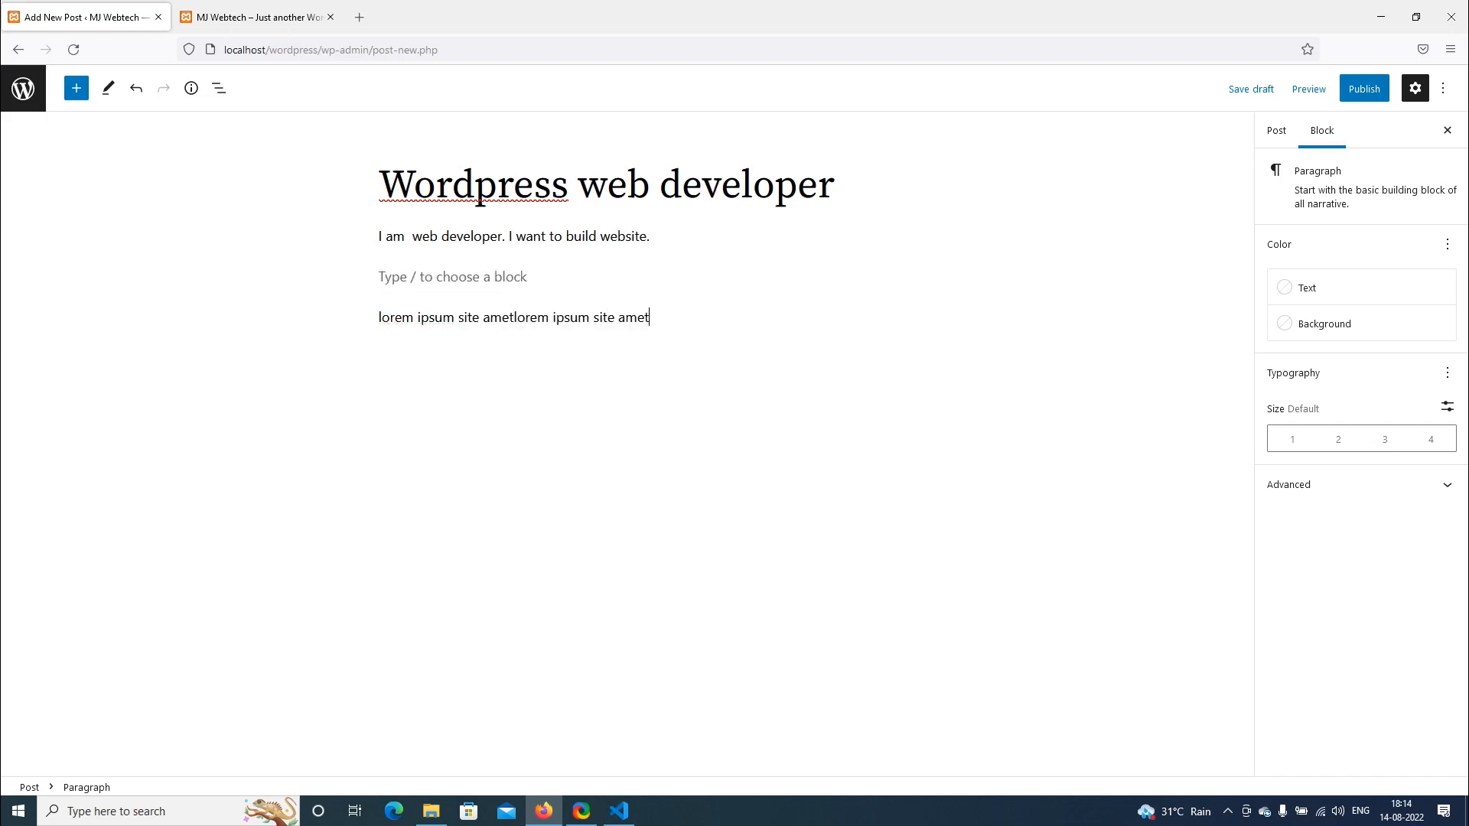
{"action": "key", "text": "ctrl+v"}
{"action": "key", "text": "ctrl+v"}
{"action": "key", "text": "ctrl+v"}
{"action": "key", "text": "ctrl+v"}
{"action": "key", "text": "ctrl+v"}
{"action": "key", "text": "ctrl+v"}
{"action": "key", "text": "ctrl+v"}
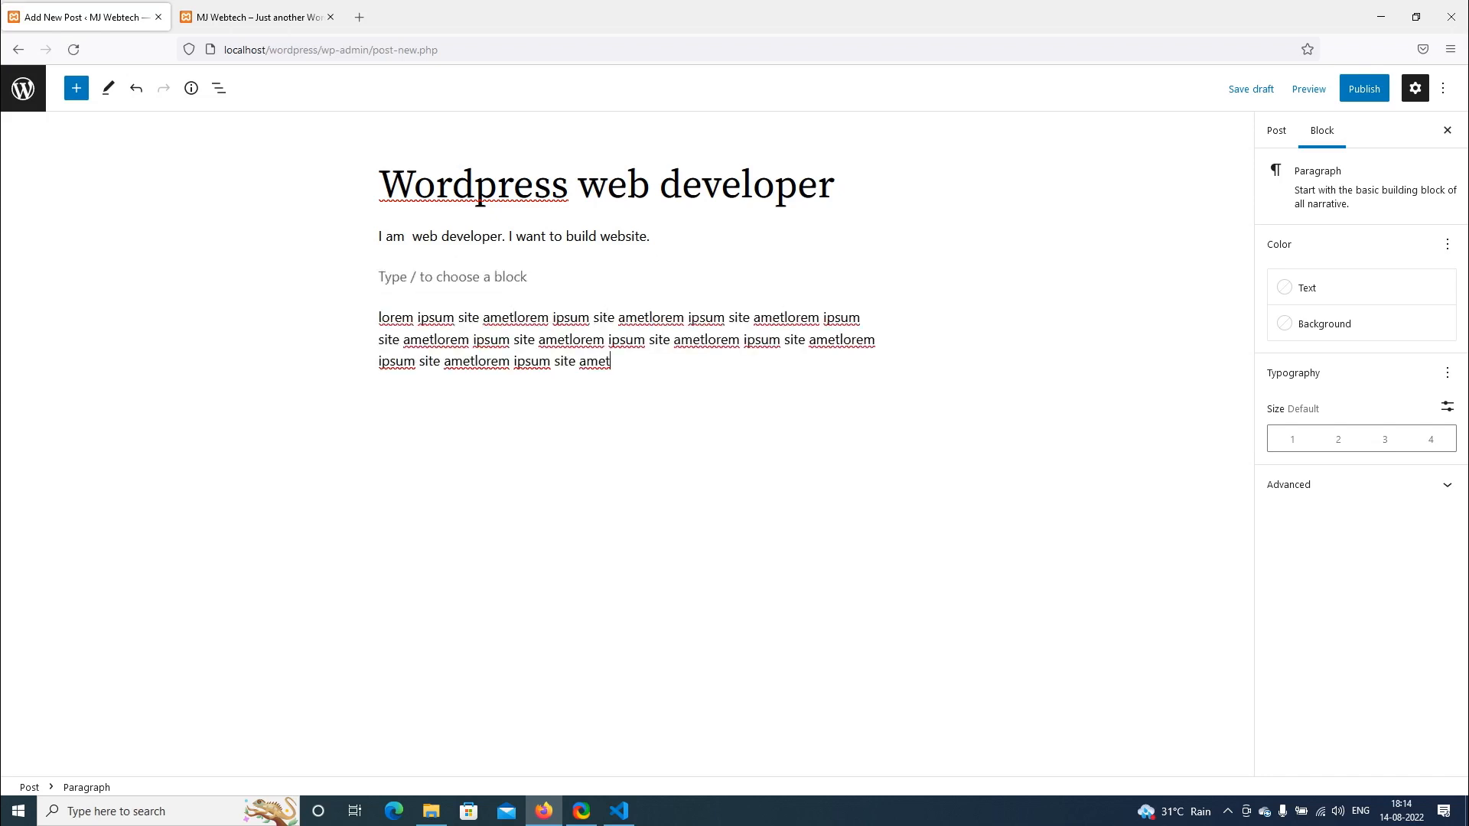
{"action": "left_click", "coordinate": [1364, 90]}
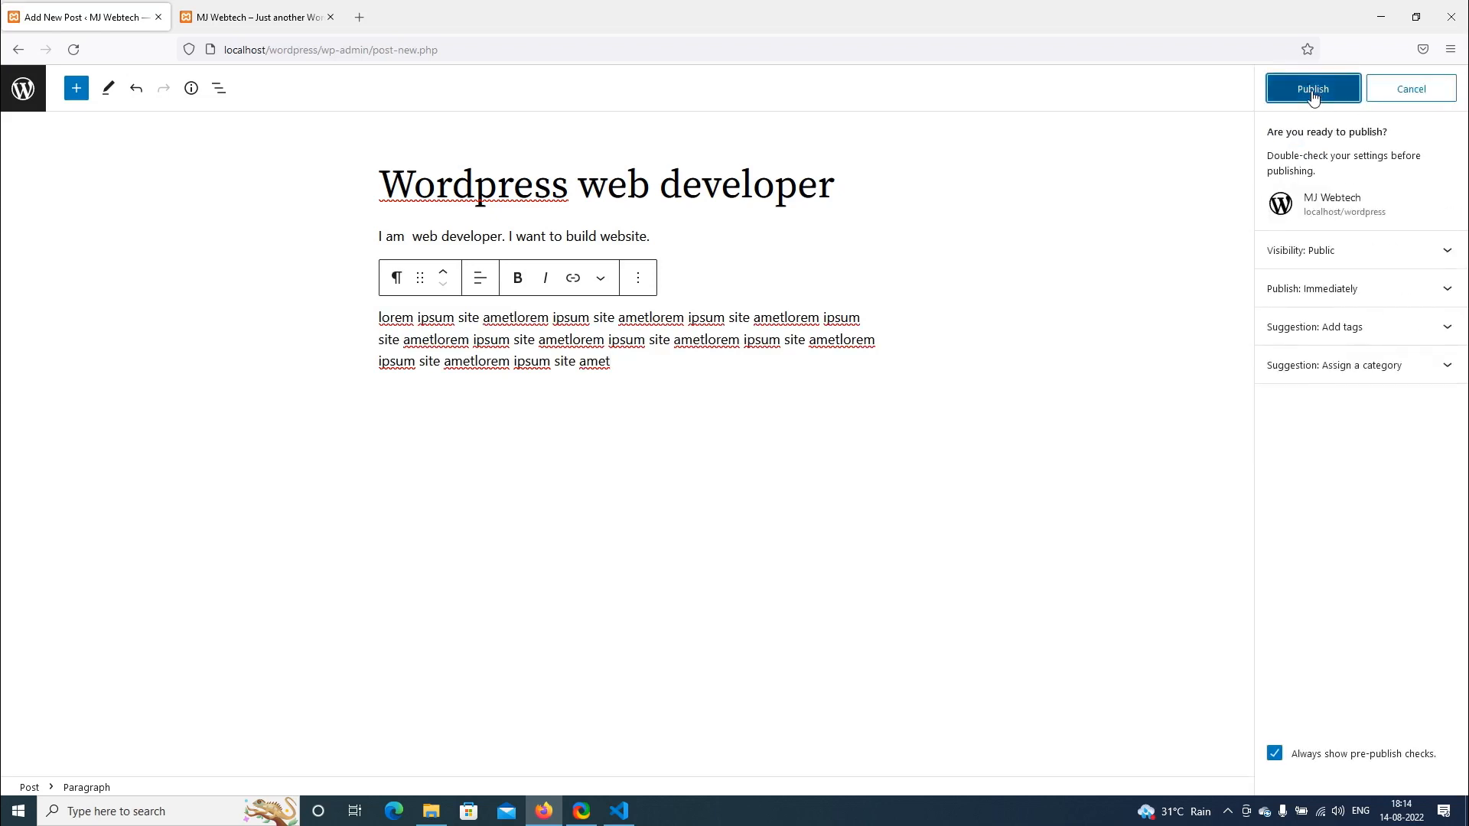
{"action": "left_click", "coordinate": [1311, 90]}
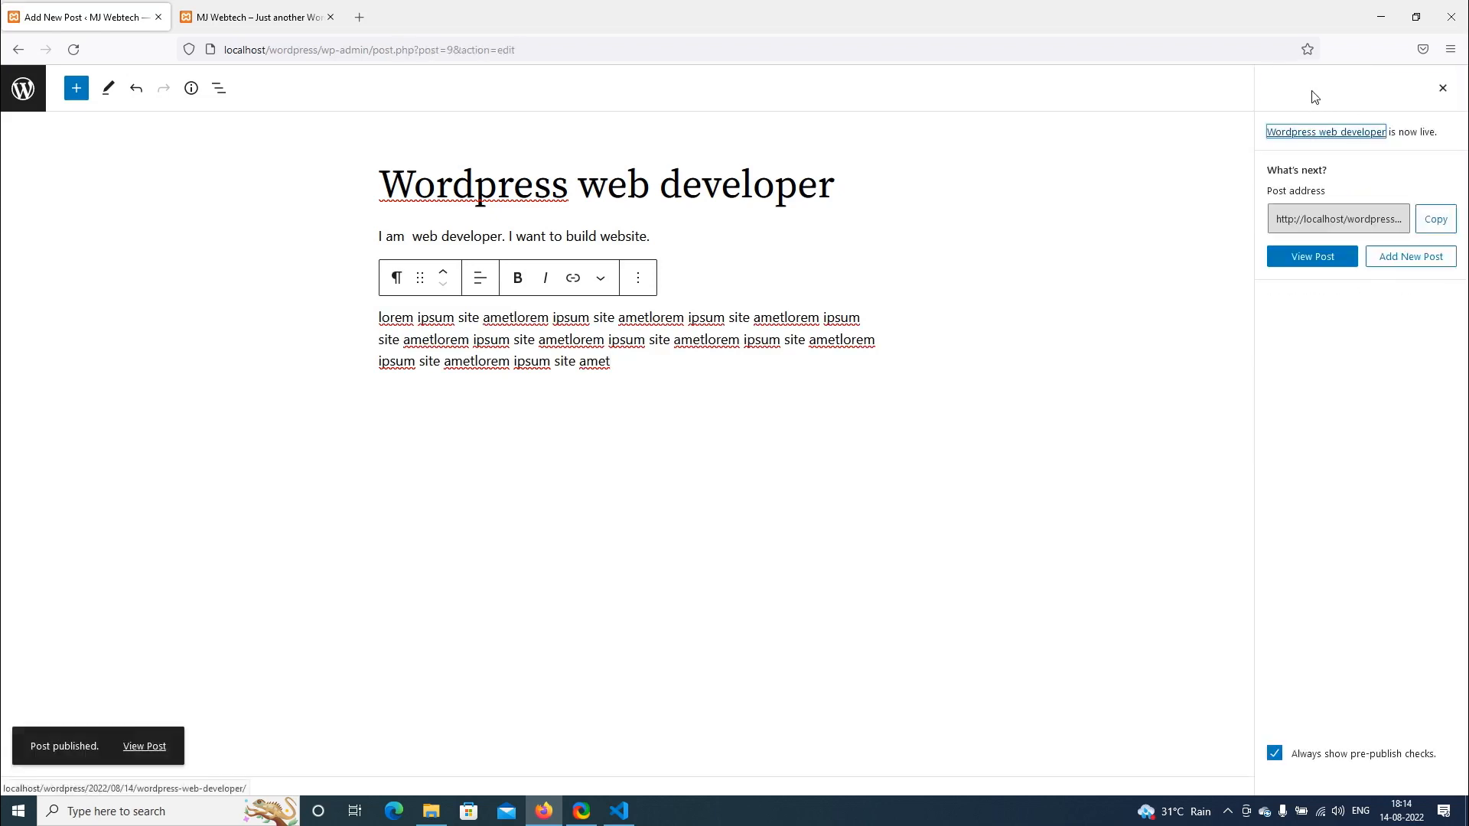
Reload the live site and check the newly published post above the MJP Webtech post
{"action": "left_click", "coordinate": [298, 17]}
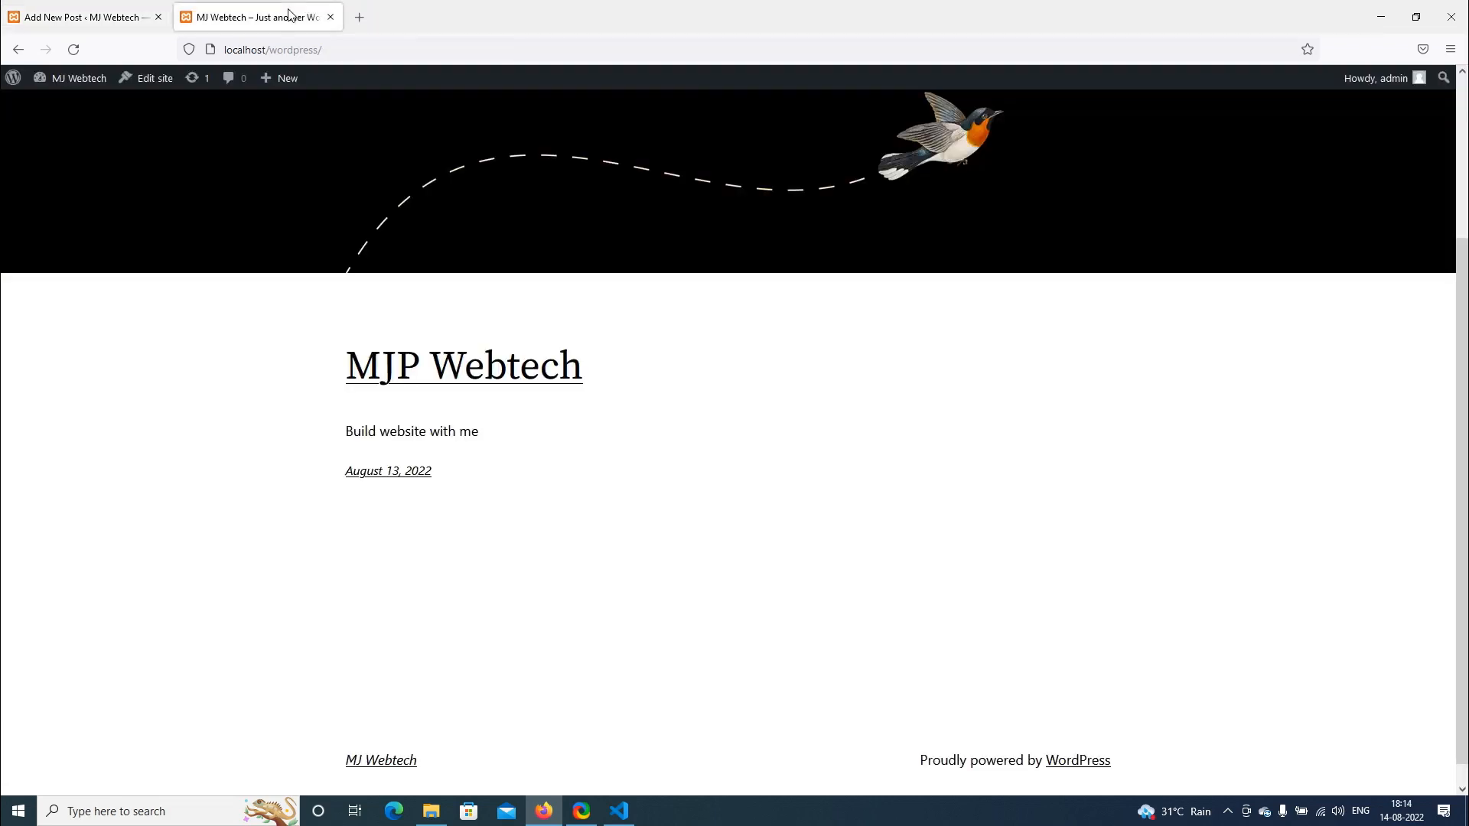
{"action": "right_click", "coordinate": [163, 418]}
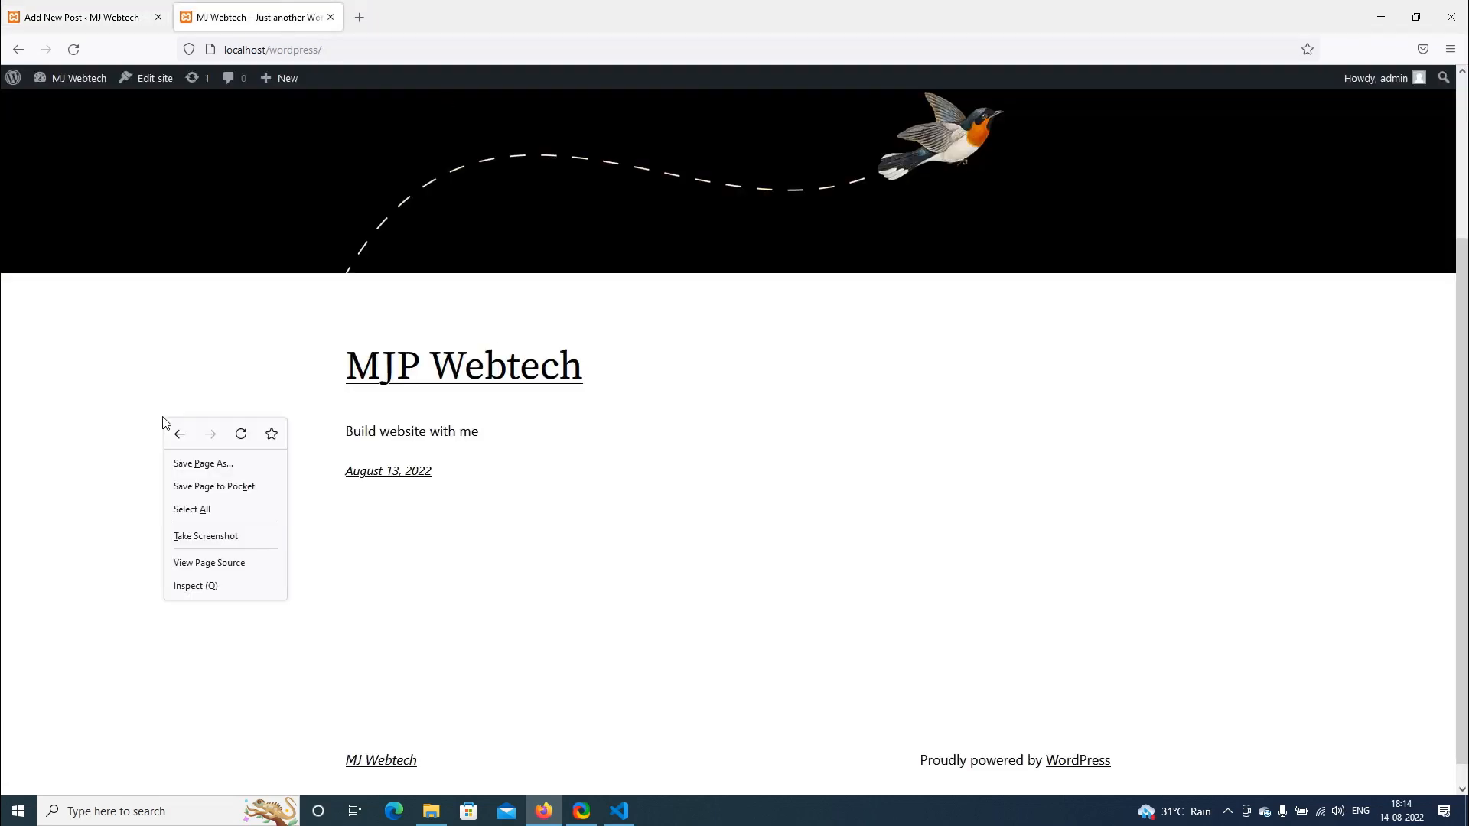
{"action": "left_click", "coordinate": [240, 438]}
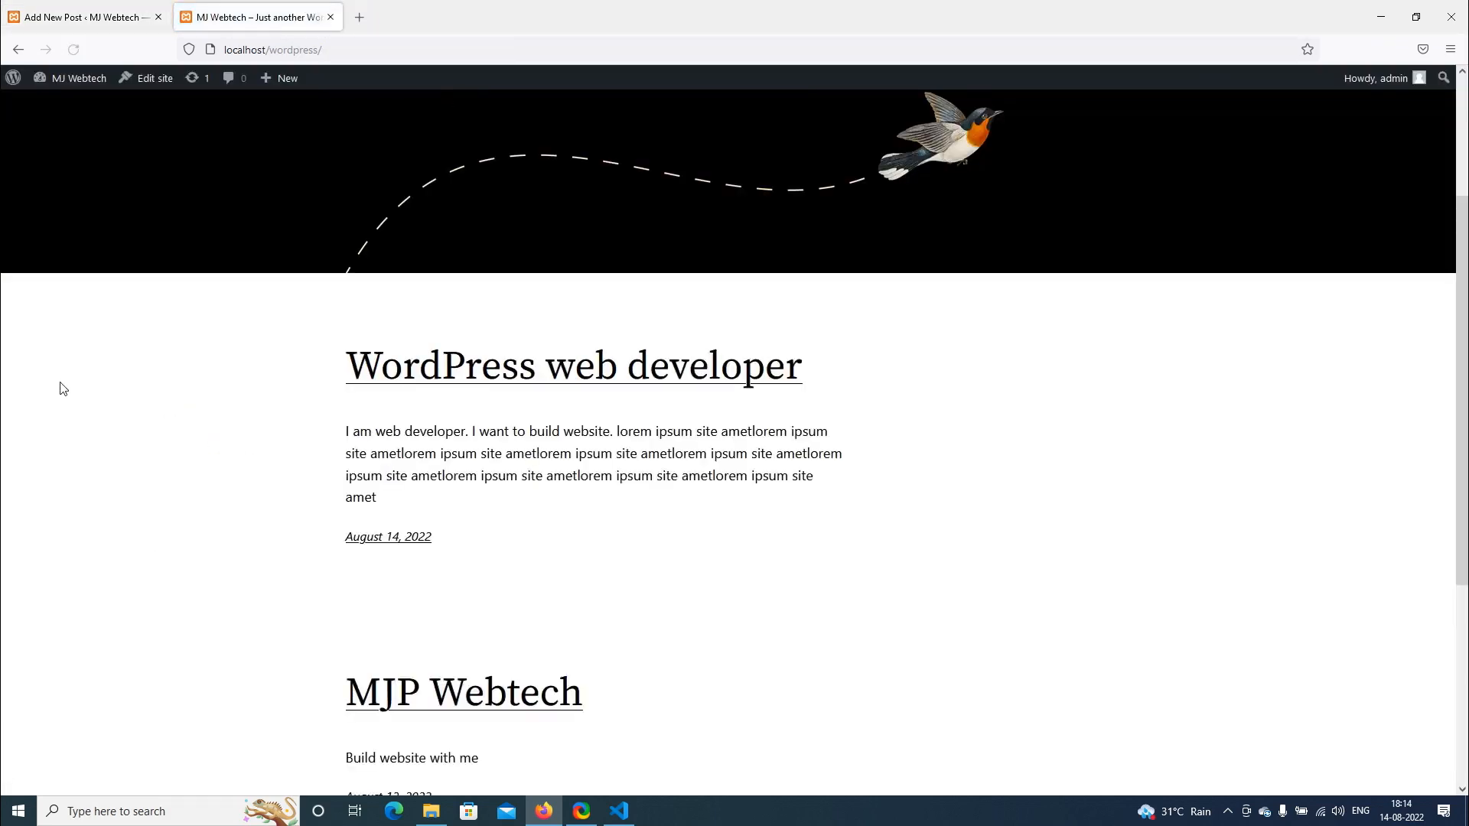
{"action": "scroll", "coordinate": [108, 441], "scroll_direction": "down", "scroll_amount": 2}
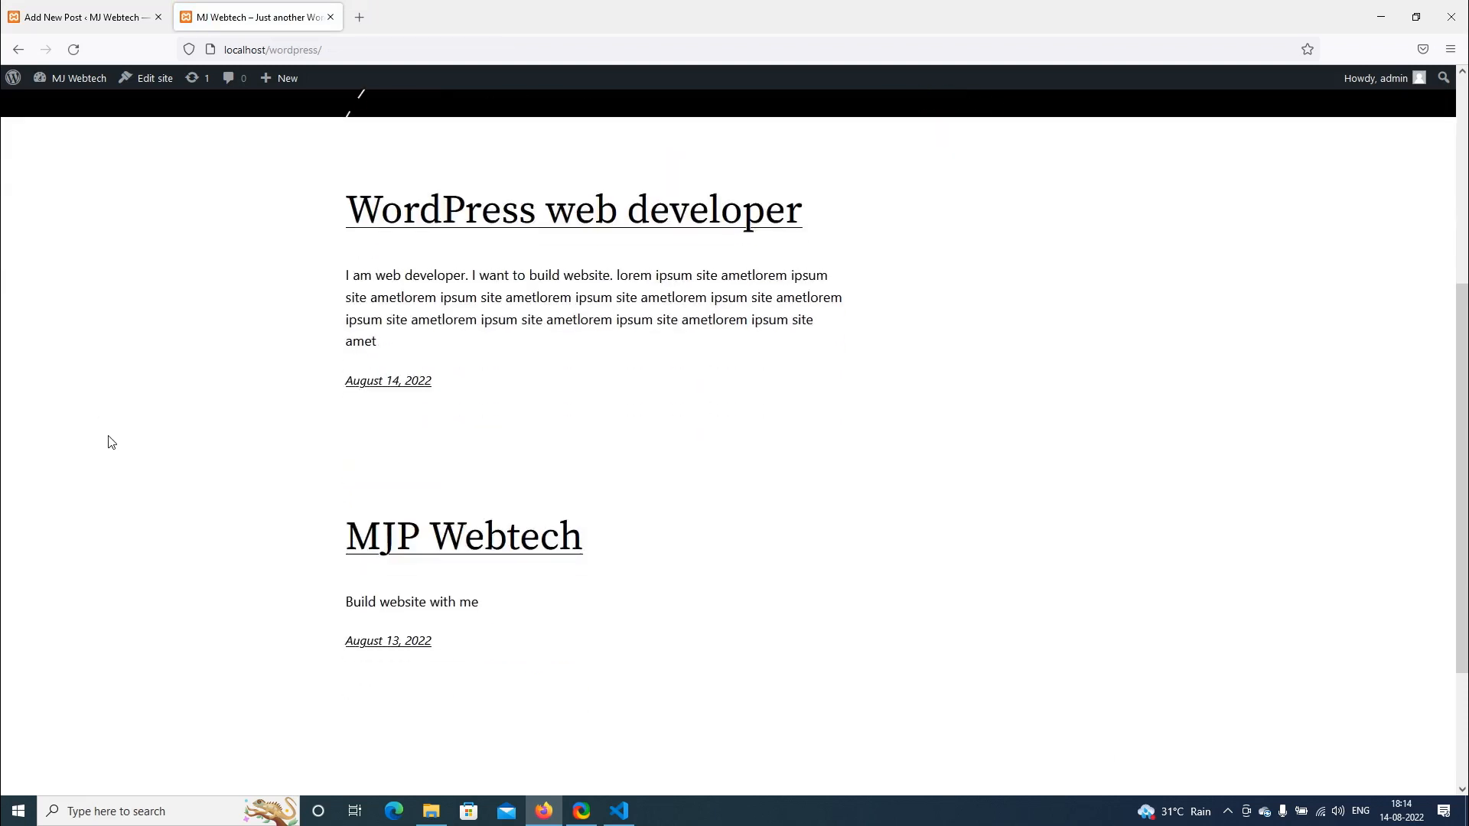
Return to the posts list and review the titles of the two published posts
{"action": "left_click", "coordinate": [85, 17]}
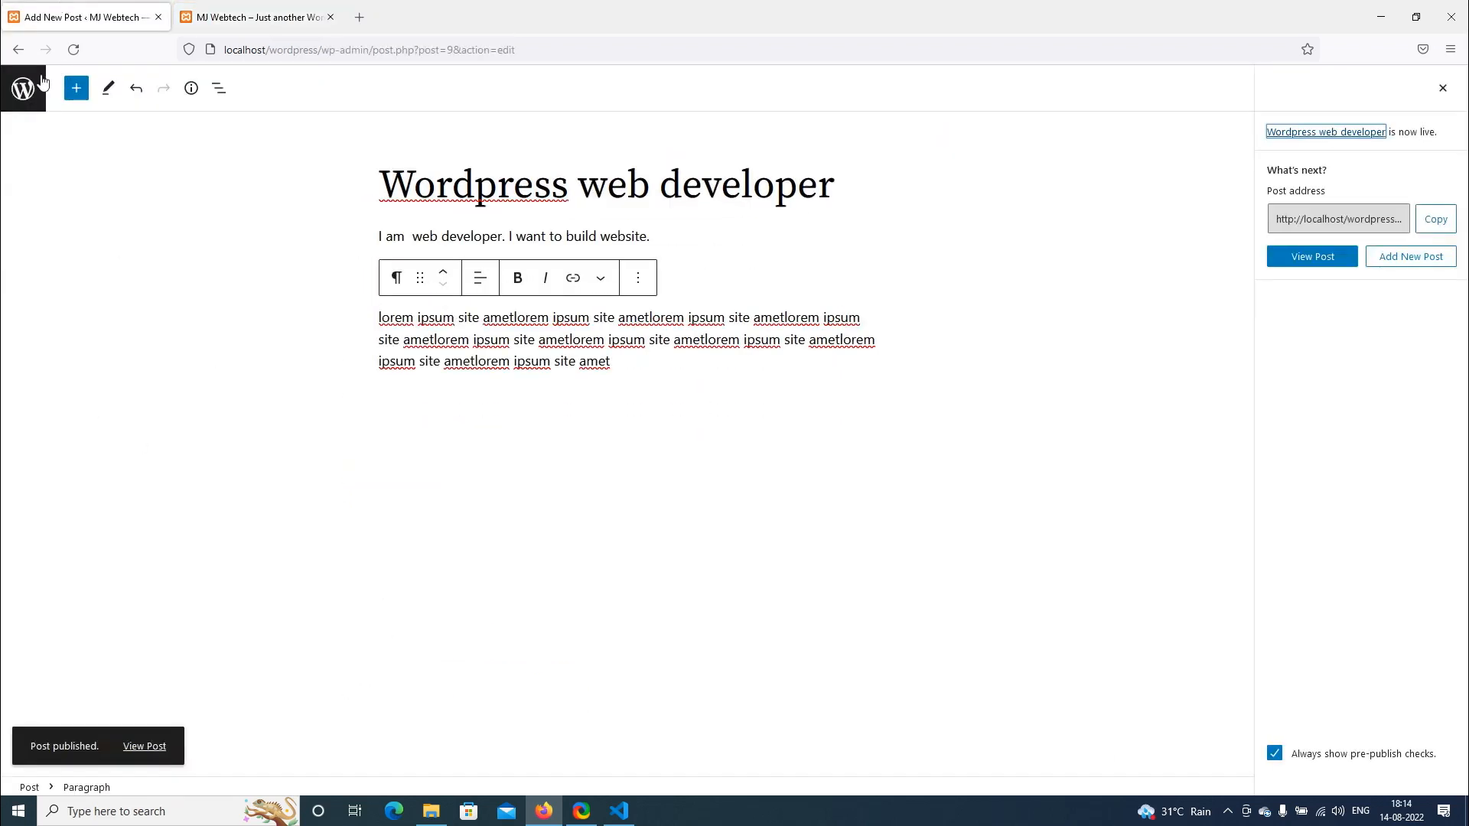
{"action": "left_click", "coordinate": [23, 89]}
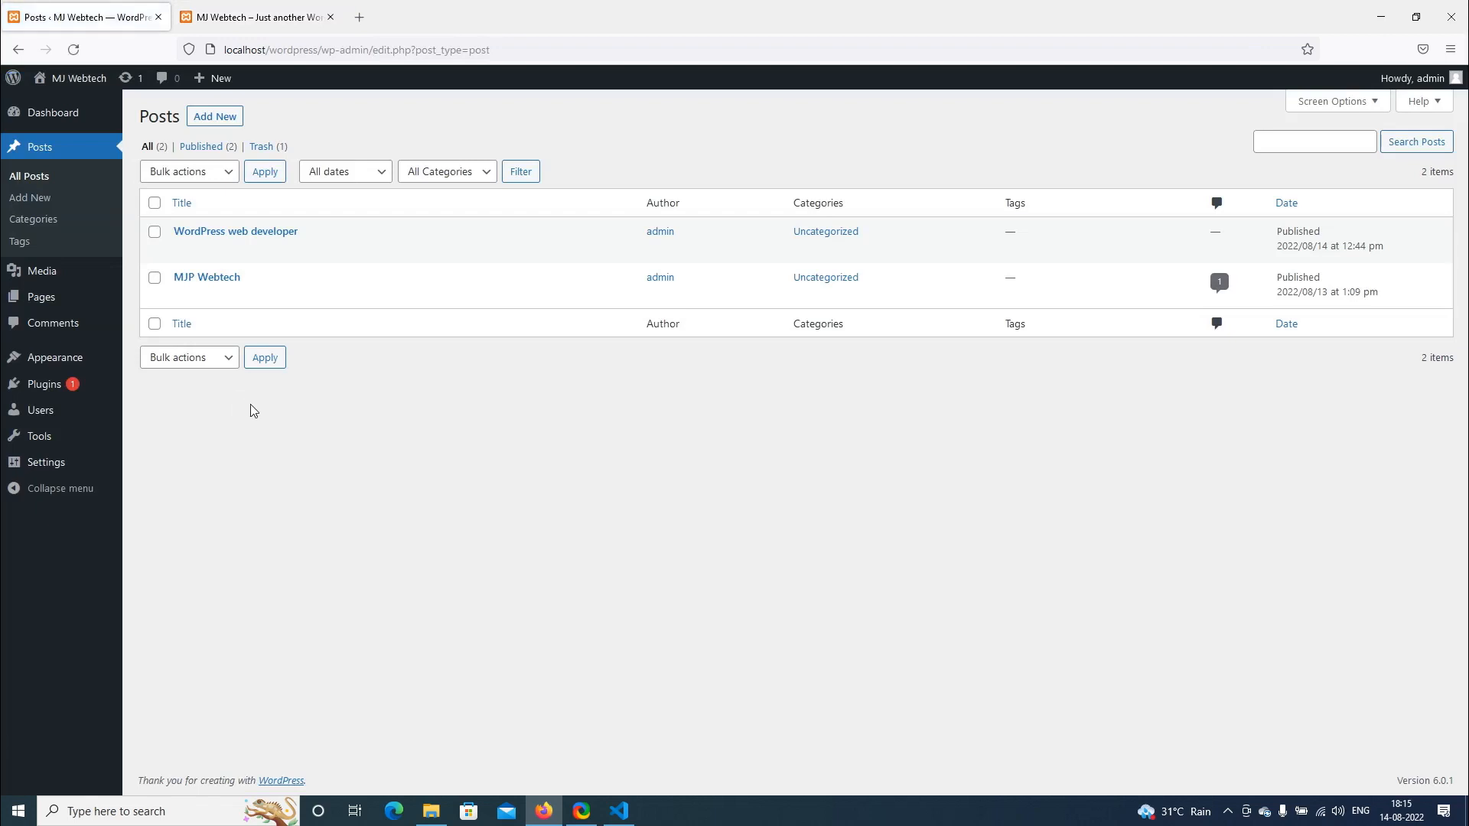
{"action": "left_click_drag", "start_coordinate": [171, 281], "coordinate": [245, 287]}
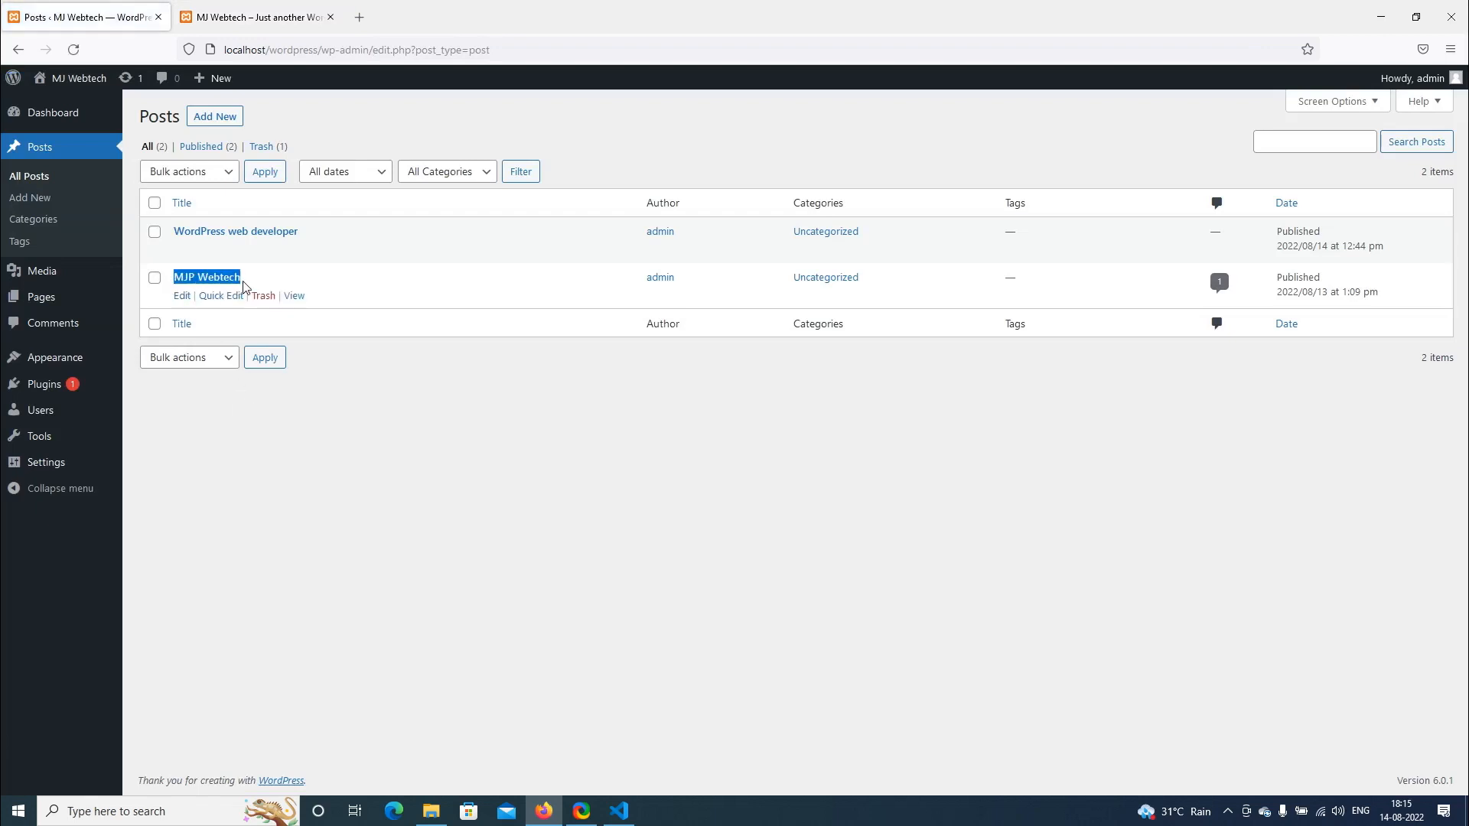
{"action": "left_click", "coordinate": [320, 461]}
{"action": "left_click_drag", "start_coordinate": [173, 231], "coordinate": [302, 236]}
{"action": "left_click", "coordinate": [364, 488]}
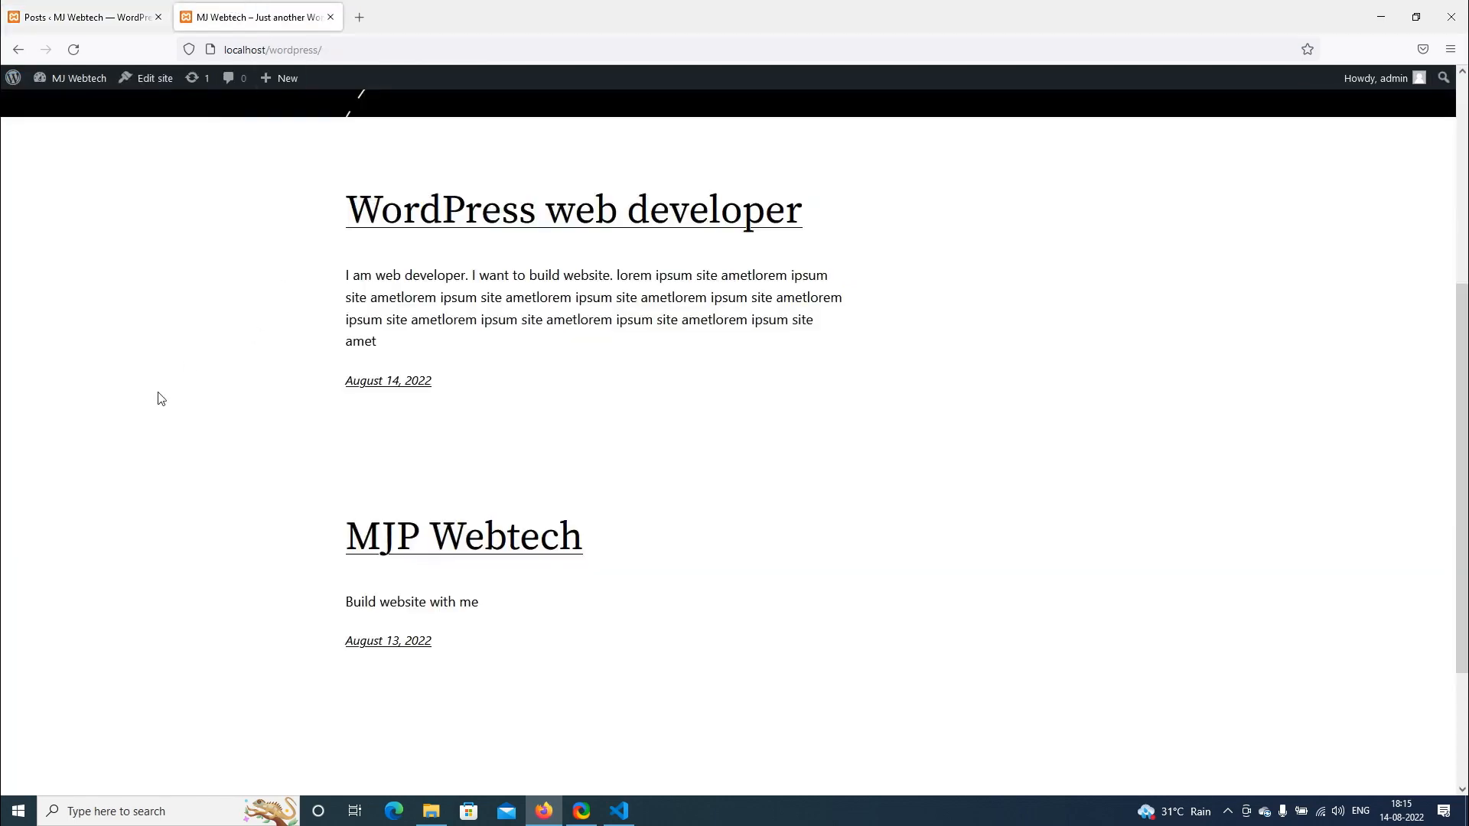
Reload the live site's home page and view it from the page header
{"action": "scroll", "coordinate": [134, 417], "scroll_direction": "up", "scroll_amount": 5}
{"action": "right_click", "coordinate": [103, 559]}
{"action": "left_click", "coordinate": [181, 578]}
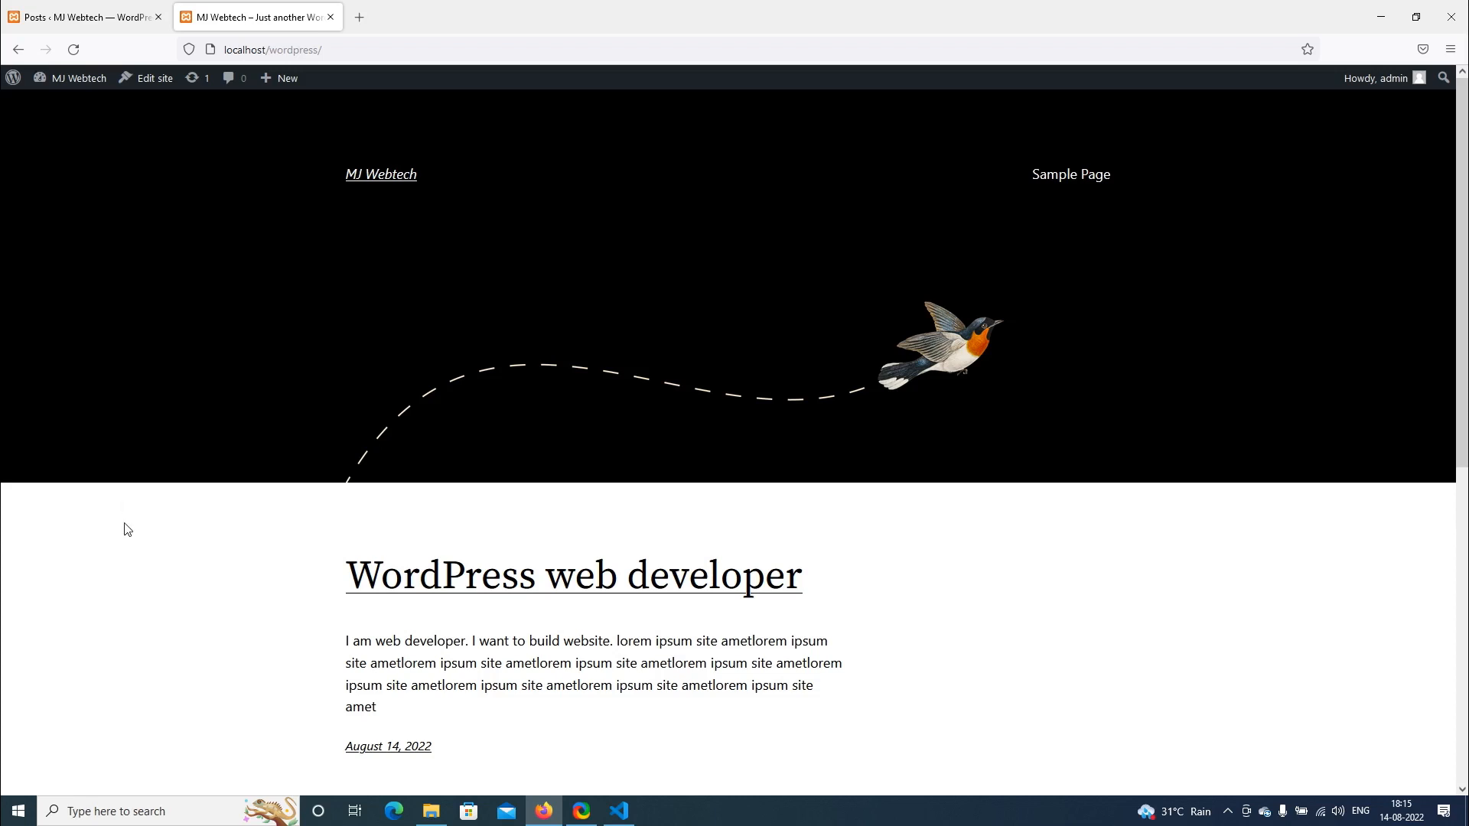
In the posts list, use Quick Edit to rename the "WordPress web developer" post "Wordpress web developer test", keeping its slug
{"action": "left_click", "coordinate": [75, 16]}
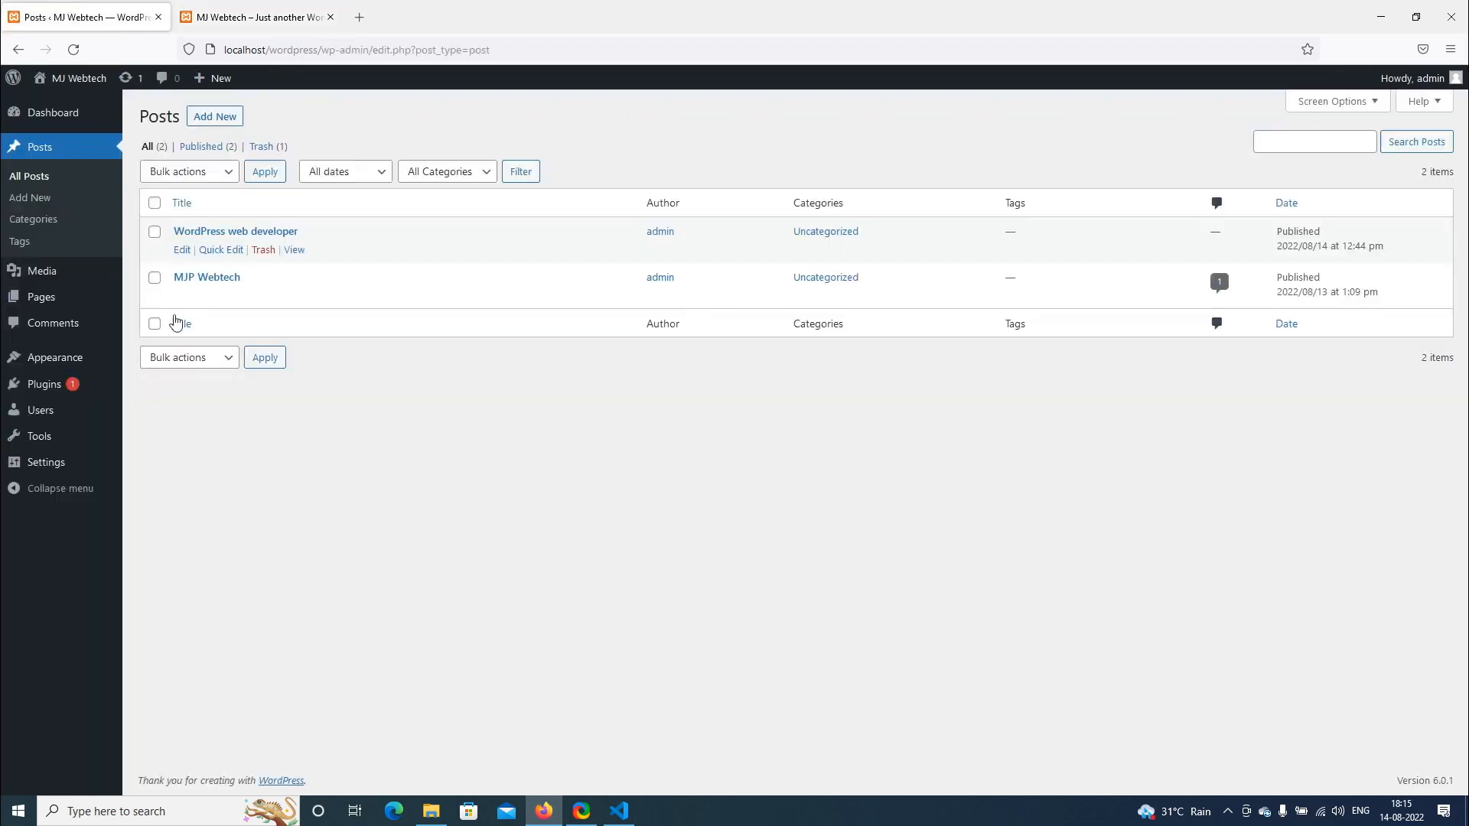
{"action": "left_click", "coordinate": [41, 153]}
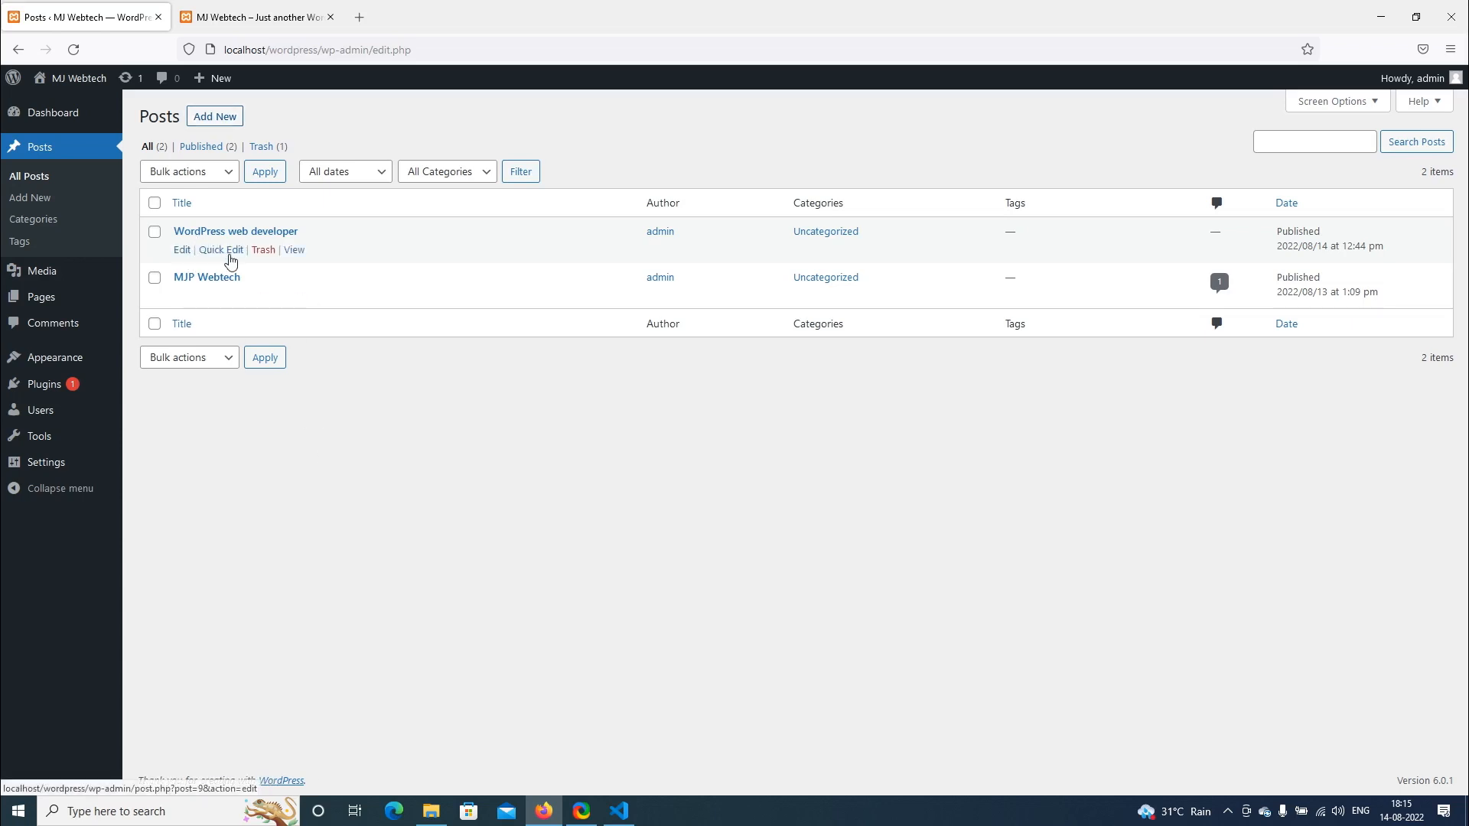
{"action": "left_click", "coordinate": [227, 251]}
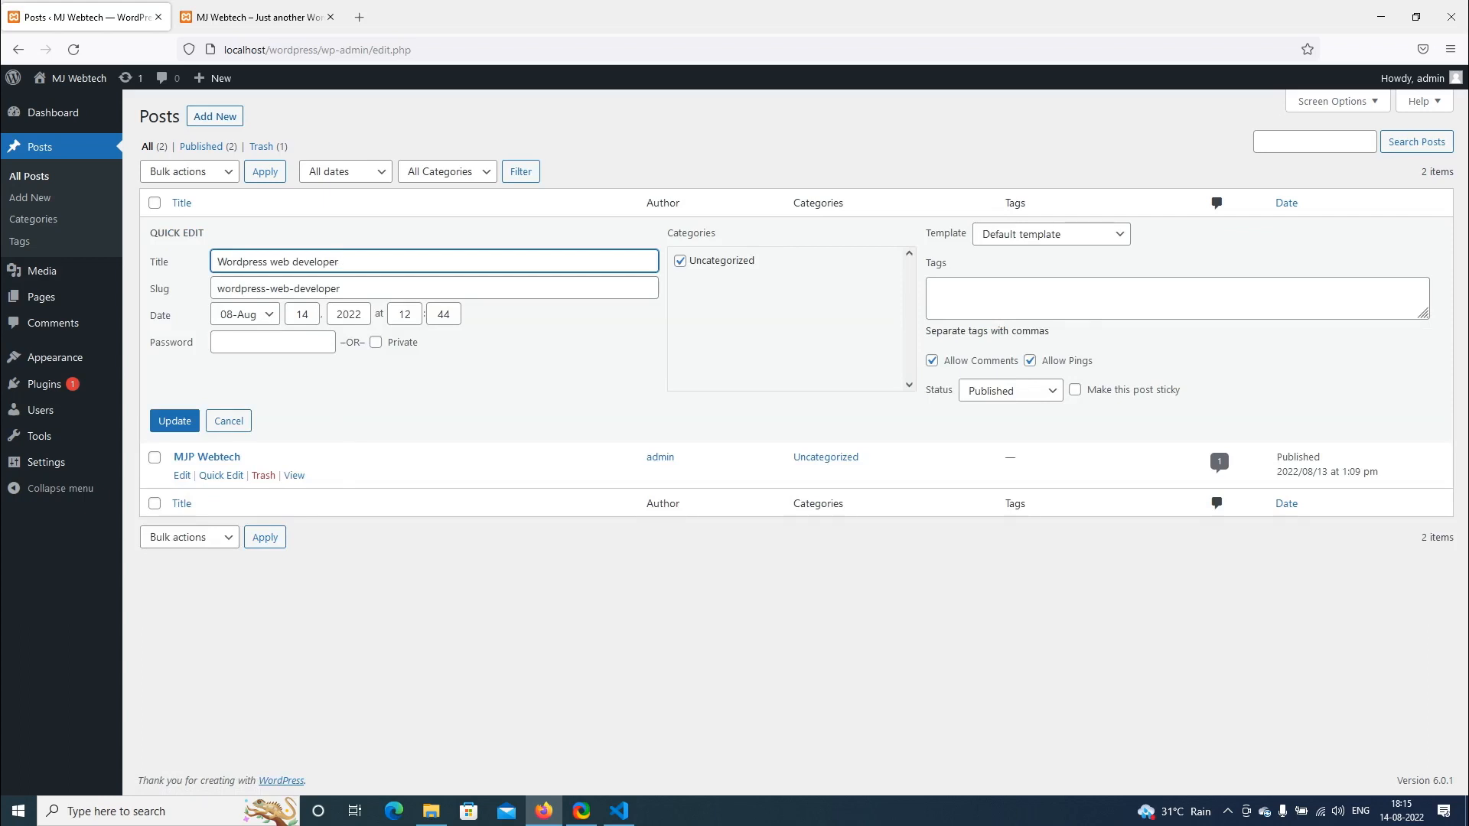
{"action": "key", "text": "Tab"}
{"action": "key", "text": "End"}
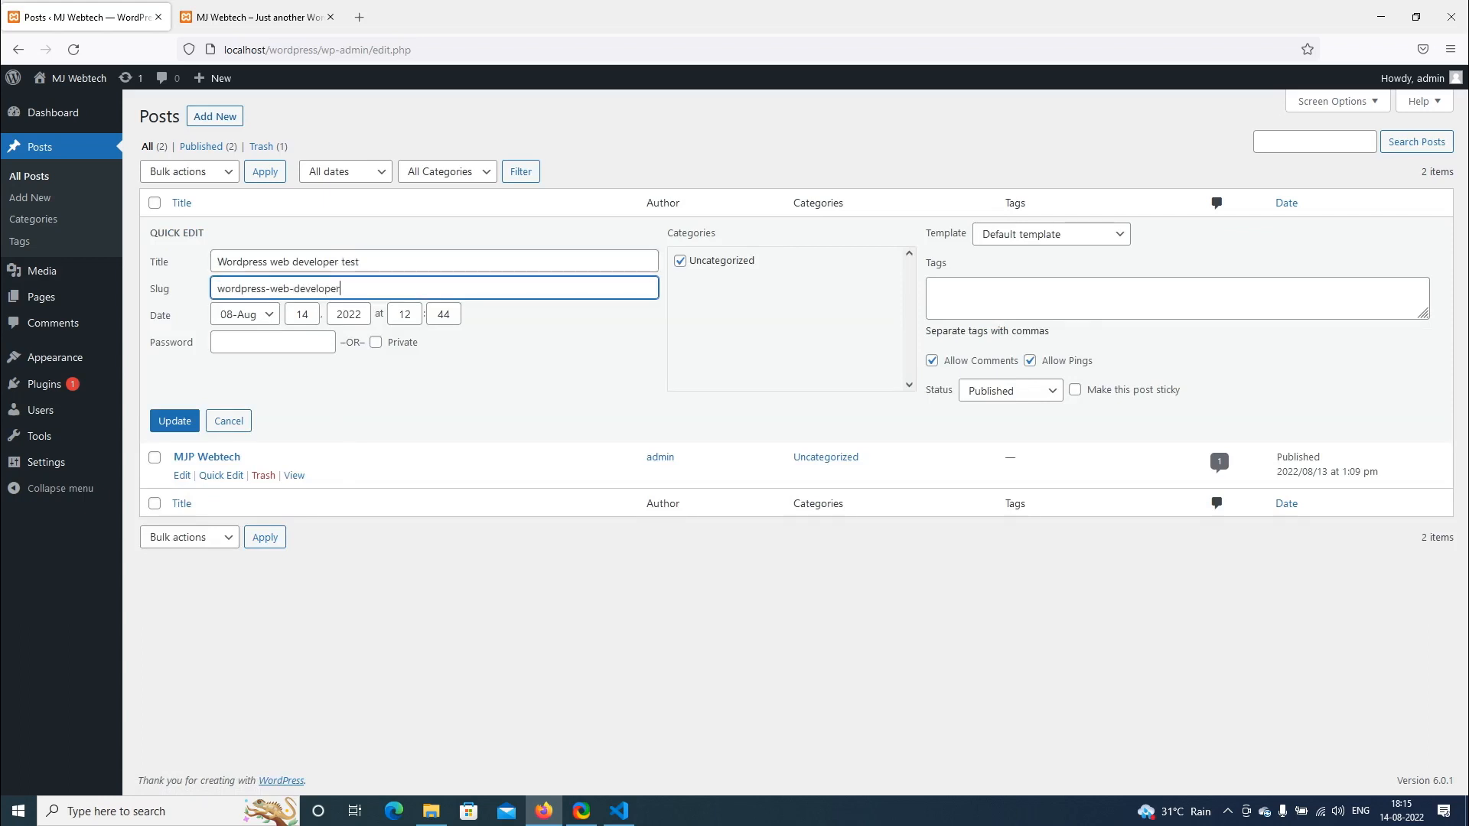
{"action": "left_click", "coordinate": [183, 423]}
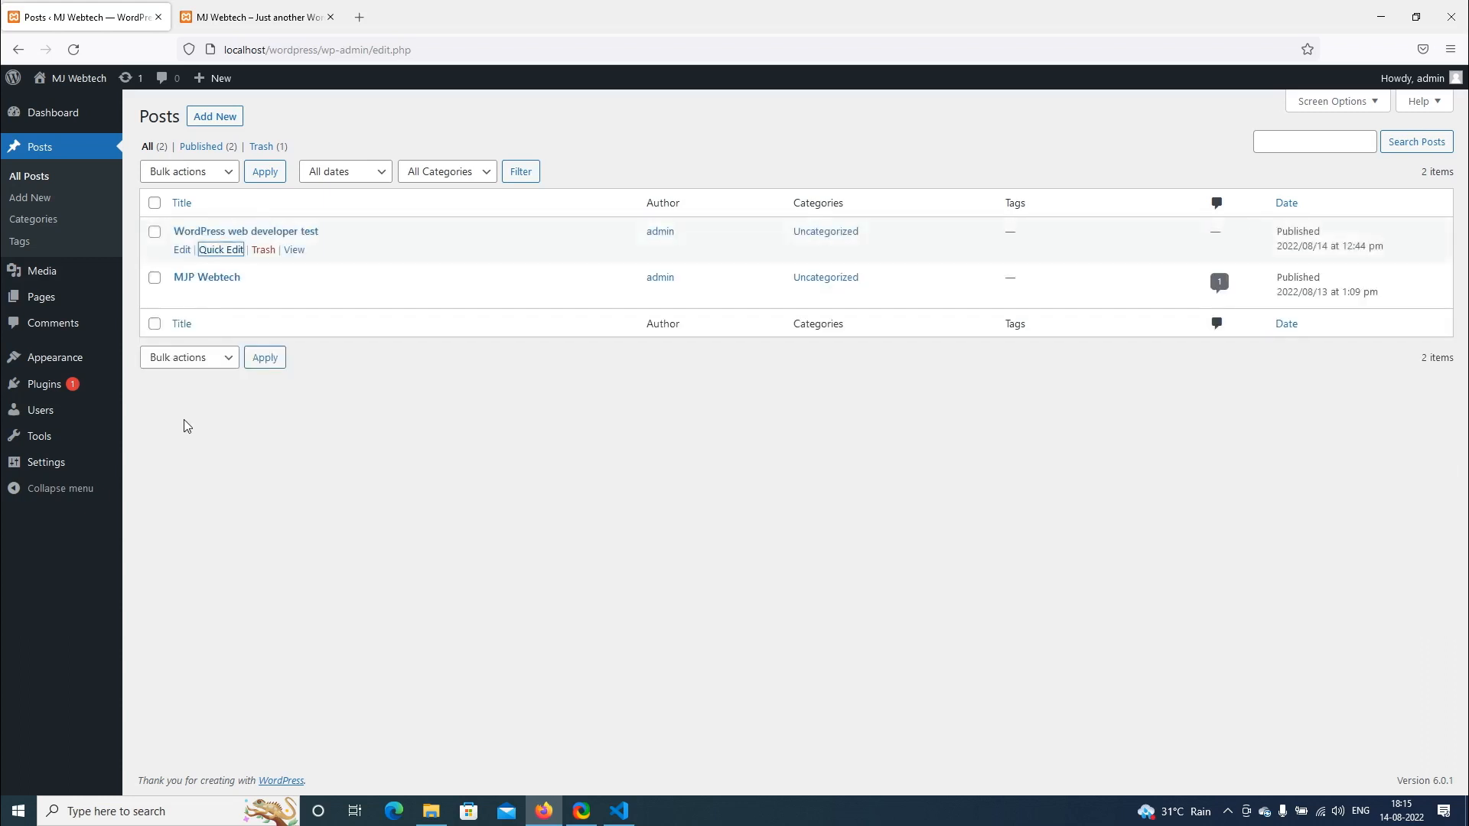
Reload the live site to check the renamed post's title
{"action": "left_click", "coordinate": [257, 15]}
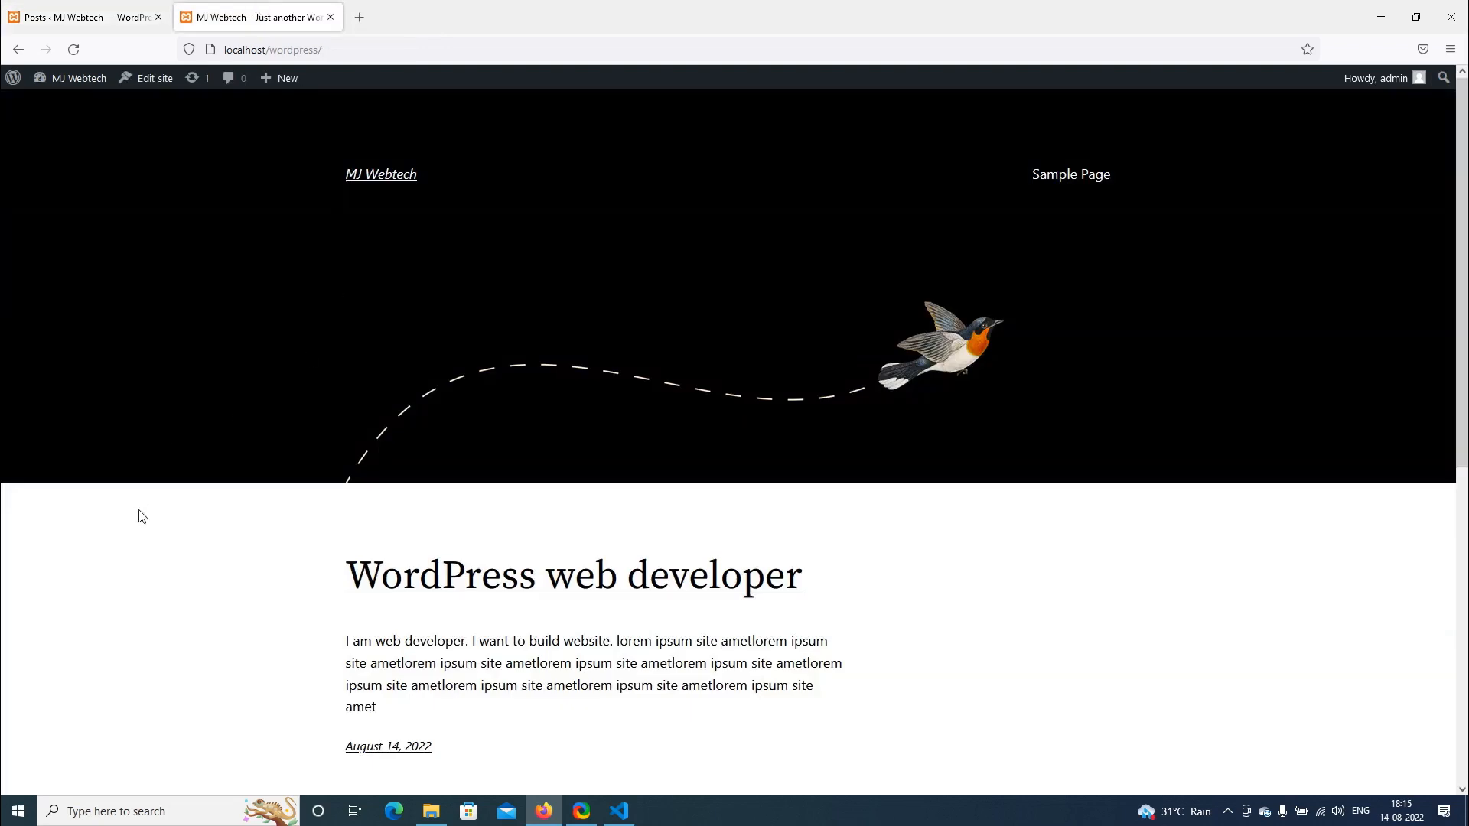
{"action": "right_click", "coordinate": [145, 518]}
{"action": "left_click", "coordinate": [220, 535]}
{"action": "scroll", "coordinate": [306, 566], "scroll_direction": "down", "scroll_amount": 3}
{"action": "scroll", "coordinate": [306, 567], "scroll_direction": "down", "scroll_amount": 3}
Move the "WordPress web developer test" post to the trash, view the trashed posts, and return to the list of all posts
{"action": "left_click", "coordinate": [117, 20]}
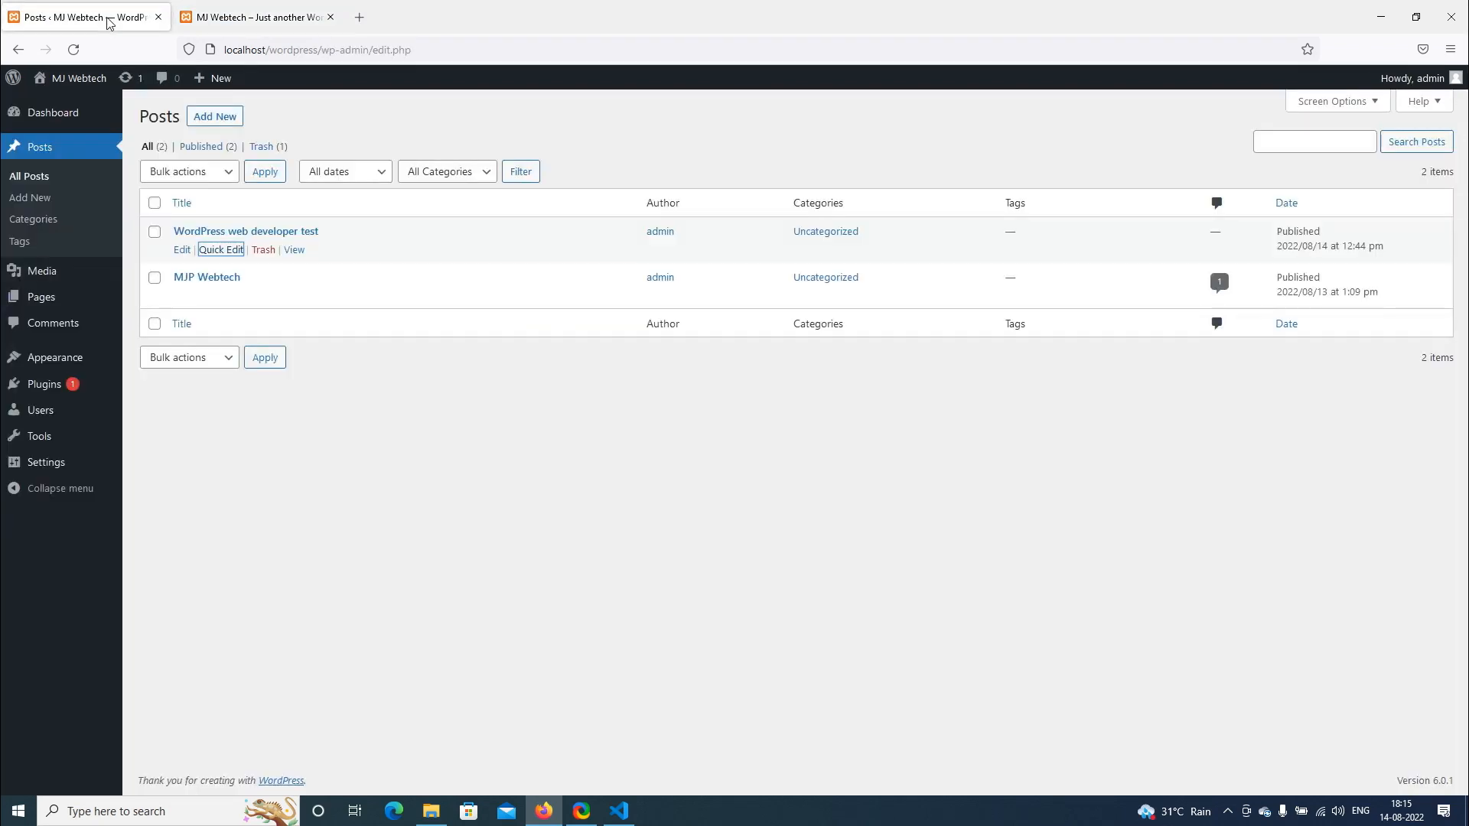
{"action": "left_click", "coordinate": [263, 251]}
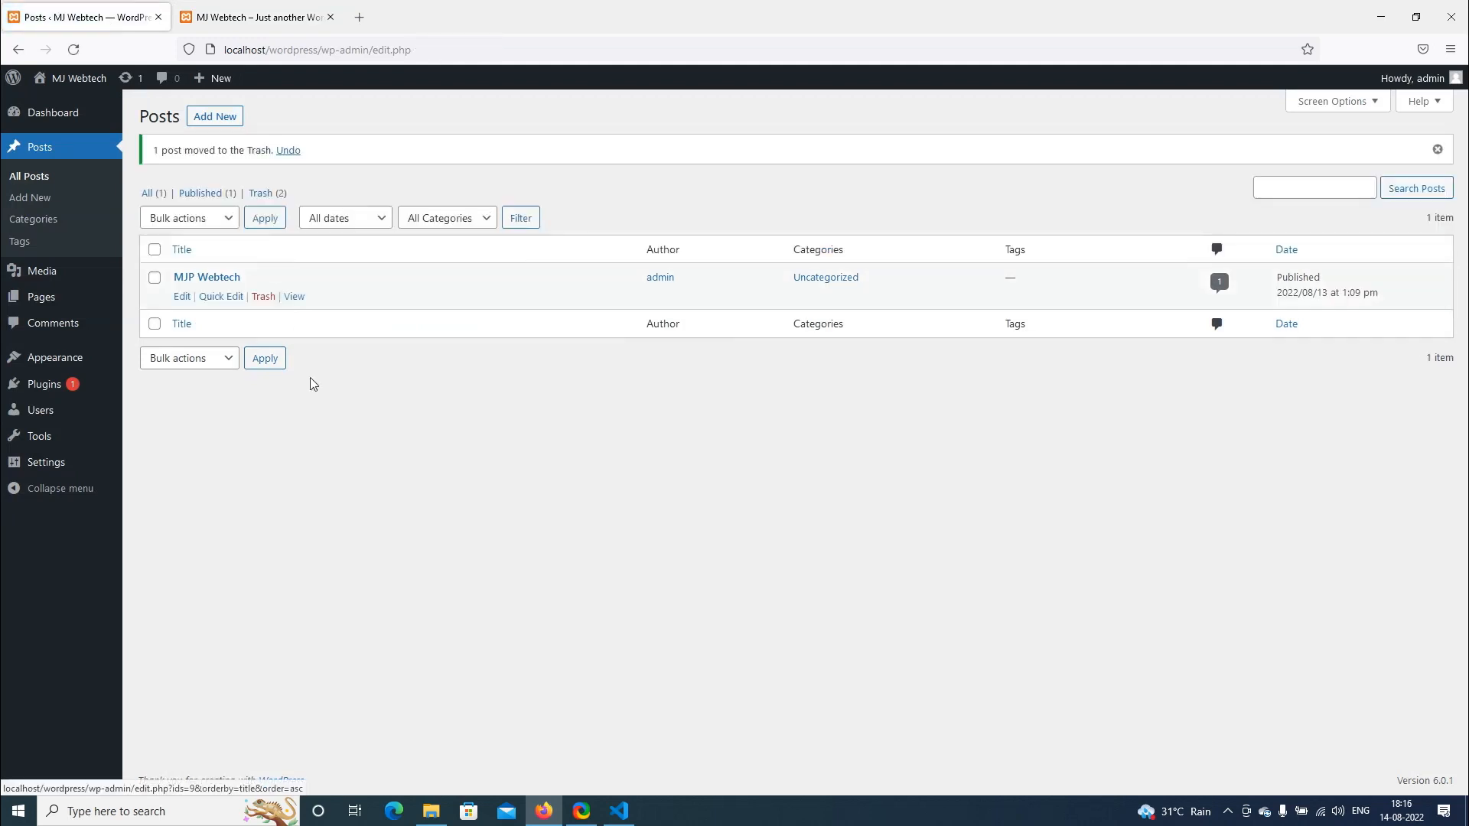
{"action": "left_click", "coordinate": [262, 196]}
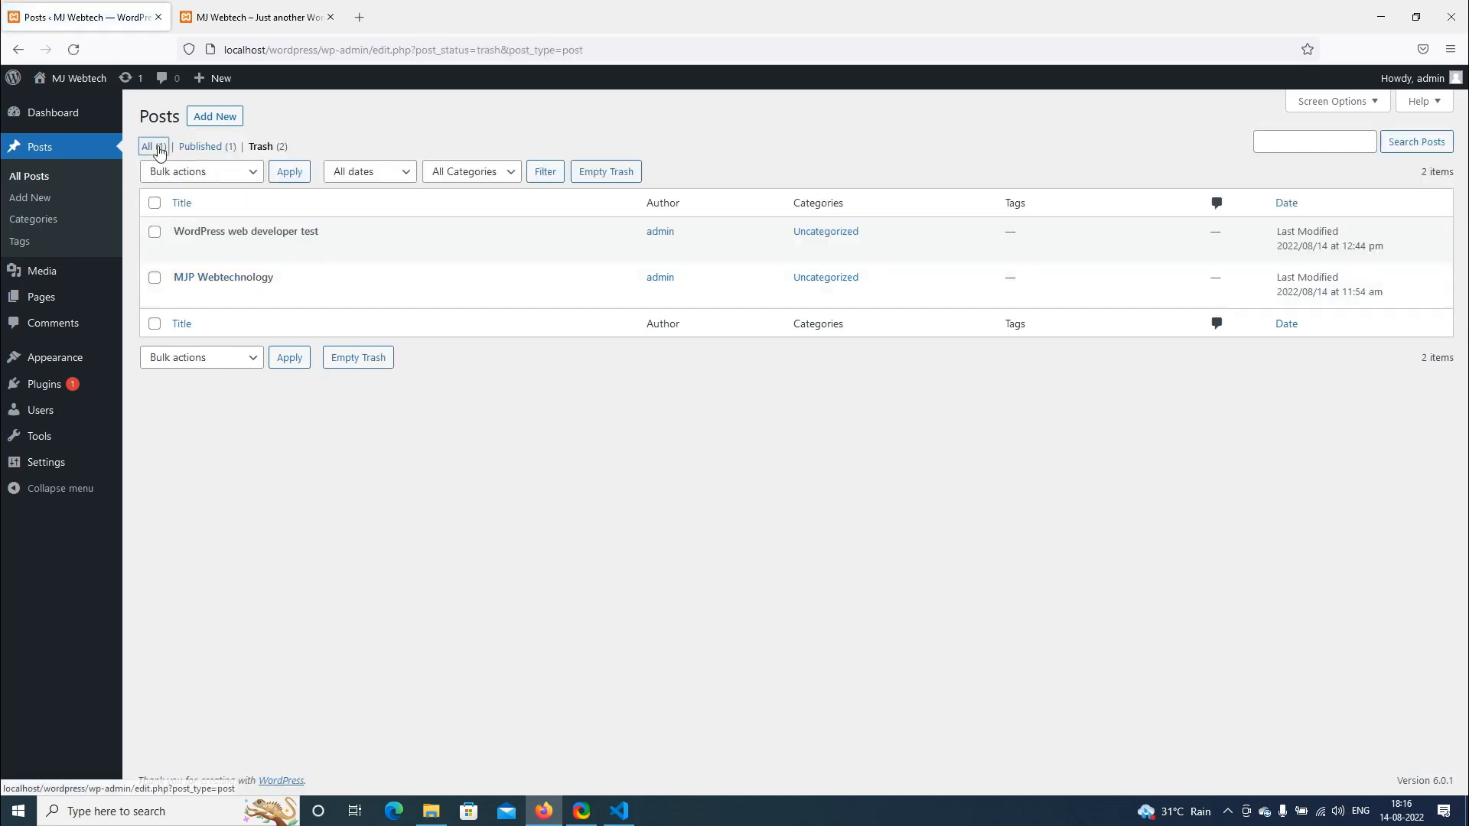
{"action": "left_click", "coordinate": [147, 147]}
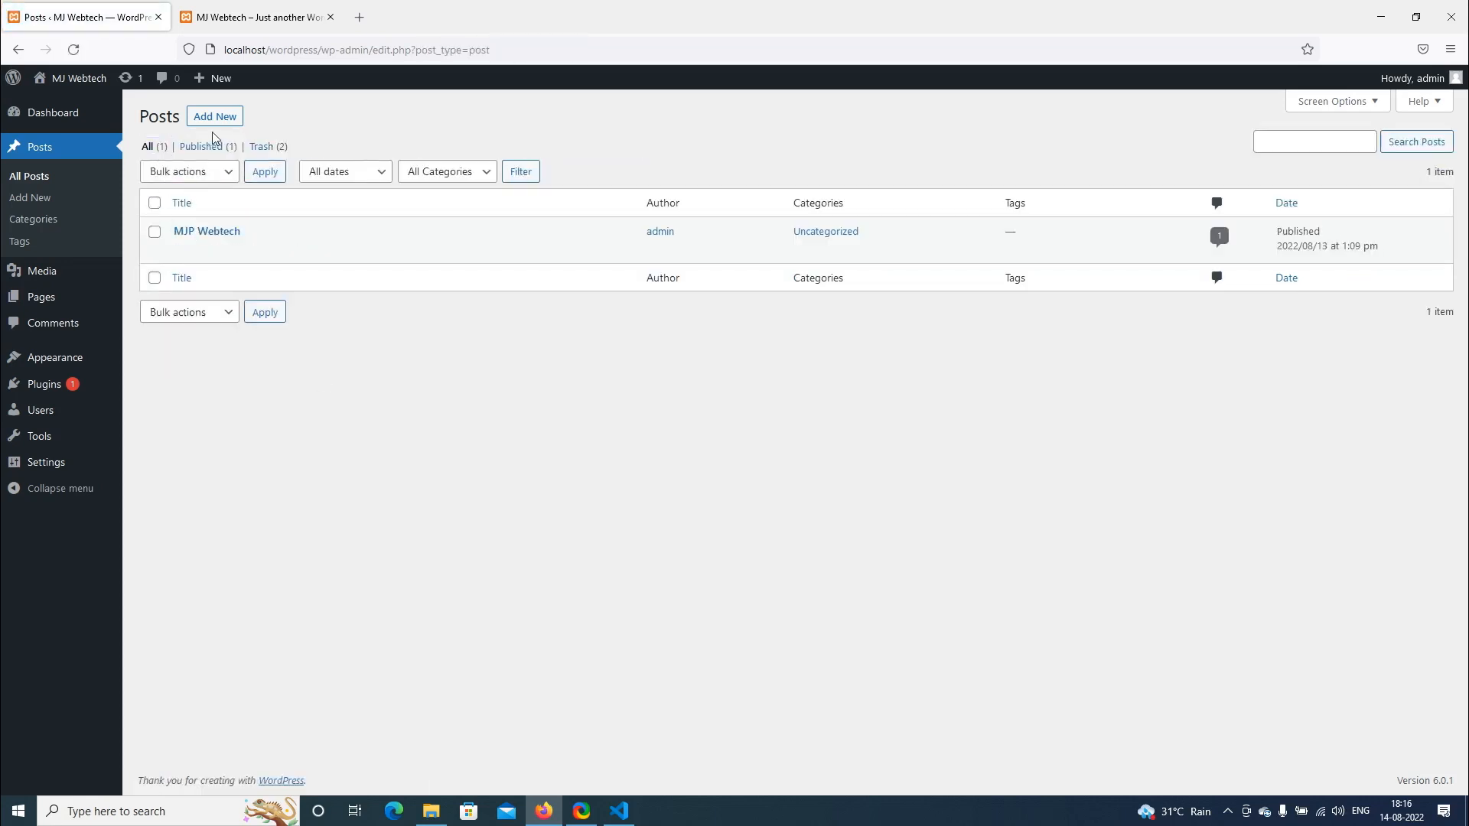
{"action": "left_click", "coordinate": [252, 17]}
{"action": "right_click", "coordinate": [174, 392]}
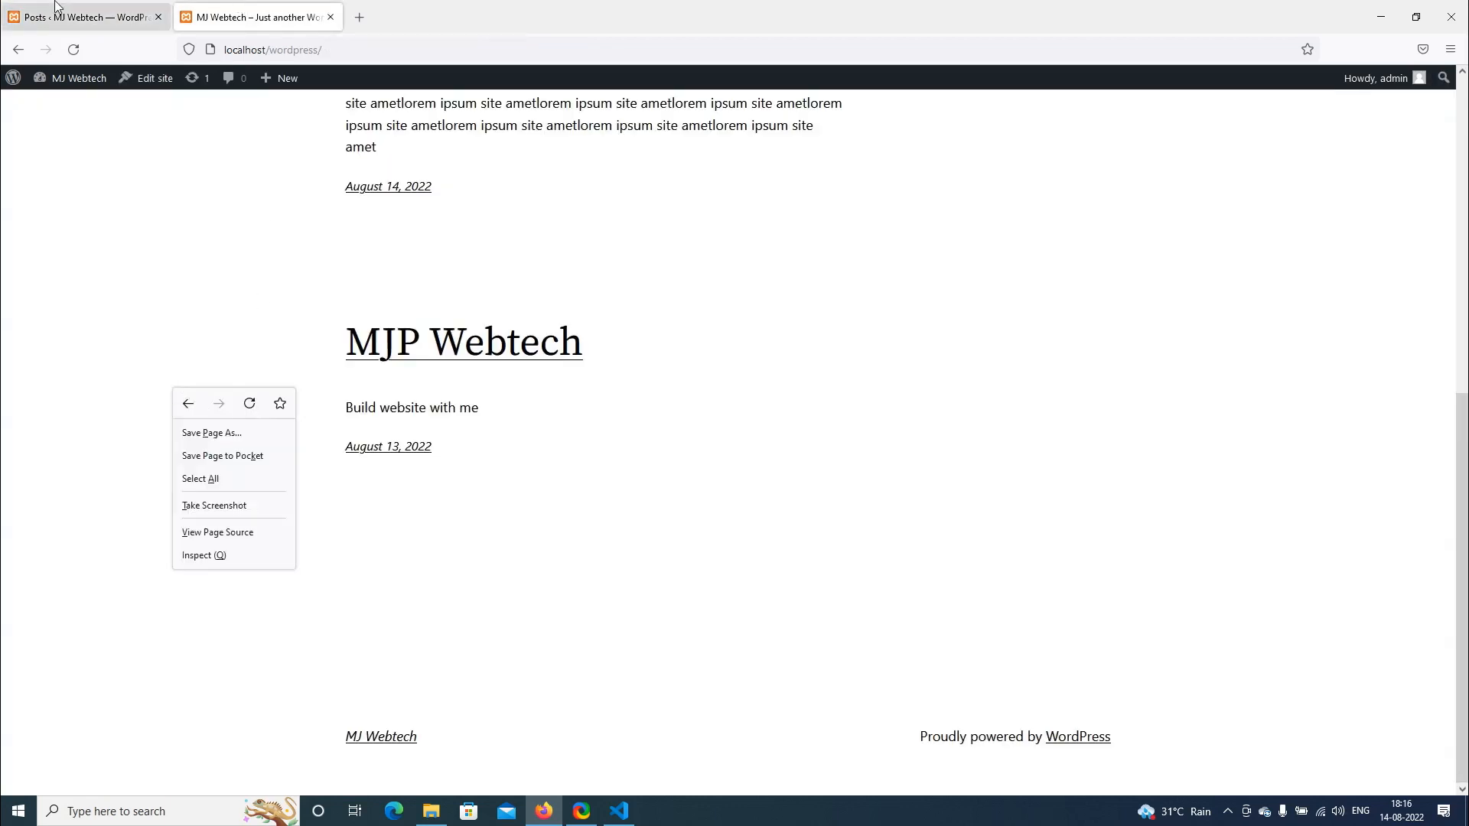
{"action": "left_click", "coordinate": [53, 14]}
Add a new post titled "Web Developemt"
{"action": "left_click", "coordinate": [233, 127]}
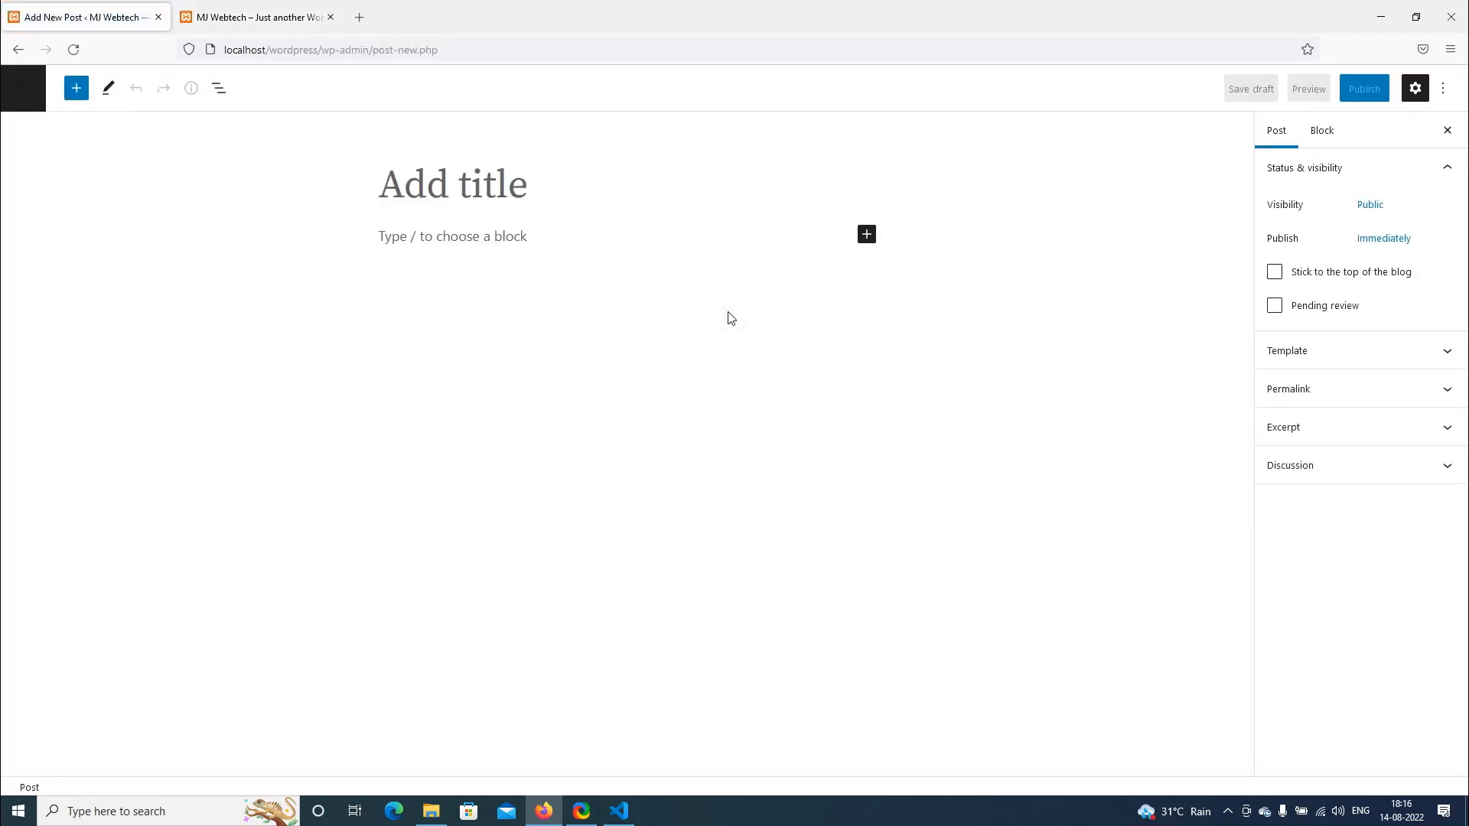
{"action": "type", "text": "We"}
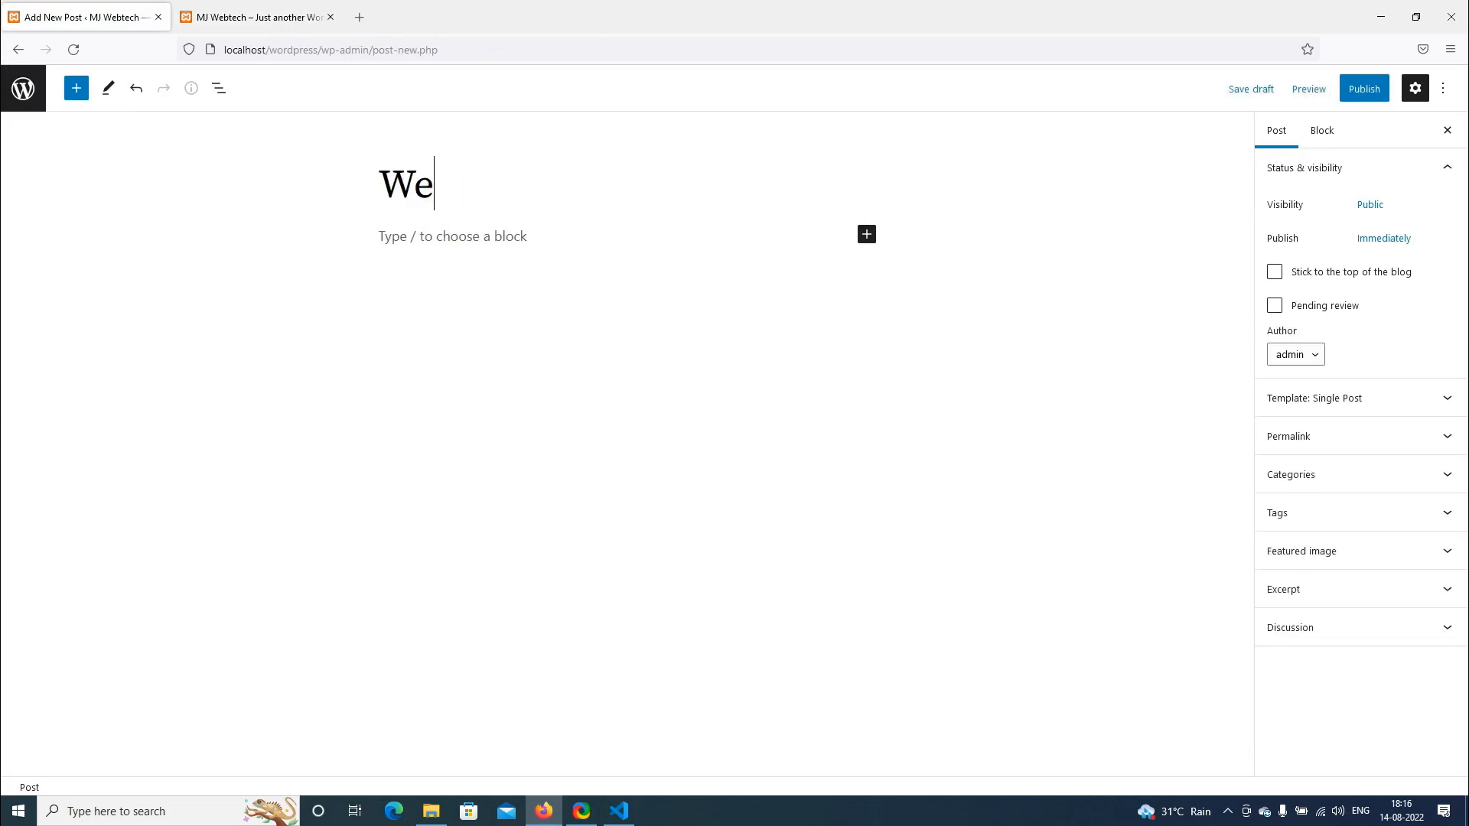
{"action": "type", "text": "b Develop"}
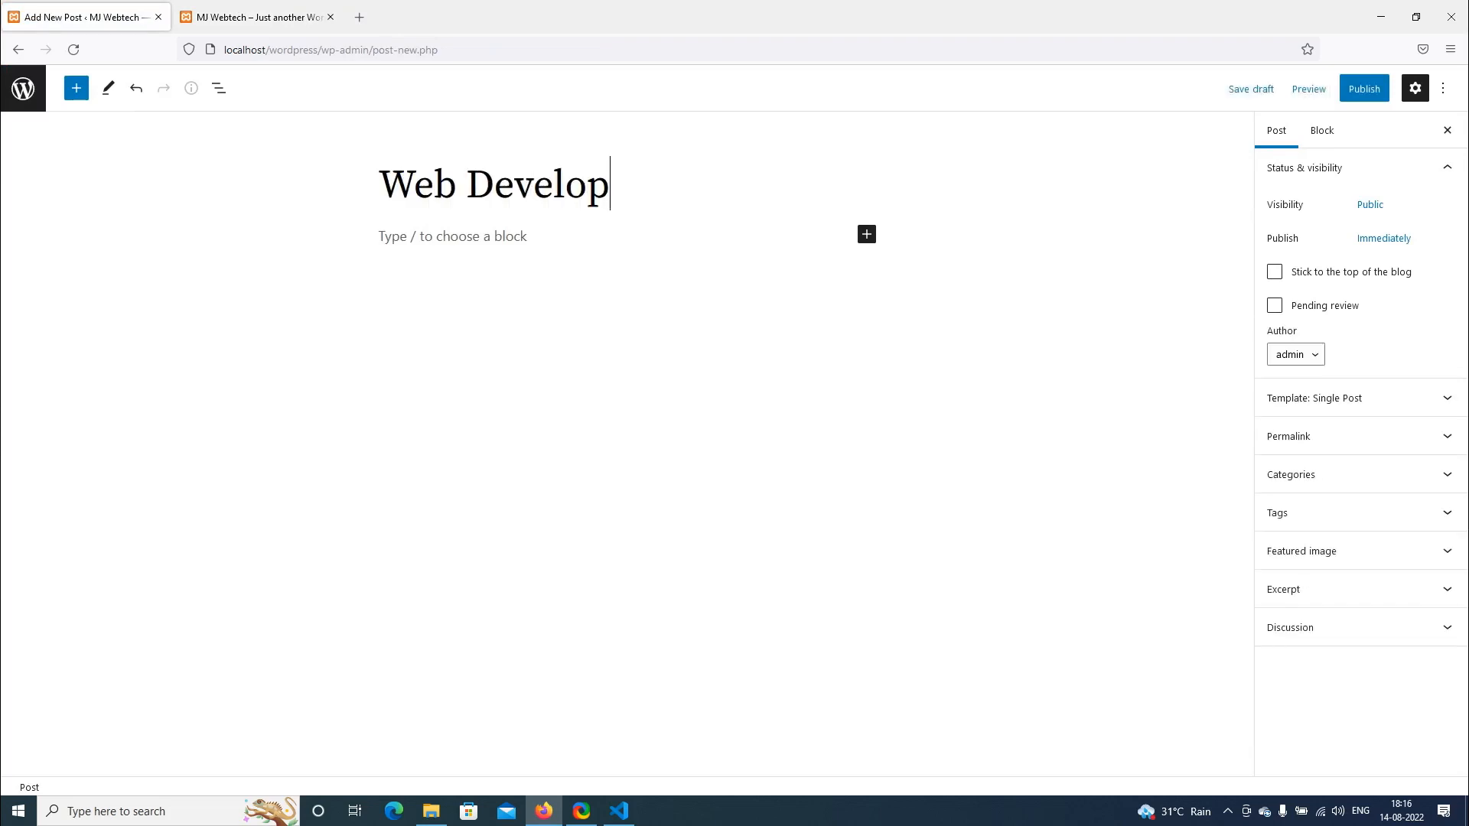
{"action": "type", "text": "emg"}
{"action": "key", "text": "BackSpace"}
{"action": "type", "text": "t"}
Write a paragraph repeating "This is test web development post" four times without spaces between repetitions, and publish the post
{"action": "left_click", "coordinate": [504, 235]}
{"action": "type", "text": "This is test web deve"}
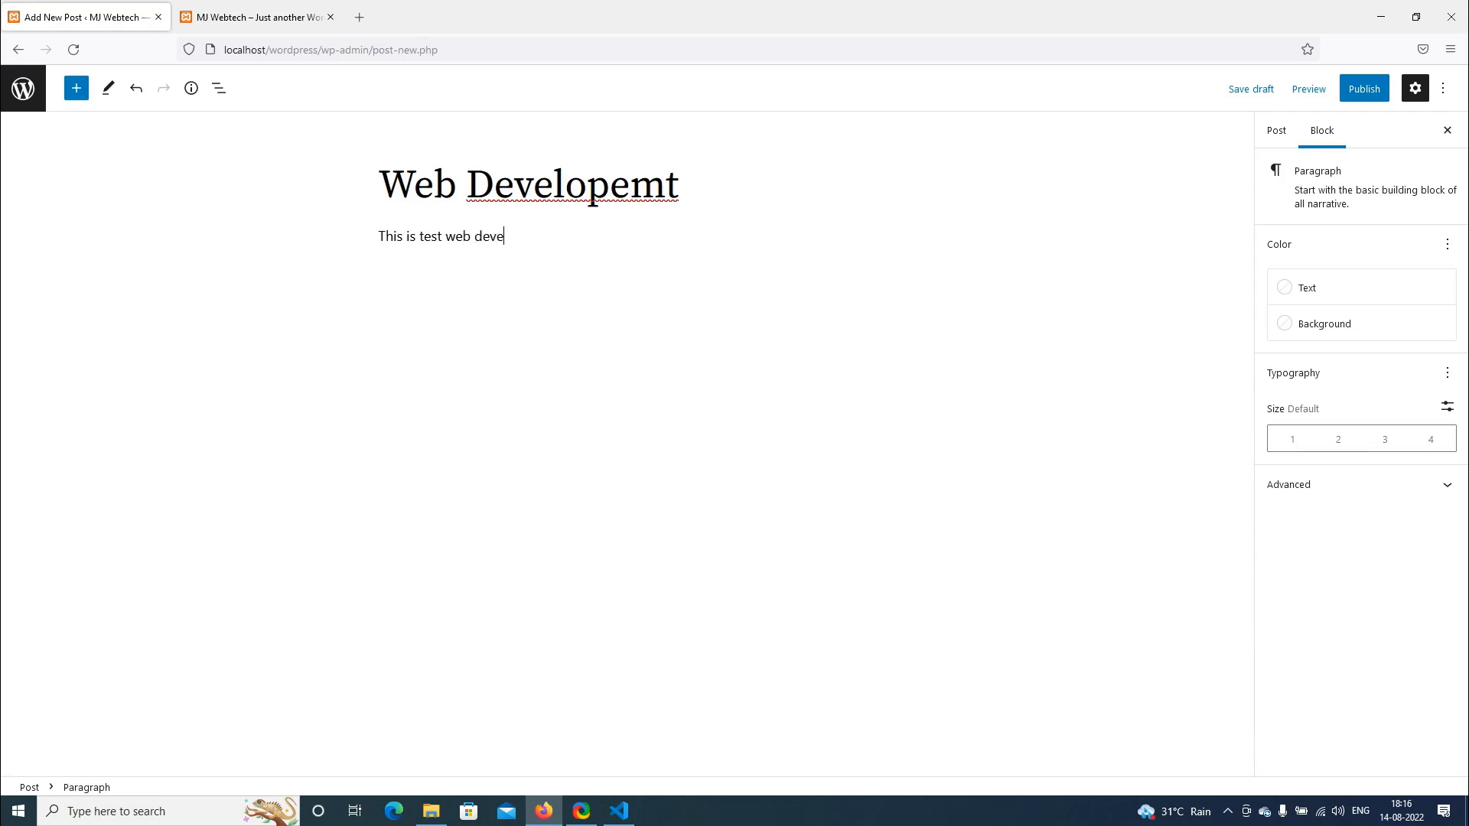
{"action": "type", "text": "lopment post"}
{"action": "key", "text": "ctrl+a"}
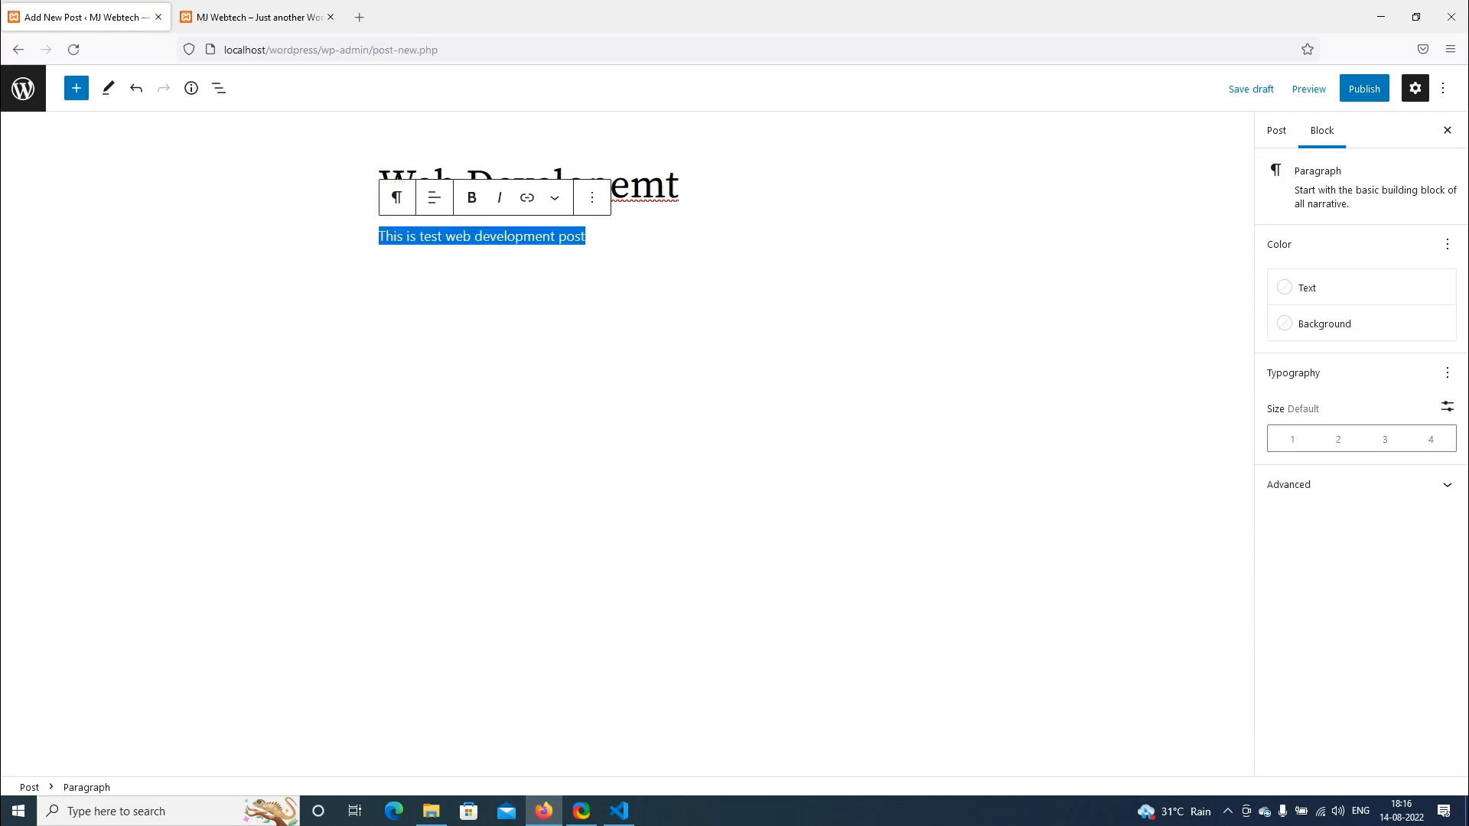
{"action": "key", "text": "ctrl+c"}
{"action": "key", "text": "ctrl+v"}
{"action": "key", "text": "ctrl+v"}
{"action": "key", "text": "ctrl+v"}
{"action": "key", "text": "ctrl+v"}
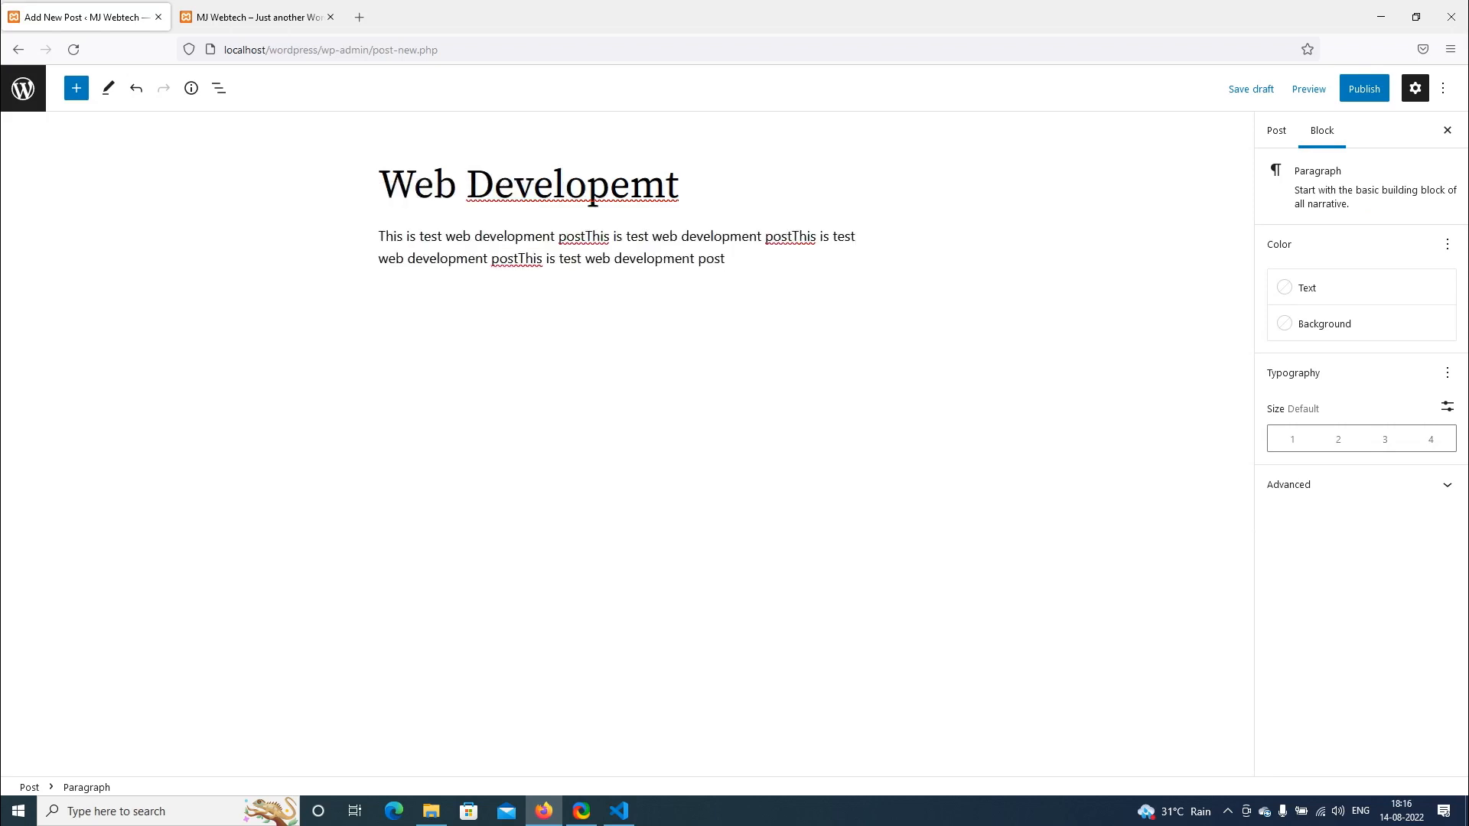
{"action": "left_click", "coordinate": [1363, 89]}
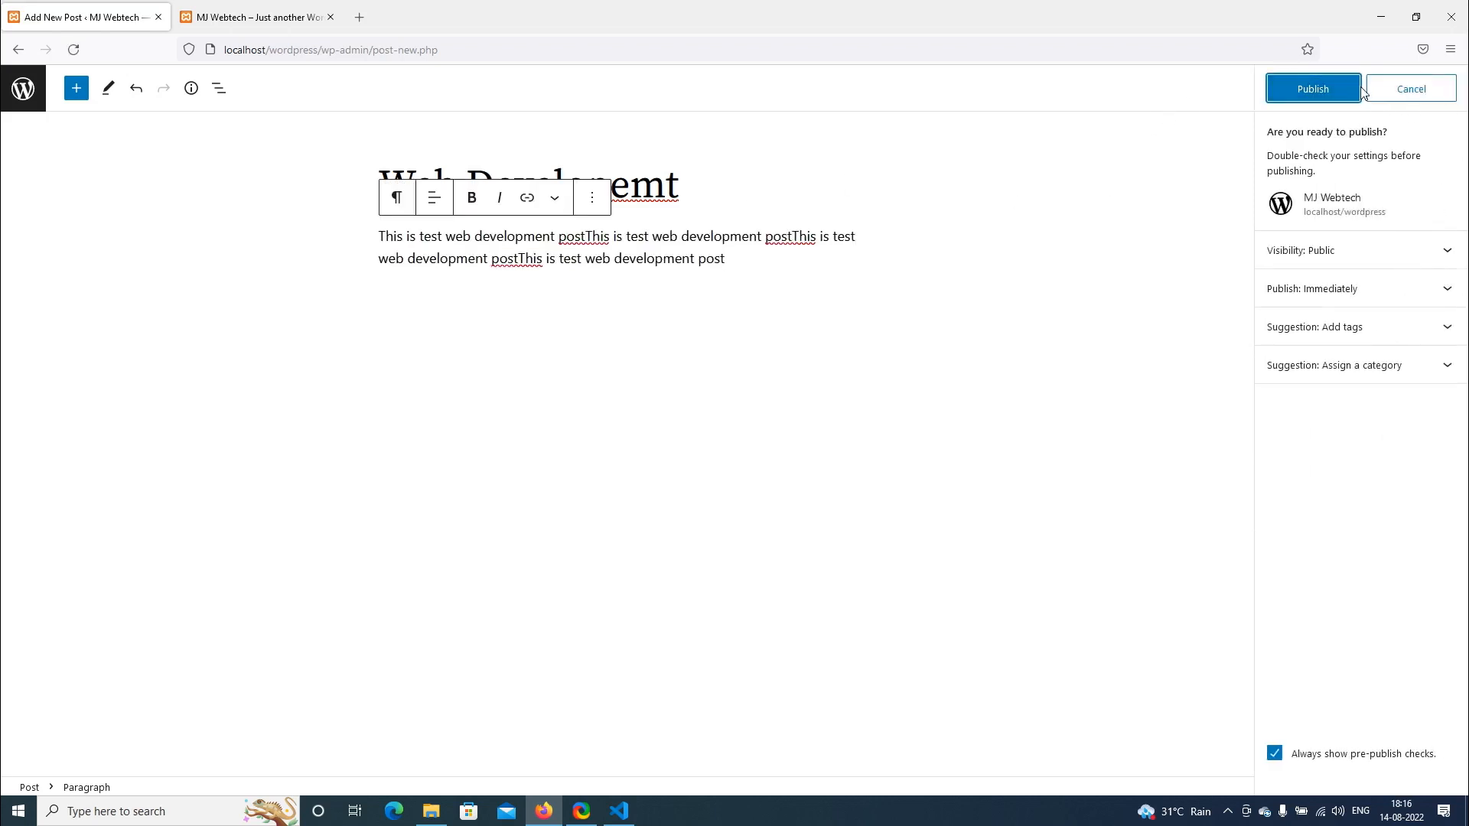
{"action": "left_click", "coordinate": [1327, 93]}
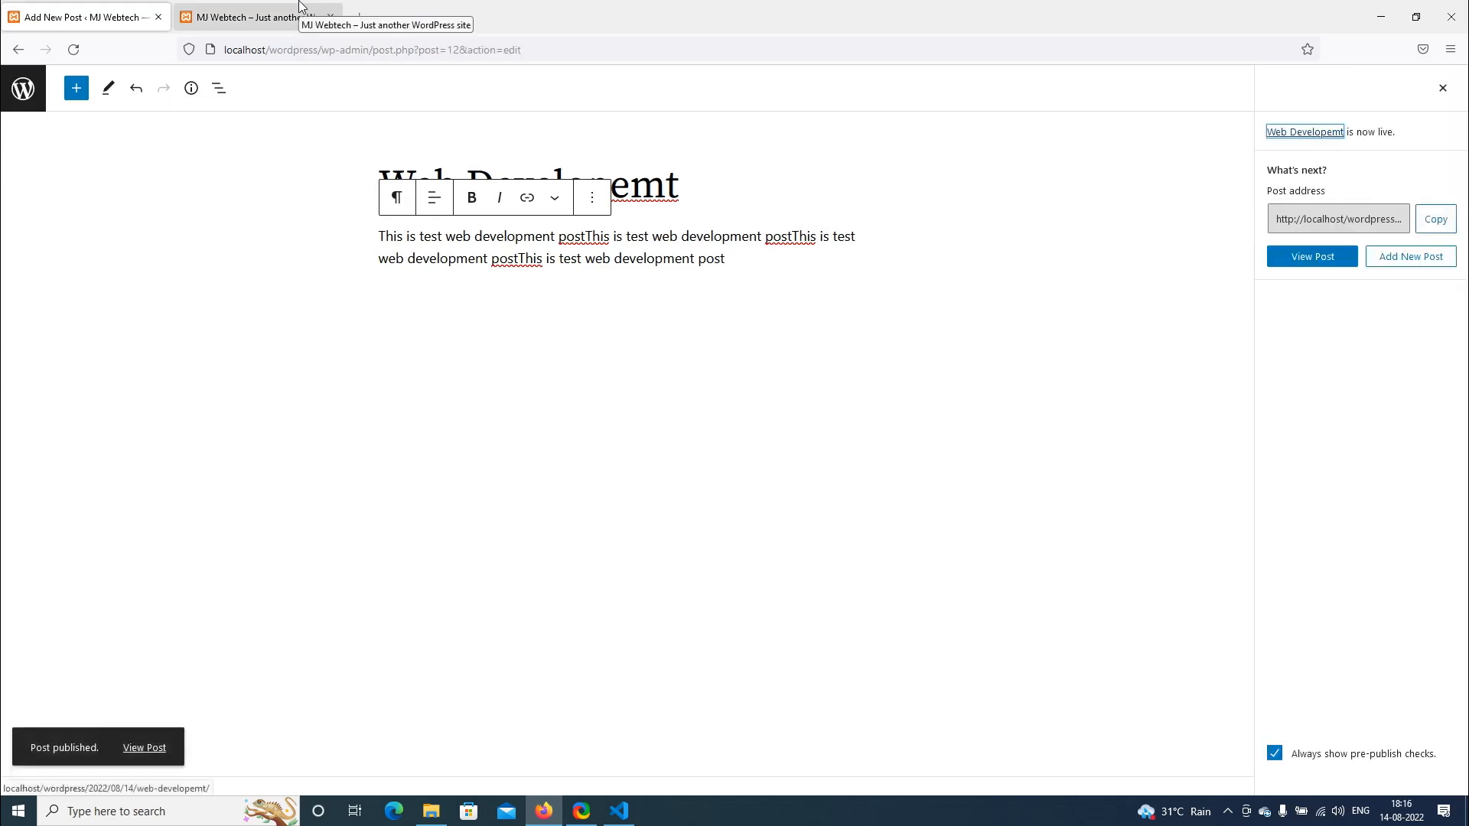
Reload the live site to check the "Web Developemt" post
{"action": "left_click", "coordinate": [299, 15]}
{"action": "right_click", "coordinate": [142, 346]}
{"action": "left_click", "coordinate": [220, 361]}
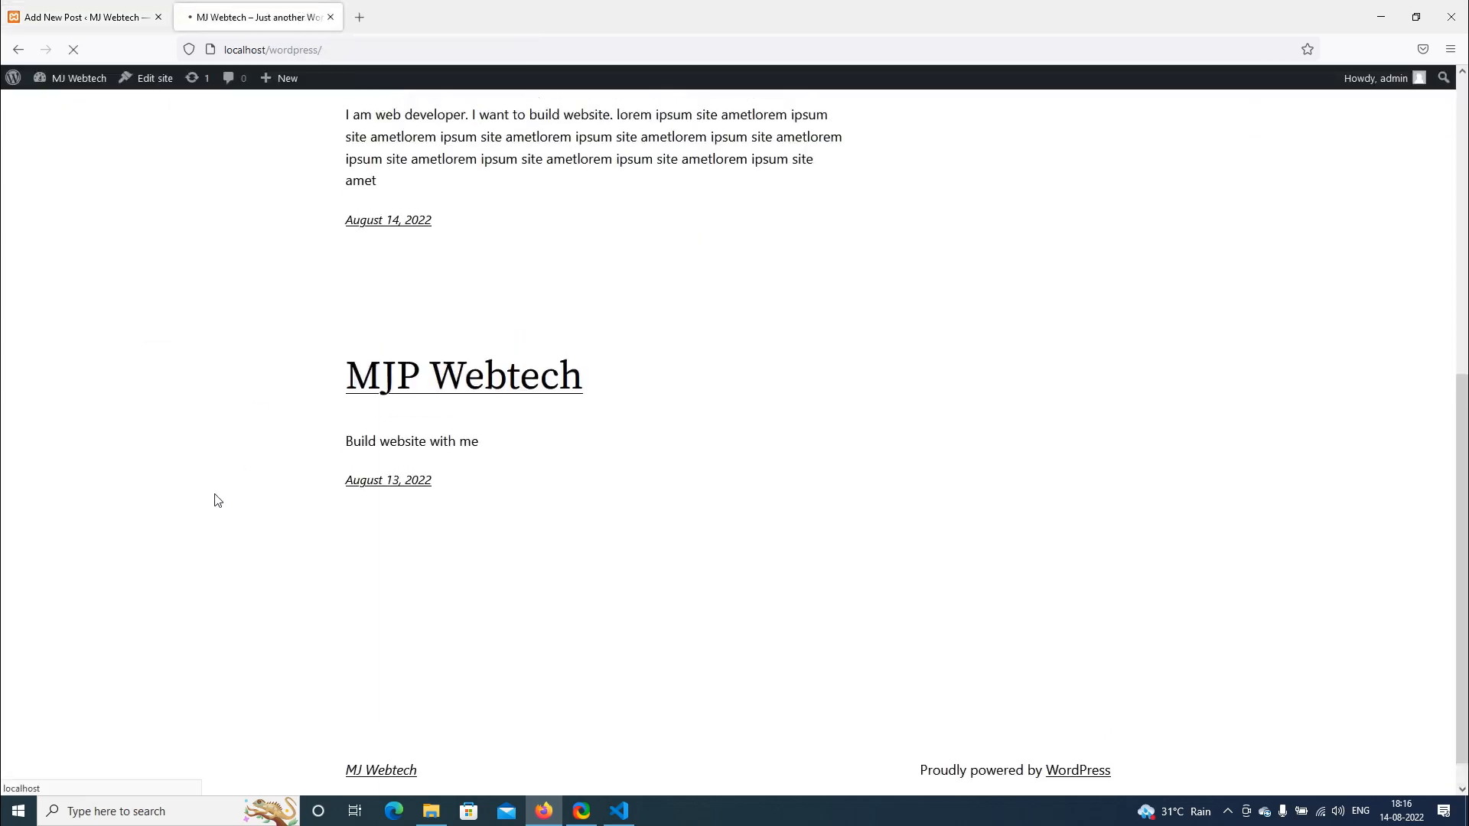
{"action": "scroll", "coordinate": [215, 500], "scroll_direction": "down", "scroll_amount": 3}
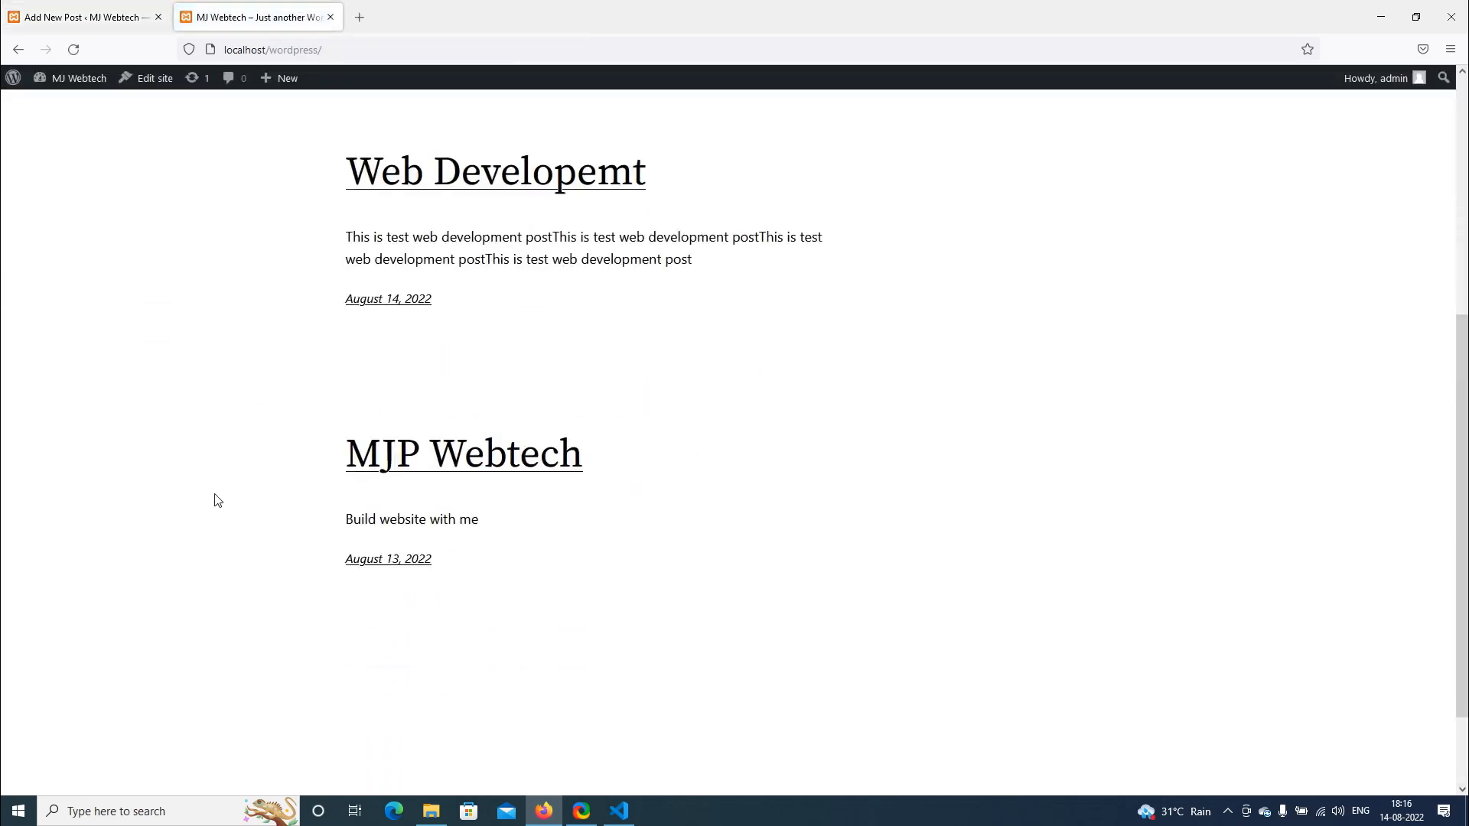
{"action": "scroll", "coordinate": [215, 500], "scroll_direction": "up", "scroll_amount": 2}
Return to the posts list, open the post categories page and examine the default Uncategorized category
{"action": "left_click", "coordinate": [83, 17]}
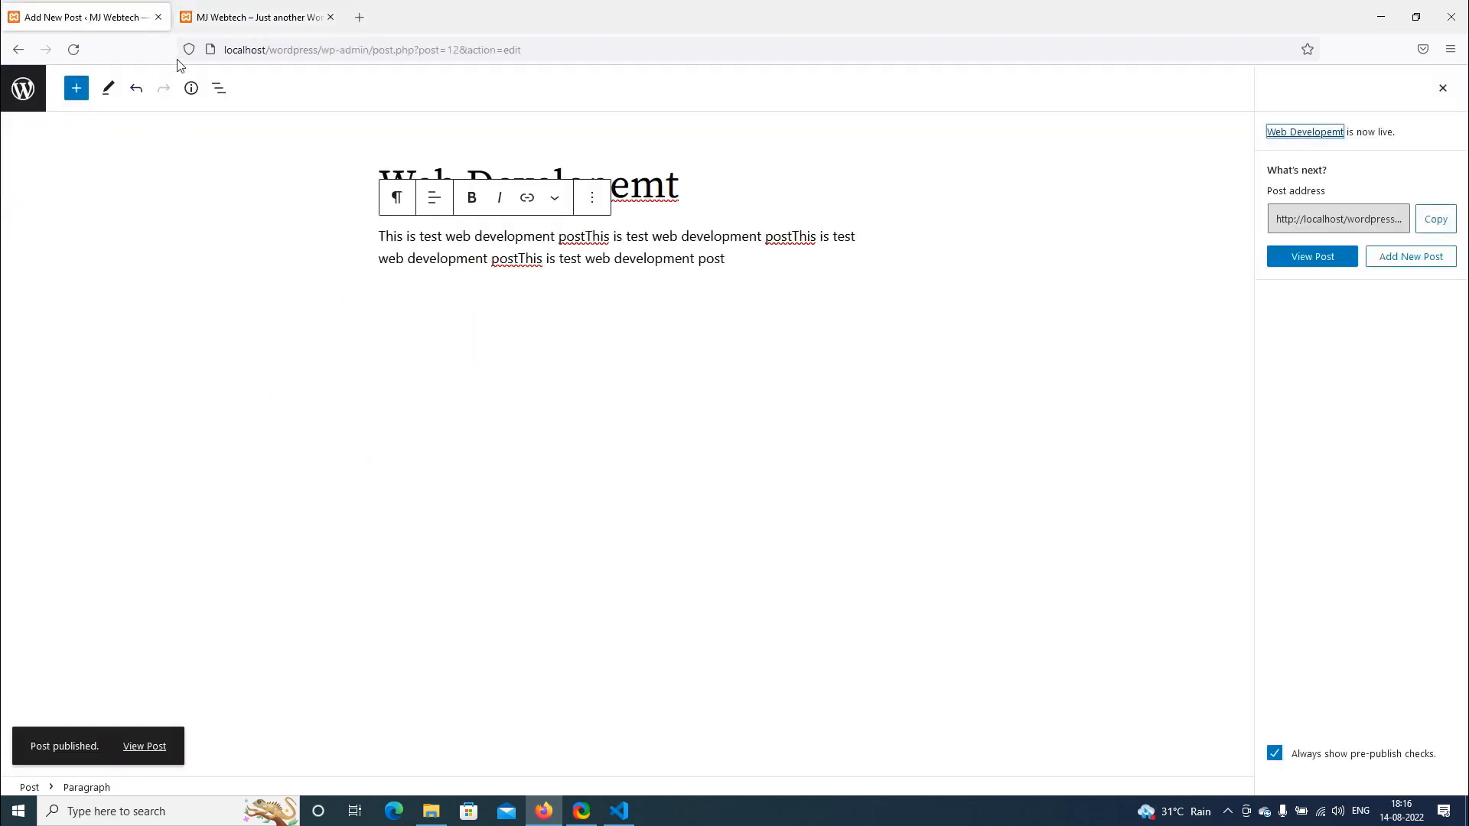
{"action": "left_click", "coordinate": [35, 91]}
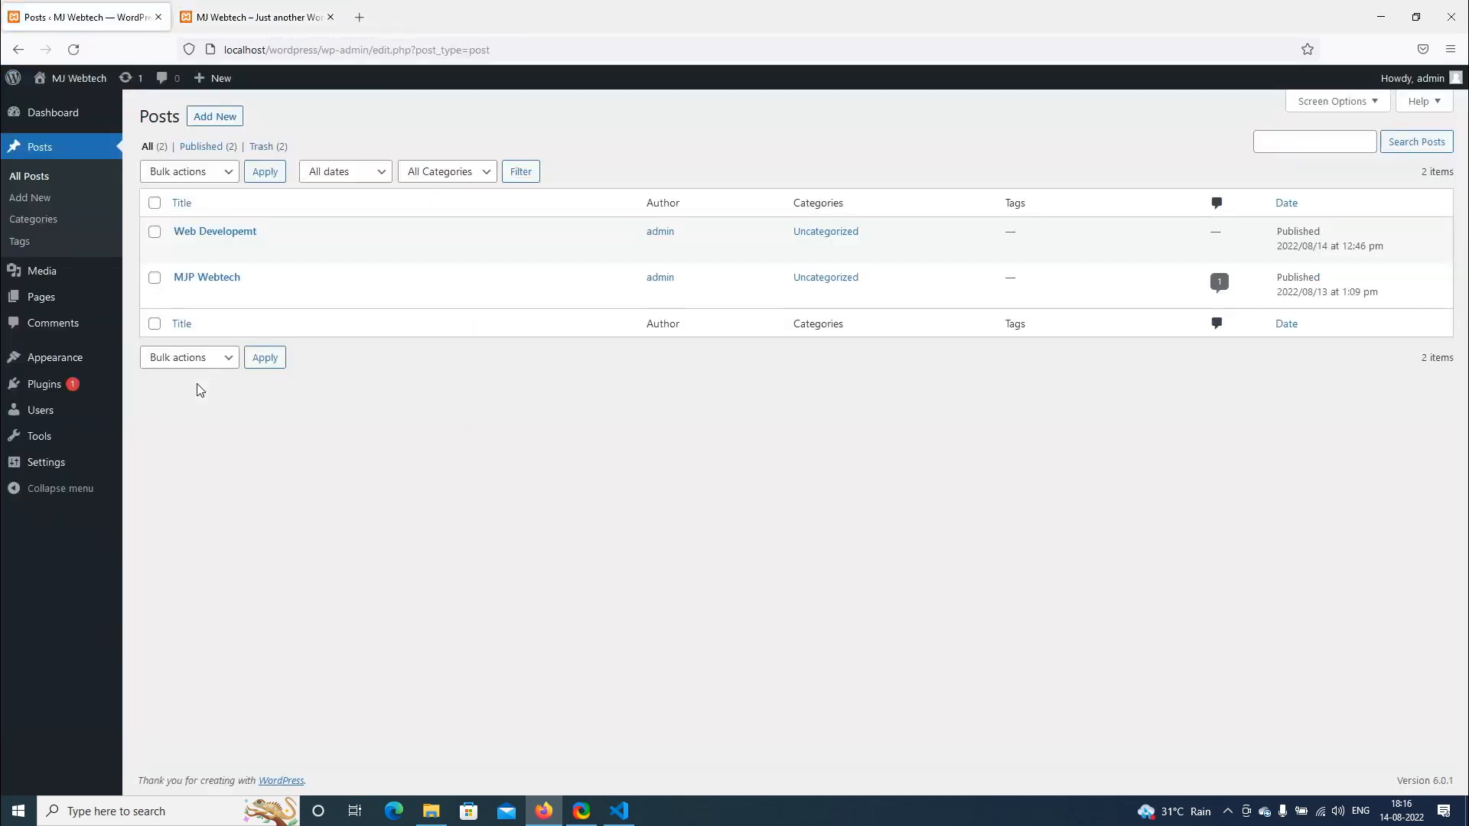
{"action": "left_click", "coordinate": [34, 220]}
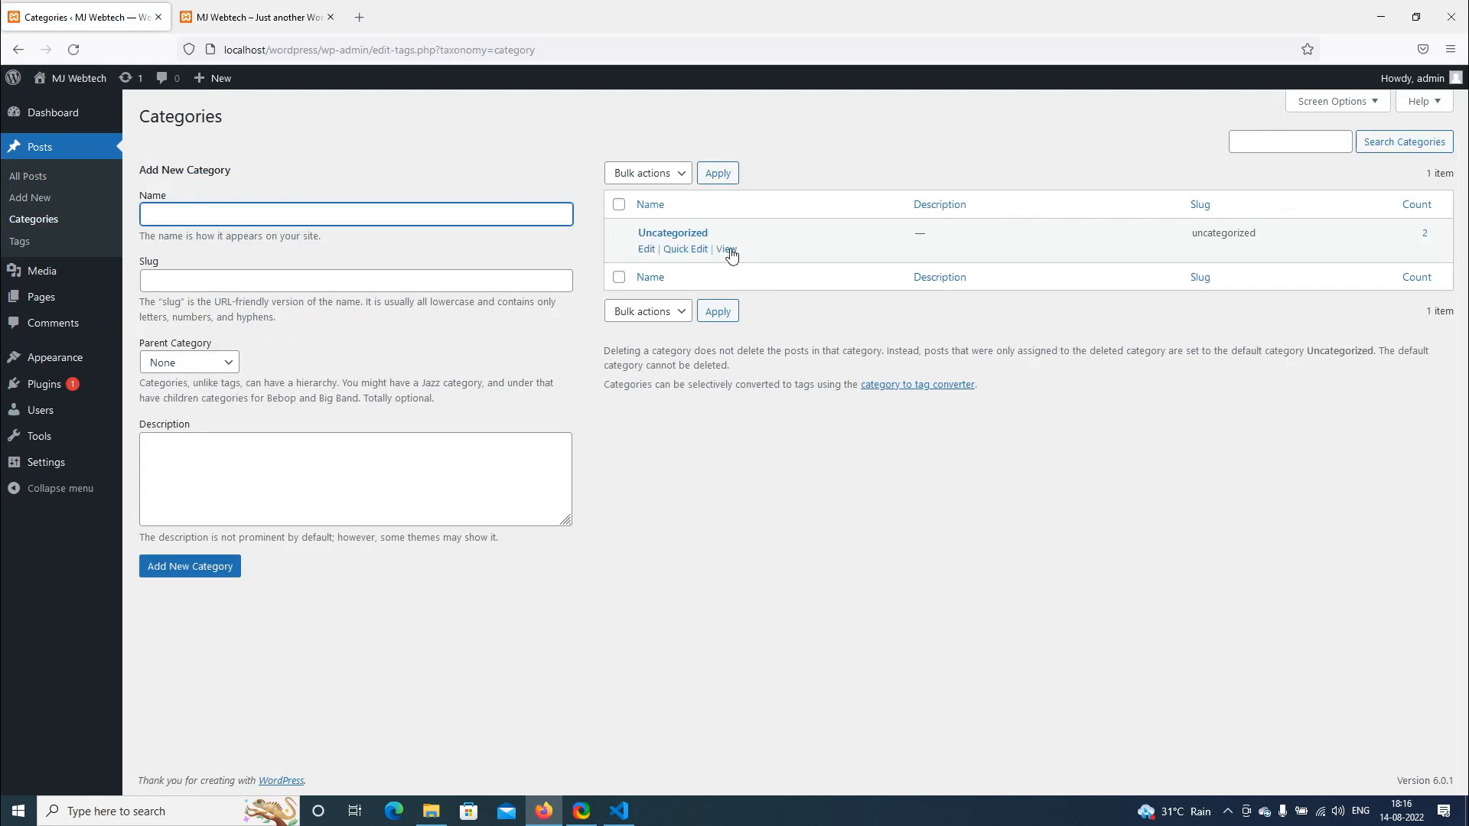
{"action": "left_click_drag", "start_coordinate": [729, 238], "coordinate": [639, 235]}
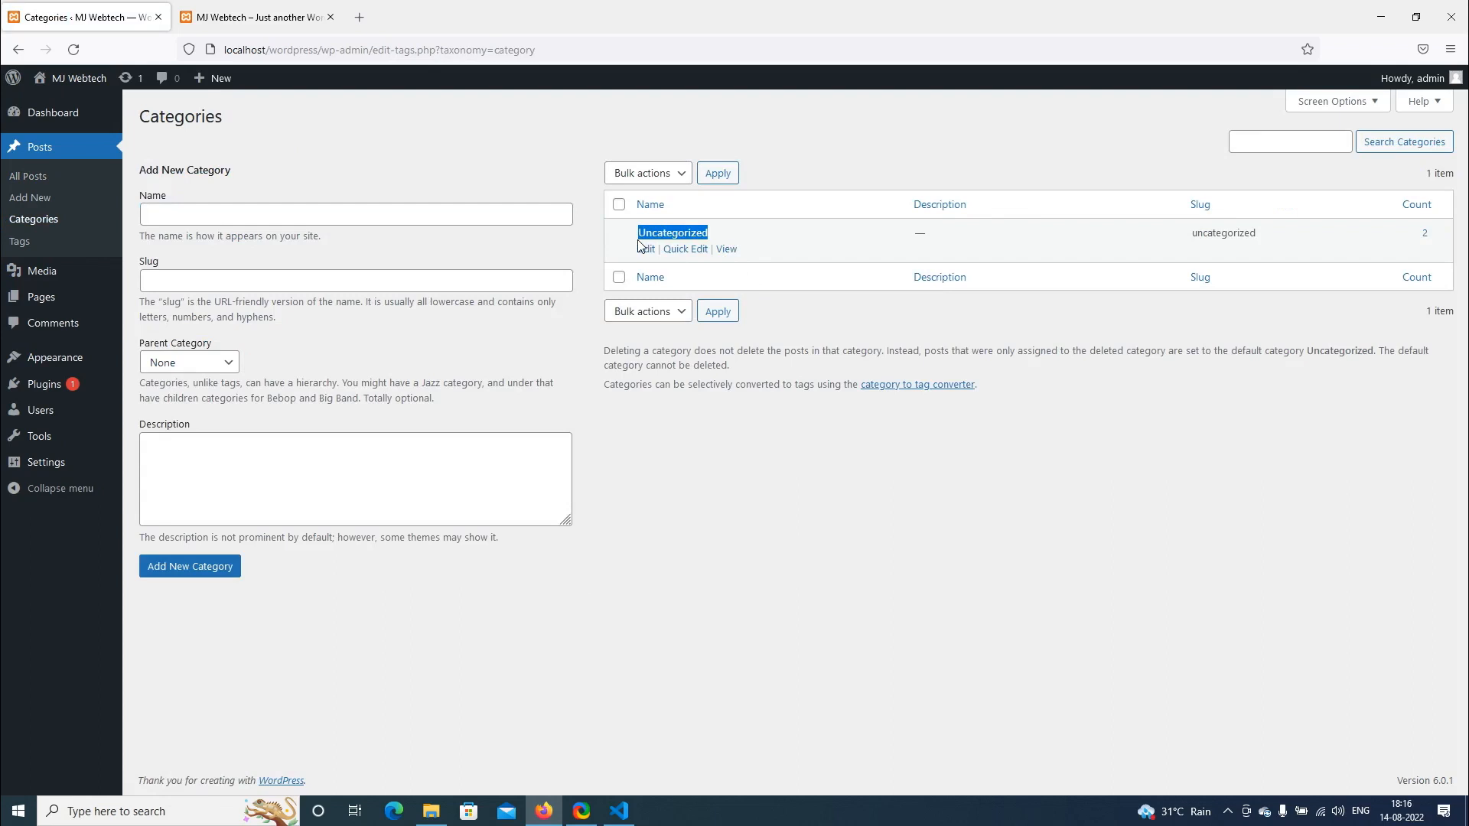
{"action": "left_click", "coordinate": [719, 536]}
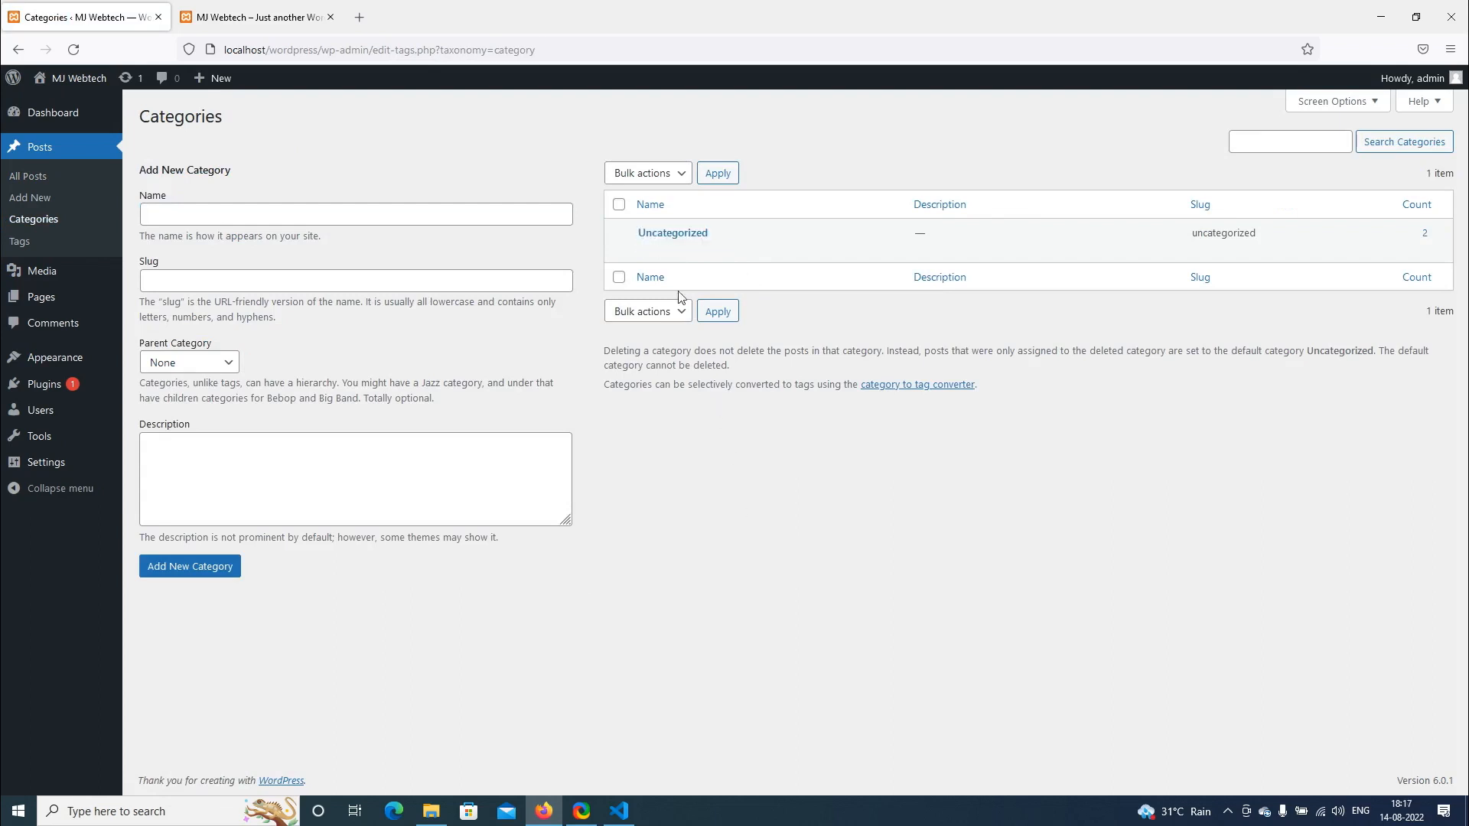
Check the posts' categories in the posts list, return to the categories page and add a category named "Web Development"
{"action": "left_click", "coordinate": [32, 179]}
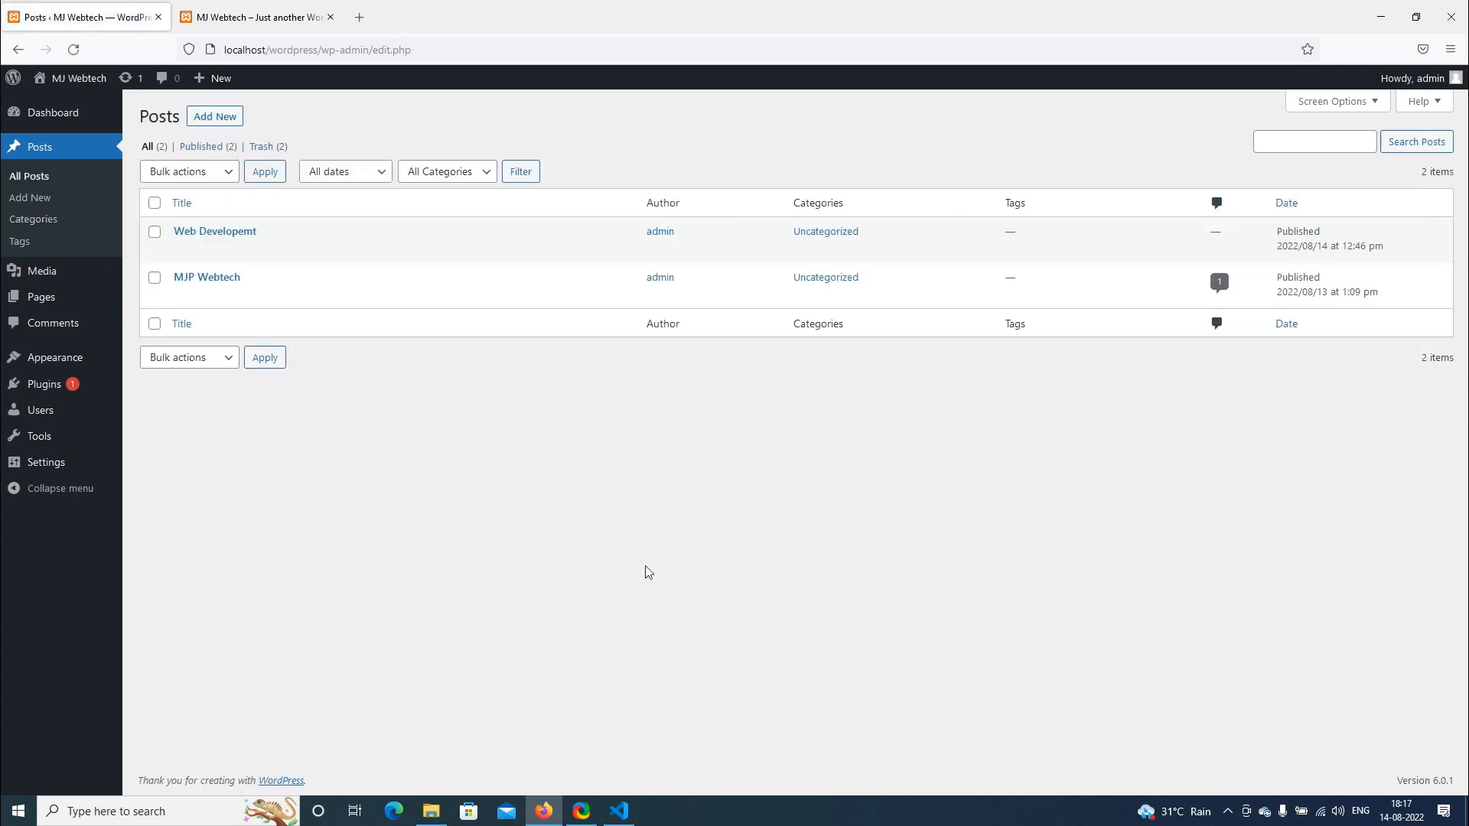
{"action": "mouse_move", "coordinate": [231, 236]}
{"action": "left_click", "coordinate": [61, 222]}
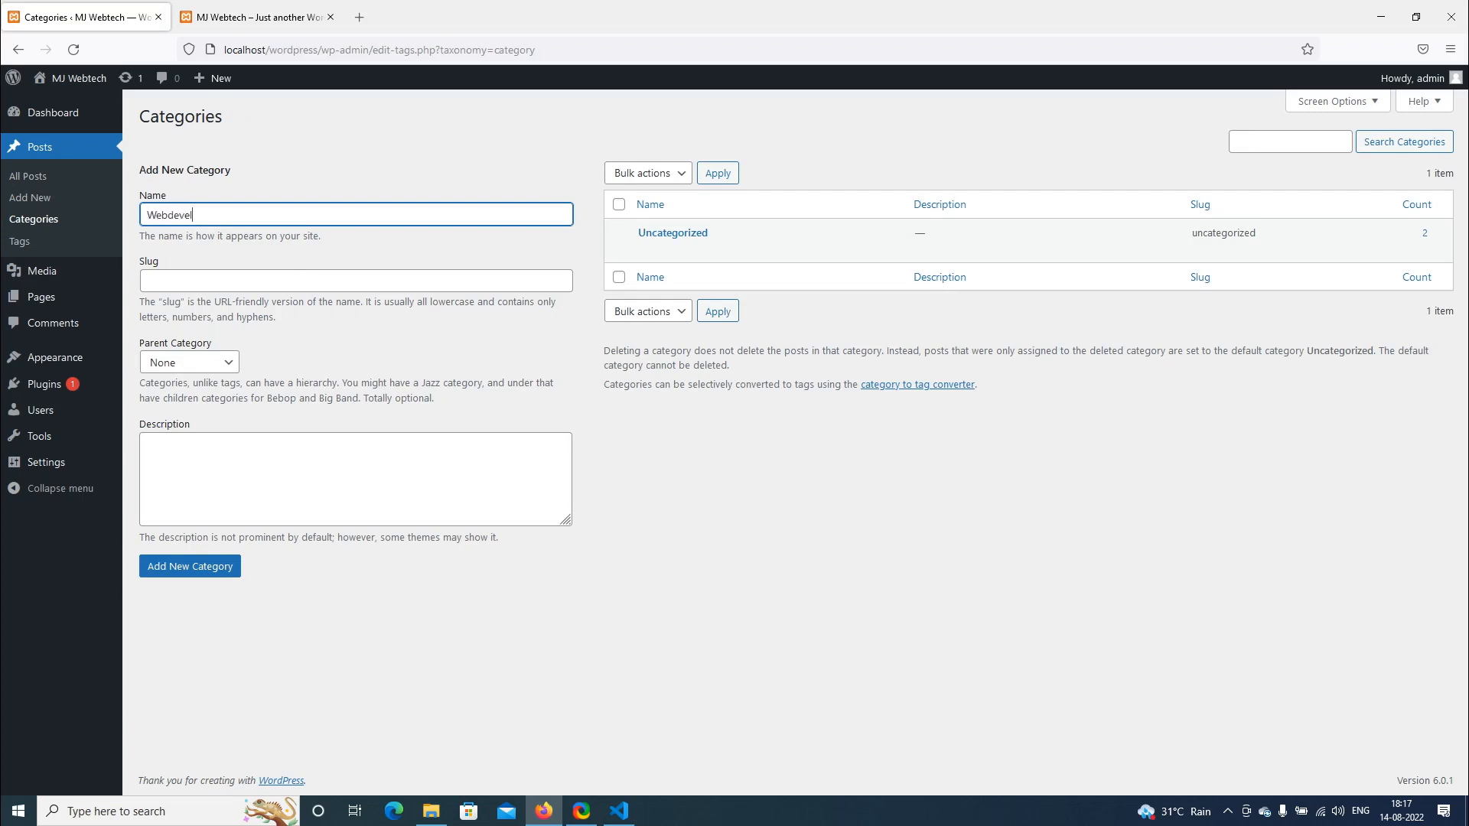
{"action": "type", "text": "Webdevelopment0"}
{"action": "key", "text": "BackSpace"}
{"action": "key", "text": "Delete"}
{"action": "type", "text": "D"}
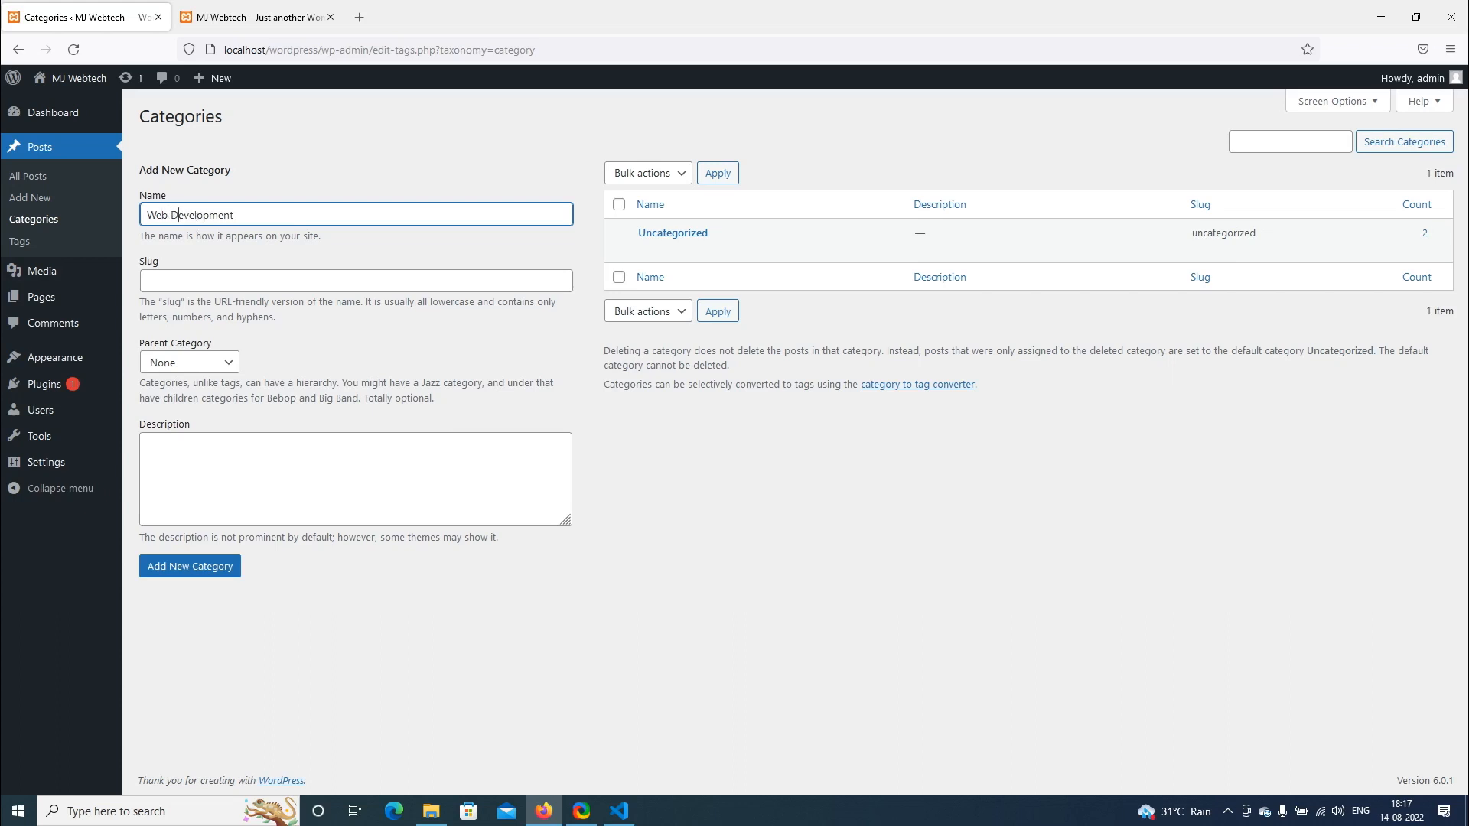
{"action": "left_click", "coordinate": [198, 567]}
{"action": "mouse_move", "coordinate": [655, 300]}
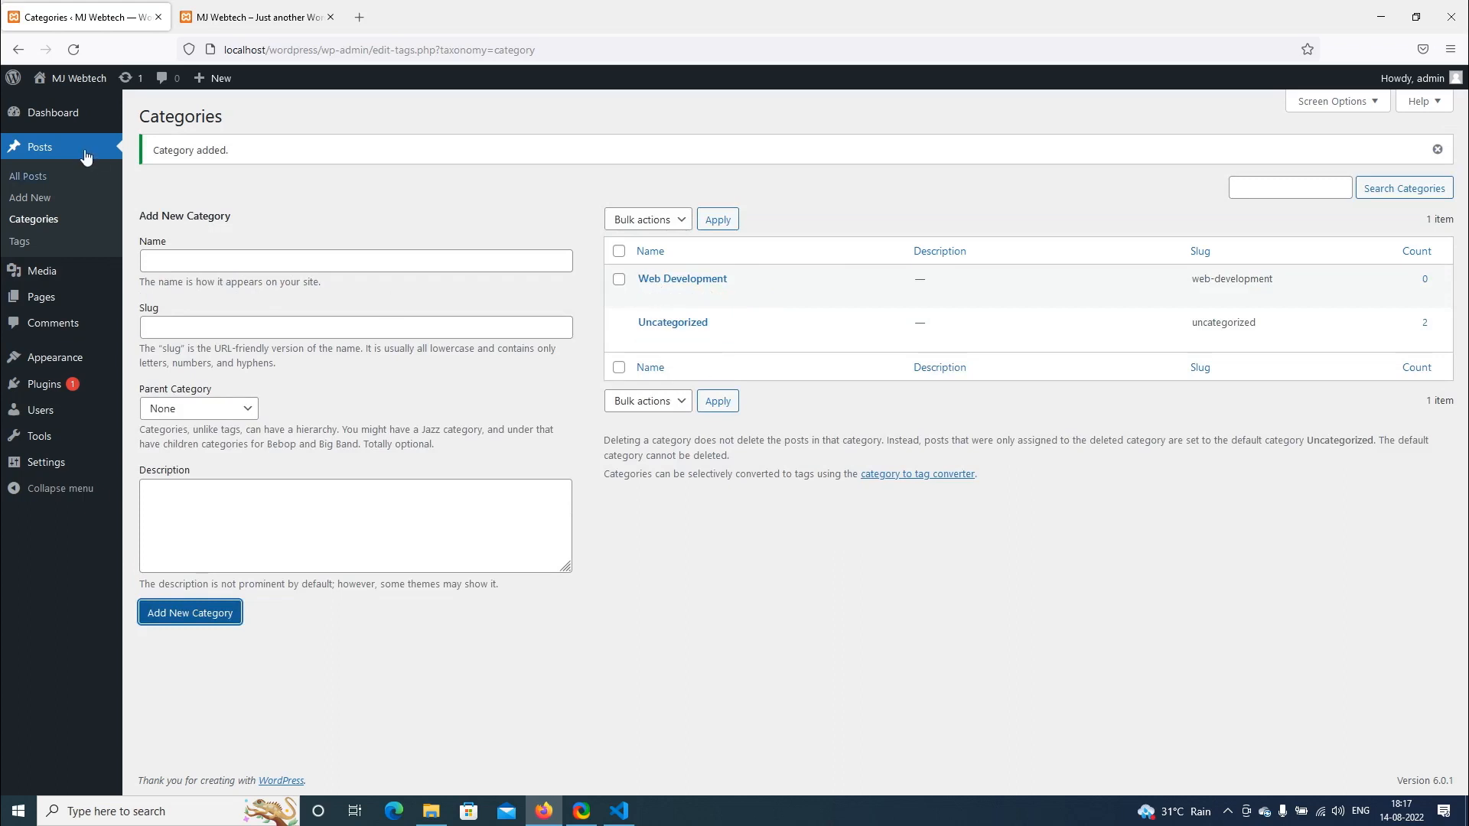
Assign the "Web Developemt" post to the Web Development category, remove it from Uncategorized and update the post
{"action": "left_click", "coordinate": [67, 182]}
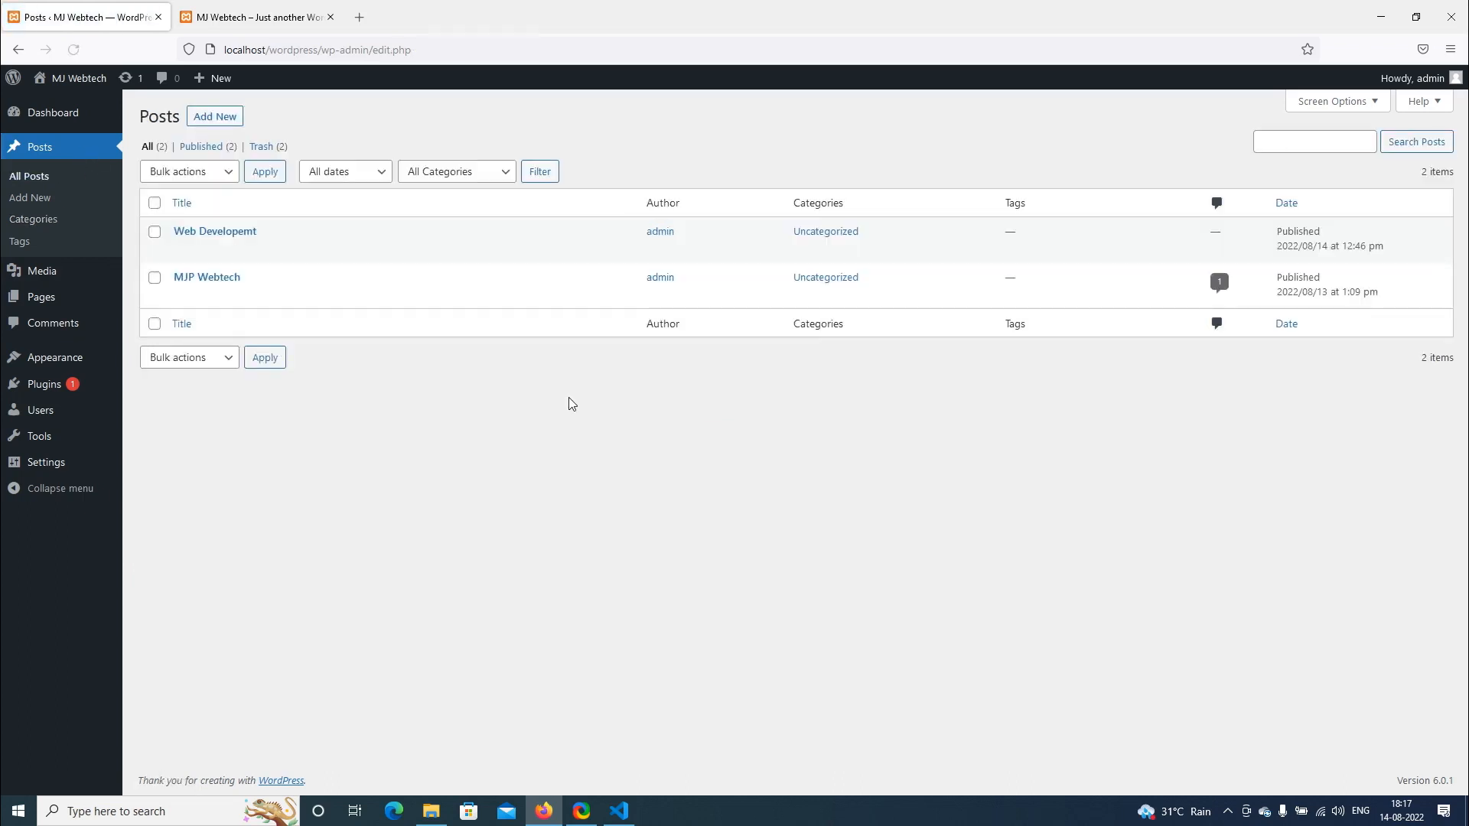
{"action": "left_click", "coordinate": [184, 251]}
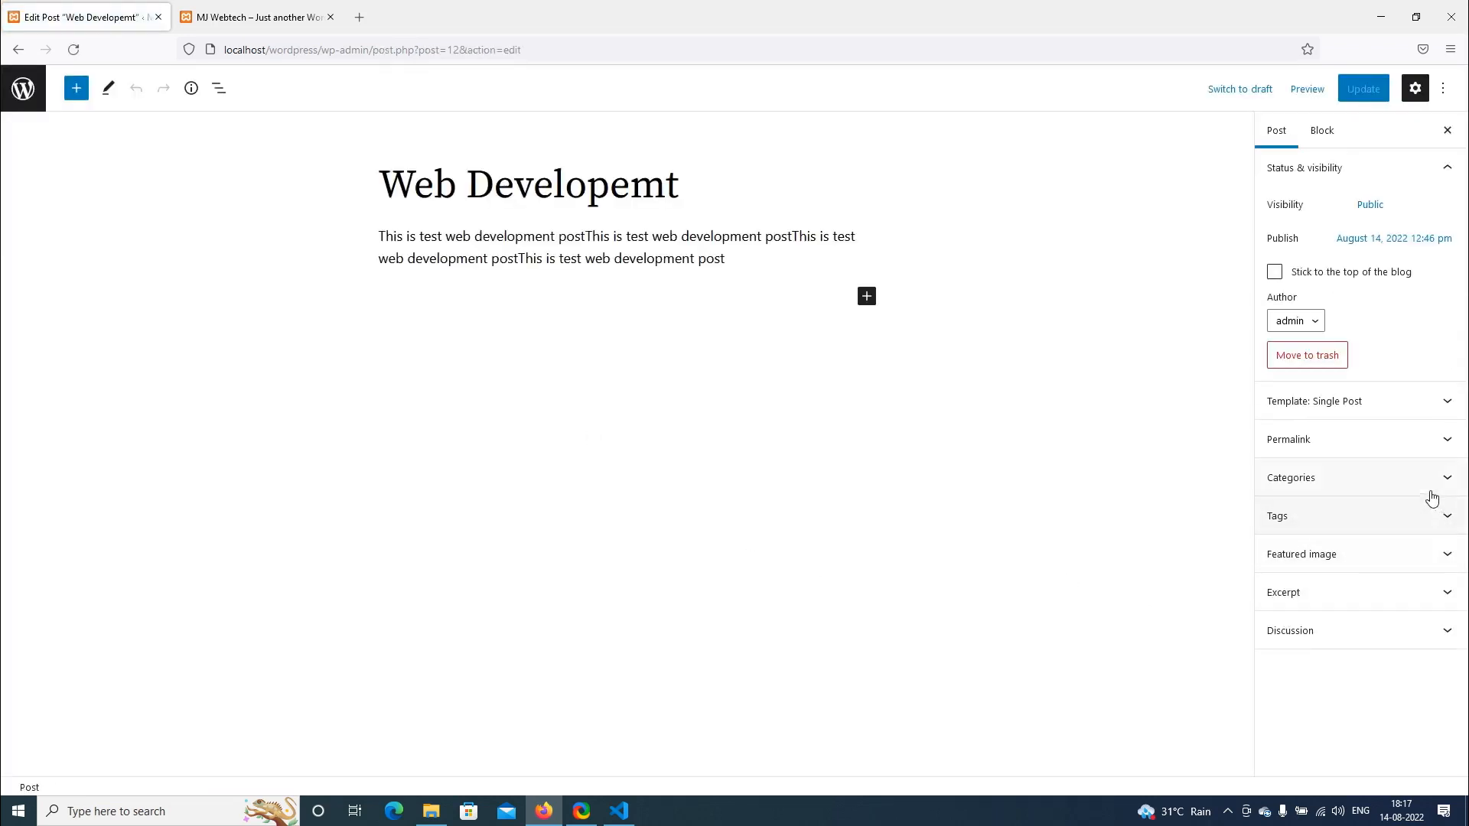
{"action": "left_click", "coordinate": [1431, 487]}
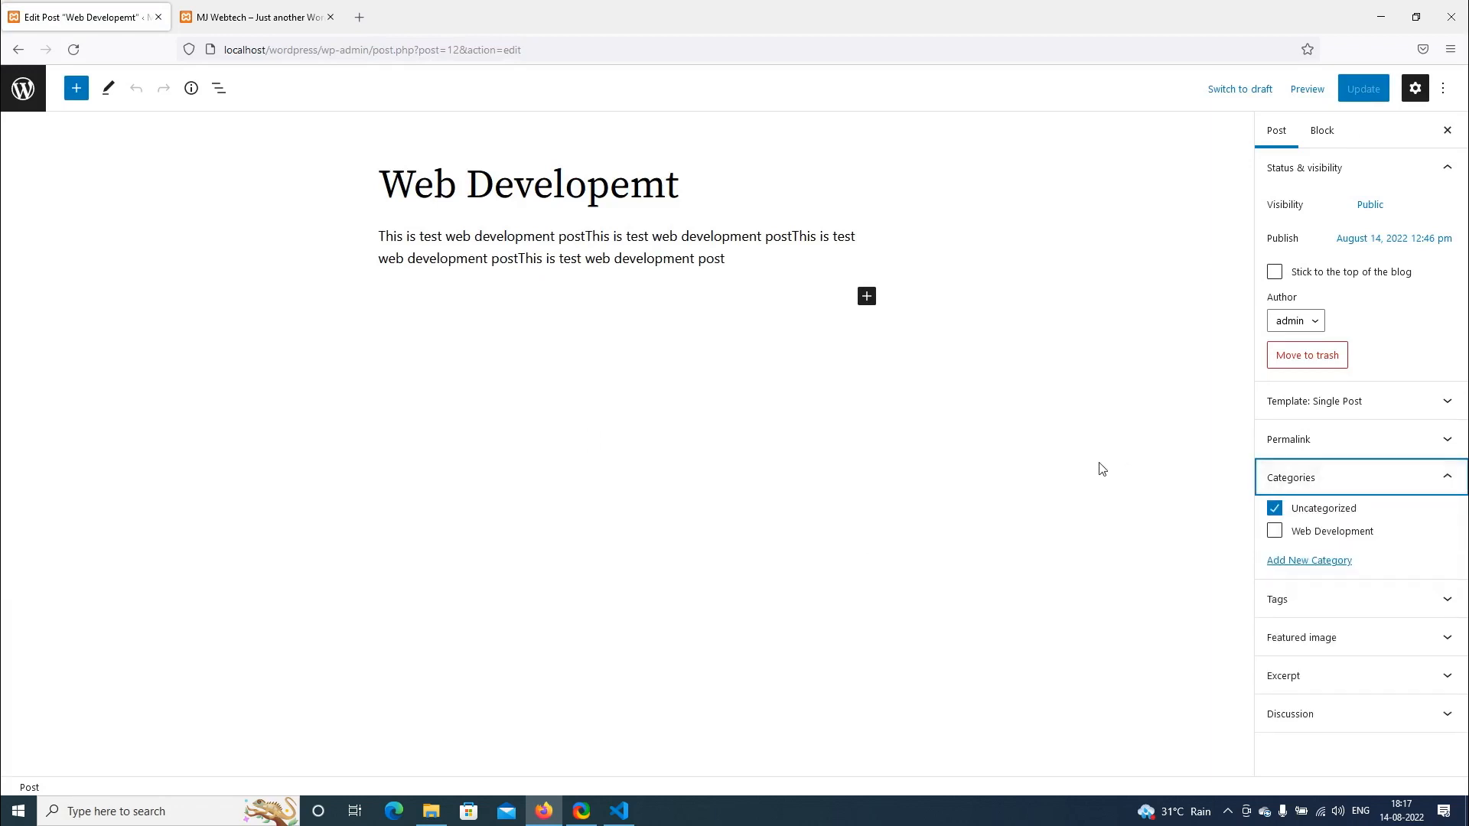
{"action": "left_click", "coordinate": [1275, 533]}
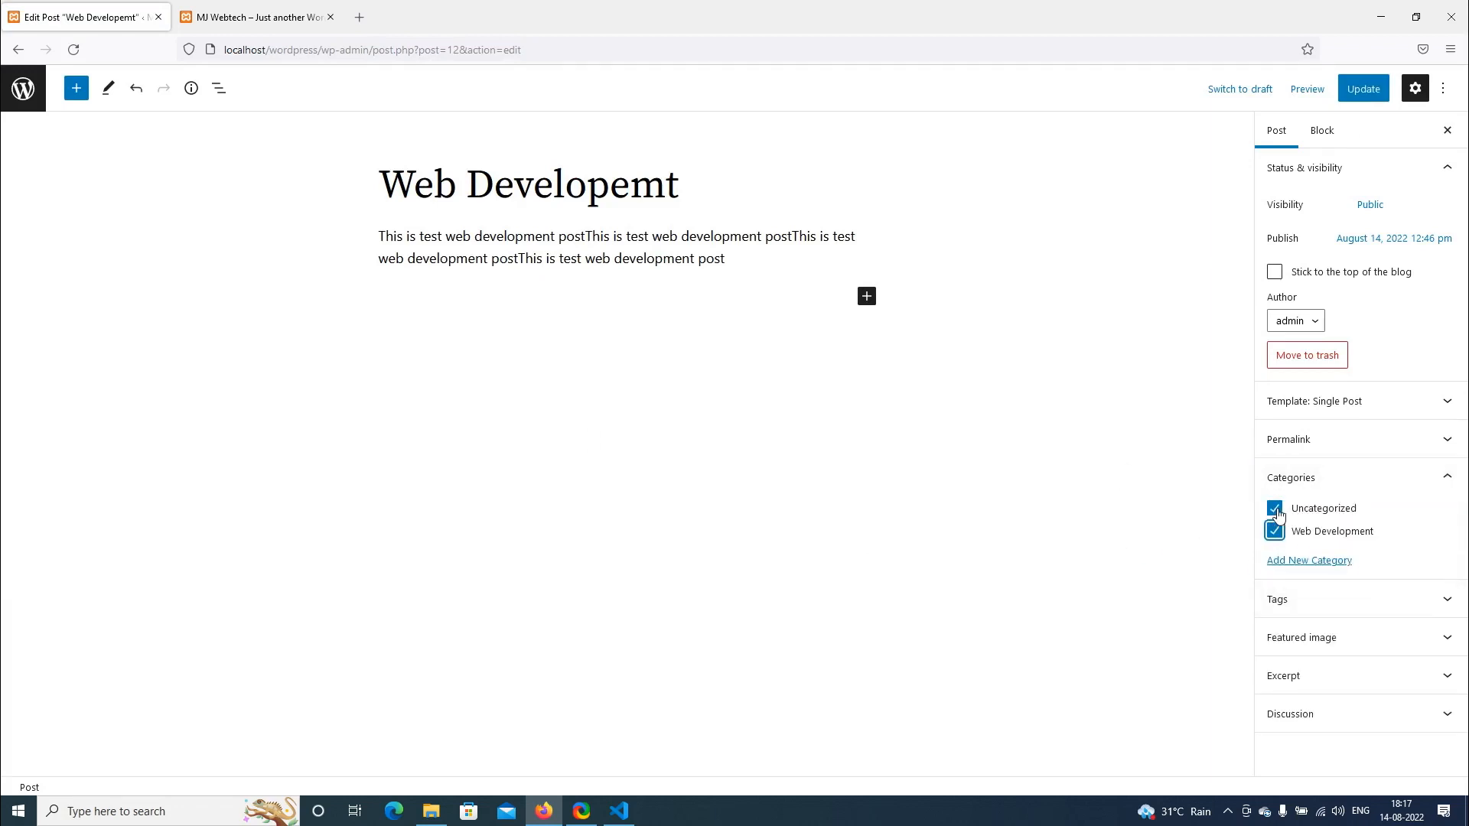
{"action": "left_click", "coordinate": [1275, 509]}
{"action": "left_click", "coordinate": [1364, 91]}
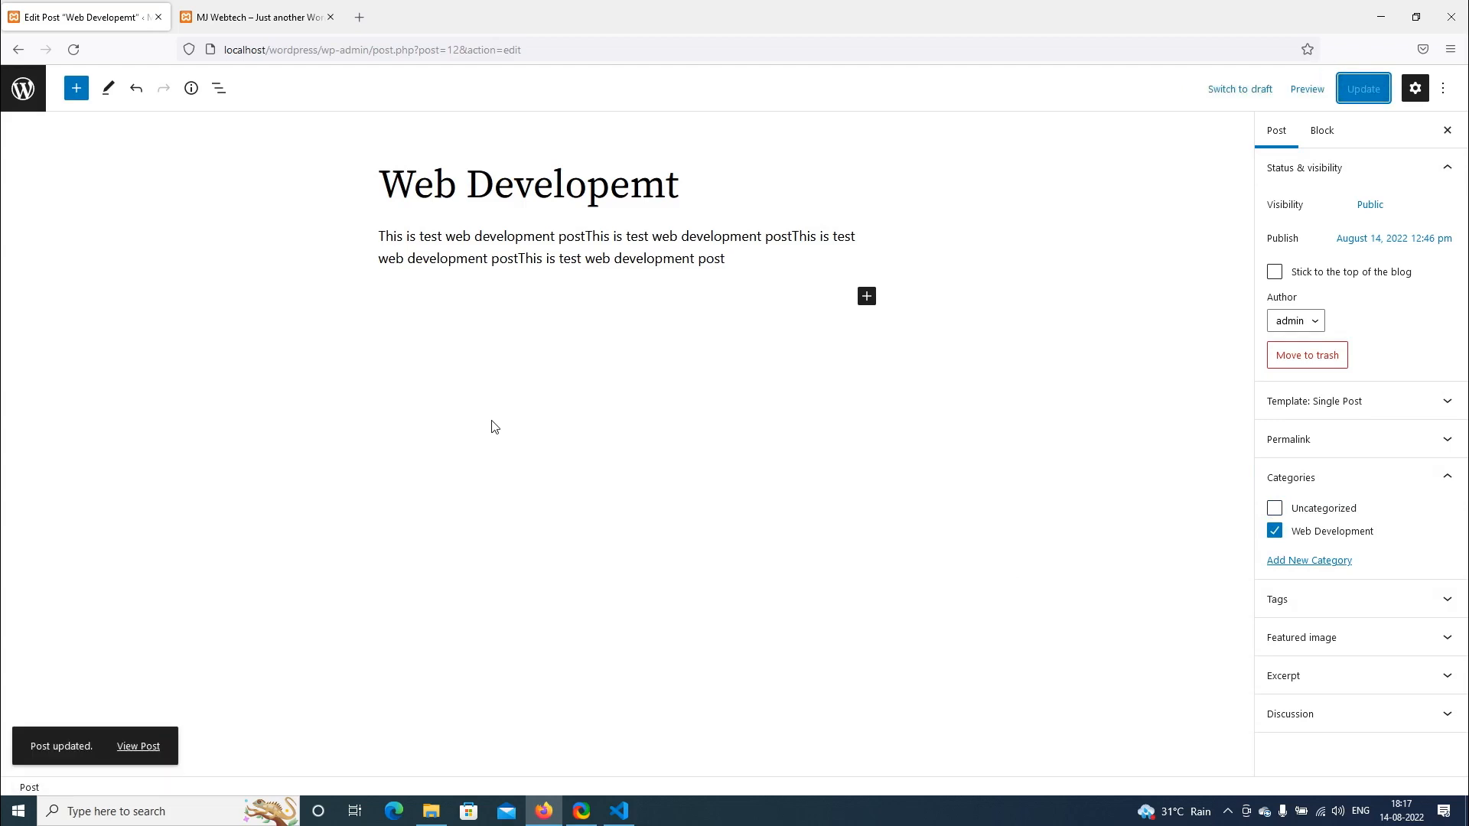
Reload the live site, open the "Web Developemt" post and examine its content and assigned category
{"action": "left_click", "coordinate": [265, 11]}
{"action": "right_click", "coordinate": [173, 420]}
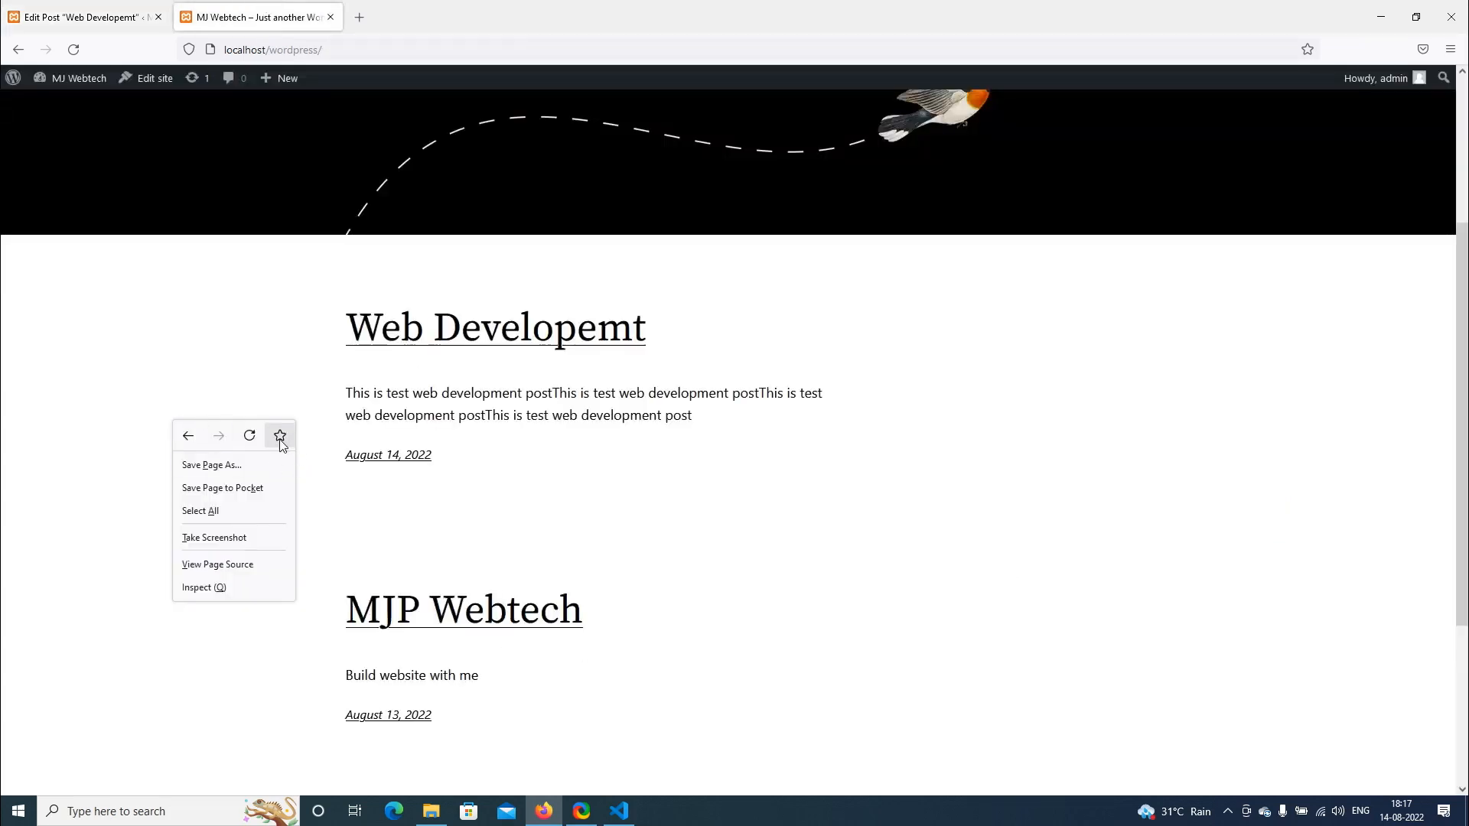
{"action": "left_click", "coordinate": [249, 436]}
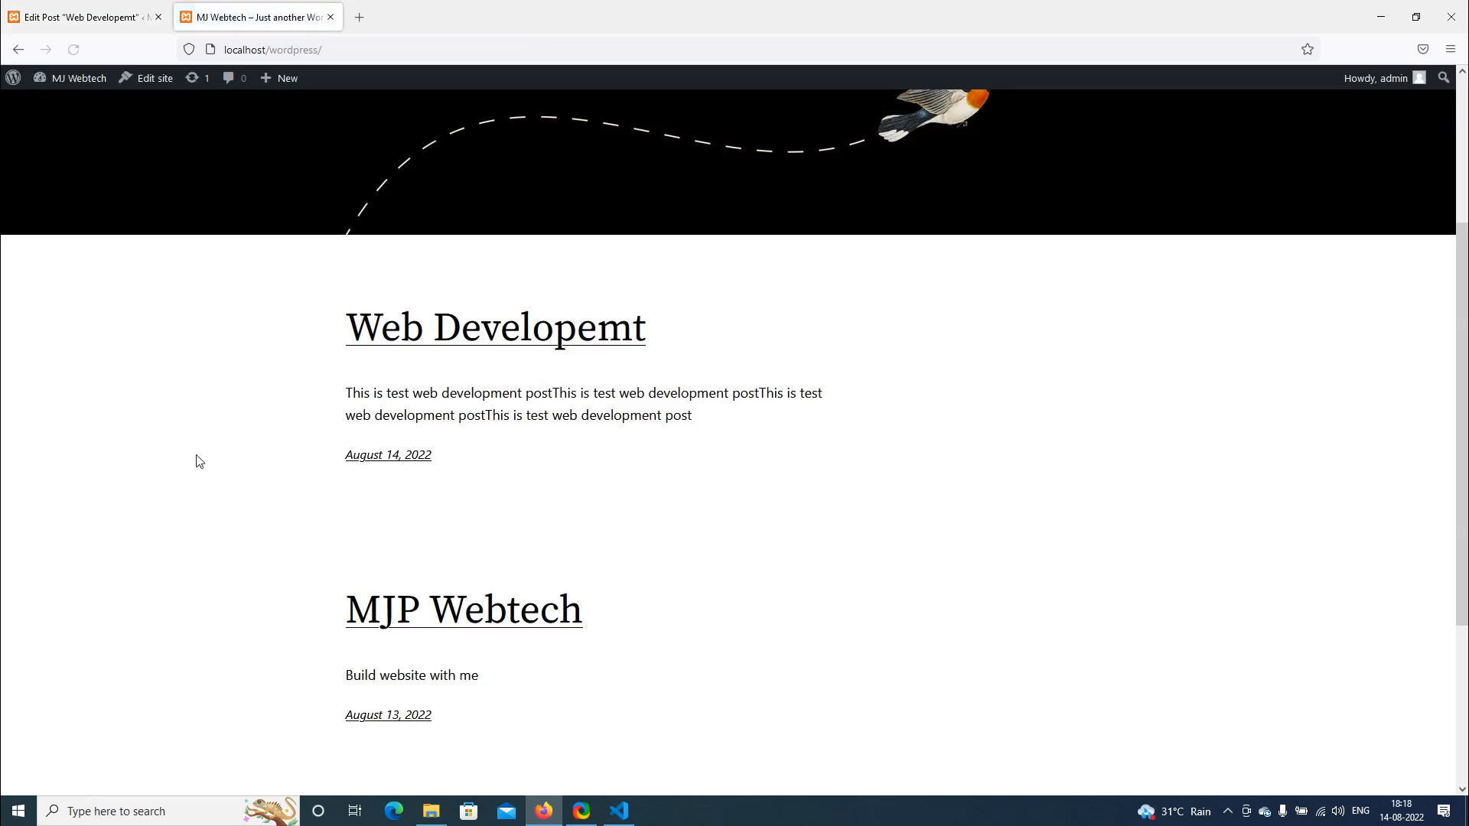
{"action": "scroll", "coordinate": [198, 461], "scroll_direction": "down", "scroll_amount": 3}
{"action": "scroll", "coordinate": [197, 461], "scroll_direction": "up", "scroll_amount": 2}
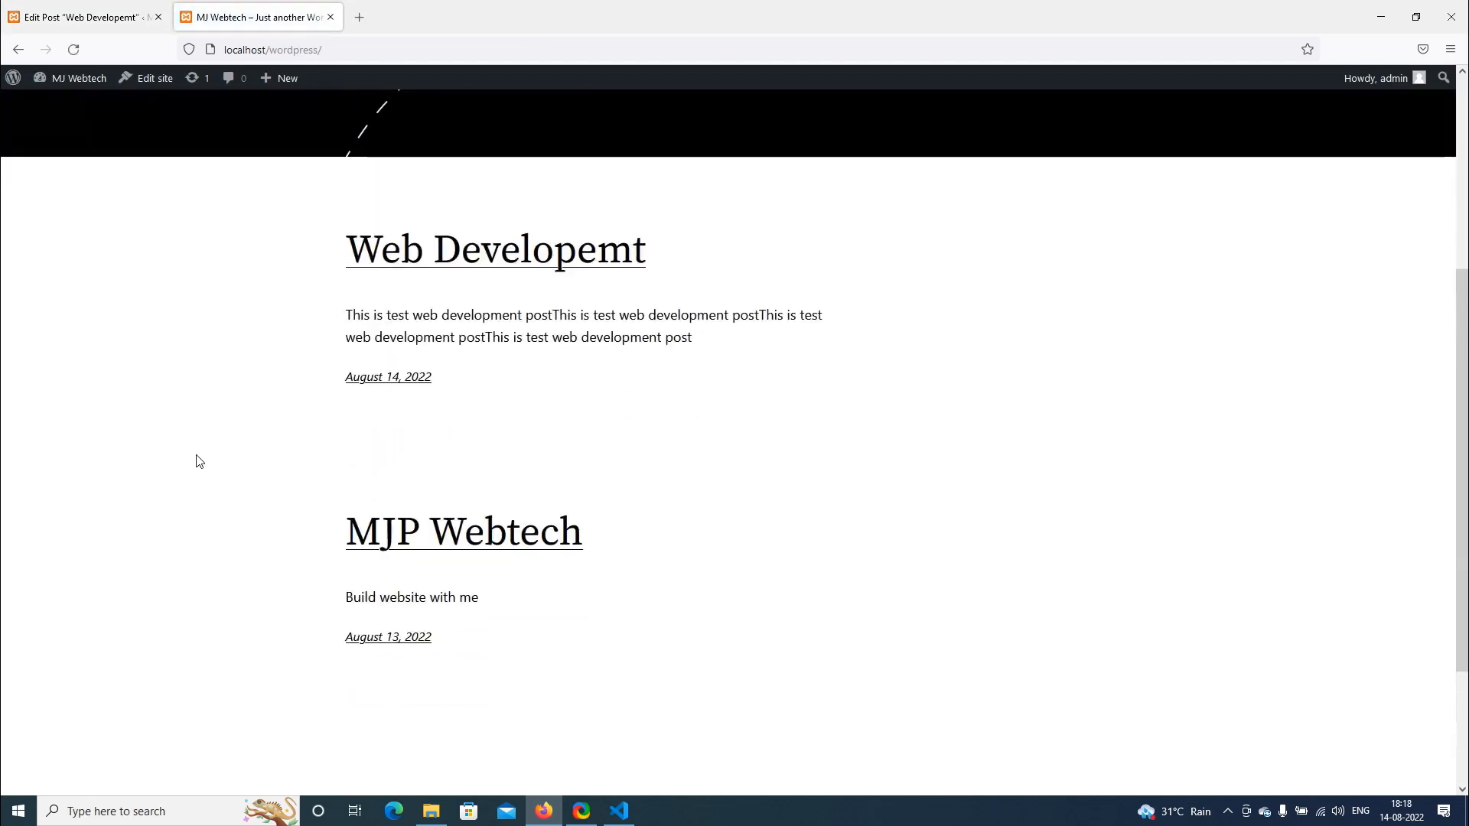
{"action": "scroll", "coordinate": [197, 460], "scroll_direction": "up", "scroll_amount": 2}
{"action": "left_click", "coordinate": [411, 423]}
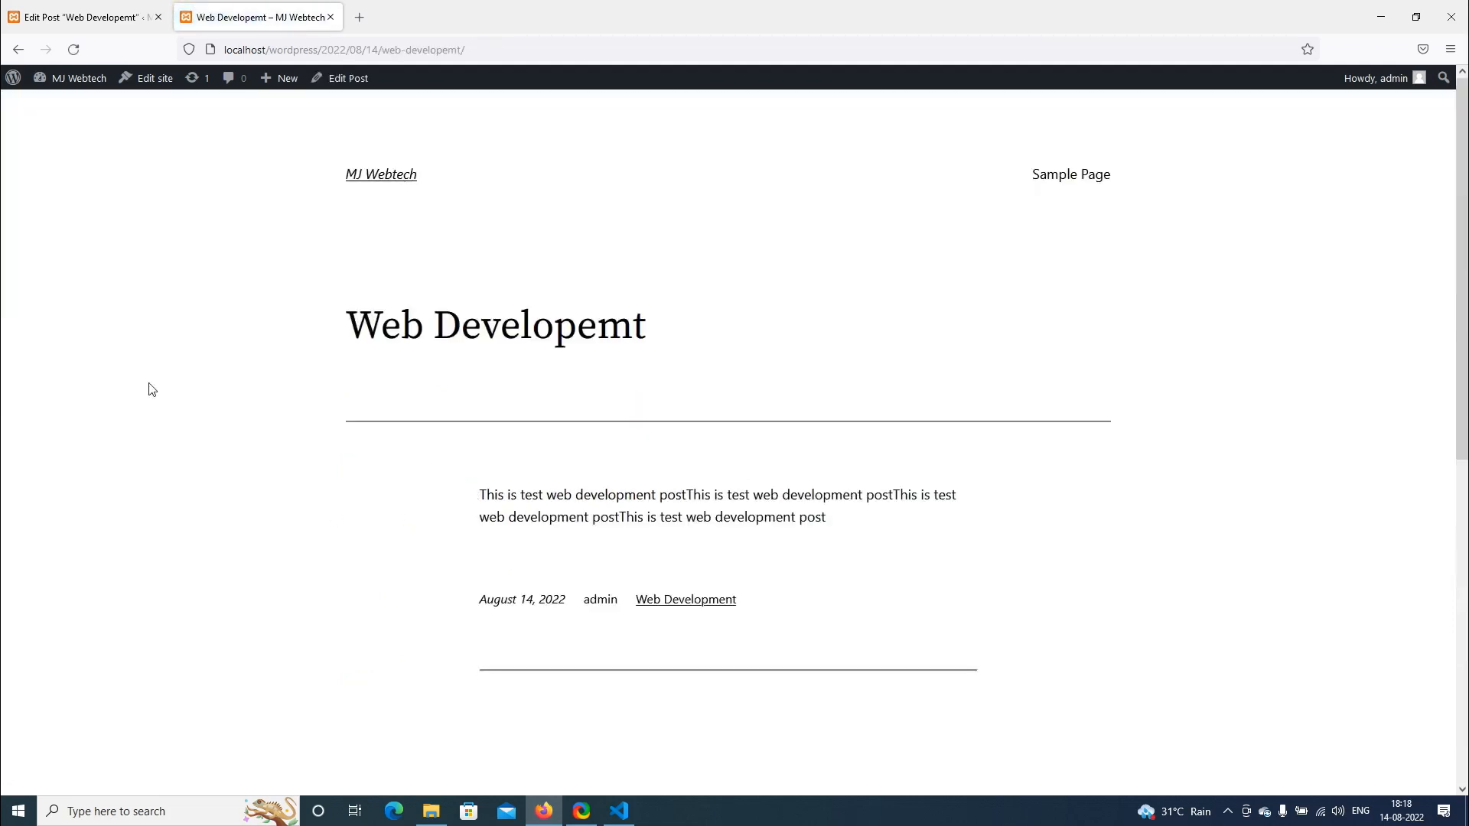
{"action": "scroll", "coordinate": [152, 391], "scroll_direction": "down", "scroll_amount": 2}
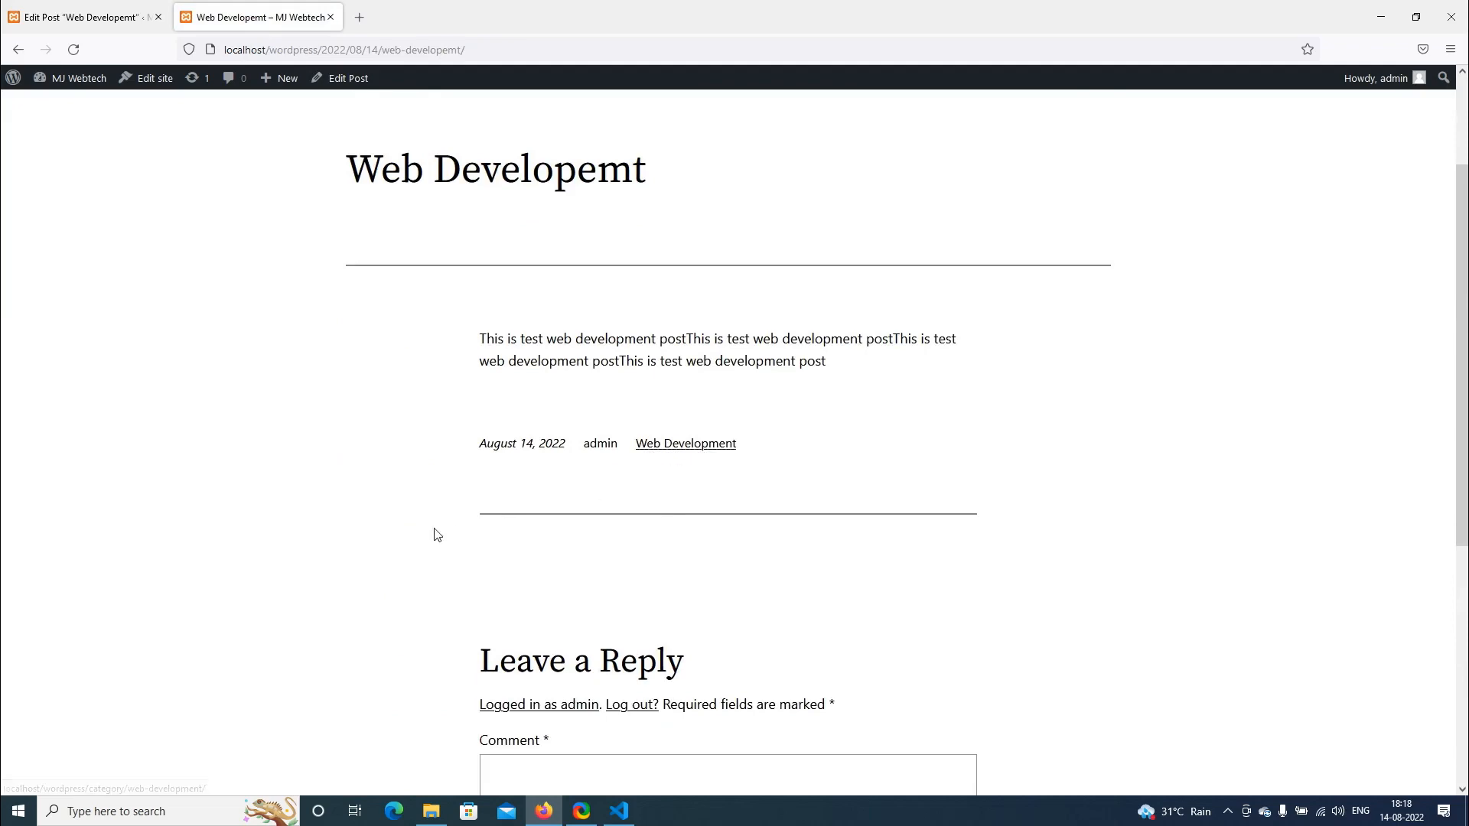
{"action": "scroll", "coordinate": [397, 548], "scroll_direction": "down", "scroll_amount": 5}
{"action": "scroll", "coordinate": [393, 561], "scroll_direction": "up", "scroll_amount": 7}
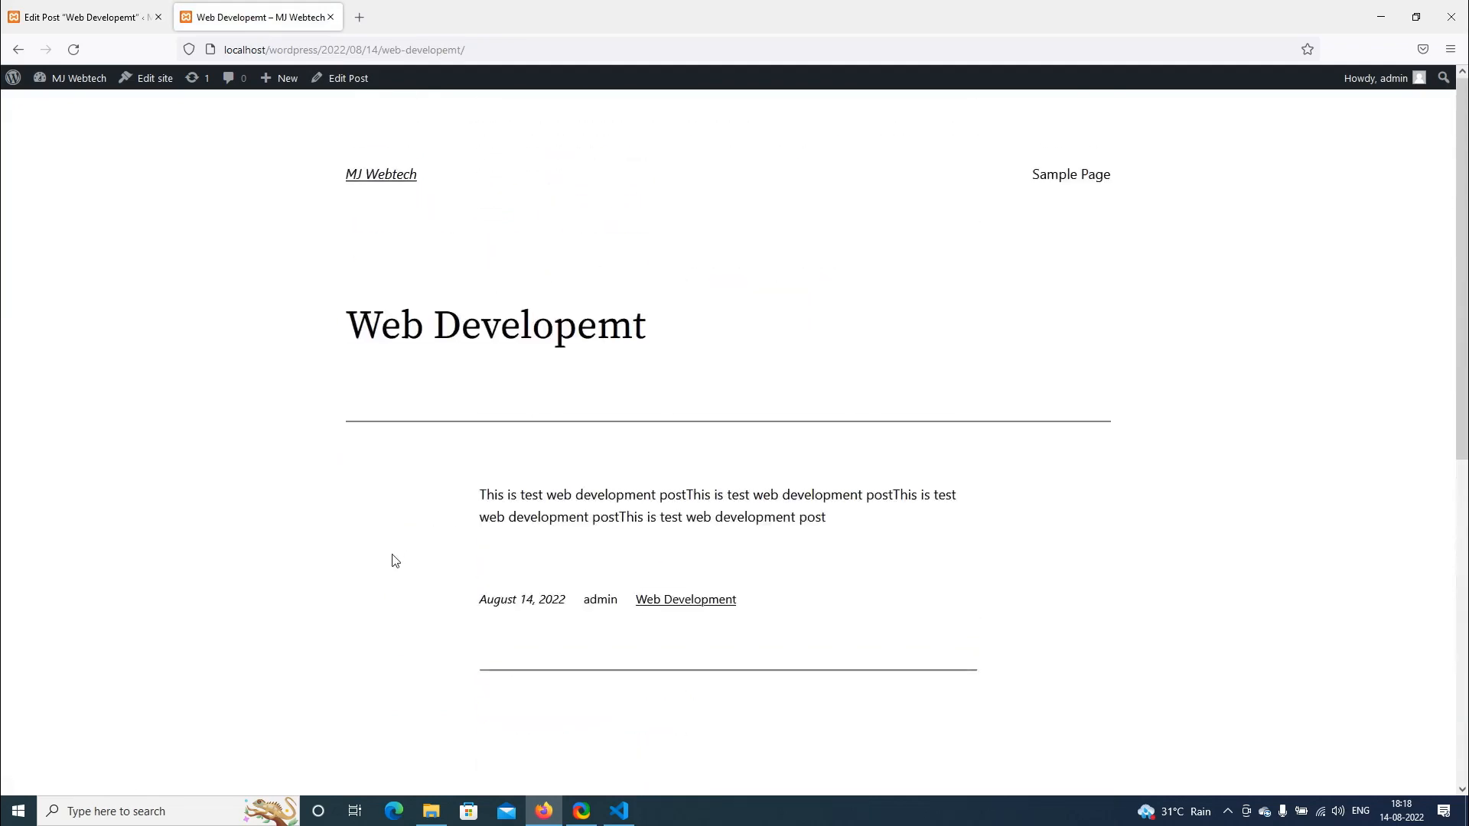
Return to the live site's home page and review its list of posts
{"action": "left_click", "coordinate": [378, 184]}
{"action": "scroll", "coordinate": [281, 565], "scroll_direction": "down", "scroll_amount": 5}
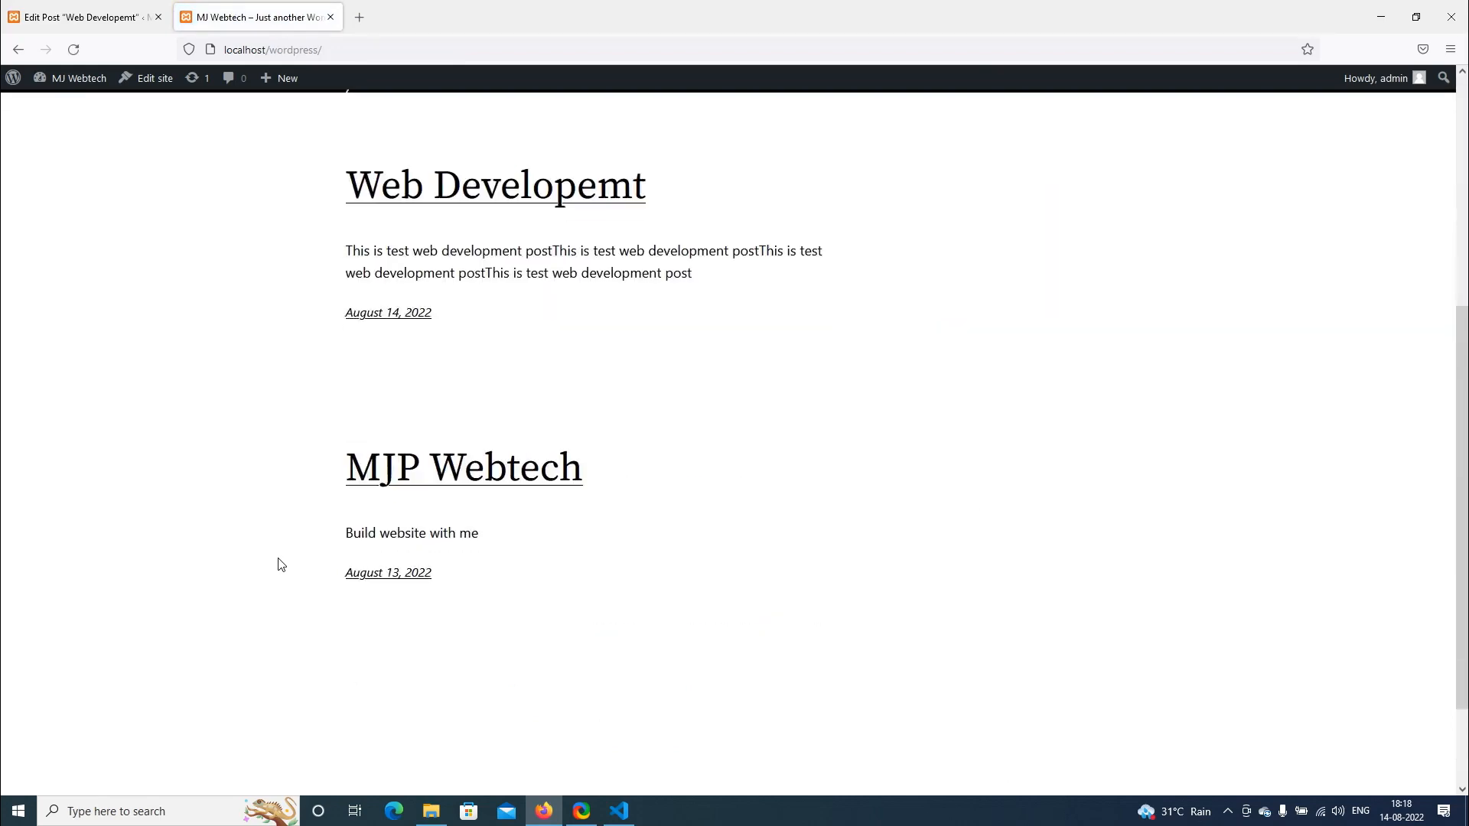
{"action": "scroll", "coordinate": [280, 565], "scroll_direction": "down", "scroll_amount": 2}
{"action": "scroll", "coordinate": [281, 565], "scroll_direction": "up", "scroll_amount": 7}
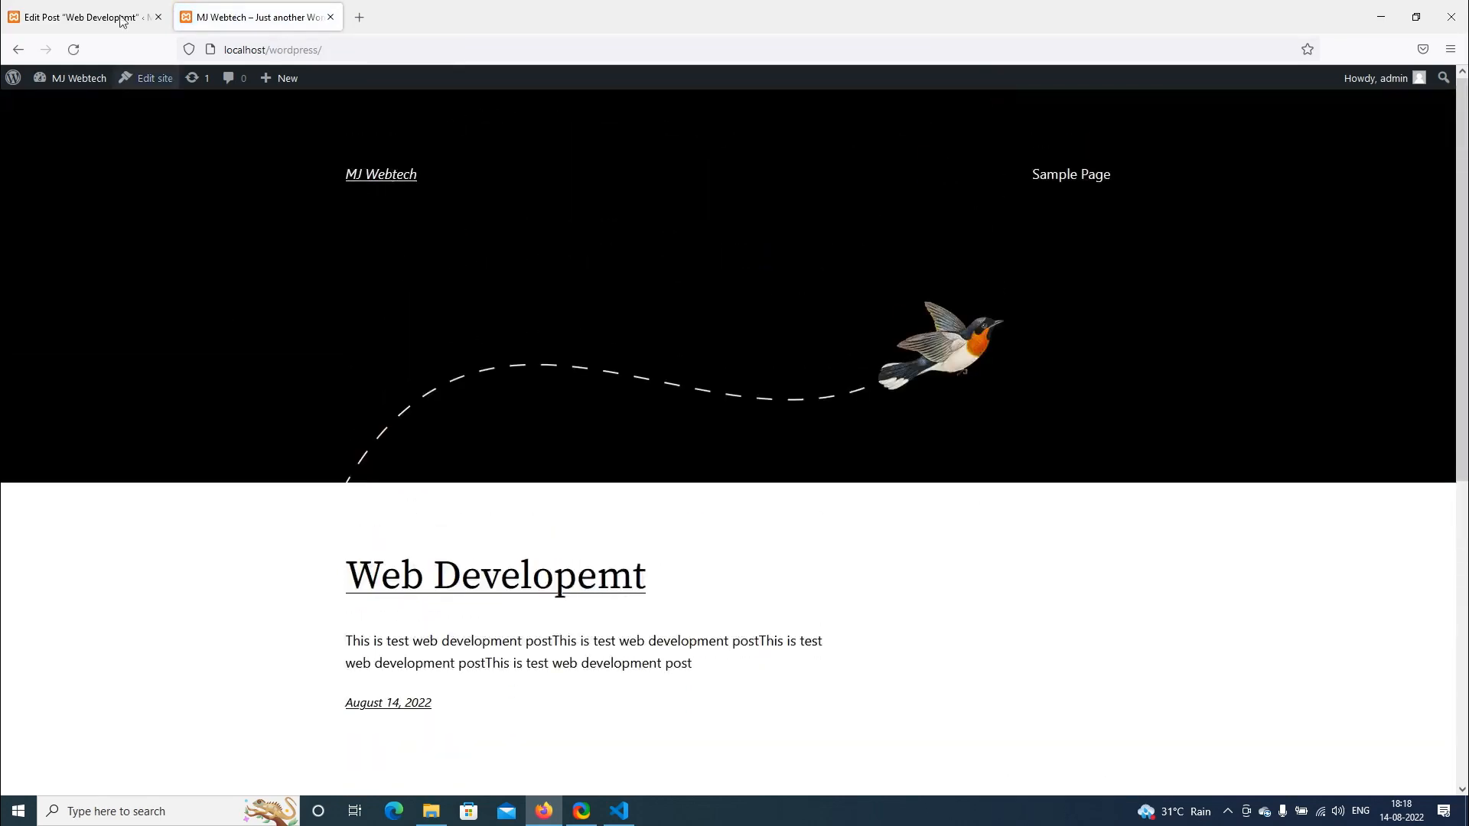
Return to the admin categories page and open the Web Development category's public page in a new tab
{"action": "left_click", "coordinate": [120, 21]}
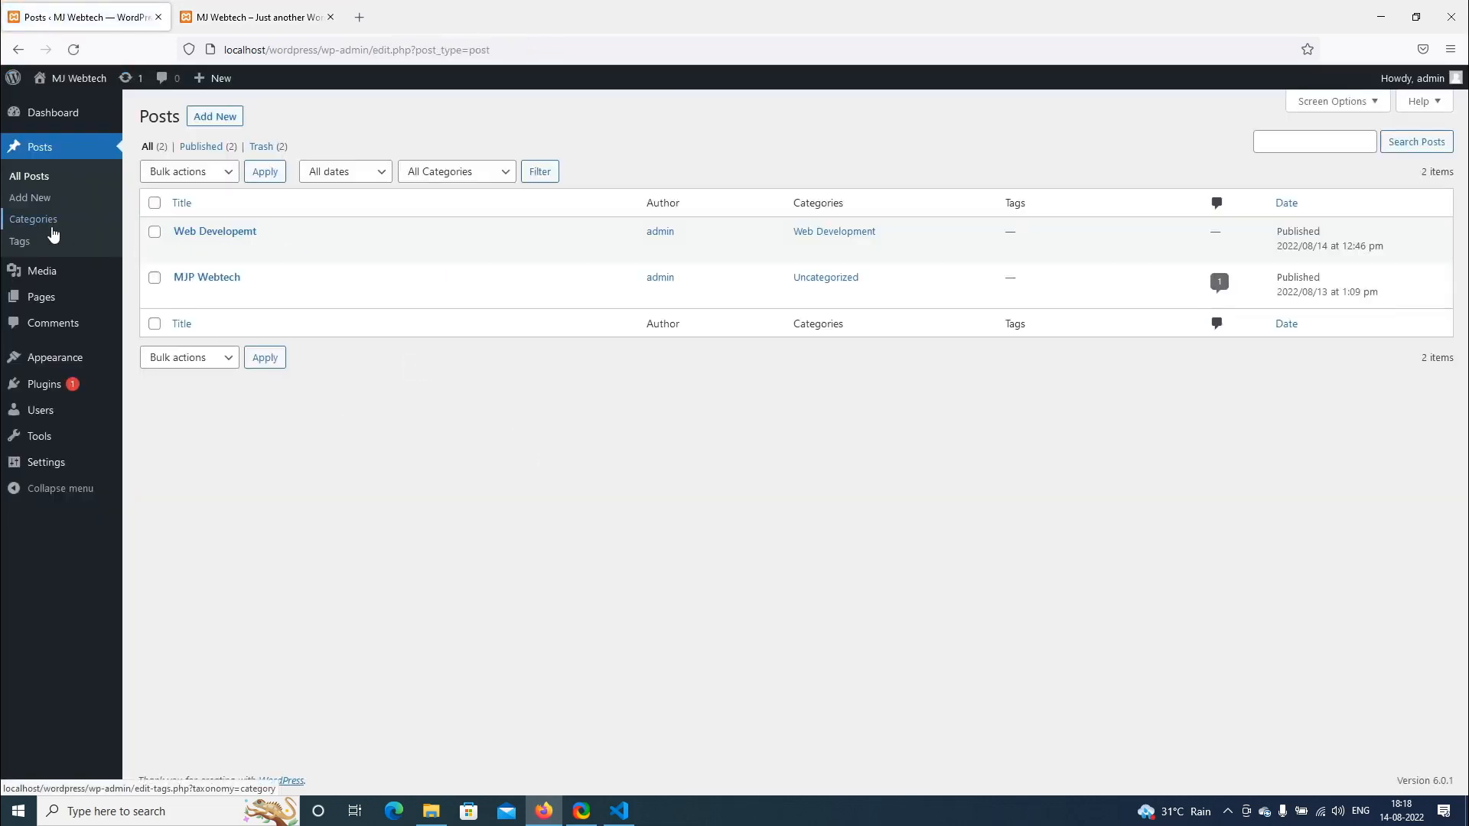
{"action": "left_click", "coordinate": [52, 235]}
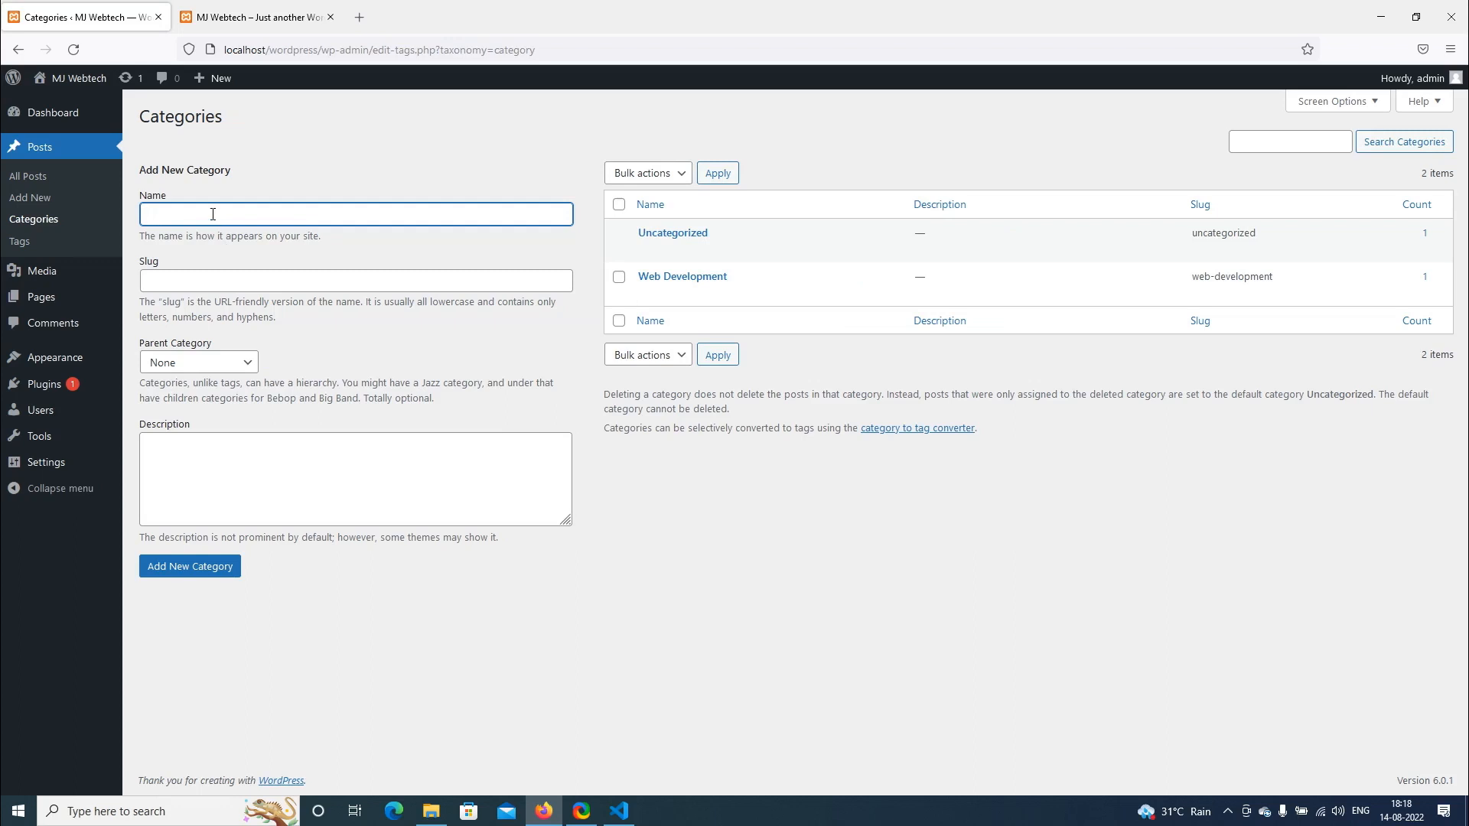
{"action": "mouse_move", "coordinate": [652, 282]}
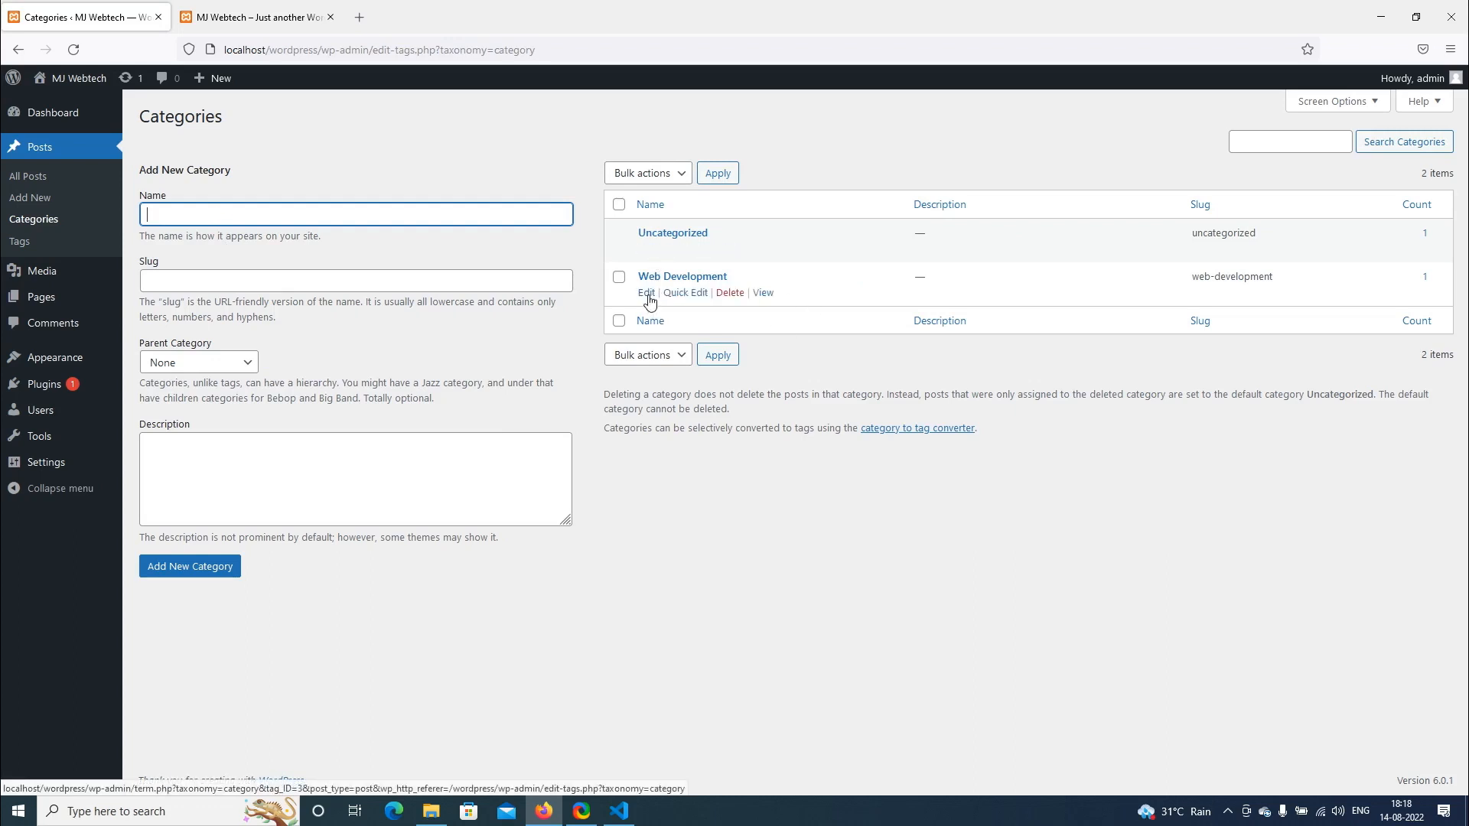
{"action": "right_click", "coordinate": [763, 298]}
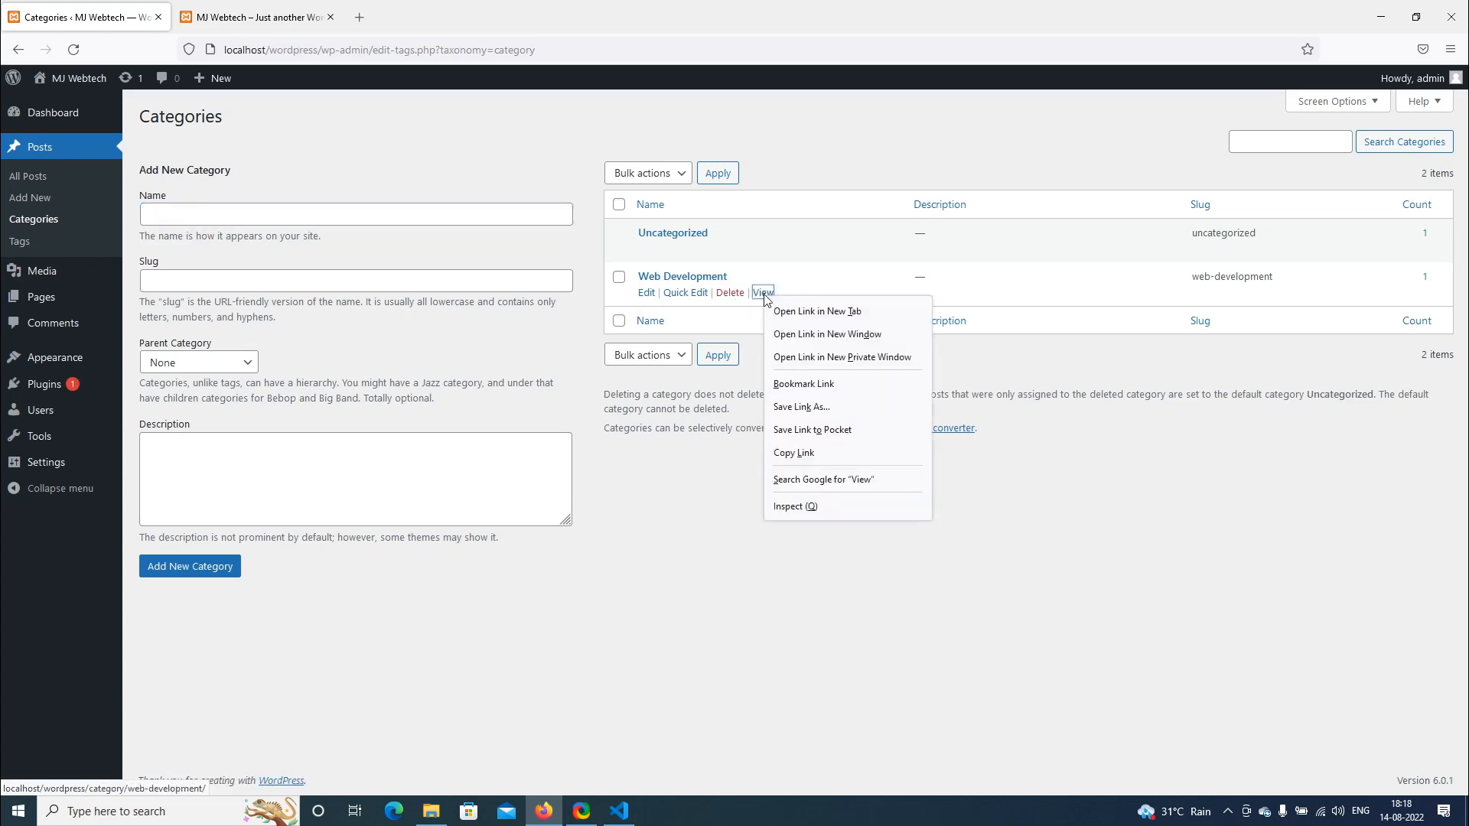
{"action": "left_click", "coordinate": [797, 316]}
{"action": "left_click", "coordinate": [302, 17]}
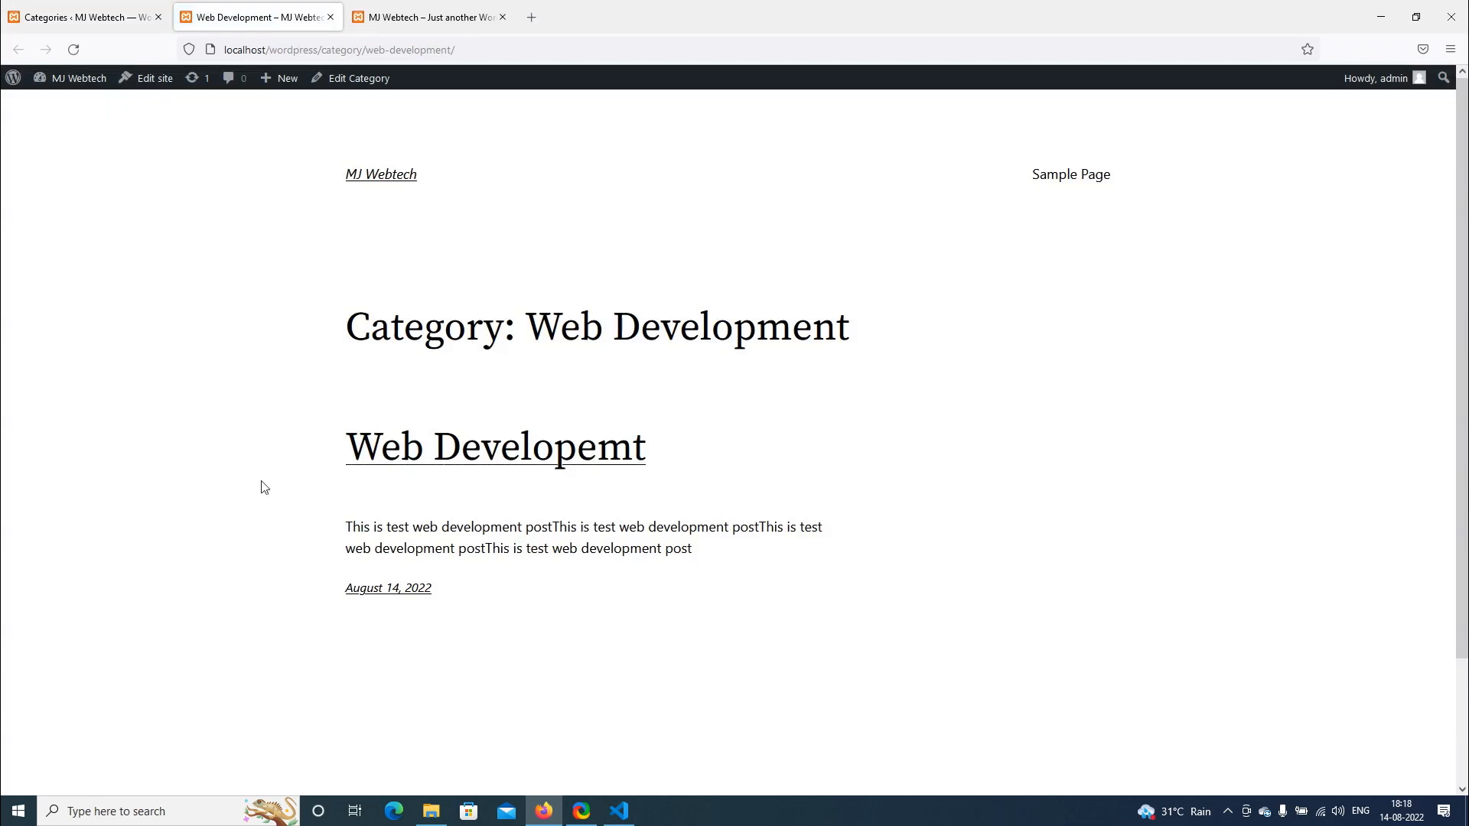
Examine the Web Development category page's heading, its listed post and the category slug in its URL
{"action": "left_click_drag", "start_coordinate": [356, 324], "coordinate": [860, 327]}
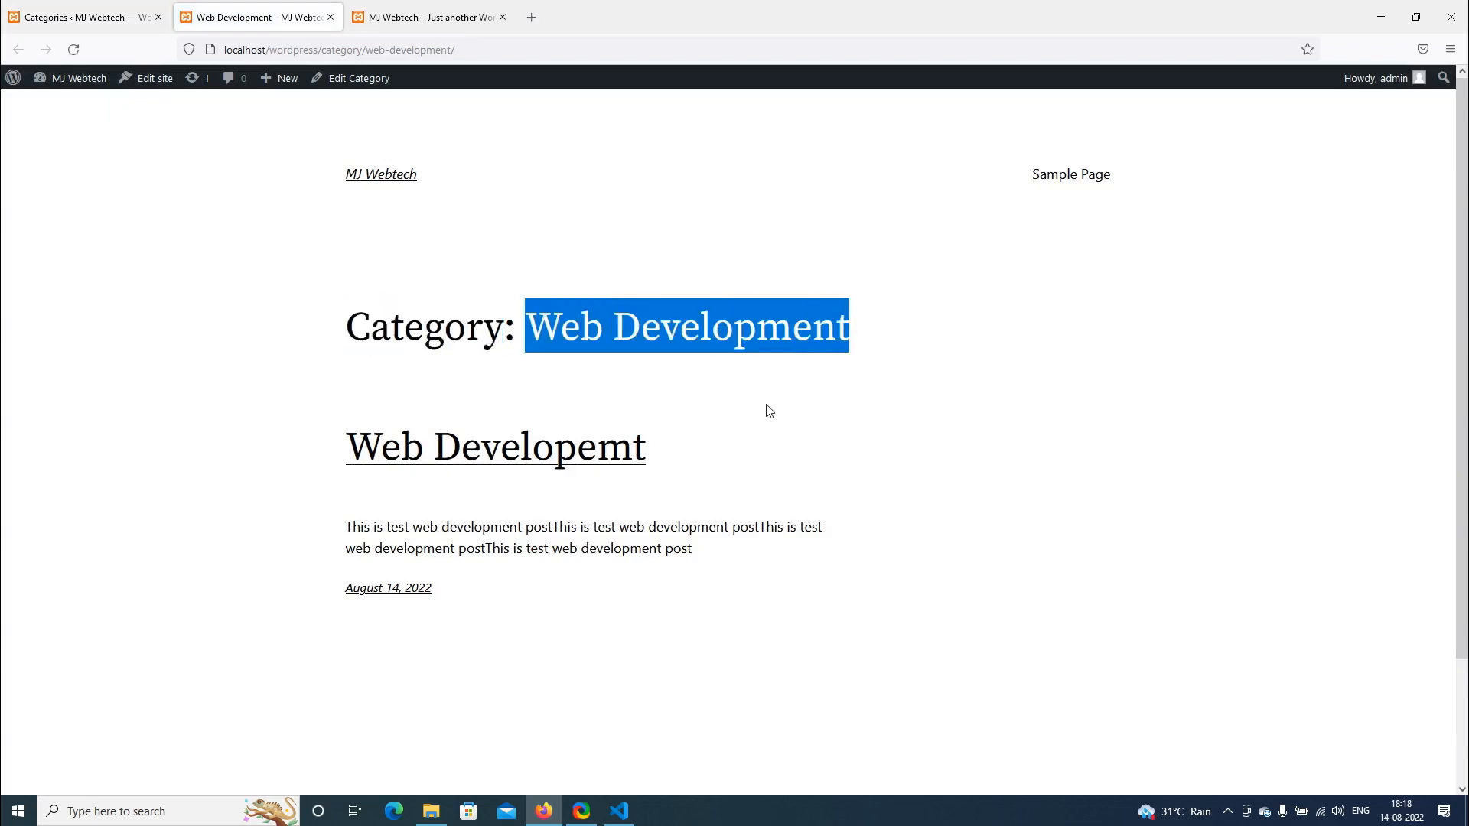
{"action": "scroll", "coordinate": [769, 421], "scroll_direction": "down", "scroll_amount": 2}
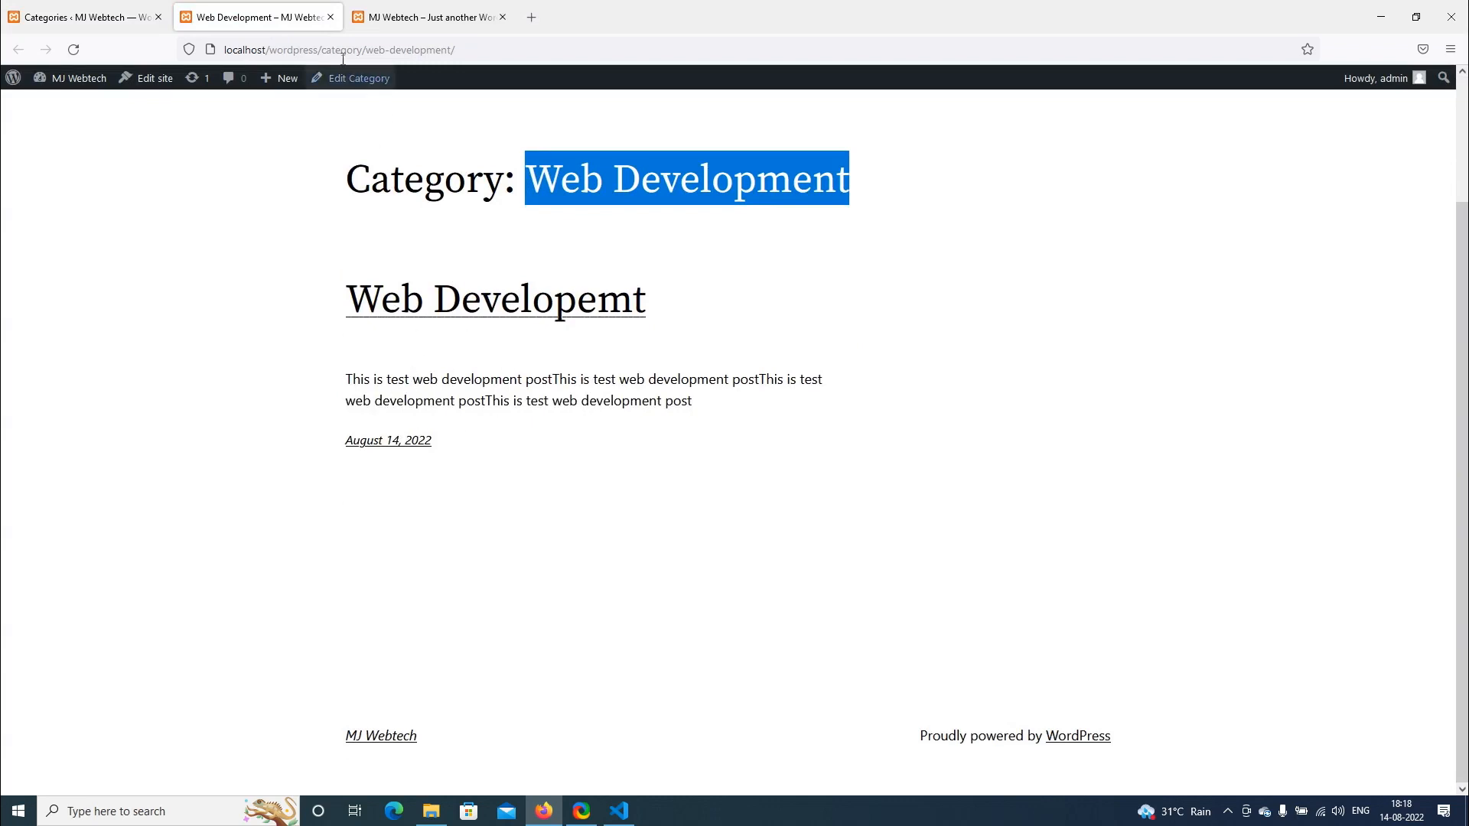
{"action": "left_click", "coordinate": [382, 50]}
{"action": "left_click", "coordinate": [253, 476]}
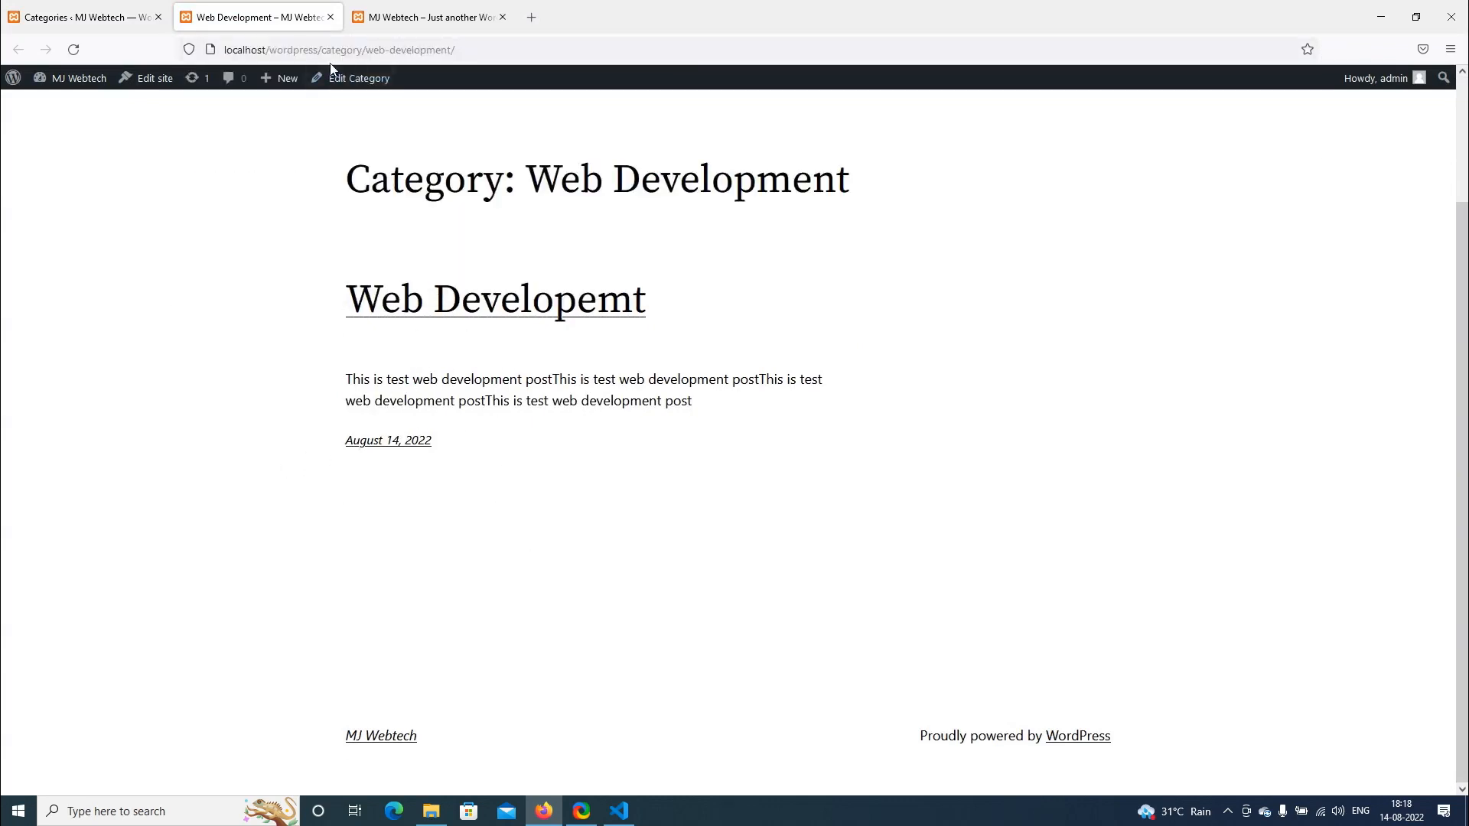
{"action": "left_click_drag", "start_coordinate": [269, 50], "coordinate": [448, 49]}
{"action": "left_click", "coordinate": [380, 50]}
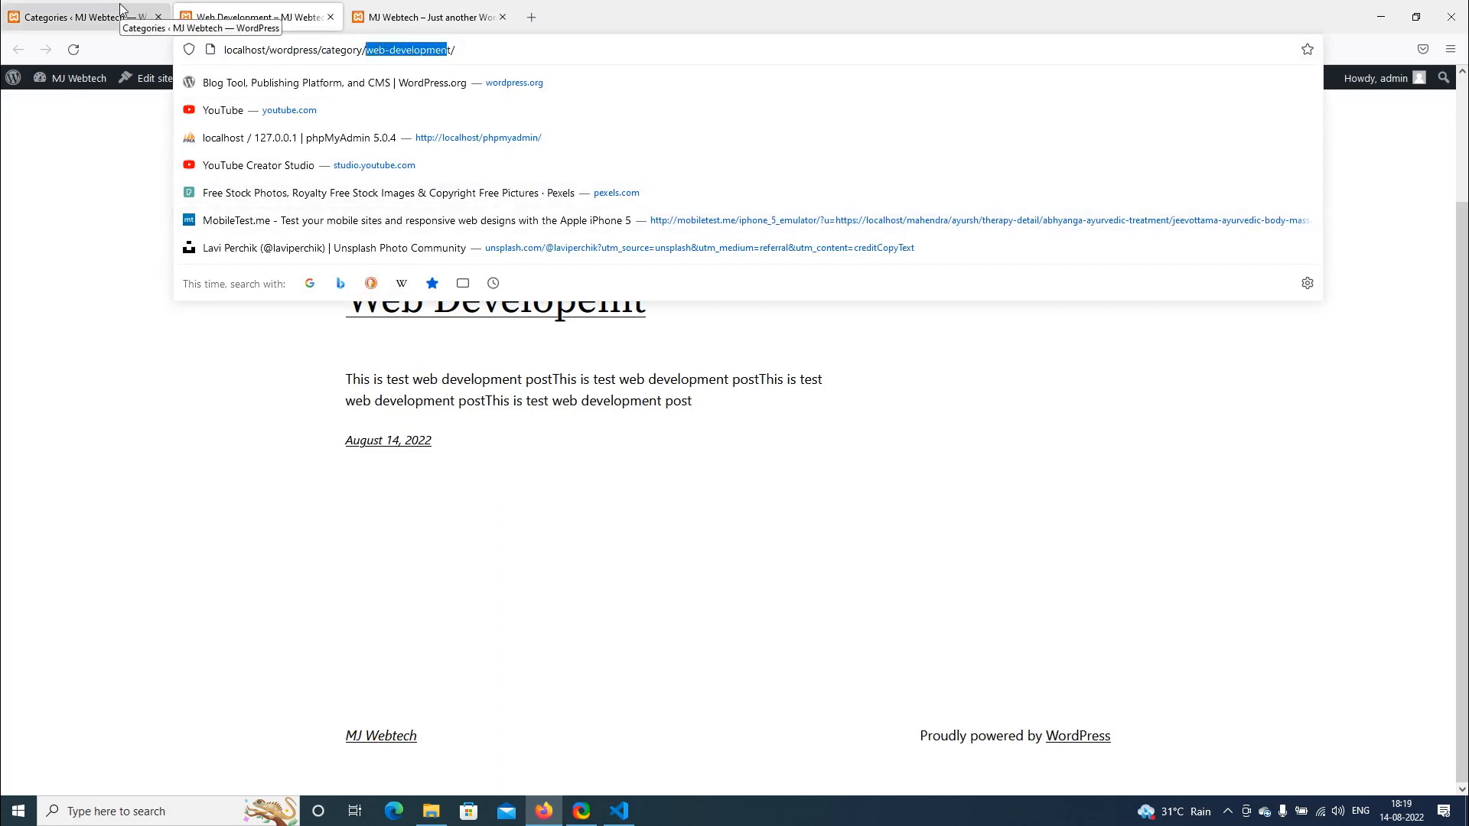
{"action": "left_click", "coordinate": [173, 444]}
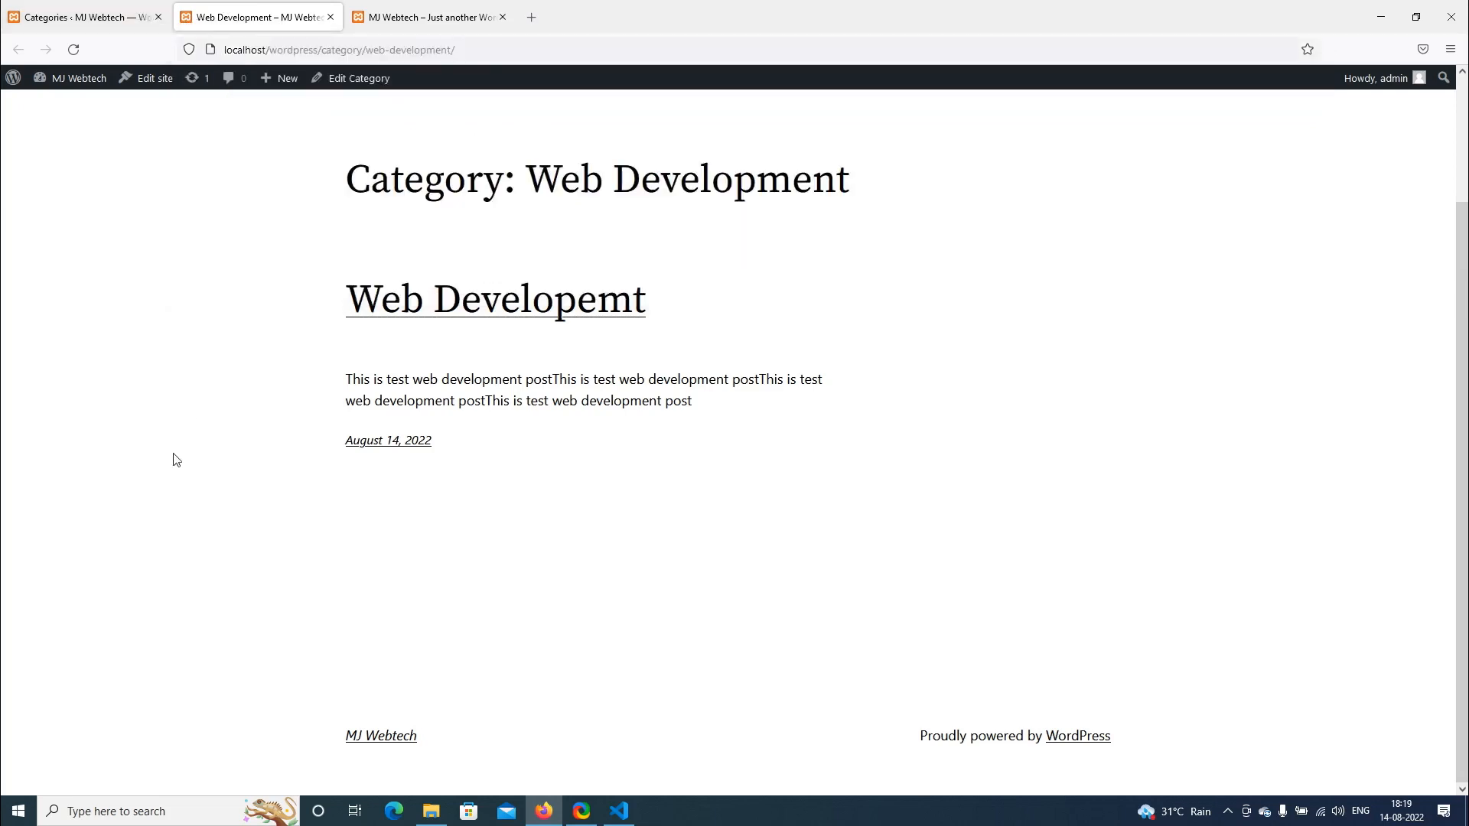
Open the Media Library's file uploader in the admin area, browse to the Project (F:) drive and cancel the file selection
{"action": "left_click", "coordinate": [96, 9]}
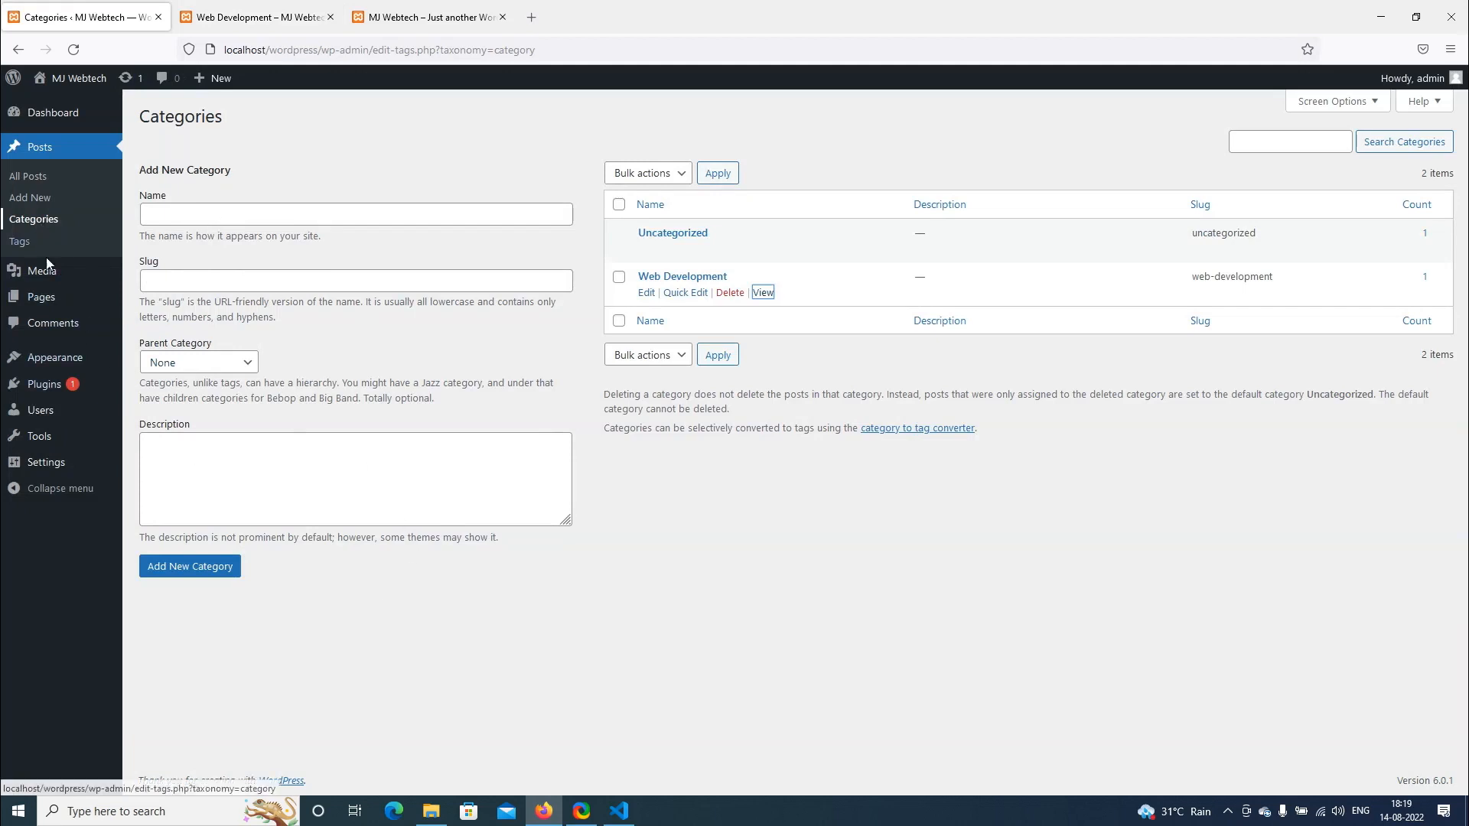
{"action": "left_click", "coordinate": [49, 281]}
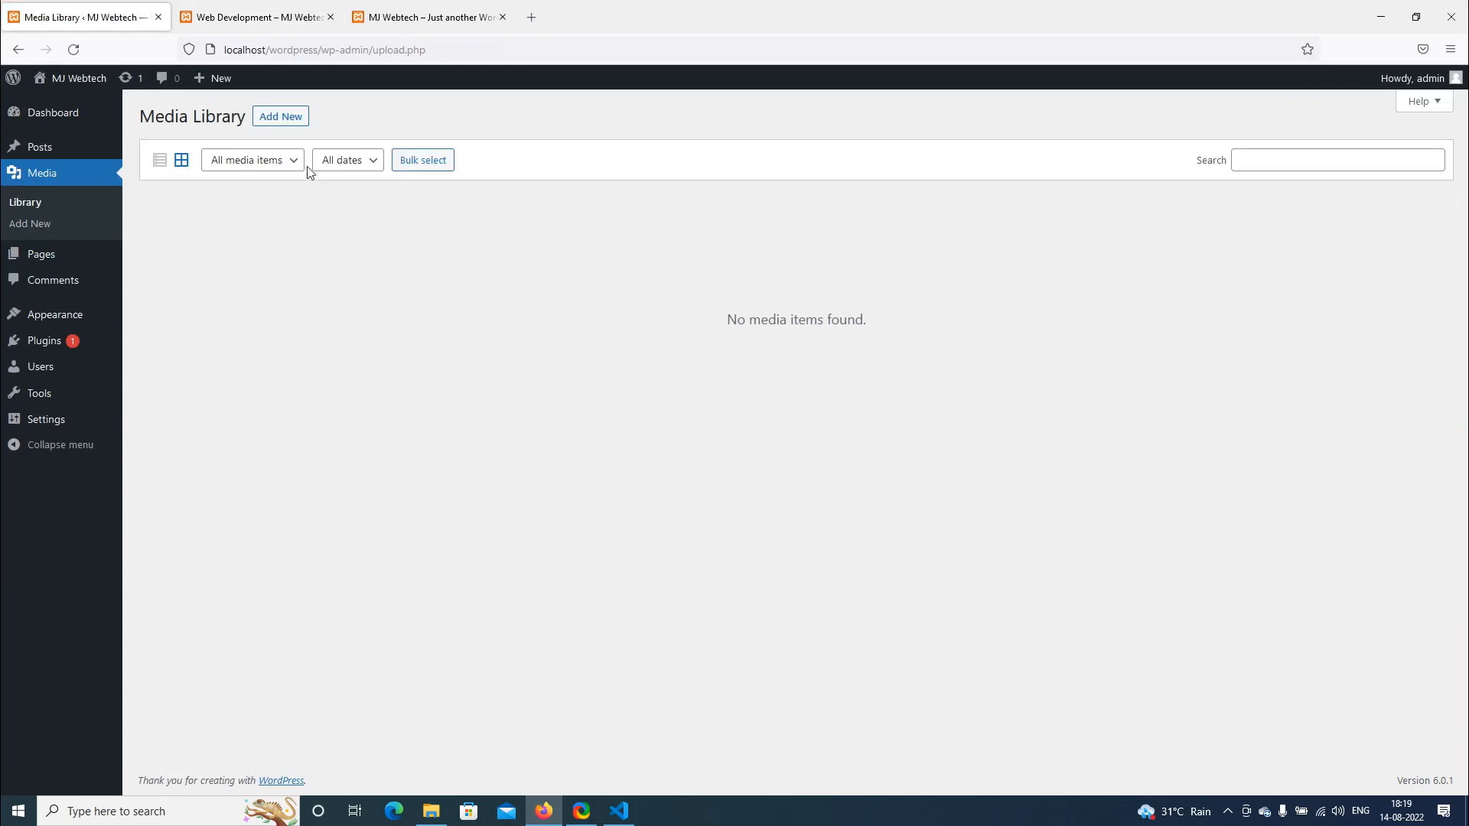
{"action": "left_click", "coordinate": [282, 118]}
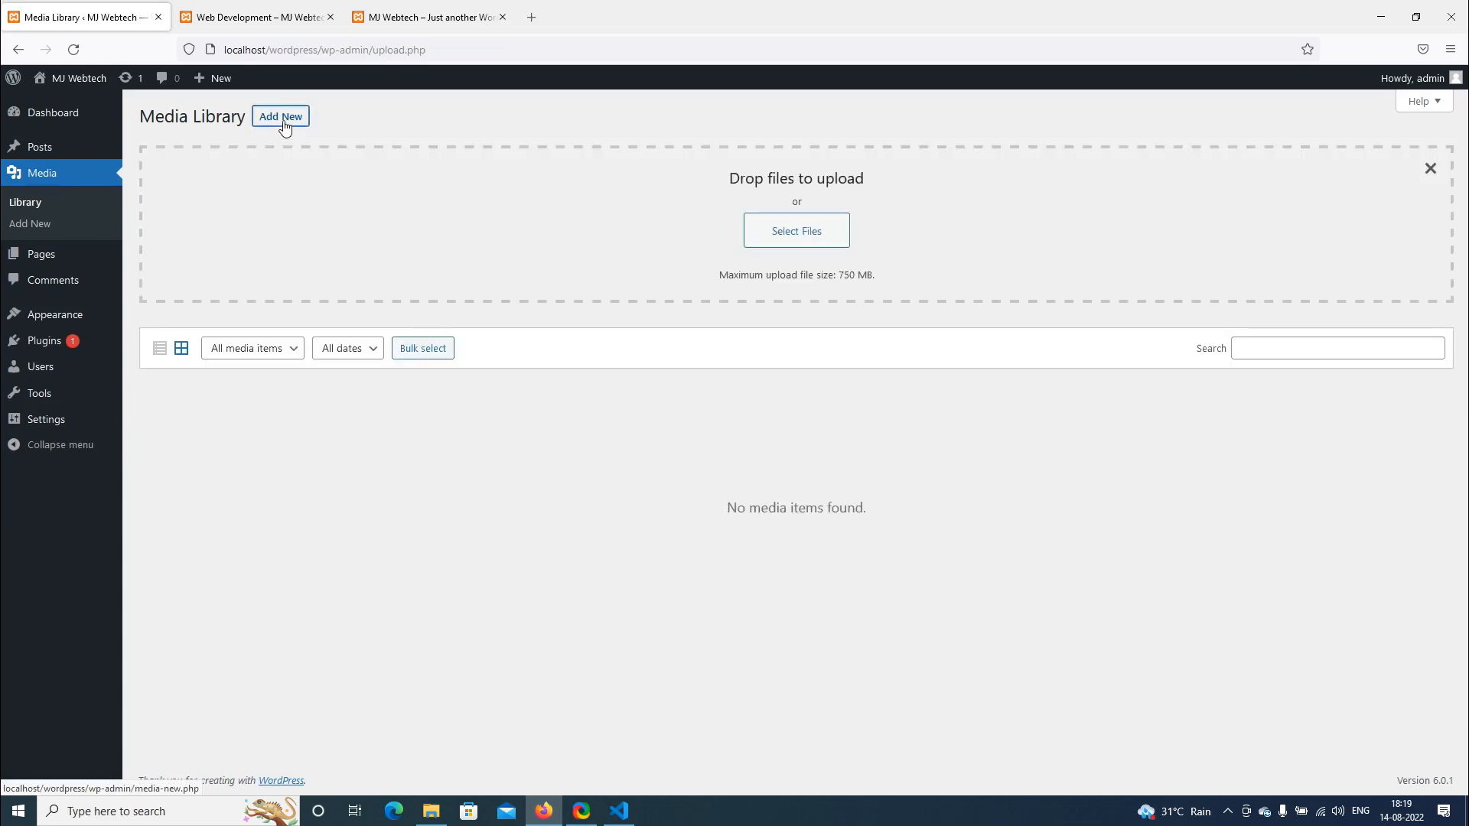
{"action": "left_click", "coordinate": [790, 235]}
{"action": "scroll", "coordinate": [272, 428], "scroll_direction": "down", "scroll_amount": 1}
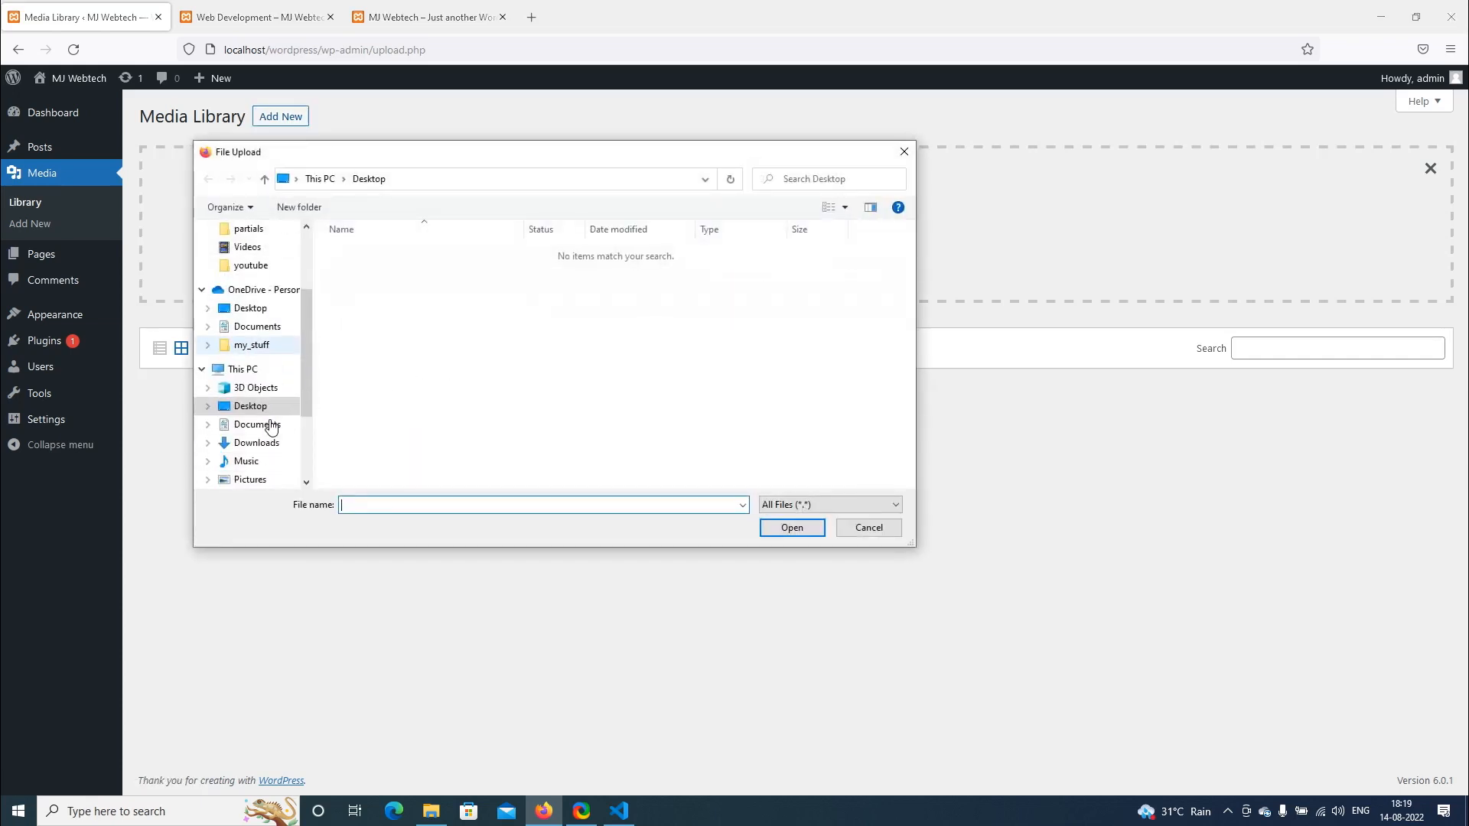
{"action": "scroll", "coordinate": [271, 427], "scroll_direction": "down", "scroll_amount": 3}
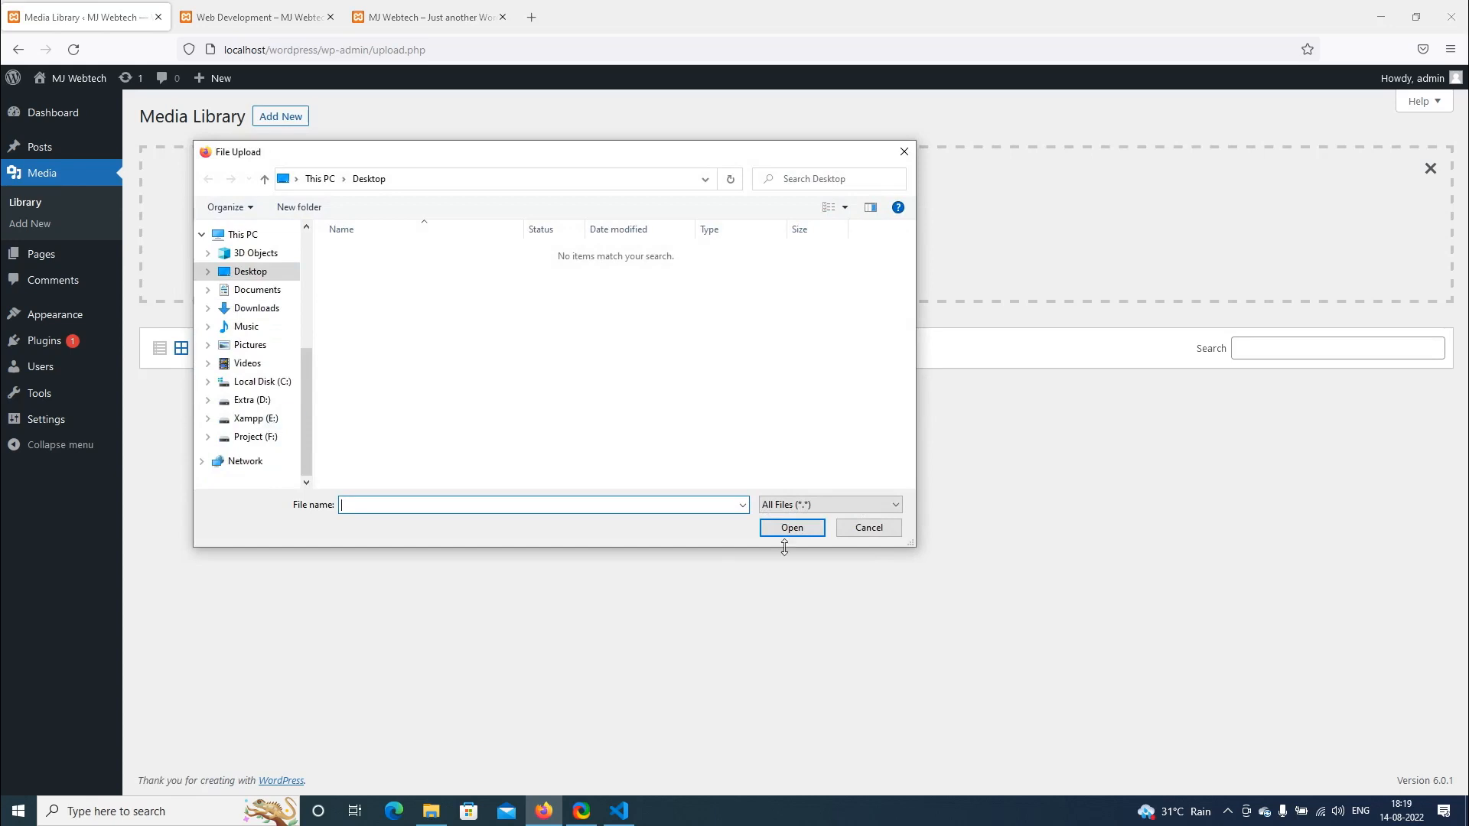
{"action": "left_click", "coordinate": [260, 440]}
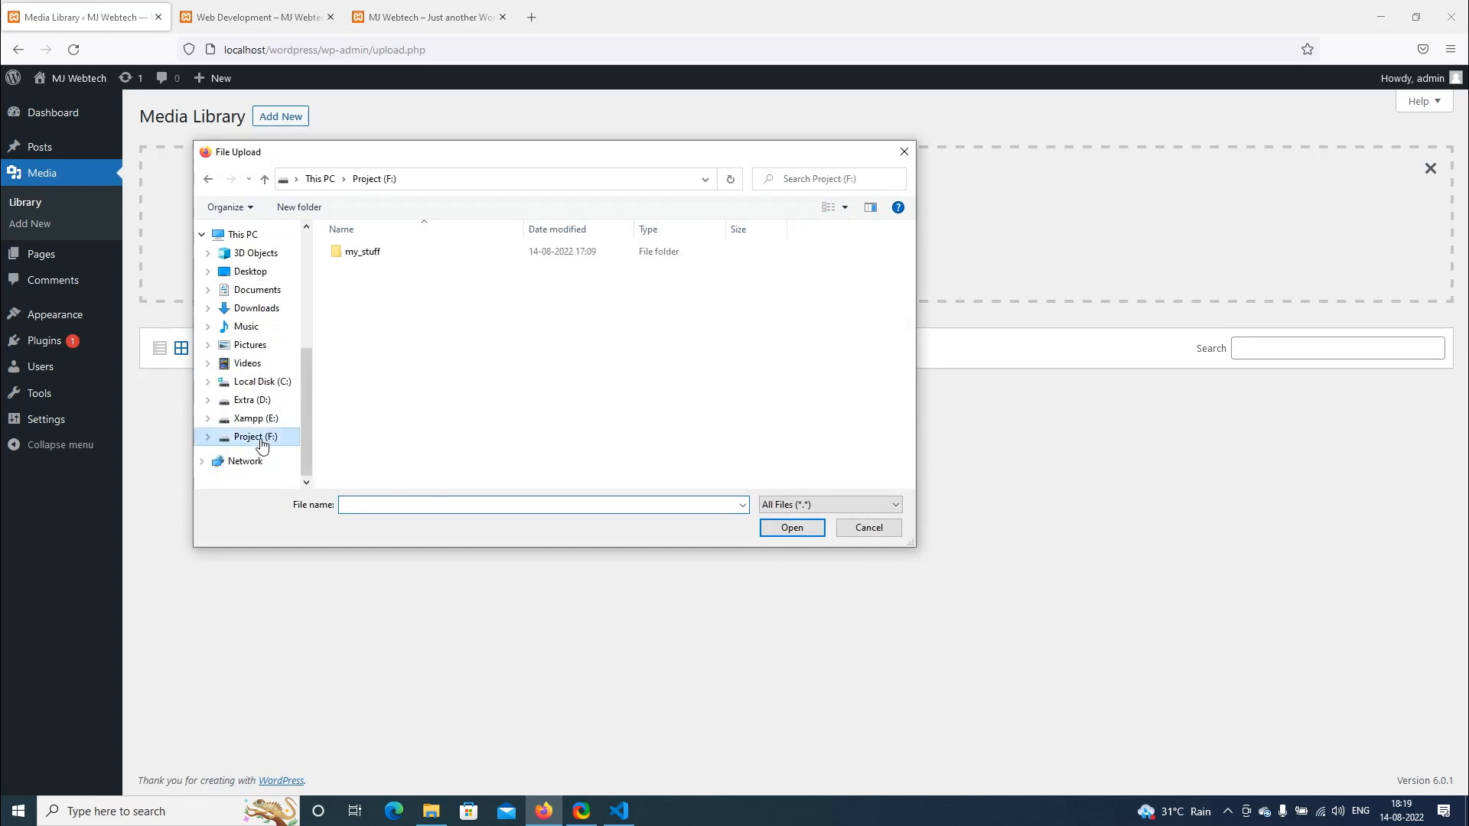
{"action": "left_click", "coordinate": [866, 531]}
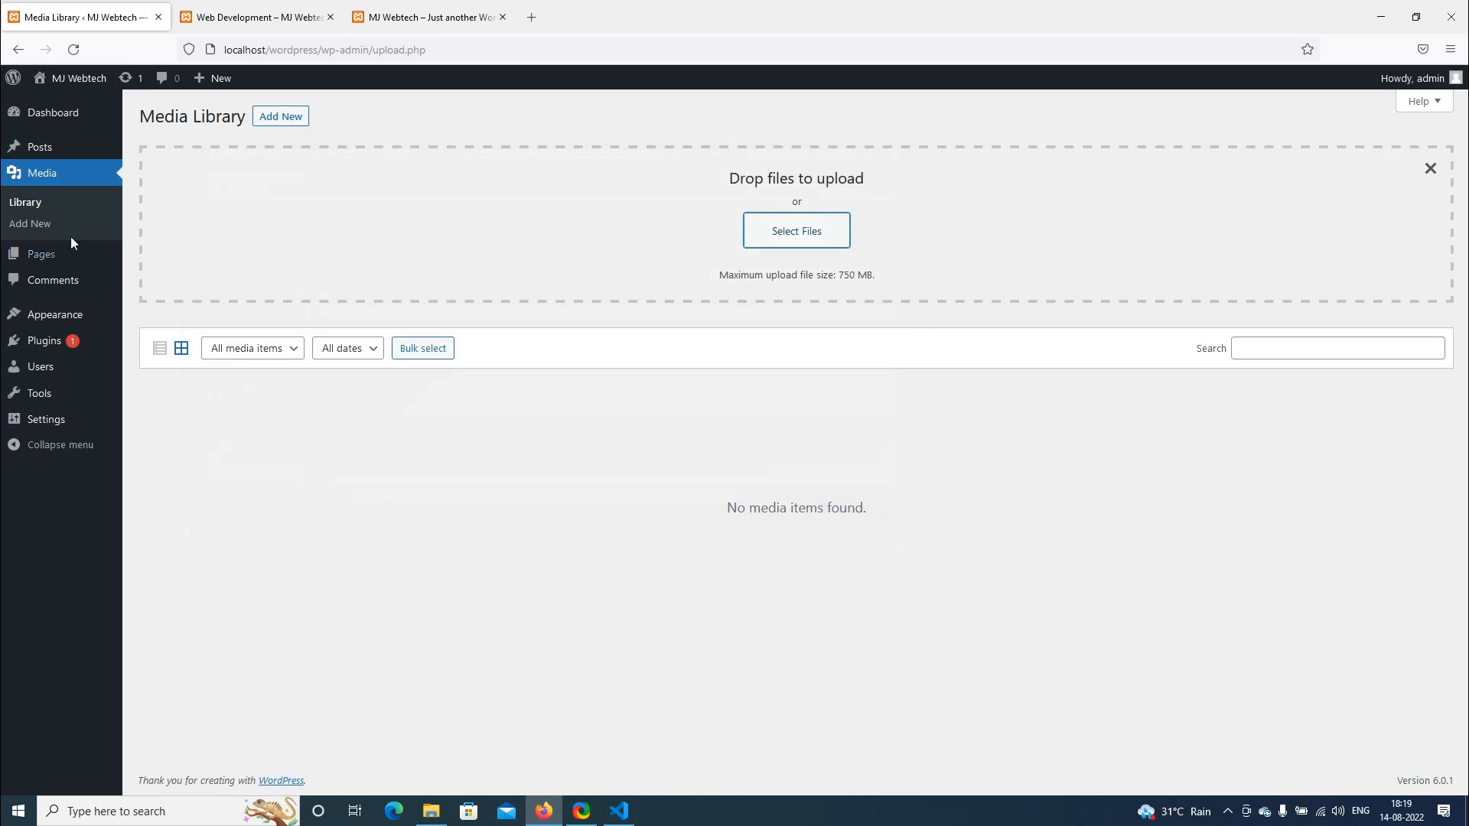
Open the list of all pages in the admin area
{"action": "left_click", "coordinate": [67, 262]}
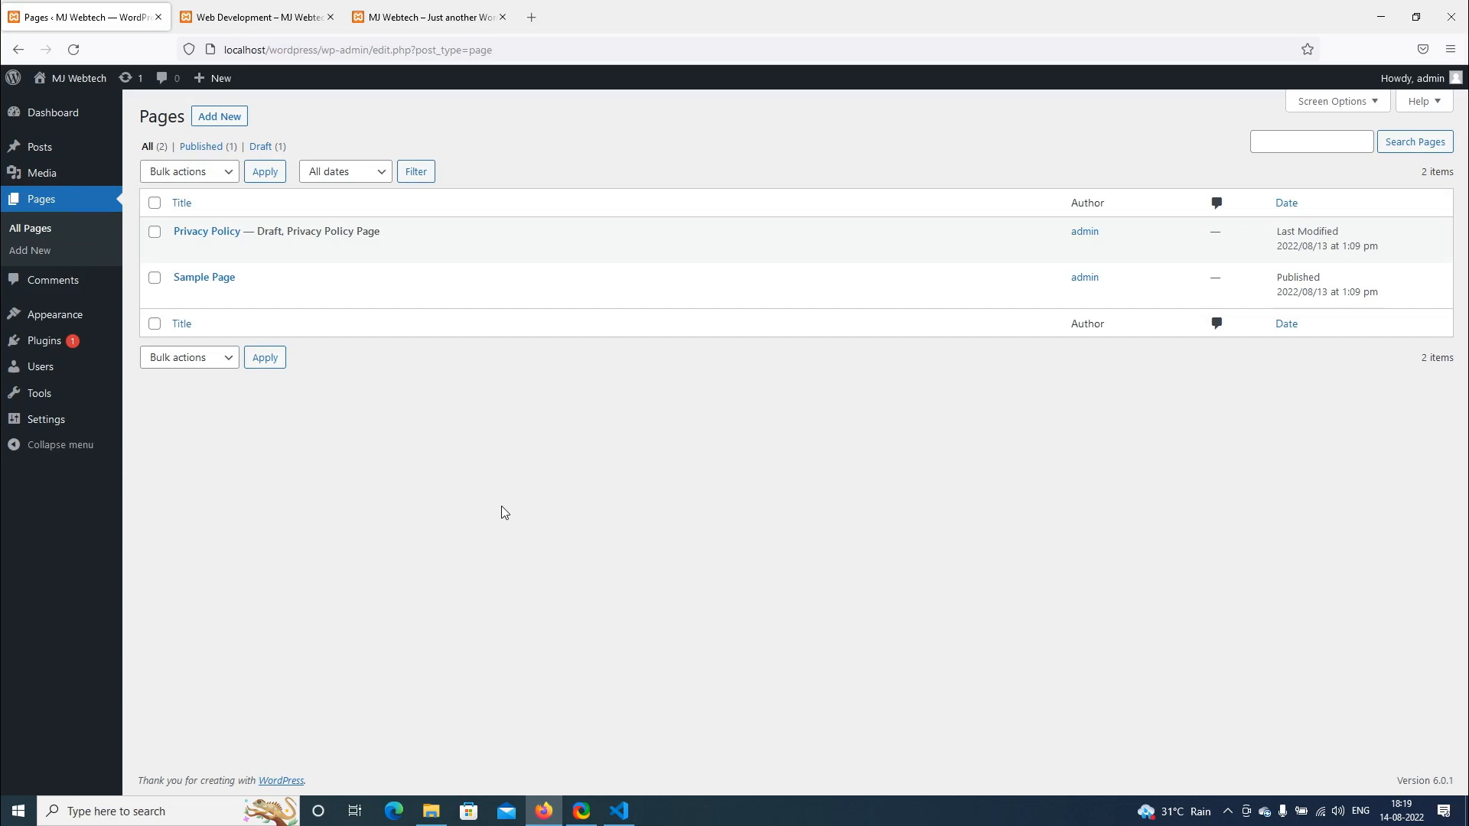
Create a new page titled Home with the paragraph "This is my home page." and publish it
{"action": "left_click", "coordinate": [38, 251]}
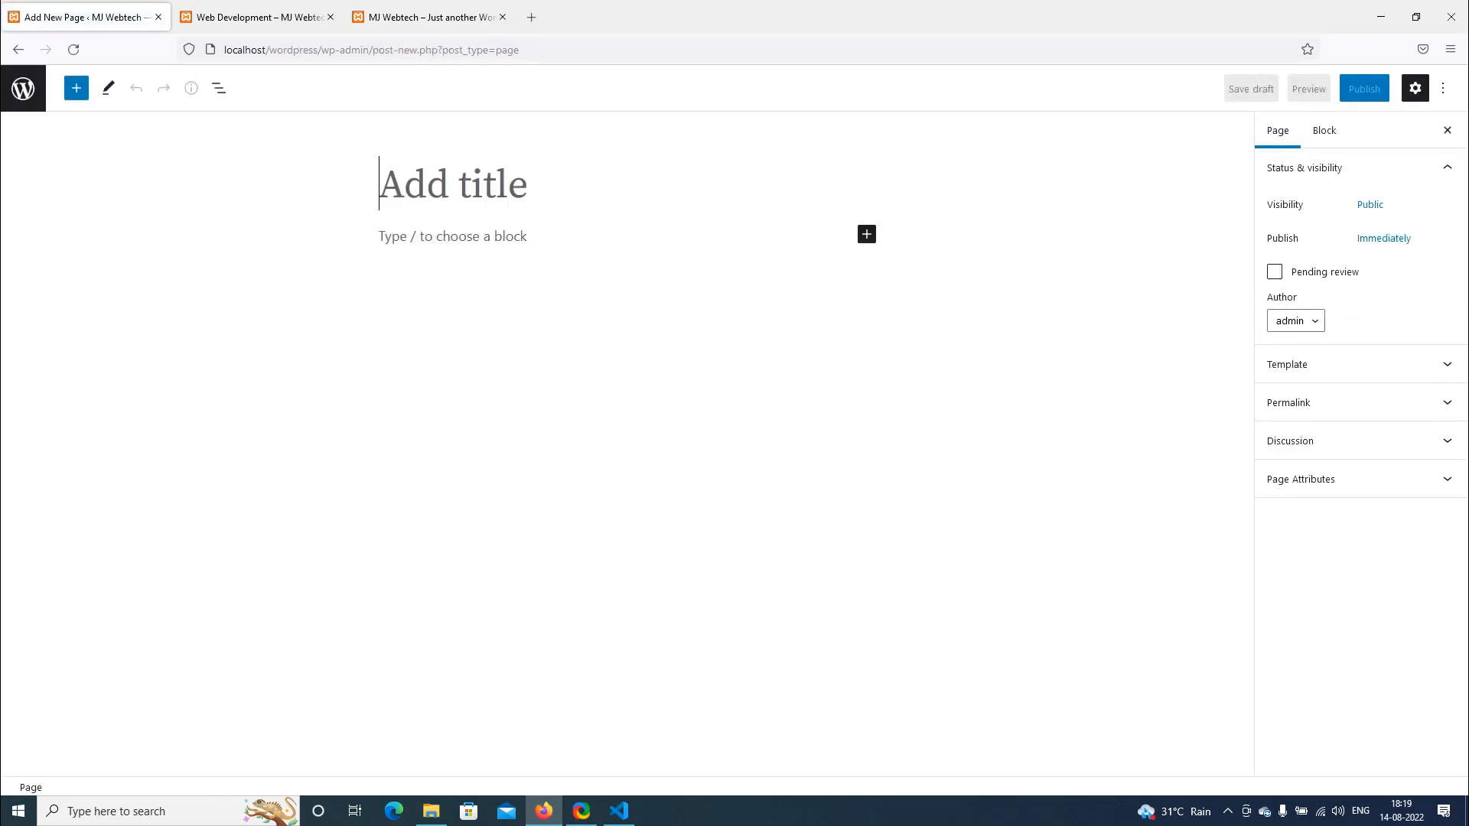
{"action": "type", "text": "Home"}
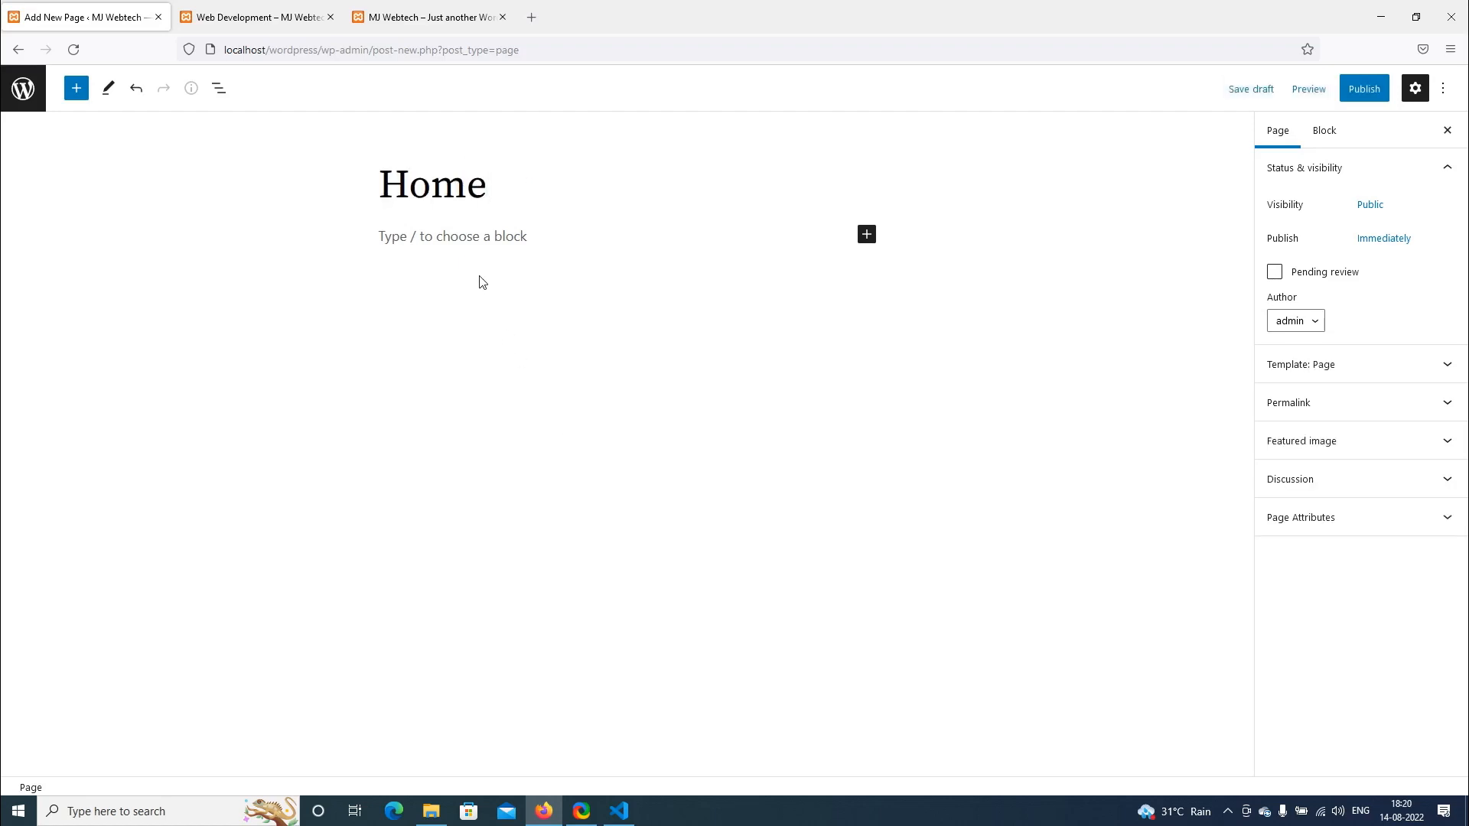
{"action": "left_click", "coordinate": [497, 239]}
{"action": "type", "text": "T"}
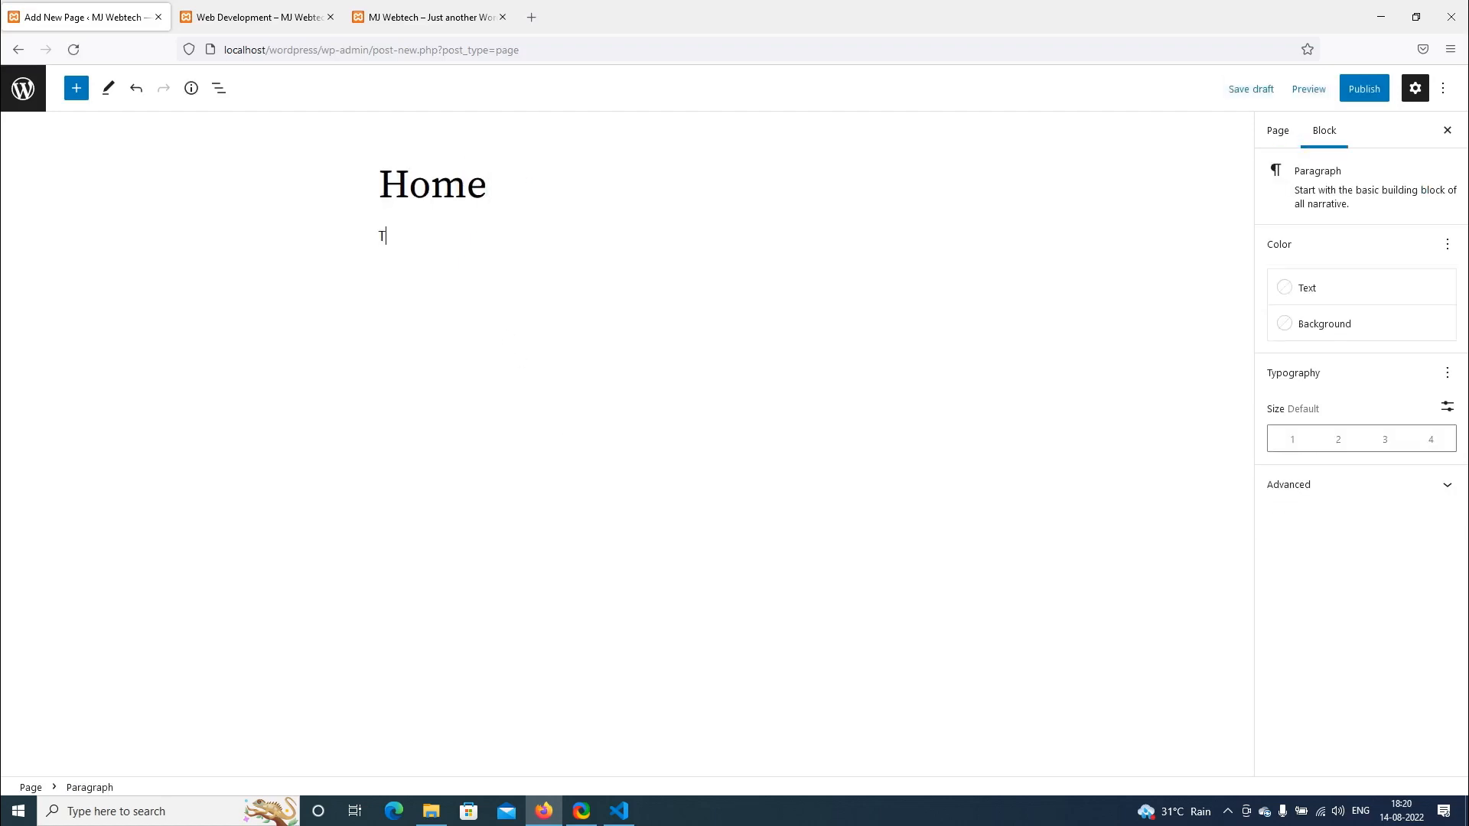
{"action": "type", "text": "his is my hio"}
{"action": "type", "text": "ome pa"}
{"action": "key", "text": "BackSpace"}
{"action": "key", "text": "BackSpace"}
{"action": "key", "text": "BackSpace"}
{"action": "key", "text": "BackSpace"}
{"action": "key", "text": "BackSpace"}
{"action": "key", "text": "BackSpace"}
{"action": "type", "text": "ome page"}
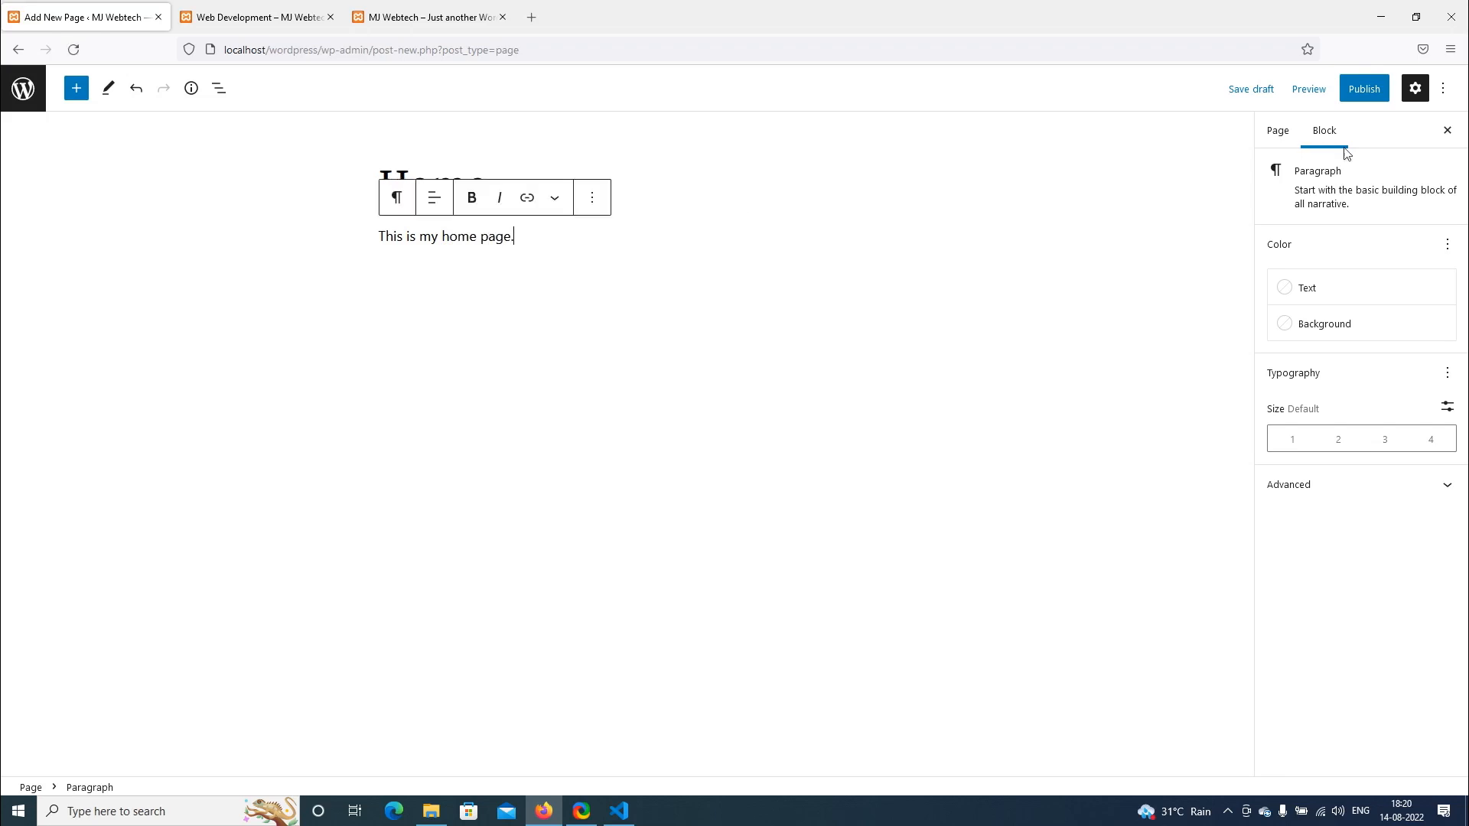
{"action": "left_click", "coordinate": [1362, 89]}
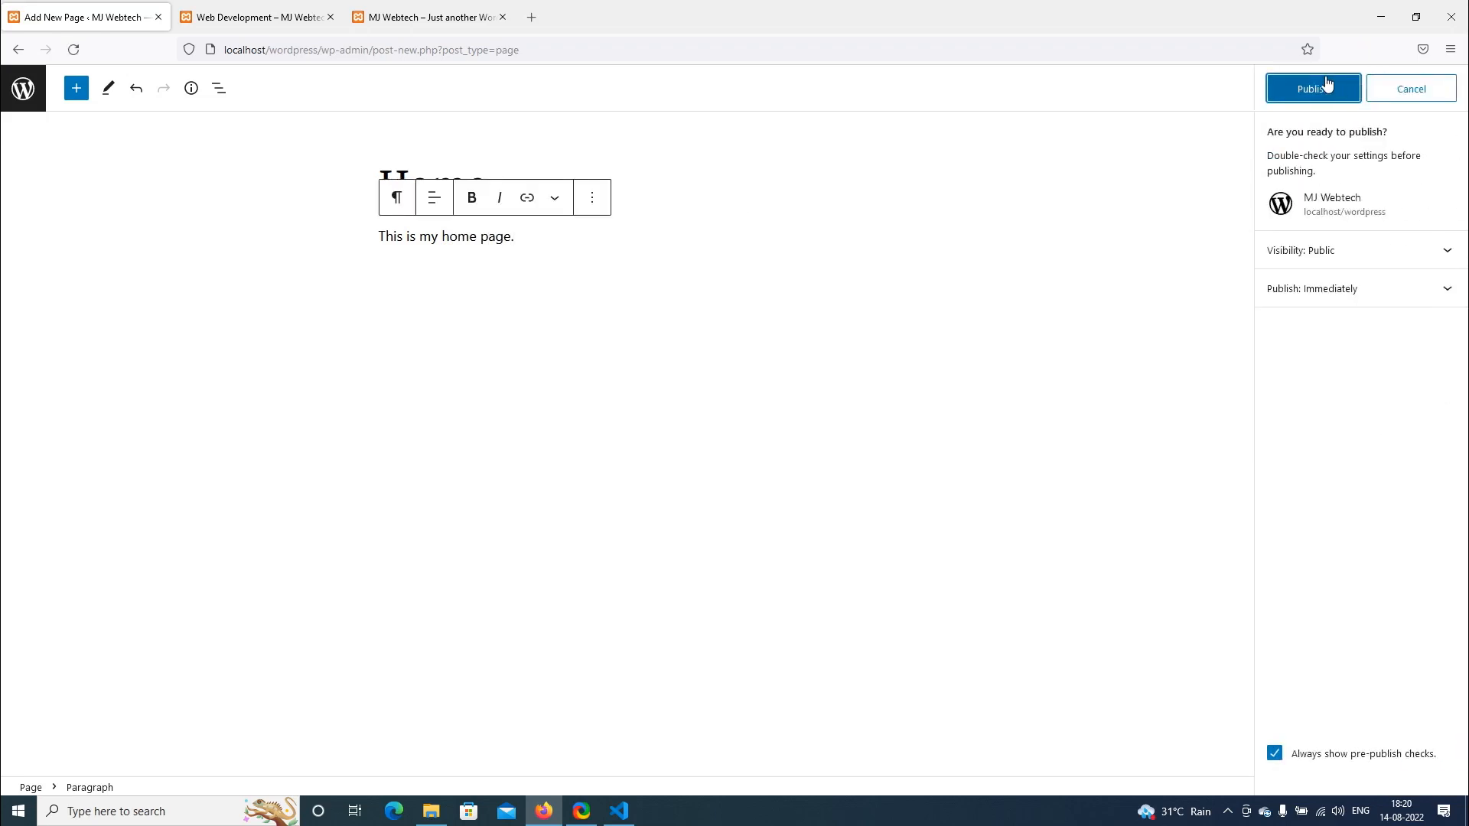
{"action": "left_click", "coordinate": [1341, 89]}
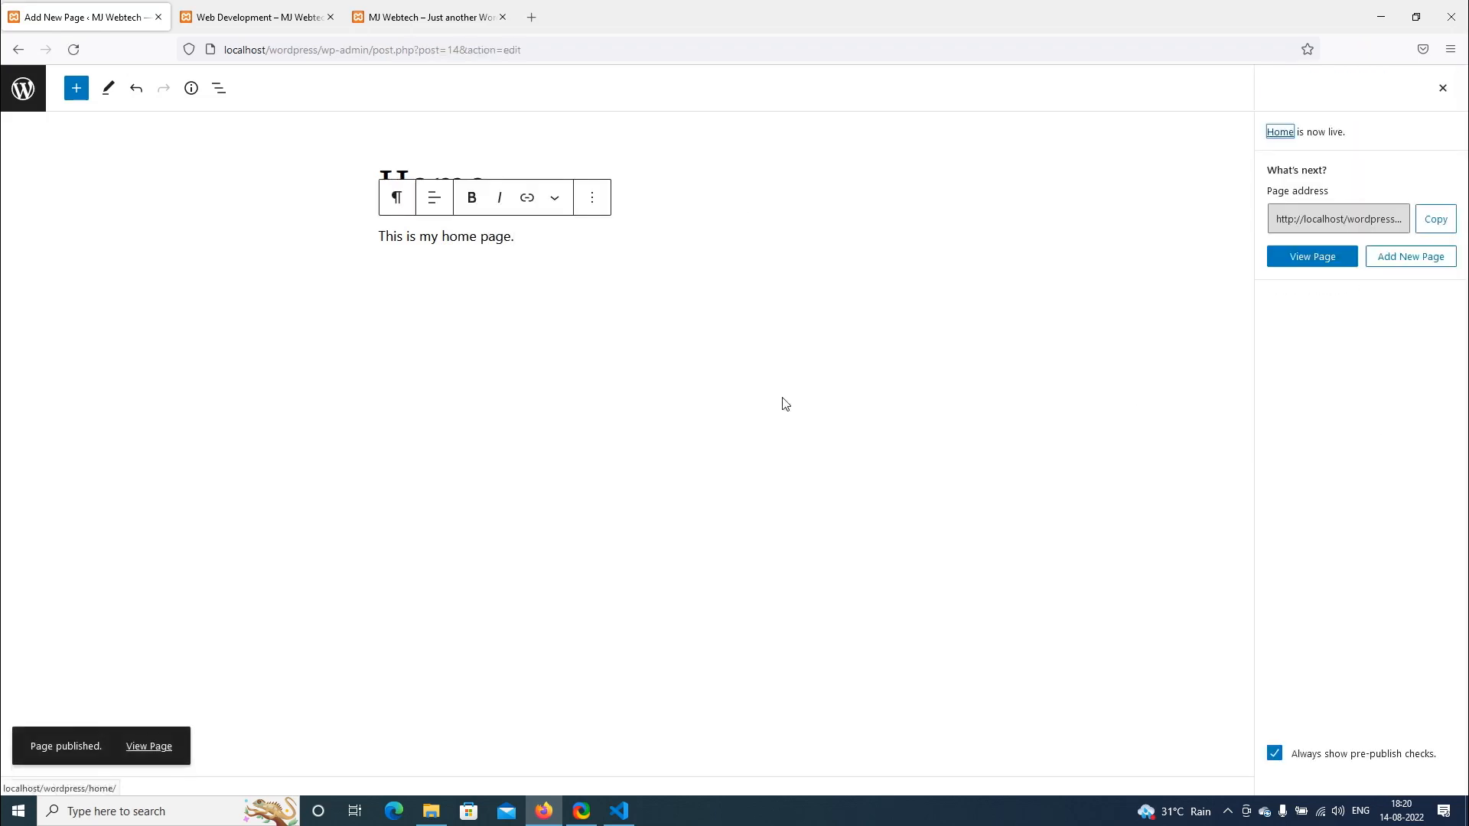
Reload the live site, open the Home page from its navigation and examine the page's title and paragraph
{"action": "left_click", "coordinate": [410, 17]}
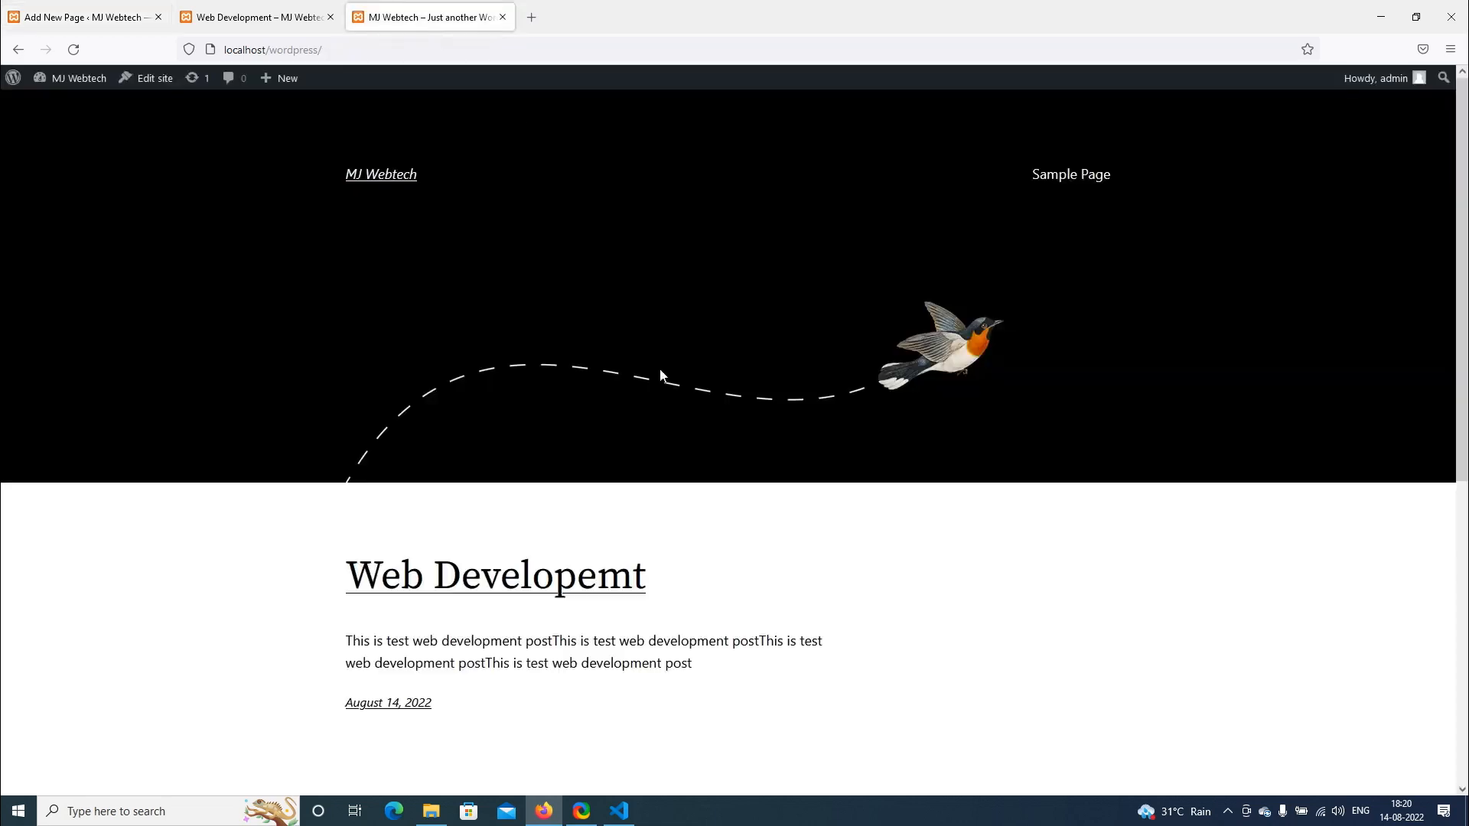
{"action": "right_click", "coordinate": [179, 580]}
{"action": "left_click", "coordinate": [257, 595]}
{"action": "left_click", "coordinate": [998, 178]}
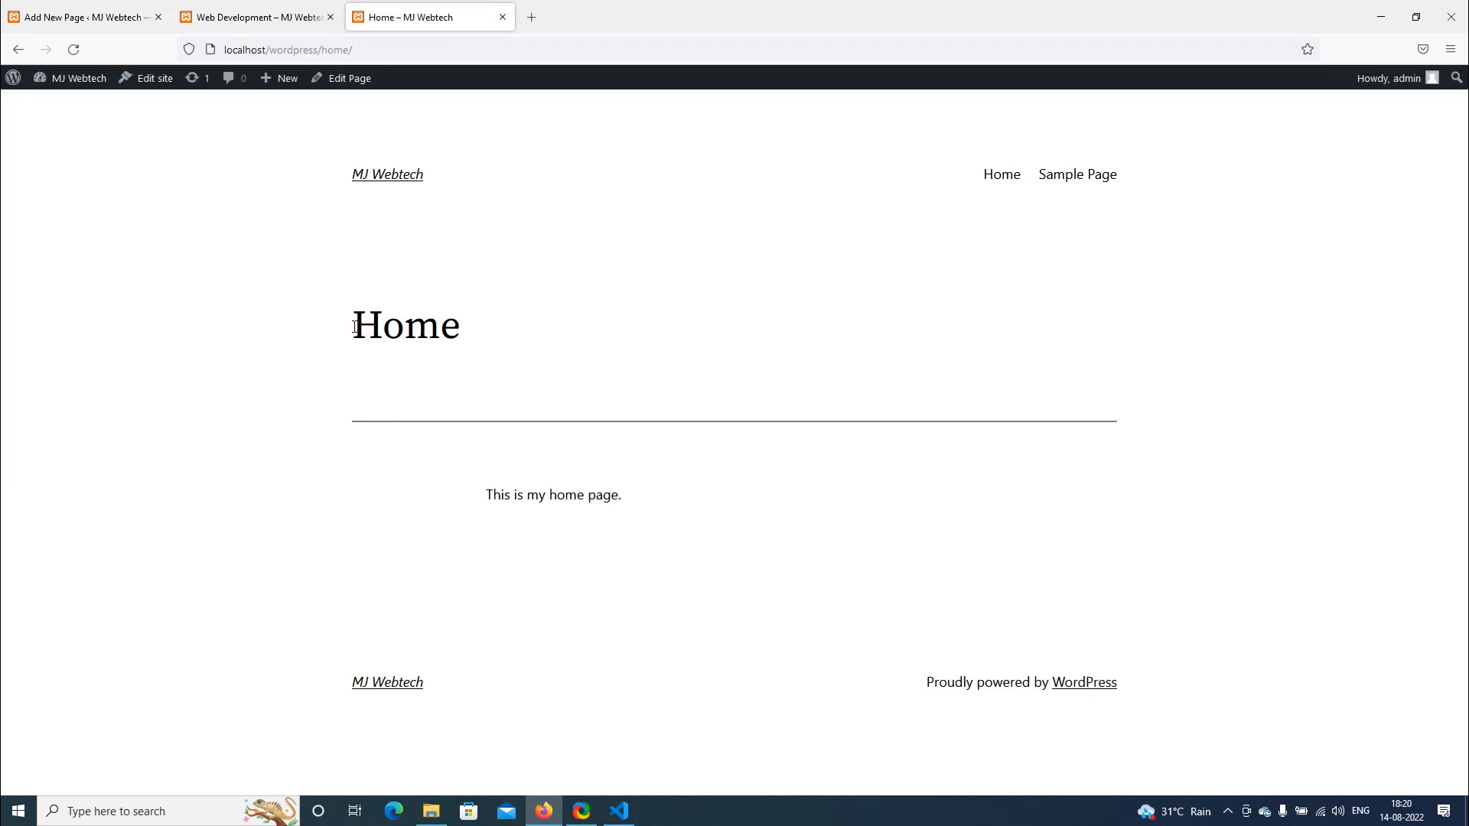
{"action": "left_click_drag", "start_coordinate": [353, 327], "coordinate": [457, 327]}
{"action": "left_click_drag", "start_coordinate": [482, 497], "coordinate": [631, 499]}
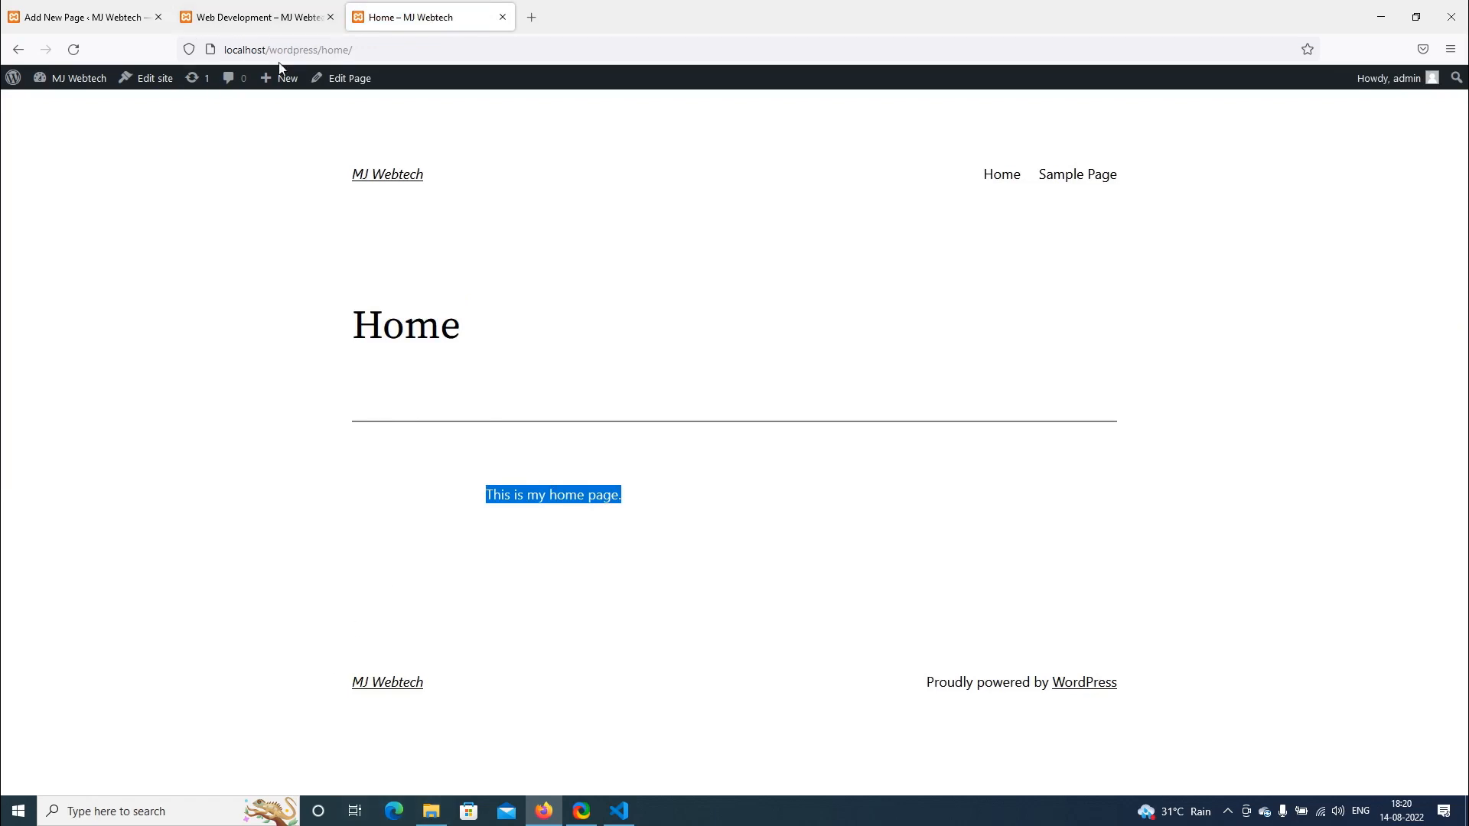
Return to the admin list of pages and start another new page titled "About us"
{"action": "left_click", "coordinate": [132, 17]}
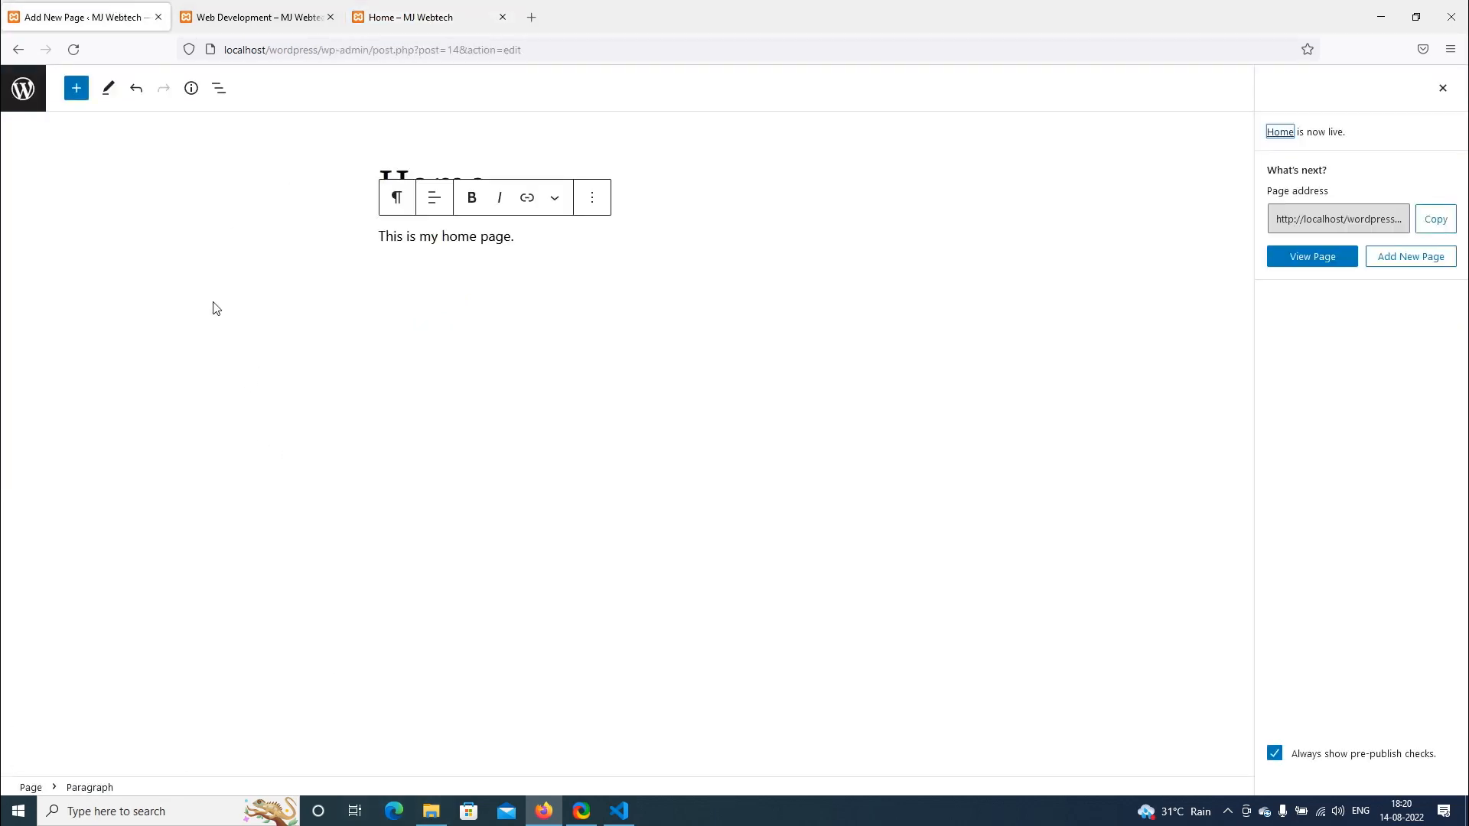
{"action": "left_click", "coordinate": [17, 92]}
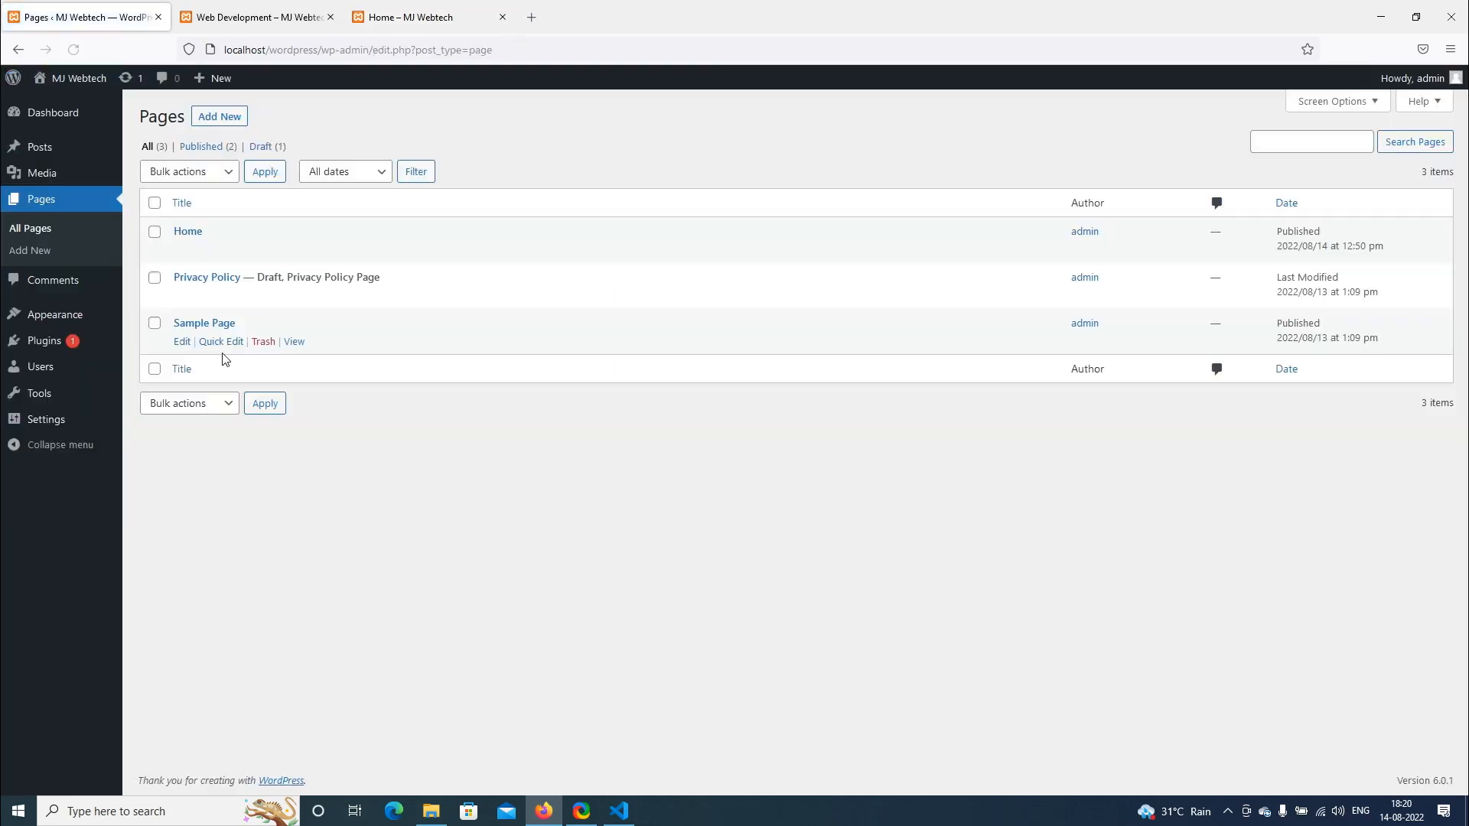
{"action": "left_click", "coordinate": [218, 119]}
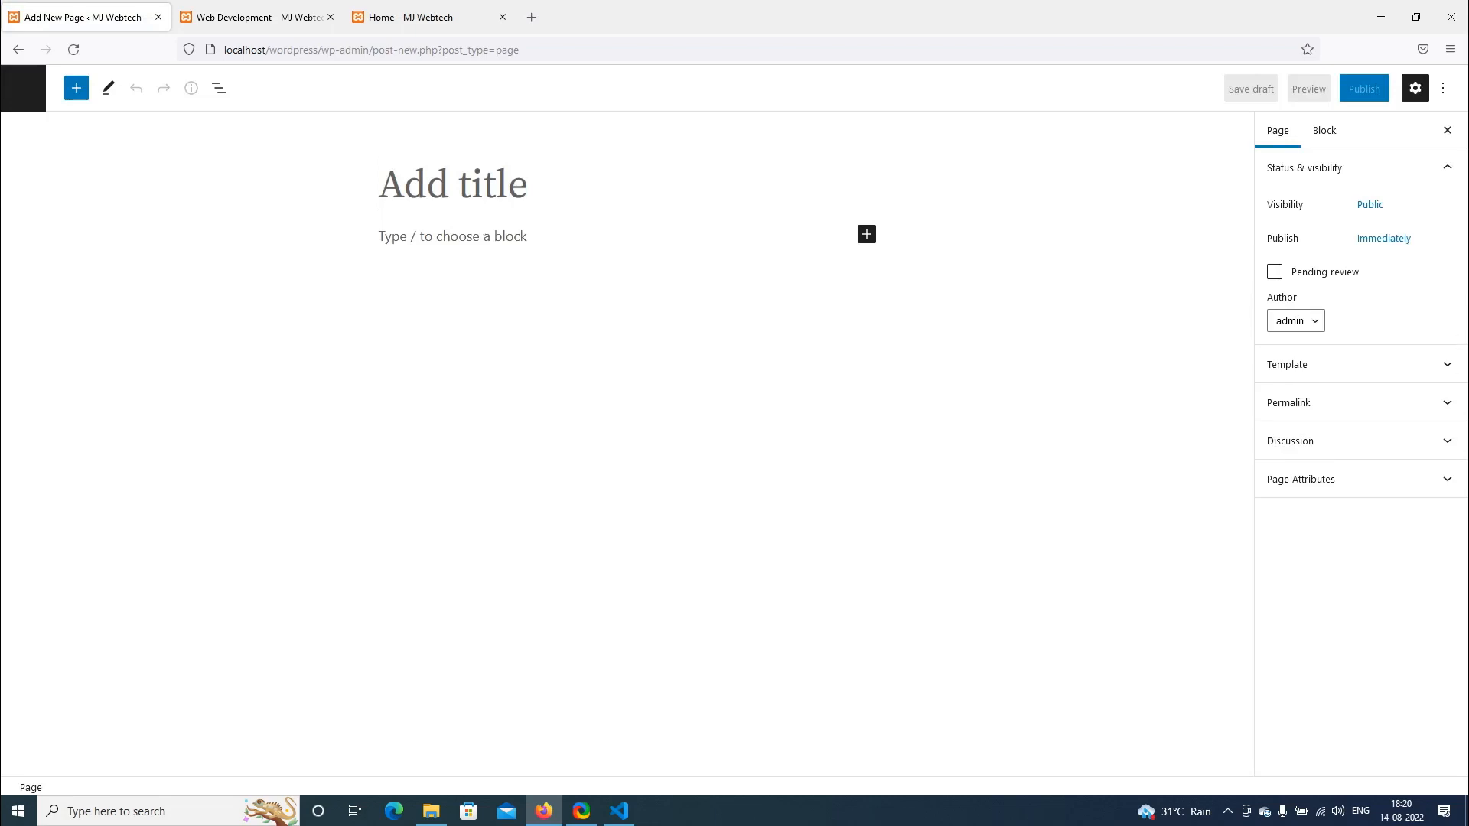
{"action": "type", "text": "About u"}
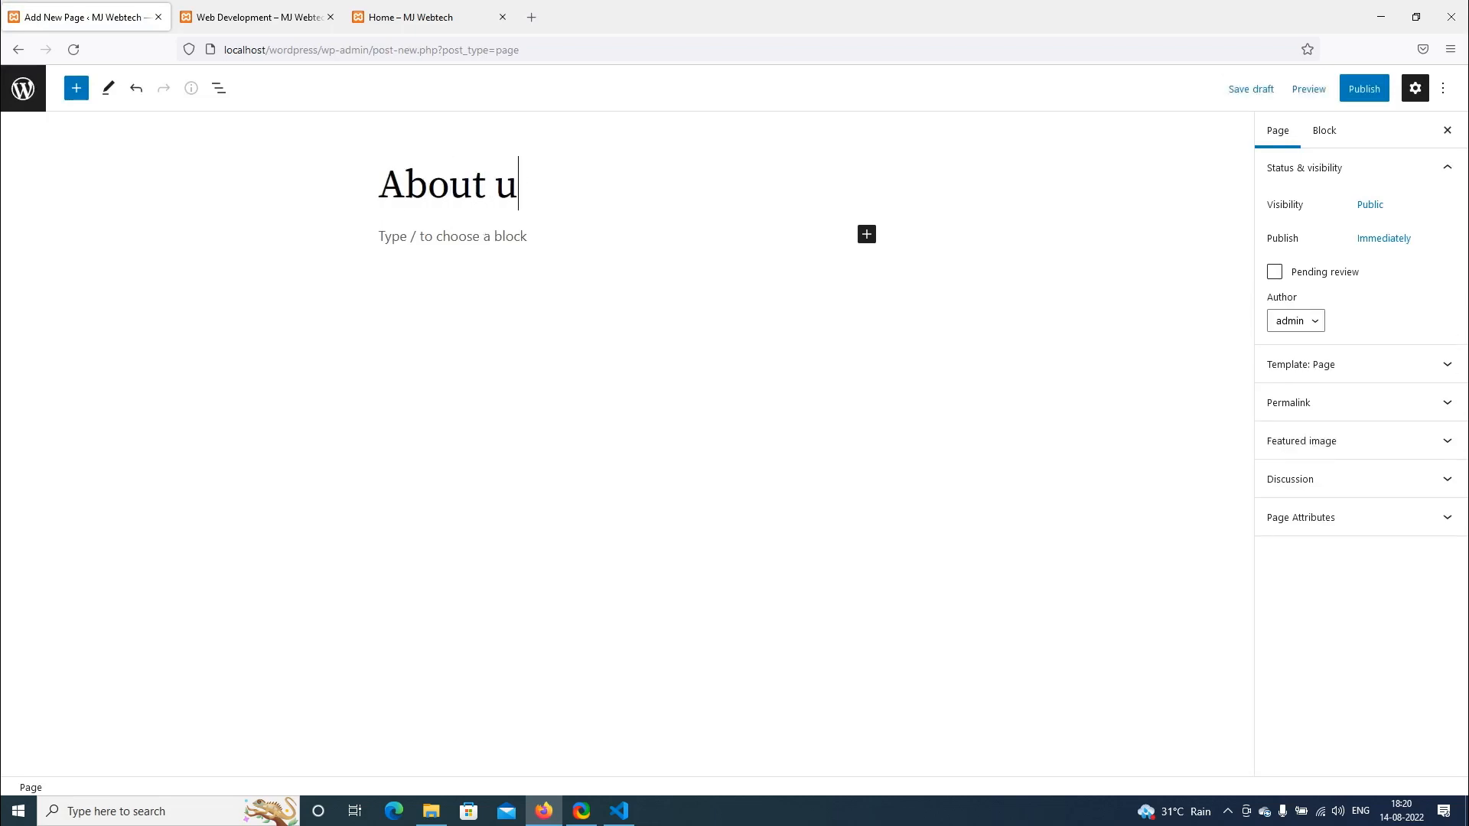
{"action": "type", "text": "s"}
Add the paragraph "I am web developer and i do build website using php programming language" and publish the About us page
{"action": "left_click", "coordinate": [532, 236]}
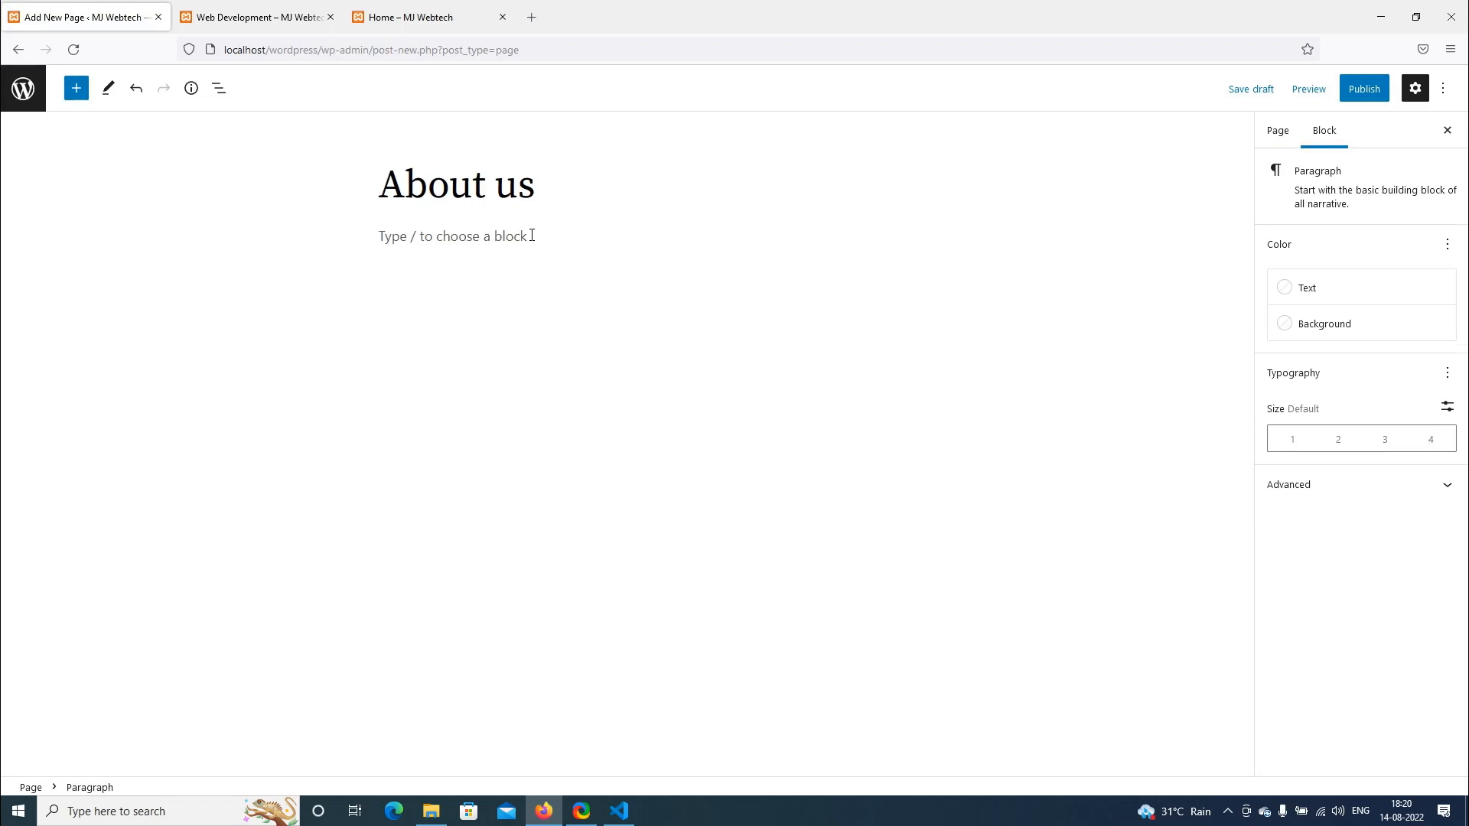
{"action": "type", "text": "I am web developer and i do build web"}
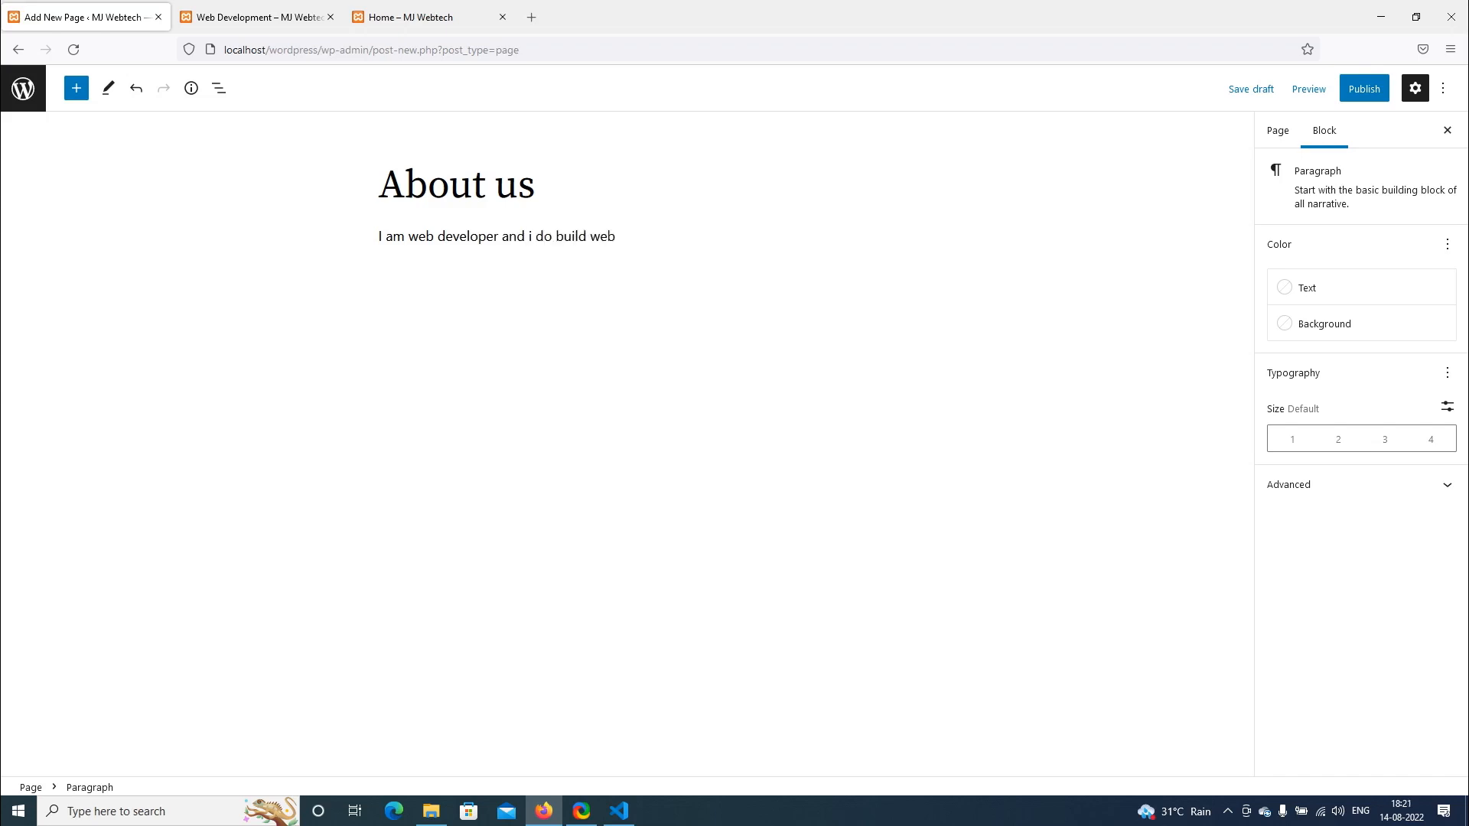
{"action": "type", "text": "site using php framewrok"}
{"action": "double_click", "coordinate": [738, 238]}
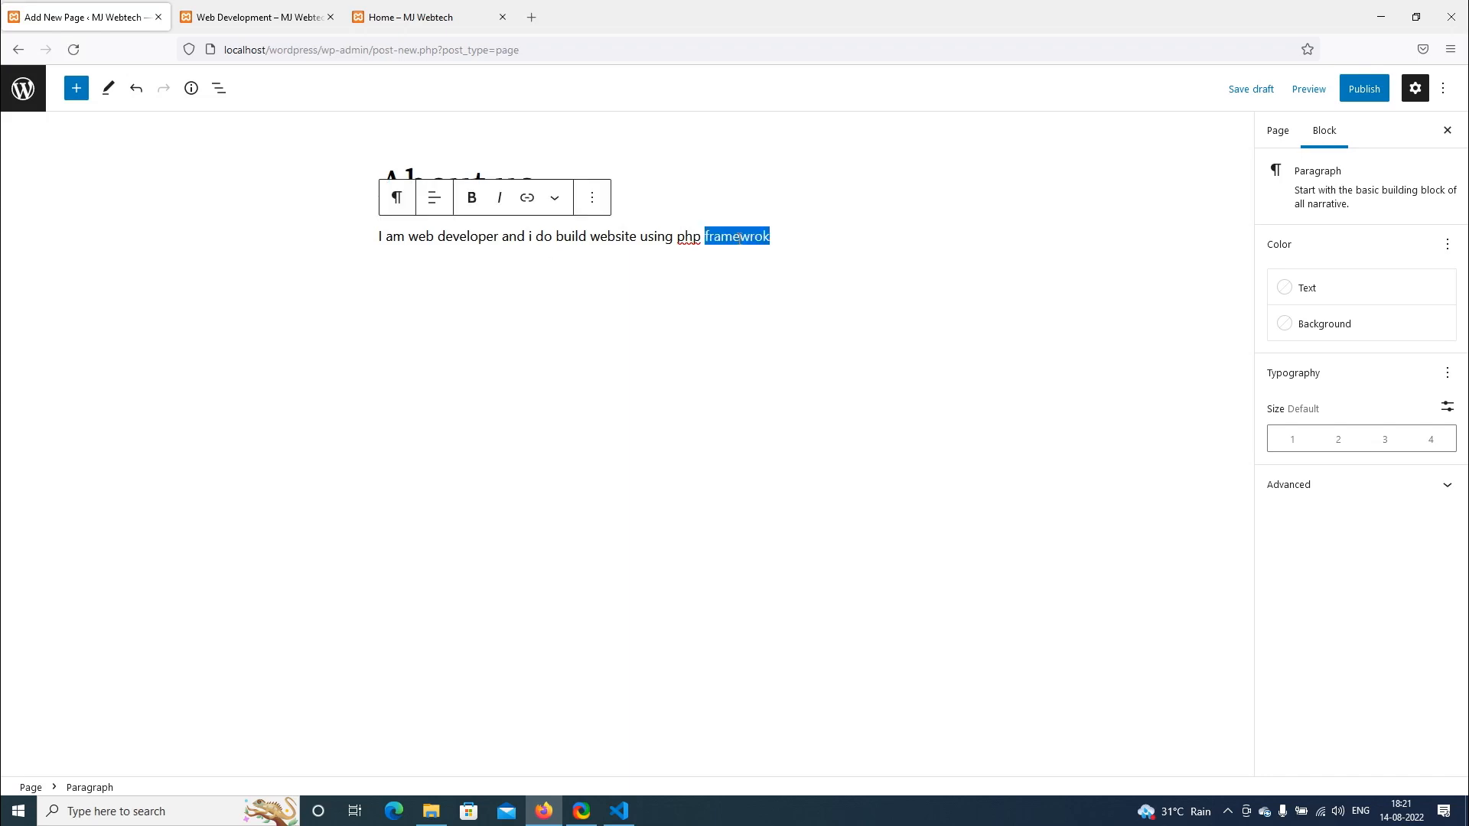
{"action": "type", "text": "pro"}
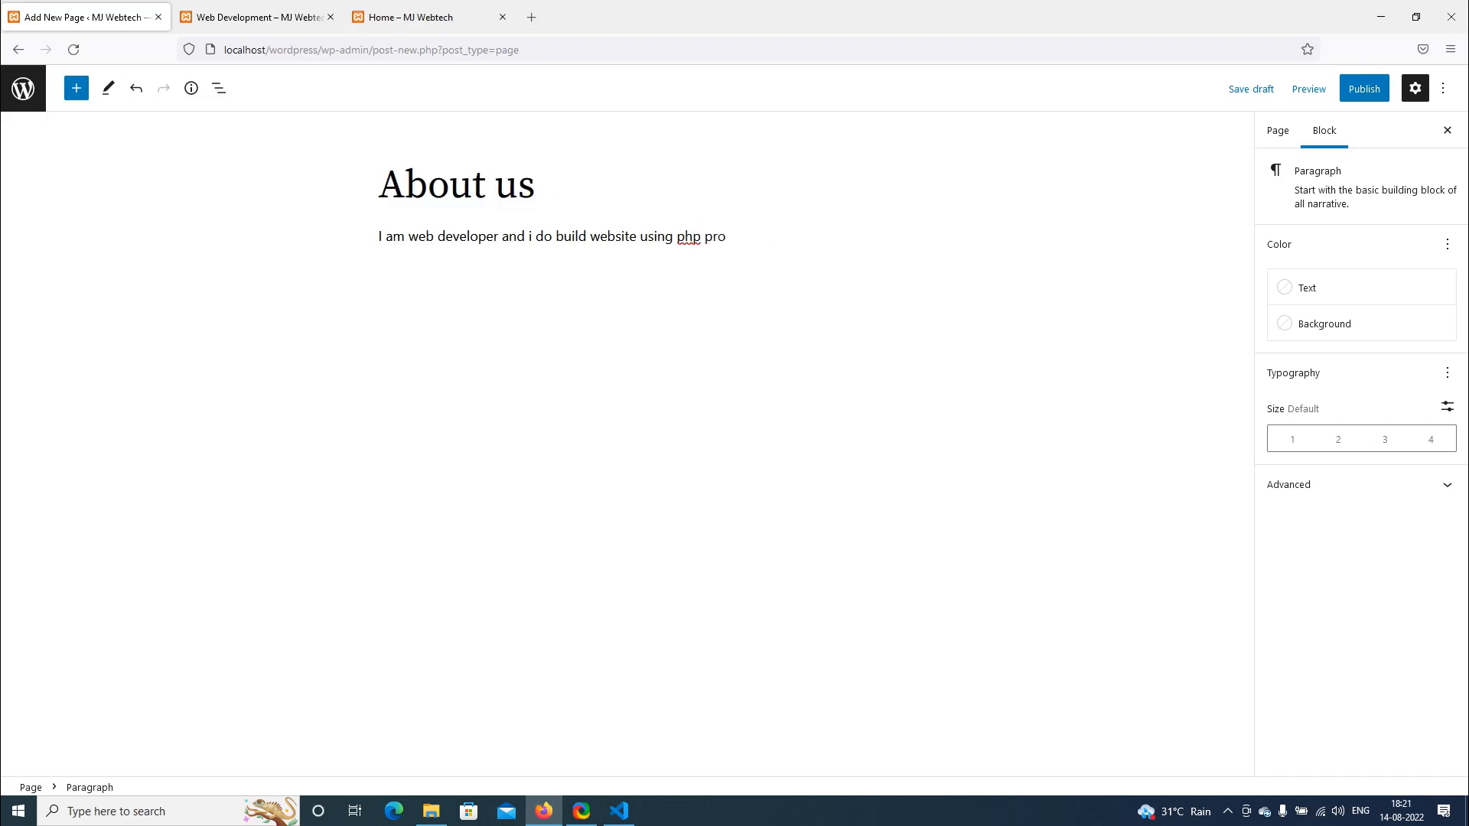
{"action": "type", "text": "gramming language"}
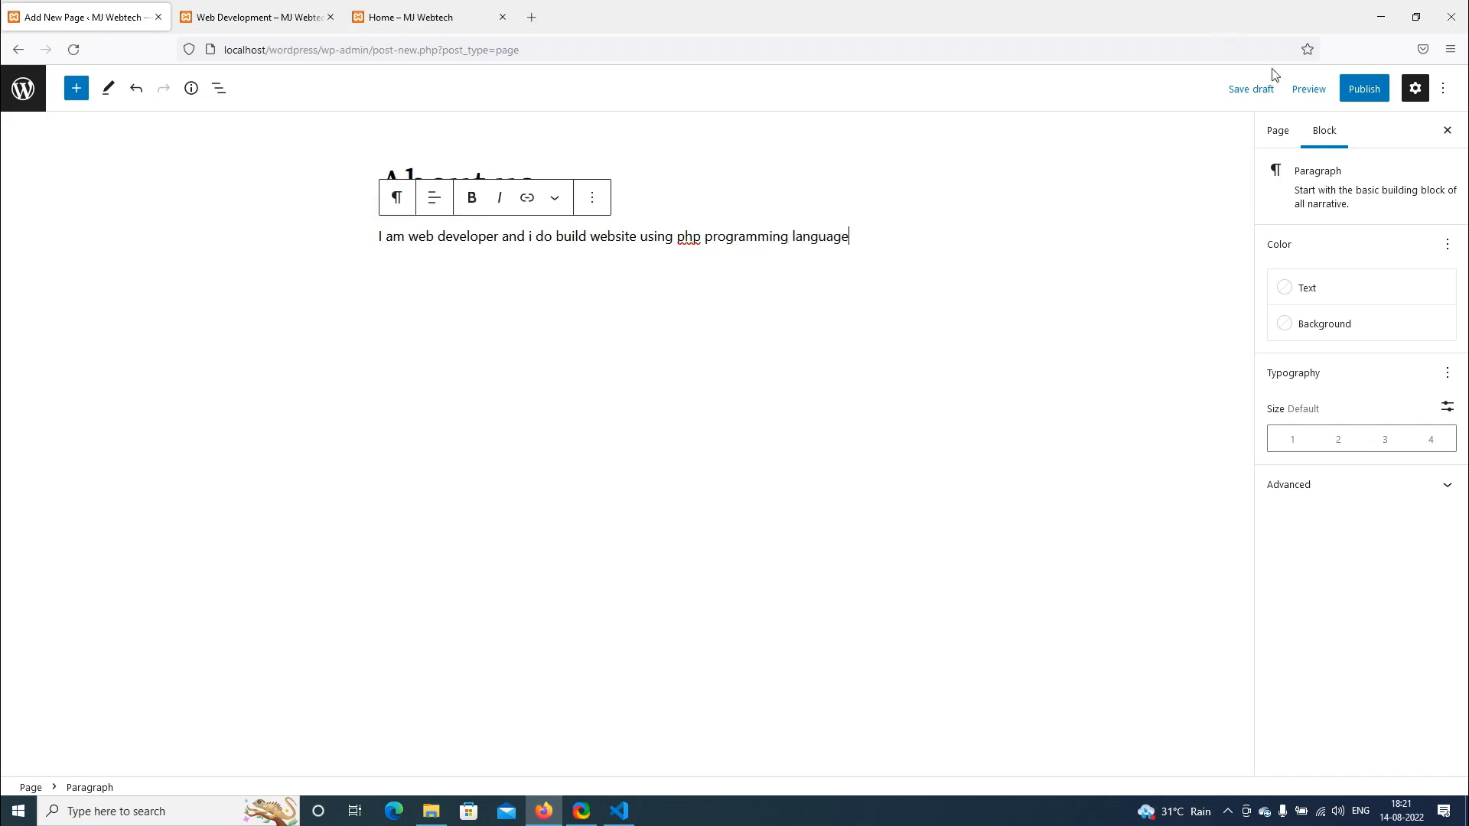
{"action": "left_click", "coordinate": [1369, 97]}
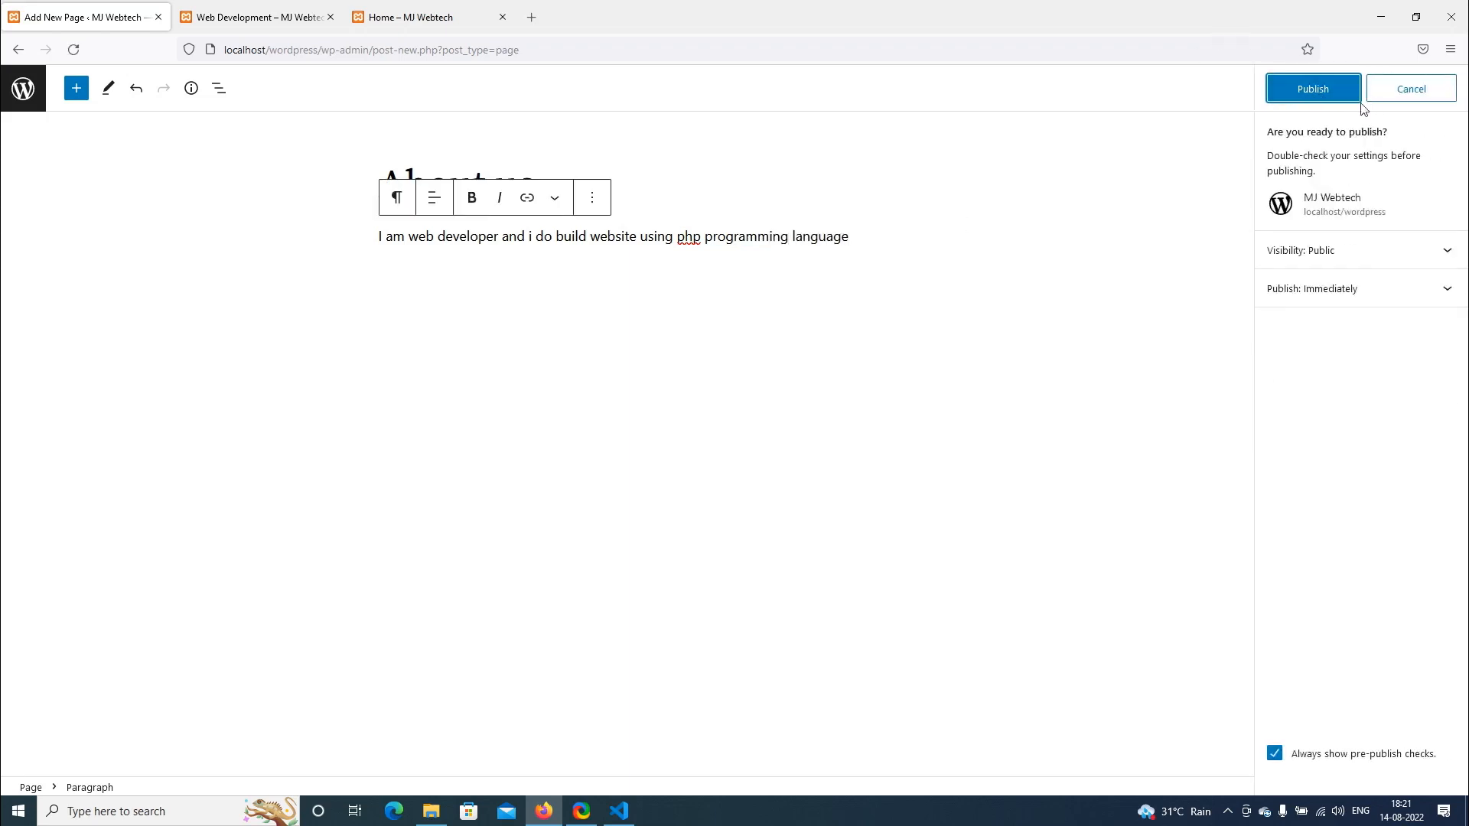
{"action": "left_click", "coordinate": [1325, 95]}
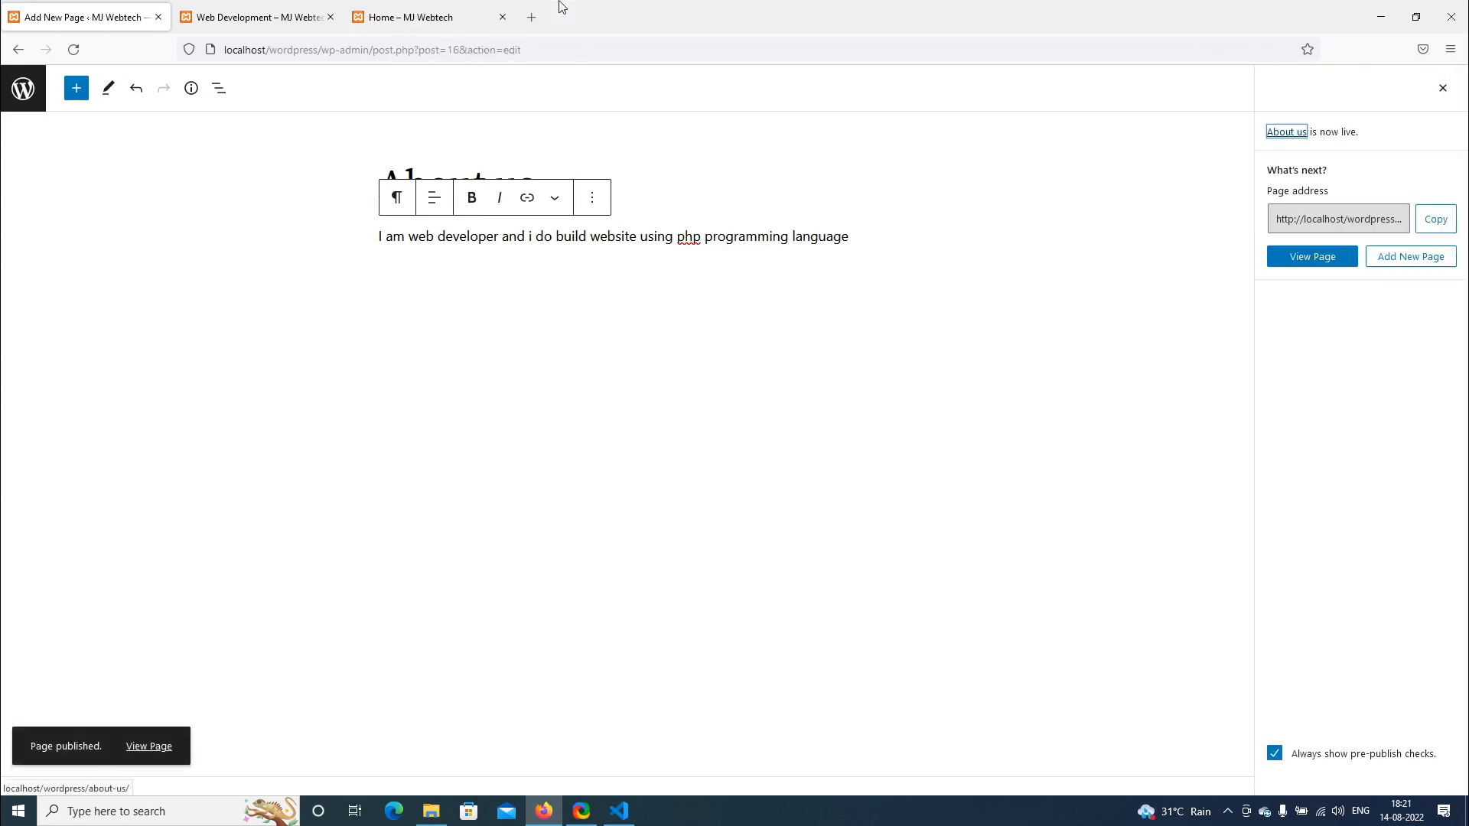
Reload the live Home page and open the About us page from the site navigation
{"action": "left_click", "coordinate": [428, 17]}
{"action": "right_click", "coordinate": [230, 364]}
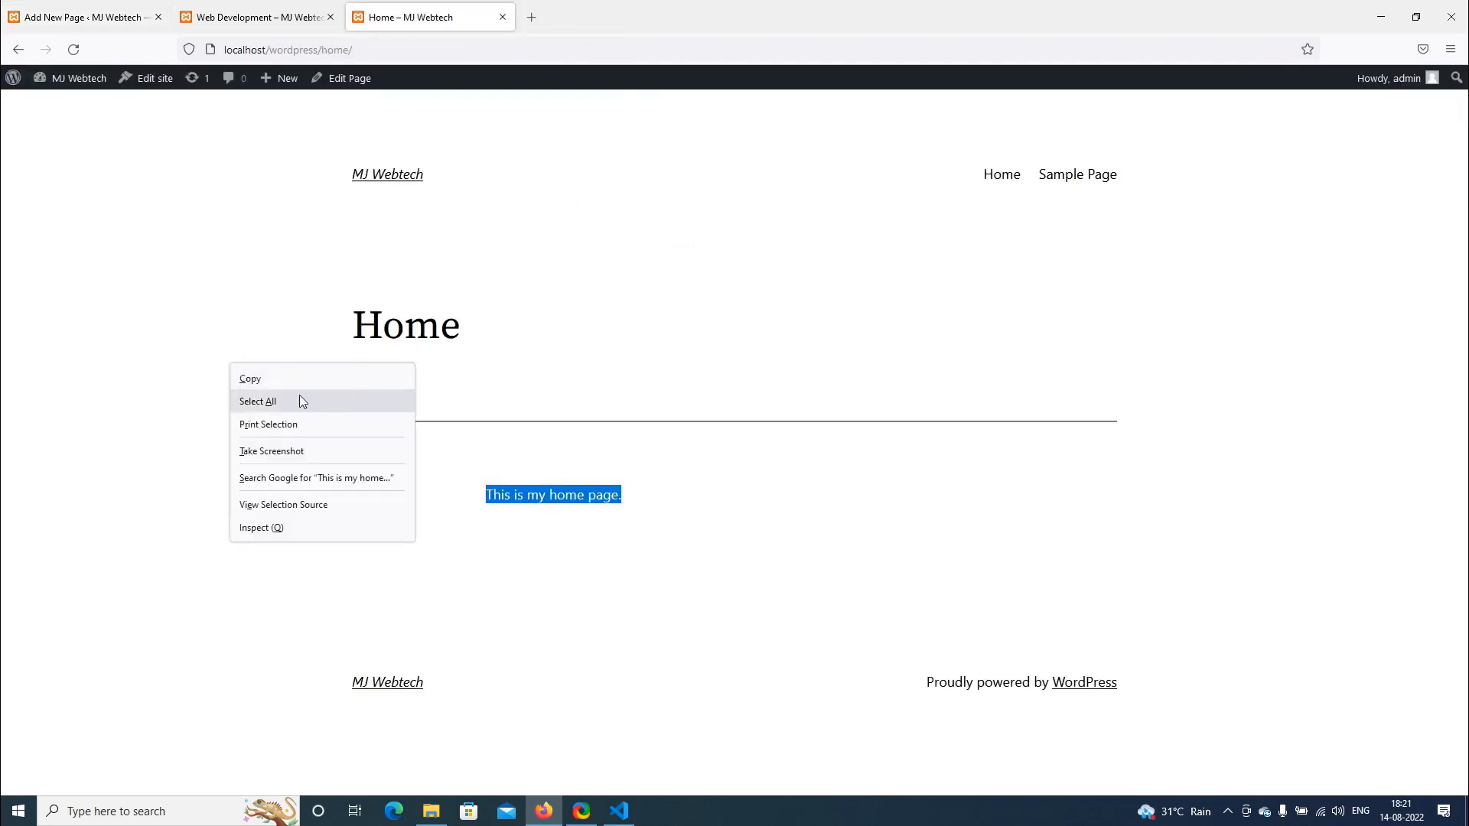
{"action": "left_click", "coordinate": [221, 300]}
{"action": "right_click", "coordinate": [246, 222]}
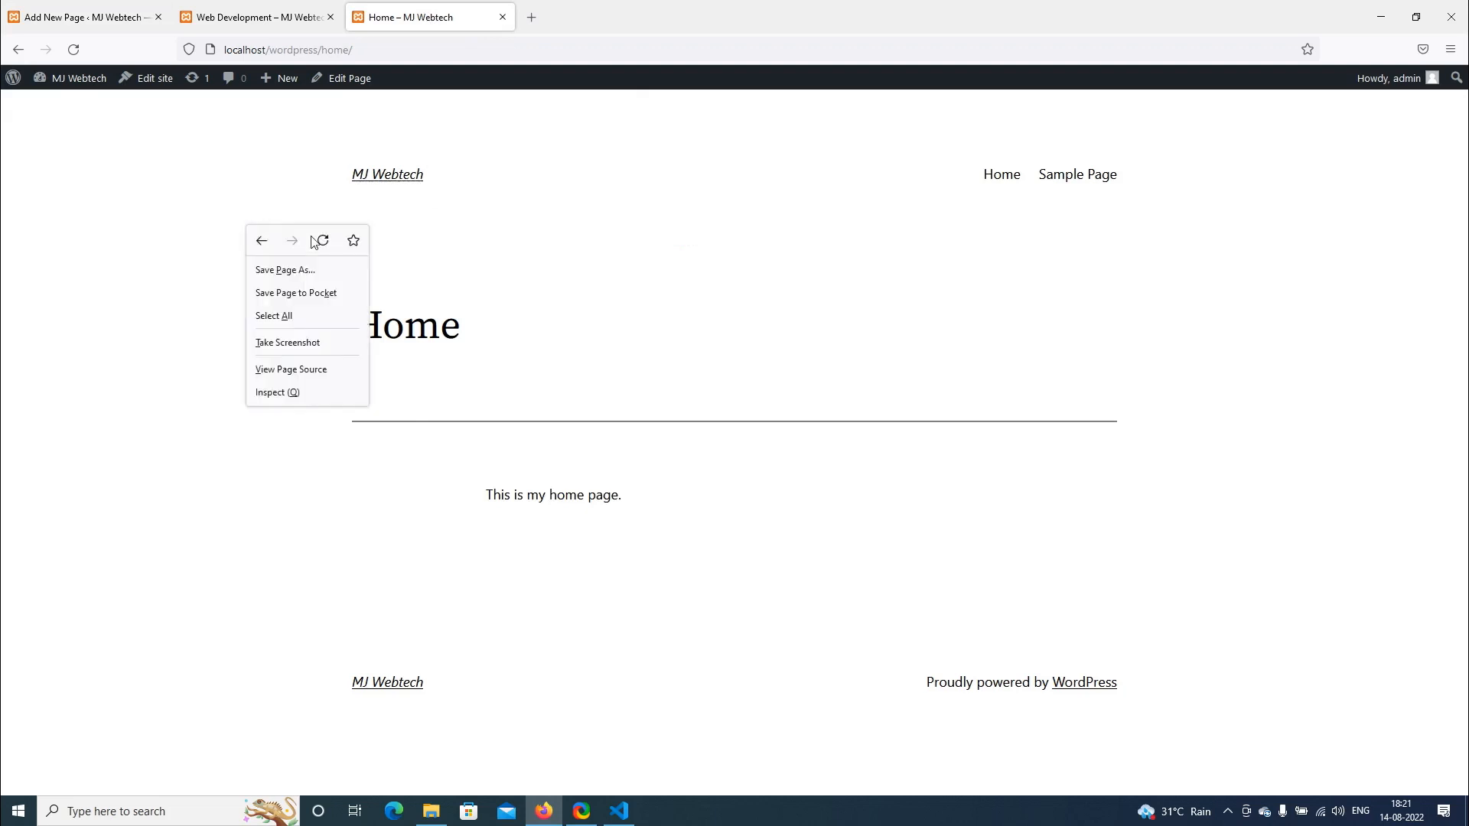
{"action": "left_click", "coordinate": [321, 242]}
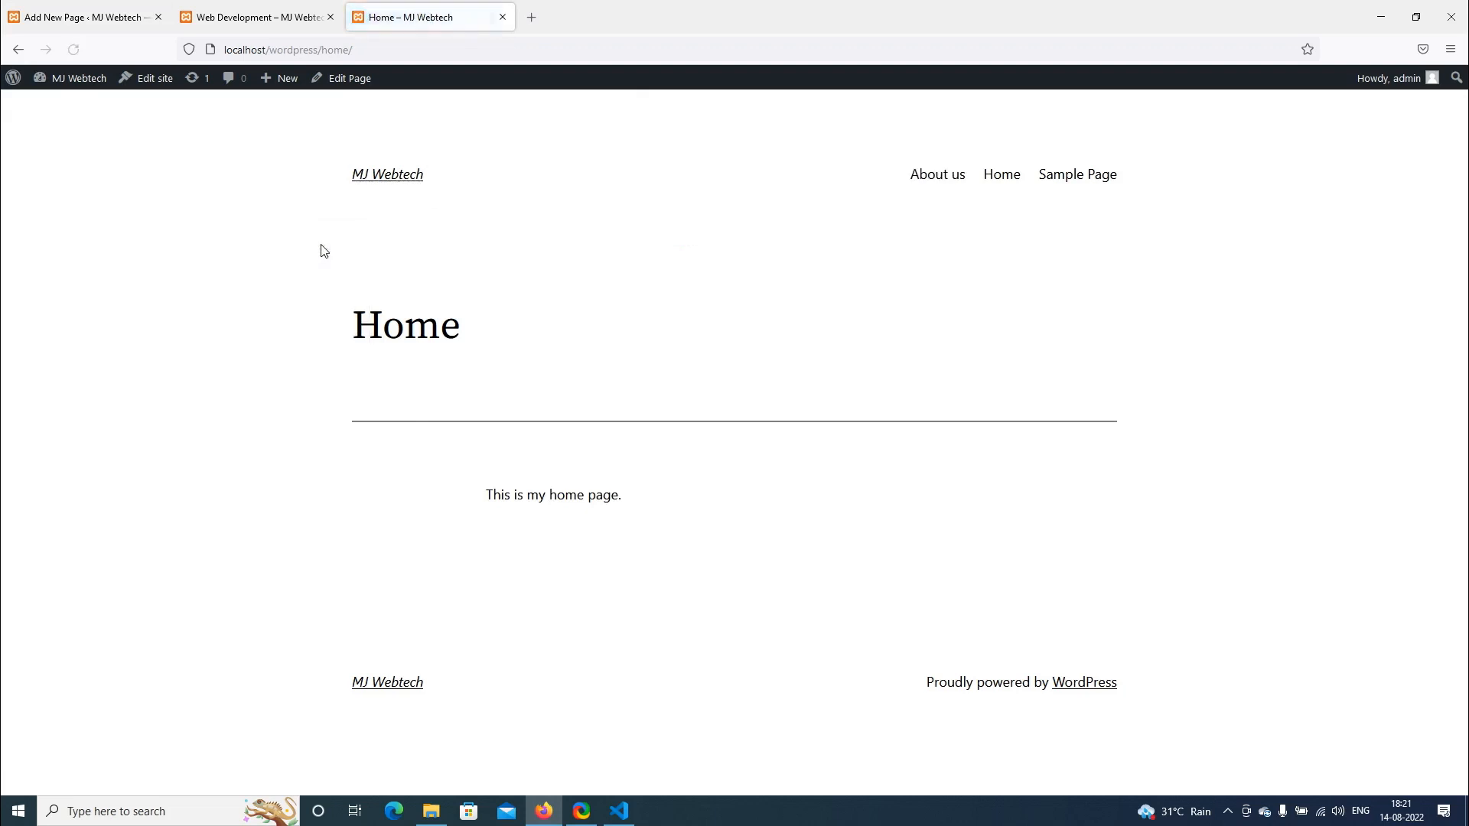
{"action": "left_click", "coordinate": [931, 187]}
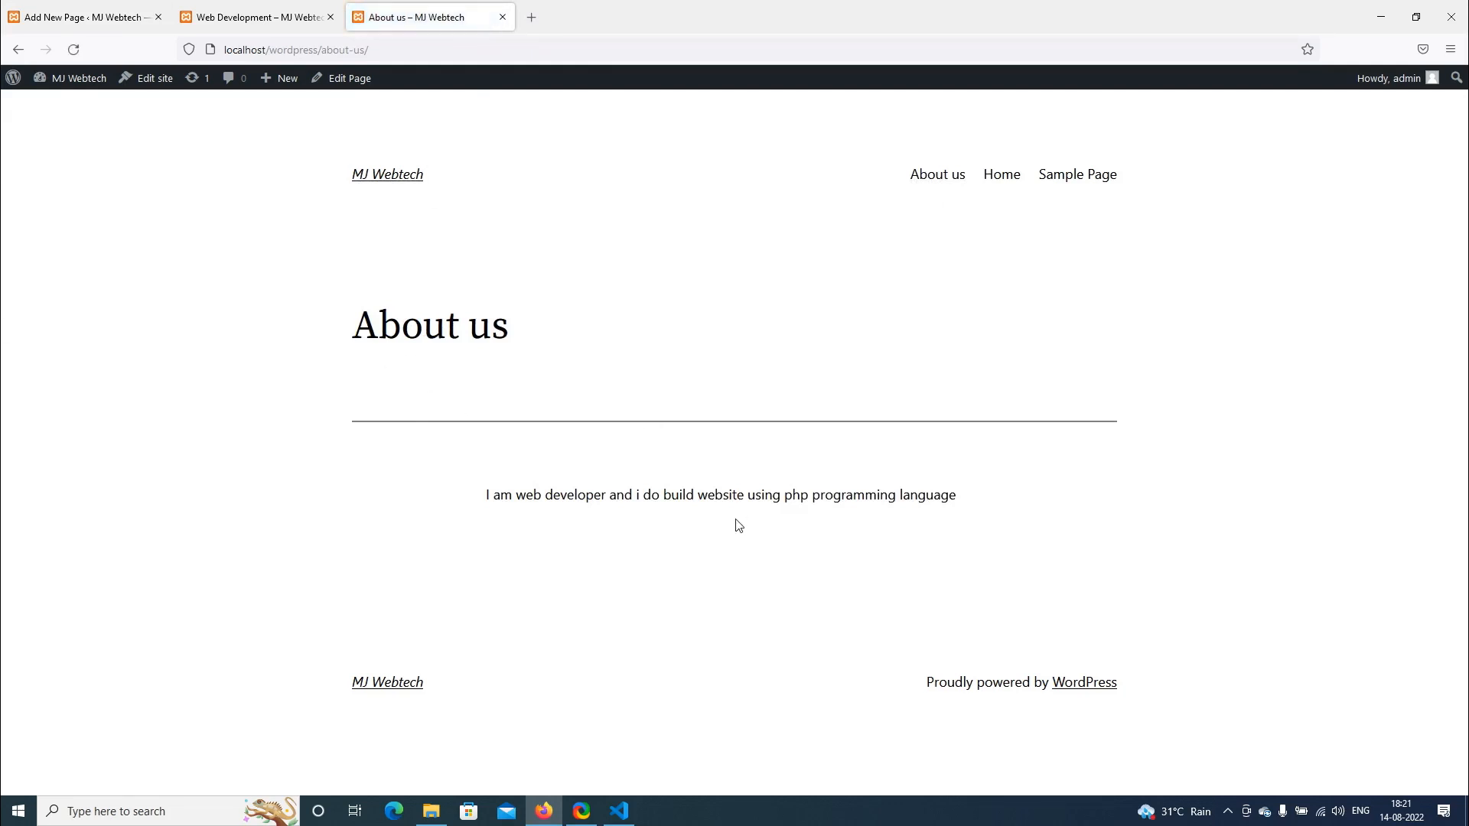
Return to the admin area, review the list of all pages and open the comments list
{"action": "left_click", "coordinate": [108, 8]}
{"action": "left_click", "coordinate": [23, 88]}
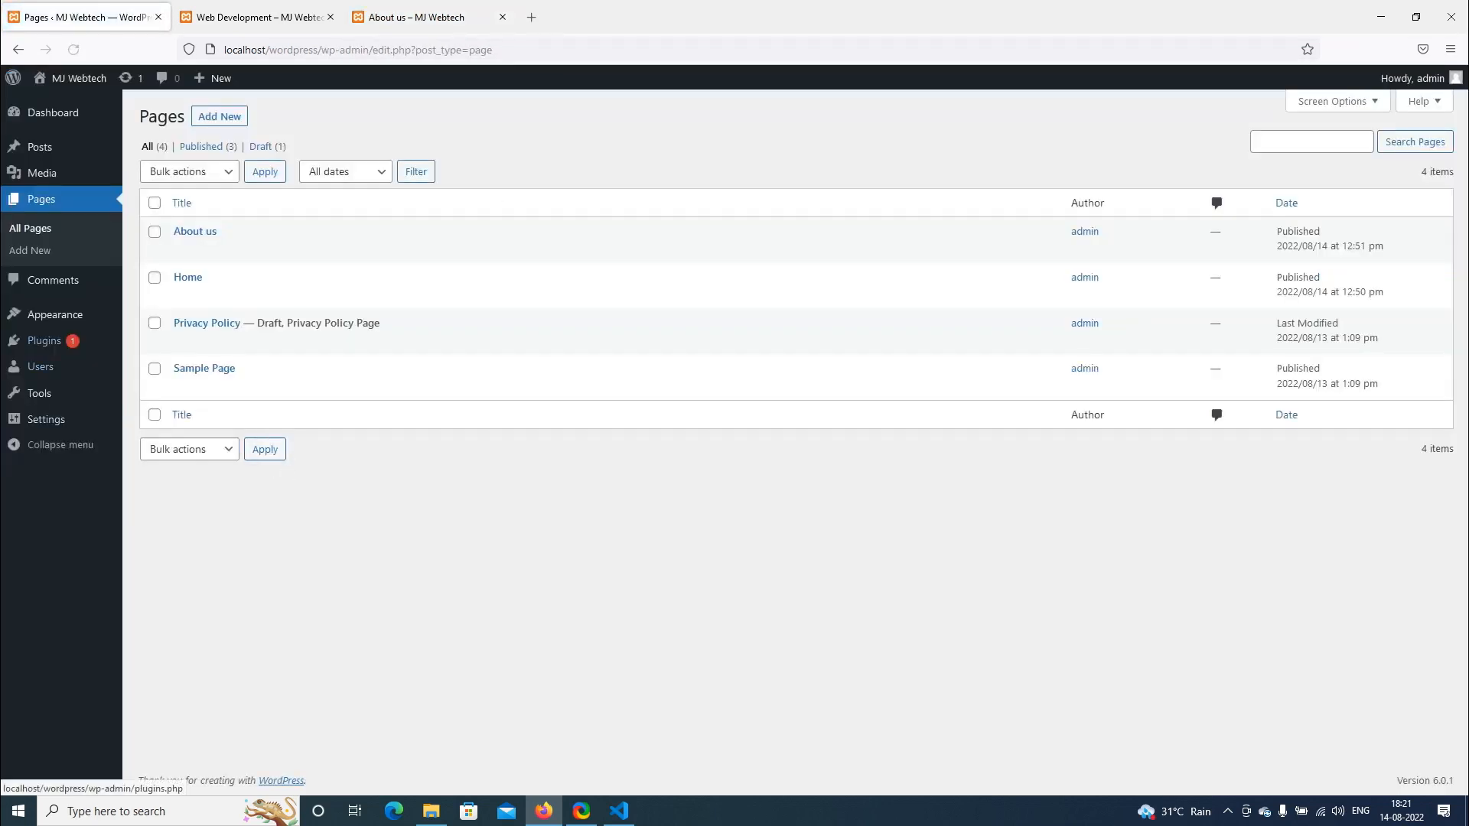
{"action": "left_click", "coordinate": [42, 229]}
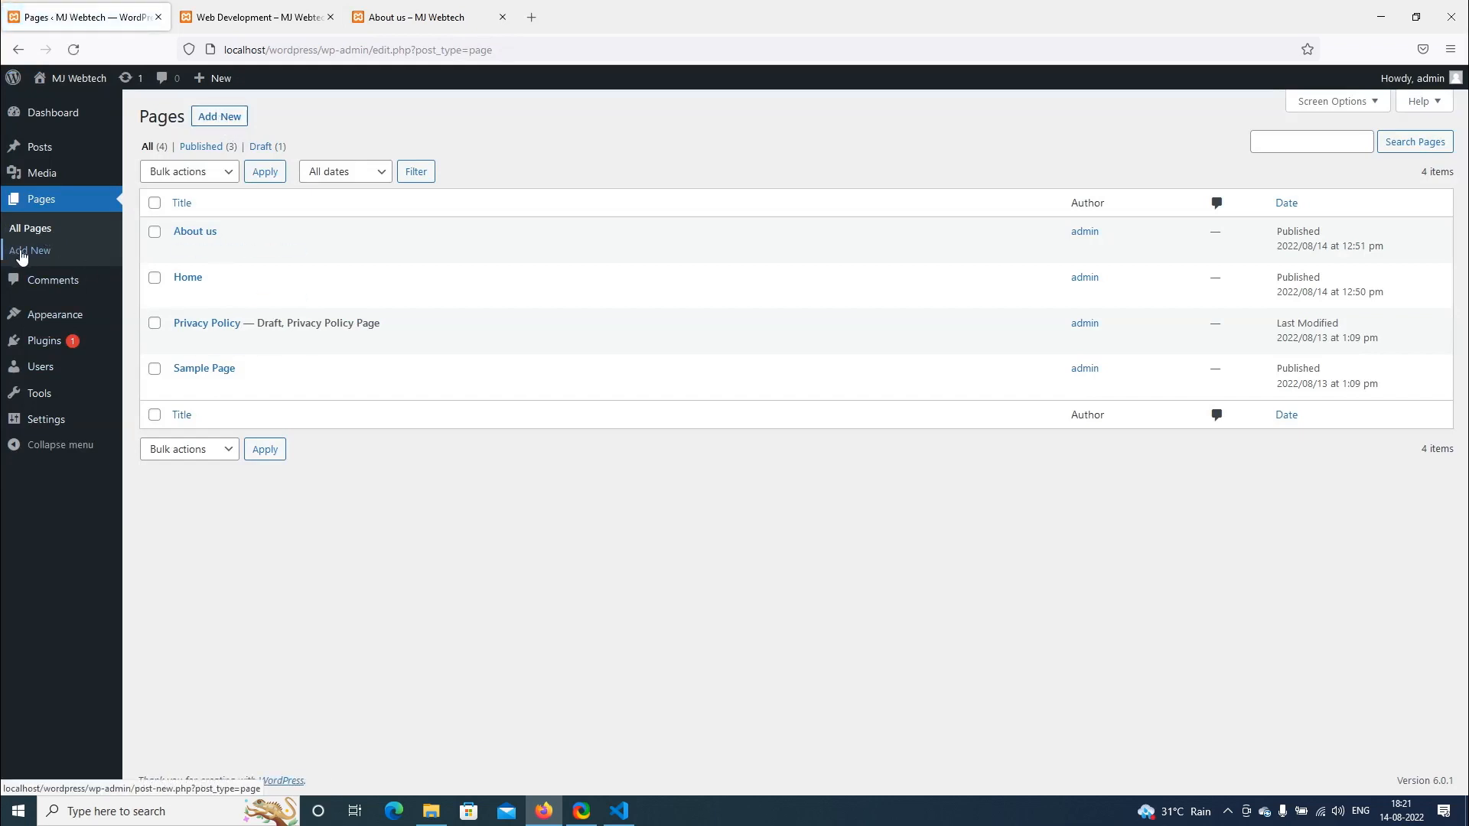
{"action": "mouse_move", "coordinate": [181, 255]}
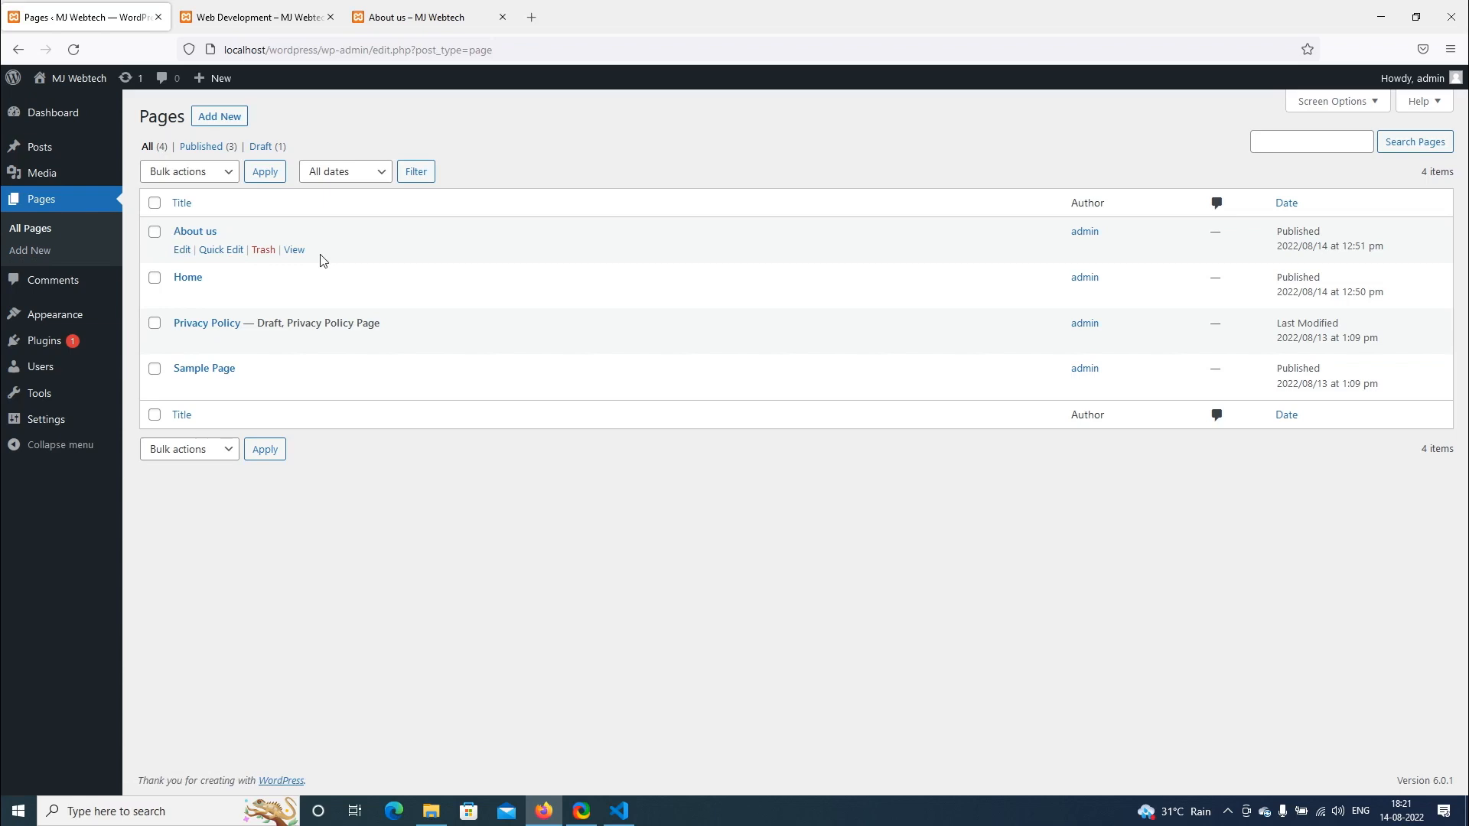
{"action": "left_click", "coordinate": [53, 281]}
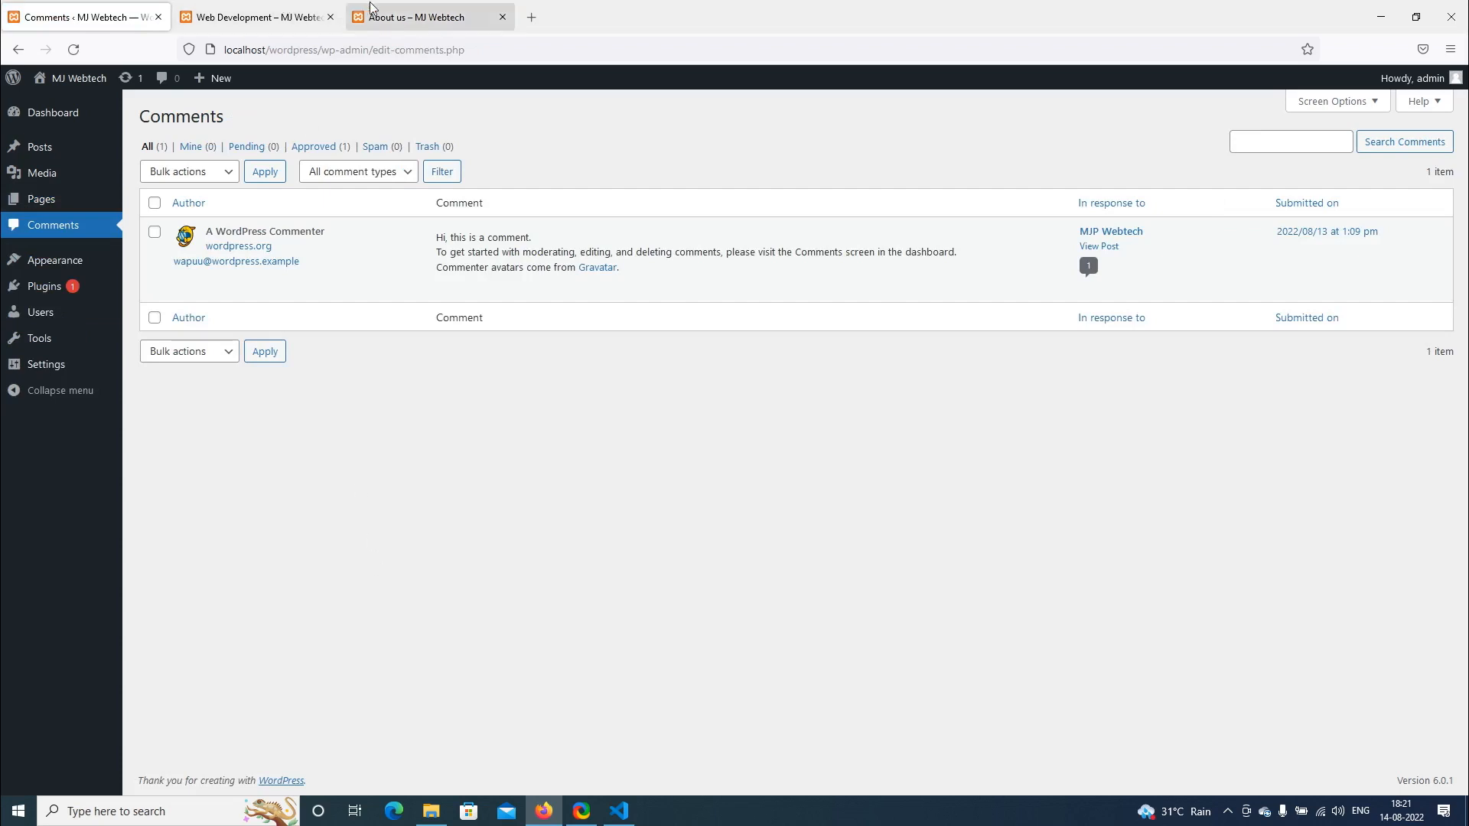
Go to the live site's front page and open the MJP Webtech post at its comments section
{"action": "left_click", "coordinate": [253, 16]}
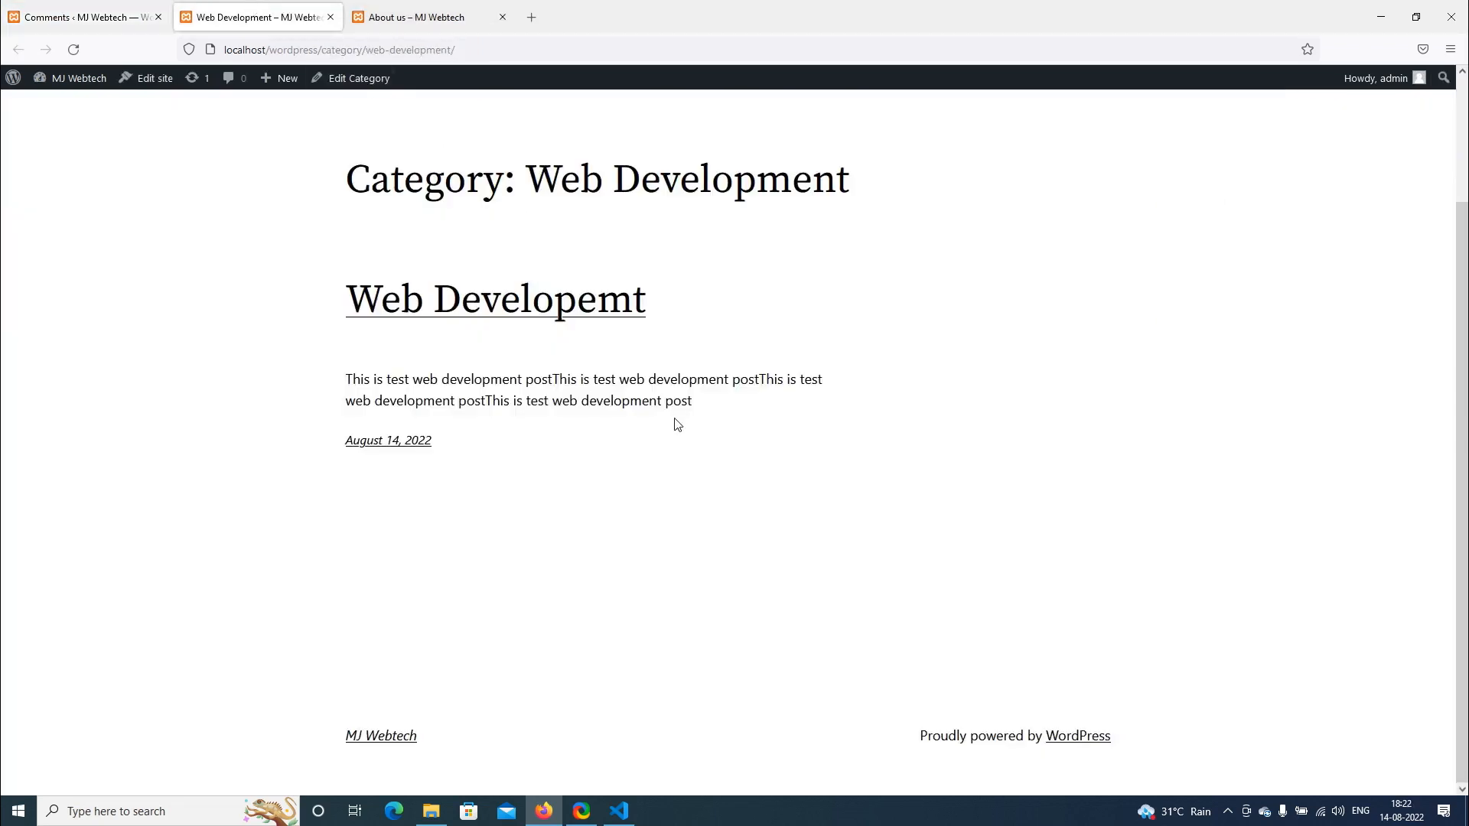
{"action": "scroll", "coordinate": [673, 428], "scroll_direction": "up", "scroll_amount": 2}
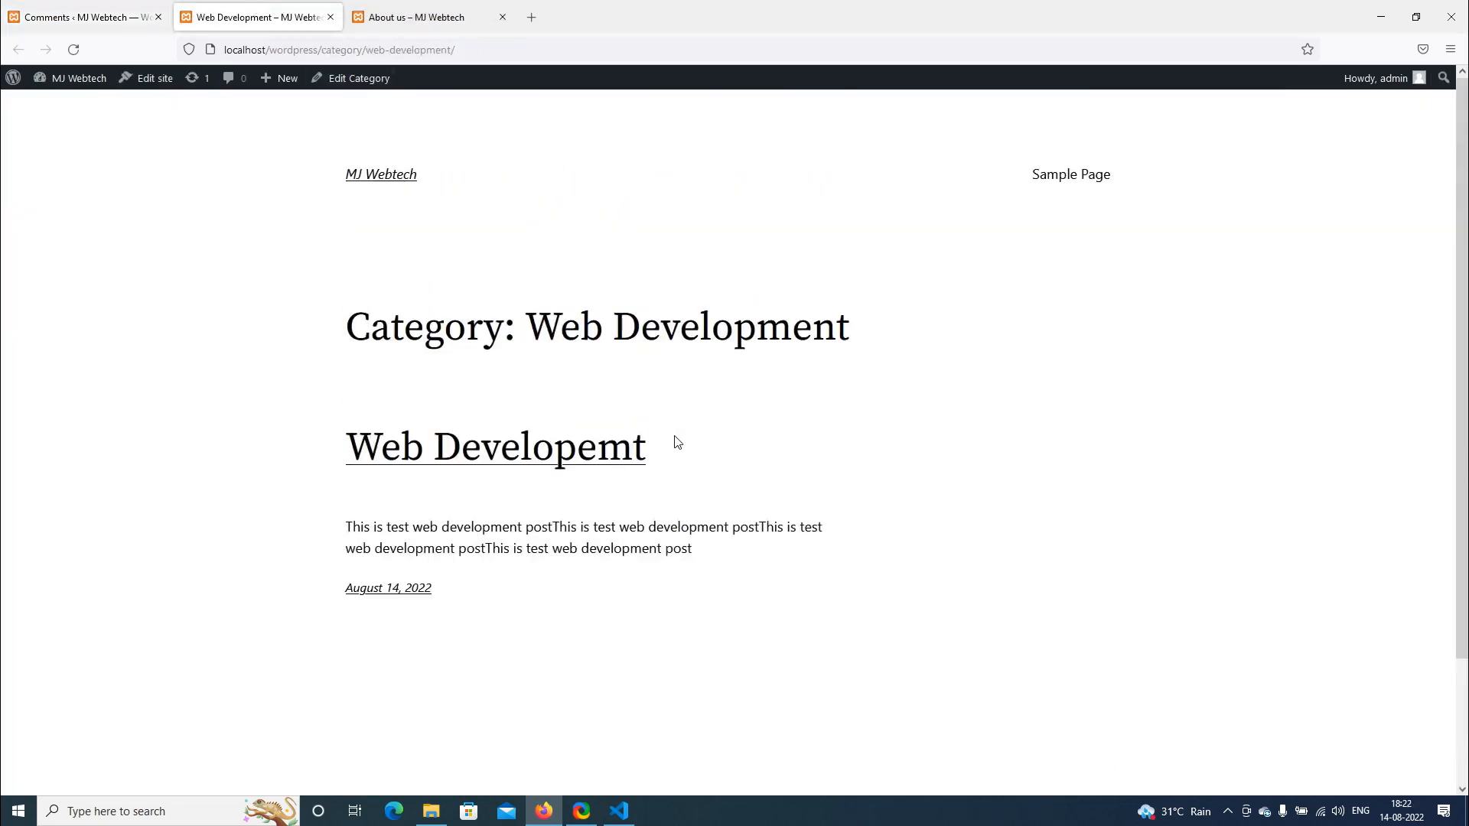
{"action": "left_click", "coordinate": [370, 174]}
{"action": "scroll", "coordinate": [250, 436], "scroll_direction": "down", "scroll_amount": 6}
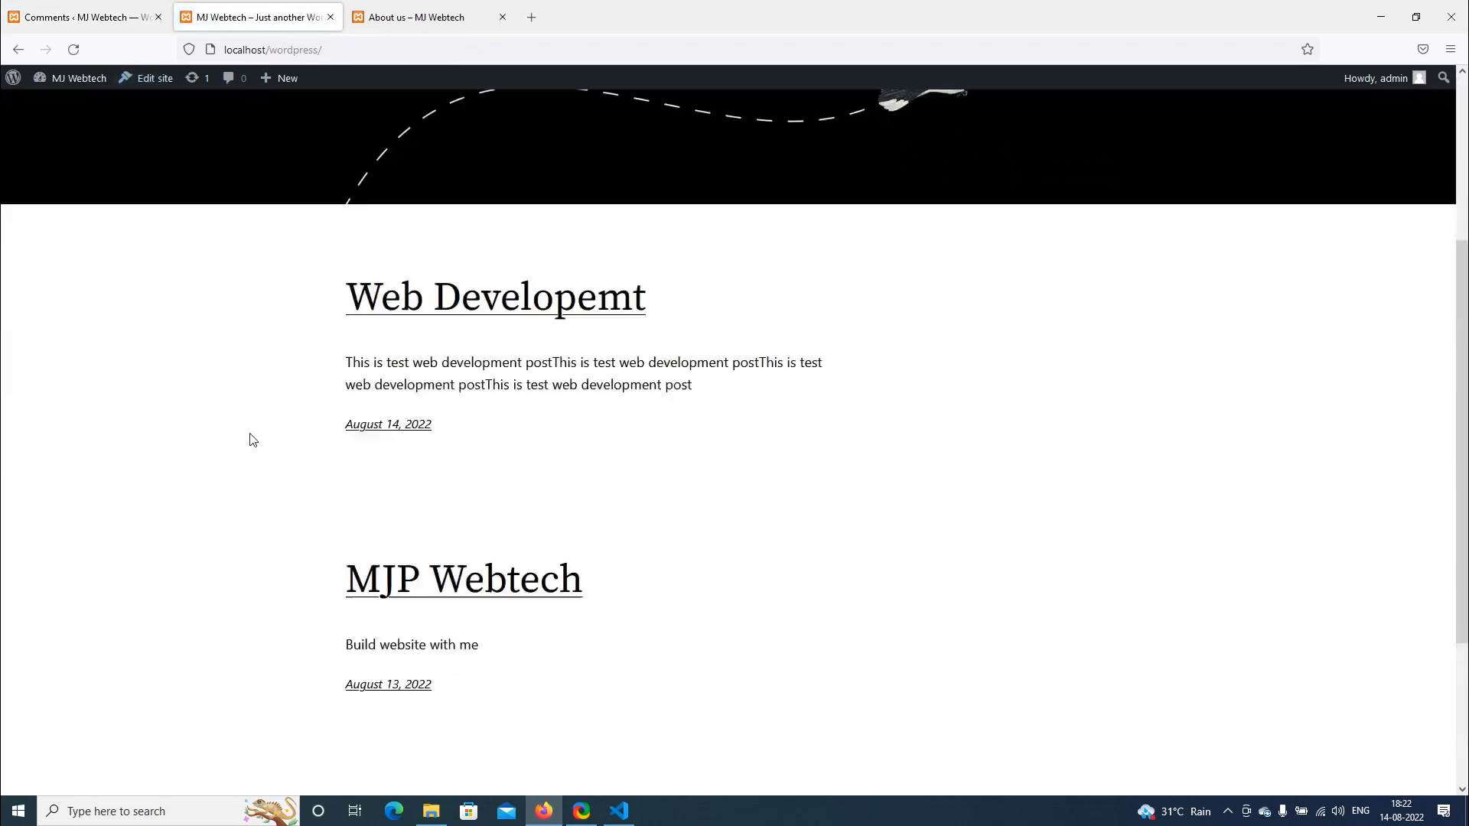
{"action": "scroll", "coordinate": [370, 511], "scroll_direction": "down", "scroll_amount": 1}
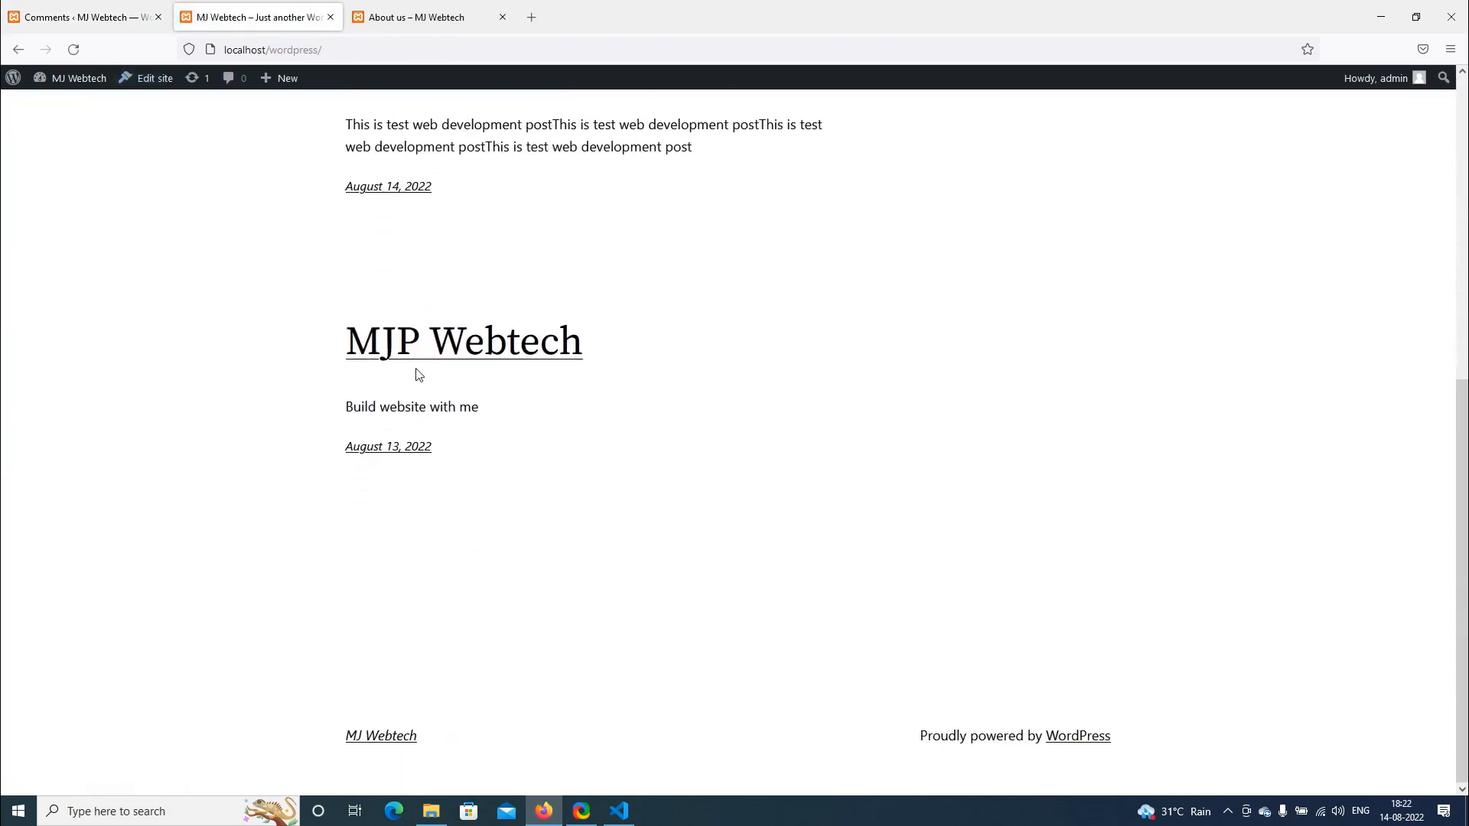
{"action": "left_click", "coordinate": [418, 353]}
{"action": "scroll", "coordinate": [170, 452], "scroll_direction": "down", "scroll_amount": 9}
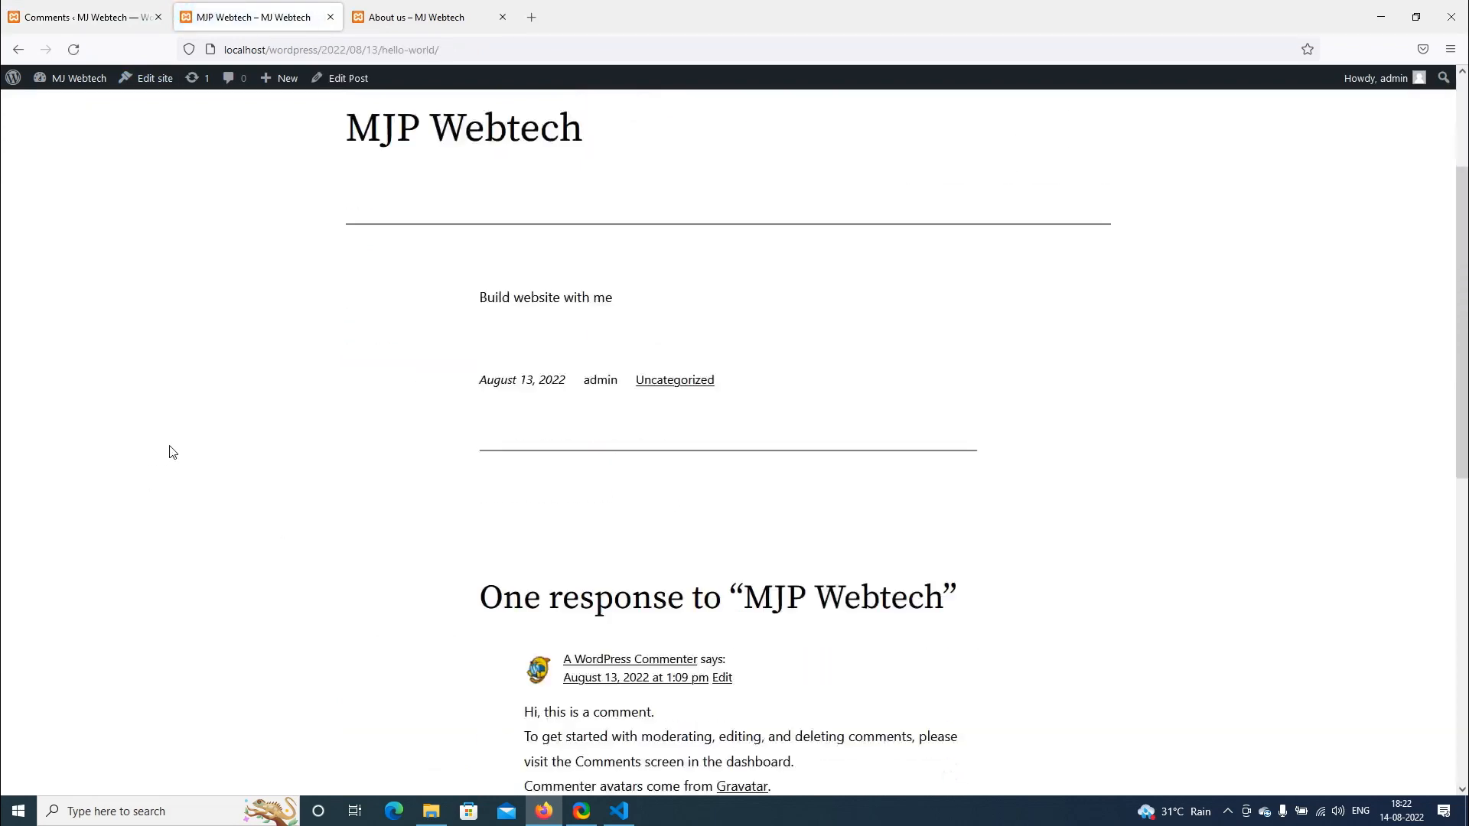
Post the comment "This is test" on the MJP Webtech post
{"action": "left_click", "coordinate": [556, 561]}
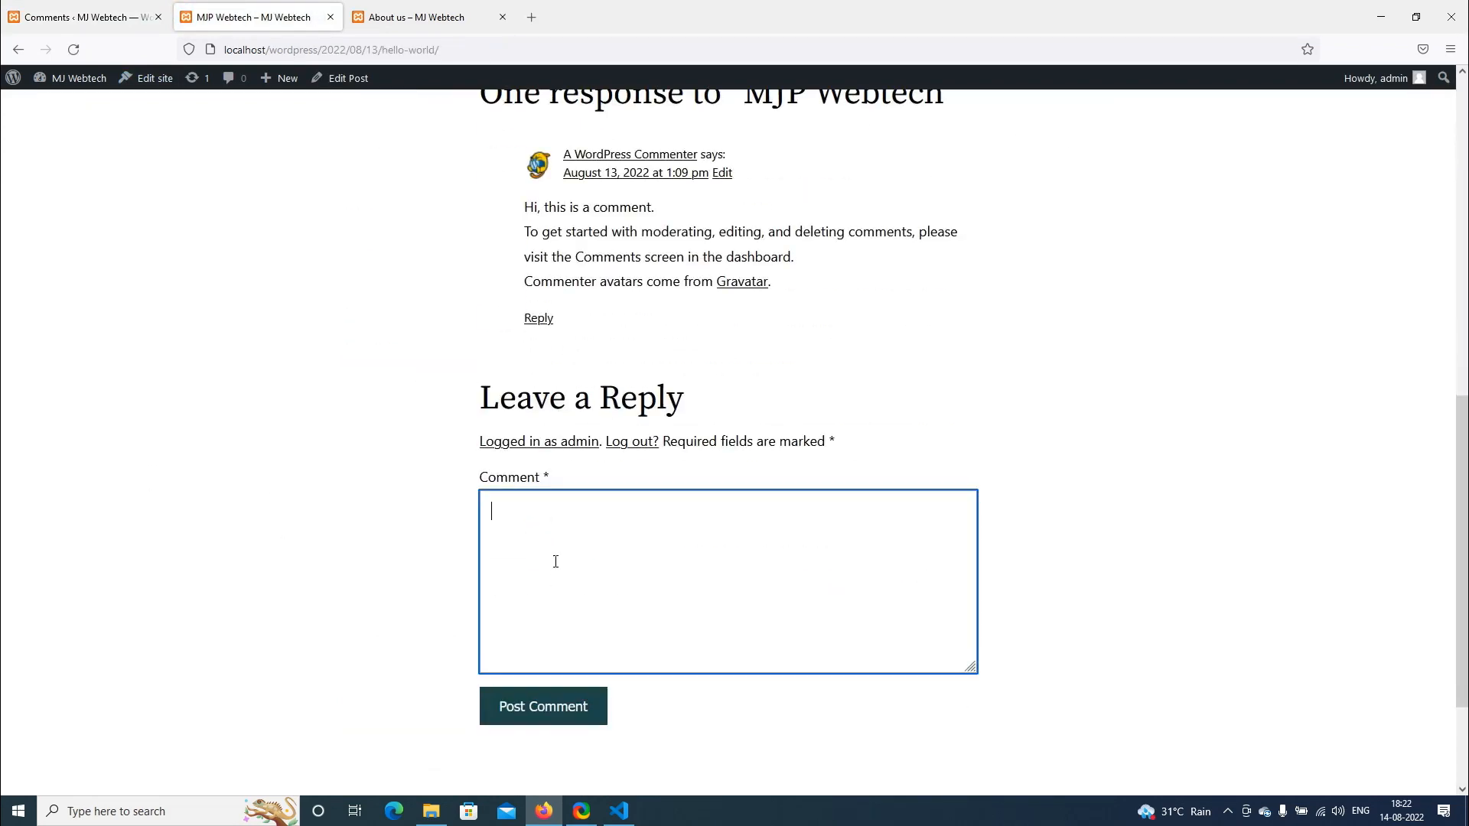
{"action": "type", "text": "This s"}
{"action": "type", "text": "s test"}
{"action": "left_click", "coordinate": [558, 709]}
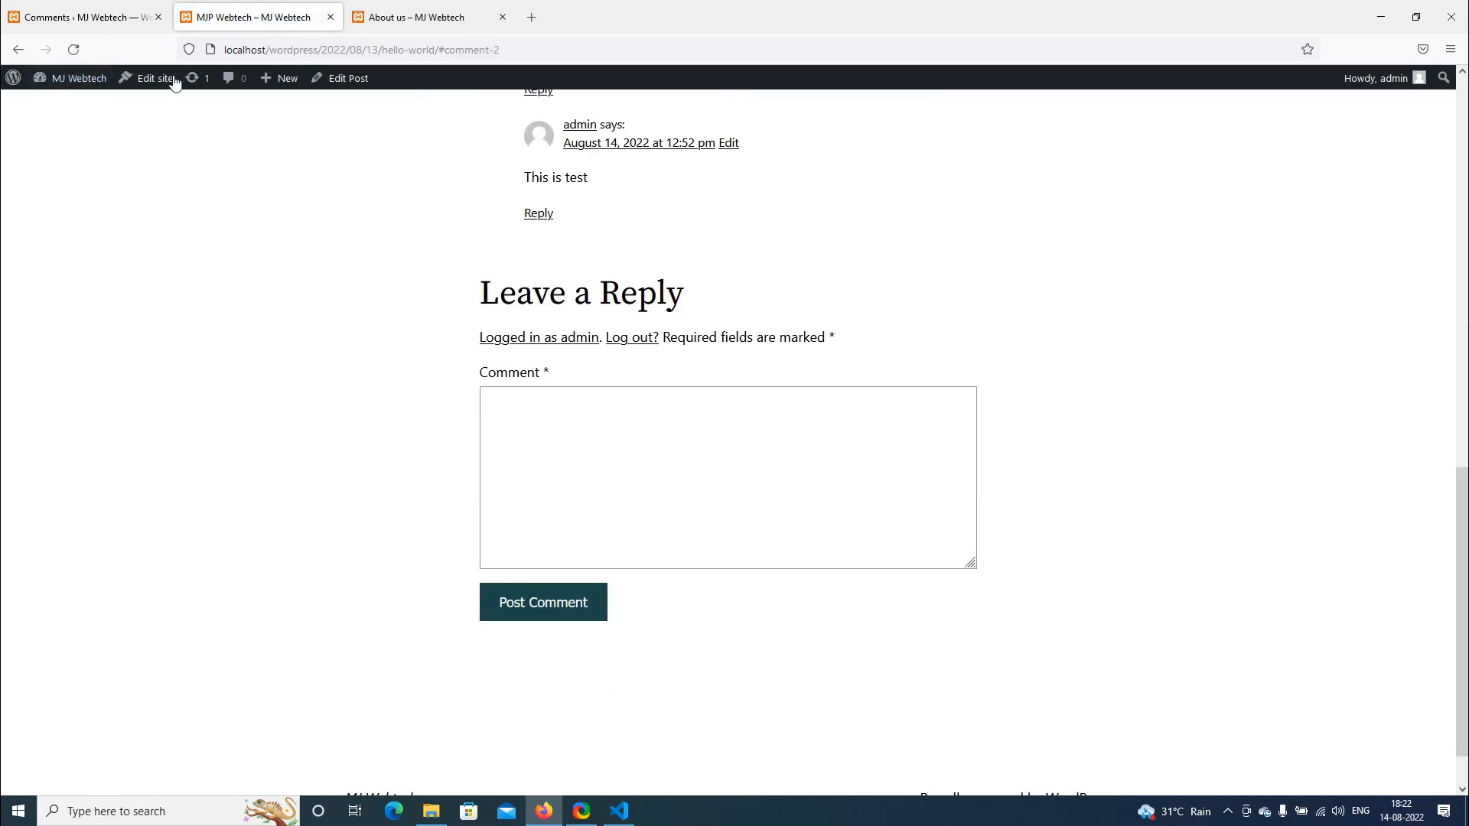
Review the responses on the MJP Webtech post and refresh the comments list in the admin area
{"action": "scroll", "coordinate": [297, 494], "scroll_direction": "up", "scroll_amount": 3}
{"action": "scroll", "coordinate": [298, 496], "scroll_direction": "up", "scroll_amount": 2}
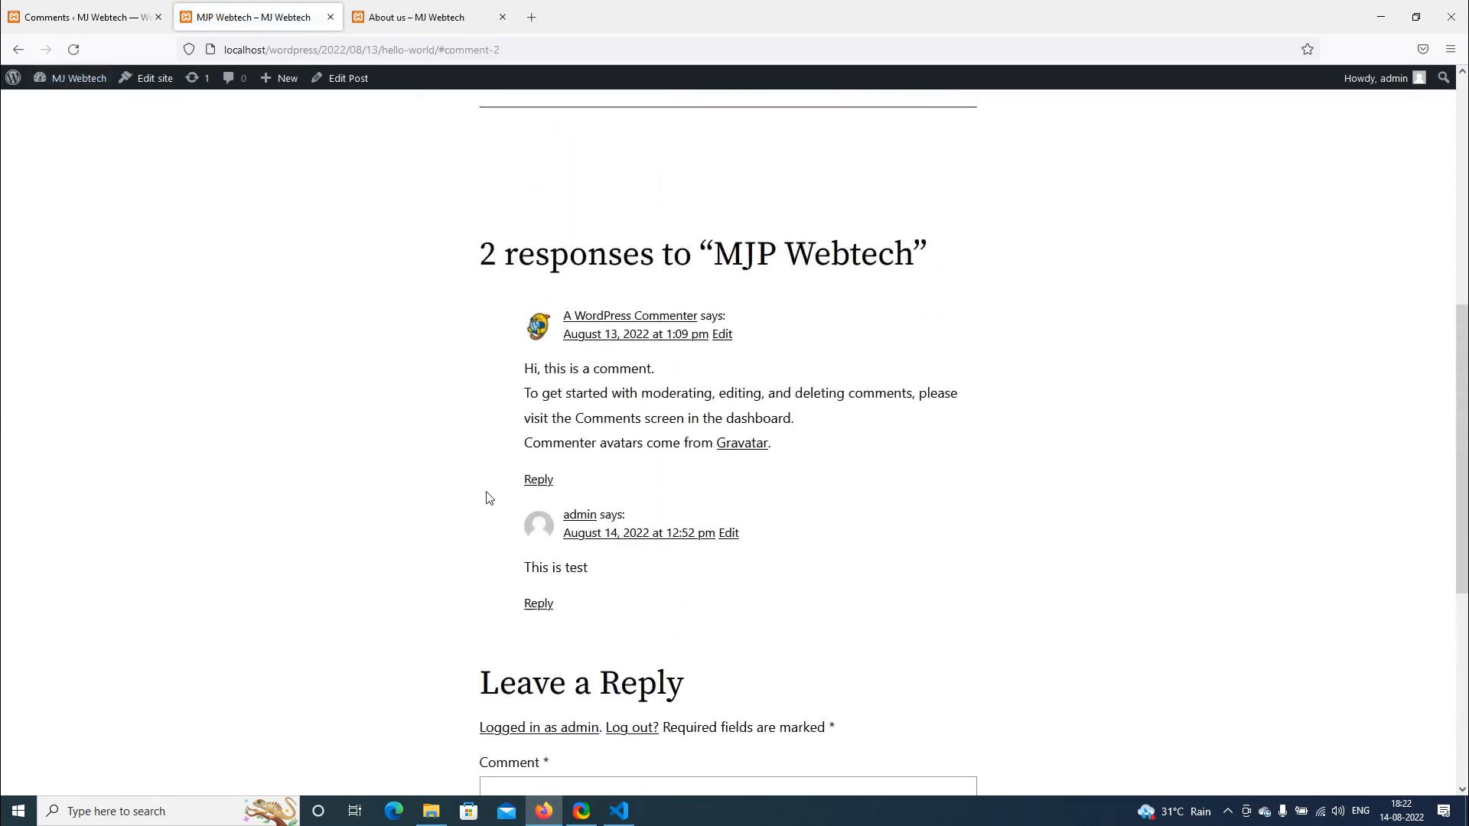
{"action": "left_click", "coordinate": [142, 21]}
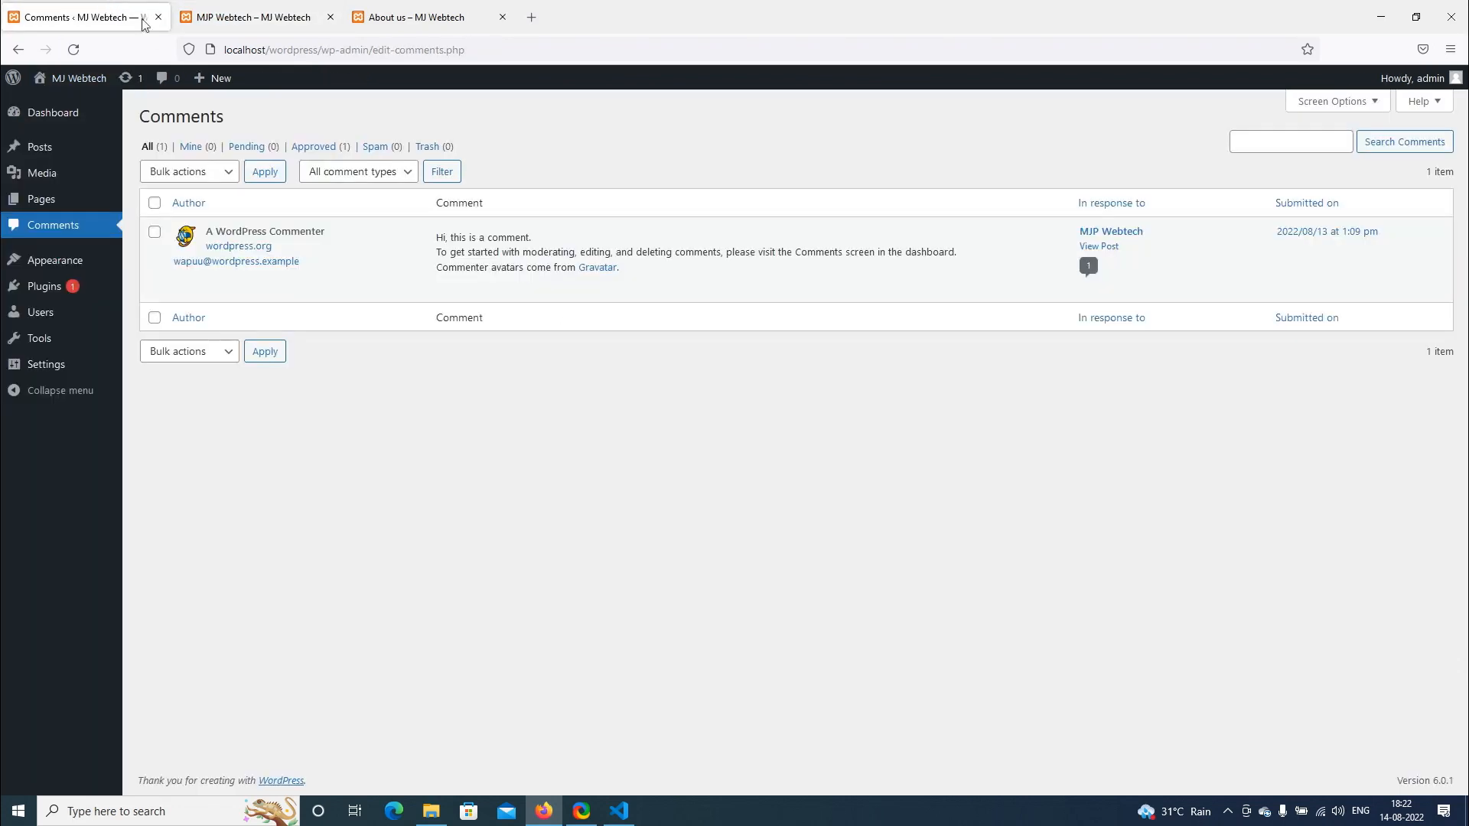
{"action": "left_click", "coordinate": [88, 230]}
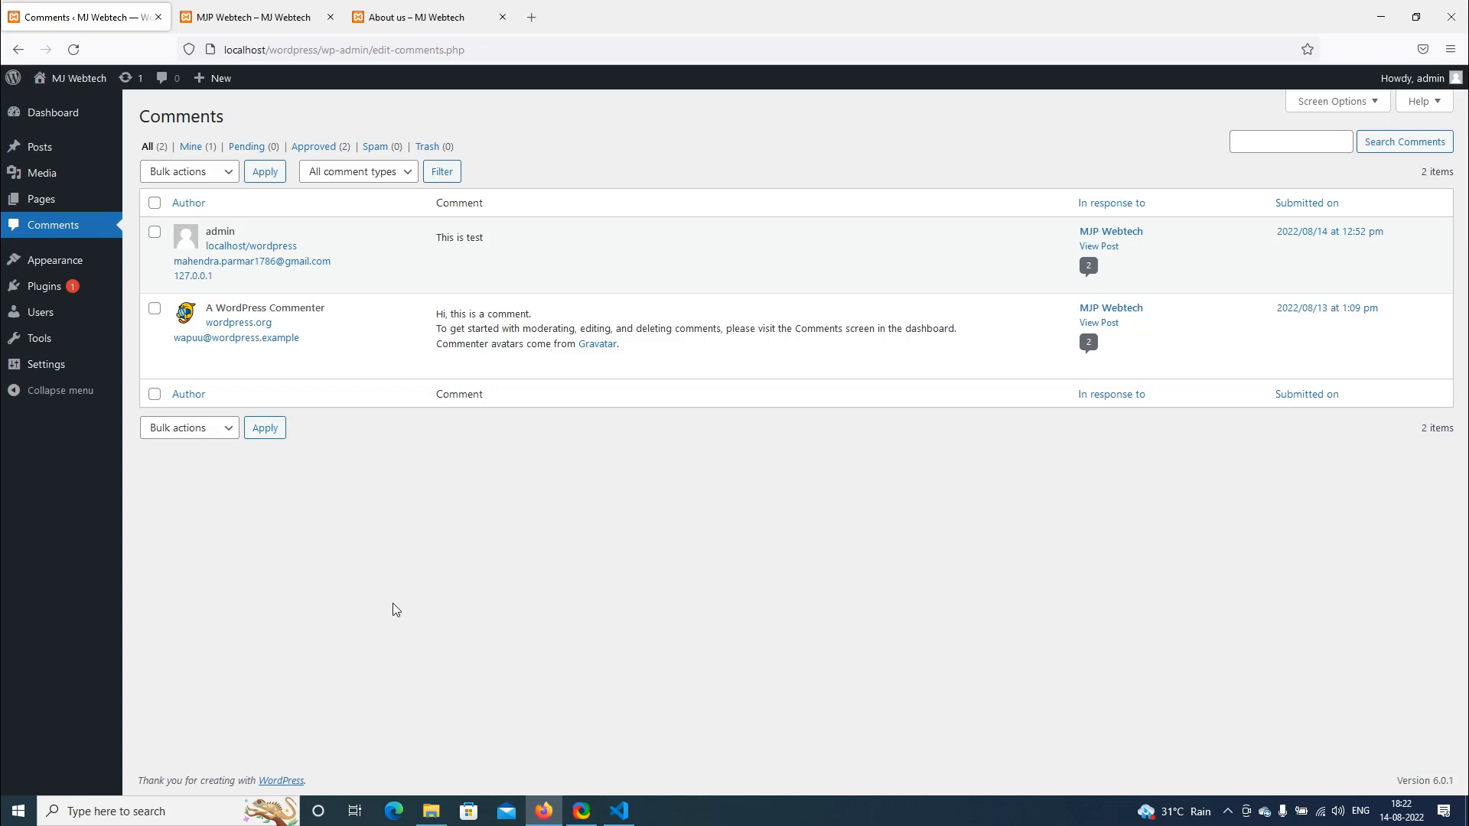
{"action": "mouse_move", "coordinate": [213, 273]}
Return to the live MJP Webtech post and post the comment "Checking"
{"action": "left_click", "coordinate": [413, 16]}
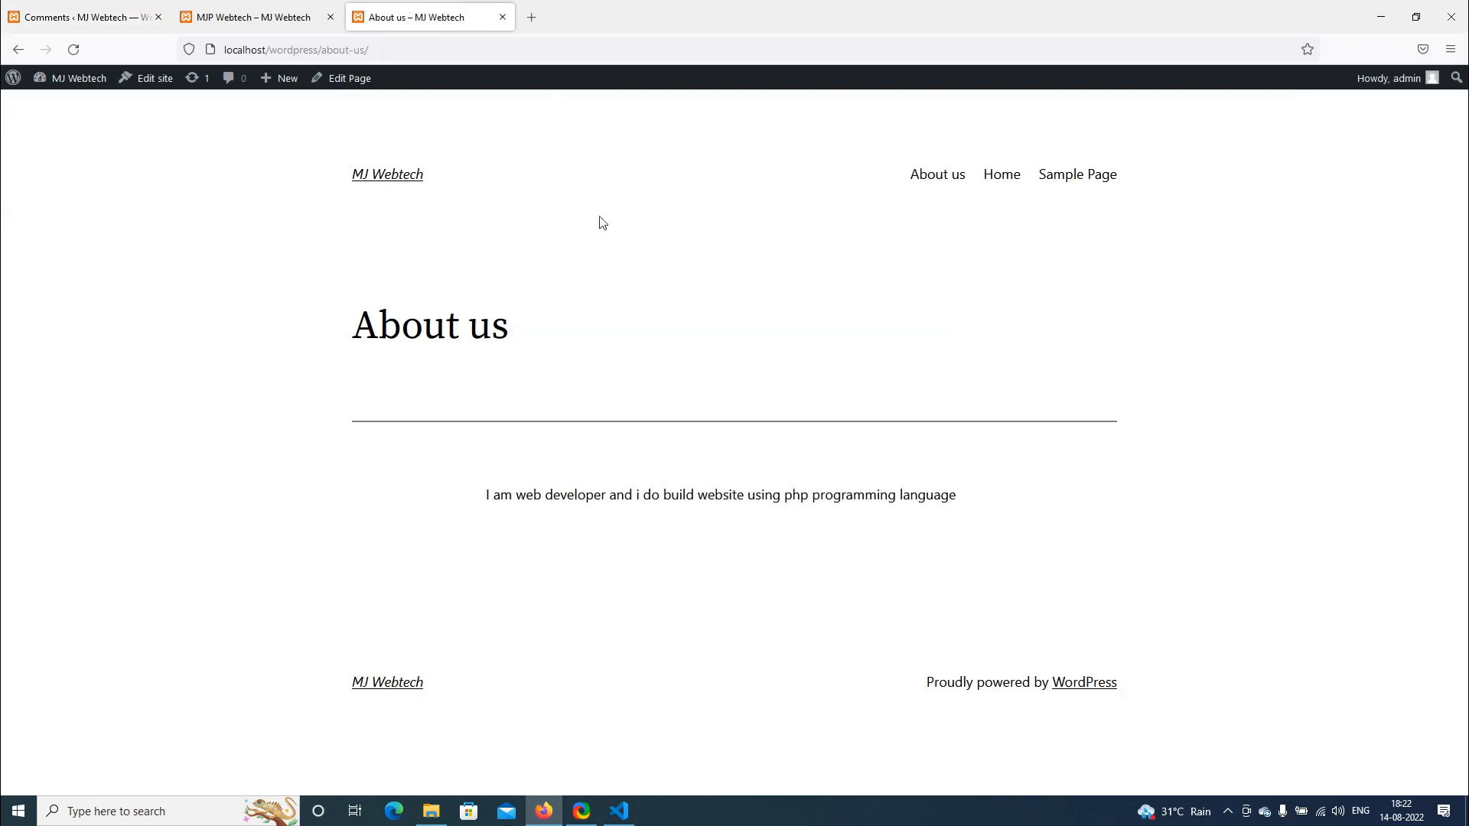
{"action": "left_click", "coordinate": [256, 14]}
{"action": "scroll", "coordinate": [260, 367], "scroll_direction": "down", "scroll_amount": 4}
{"action": "scroll", "coordinate": [258, 391], "scroll_direction": "up", "scroll_amount": 2}
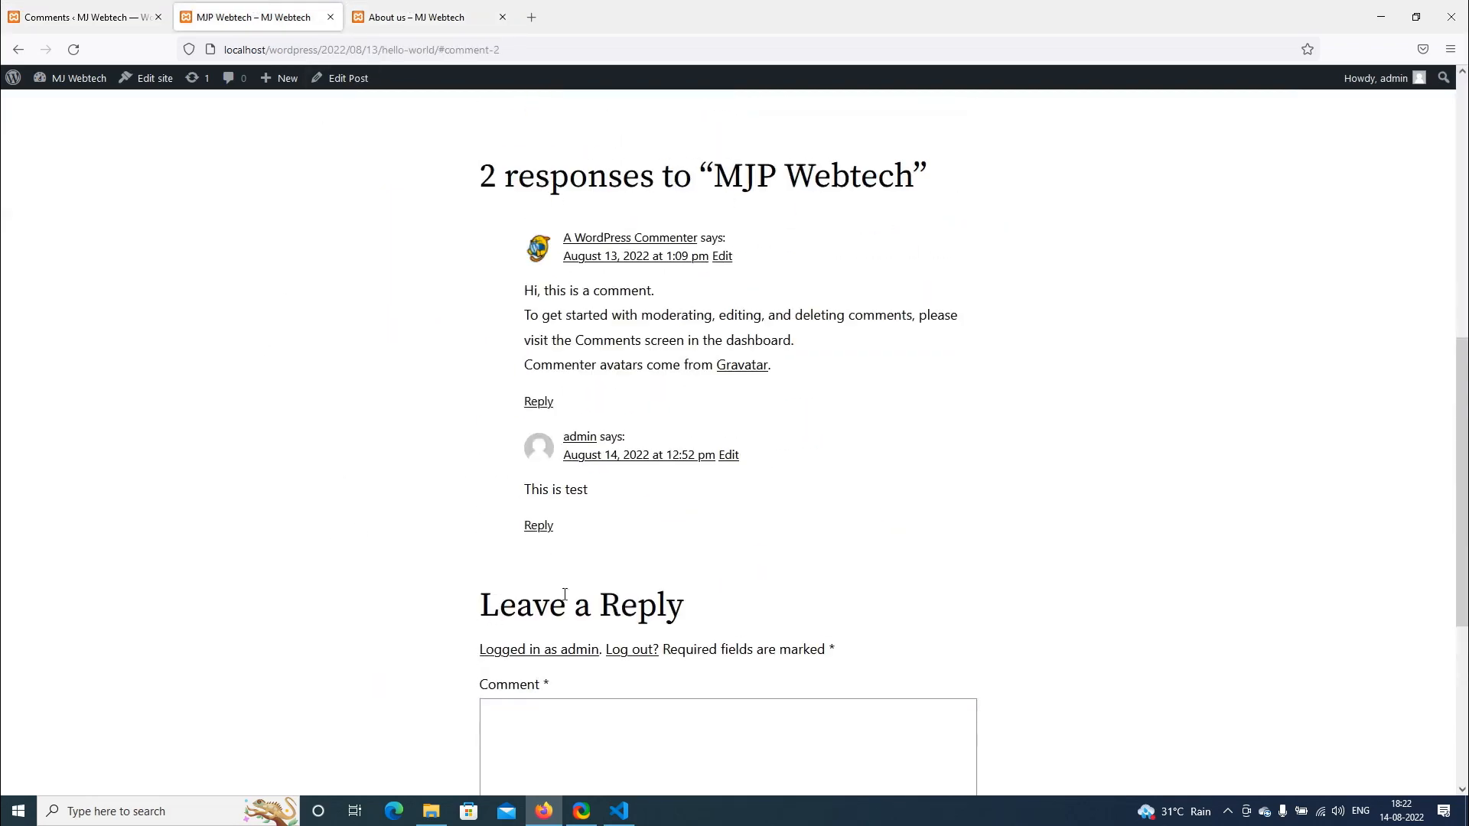
{"action": "scroll", "coordinate": [604, 577], "scroll_direction": "down", "scroll_amount": 2}
{"action": "left_click", "coordinate": [600, 580]}
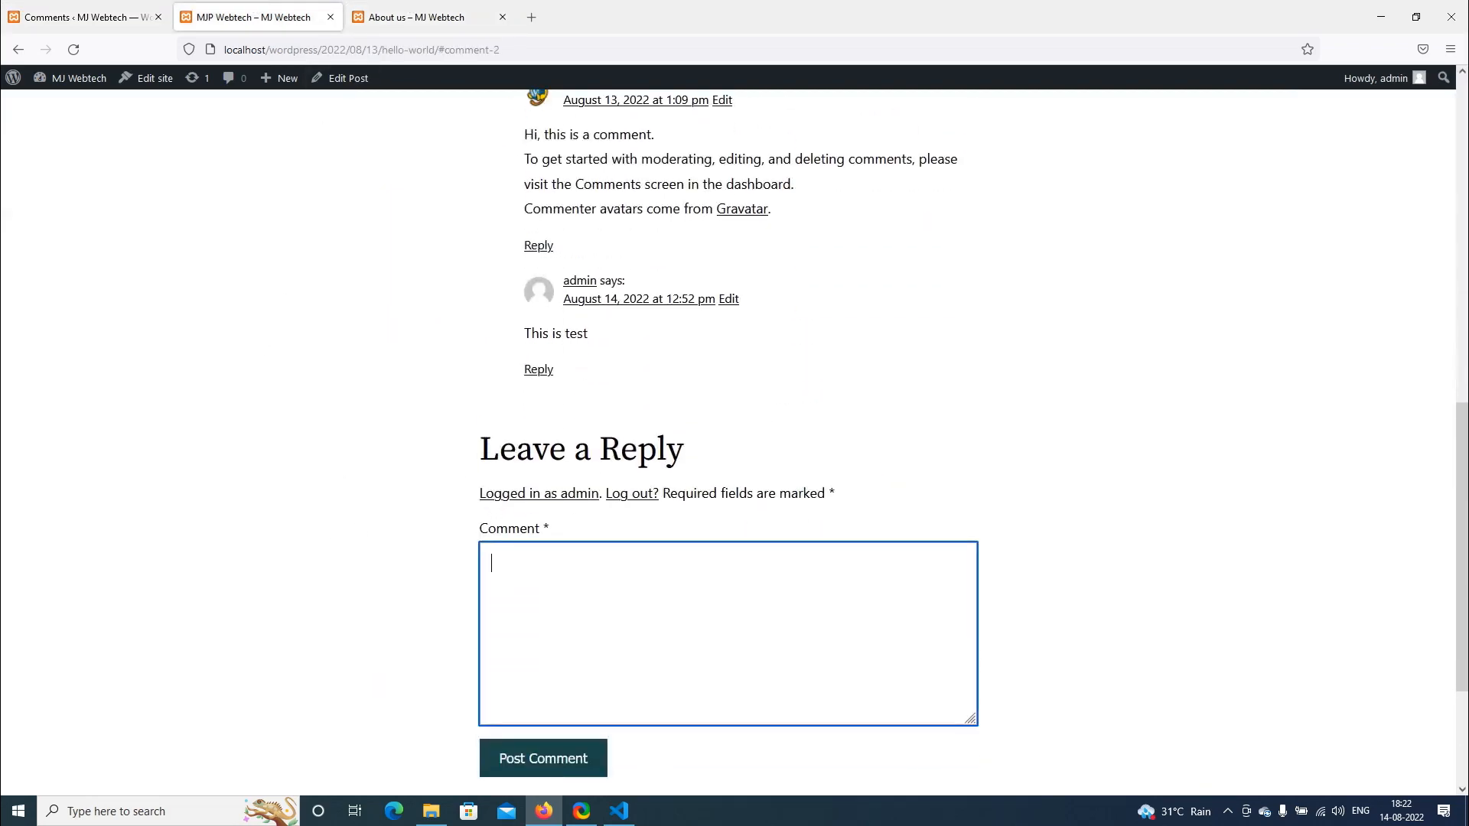
{"action": "type", "text": "Checking"}
{"action": "left_click", "coordinate": [547, 762]}
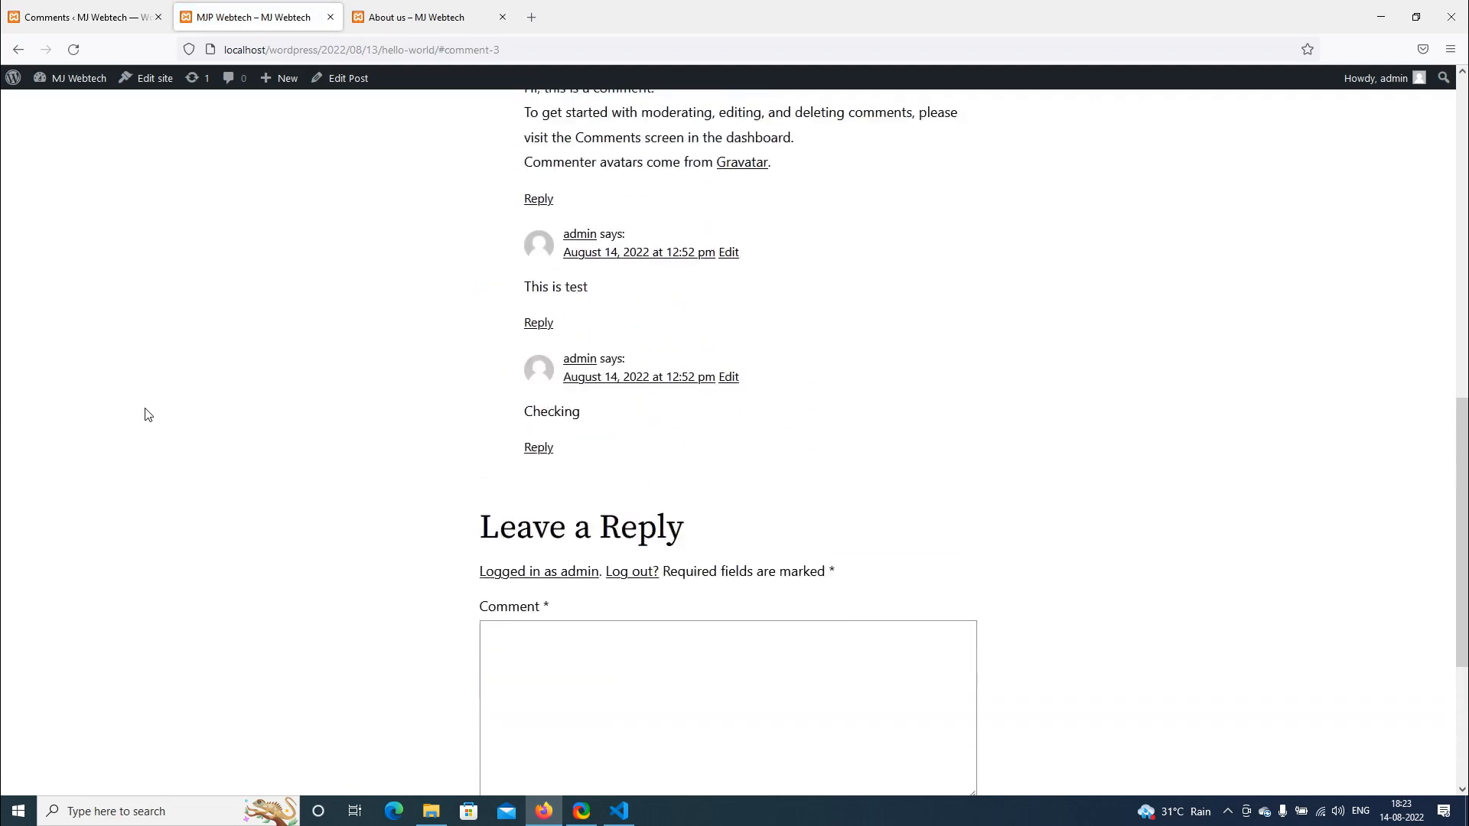
Look over the post's comments on the live site and reload the admin comments list
{"action": "scroll", "coordinate": [148, 415], "scroll_direction": "up", "scroll_amount": 1}
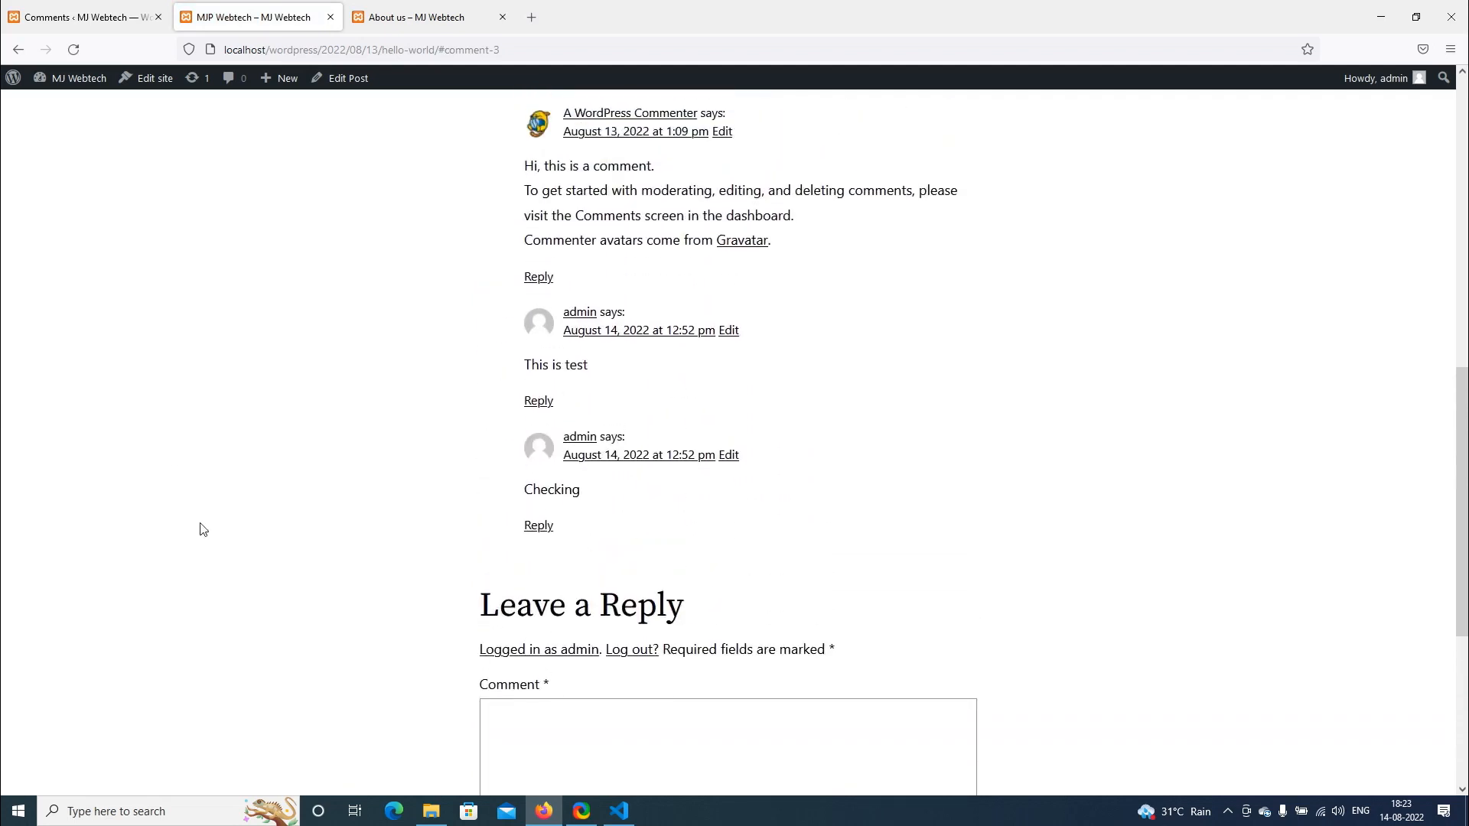
{"action": "left_click", "coordinate": [69, 14]}
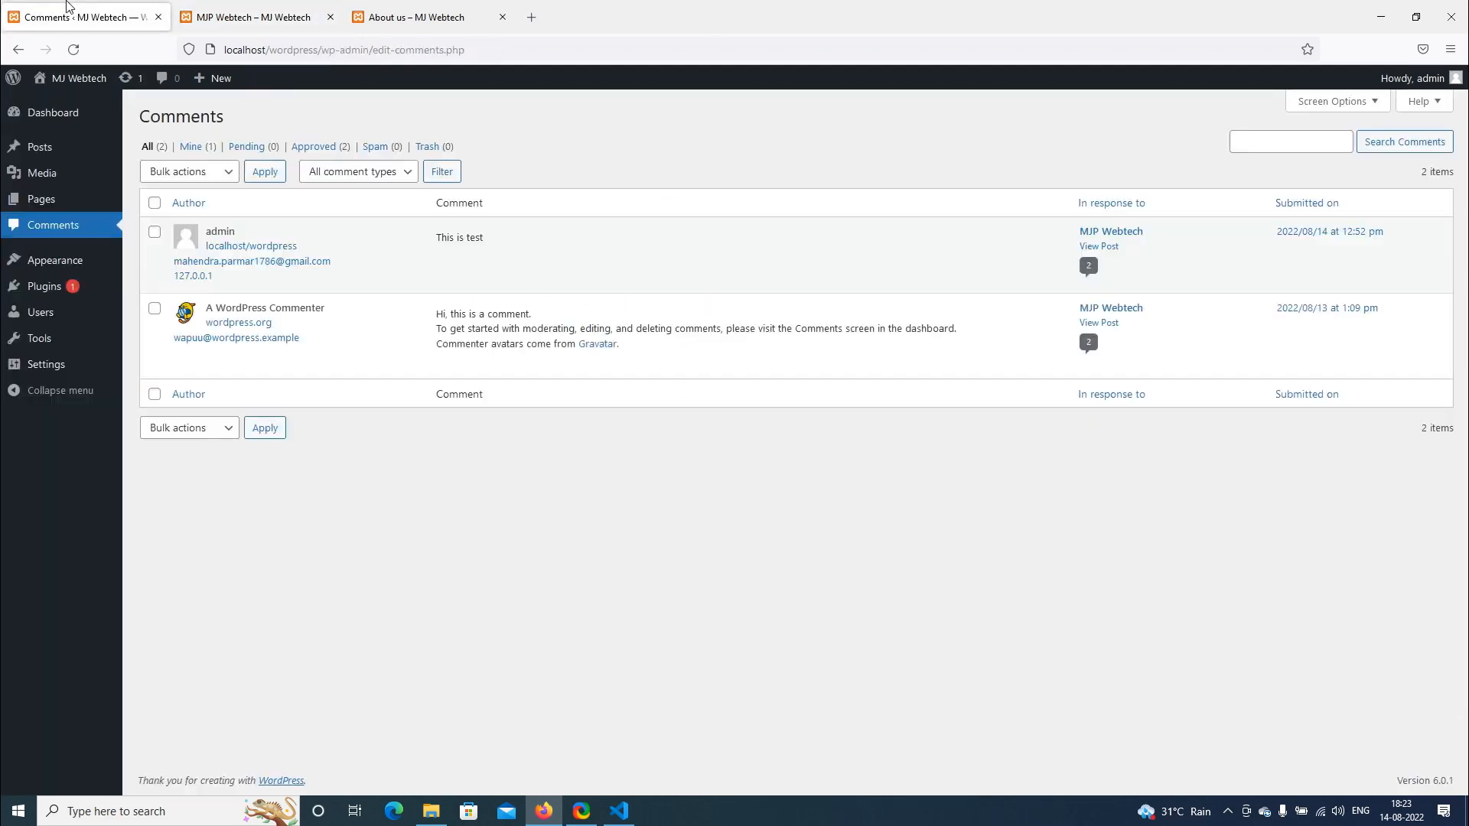
{"action": "left_click", "coordinate": [50, 234]}
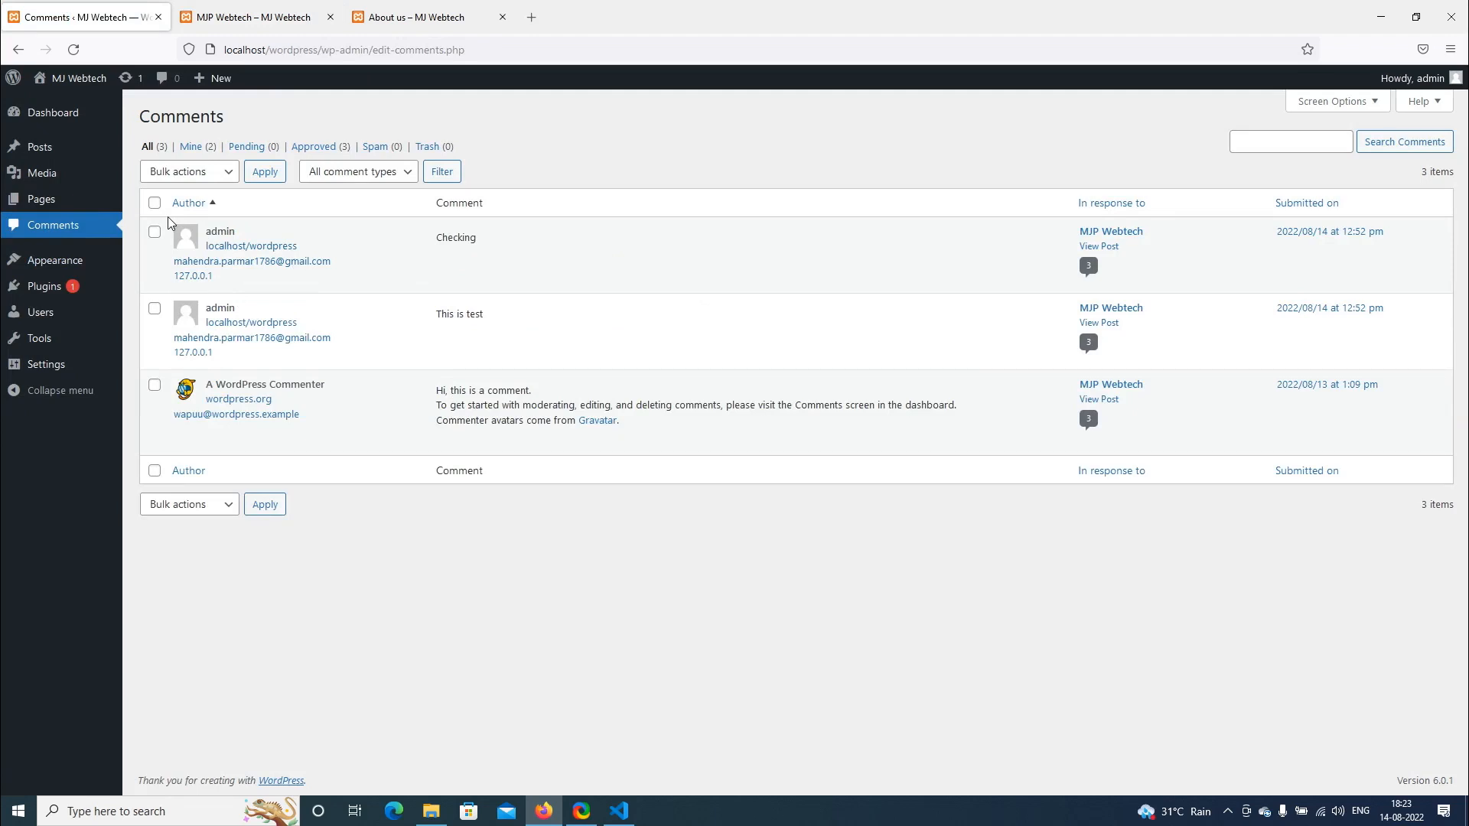
Filter the comments by Mine, Pending, Approved, Spam and Trash in turn, and return to the list of all comments
{"action": "left_click", "coordinate": [192, 146]}
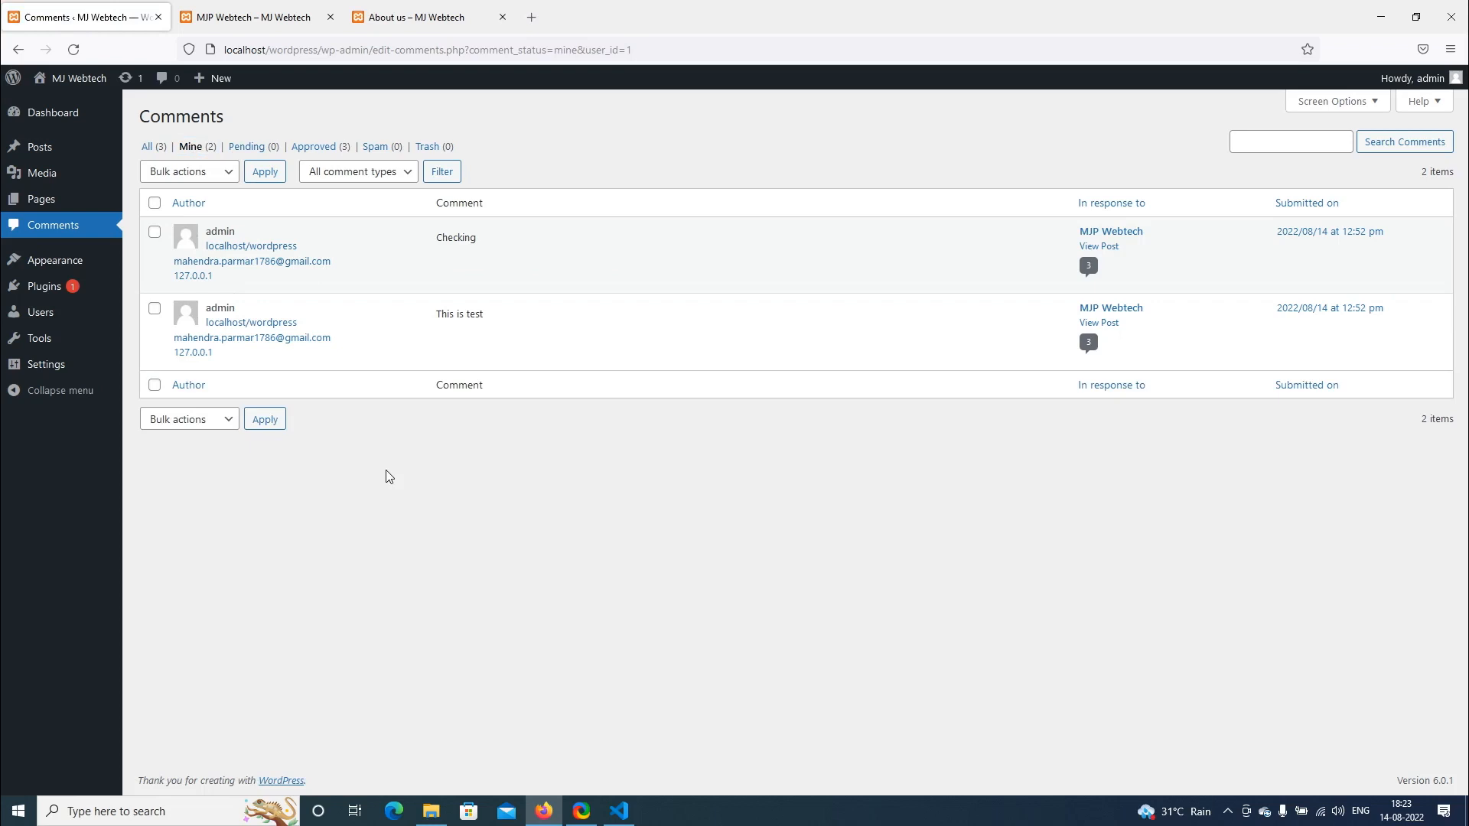
{"action": "left_click", "coordinate": [251, 146]}
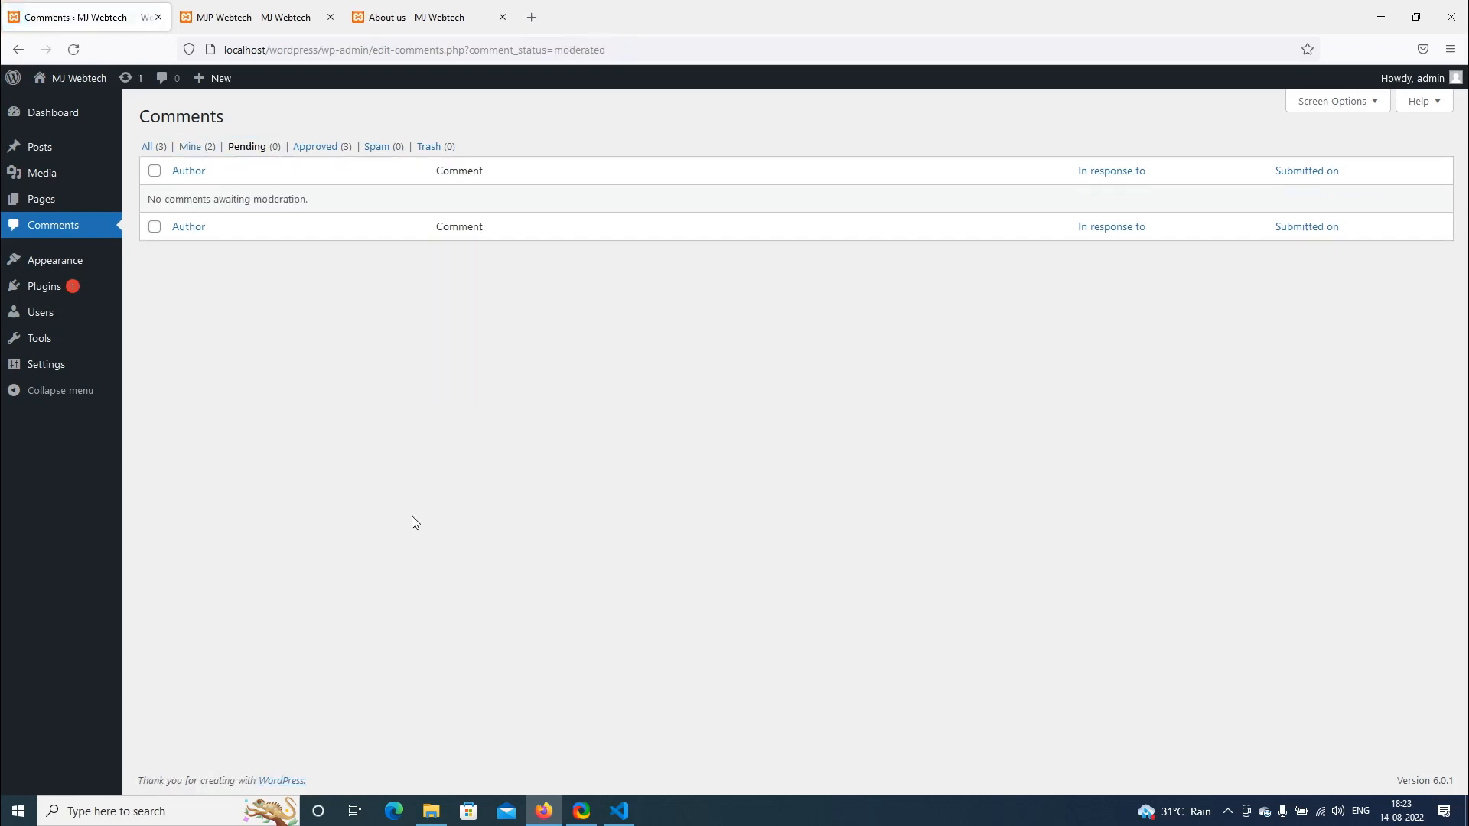
{"action": "left_click", "coordinate": [325, 151]}
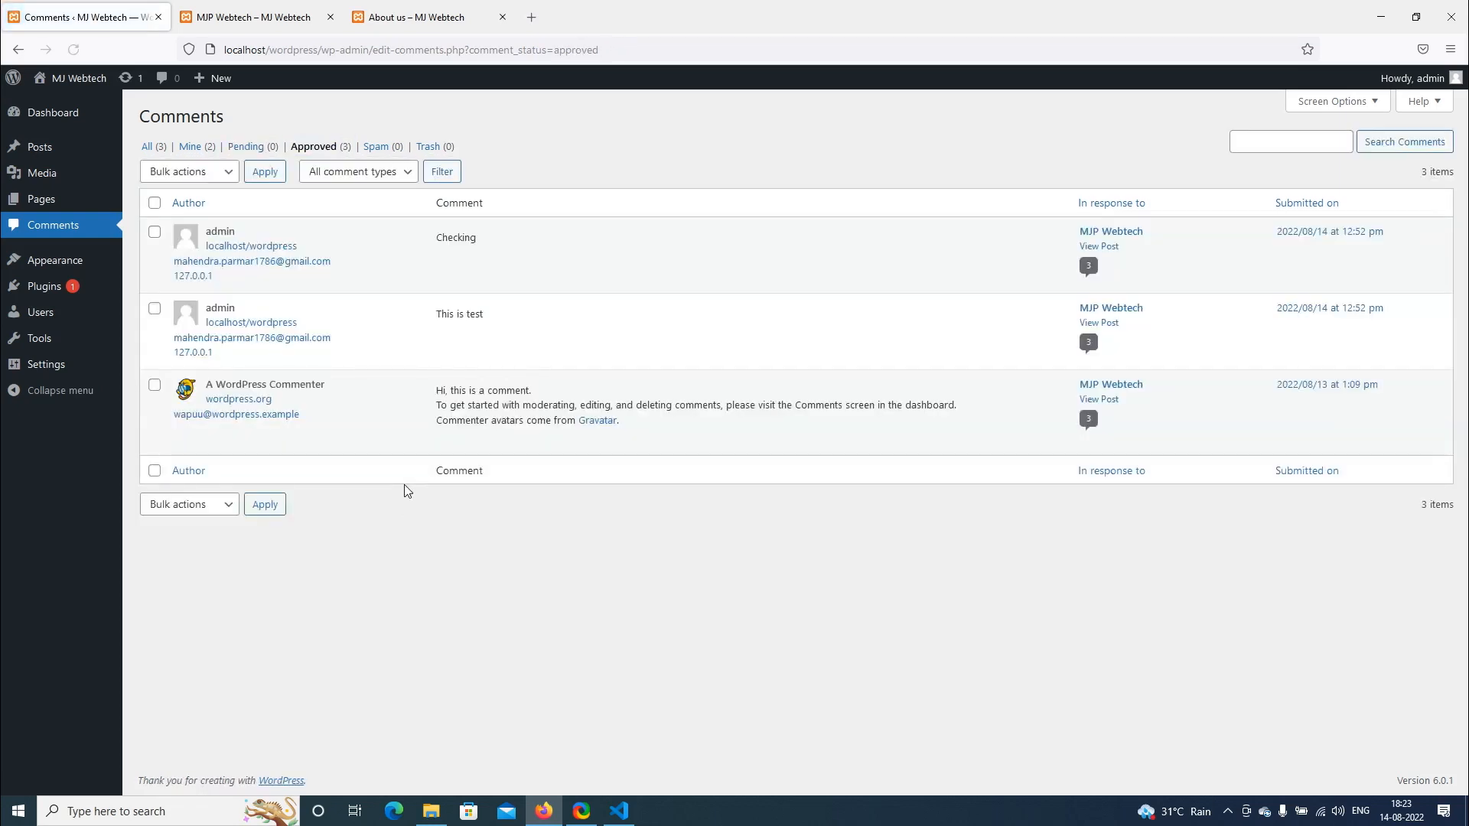
{"action": "left_click", "coordinate": [379, 146]}
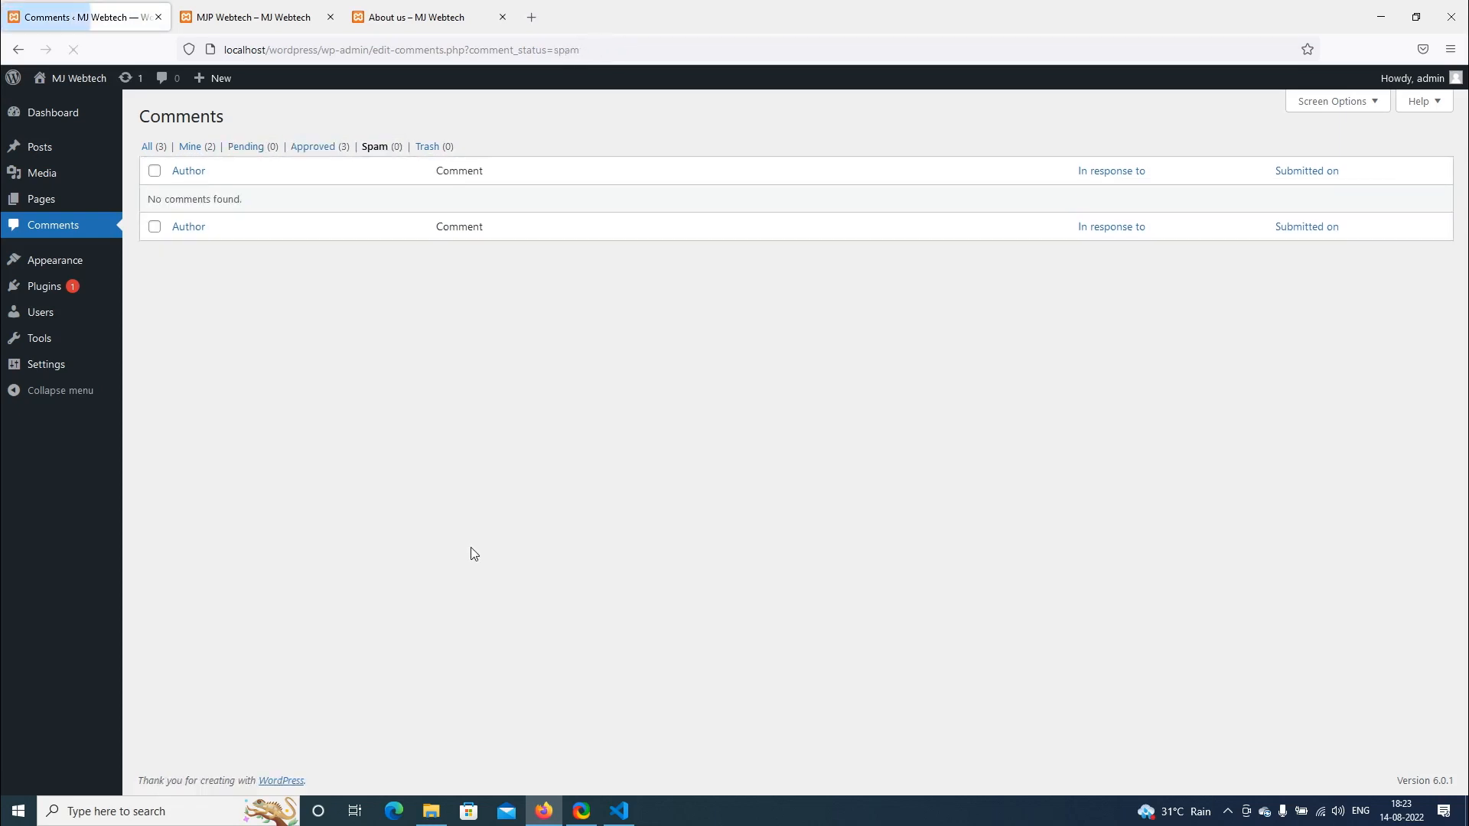
{"action": "left_click", "coordinate": [427, 146]}
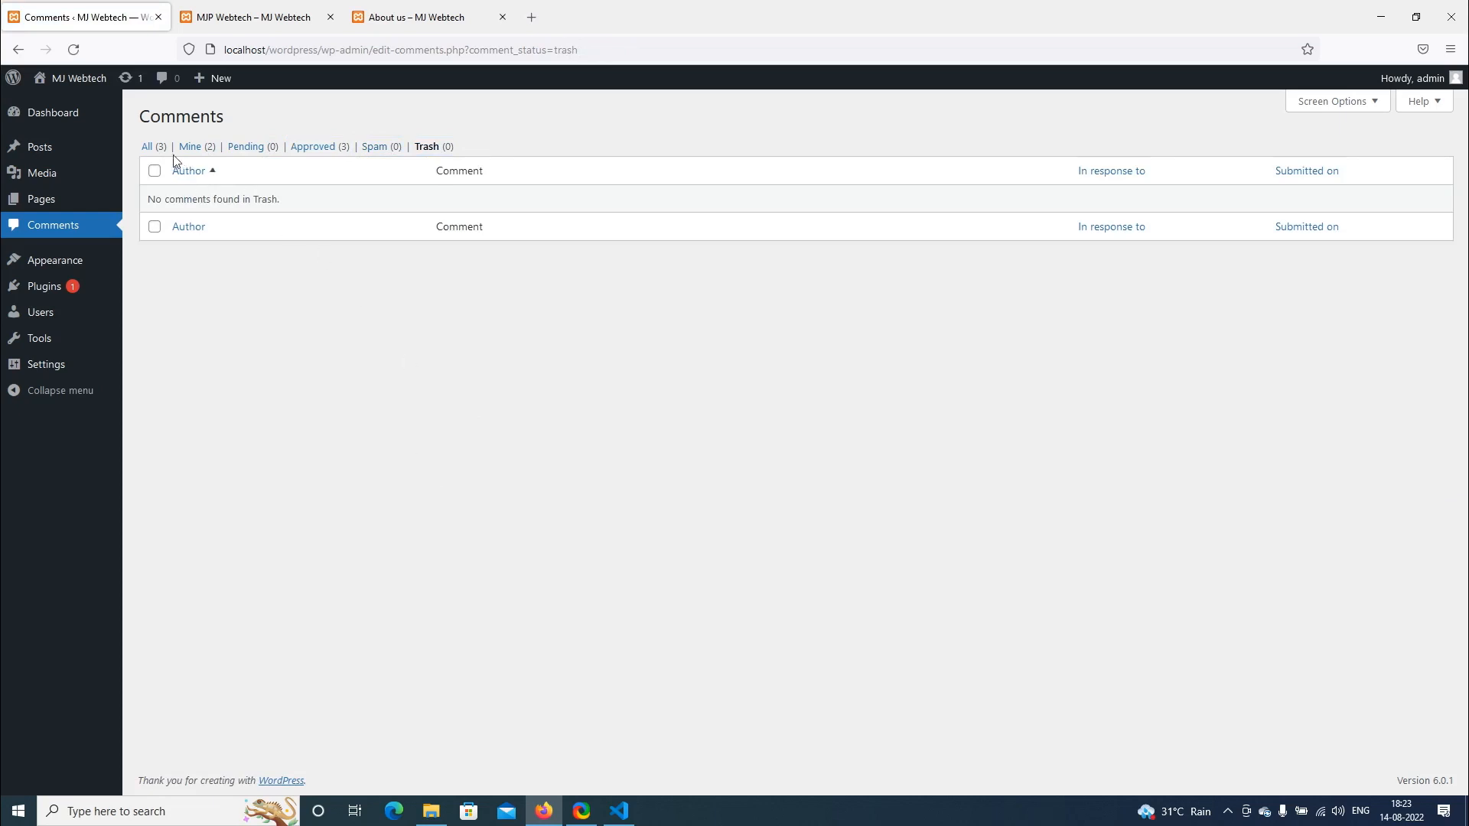
{"action": "left_click", "coordinate": [148, 146]}
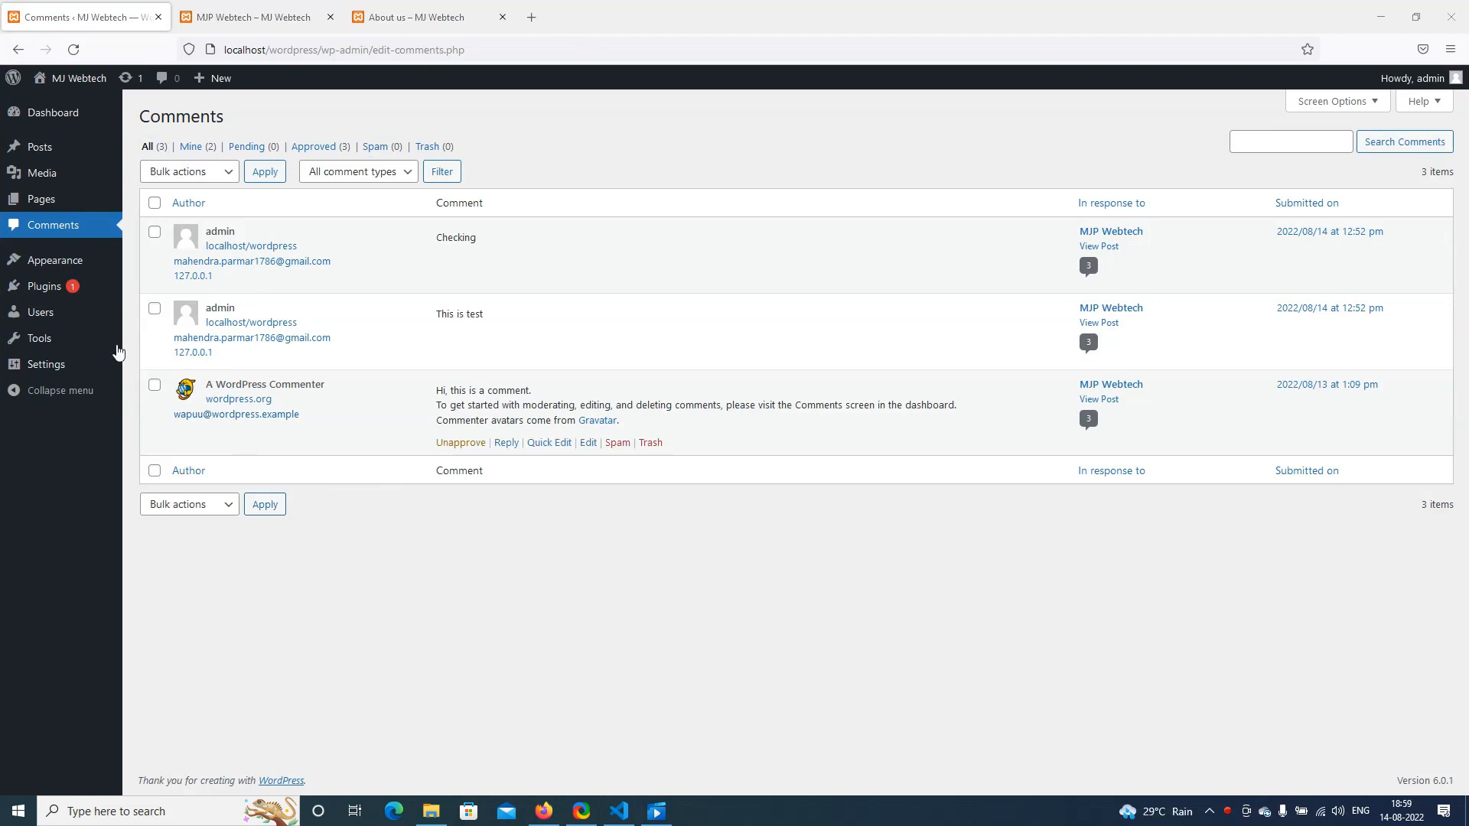
Open the list of installed themes in the admin area, with a brief look at the live post
{"action": "mouse_move", "coordinate": [54, 264]}
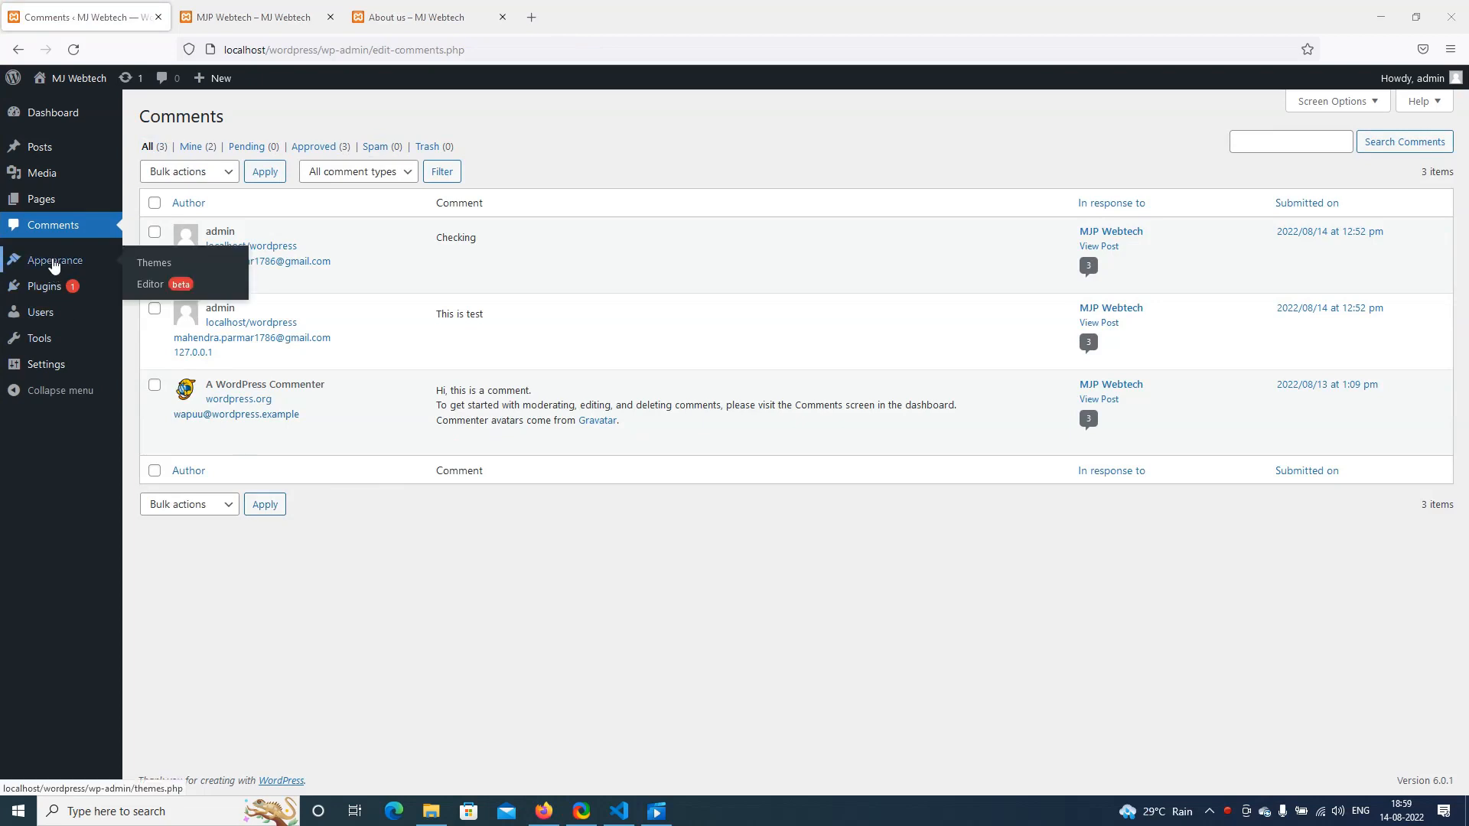
{"action": "left_click", "coordinate": [158, 270]}
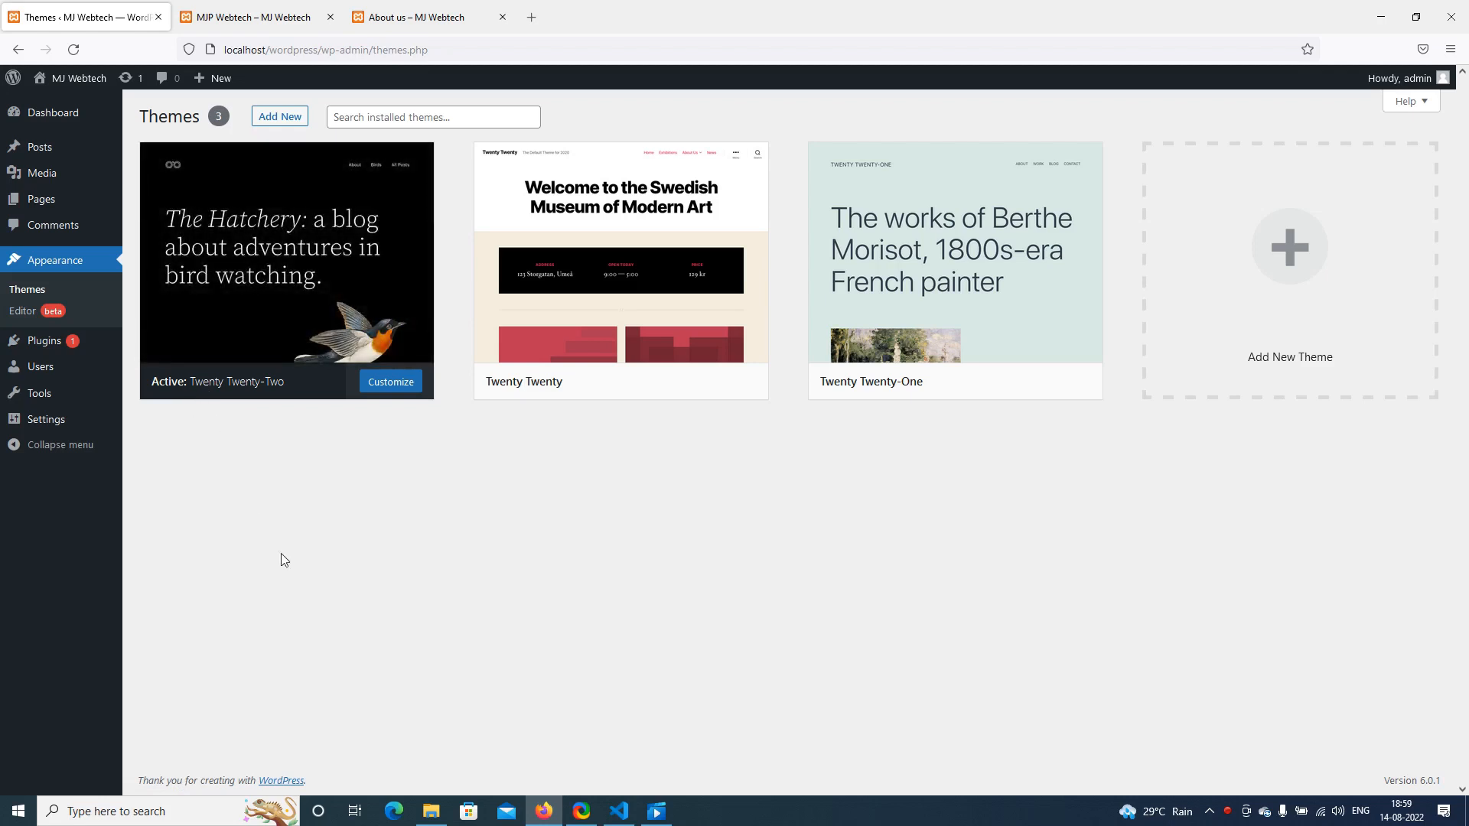
{"action": "left_click", "coordinate": [260, 15]}
{"action": "left_click", "coordinate": [84, 12]}
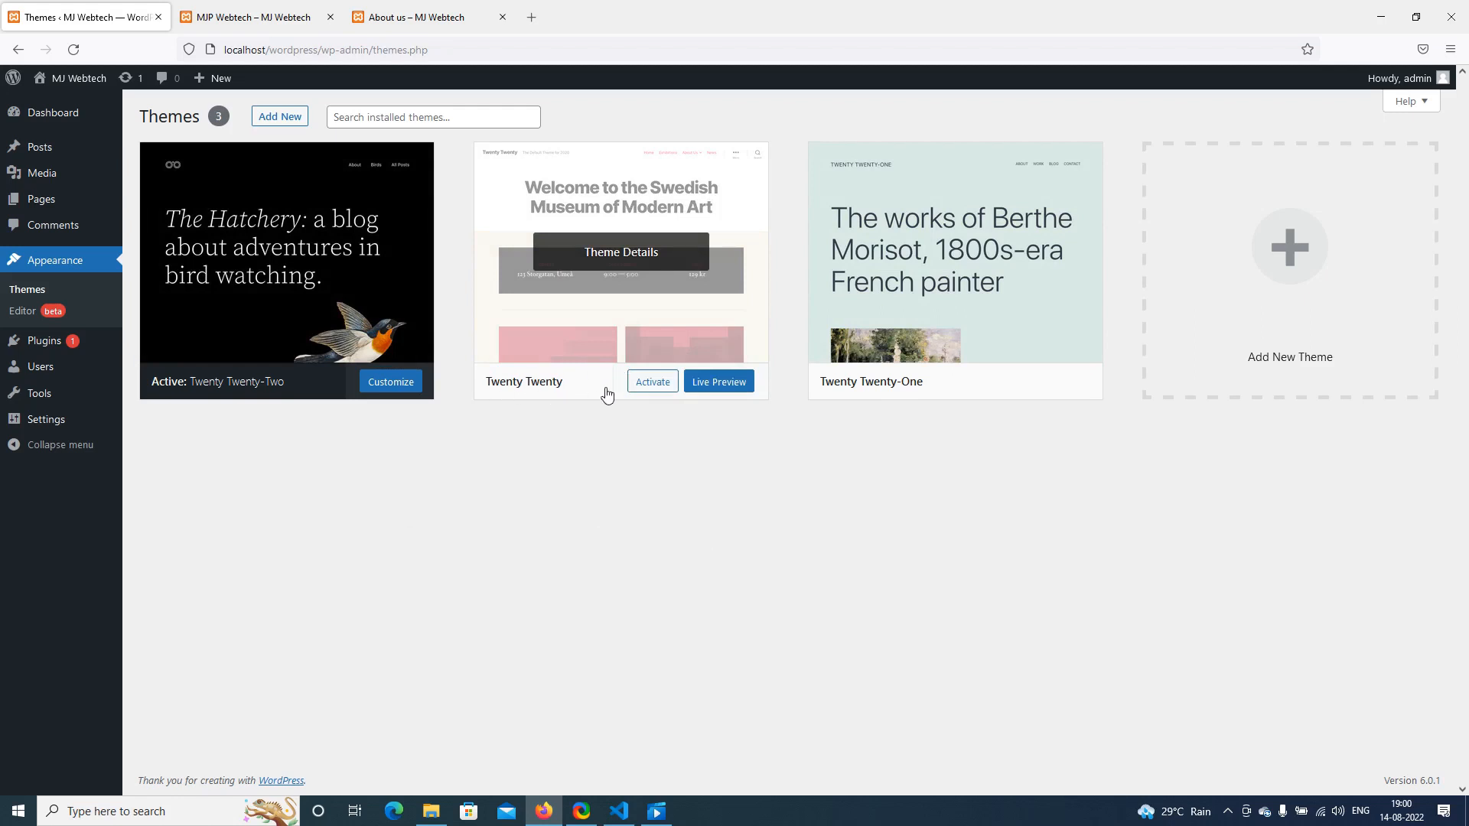
Activate the Twenty Twenty theme, reload the live About us page and look through its design
{"action": "left_click", "coordinate": [649, 386]}
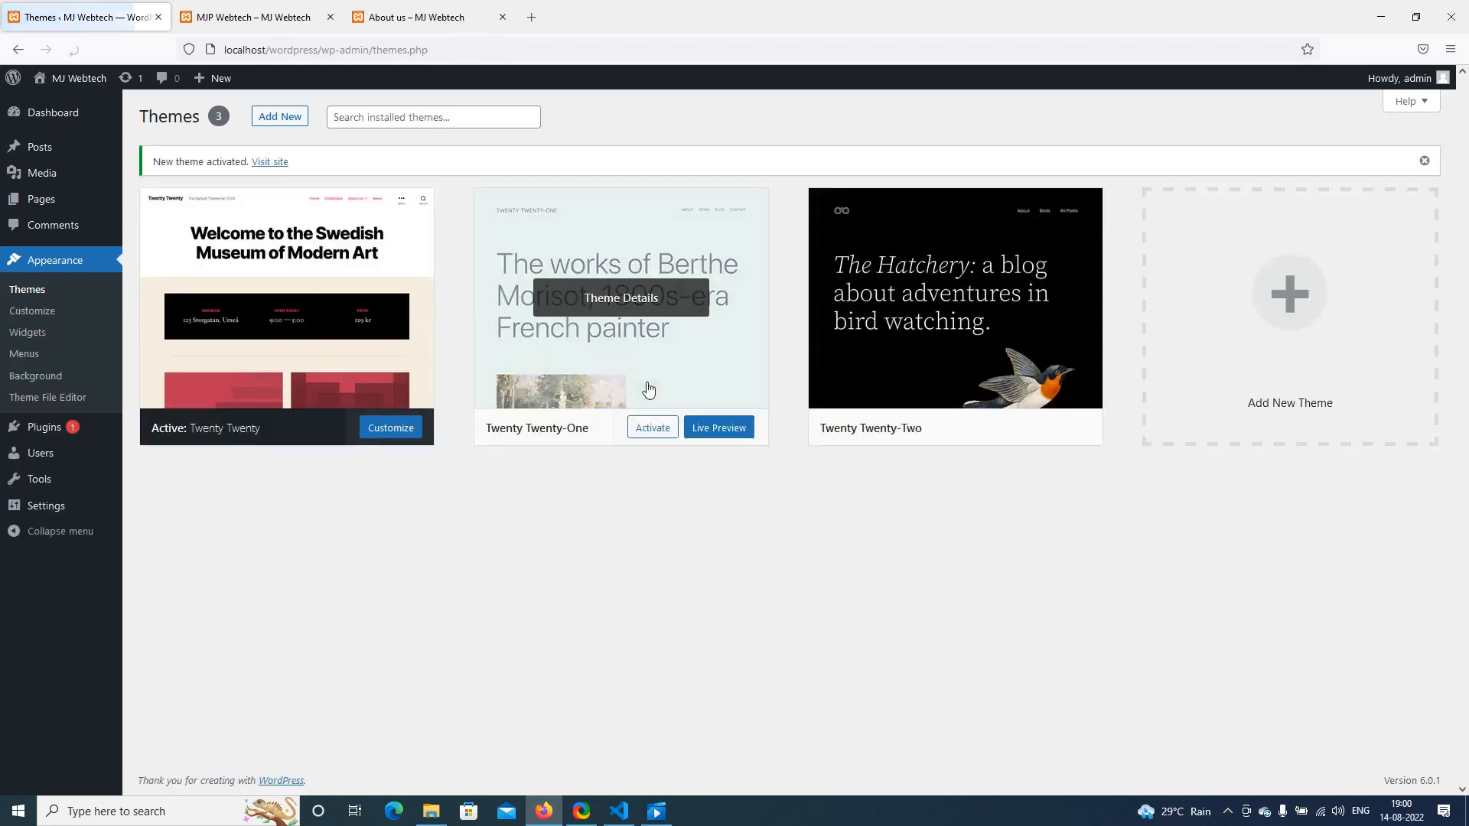
{"action": "left_click", "coordinate": [408, 17]}
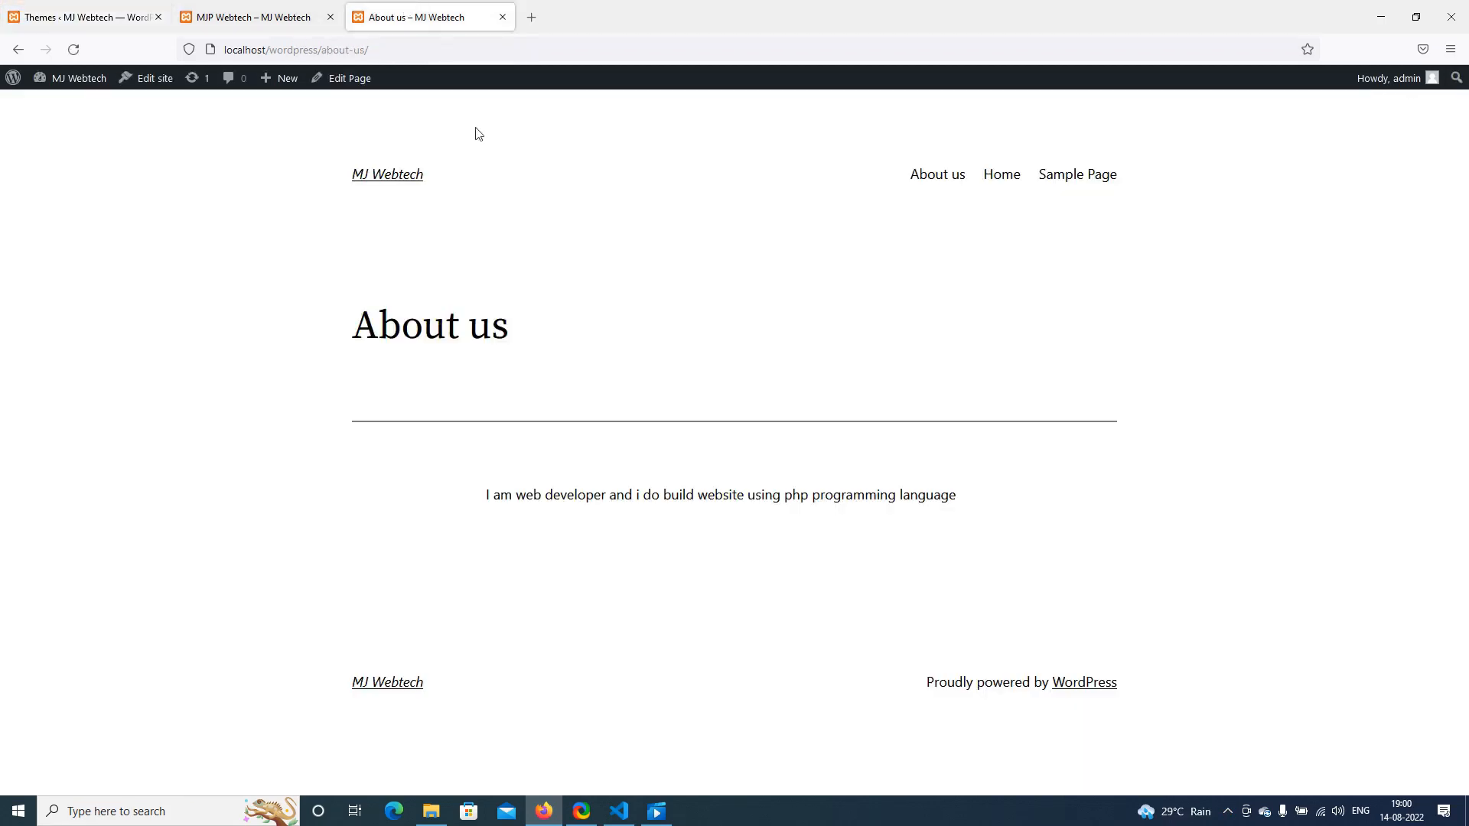
{"action": "right_click", "coordinate": [184, 309]}
{"action": "left_click", "coordinate": [264, 329]}
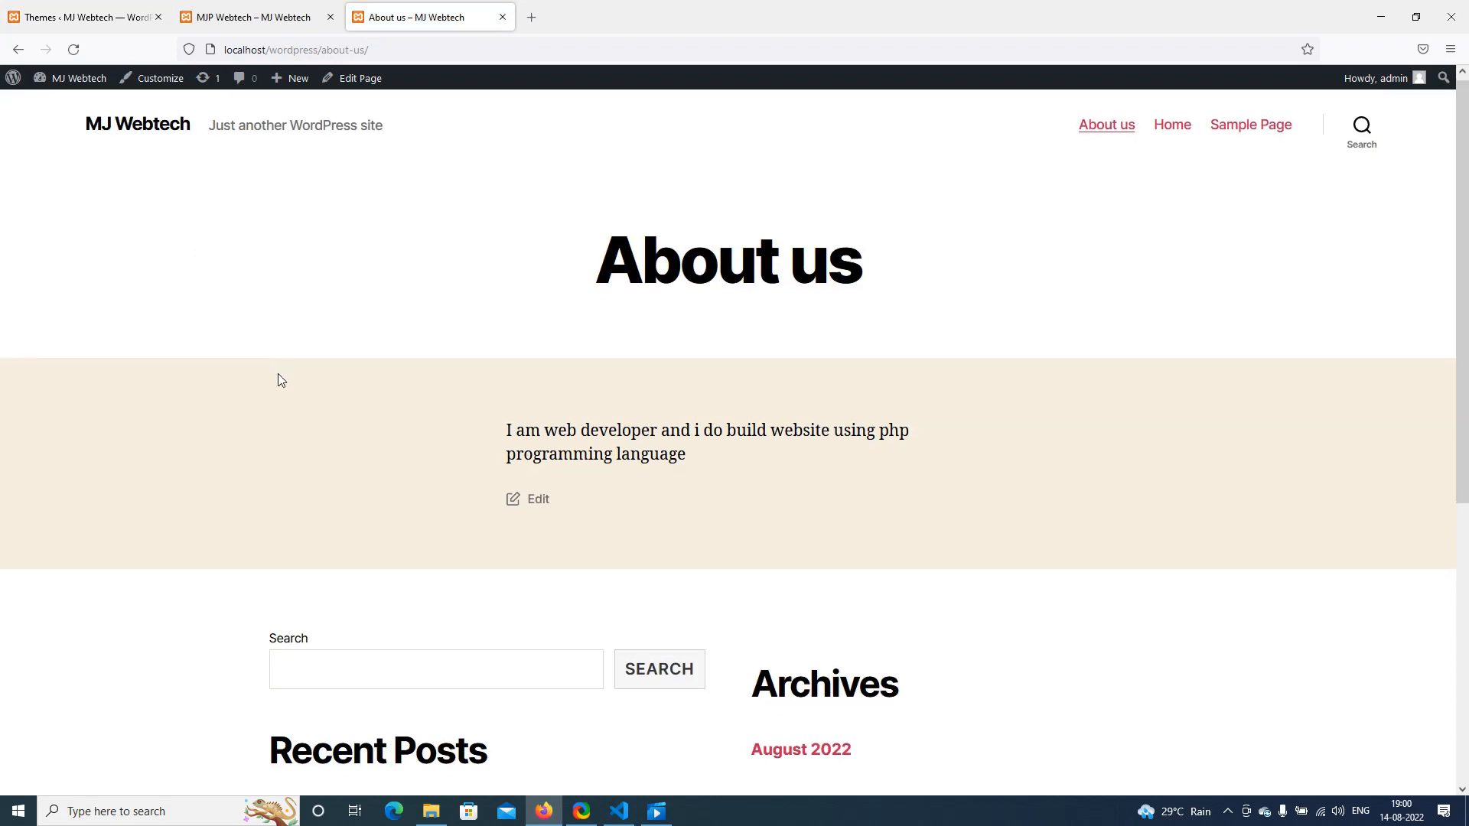
{"action": "scroll", "coordinate": [279, 380], "scroll_direction": "down", "scroll_amount": 5}
{"action": "scroll", "coordinate": [163, 408], "scroll_direction": "up", "scroll_amount": 5}
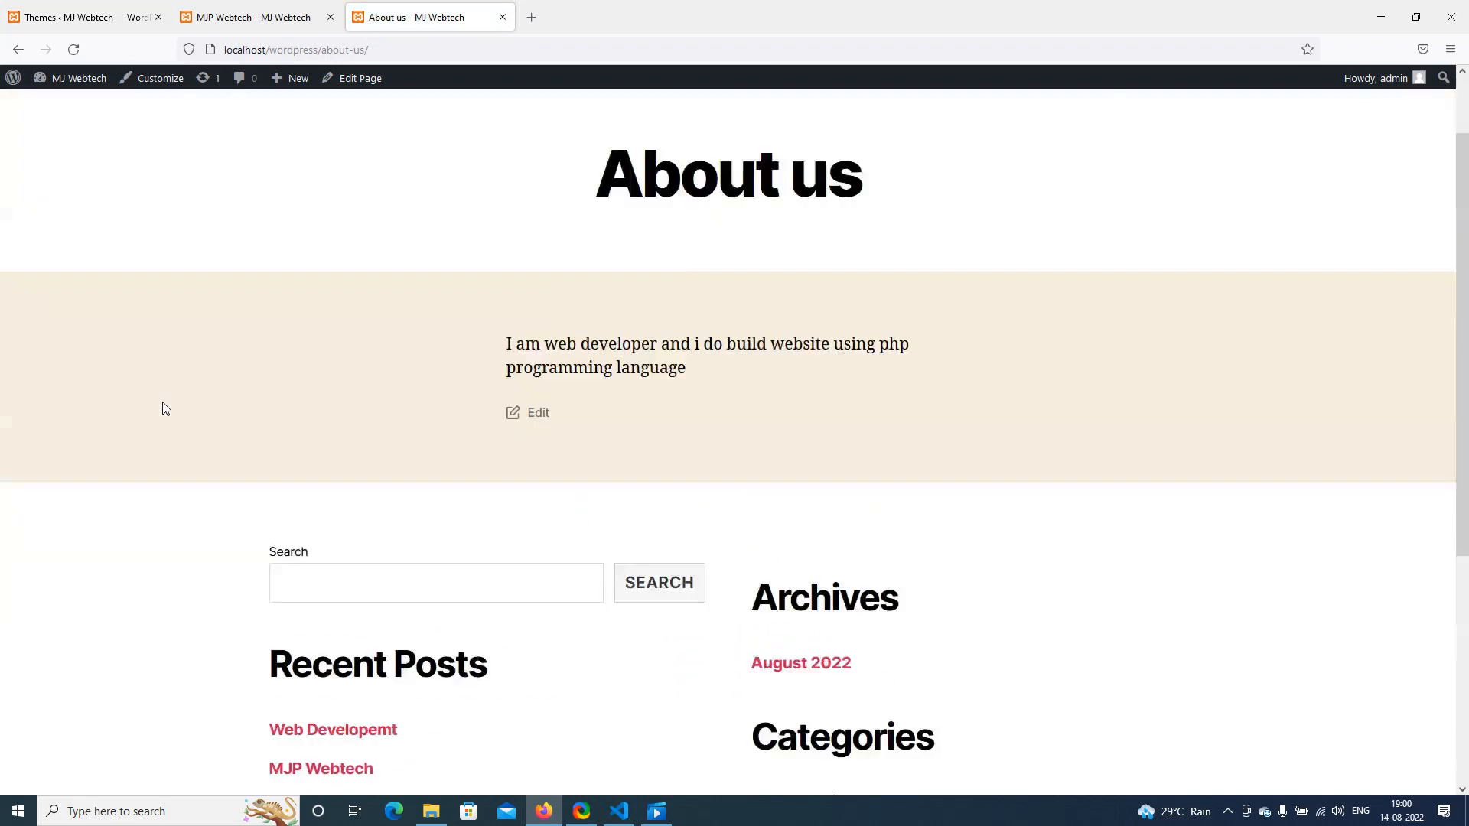
{"action": "scroll", "coordinate": [162, 408], "scroll_direction": "down", "scroll_amount": 5}
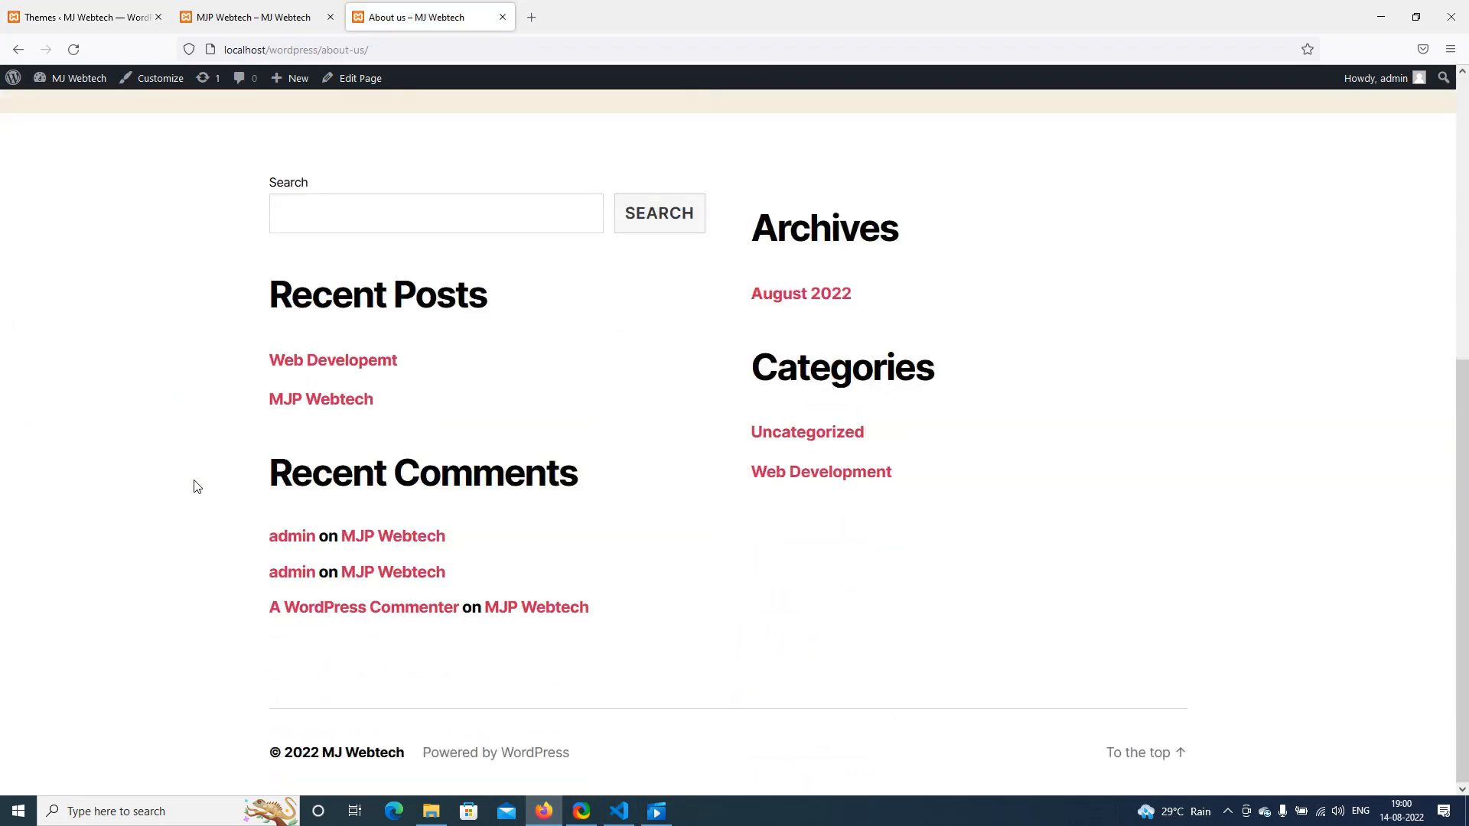
Switch the site back to the Twenty Twenty-Two theme and reload the live About us page
{"action": "left_click", "coordinate": [127, 17]}
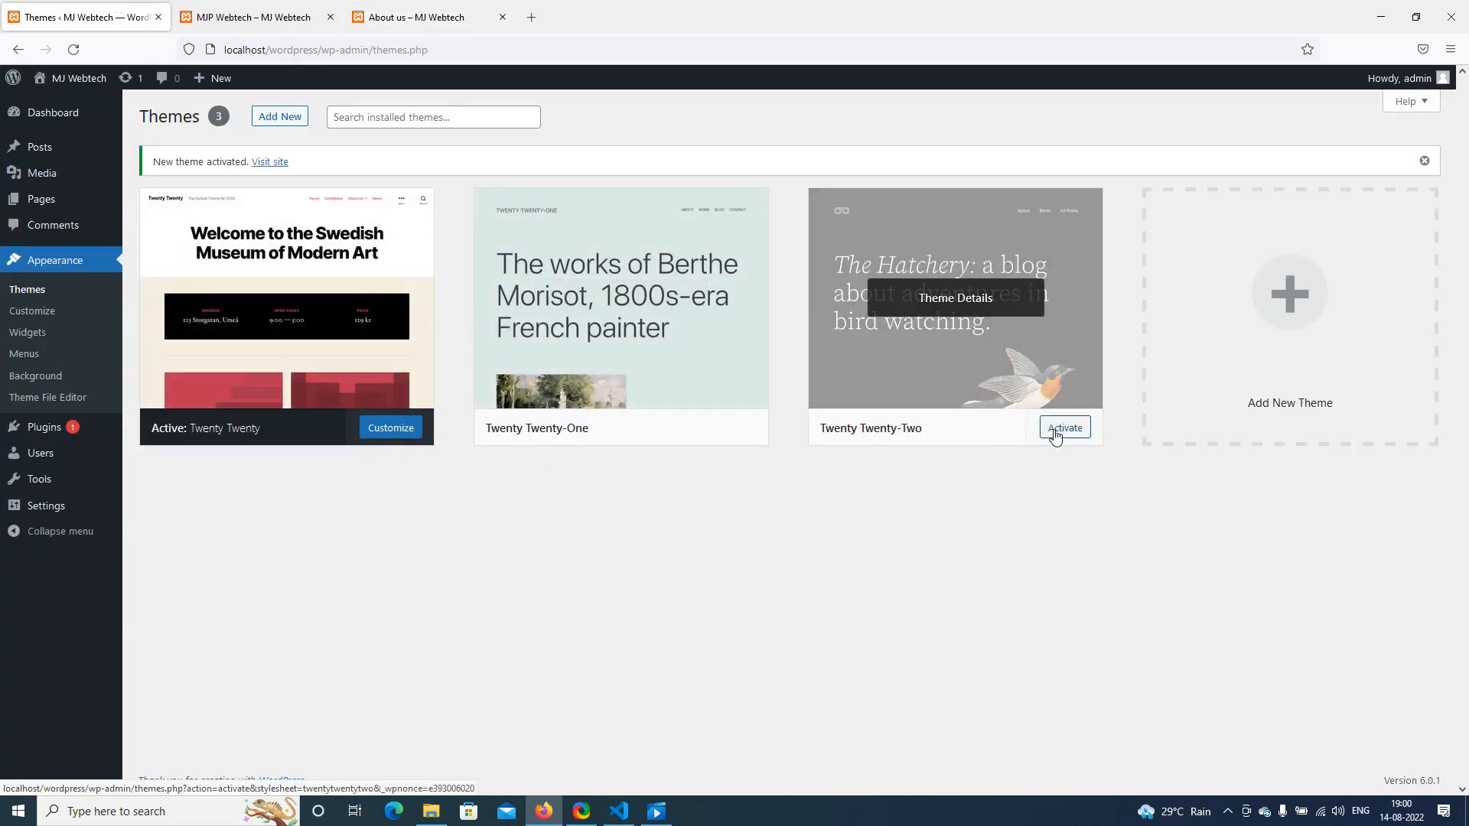
{"action": "left_click", "coordinate": [1056, 433]}
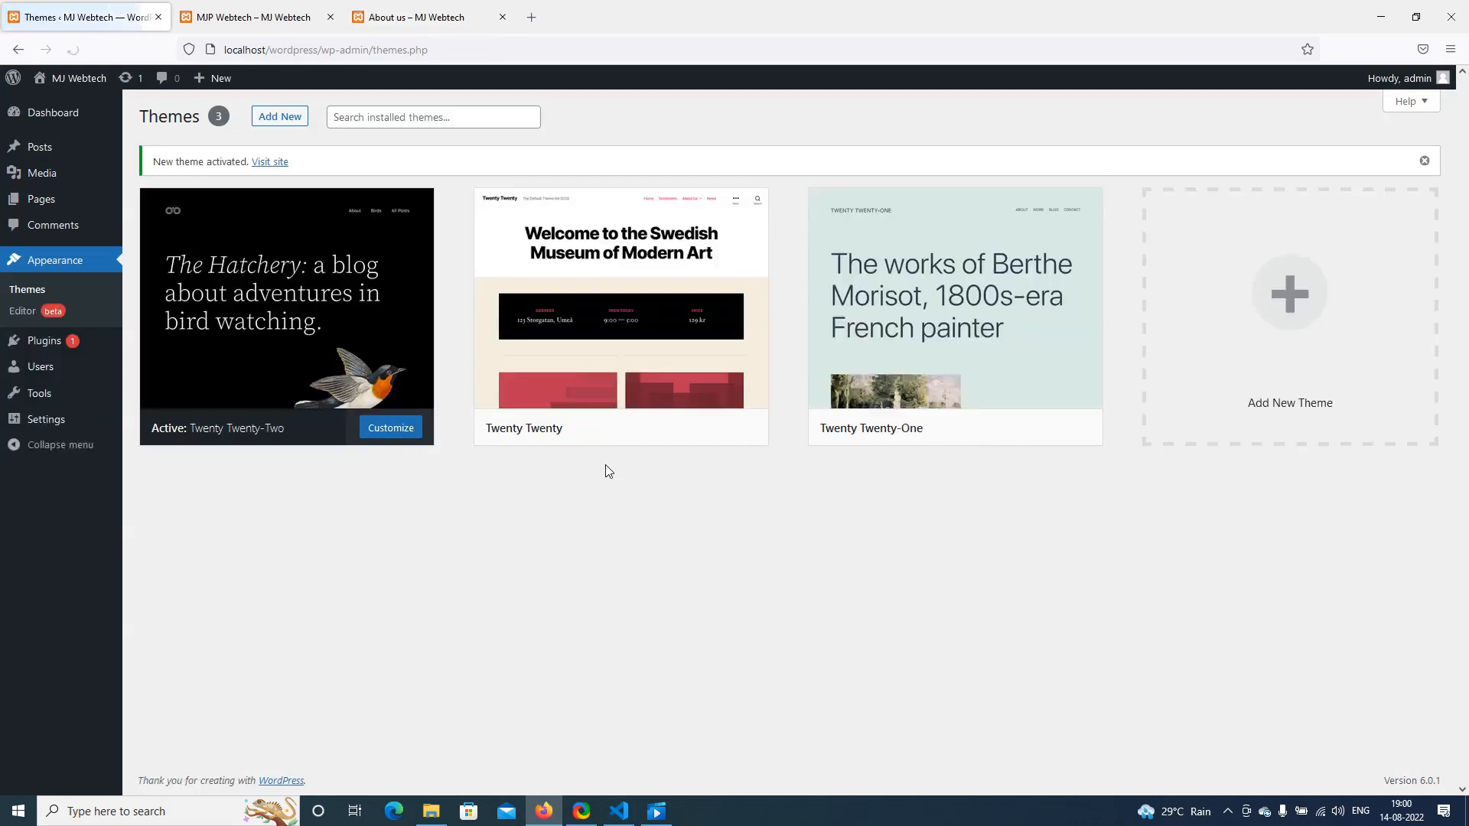
{"action": "left_click", "coordinate": [409, 11]}
{"action": "right_click", "coordinate": [145, 313]}
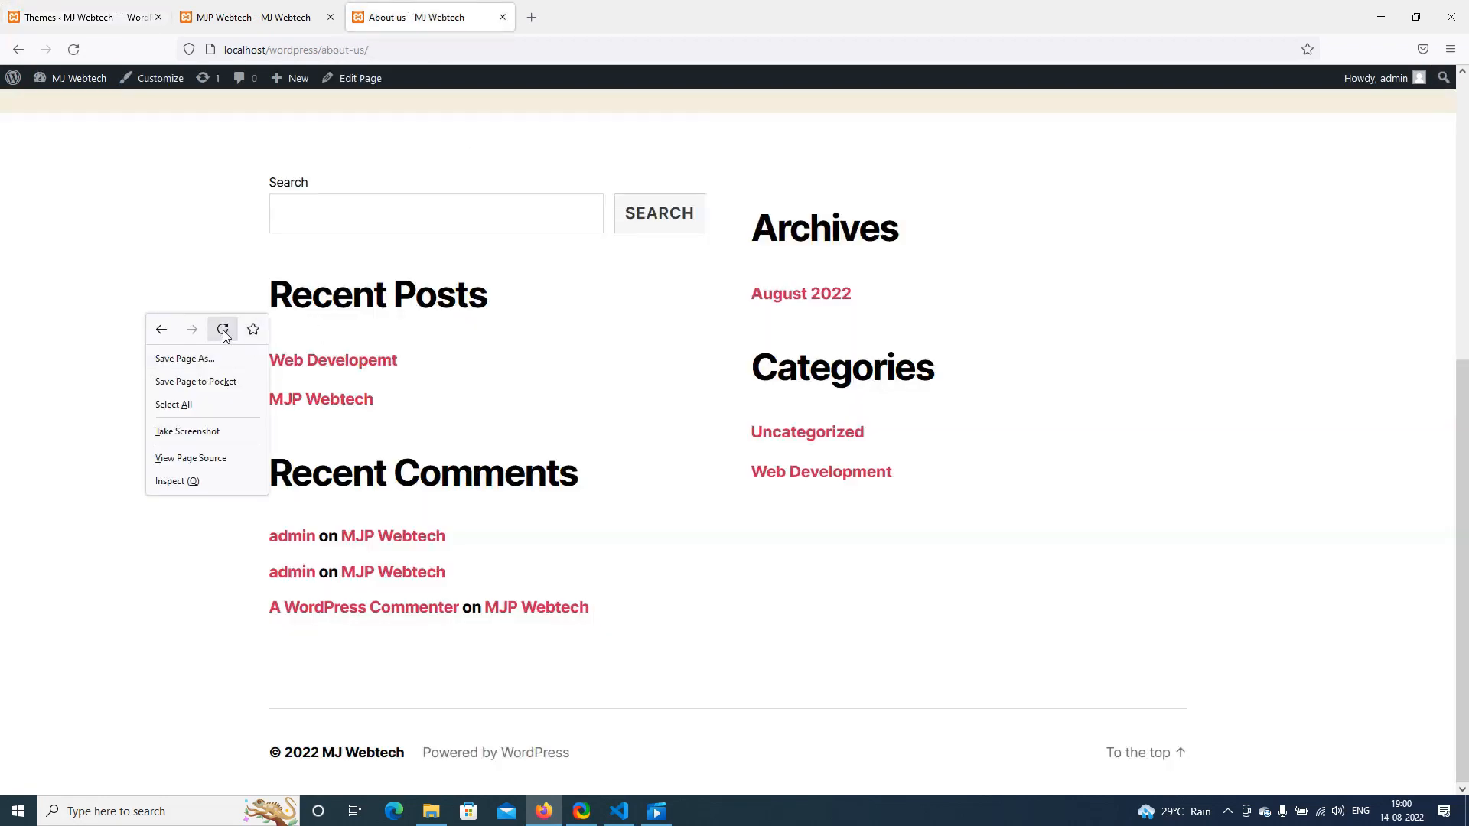
{"action": "left_click", "coordinate": [222, 331]}
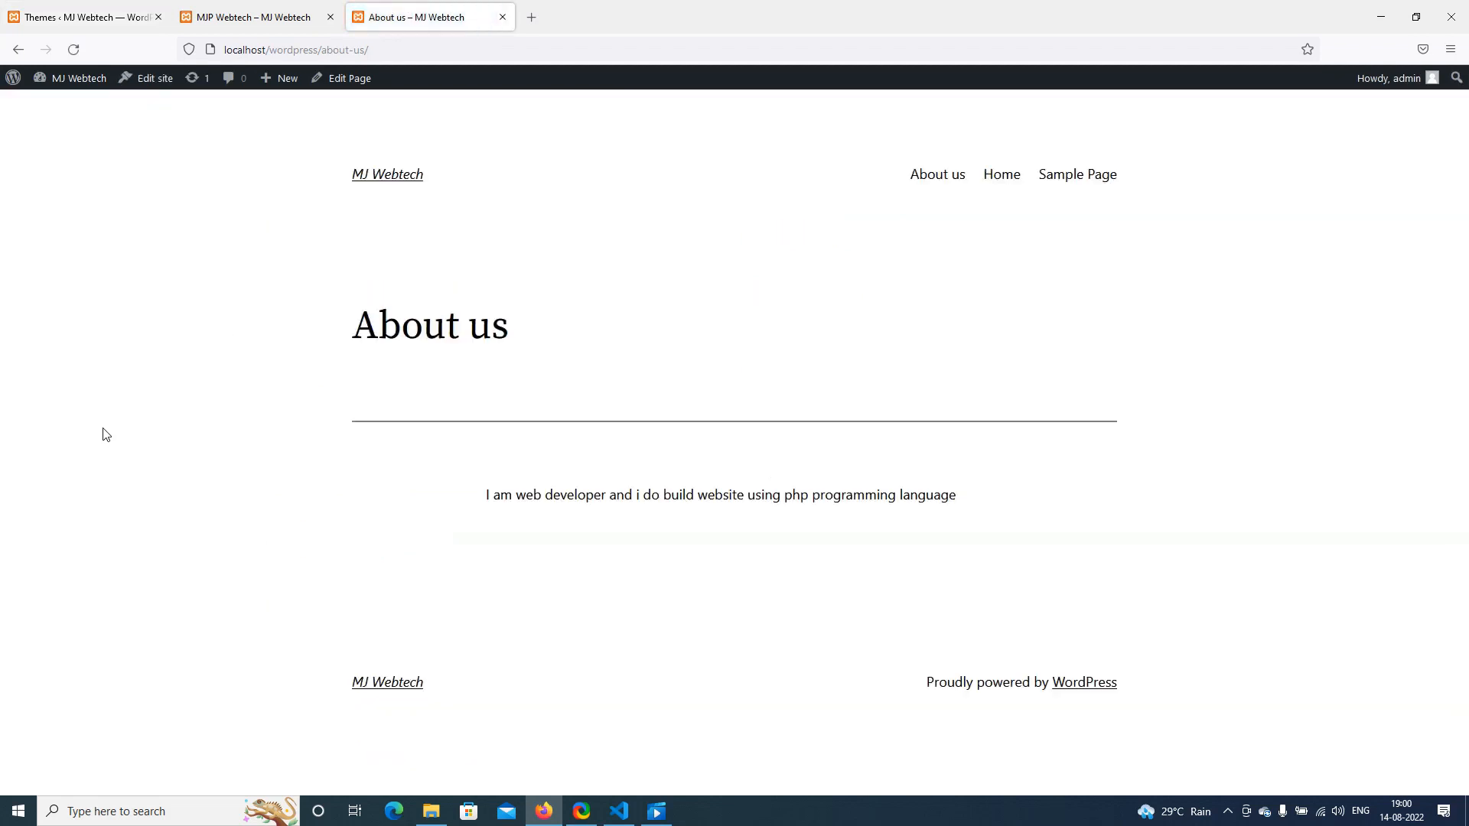
Activate the Twenty Twenty-One theme, check the reloaded About us page on the live site and return to the installed themes
{"action": "left_click", "coordinate": [69, 8]}
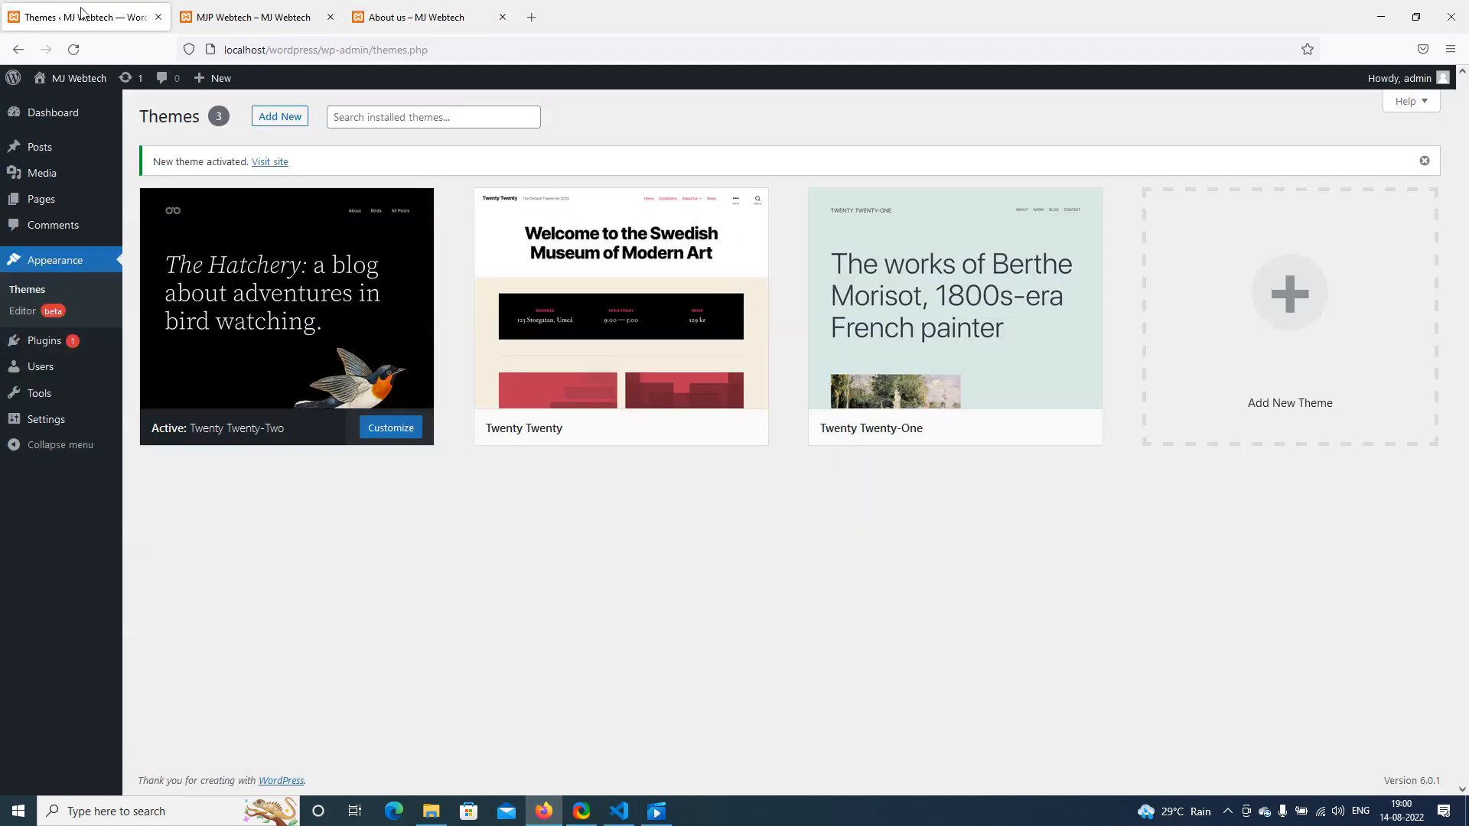
{"action": "mouse_move", "coordinate": [565, 352]}
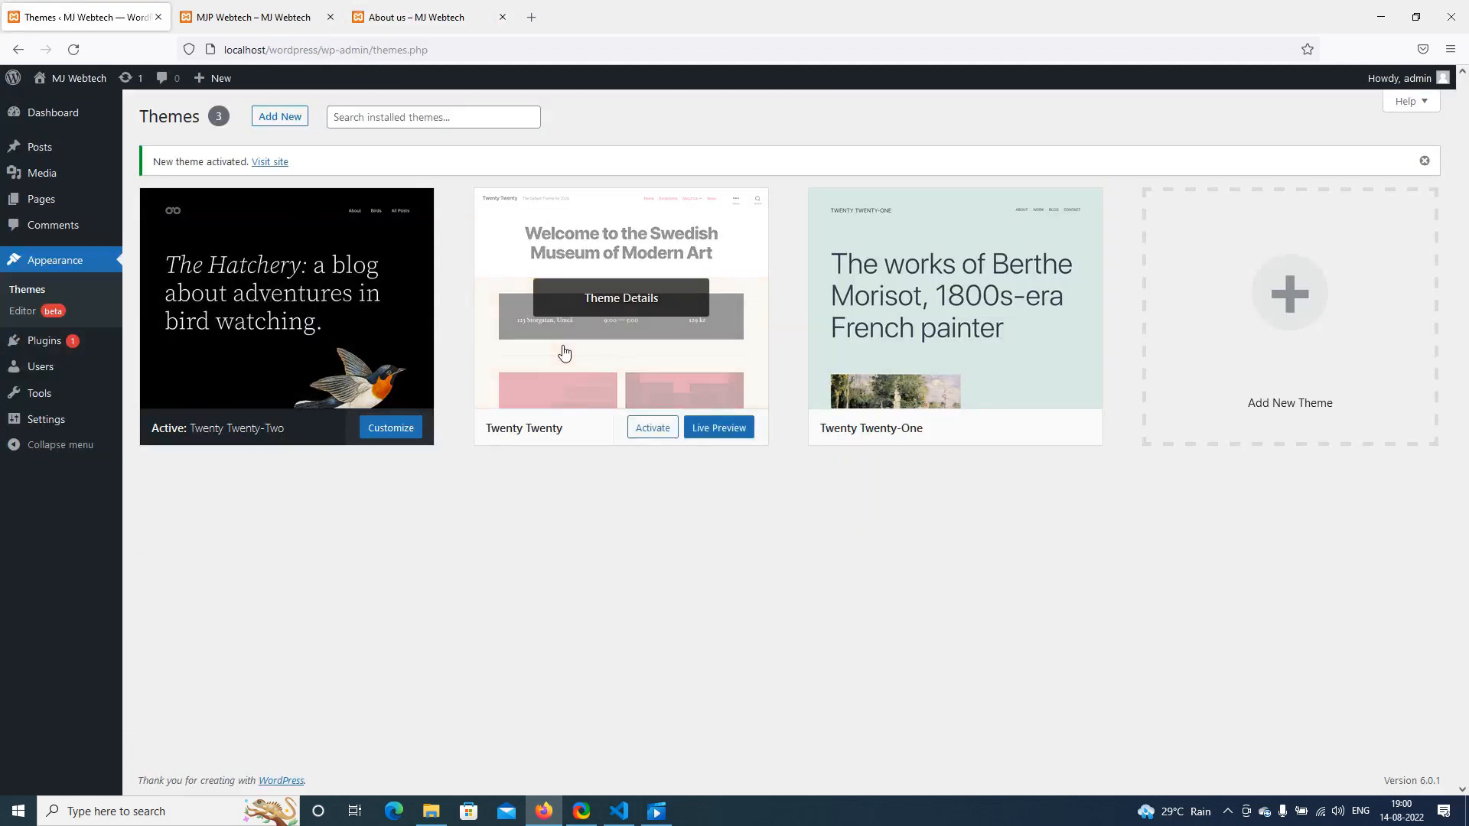
{"action": "left_click", "coordinate": [987, 428]}
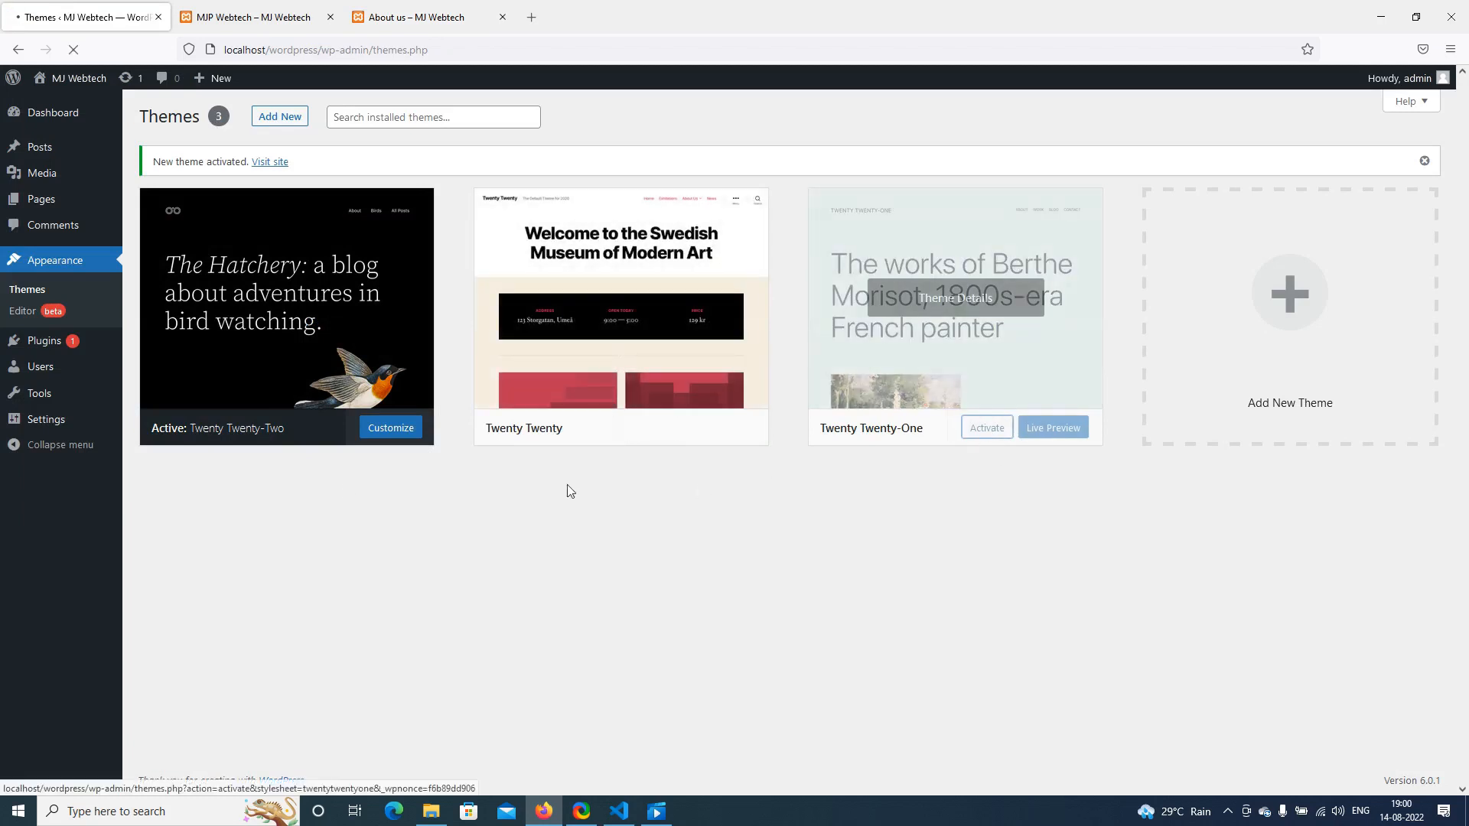
{"action": "left_click", "coordinate": [388, 8]}
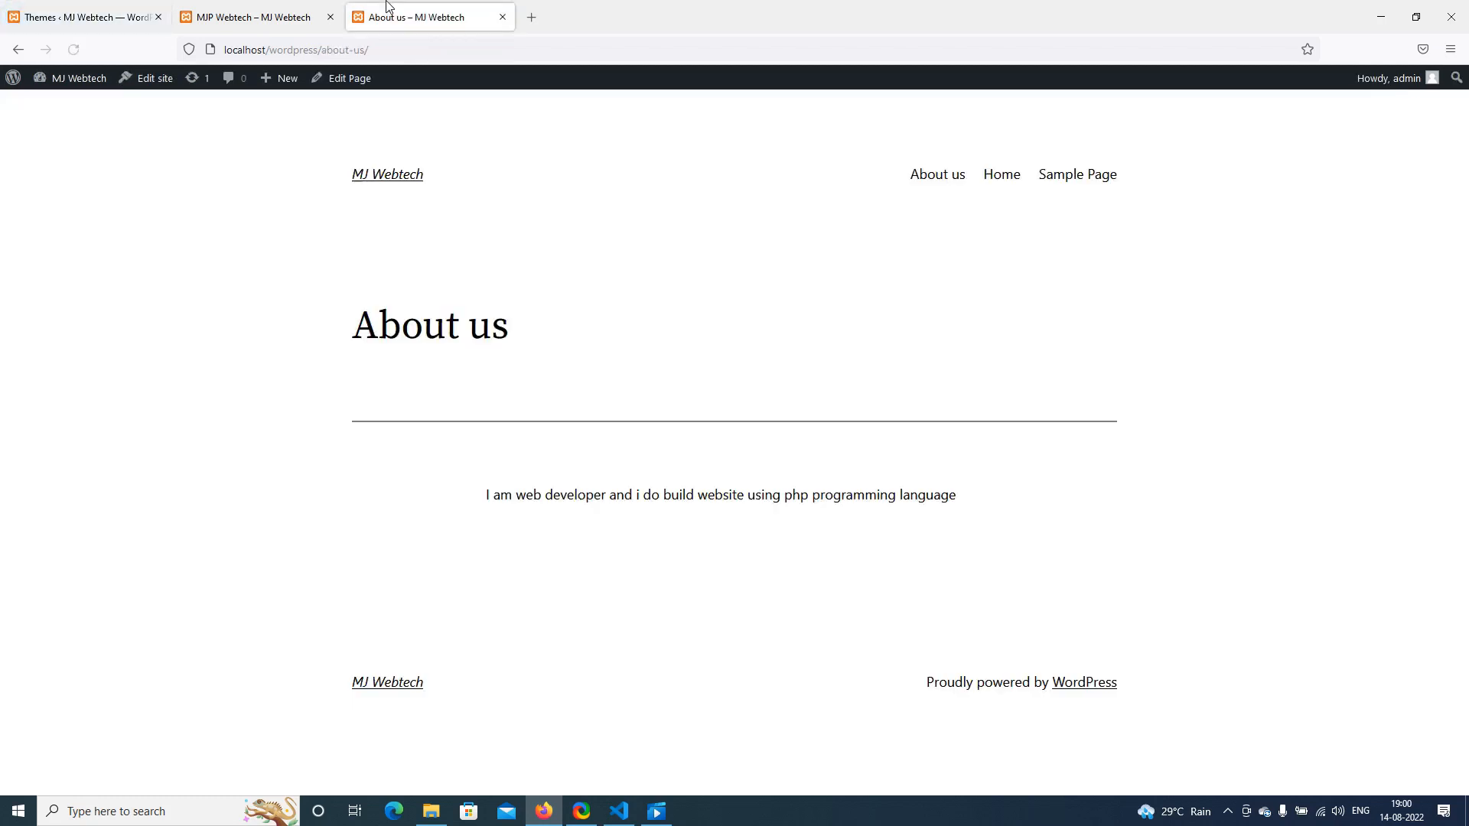
{"action": "right_click", "coordinate": [213, 314]}
{"action": "left_click", "coordinate": [293, 325]}
{"action": "scroll", "coordinate": [201, 383], "scroll_direction": "down", "scroll_amount": 5}
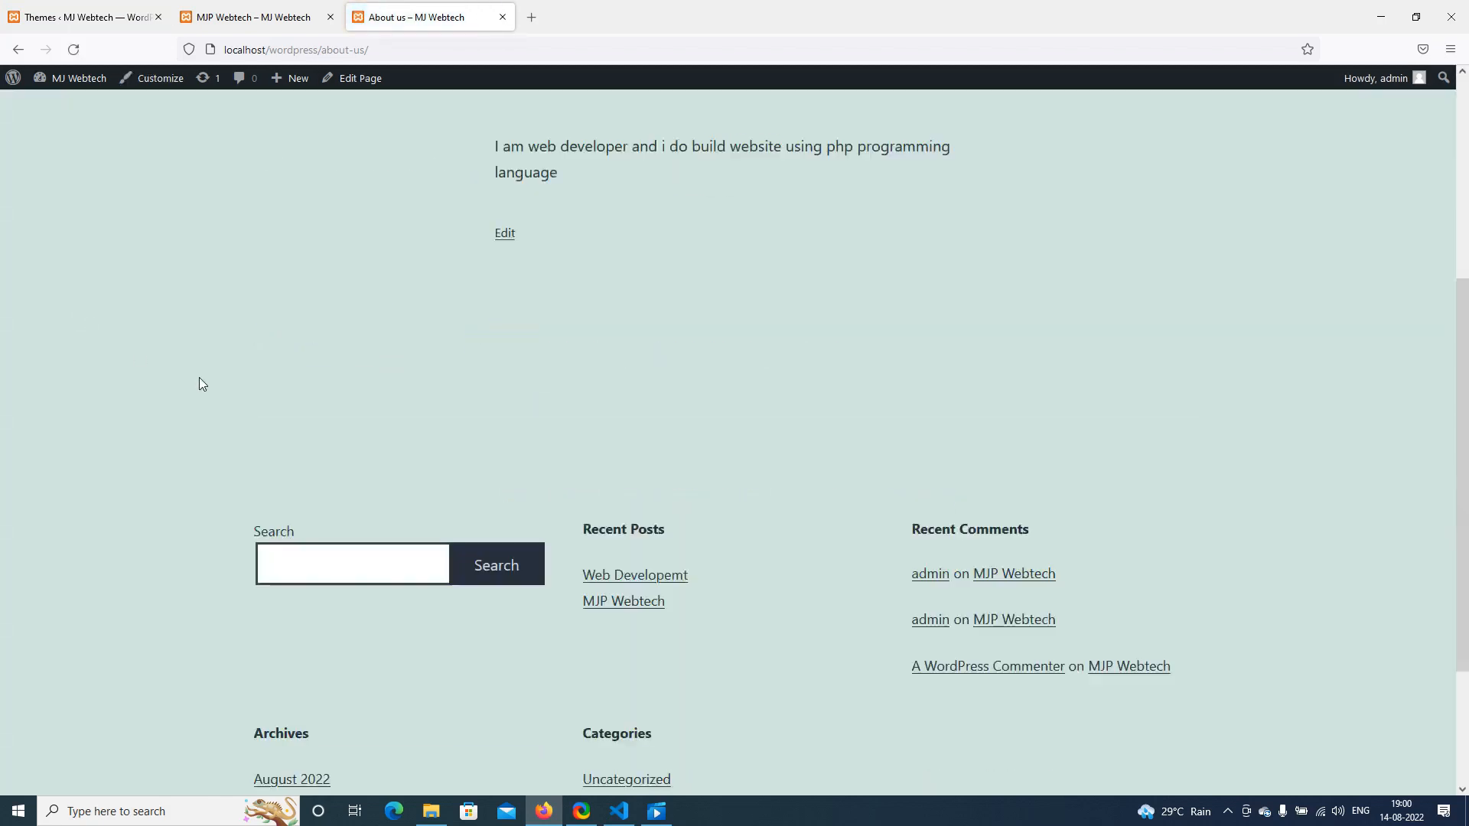
{"action": "scroll", "coordinate": [194, 401], "scroll_direction": "up", "scroll_amount": 6}
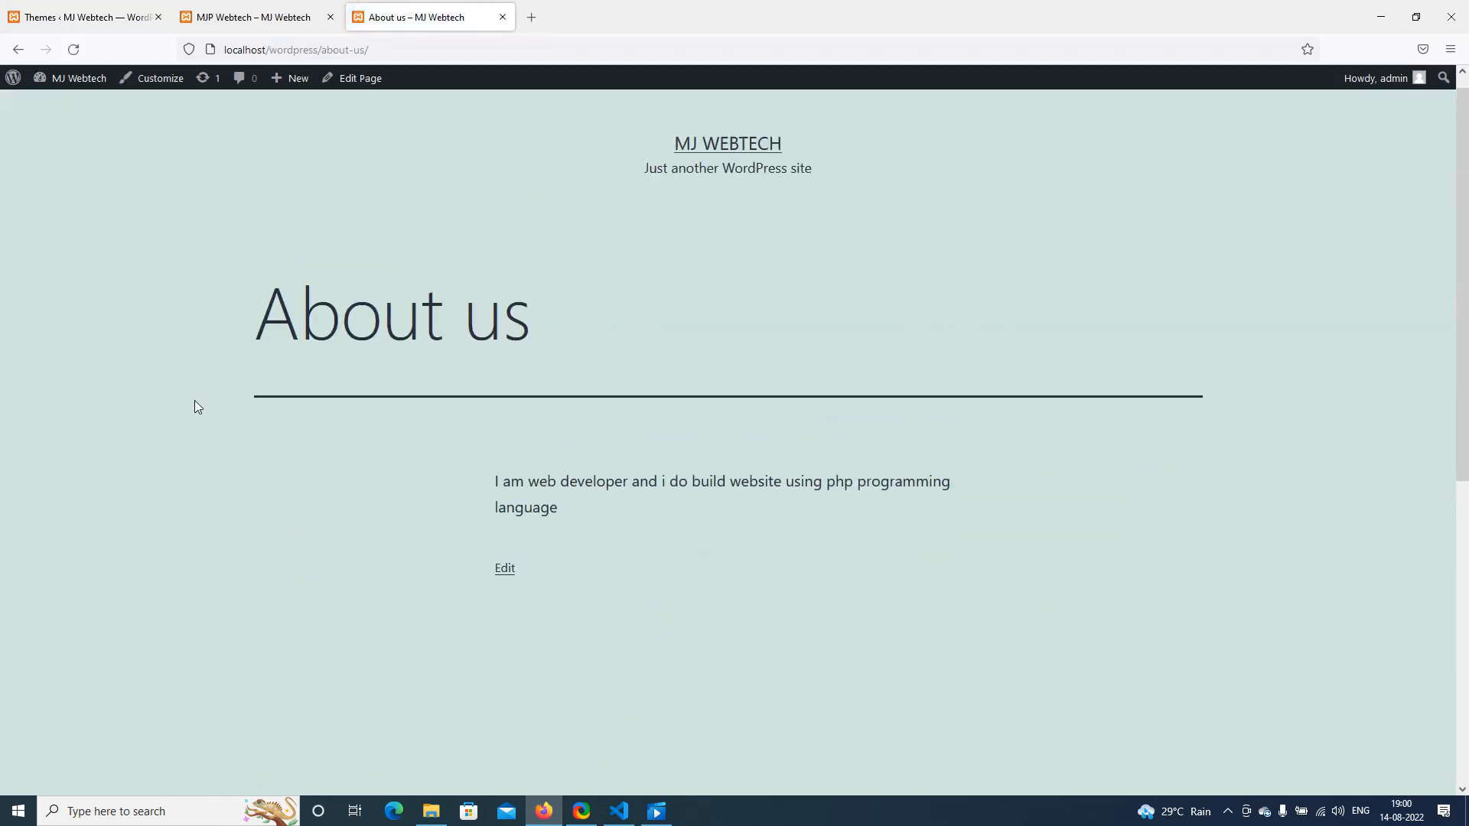
{"action": "left_click", "coordinate": [59, 9]}
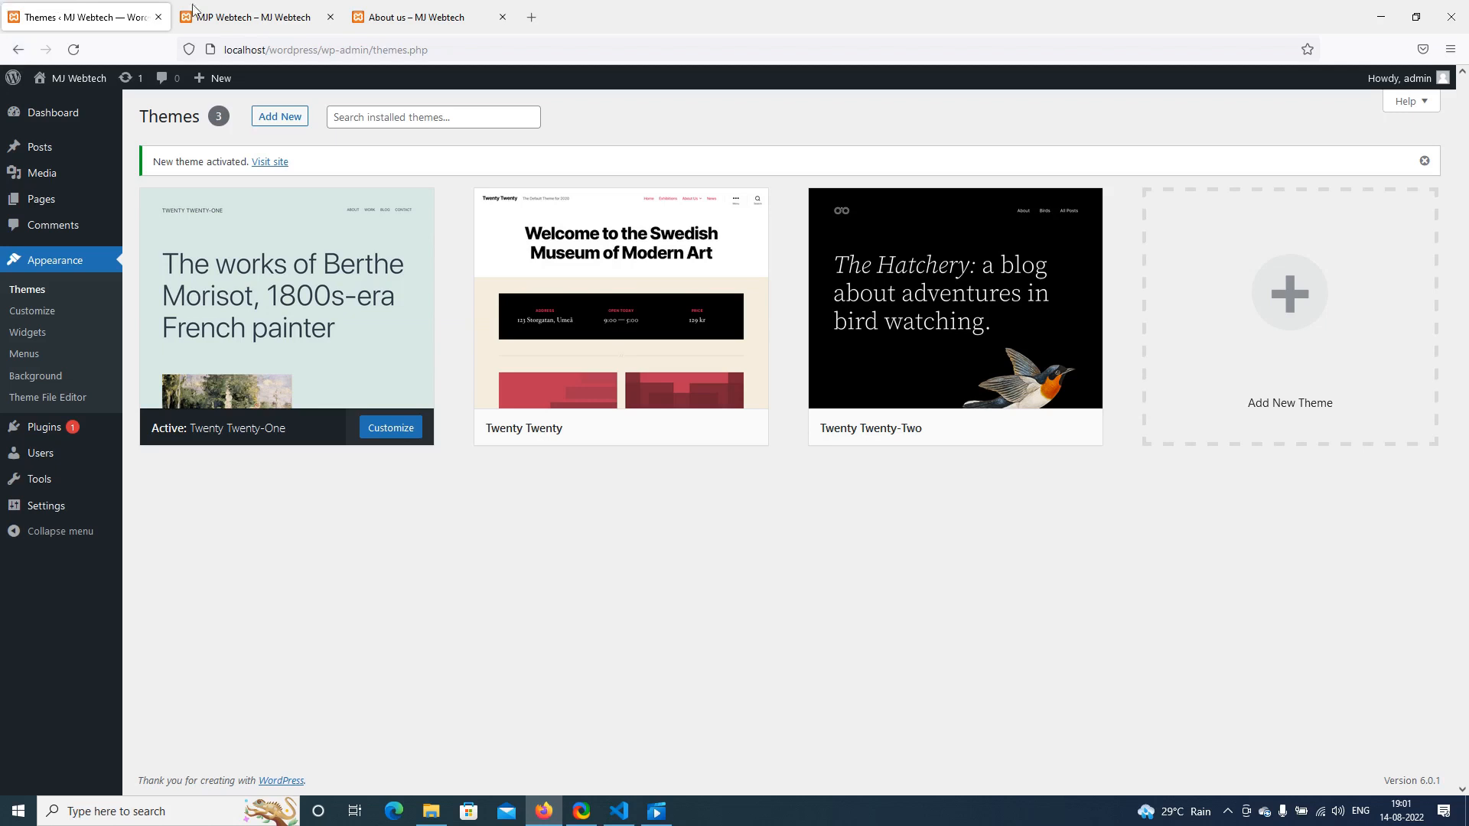
Open the catalogue of themes available to add and browse through the popular ones
{"action": "left_click", "coordinate": [279, 117]}
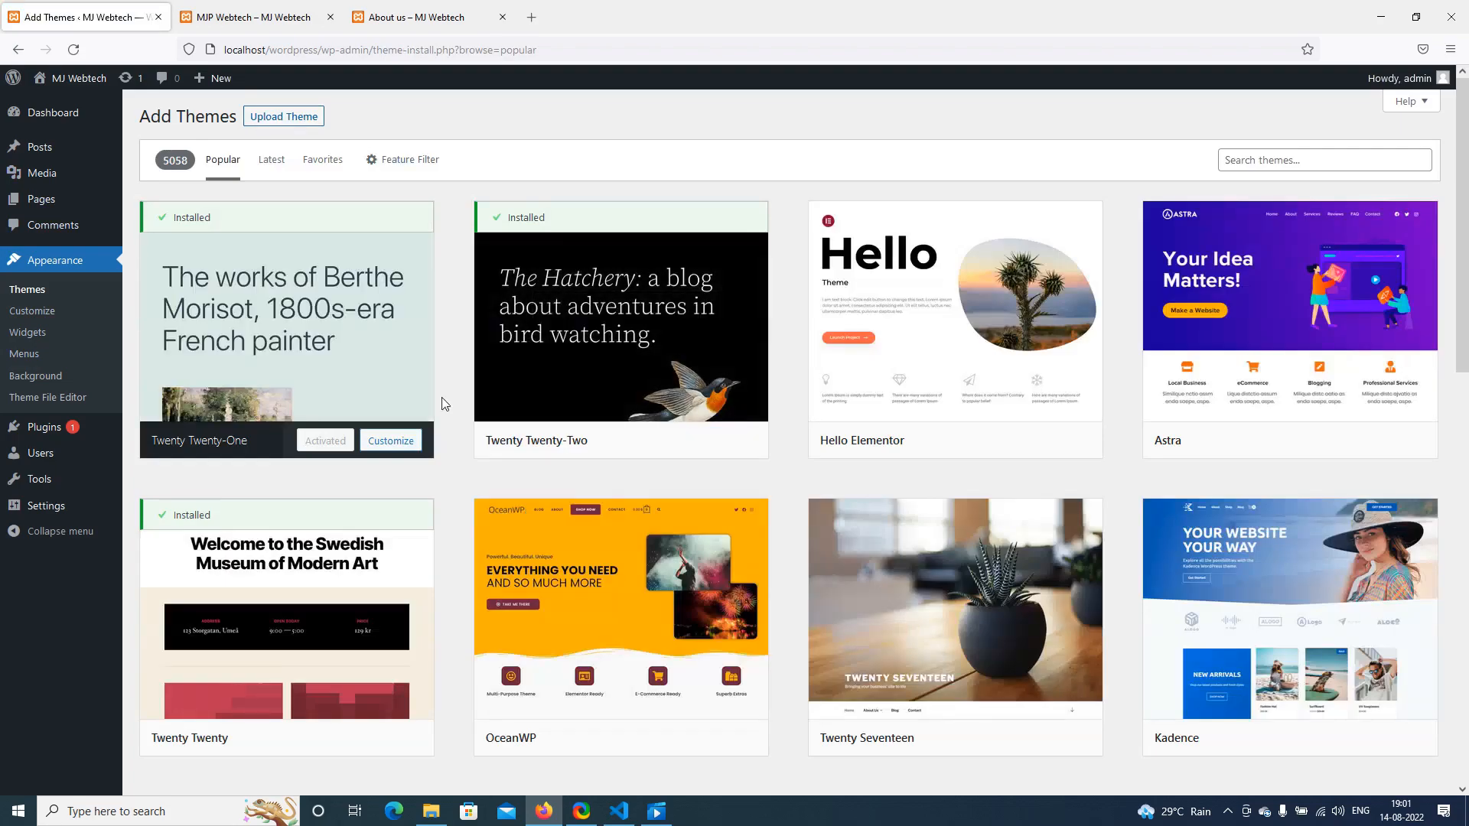
{"action": "scroll", "coordinate": [400, 436], "scroll_direction": "down", "scroll_amount": 8}
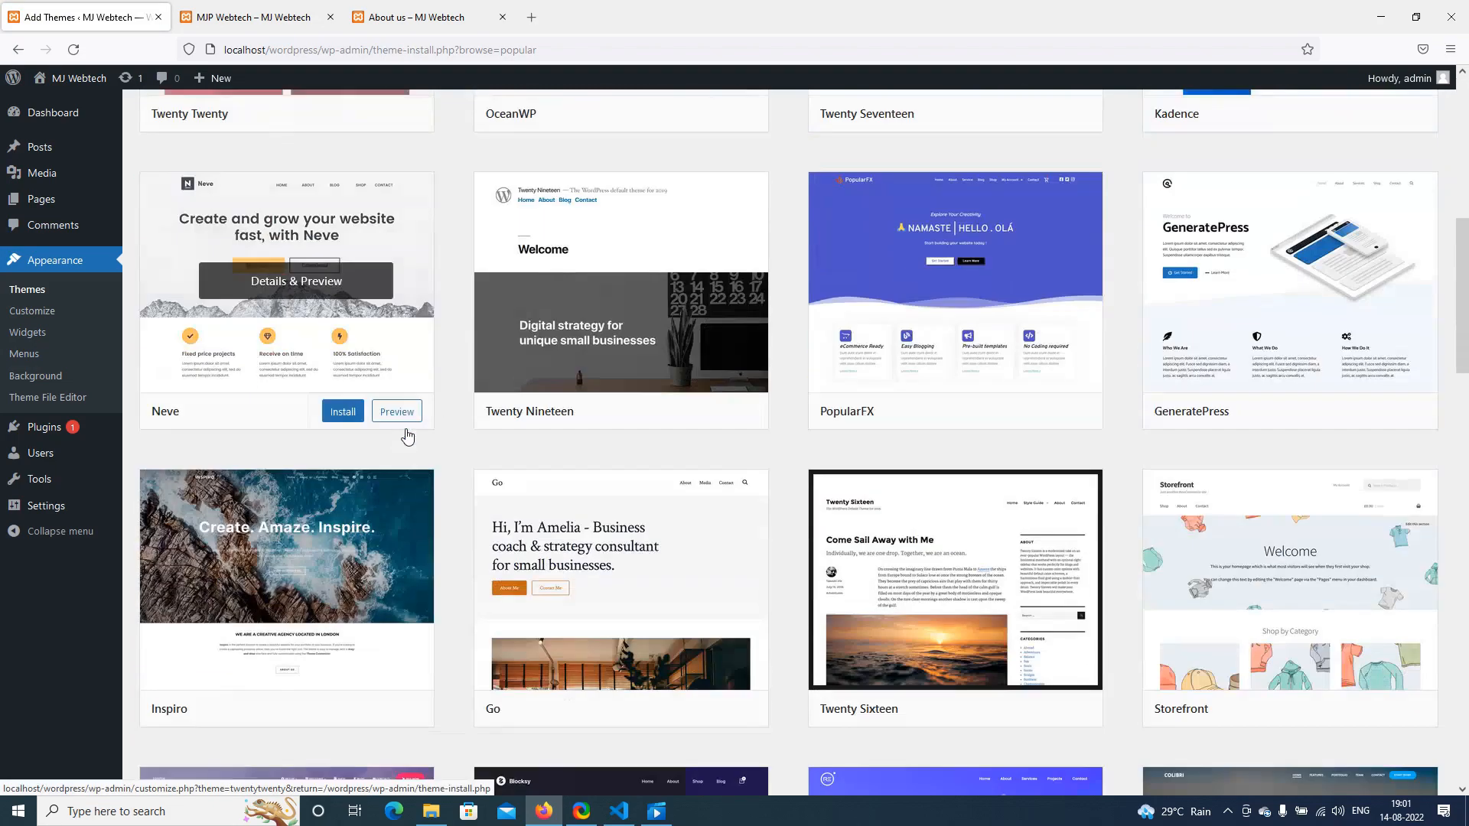
{"action": "scroll", "coordinate": [407, 436], "scroll_direction": "down", "scroll_amount": 6}
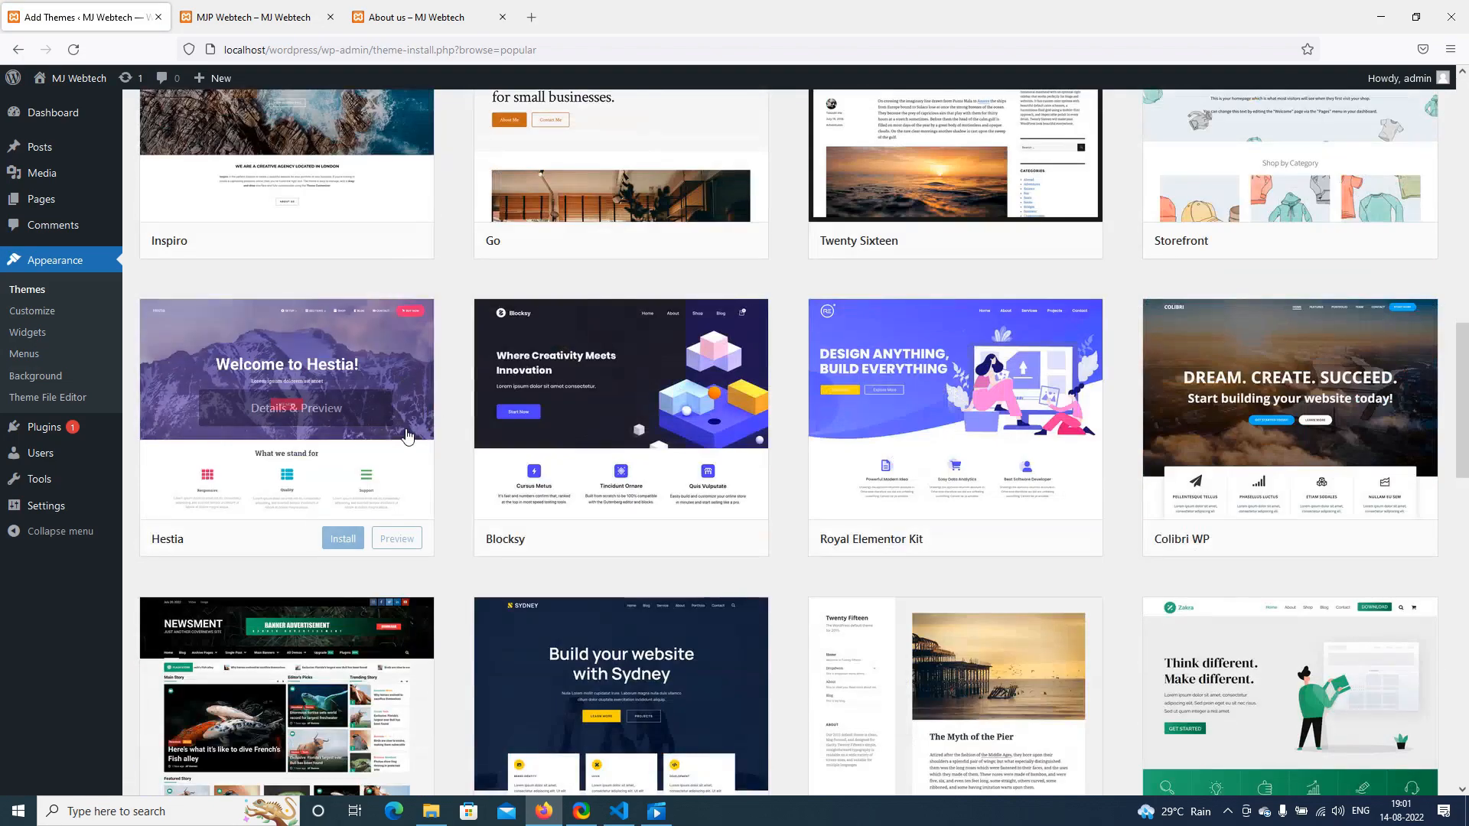
{"action": "left_click_drag", "start_coordinate": [1467, 430], "coordinate": [1461, 195]}
{"action": "scroll", "coordinate": [945, 296], "scroll_direction": "up", "scroll_amount": 10}
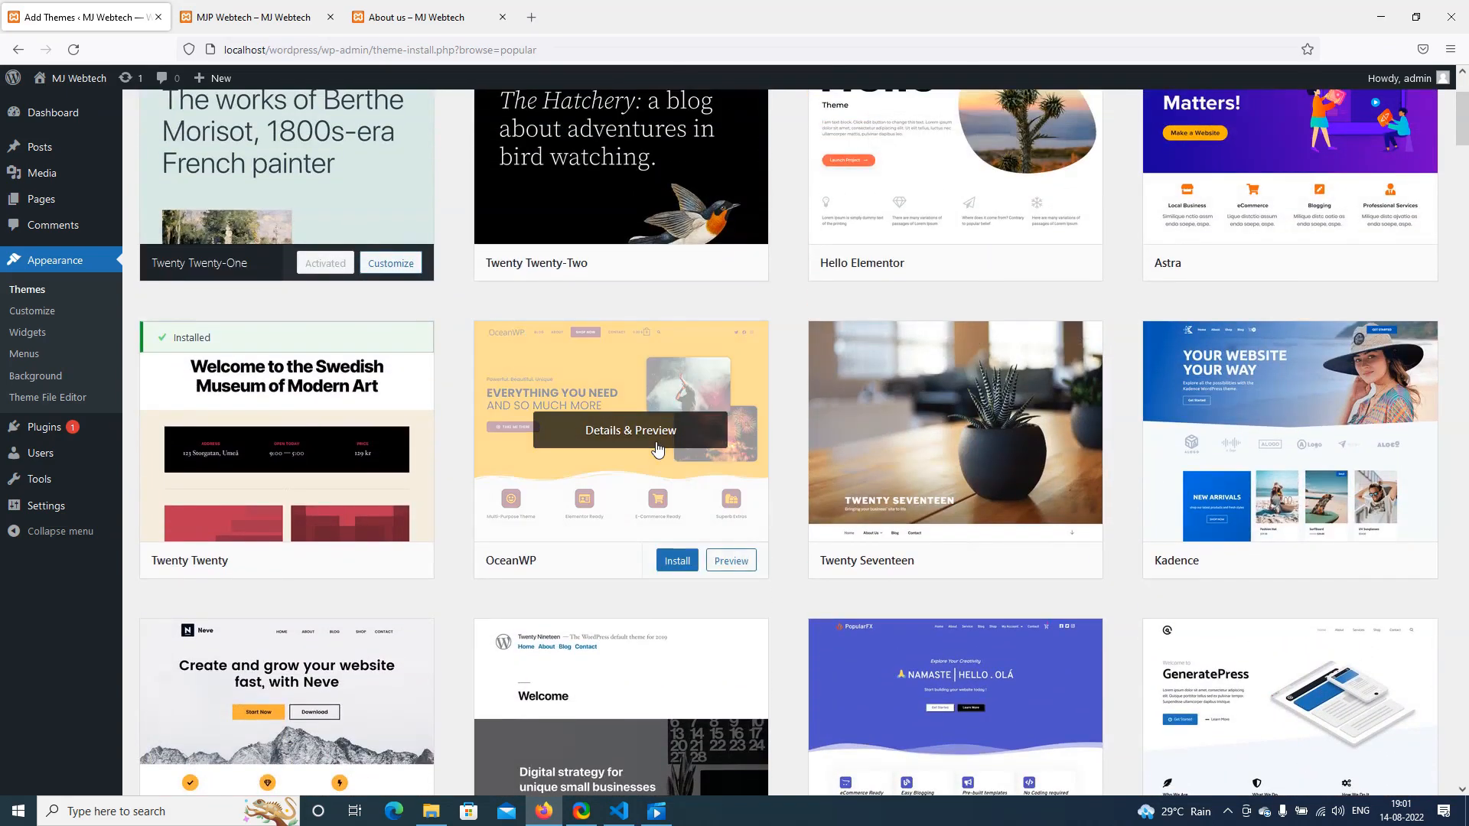
{"action": "scroll", "coordinate": [797, 586], "scroll_direction": "up", "scroll_amount": 2}
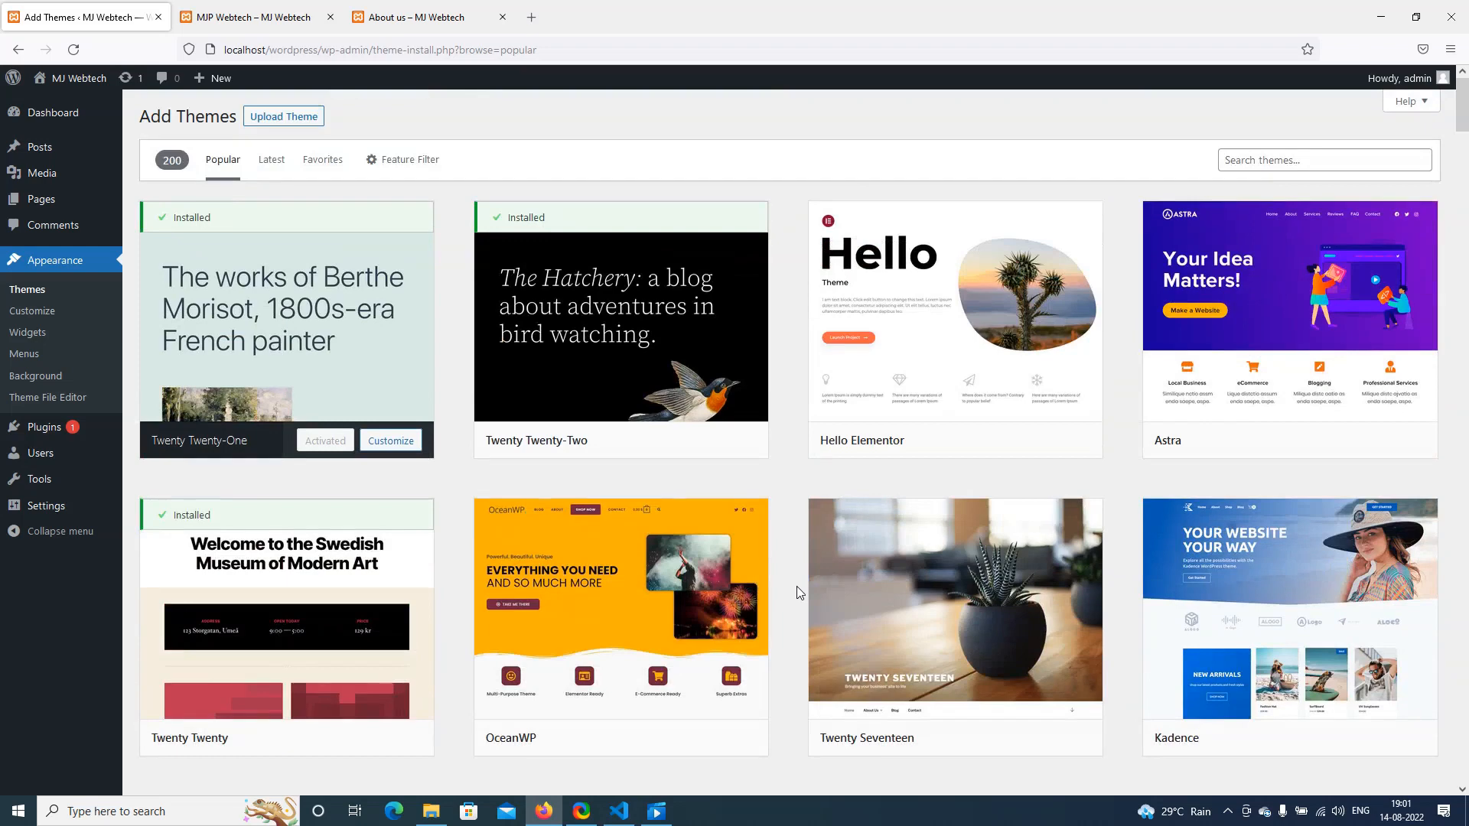
Compare the install, activate and preview options of the popular themes and return to the list of installed themes
{"action": "mouse_move", "coordinate": [242, 426]}
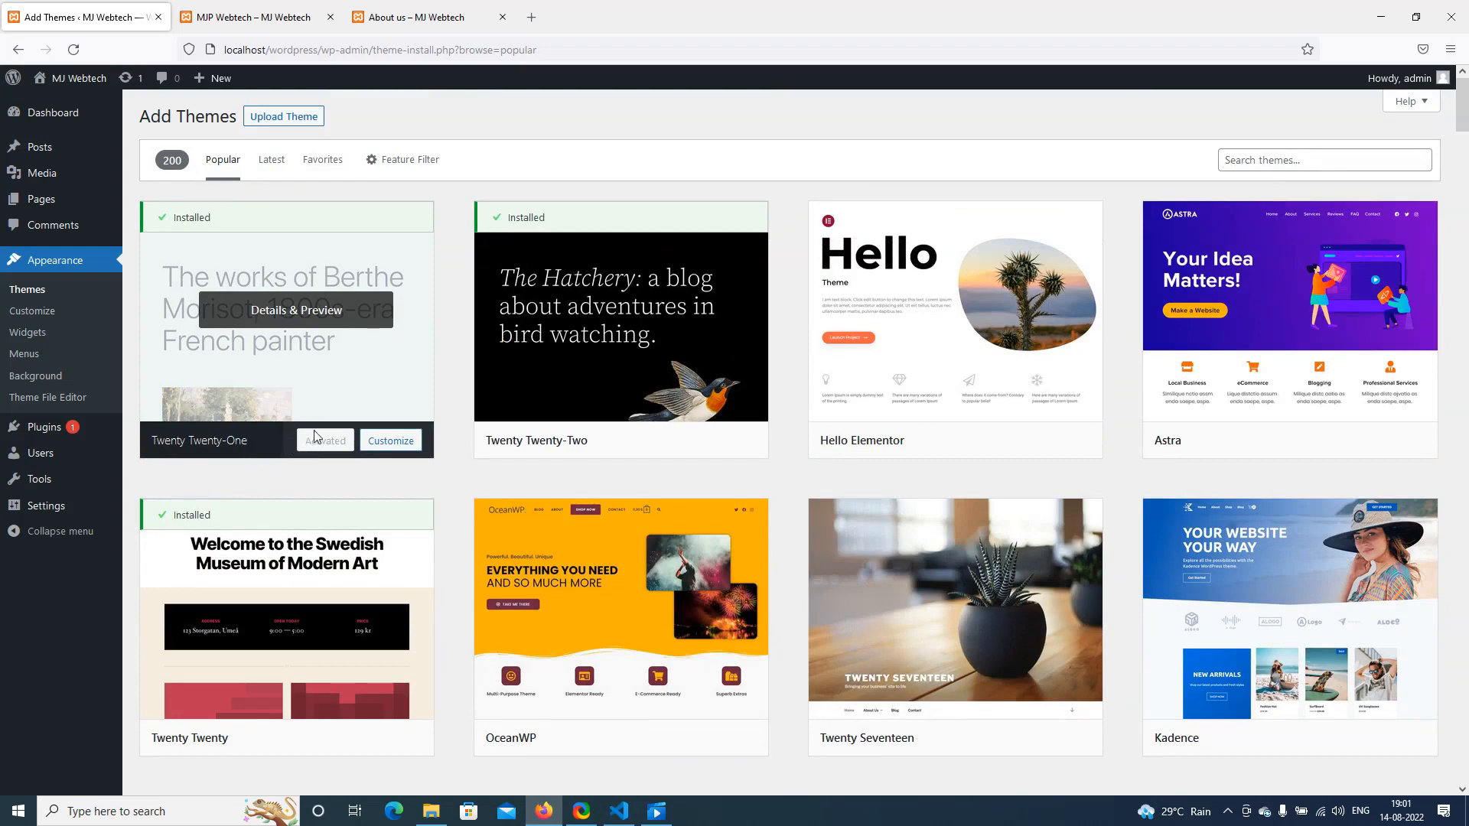
{"action": "mouse_move", "coordinate": [316, 638]}
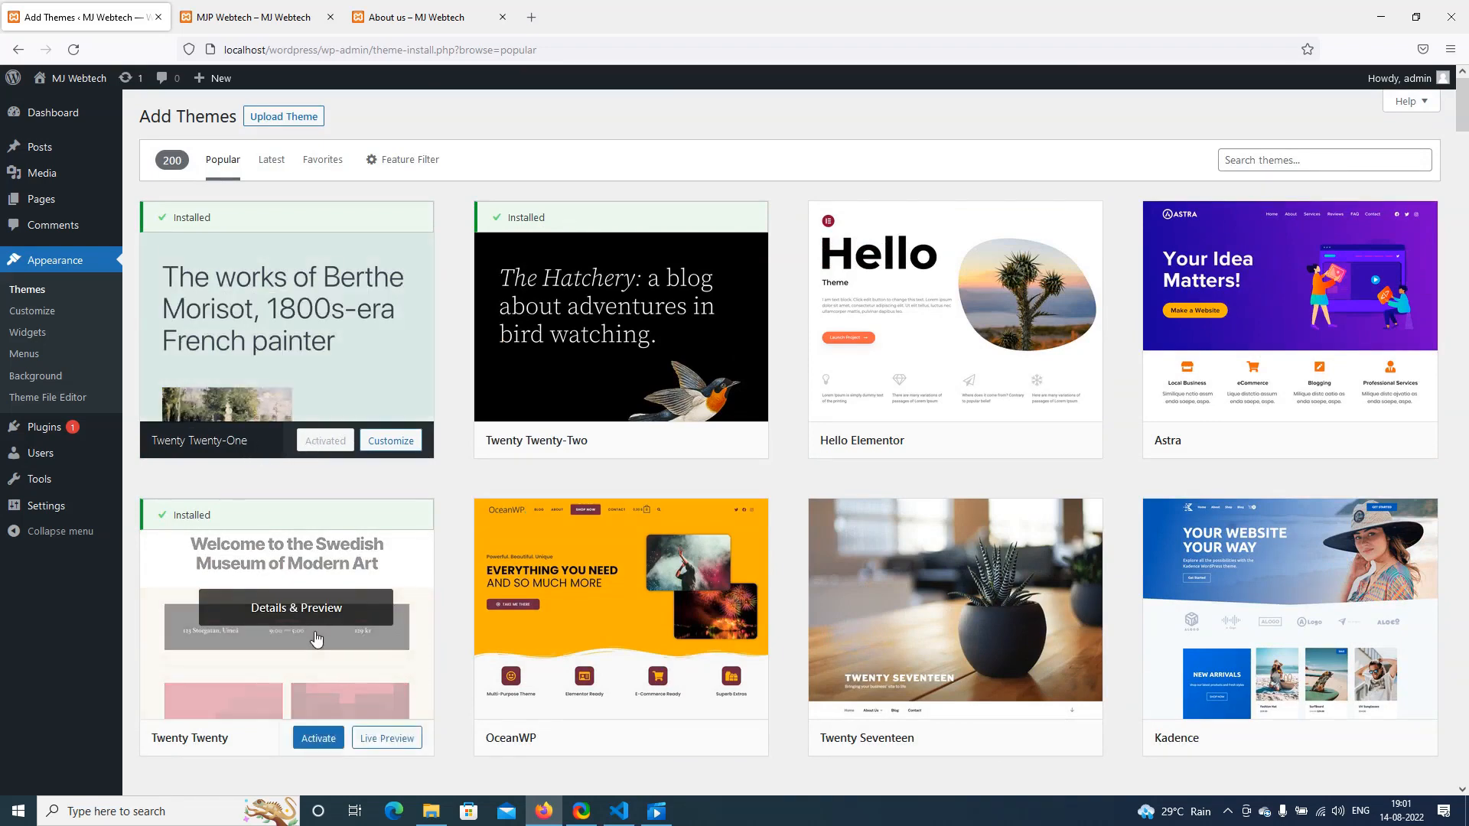
{"action": "scroll", "coordinate": [688, 459], "scroll_direction": "down", "scroll_amount": 2}
{"action": "scroll", "coordinate": [995, 344], "scroll_direction": "up", "scroll_amount": 2}
{"action": "mouse_move", "coordinate": [926, 403]}
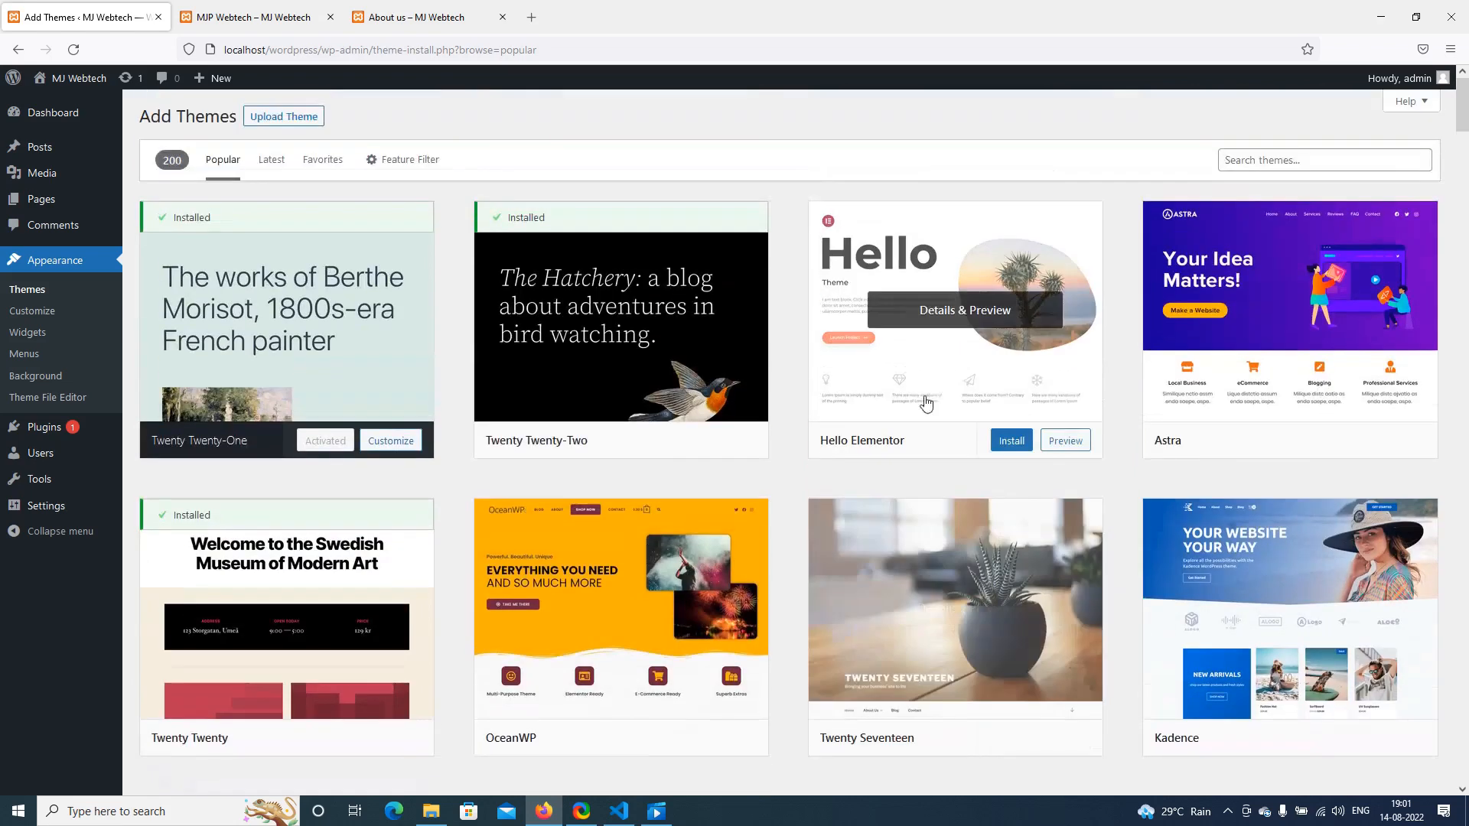
{"action": "mouse_move", "coordinate": [991, 524]}
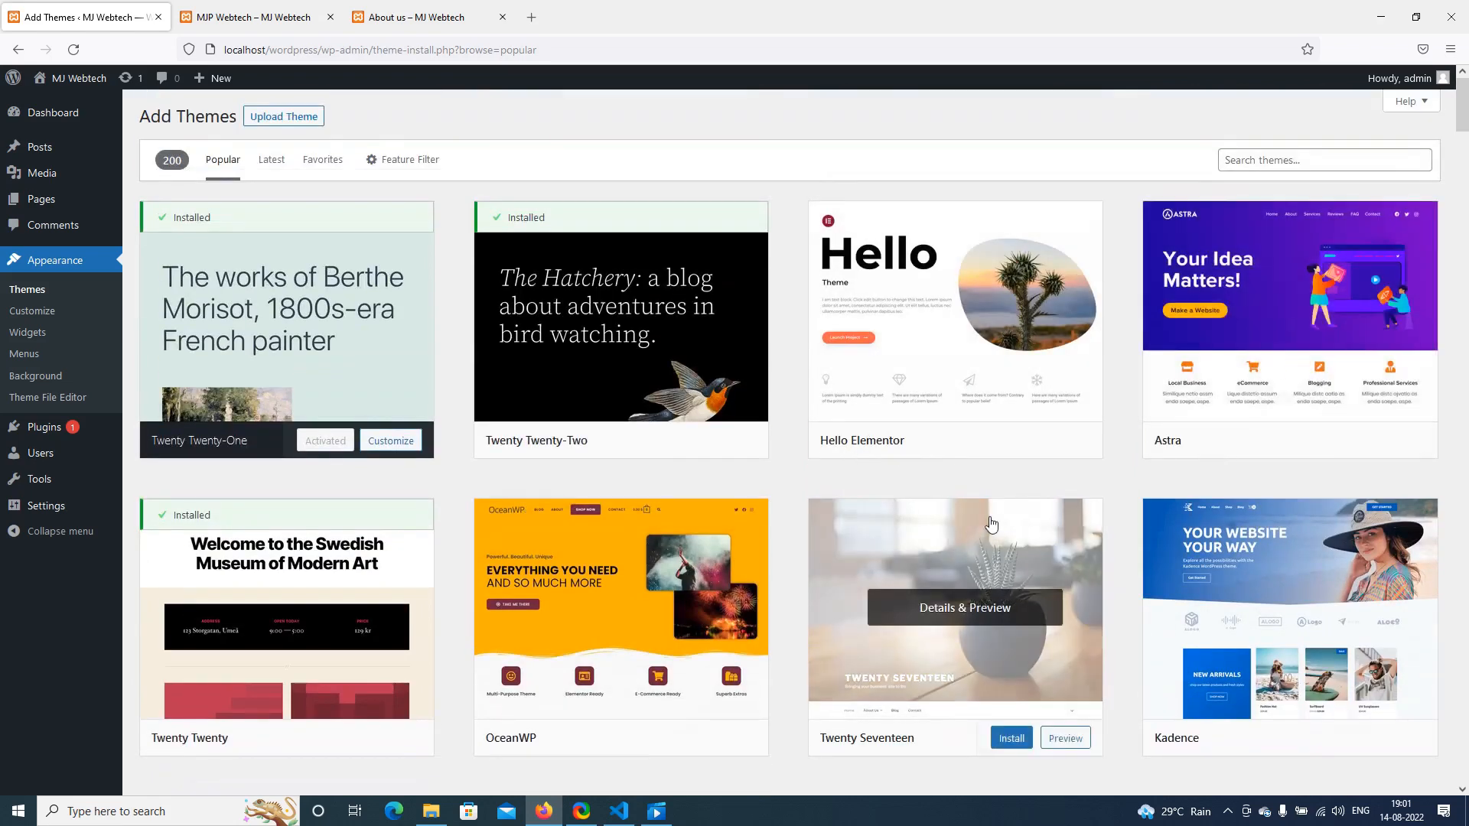
{"action": "scroll", "coordinate": [991, 524], "scroll_direction": "down", "scroll_amount": 2}
{"action": "mouse_move", "coordinate": [547, 602]}
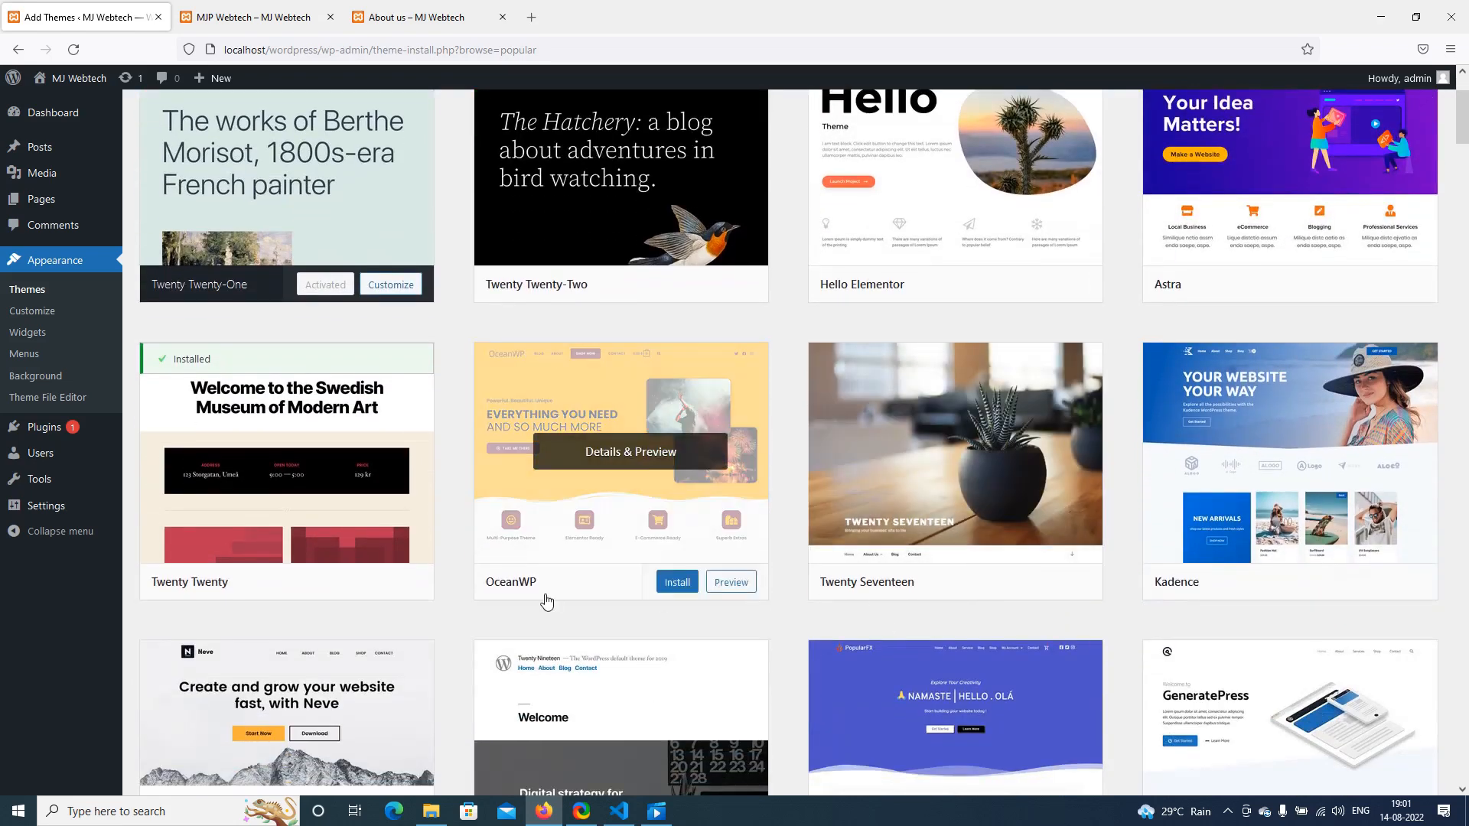
{"action": "scroll", "coordinate": [547, 579], "scroll_direction": "down", "scroll_amount": 3}
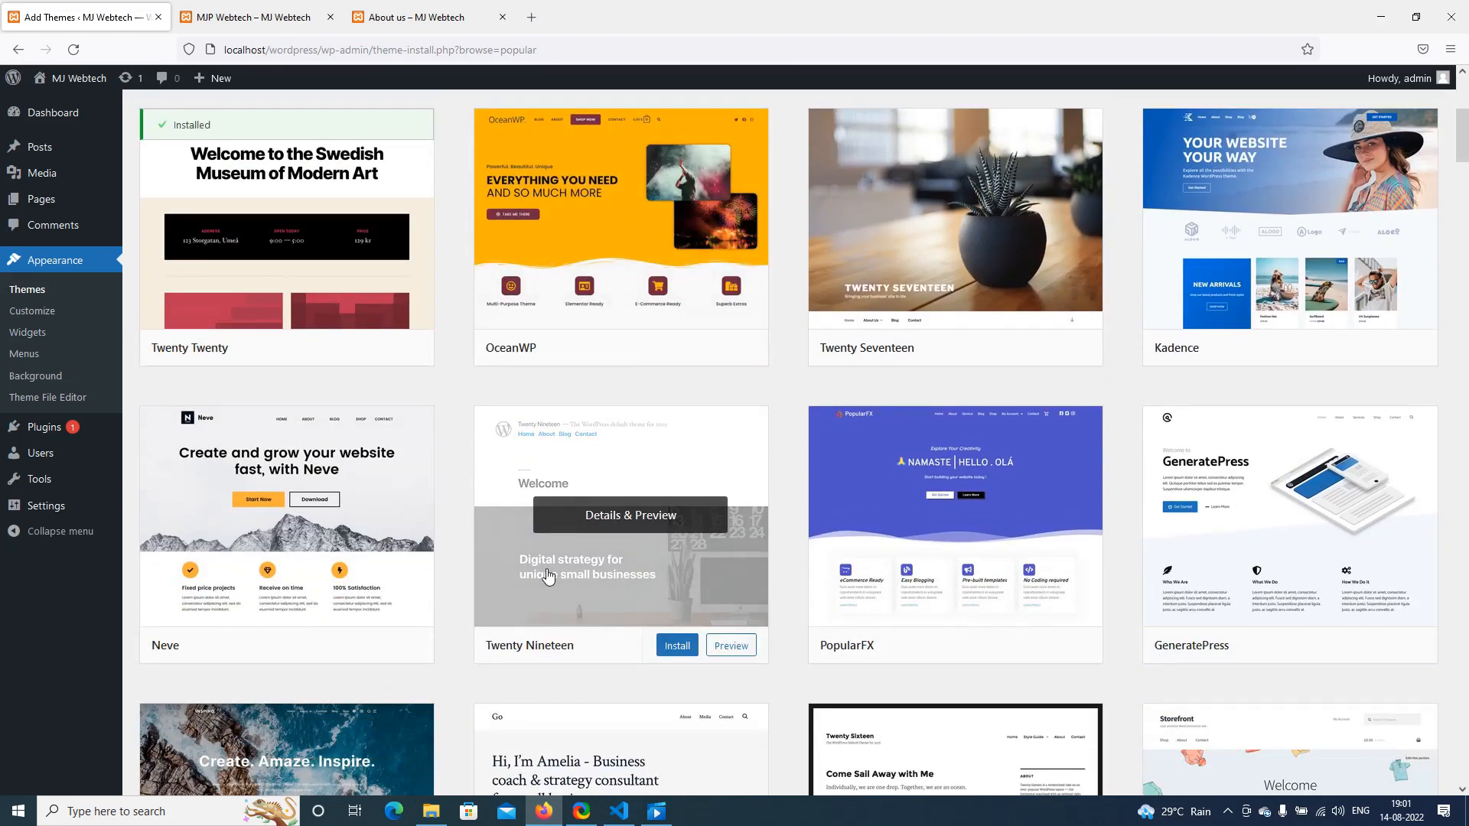
{"action": "mouse_move", "coordinate": [409, 464]}
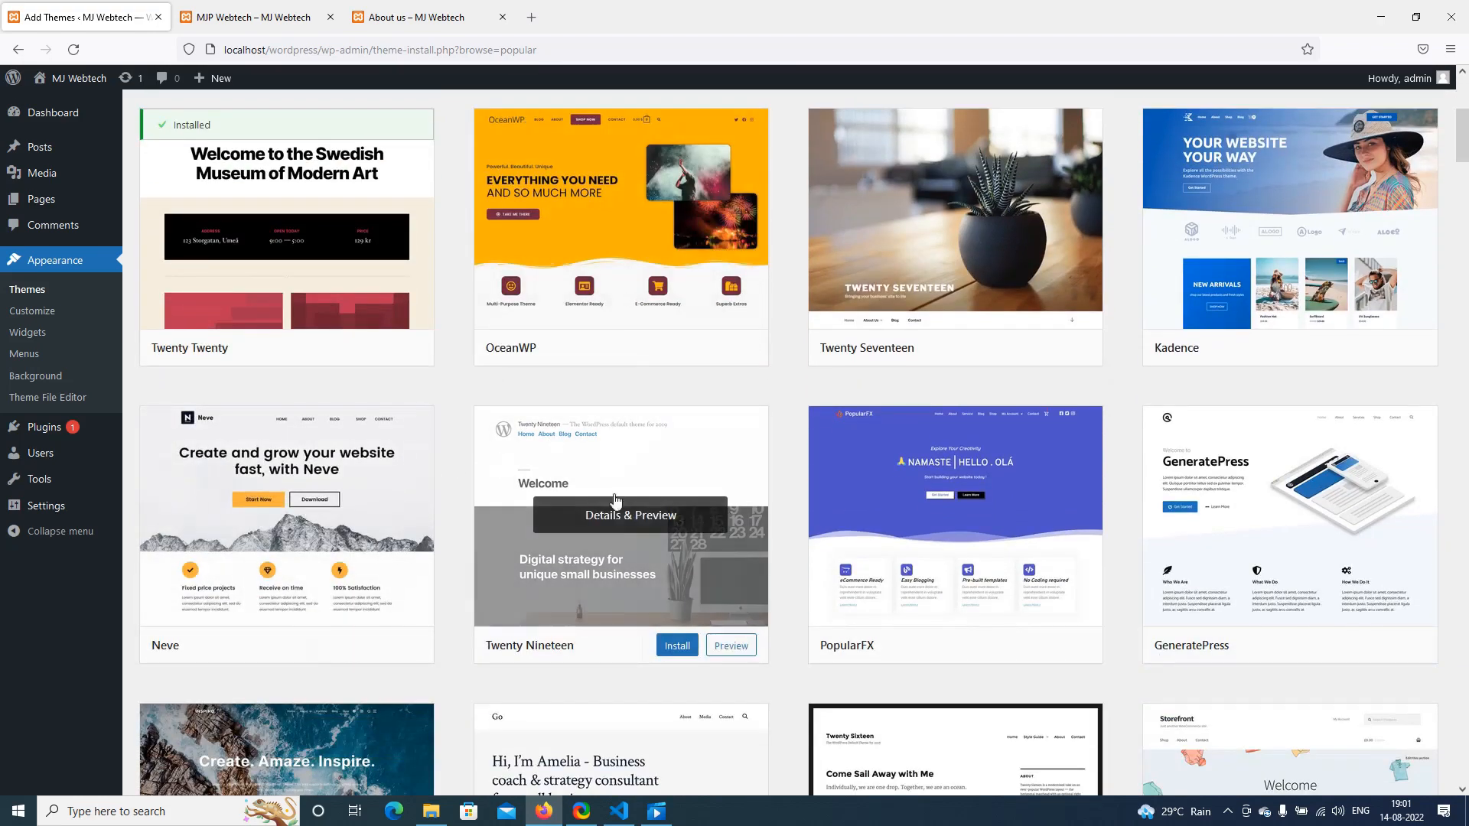
{"action": "scroll", "coordinate": [605, 535], "scroll_direction": "down", "scroll_amount": 3}
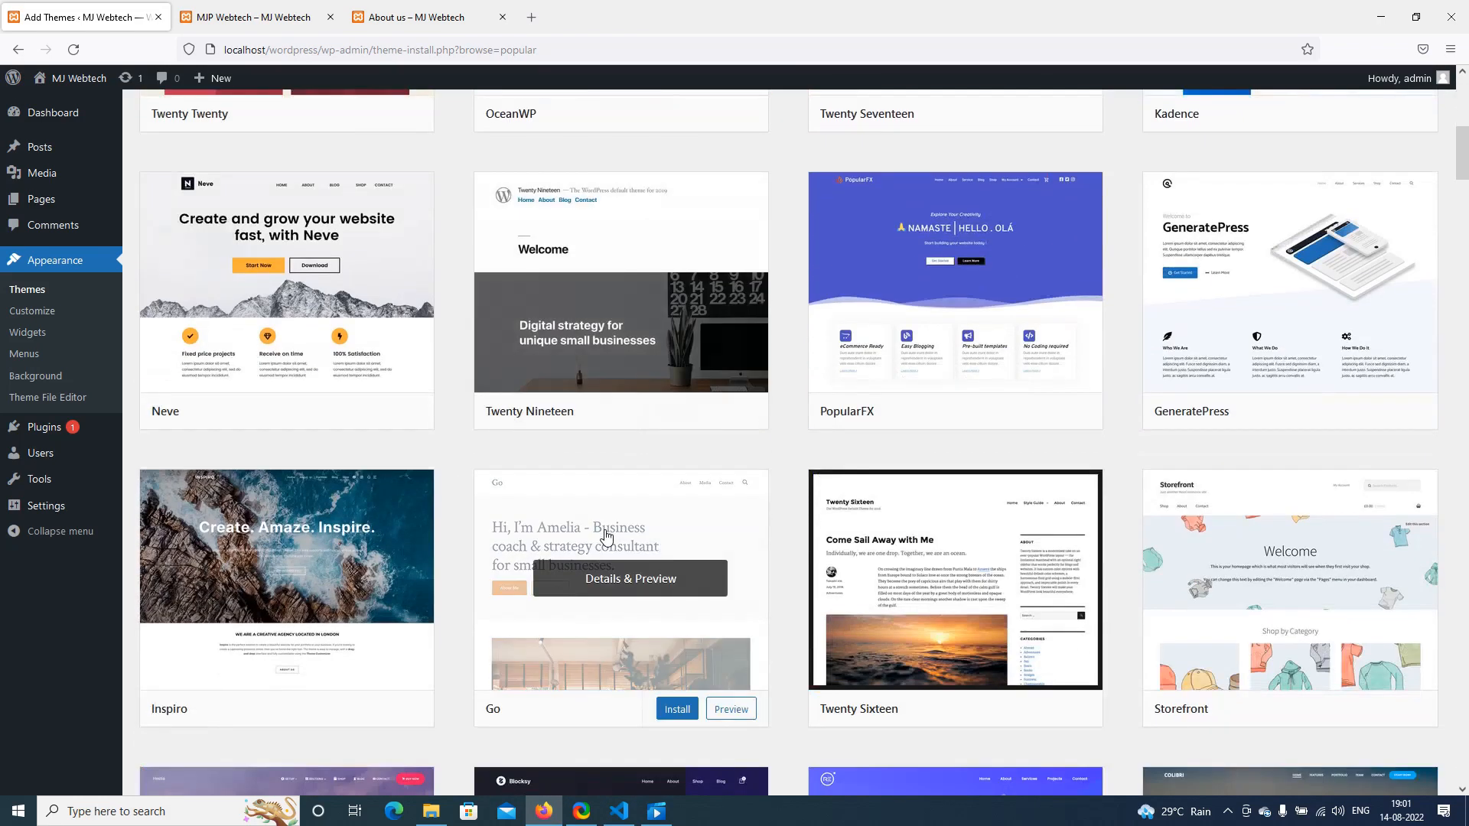
{"action": "scroll", "coordinate": [605, 535], "scroll_direction": "down", "scroll_amount": 1}
{"action": "scroll", "coordinate": [607, 536], "scroll_direction": "up", "scroll_amount": 9}
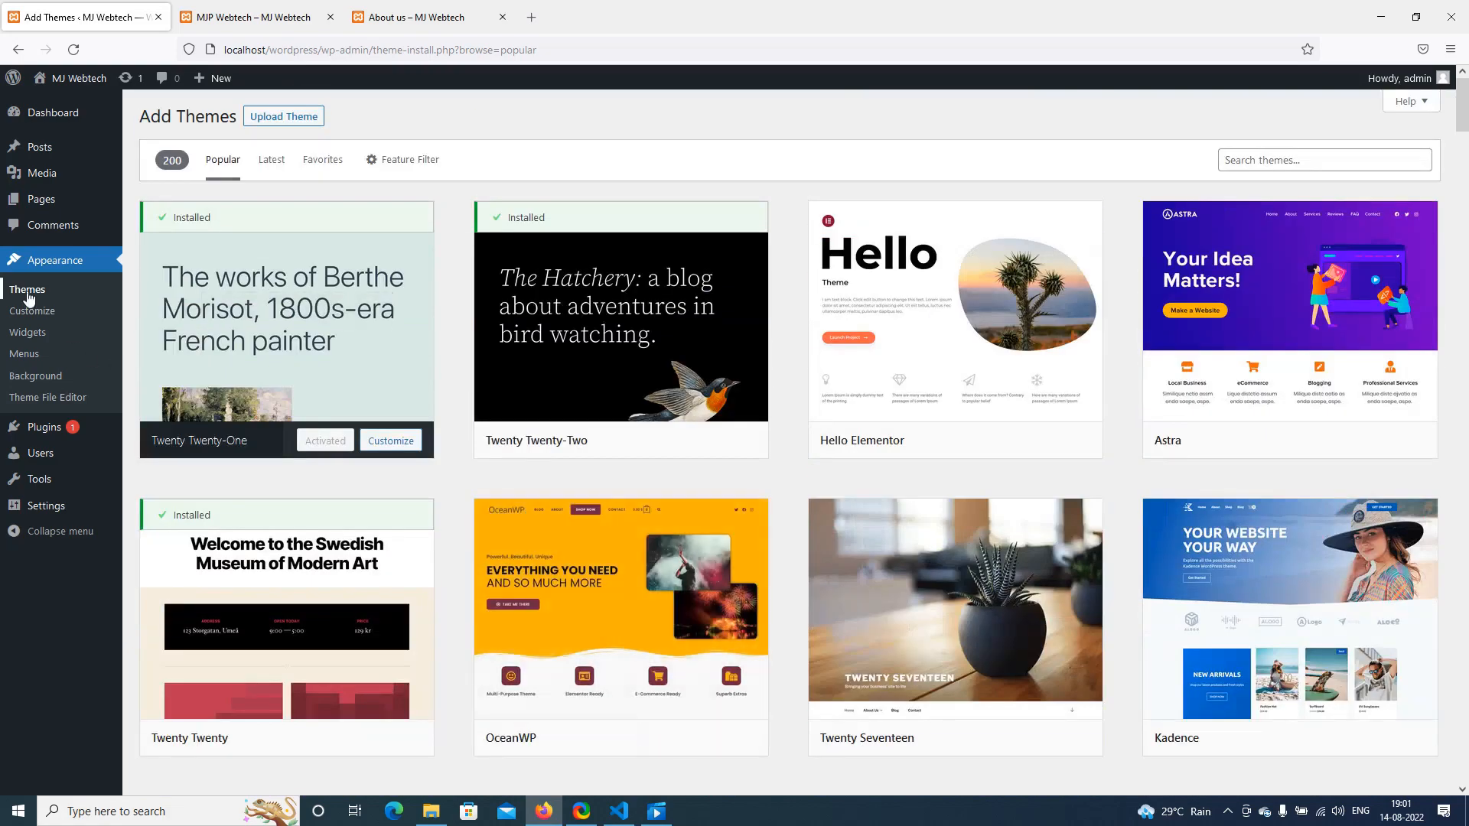
{"action": "left_click", "coordinate": [28, 295]}
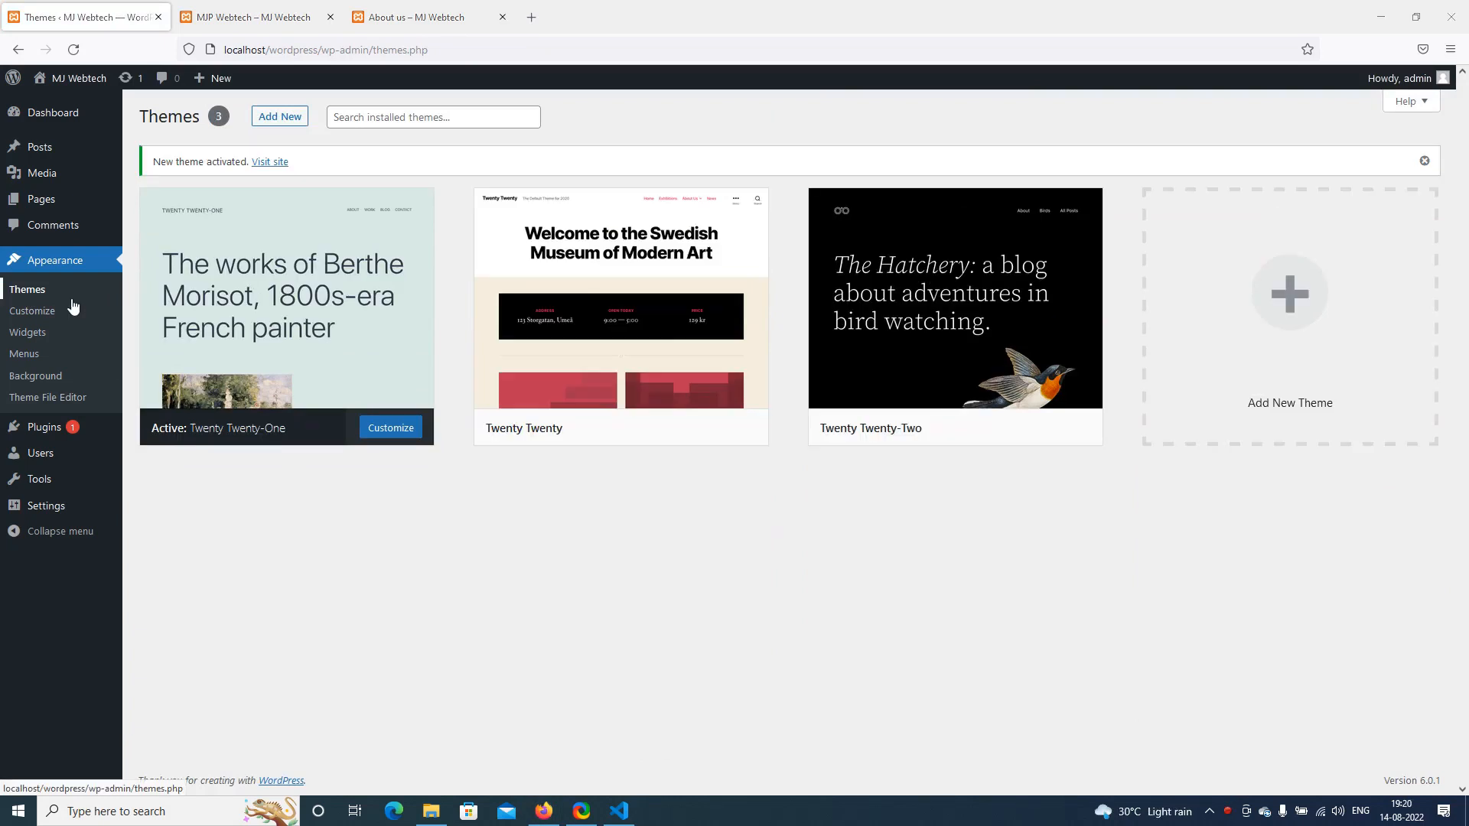
Create a navigation menu named "Header menu" with Primary menu as its display location
{"action": "left_click", "coordinate": [26, 355]}
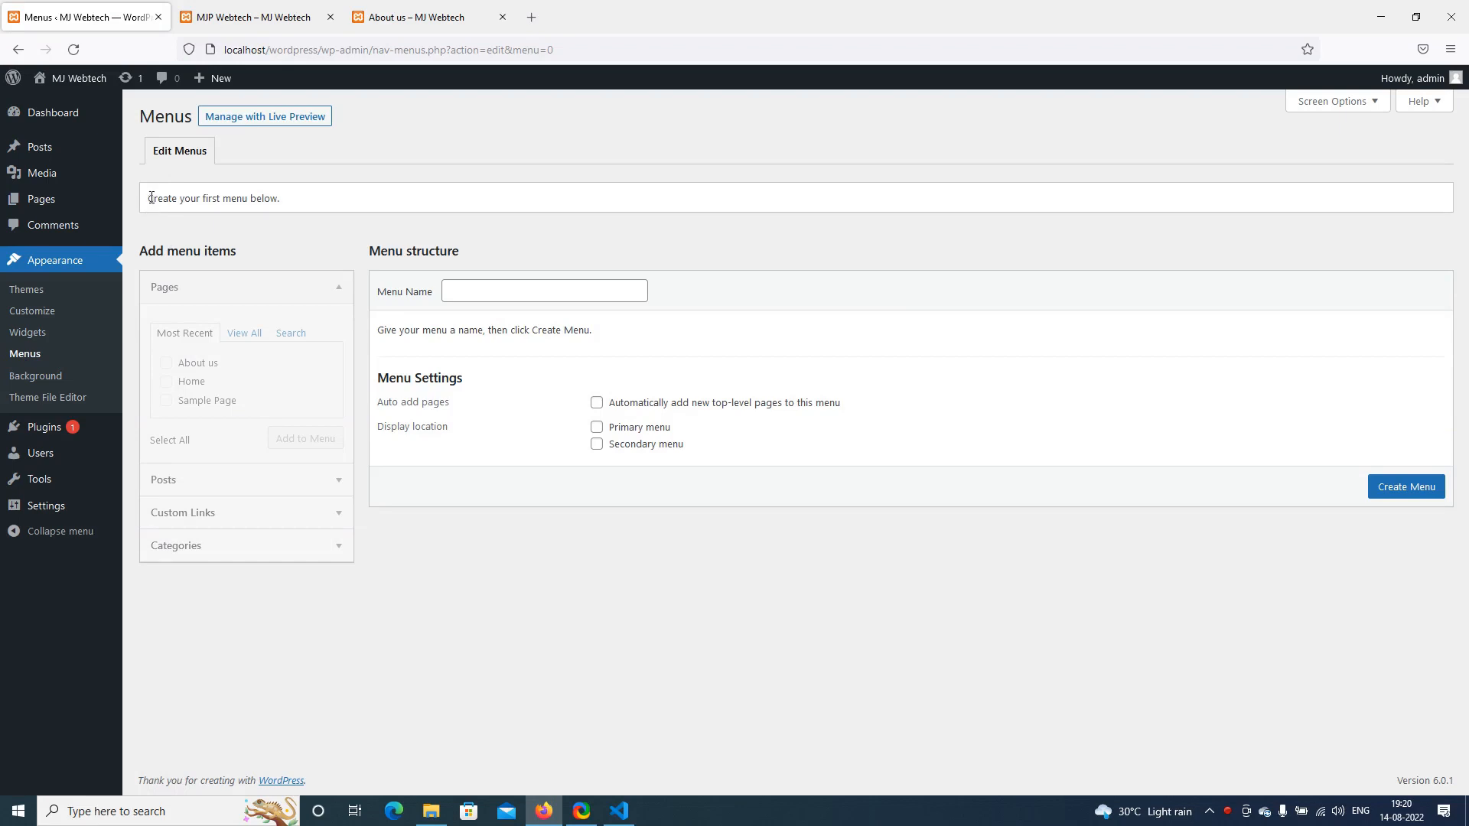
{"action": "left_click_drag", "start_coordinate": [150, 198], "coordinate": [283, 212]}
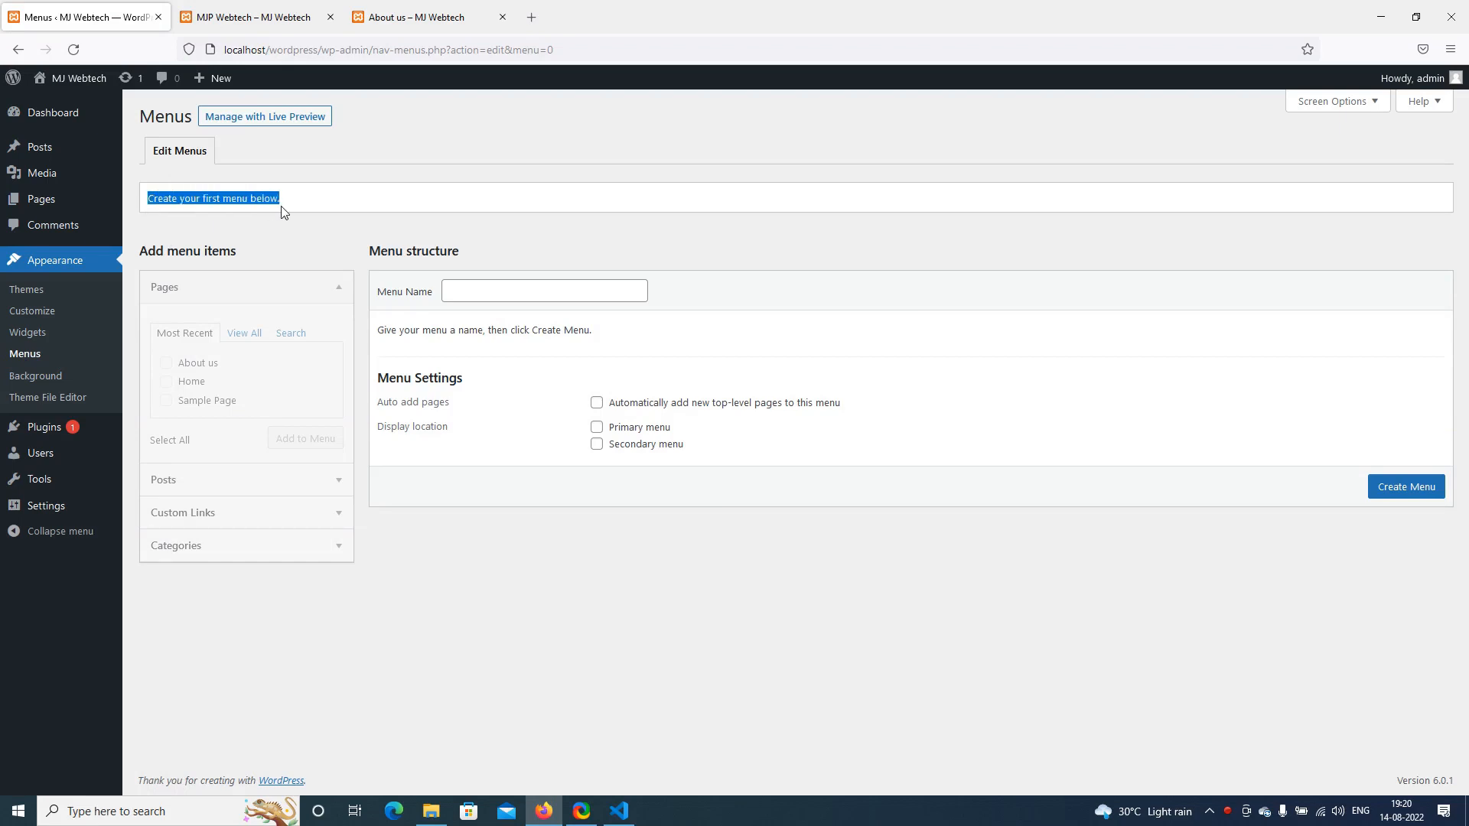
{"action": "left_click", "coordinate": [468, 289]}
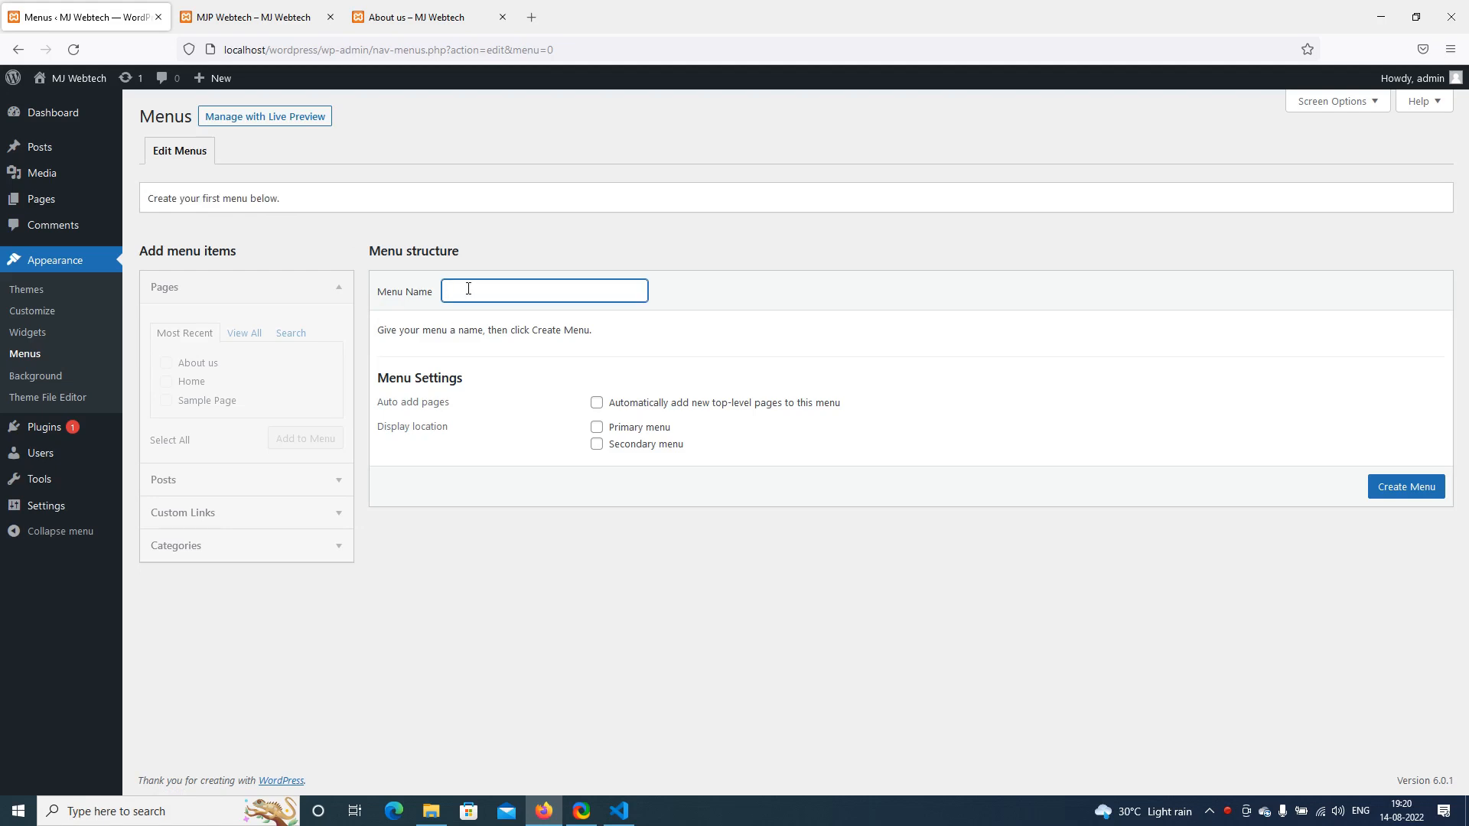
{"action": "type", "text": "Header menu"}
{"action": "left_click", "coordinate": [597, 427]}
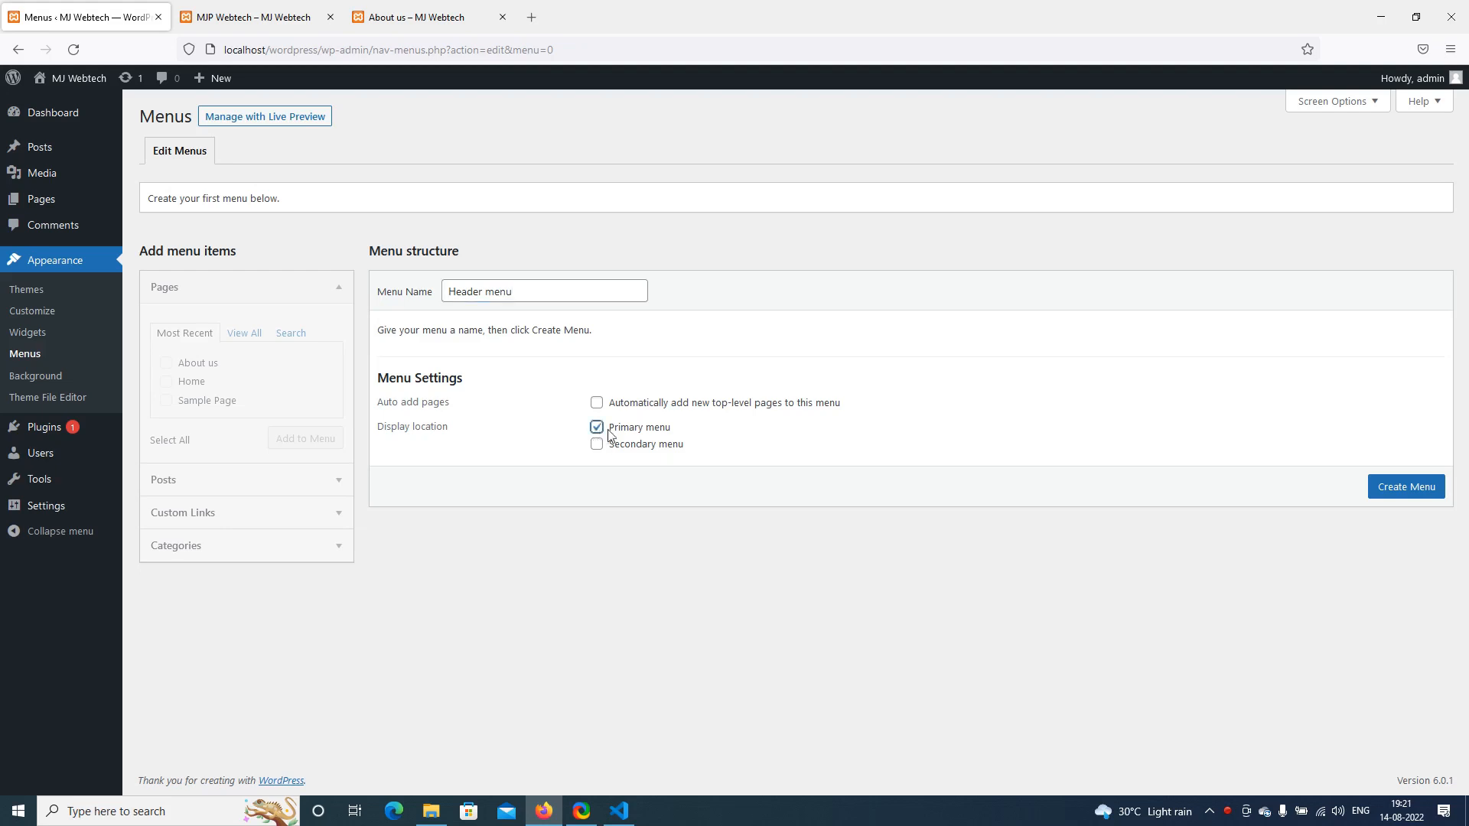
{"action": "left_click", "coordinate": [1385, 494]}
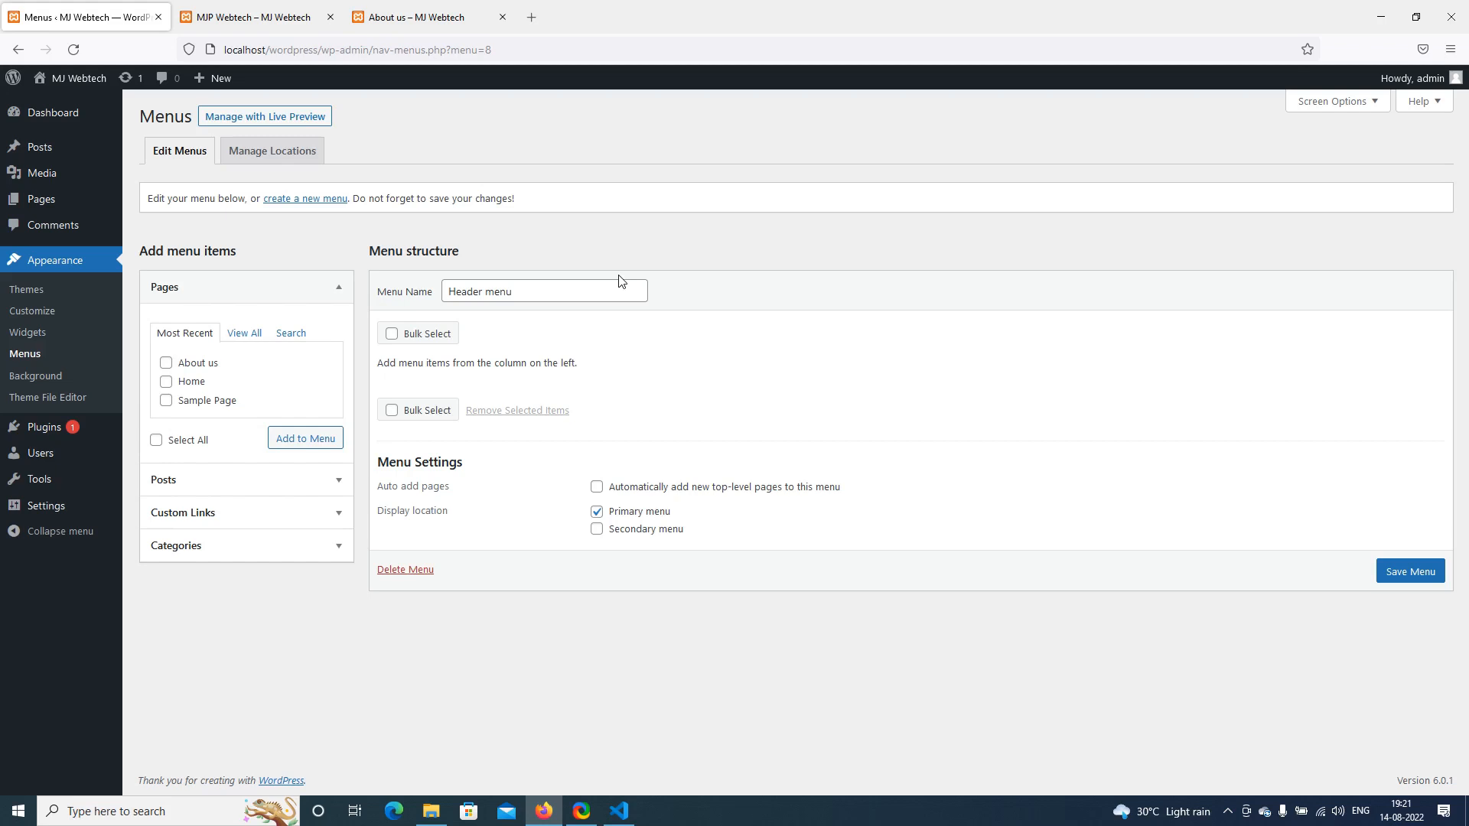
Add the Home and About us pages to the header menu, with Home placed first
{"action": "left_click", "coordinate": [166, 381]}
{"action": "left_click", "coordinate": [165, 364]}
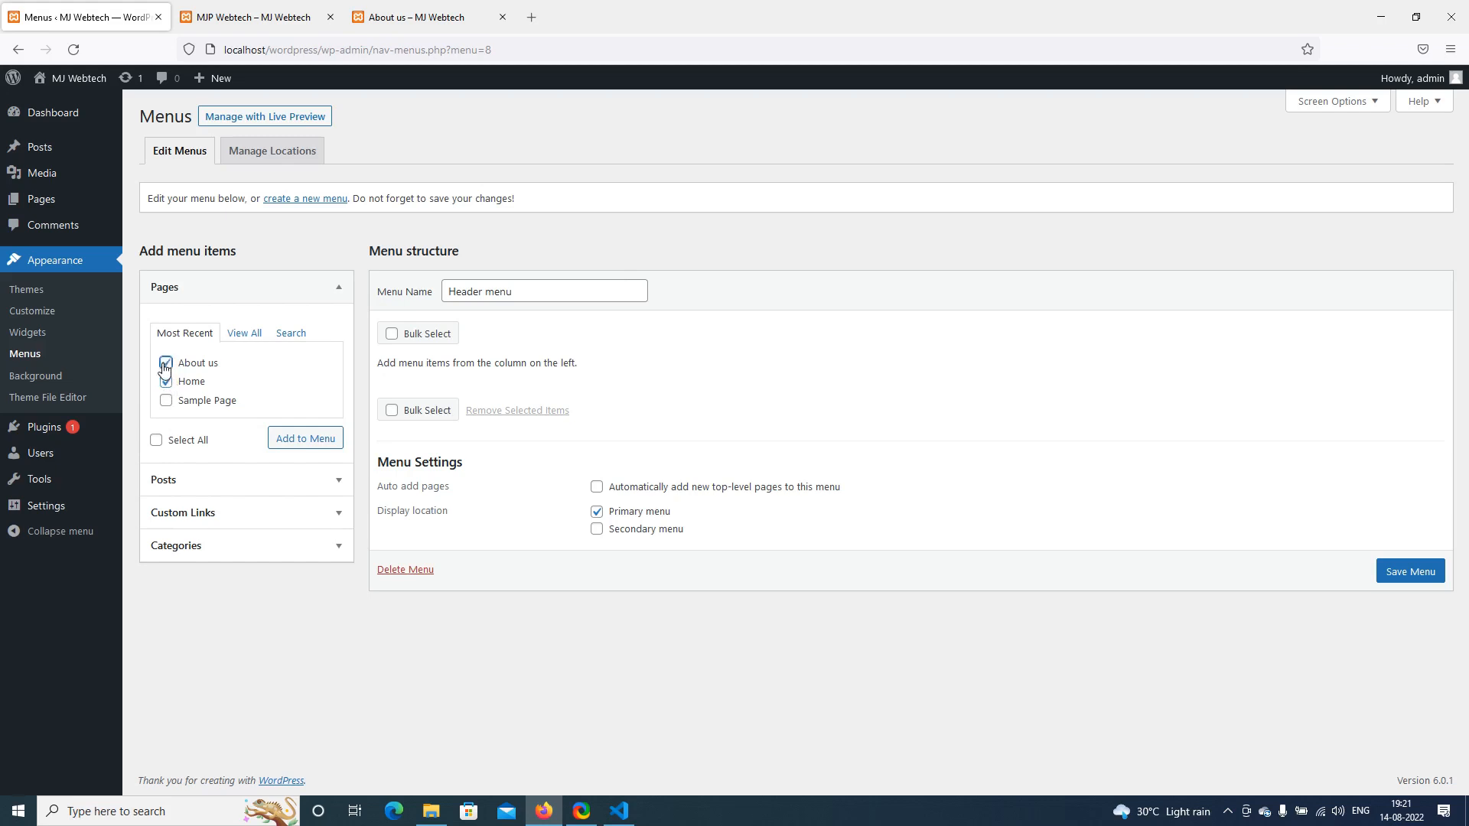
{"action": "left_click", "coordinate": [307, 446]}
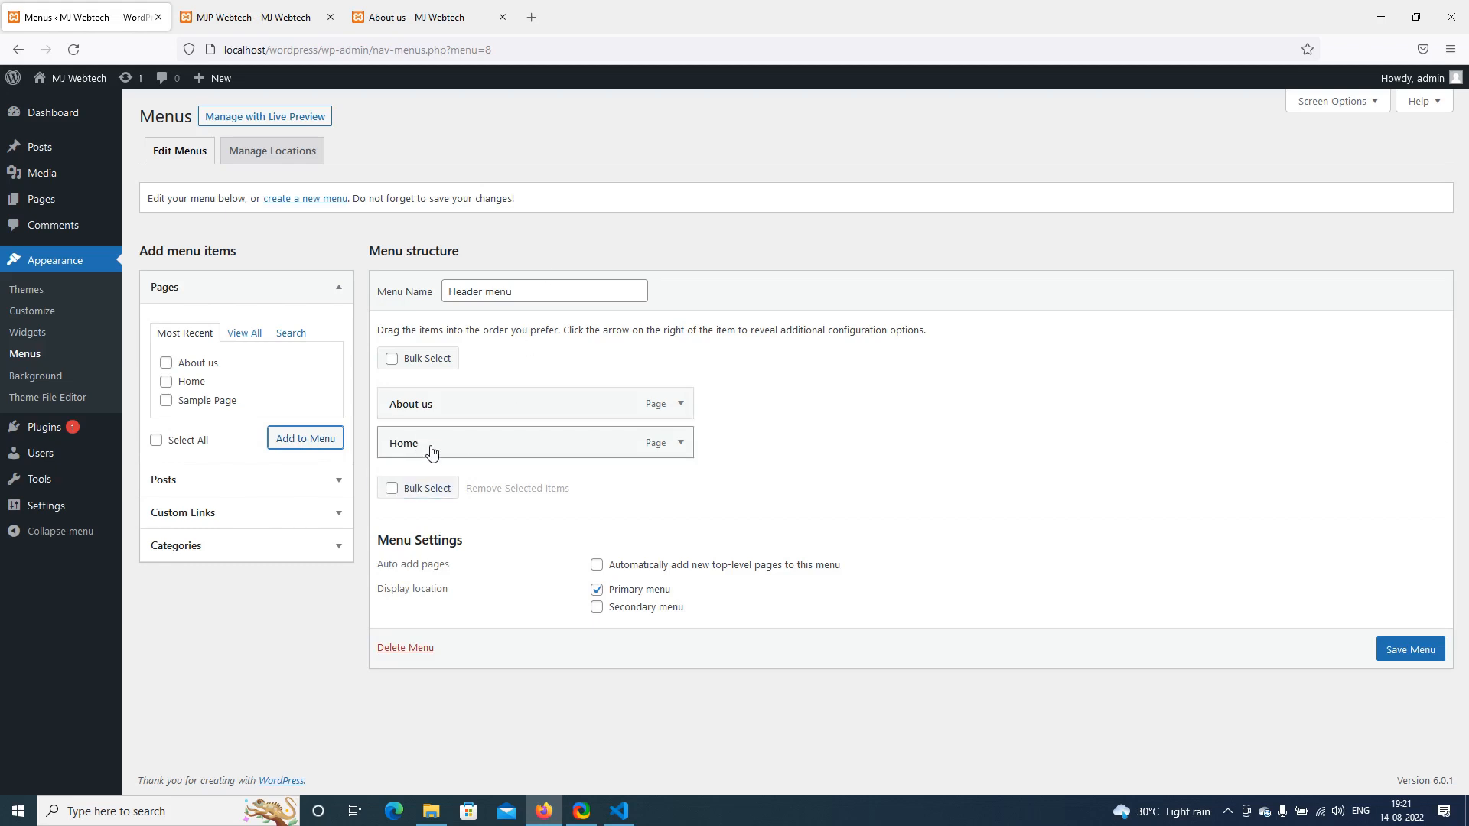
{"action": "left_click_drag", "start_coordinate": [431, 452], "coordinate": [429, 405]}
Add the Web Development category to the header menu and save the menu
{"action": "left_click", "coordinate": [338, 549]}
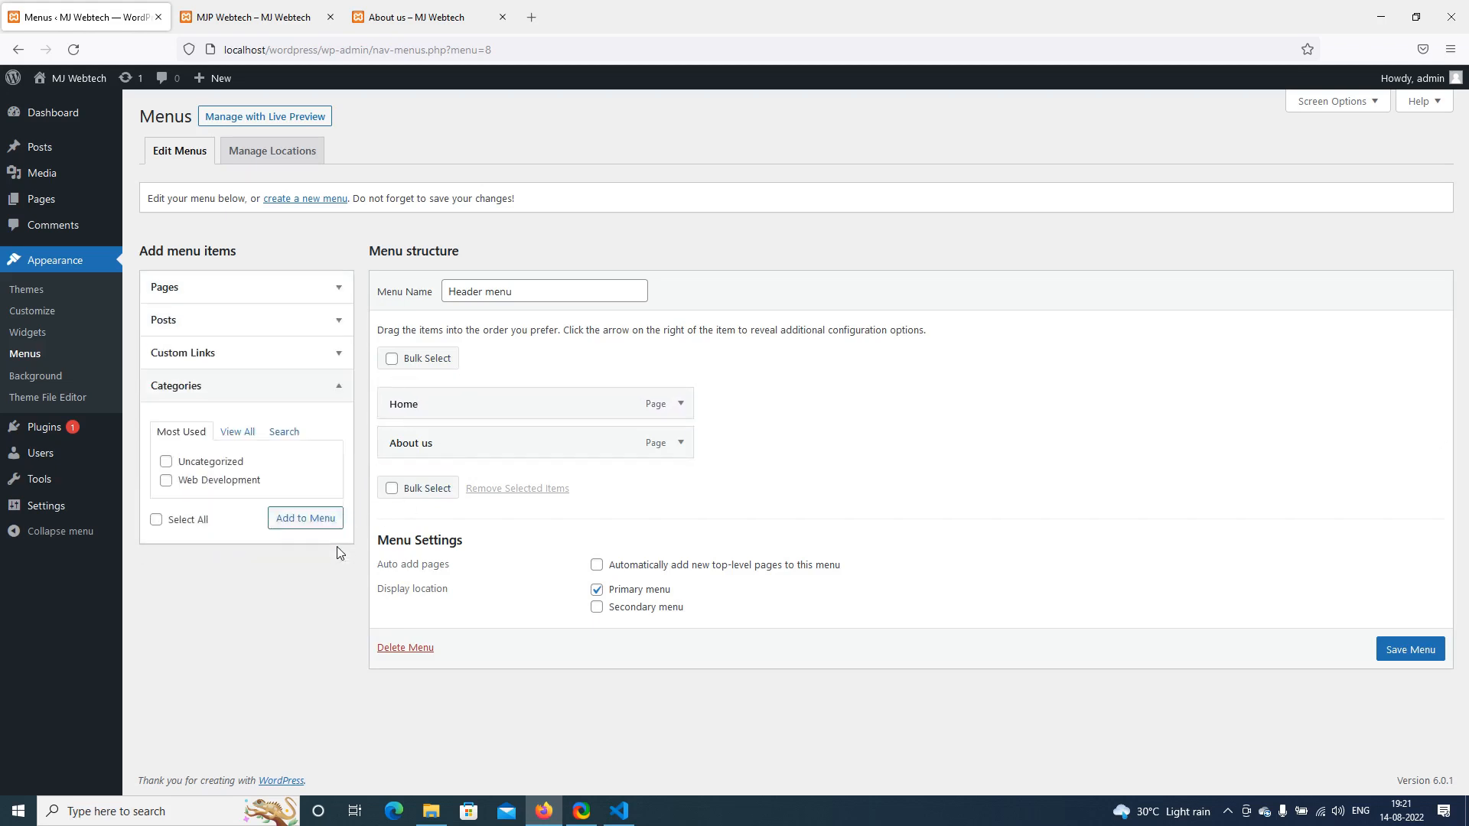
{"action": "left_click", "coordinate": [165, 484]}
{"action": "left_click", "coordinate": [305, 522]}
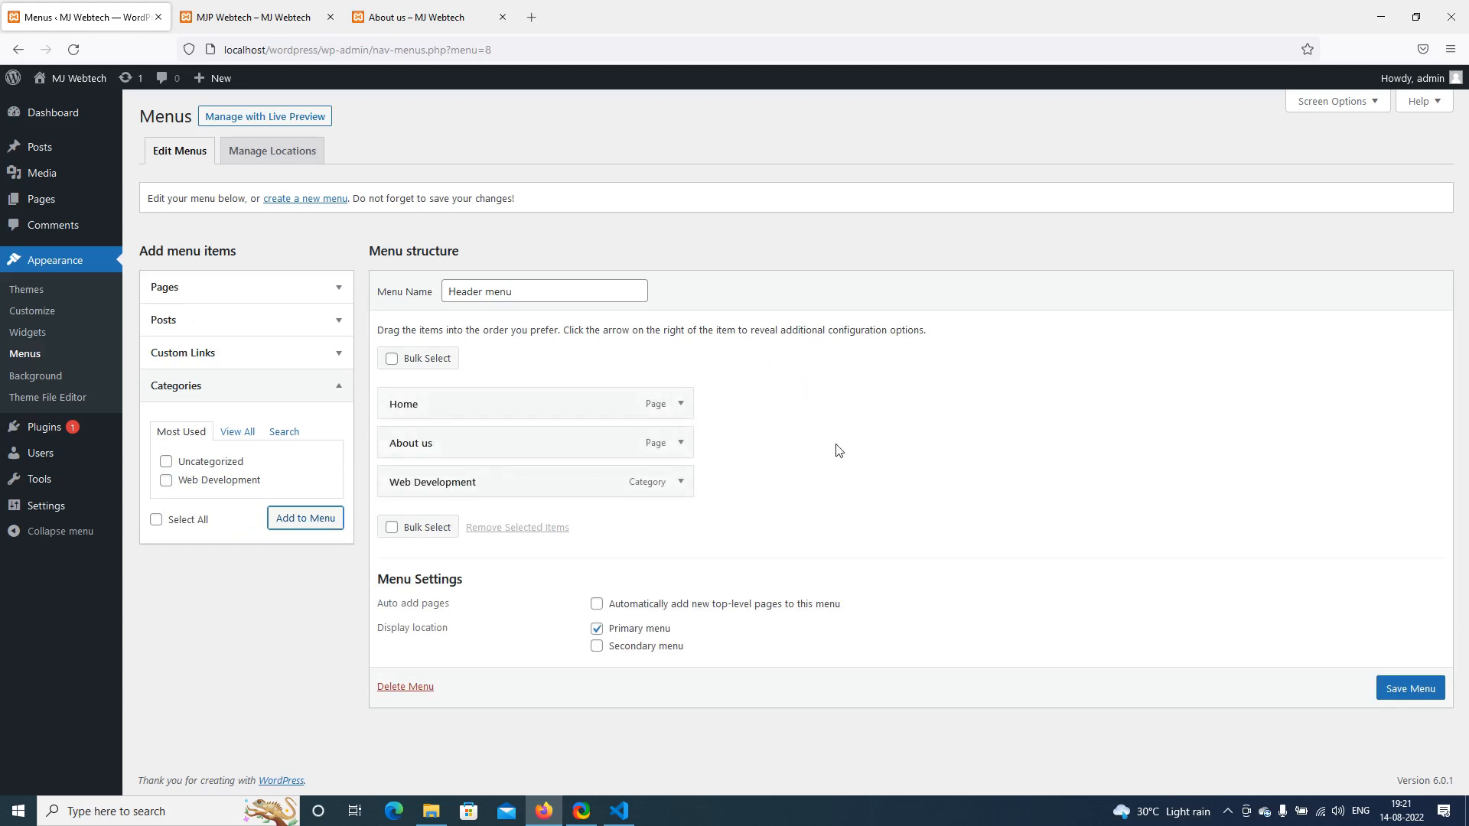
{"action": "left_click", "coordinate": [1408, 699]}
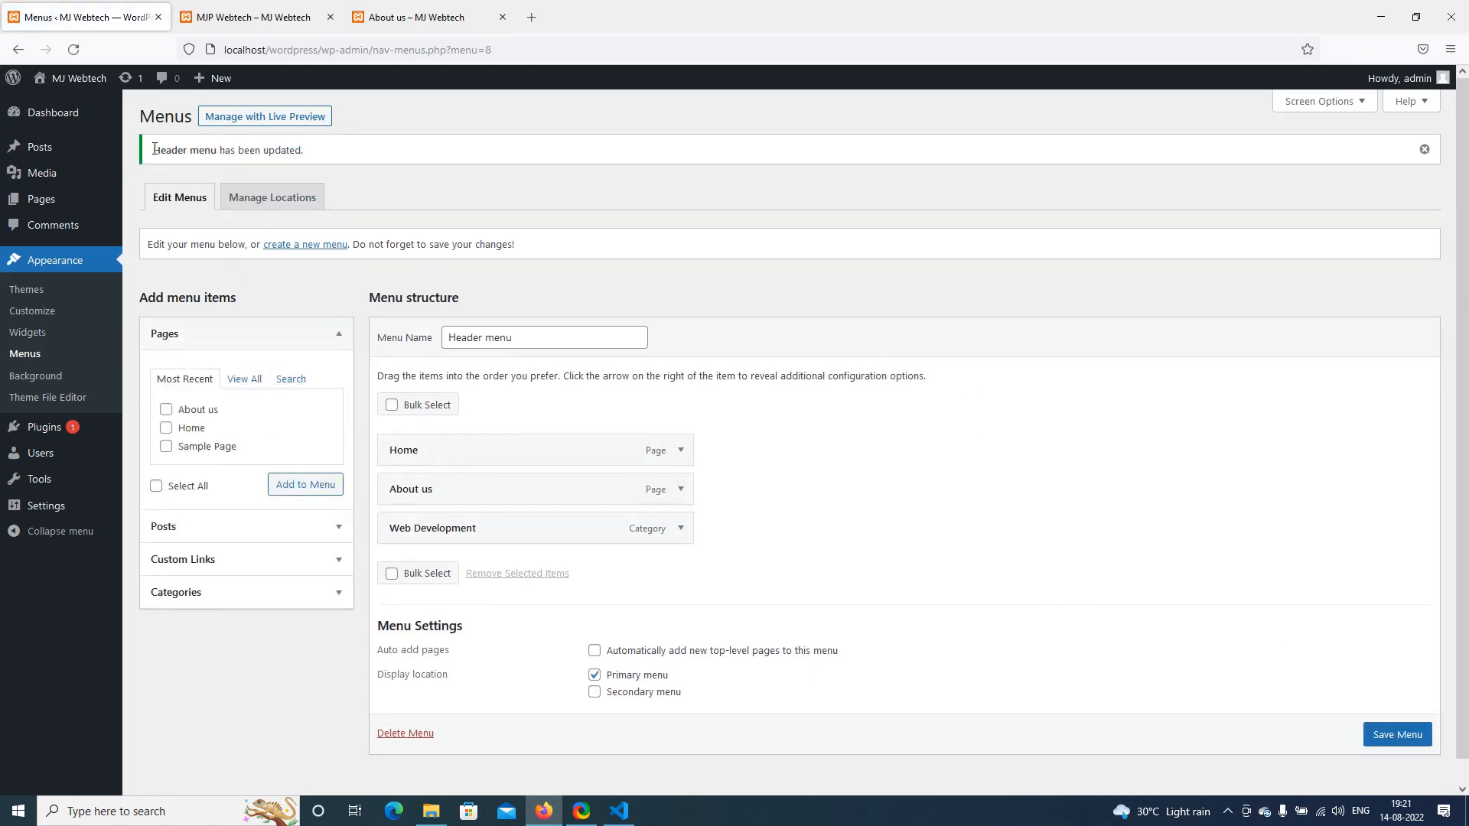
{"action": "left_click_drag", "start_coordinate": [150, 148], "coordinate": [305, 163]}
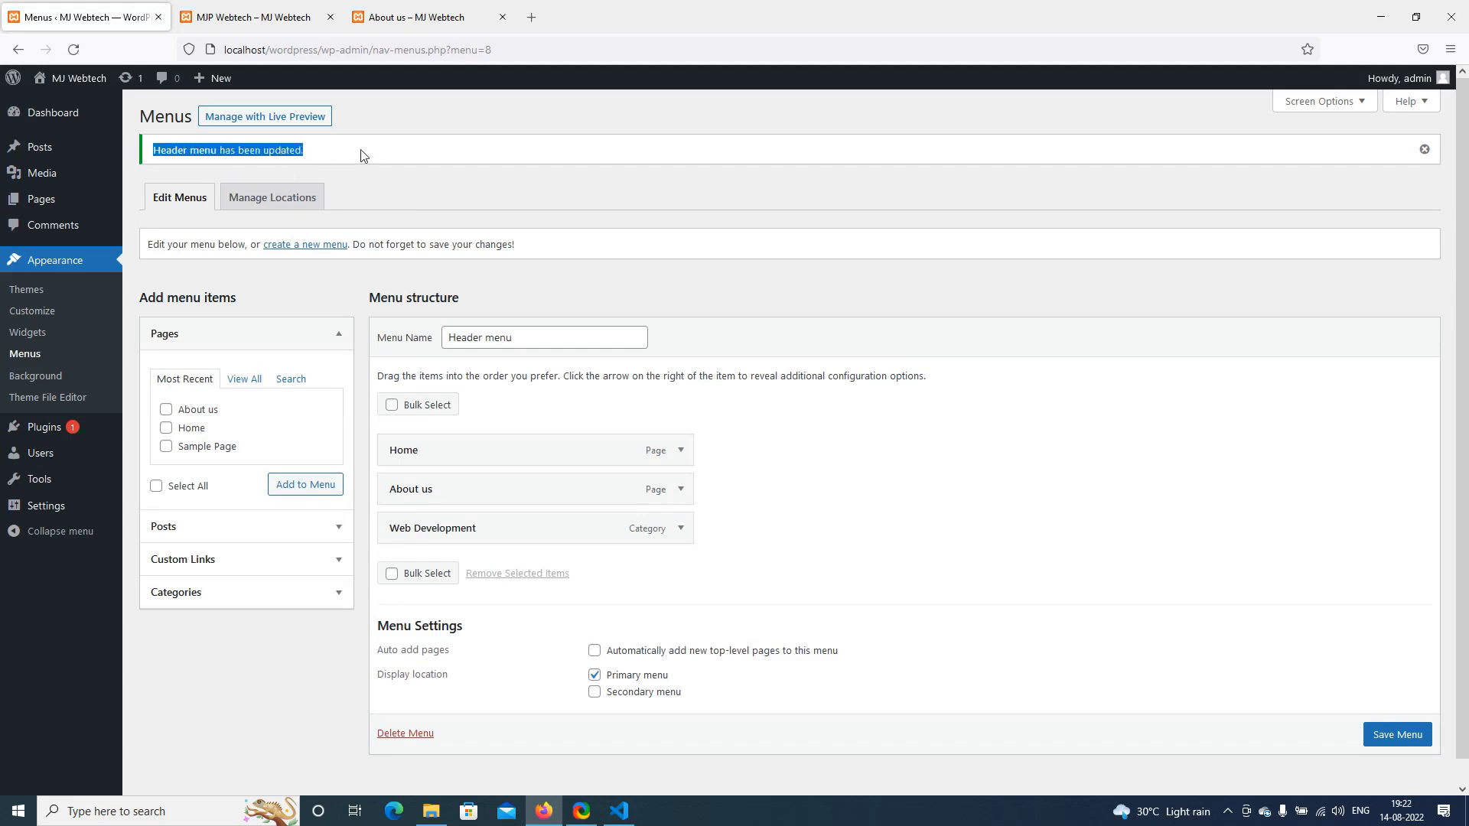
Reload the live About us page and test the Home and About us links in its header menu
{"action": "left_click", "coordinate": [406, 7]}
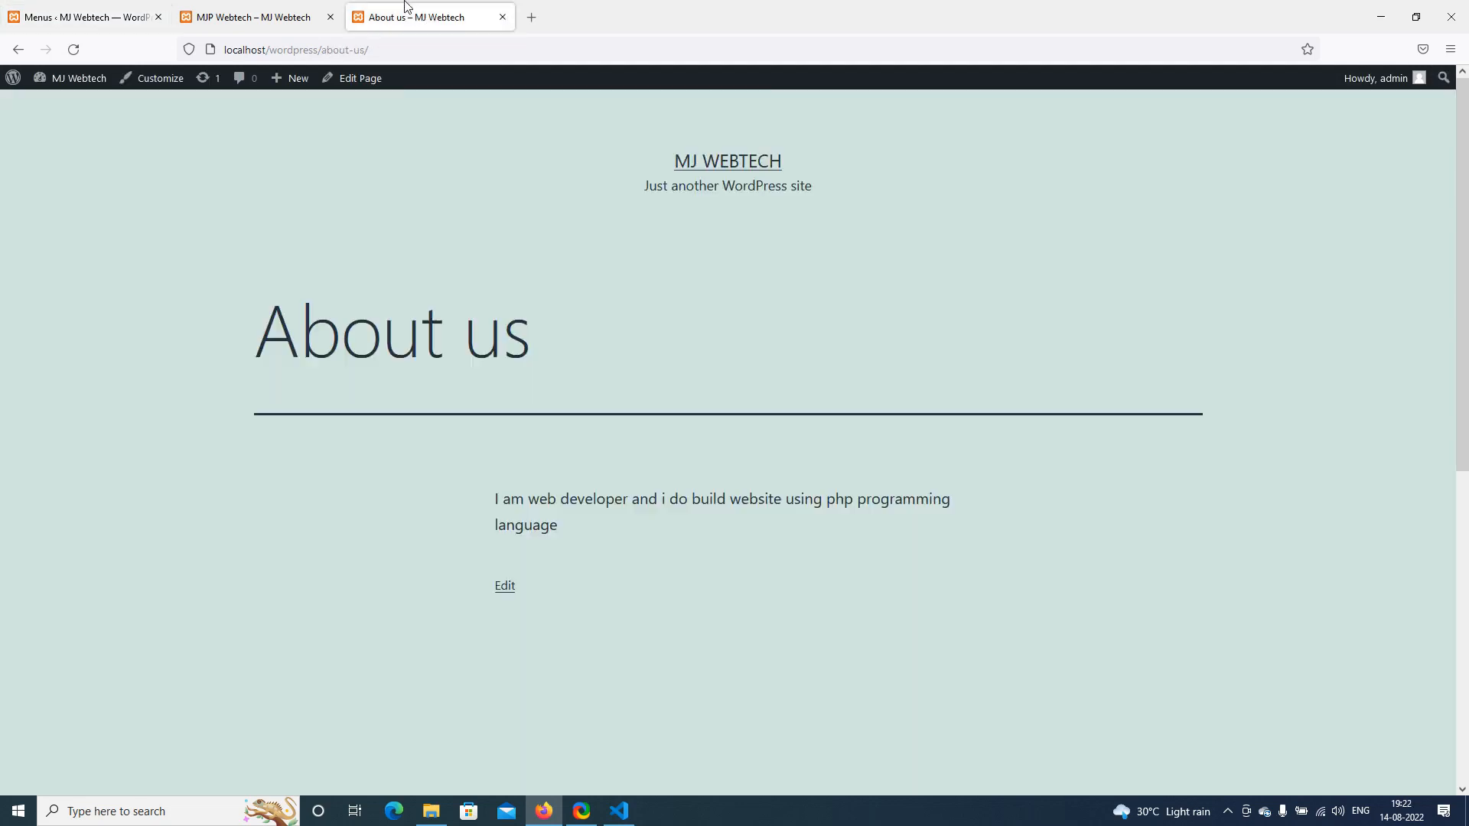
{"action": "right_click", "coordinate": [168, 240]}
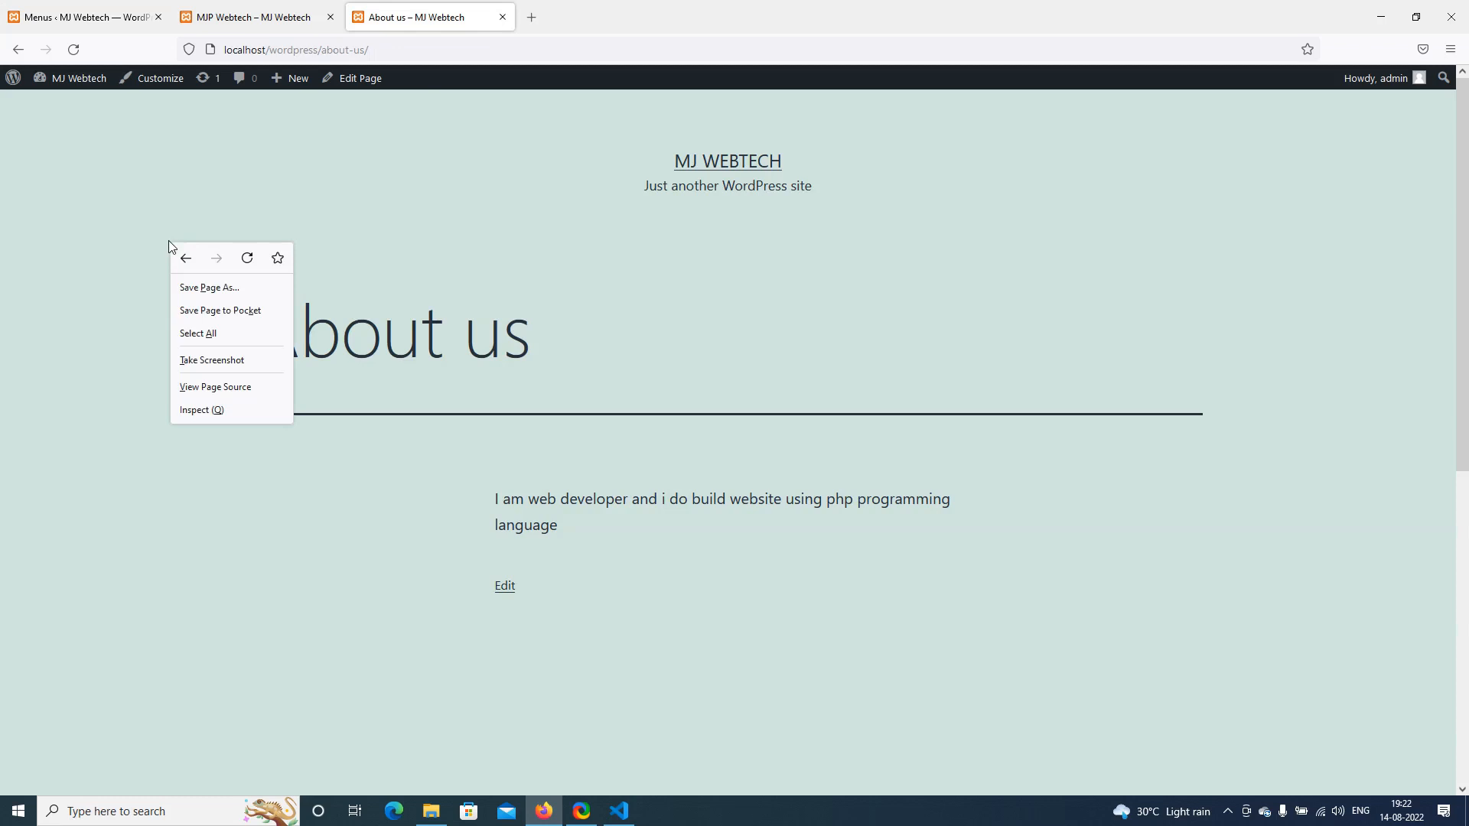
{"action": "left_click", "coordinate": [246, 255]}
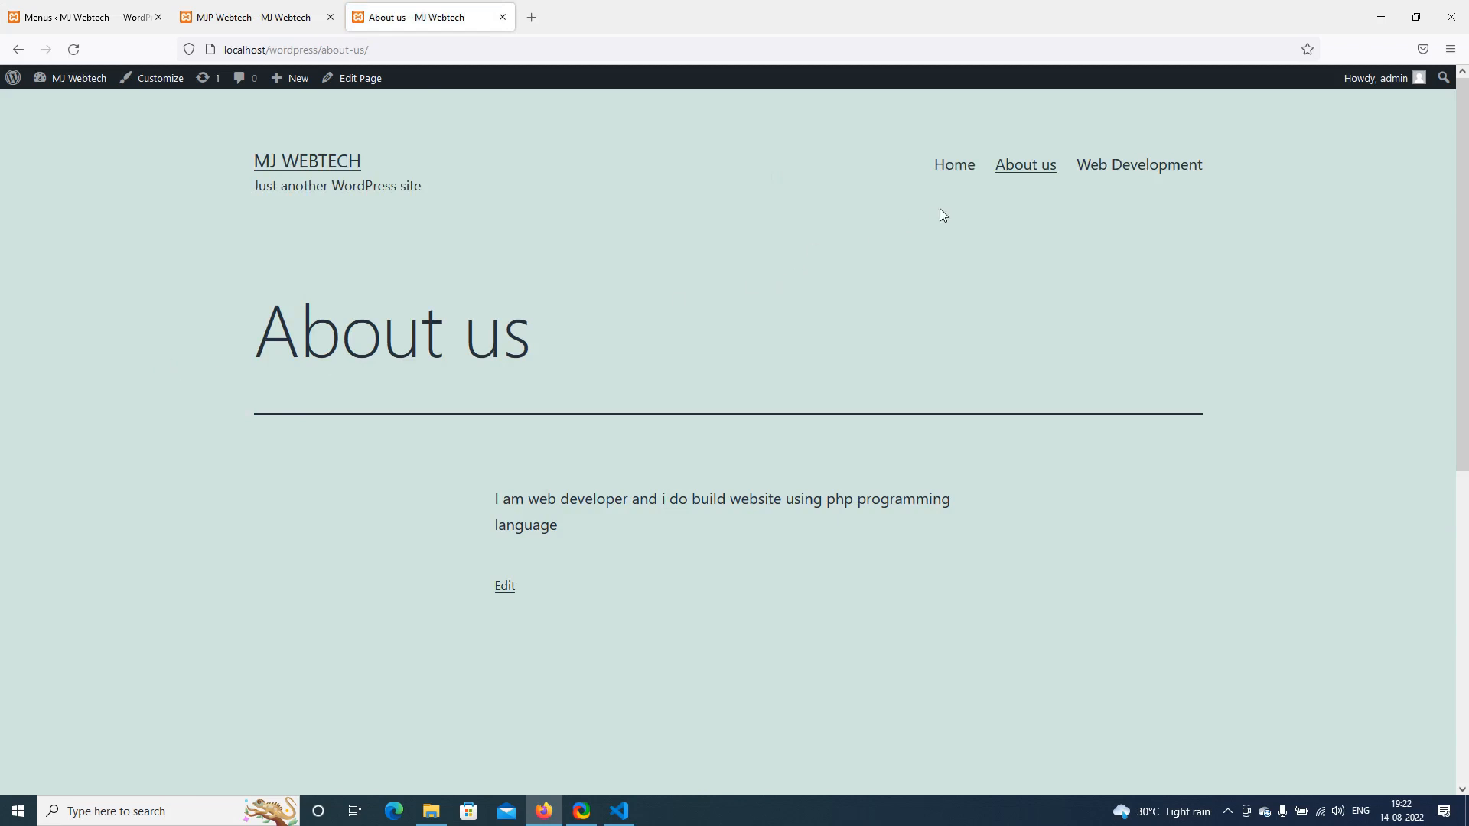
{"action": "left_click", "coordinate": [961, 175]}
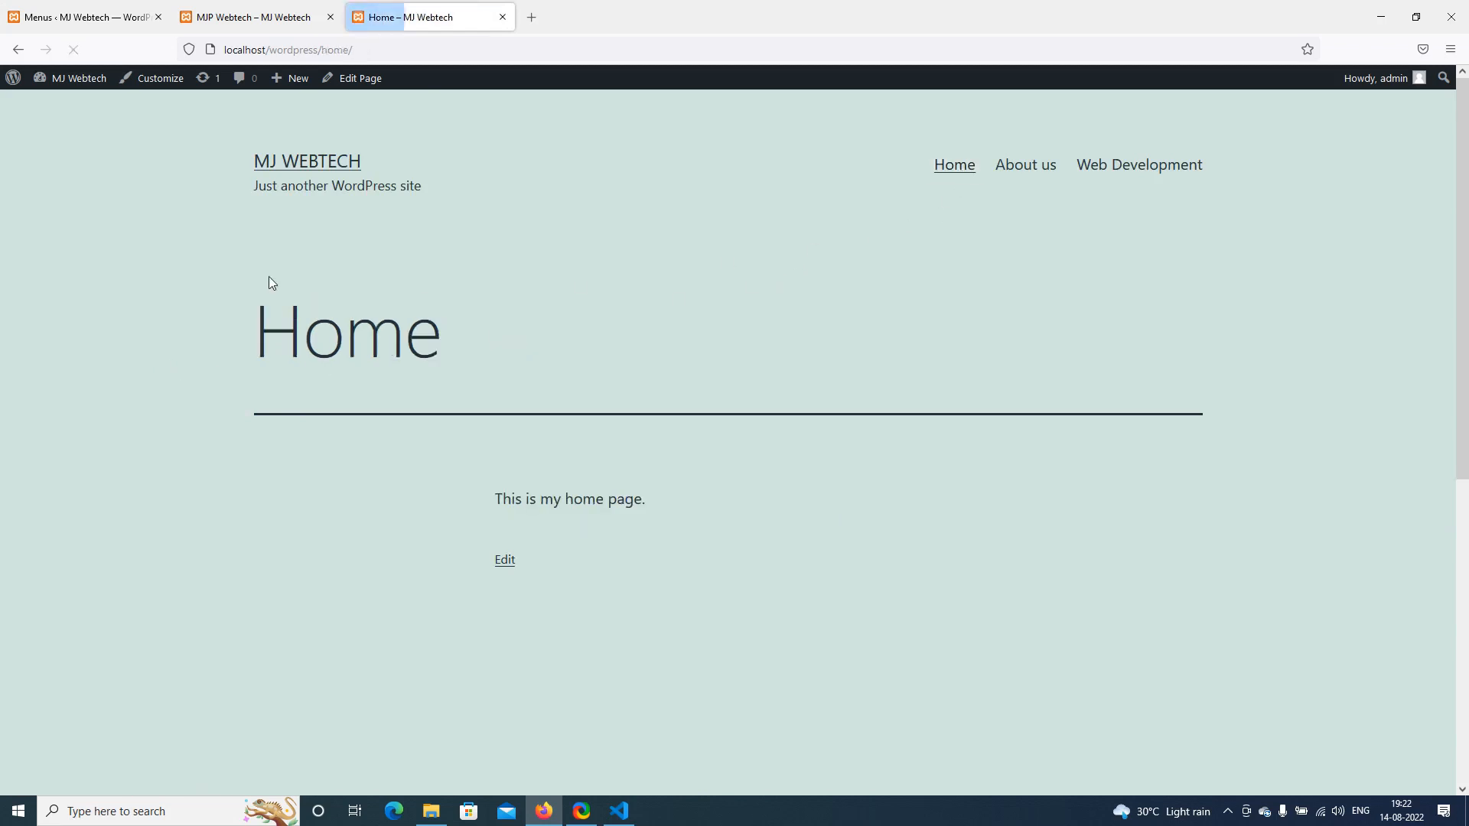
{"action": "left_click", "coordinate": [1046, 174]}
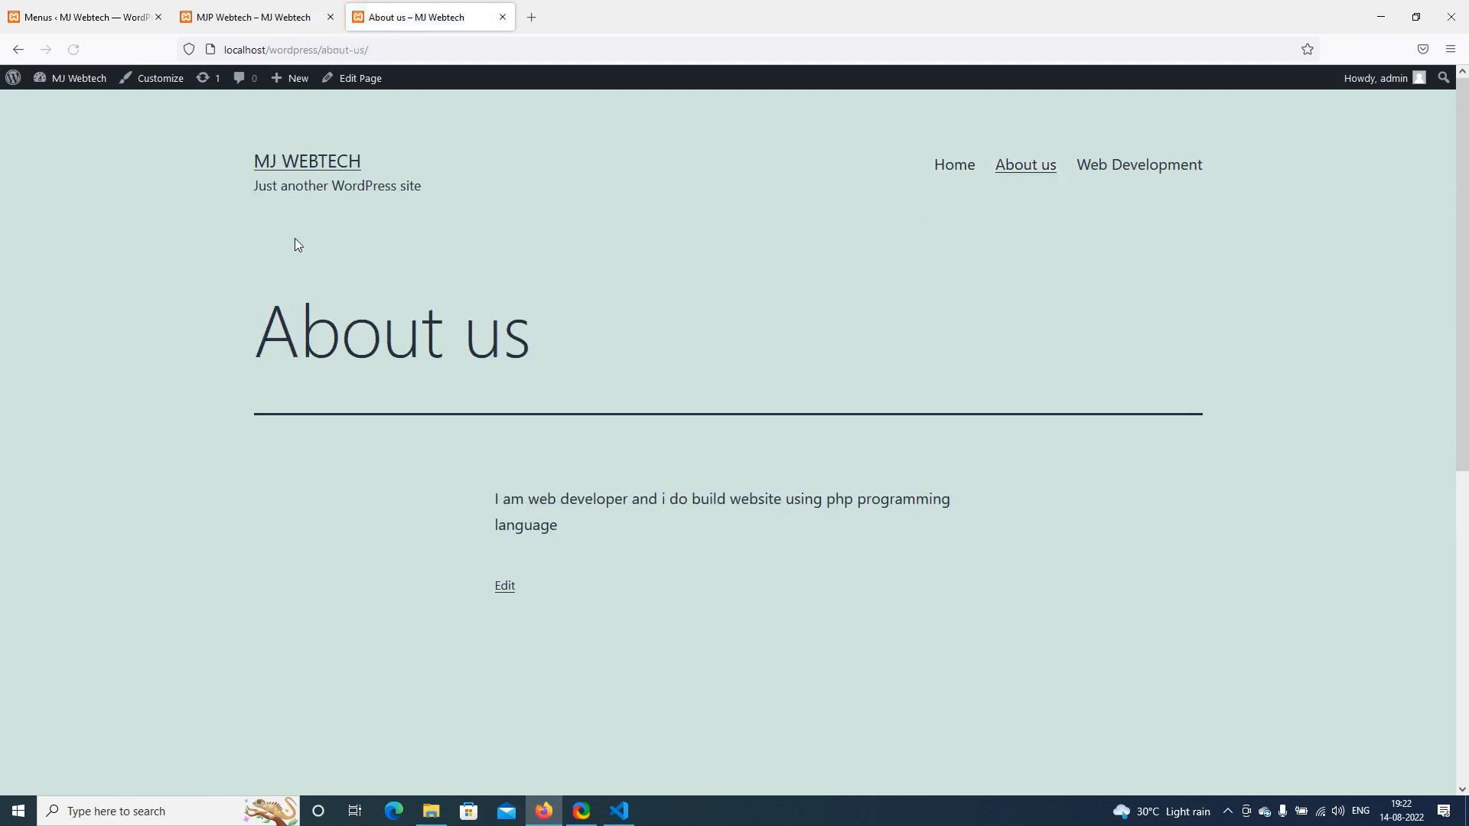
Follow the Web Development link in the live menu, look through the category page and return to the menu editor
{"action": "left_click", "coordinate": [1102, 174]}
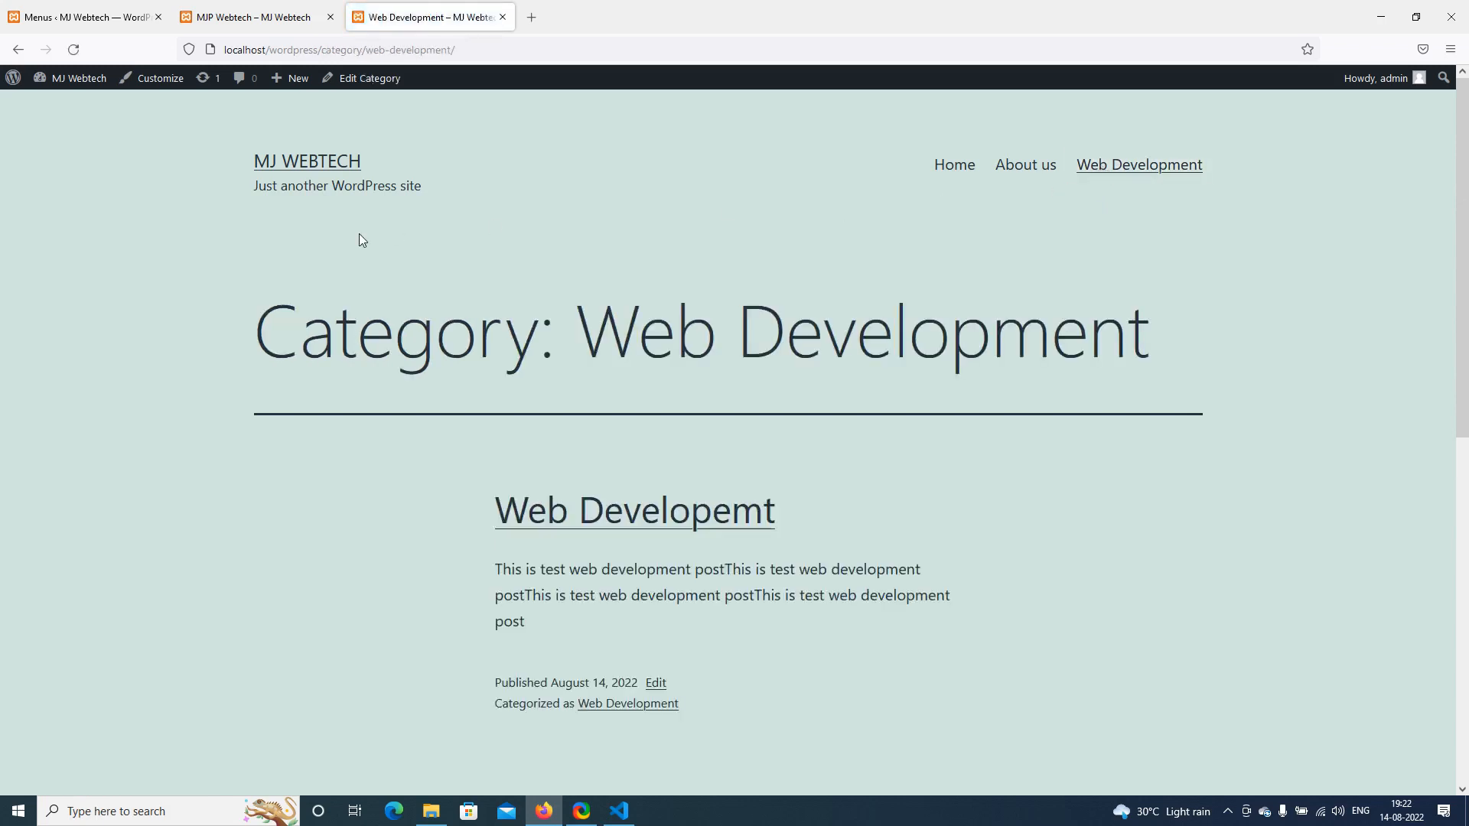
{"action": "scroll", "coordinate": [231, 361], "scroll_direction": "down", "scroll_amount": 4}
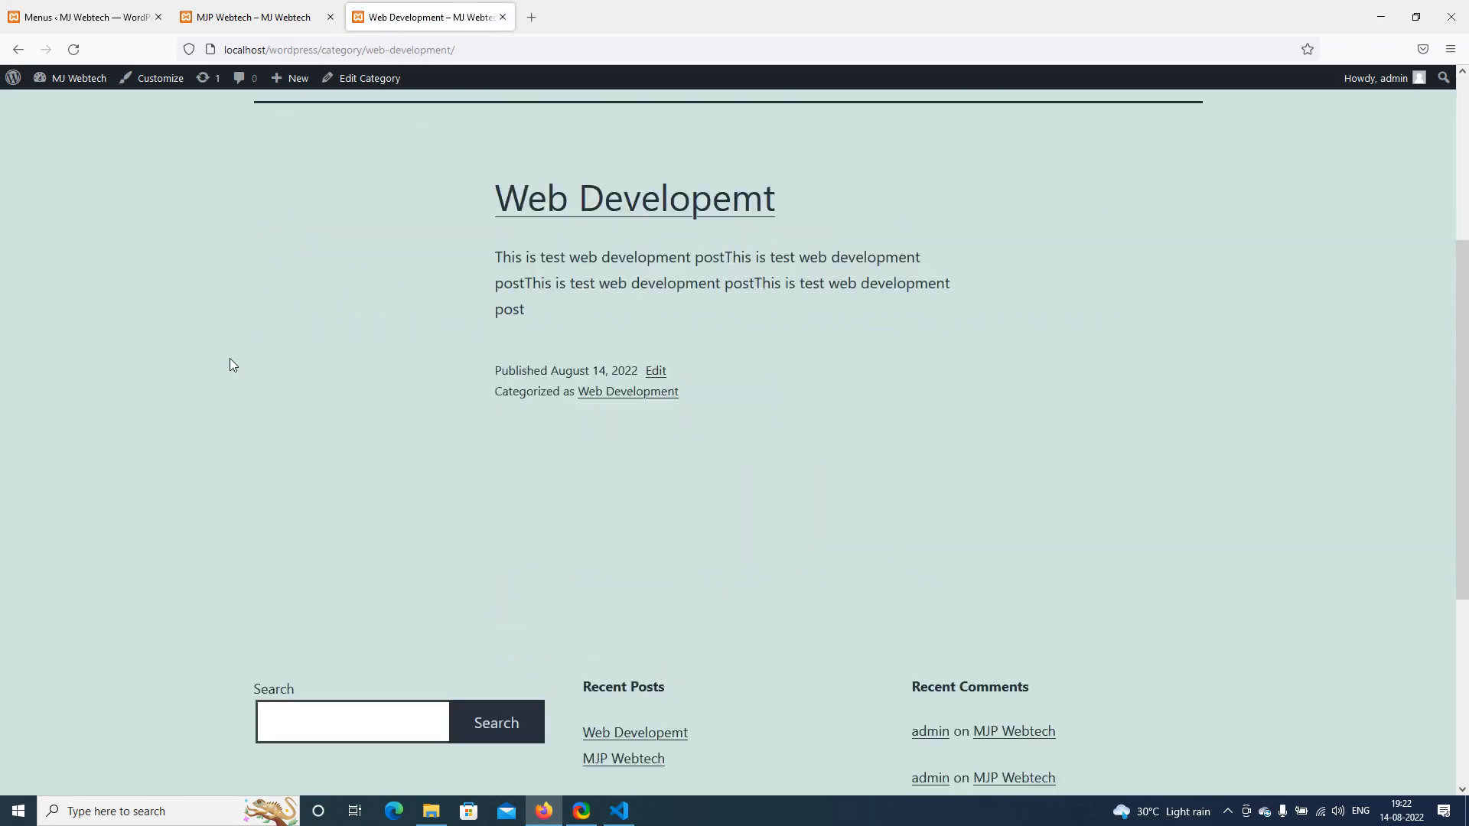
{"action": "scroll", "coordinate": [231, 359], "scroll_direction": "down", "scroll_amount": 5}
{"action": "scroll", "coordinate": [231, 359], "scroll_direction": "up", "scroll_amount": 9}
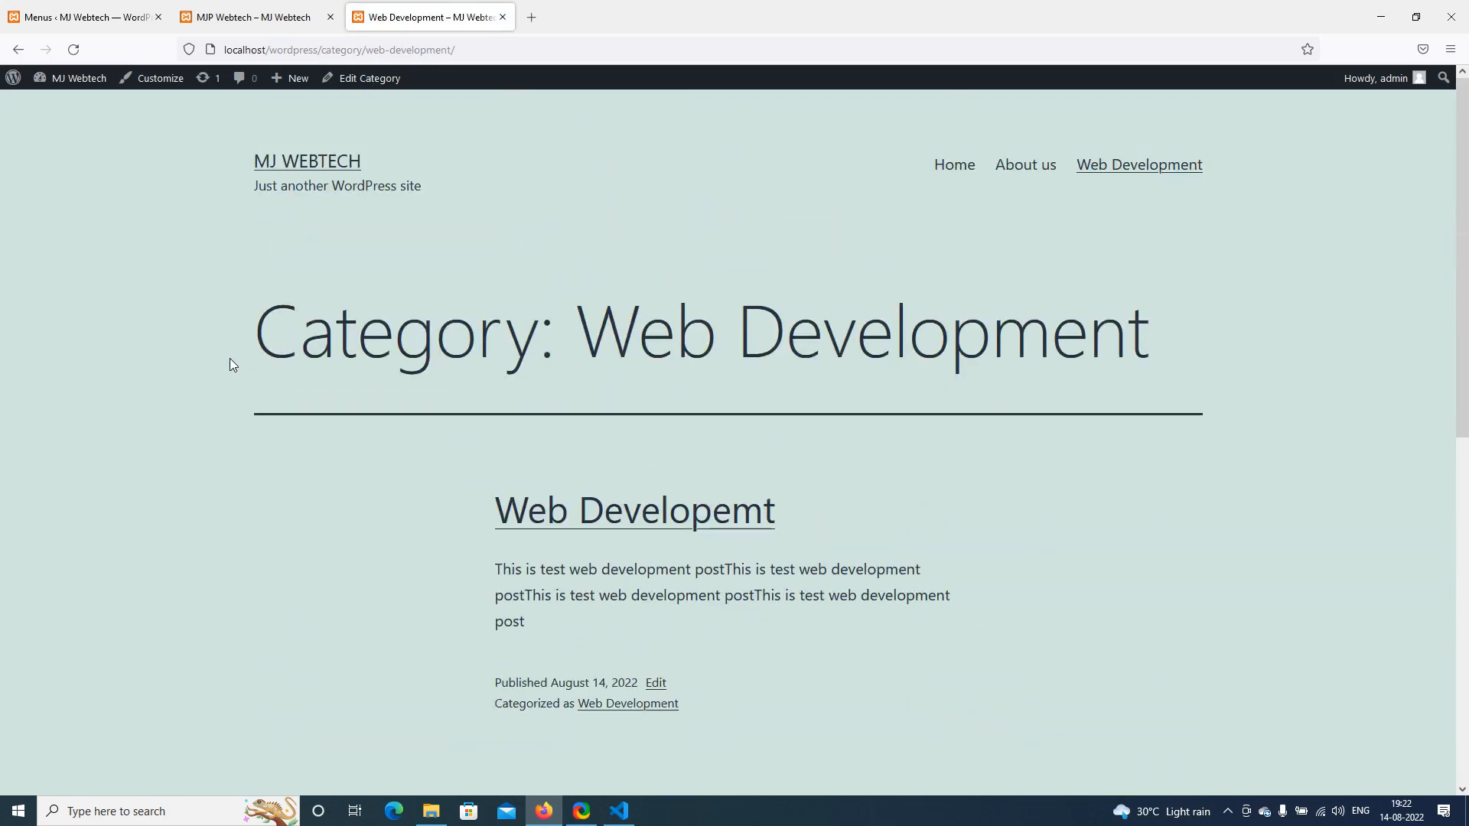
{"action": "left_click", "coordinate": [98, 20]}
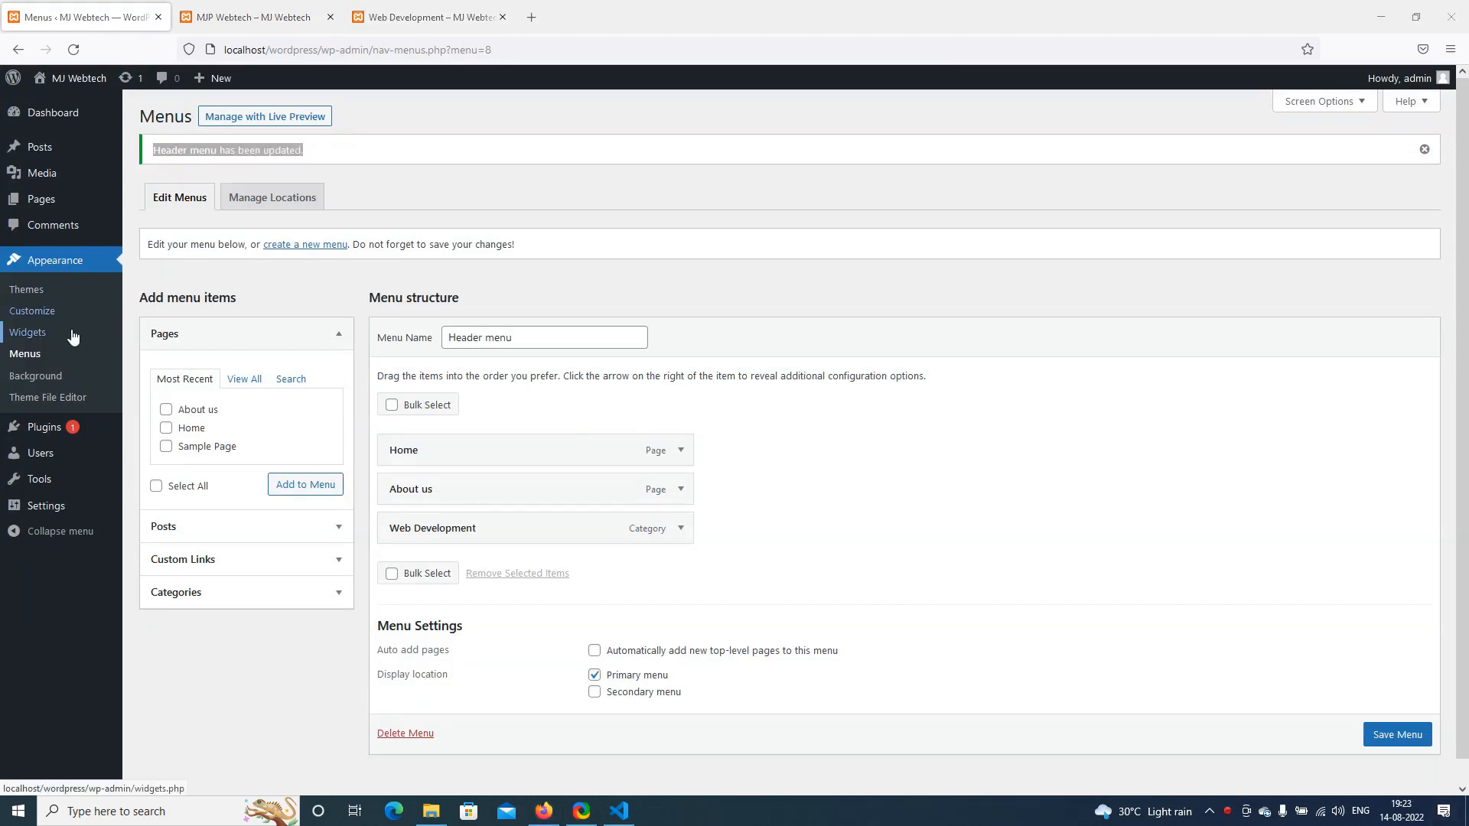
Open the Widgets editor and compare the Footer widget blocks with the footer of the live Web Development category page
{"action": "left_click", "coordinate": [49, 334]}
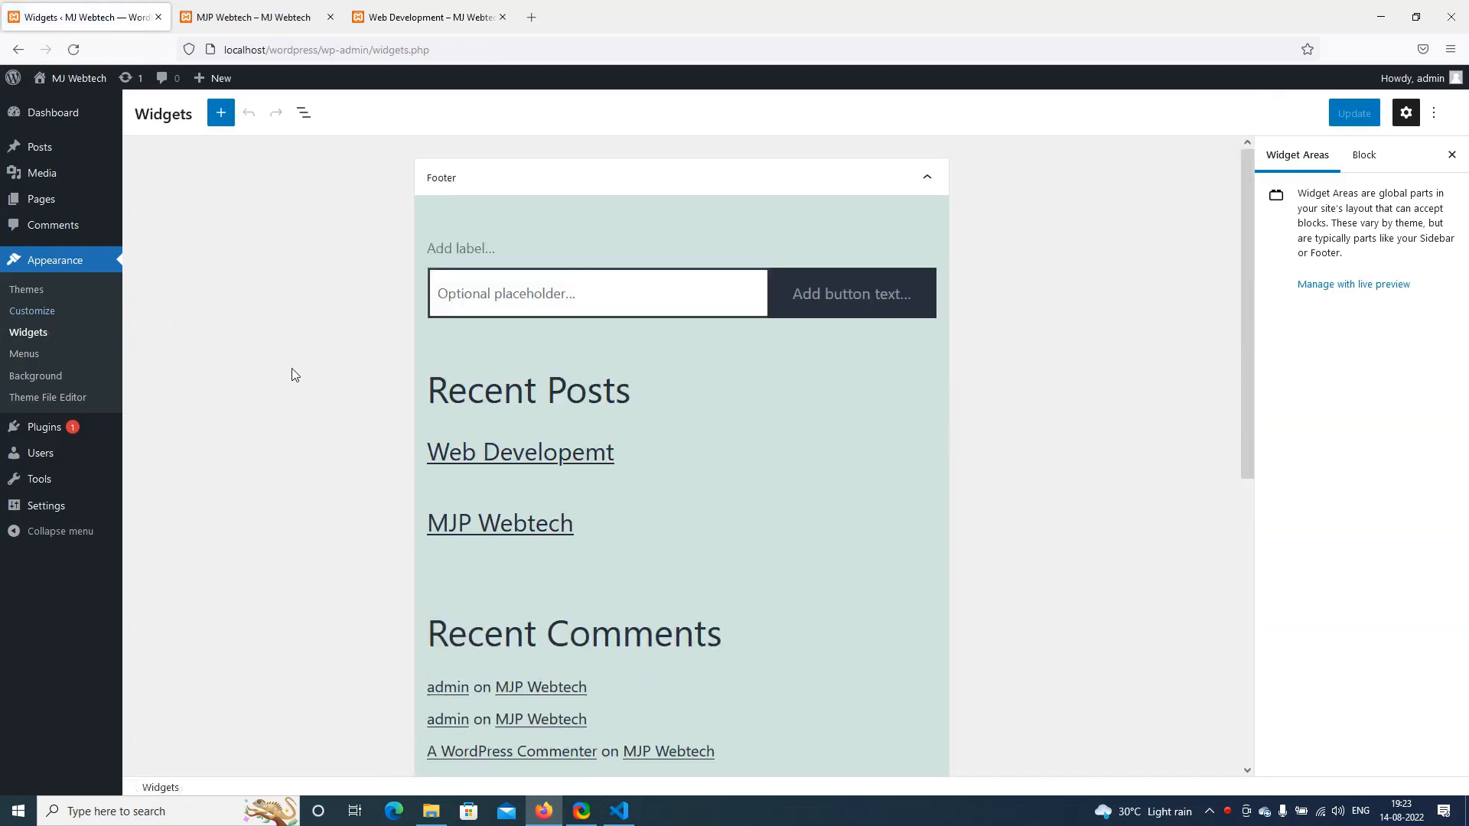
{"action": "scroll", "coordinate": [253, 321], "scroll_direction": "down", "scroll_amount": 2}
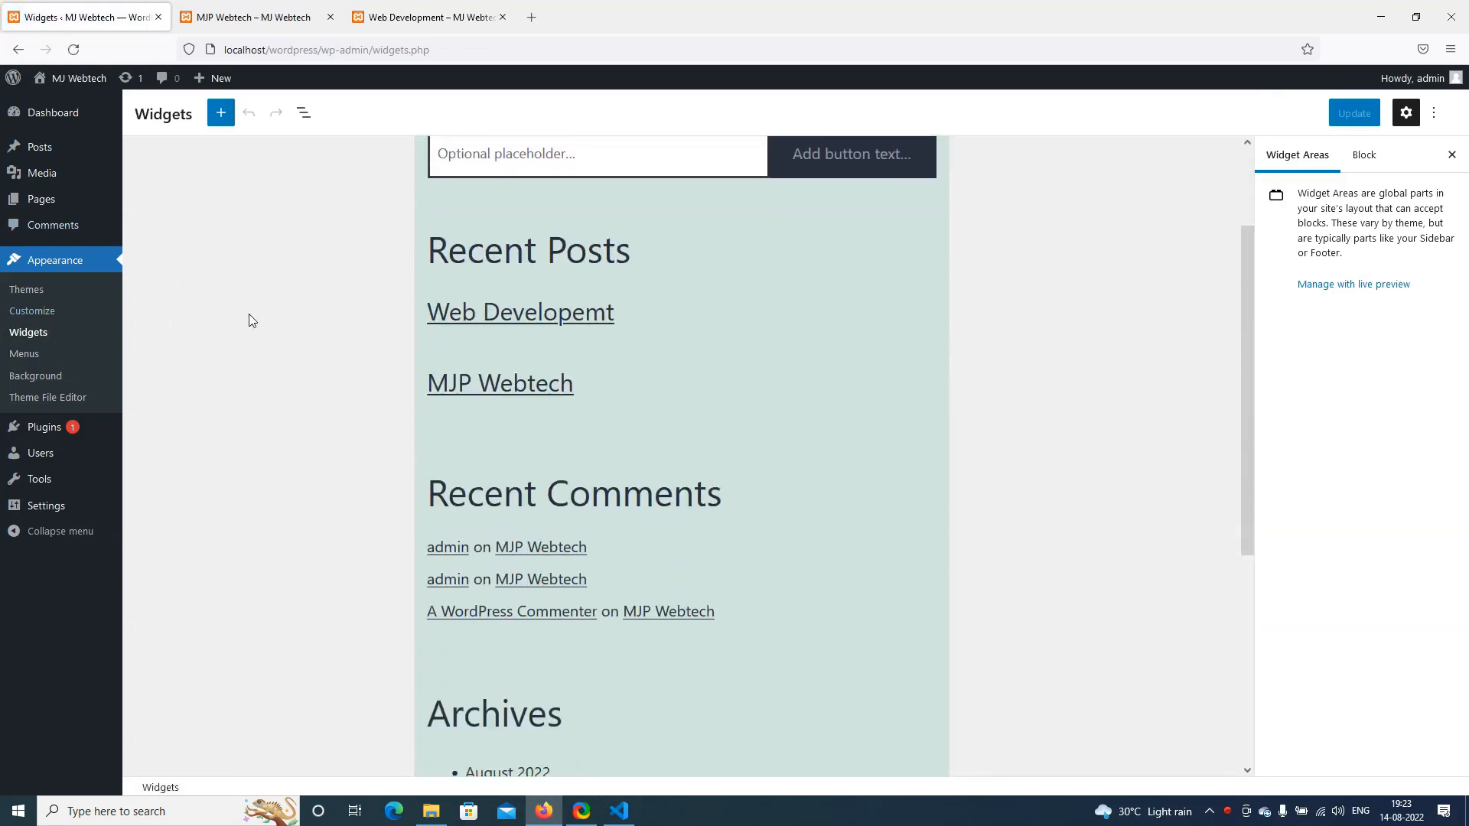
{"action": "scroll", "coordinate": [252, 321], "scroll_direction": "up", "scroll_amount": 2}
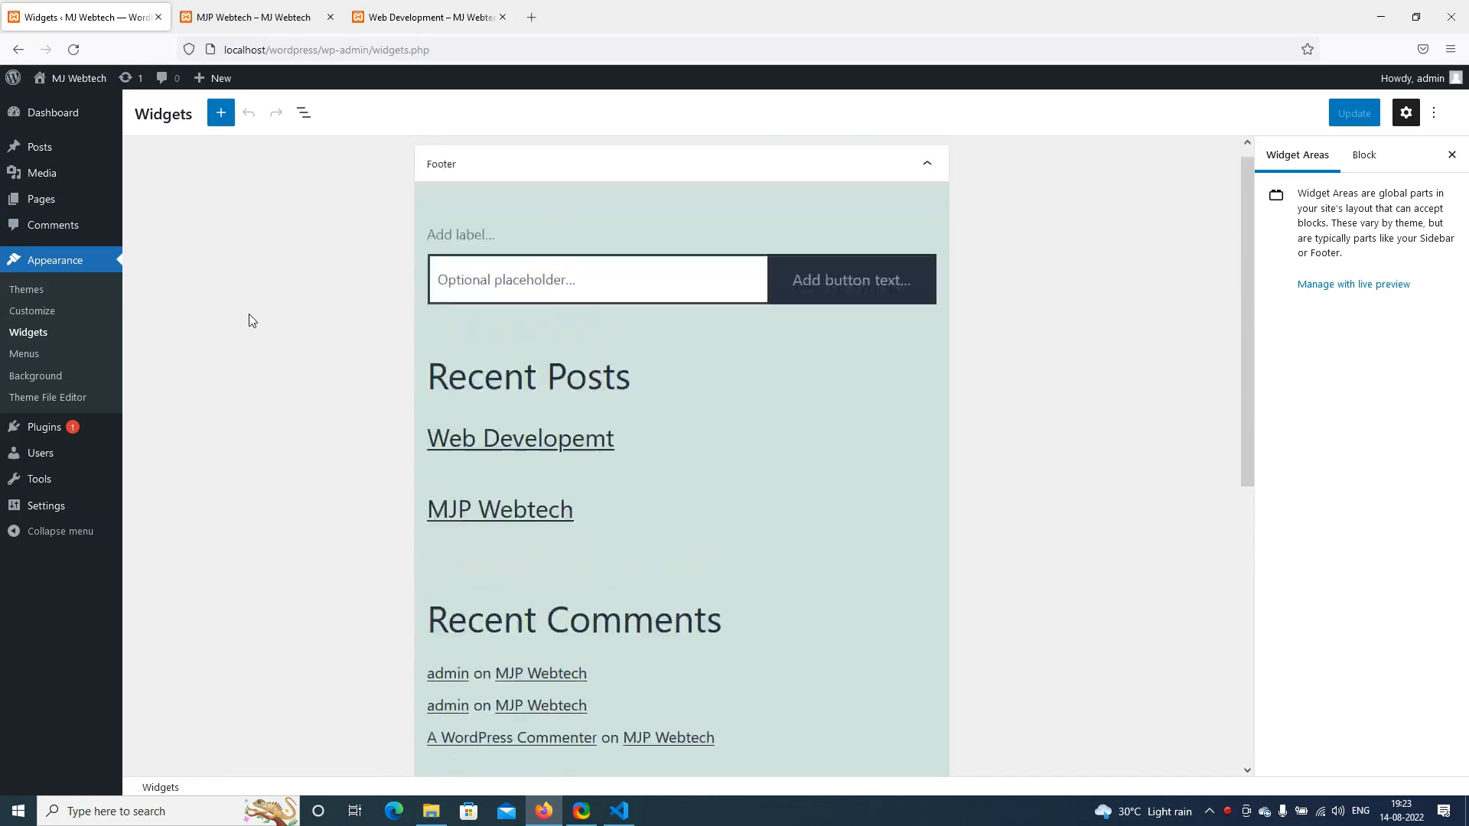
{"action": "left_click", "coordinate": [421, 6]}
{"action": "scroll", "coordinate": [153, 345], "scroll_direction": "down", "scroll_amount": 7}
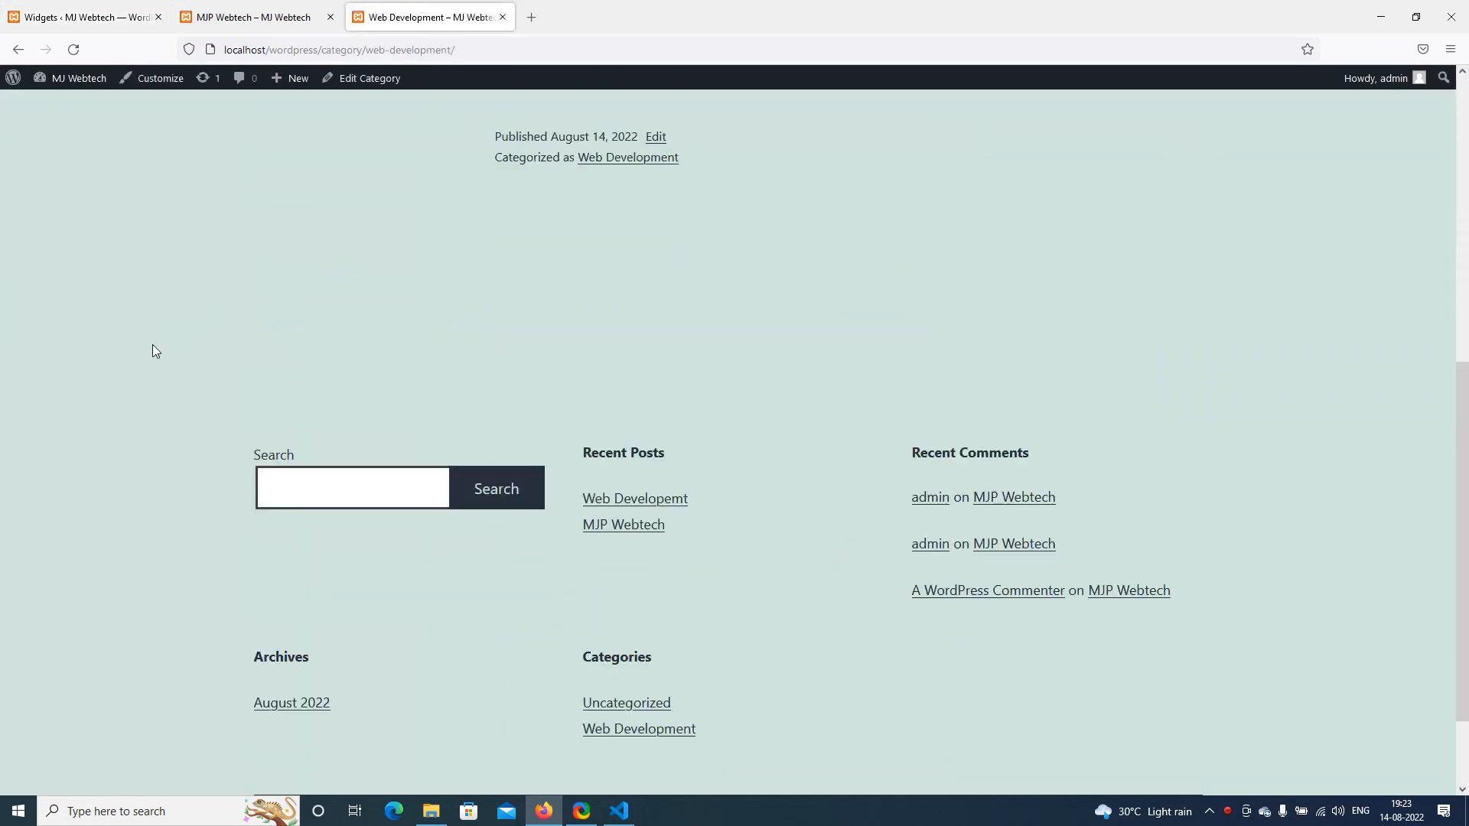
{"action": "right_click", "coordinate": [27, 253]}
{"action": "left_click", "coordinate": [104, 267]}
{"action": "left_click", "coordinate": [81, 17]}
{"action": "scroll", "coordinate": [327, 407], "scroll_direction": "down", "scroll_amount": 3}
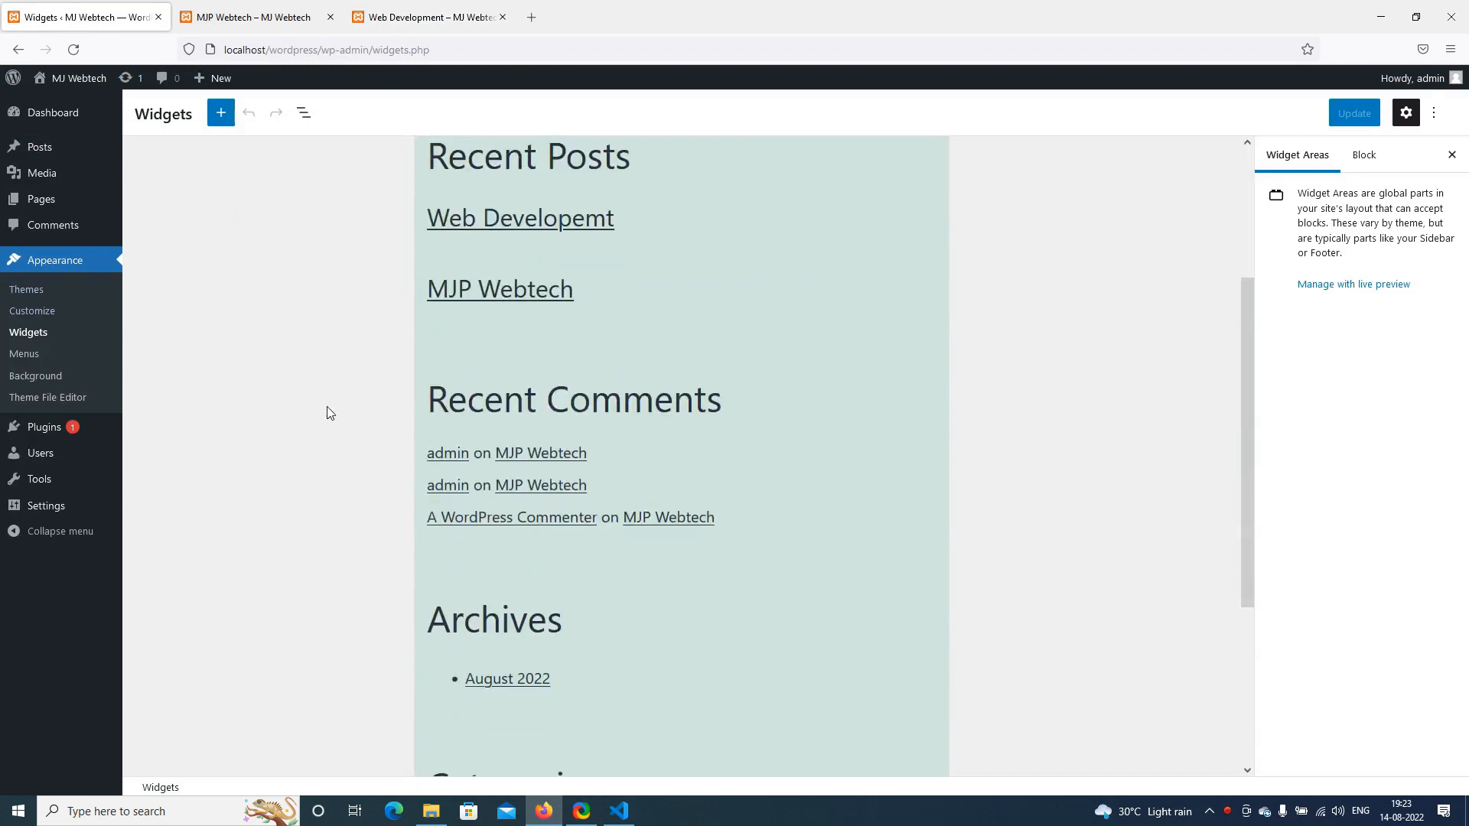
Change the footer's Recent Posts heading to "Recent Posts Test", save the widgets and check the heading on the reloaded live page
{"action": "scroll", "coordinate": [327, 406], "scroll_direction": "up", "scroll_amount": 3}
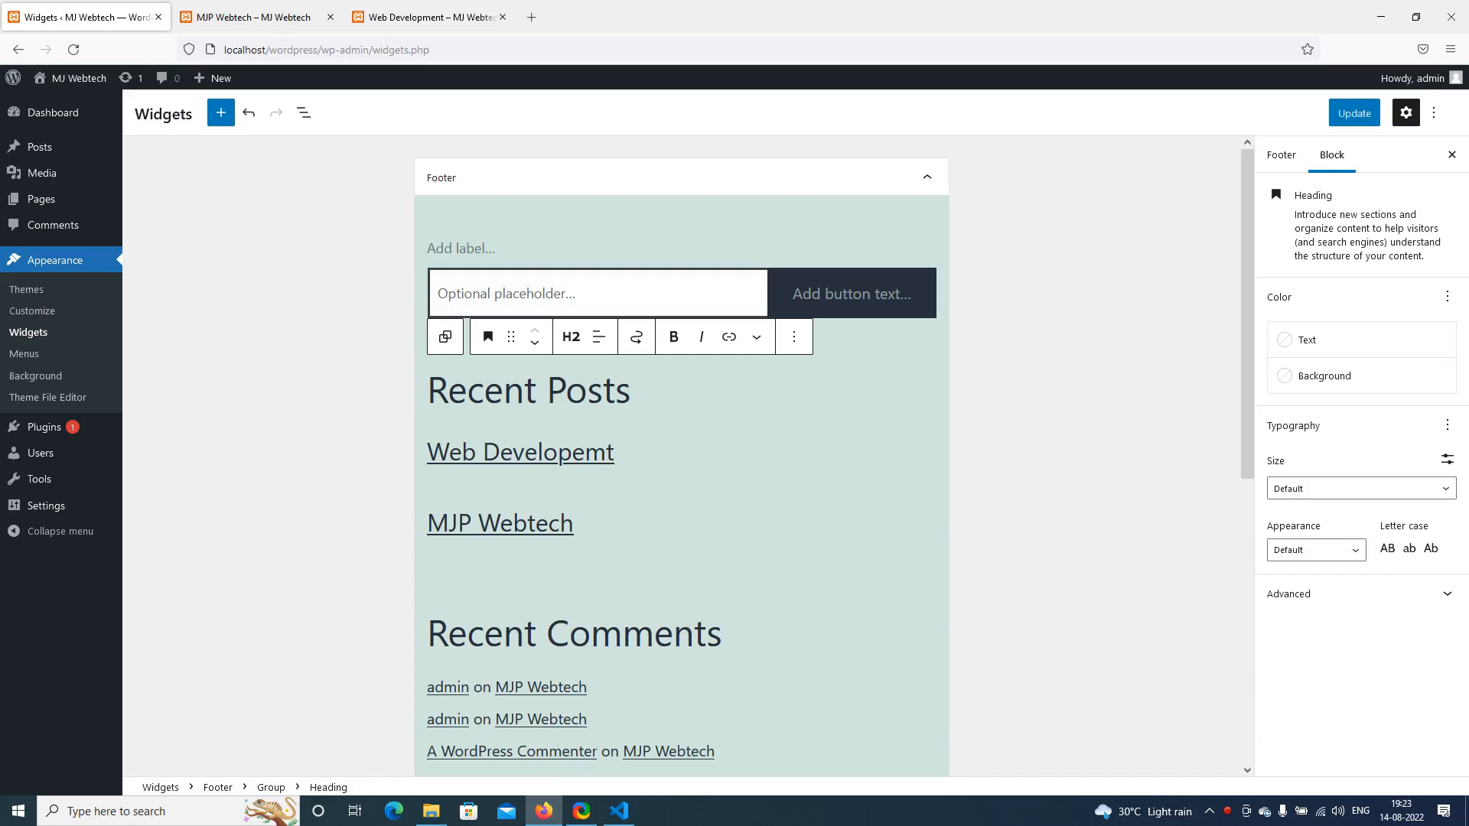
{"action": "type", "text": "Test"}
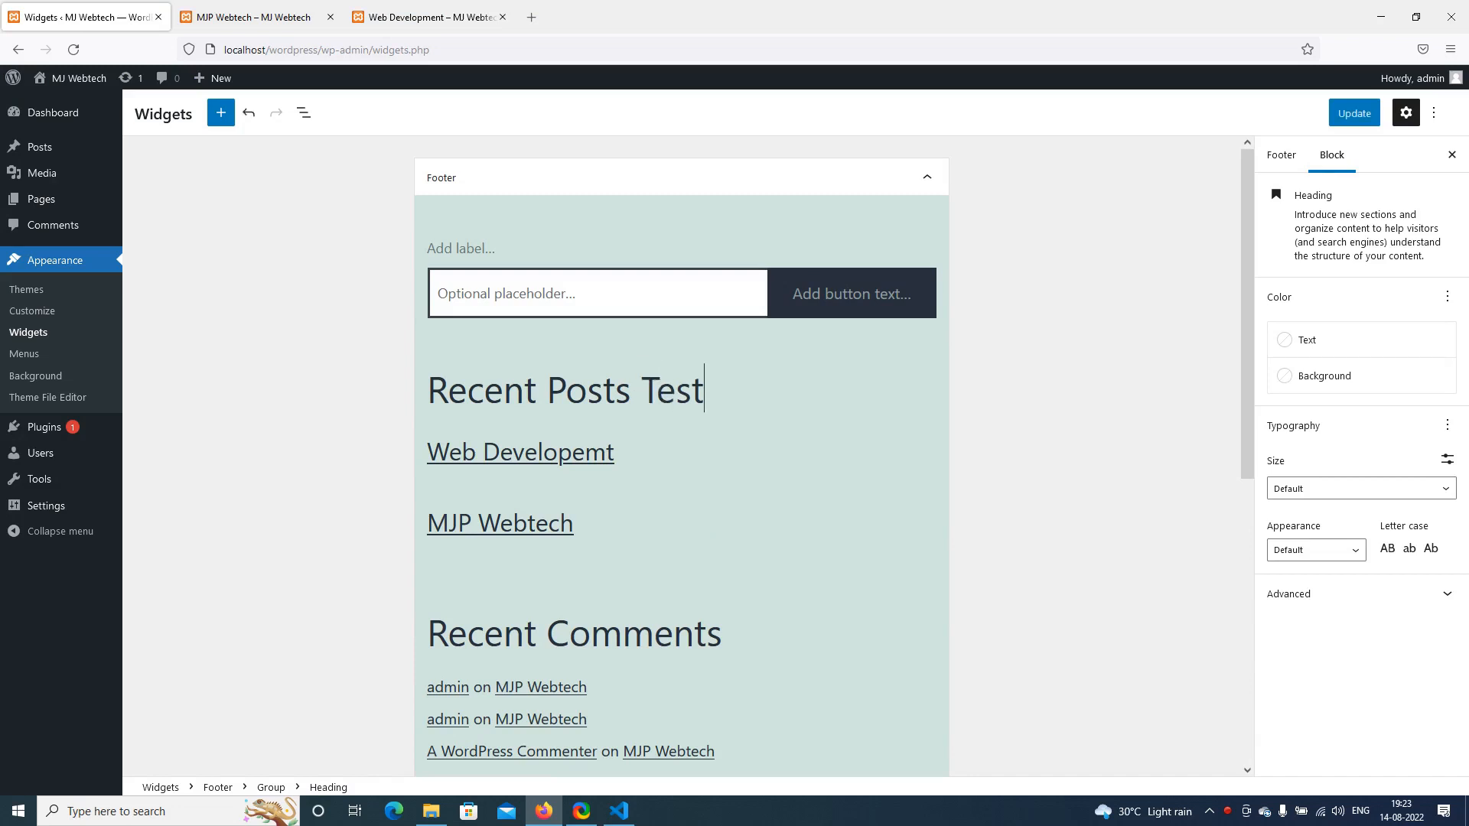
{"action": "left_click", "coordinate": [1352, 112]}
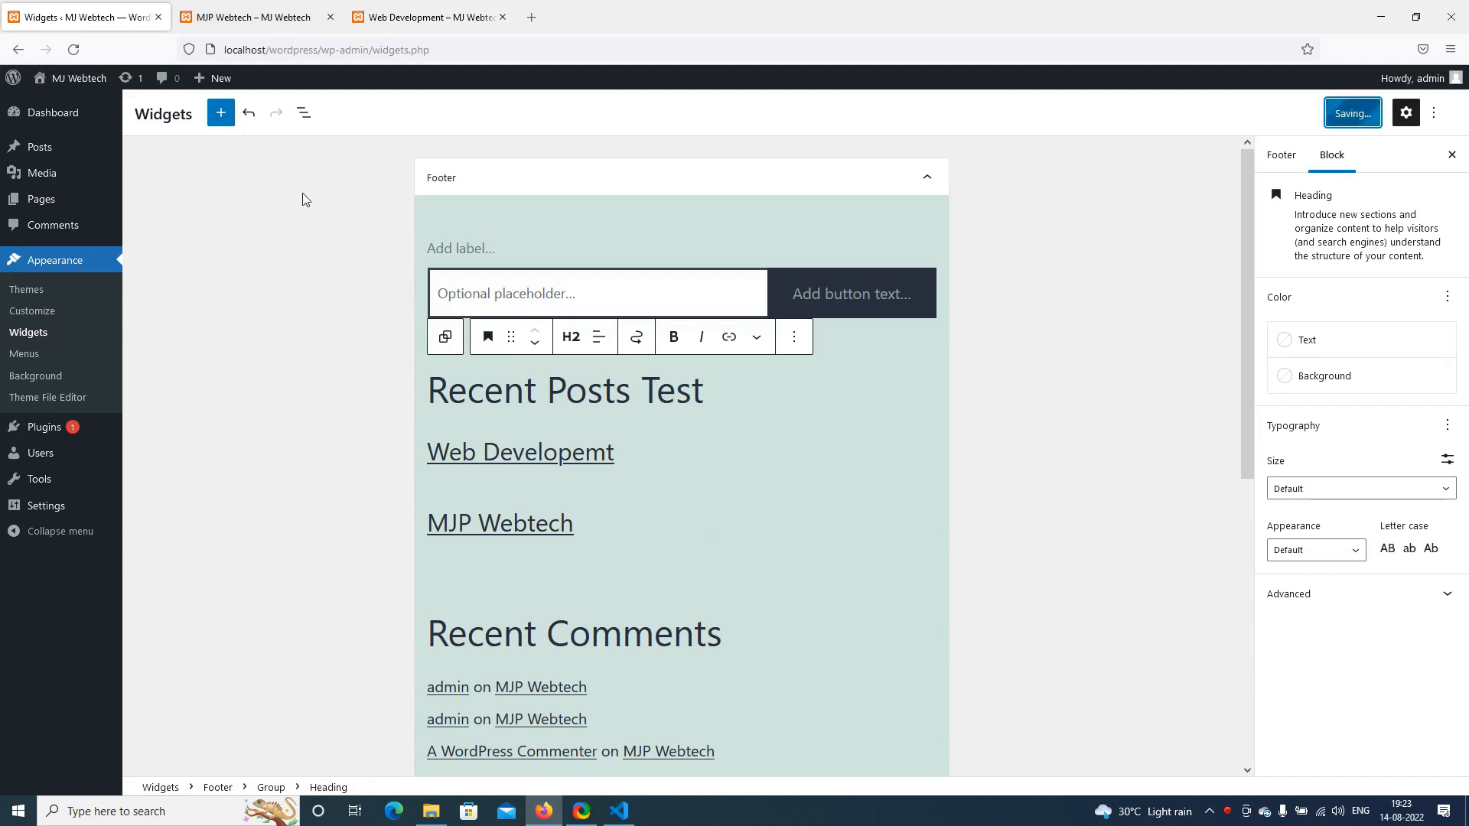
{"action": "left_click", "coordinate": [428, 17]}
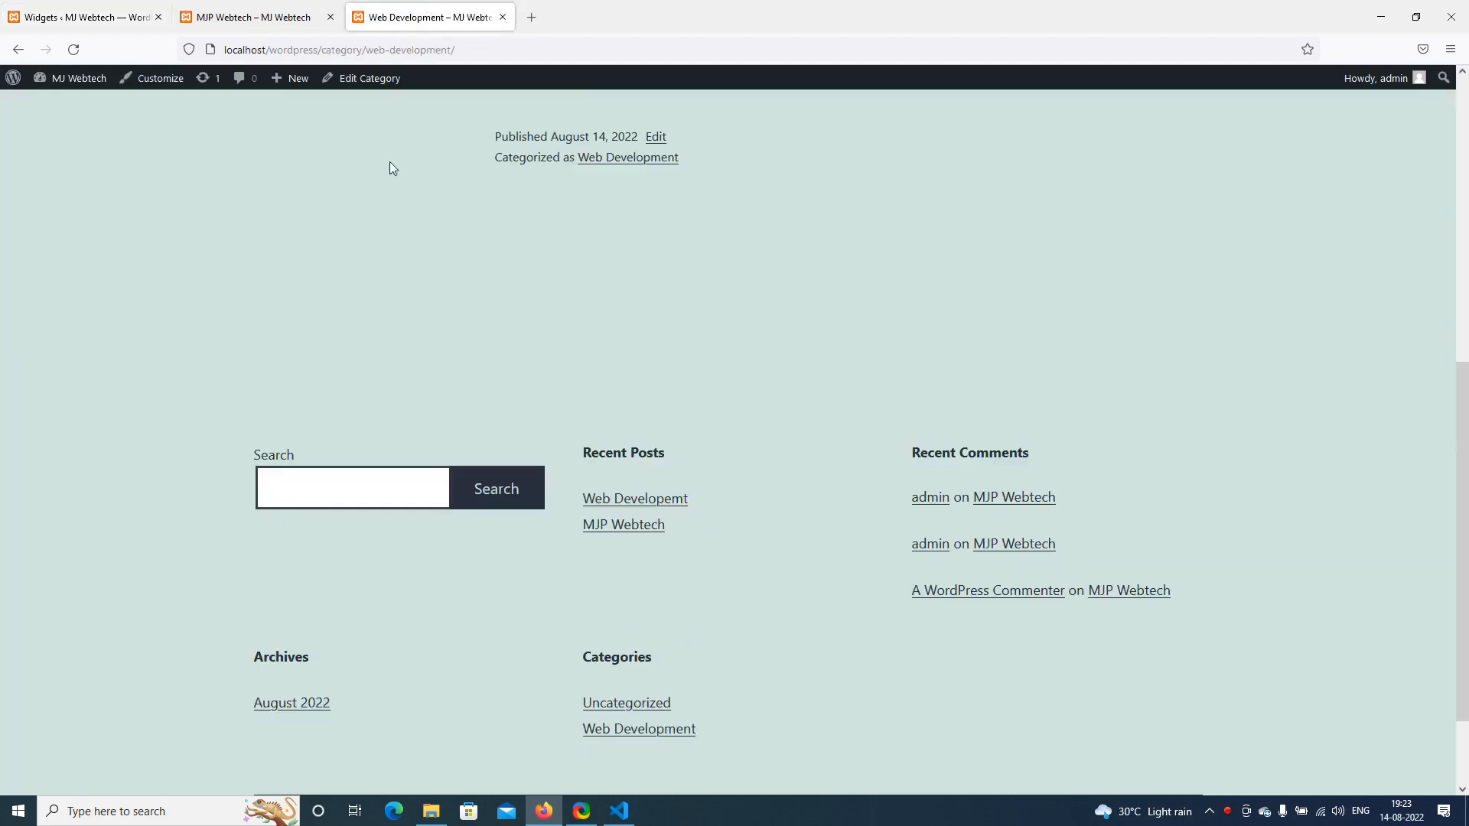
{"action": "right_click", "coordinate": [177, 282]}
{"action": "left_click", "coordinate": [252, 296]}
{"action": "left_click_drag", "start_coordinate": [576, 452], "coordinate": [710, 466]}
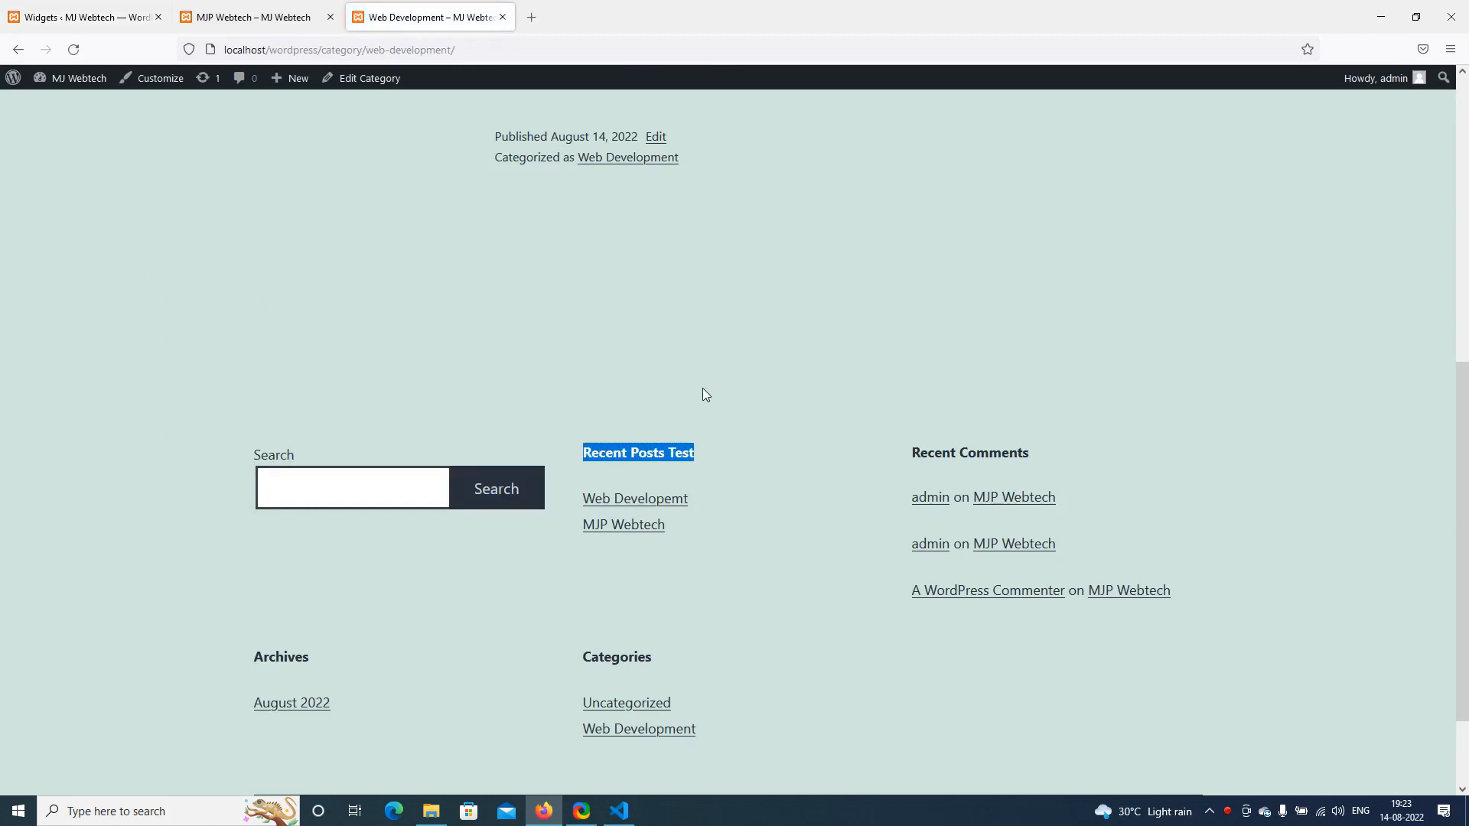
Remove the word "Test" from the Recent Posts heading in the Footer widget area
{"action": "left_click", "coordinate": [105, 13]}
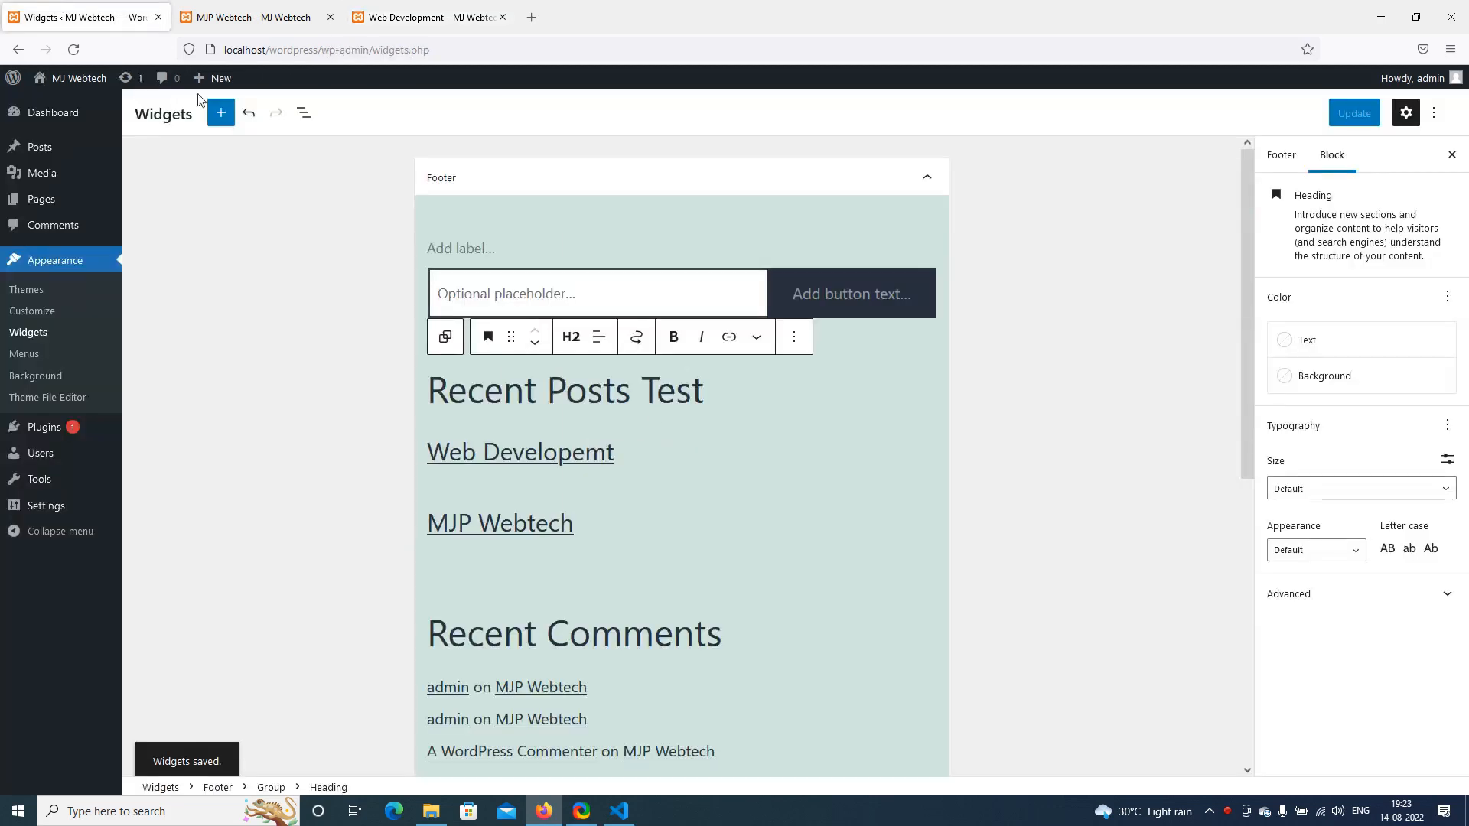
{"action": "left_click", "coordinate": [723, 390]}
{"action": "key", "text": "BackSpace"}
{"action": "key", "text": "BackSpace"}
{"action": "key", "text": "BackSpace"}
{"action": "key", "text": "BackSpace"}
{"action": "key", "text": "BackSpace"}
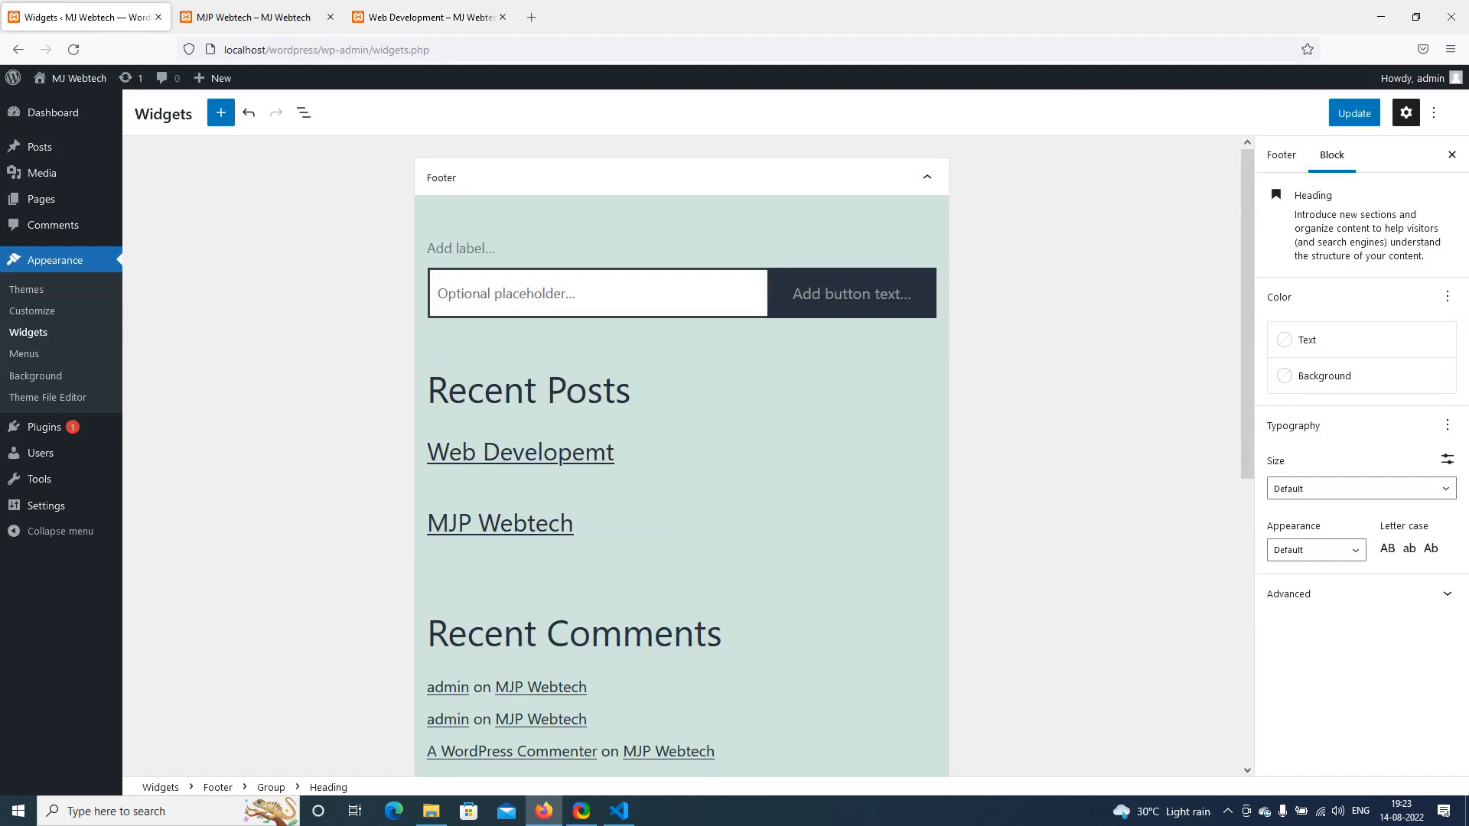
Examine the remaining Footer widgets, including Recent Comments, Archives and Categories, and inspect the Categories list and heading blocks
{"action": "scroll", "coordinate": [173, 334], "scroll_direction": "down", "scroll_amount": 1}
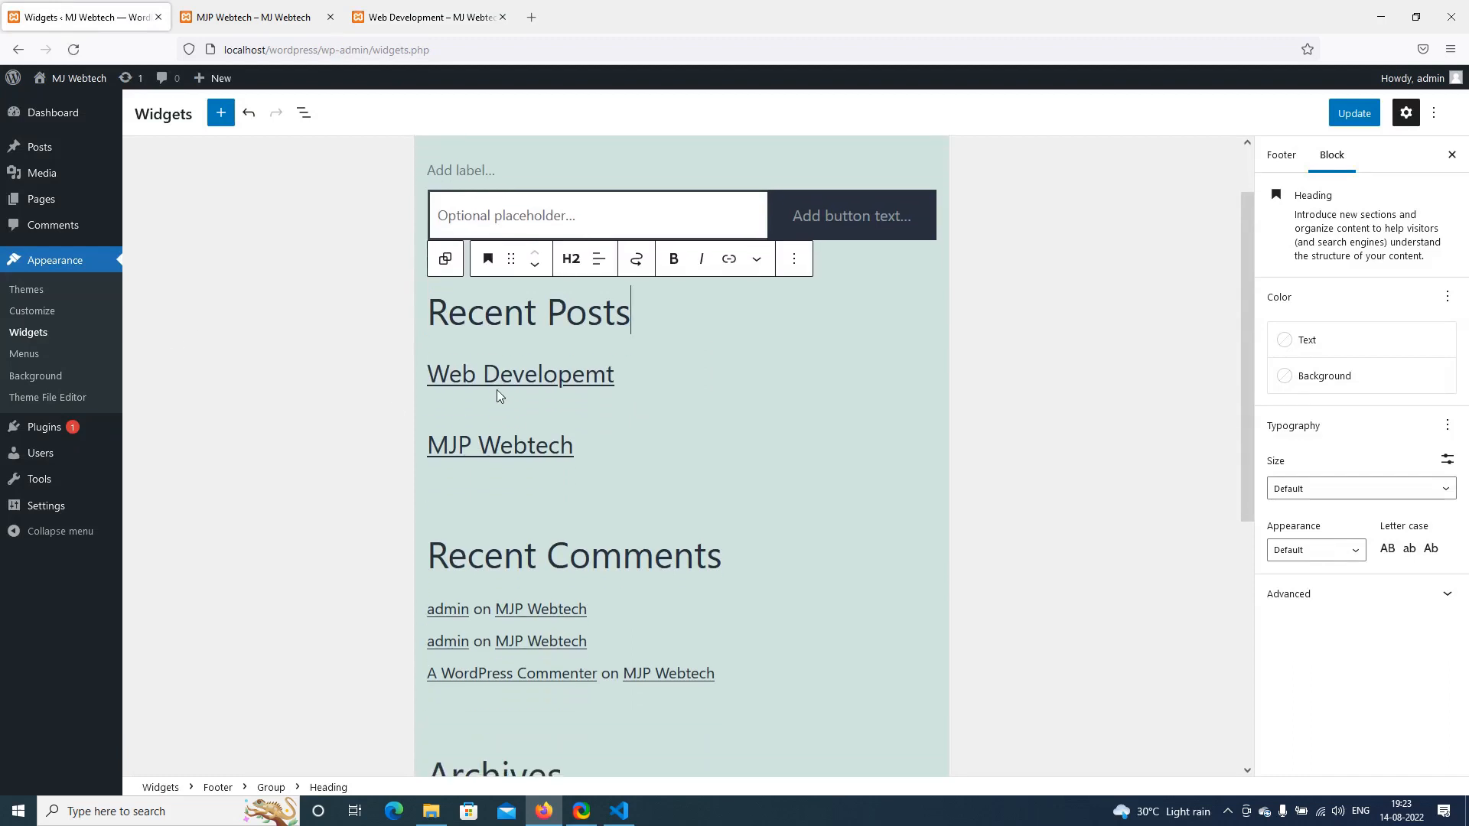
{"action": "scroll", "coordinate": [350, 415], "scroll_direction": "down", "scroll_amount": 2}
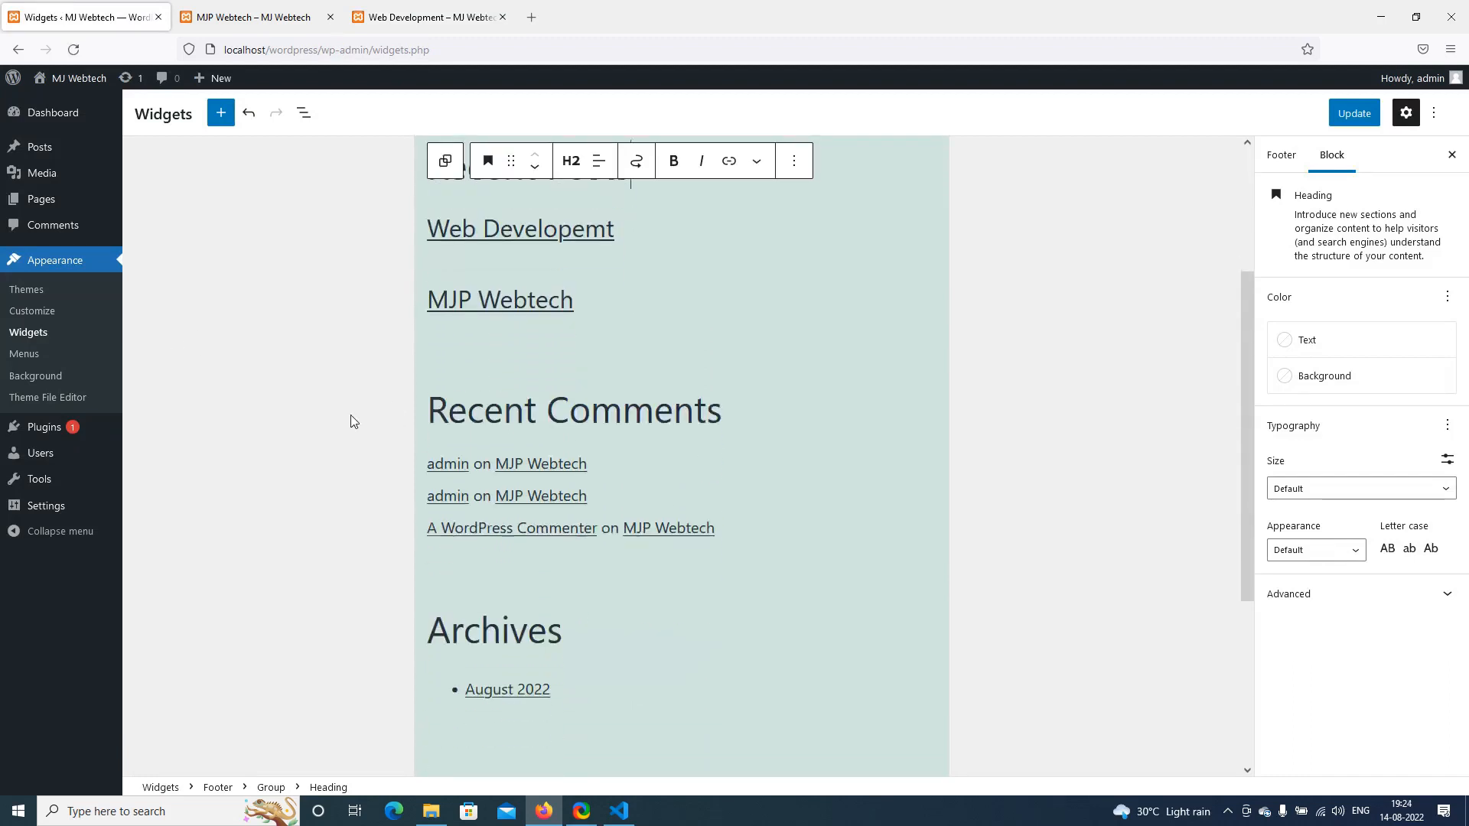
{"action": "scroll", "coordinate": [453, 479], "scroll_direction": "down", "scroll_amount": 3}
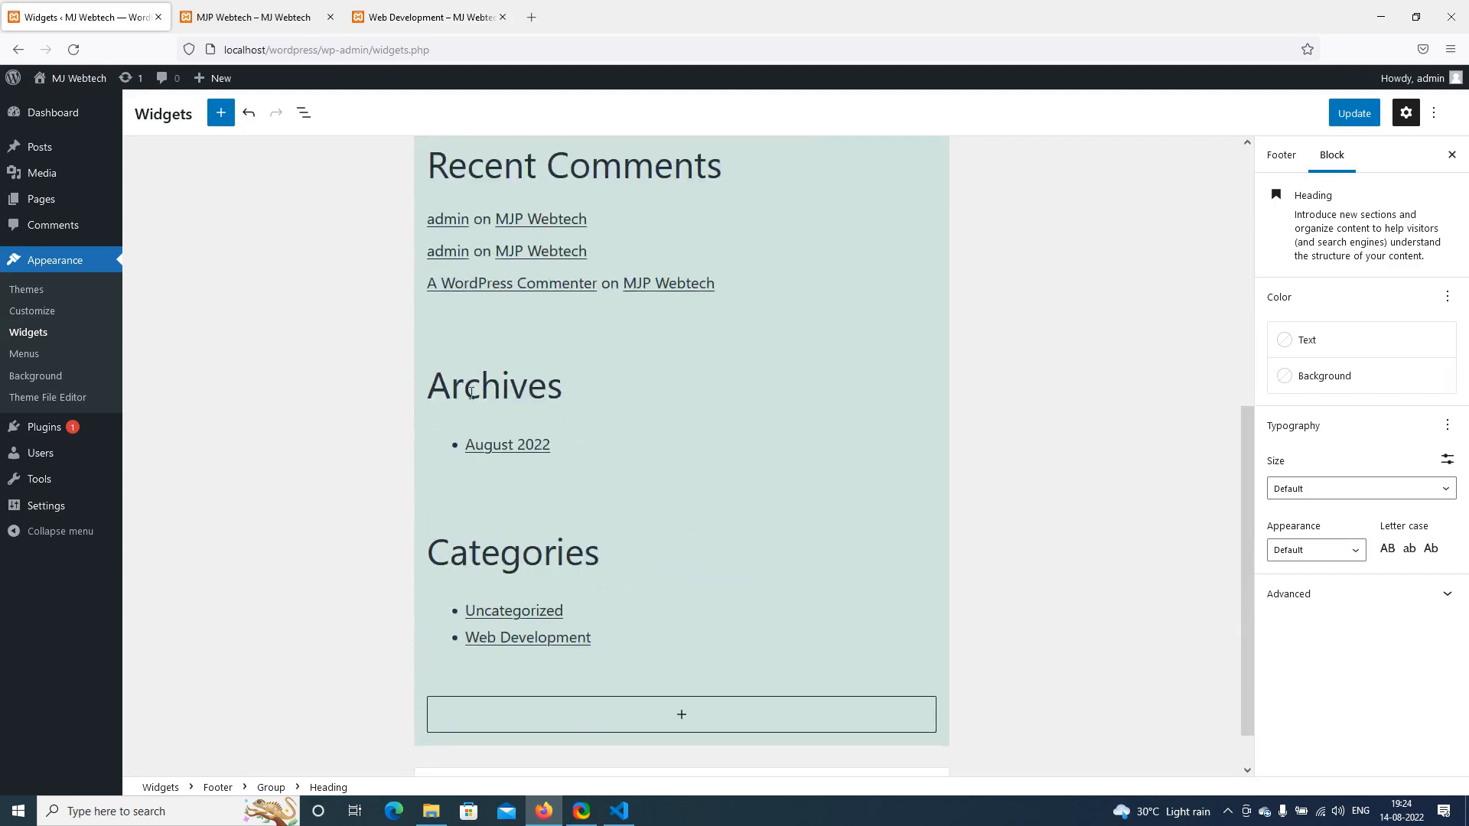
{"action": "scroll", "coordinate": [274, 450], "scroll_direction": "down", "scroll_amount": 1}
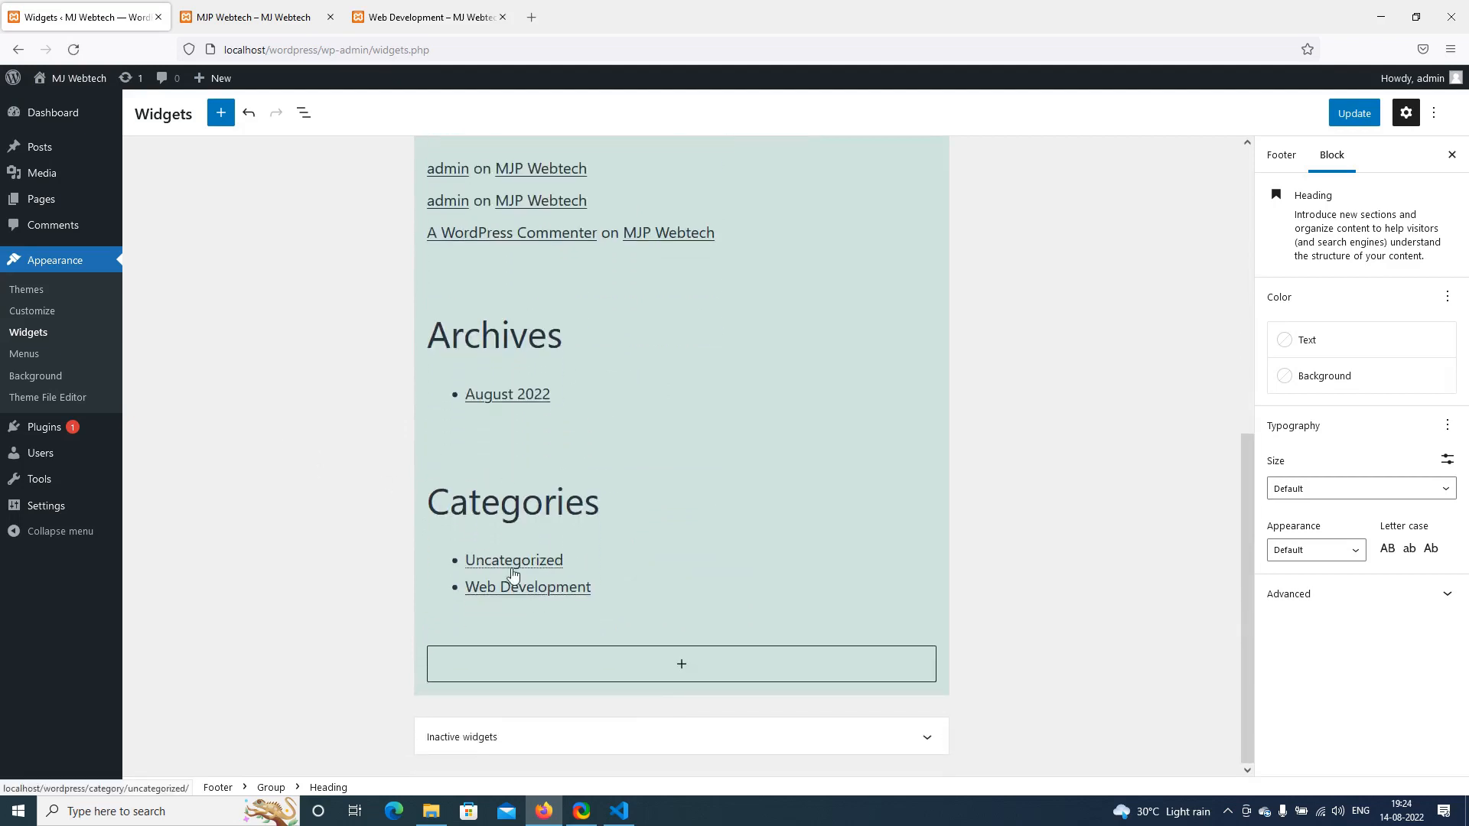
{"action": "left_click", "coordinate": [592, 567]}
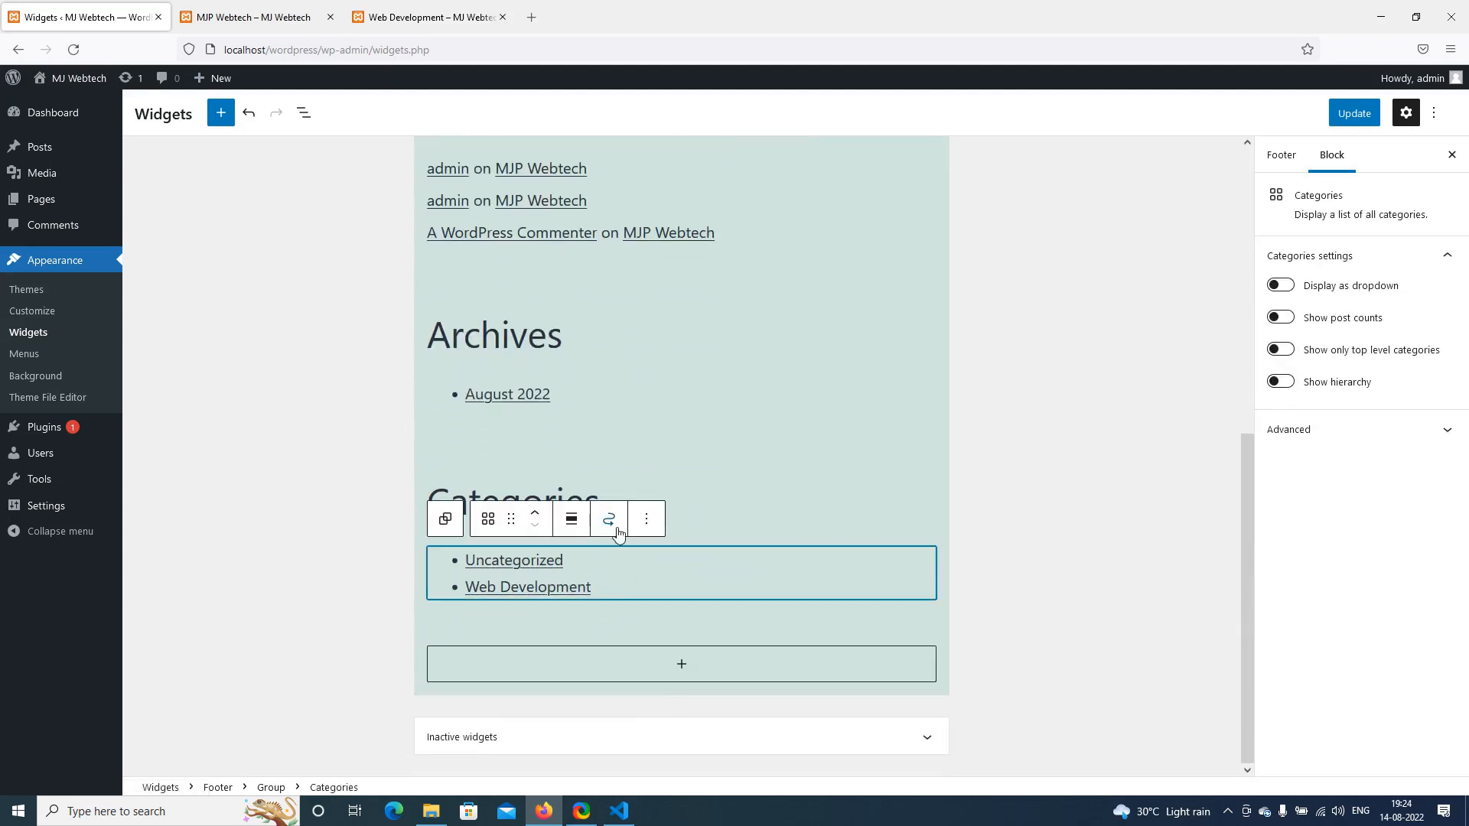
{"action": "left_click", "coordinate": [647, 500]}
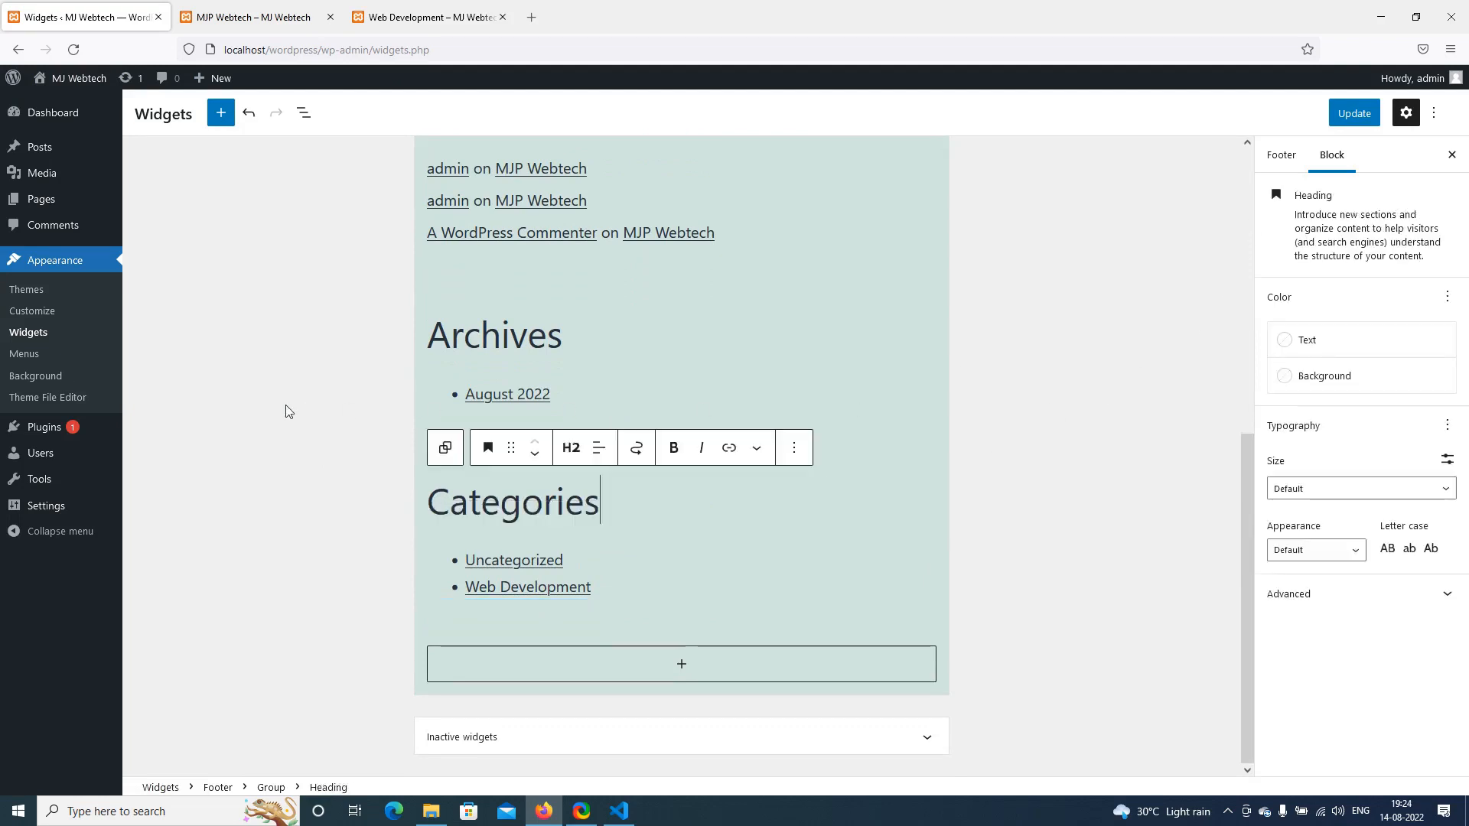
{"action": "scroll", "coordinate": [286, 406], "scroll_direction": "up", "scroll_amount": 10}
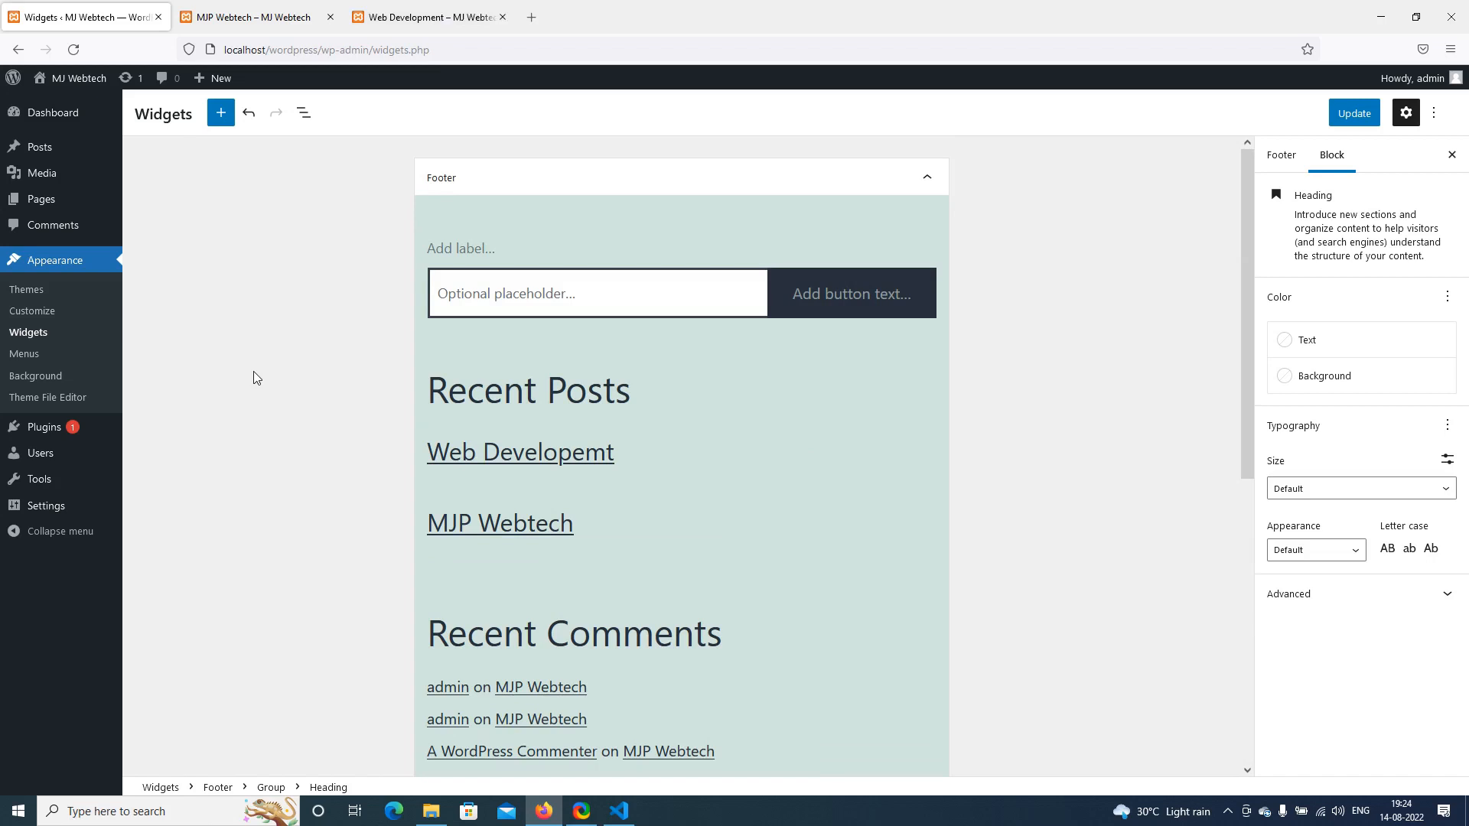
{"action": "scroll", "coordinate": [253, 372], "scroll_direction": "down", "scroll_amount": 6}
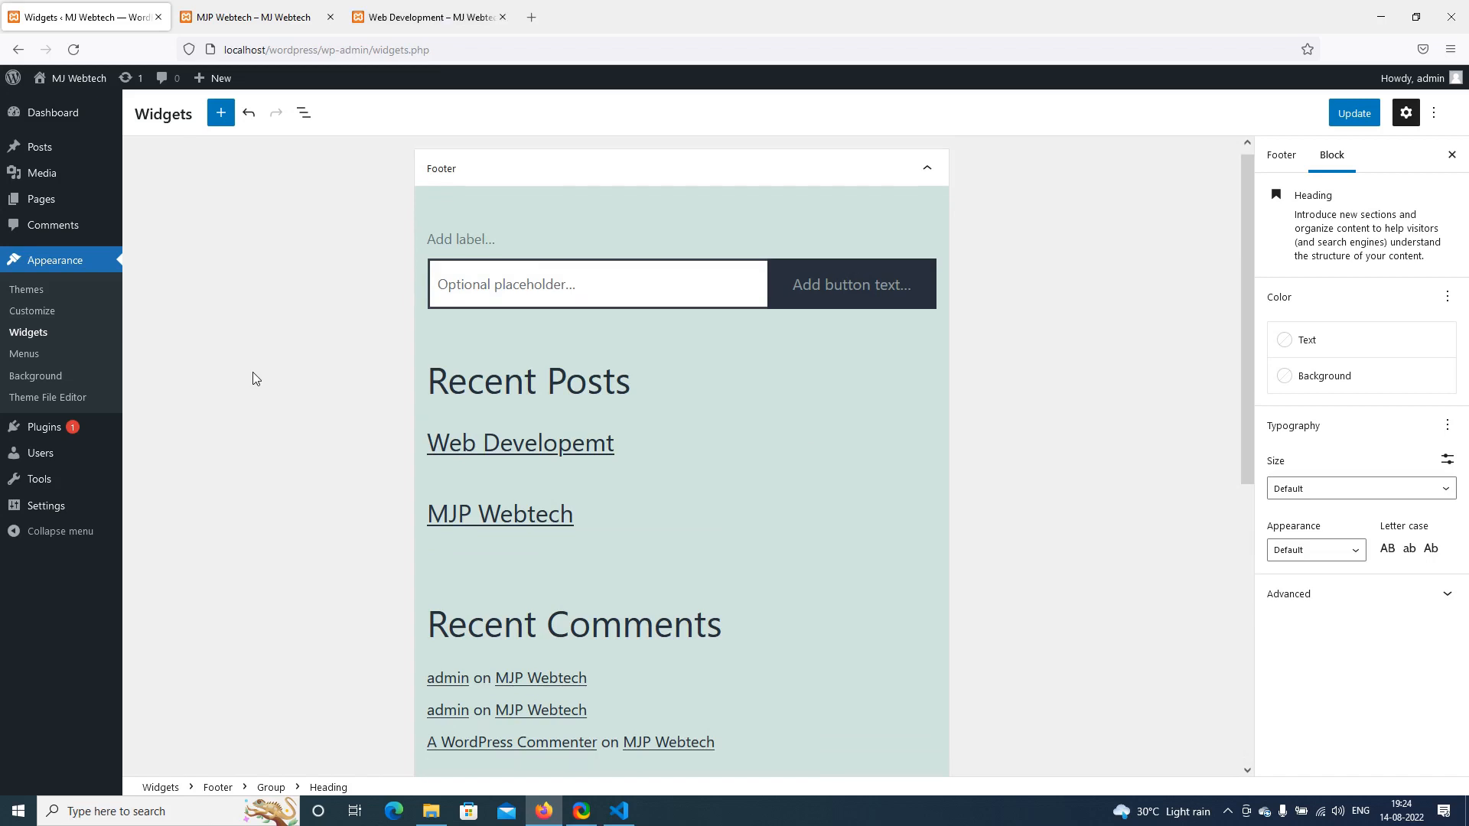
{"action": "scroll", "coordinate": [253, 372], "scroll_direction": "up", "scroll_amount": 6}
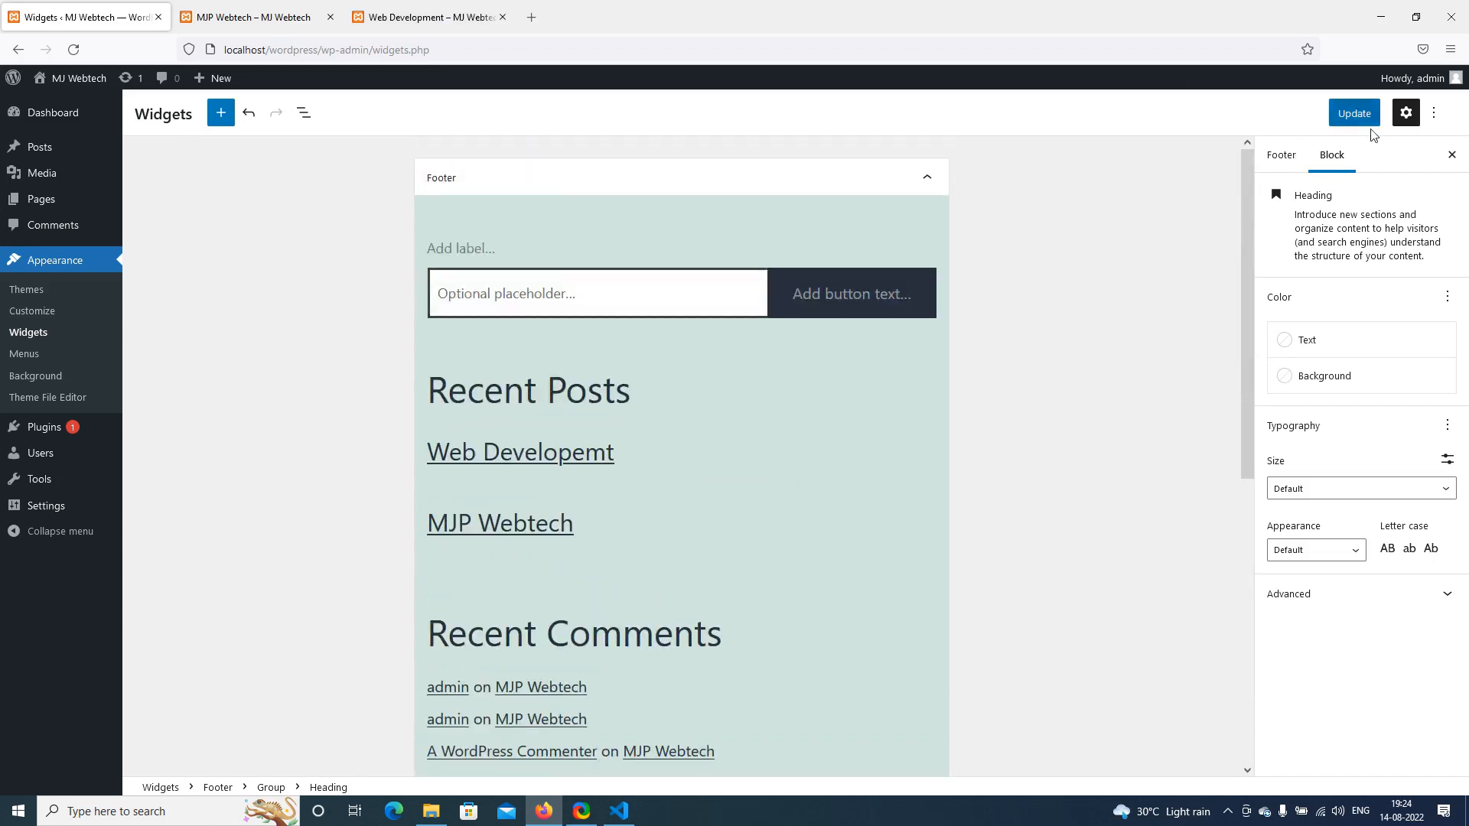
Save the restored widgets and reload the live Web Development category page to check its footer
{"action": "left_click", "coordinate": [1353, 113]}
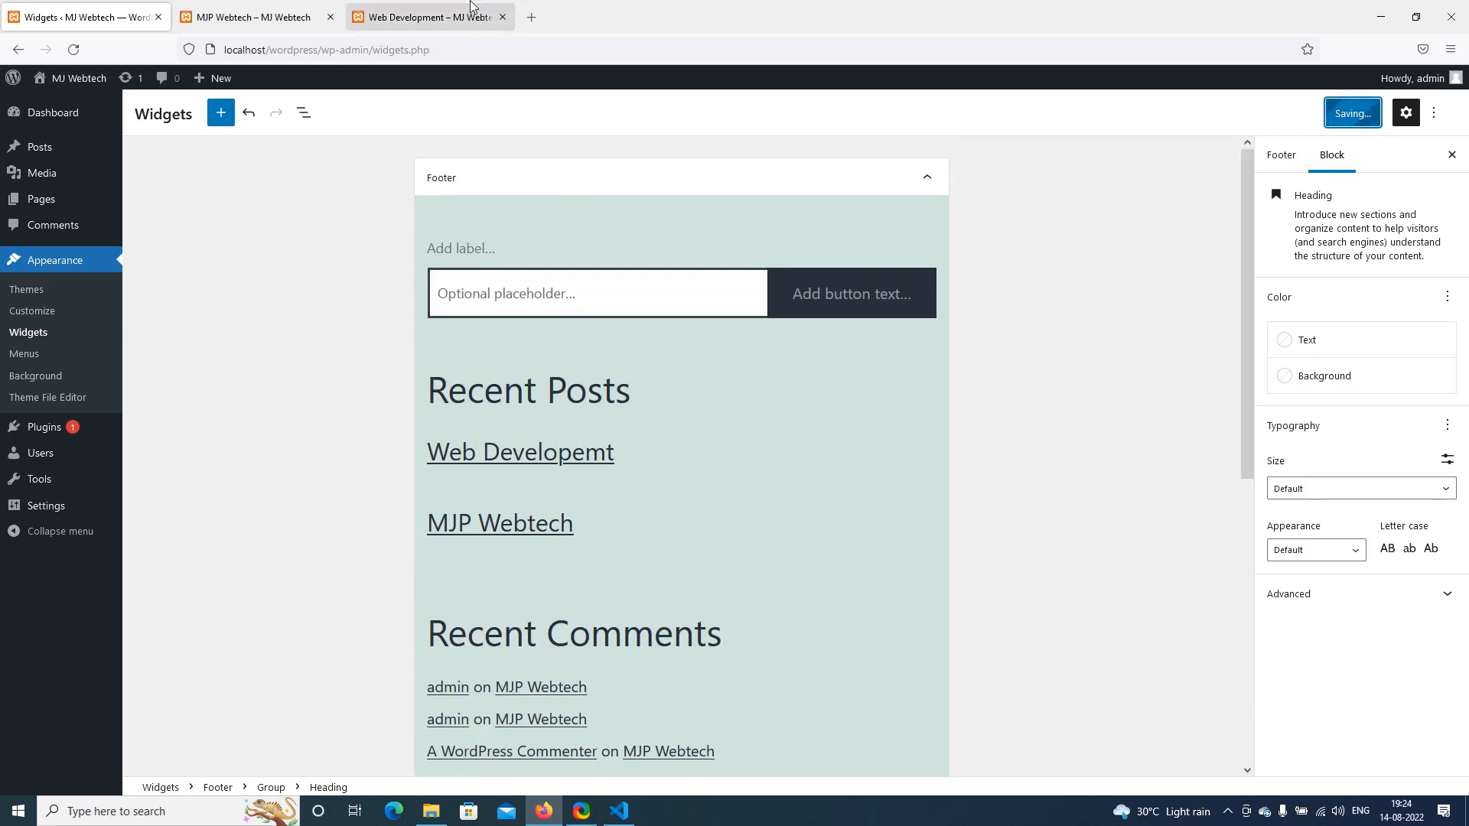
{"action": "left_click", "coordinate": [429, 17]}
{"action": "right_click", "coordinate": [151, 340]}
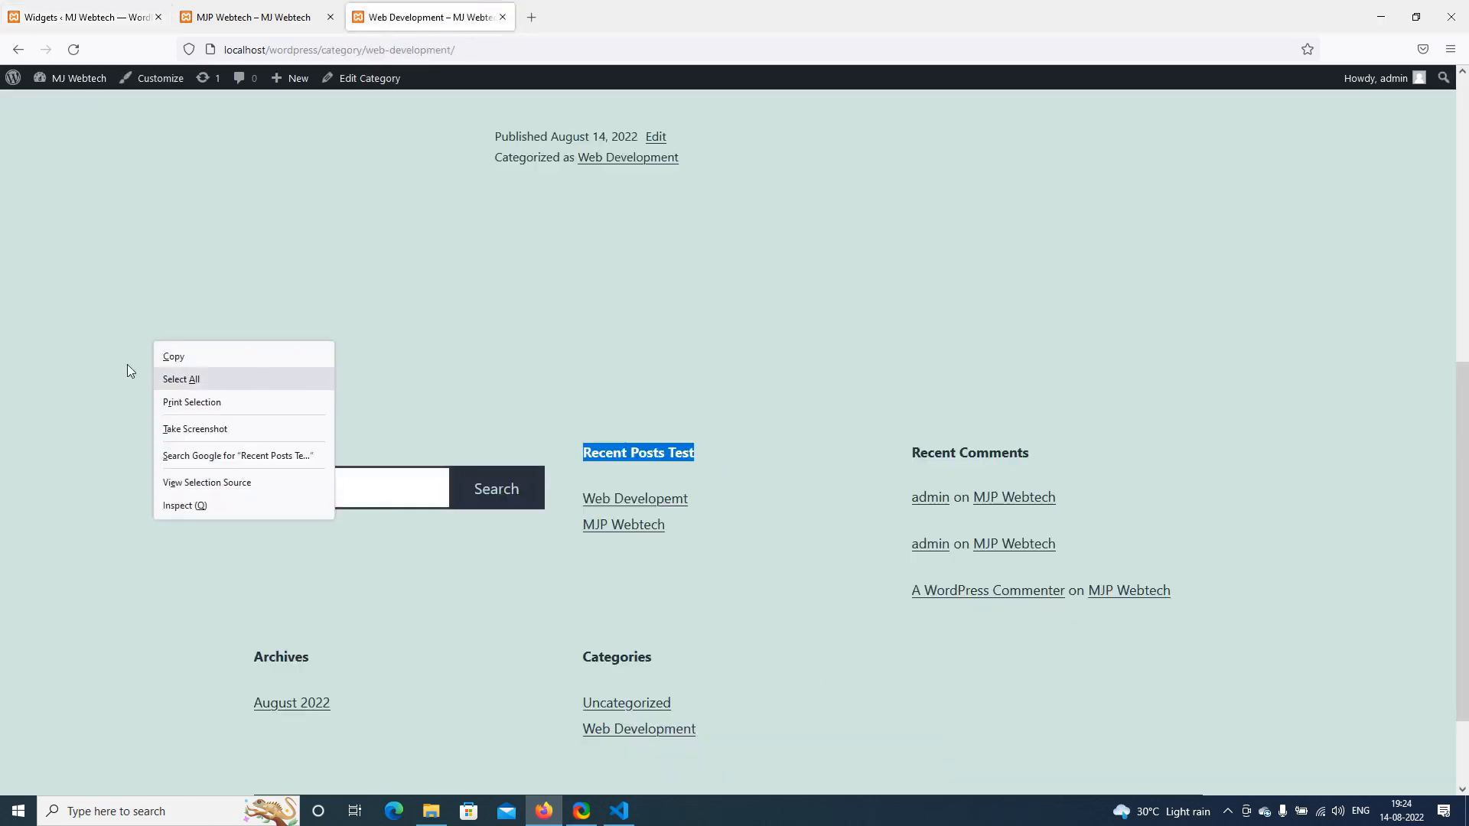
{"action": "left_click", "coordinate": [95, 337]}
{"action": "right_click", "coordinate": [95, 337]}
{"action": "left_click", "coordinate": [175, 357]}
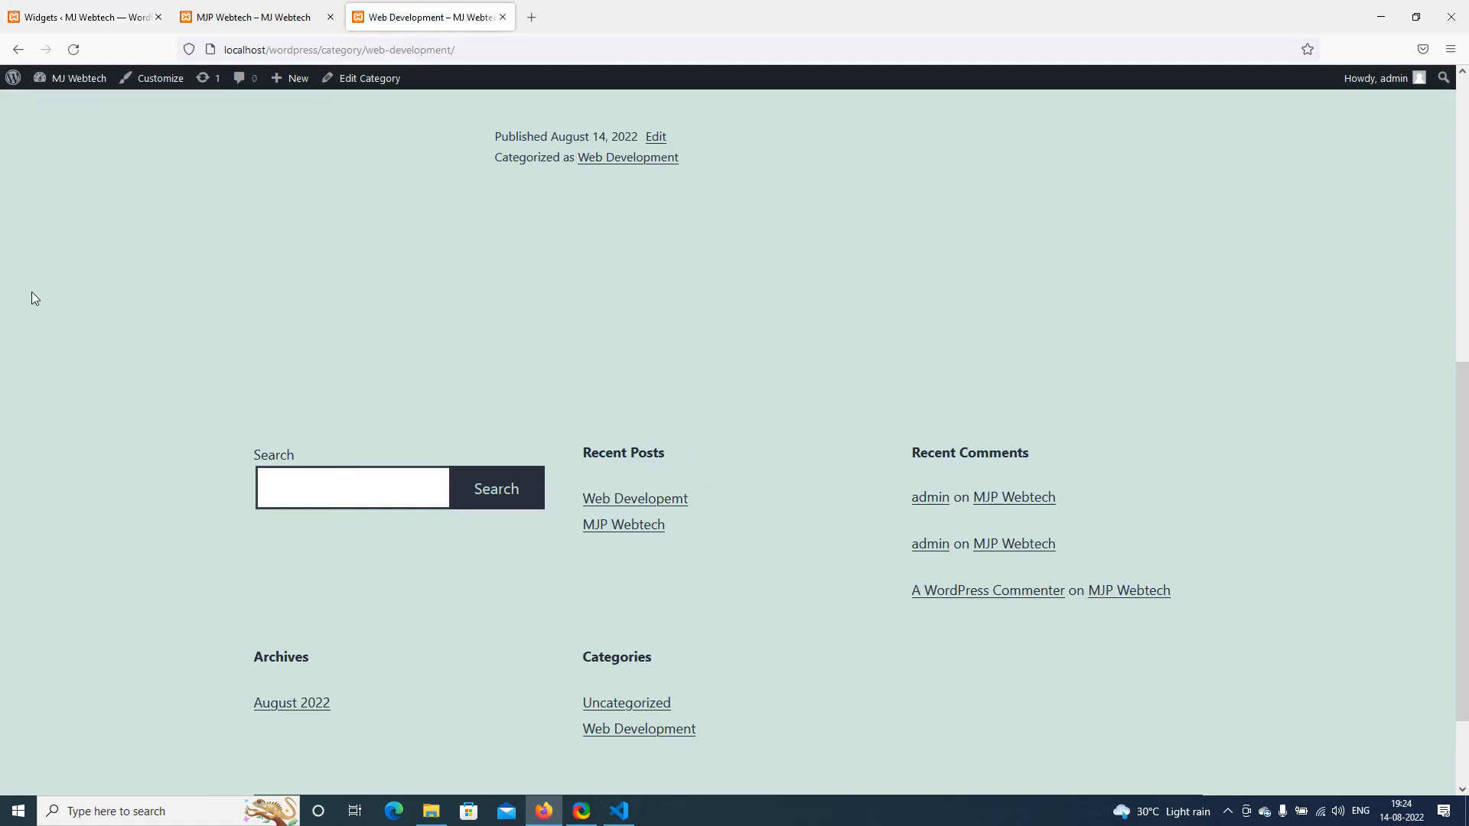
Return to the admin area and open the list of installed plugins
{"action": "left_click", "coordinate": [84, 17]}
{"action": "mouse_move", "coordinate": [104, 202]}
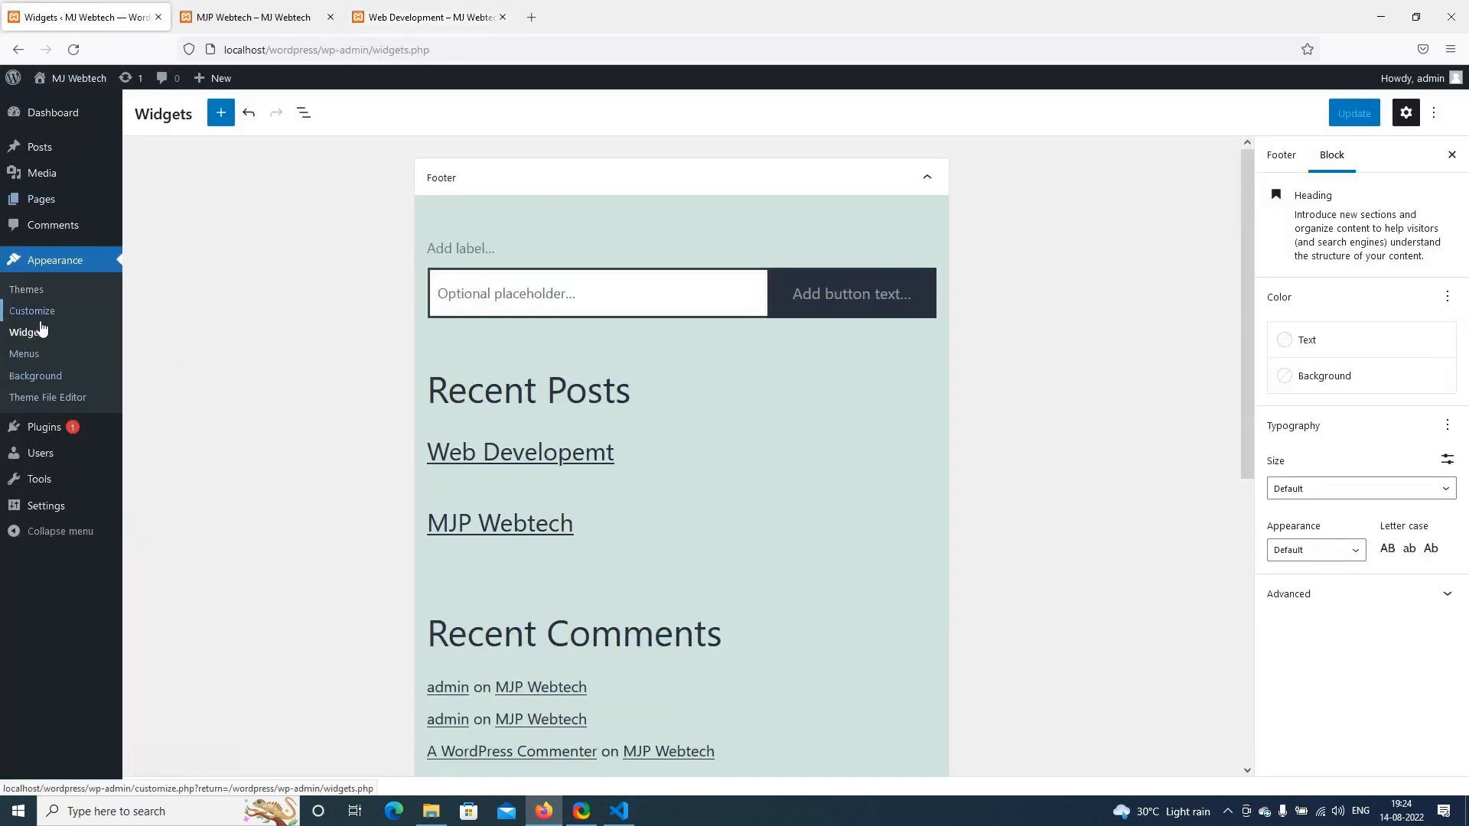
{"action": "mouse_move", "coordinate": [54, 438]}
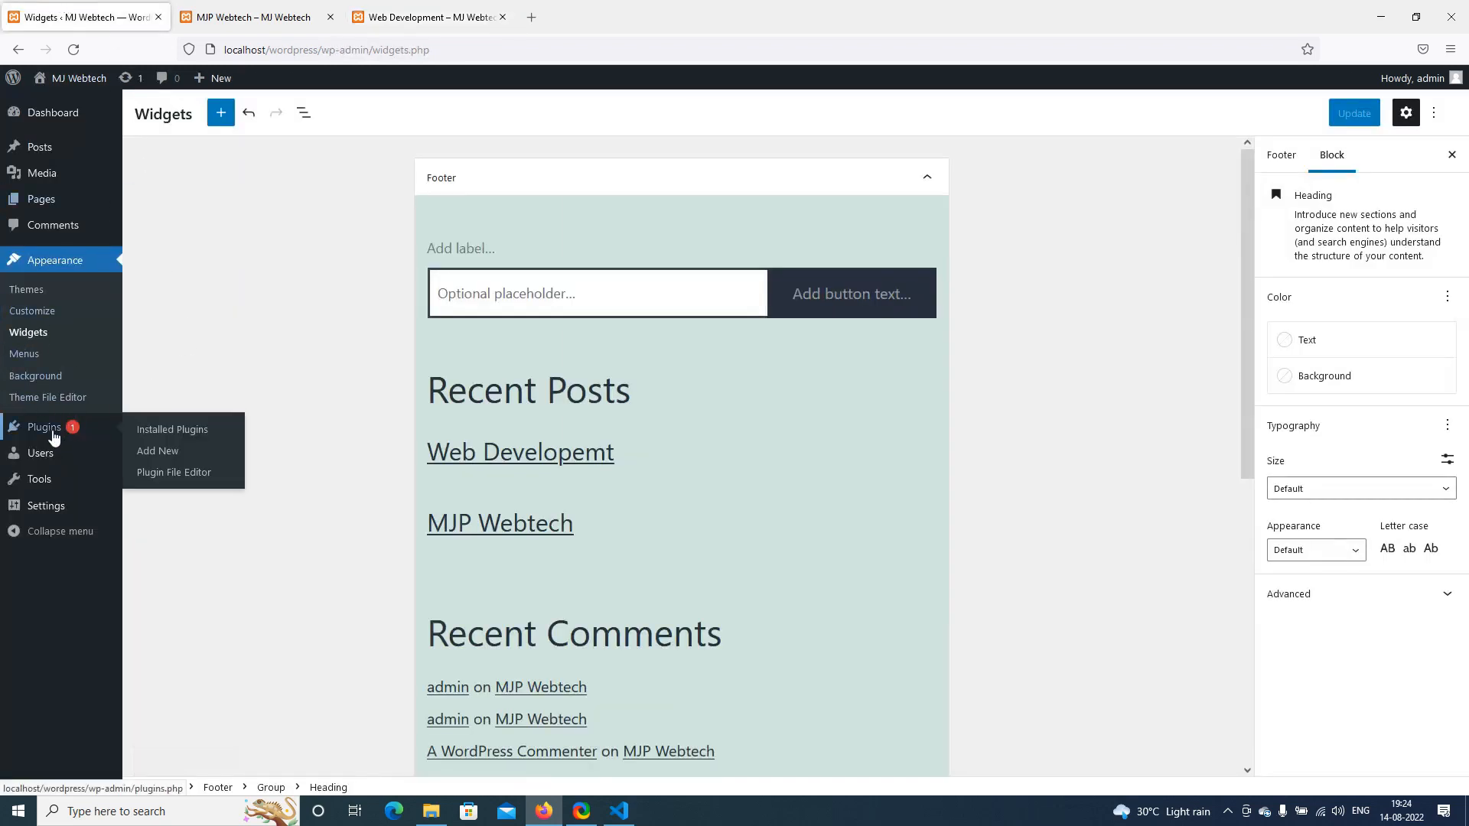
{"action": "left_click", "coordinate": [53, 436]}
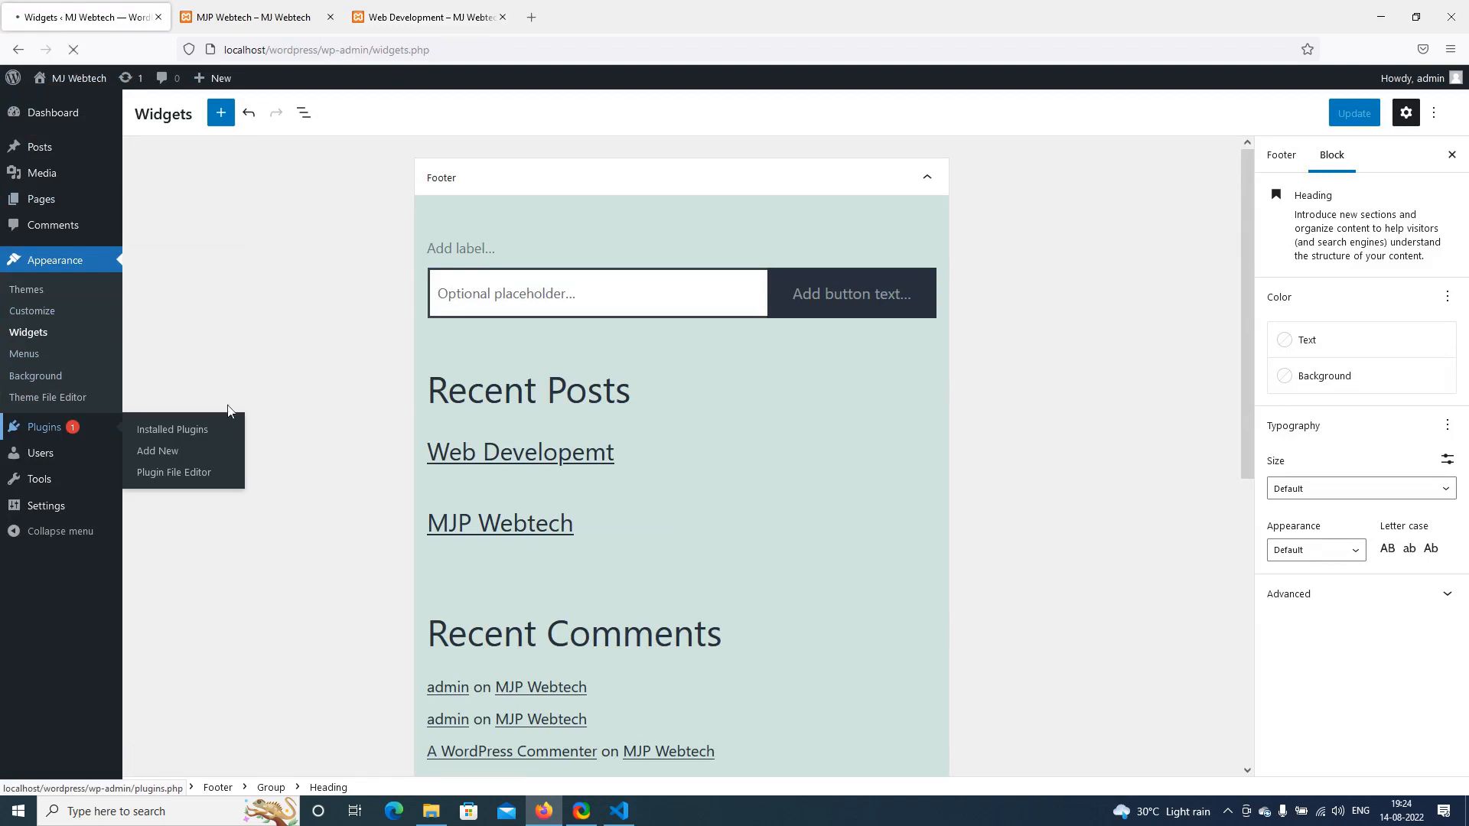
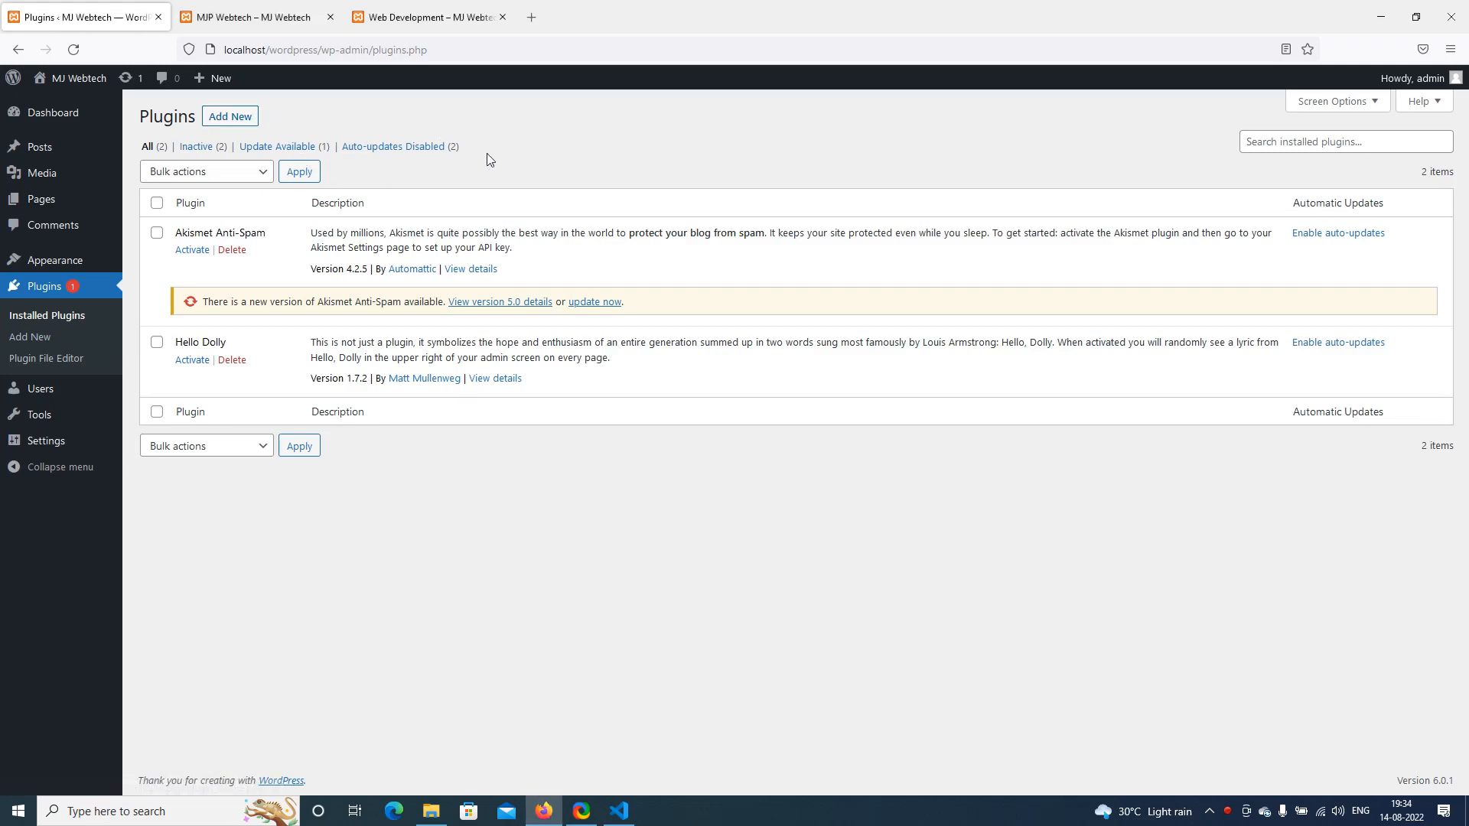
Open the Add Plugins page and look through the Featured and Popular plugin listings
{"action": "left_click", "coordinate": [245, 121]}
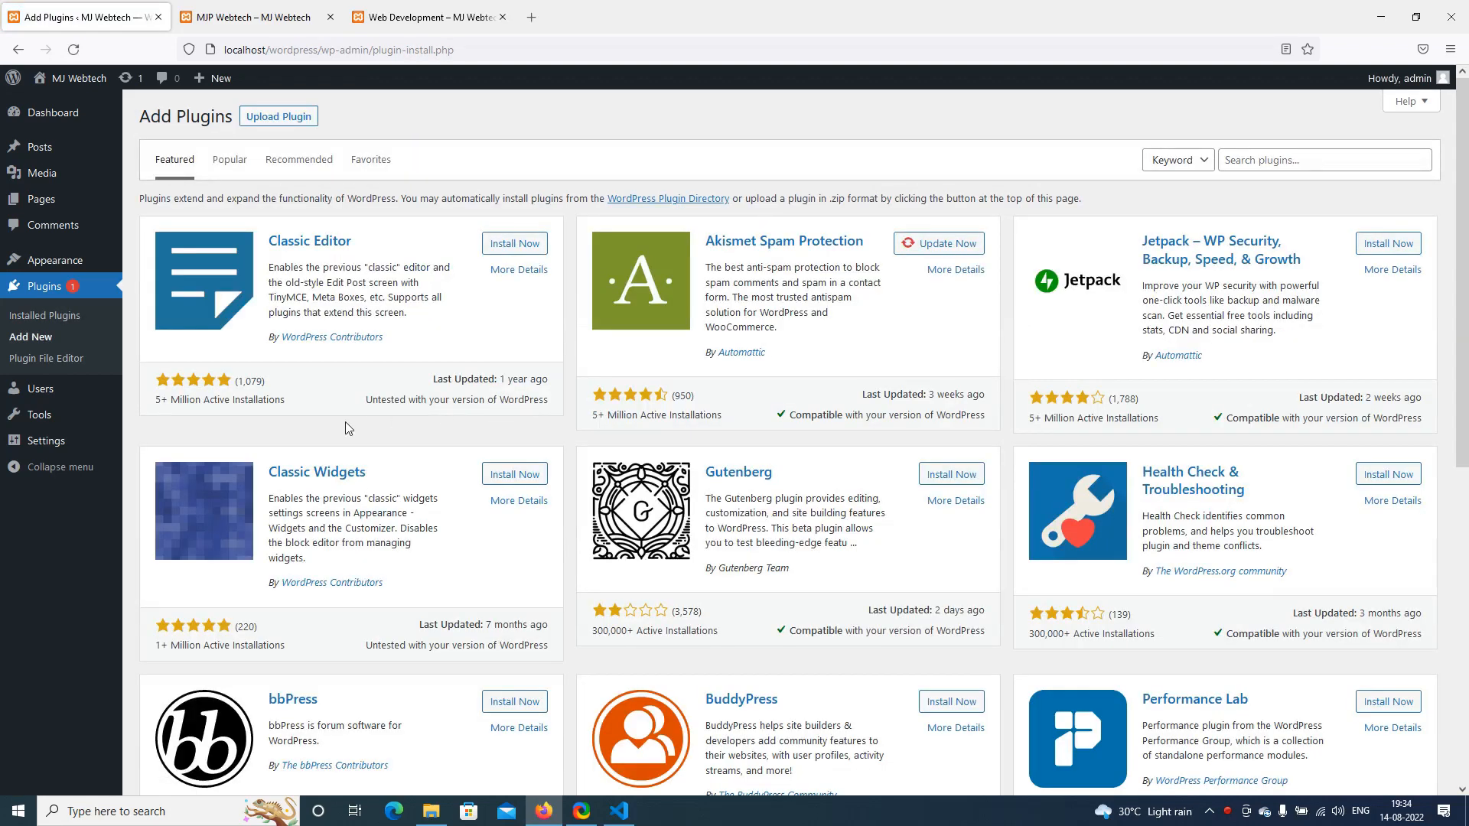
{"action": "scroll", "coordinate": [346, 428], "scroll_direction": "down", "scroll_amount": 5}
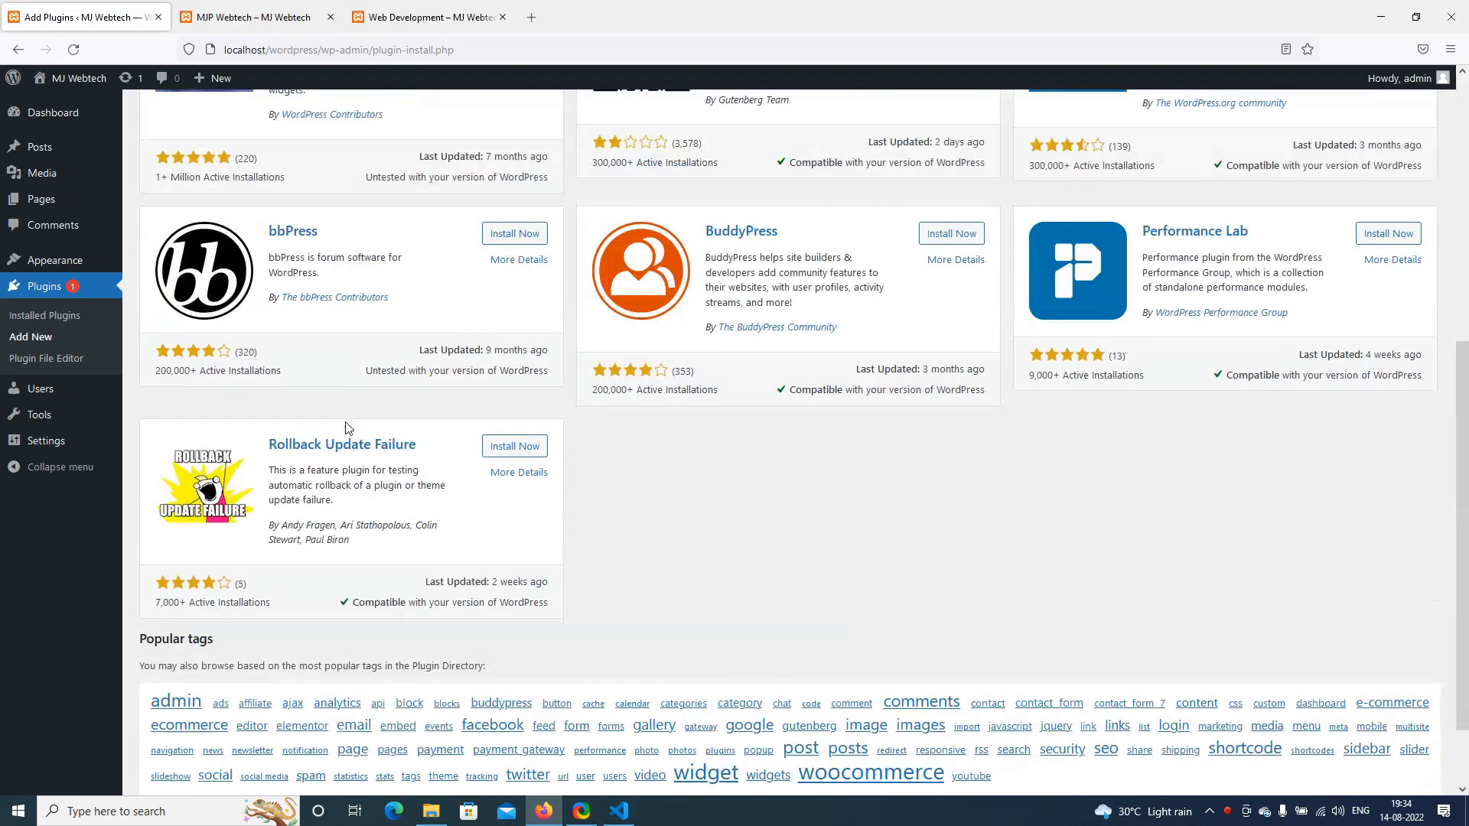
{"action": "scroll", "coordinate": [346, 428], "scroll_direction": "up", "scroll_amount": 5}
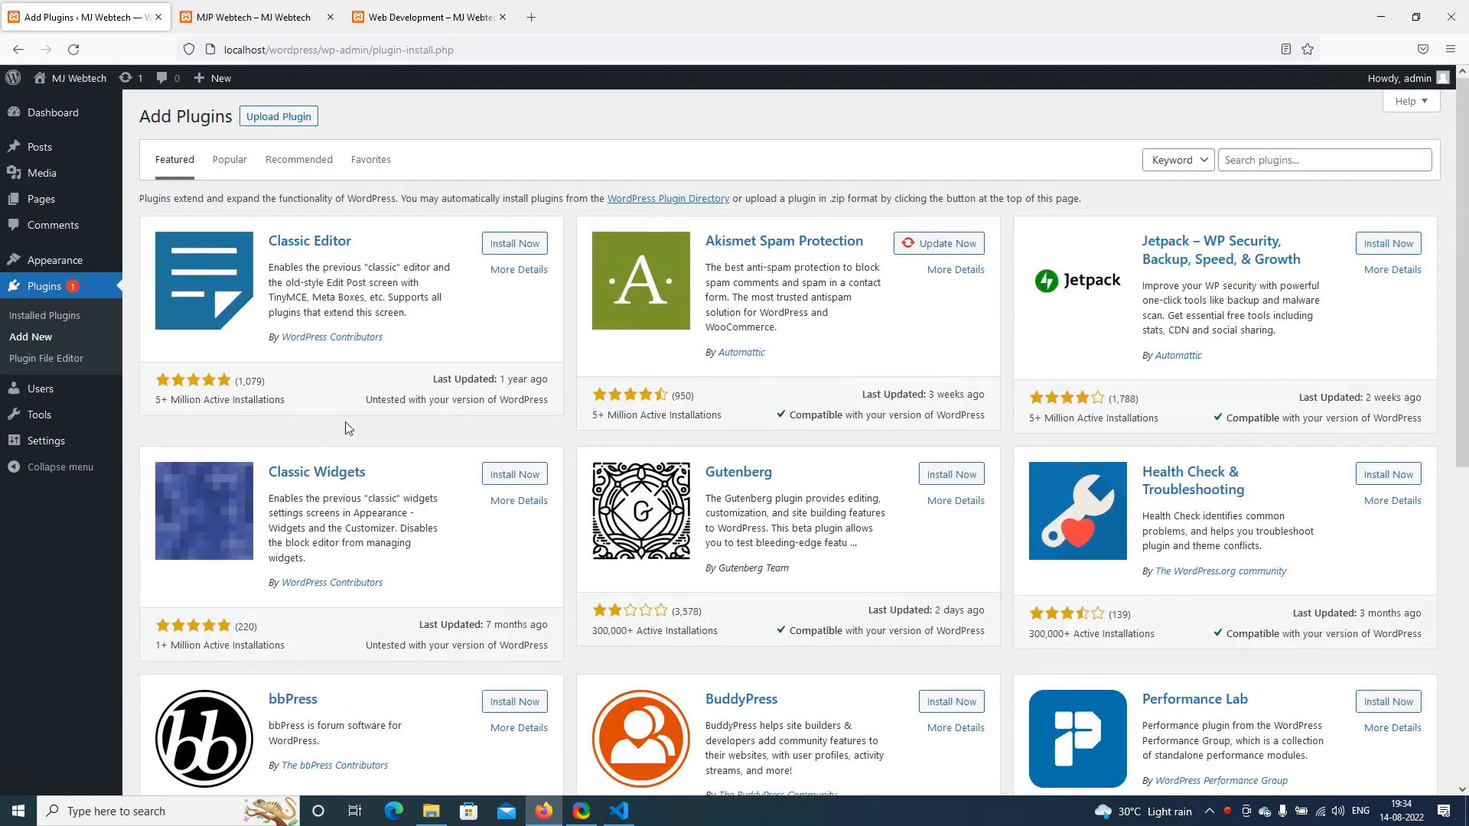
{"action": "left_click", "coordinate": [234, 161]}
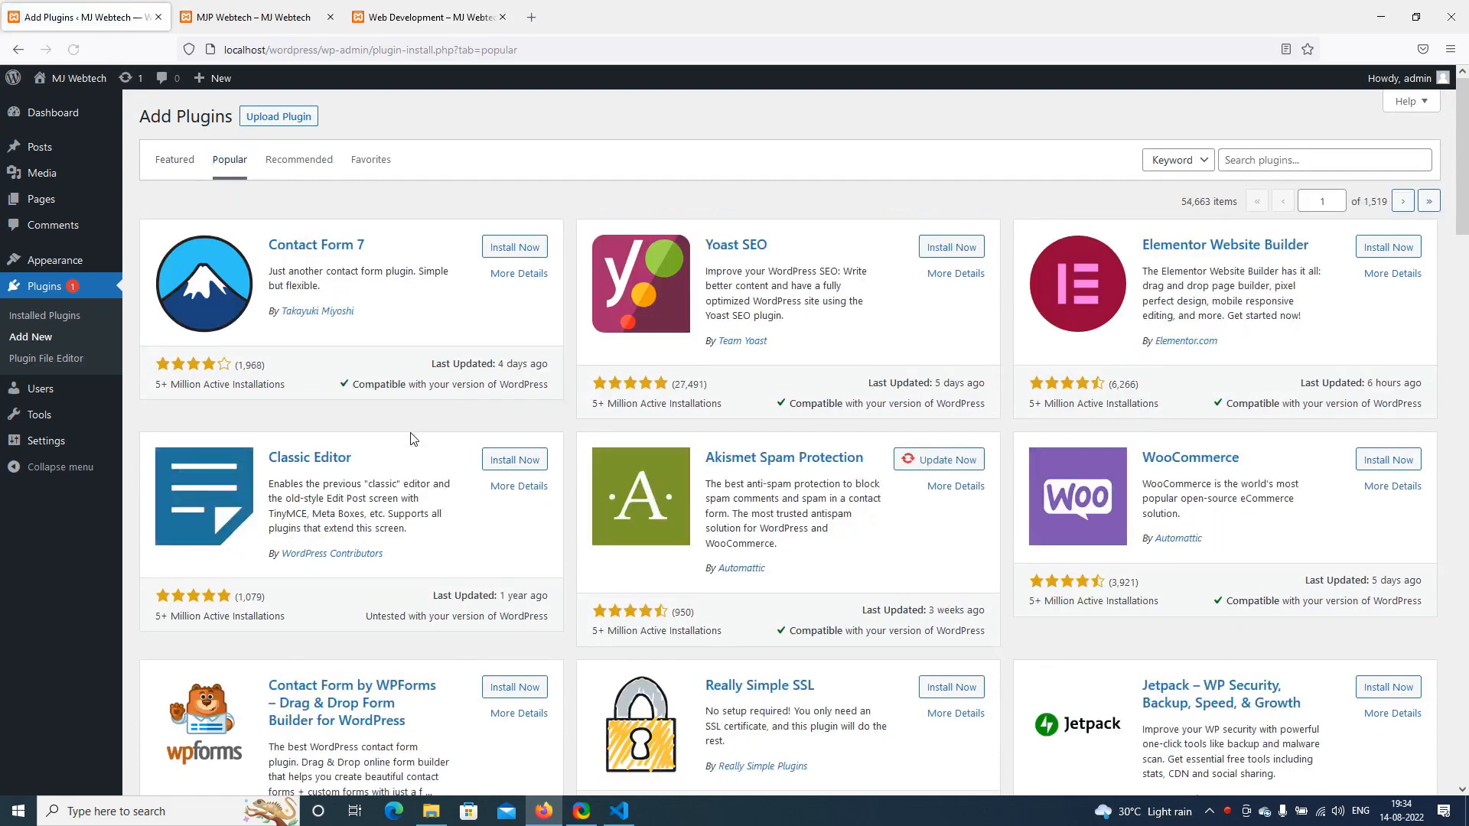
{"action": "scroll", "coordinate": [334, 460], "scroll_direction": "down", "scroll_amount": 20}
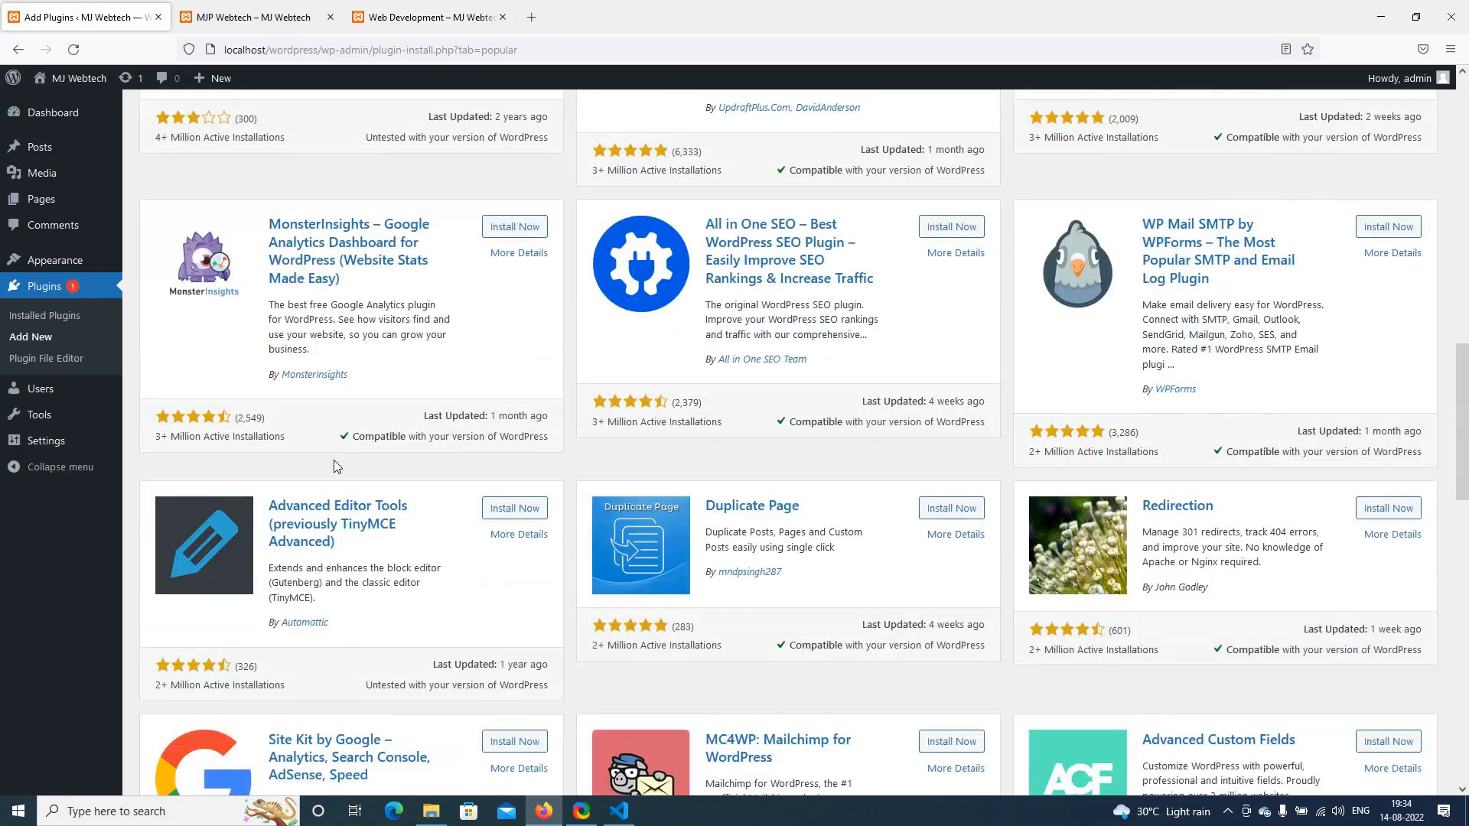
{"action": "scroll", "coordinate": [334, 463], "scroll_direction": "down", "scroll_amount": 5}
{"action": "scroll", "coordinate": [334, 464], "scroll_direction": "up", "scroll_amount": 20}
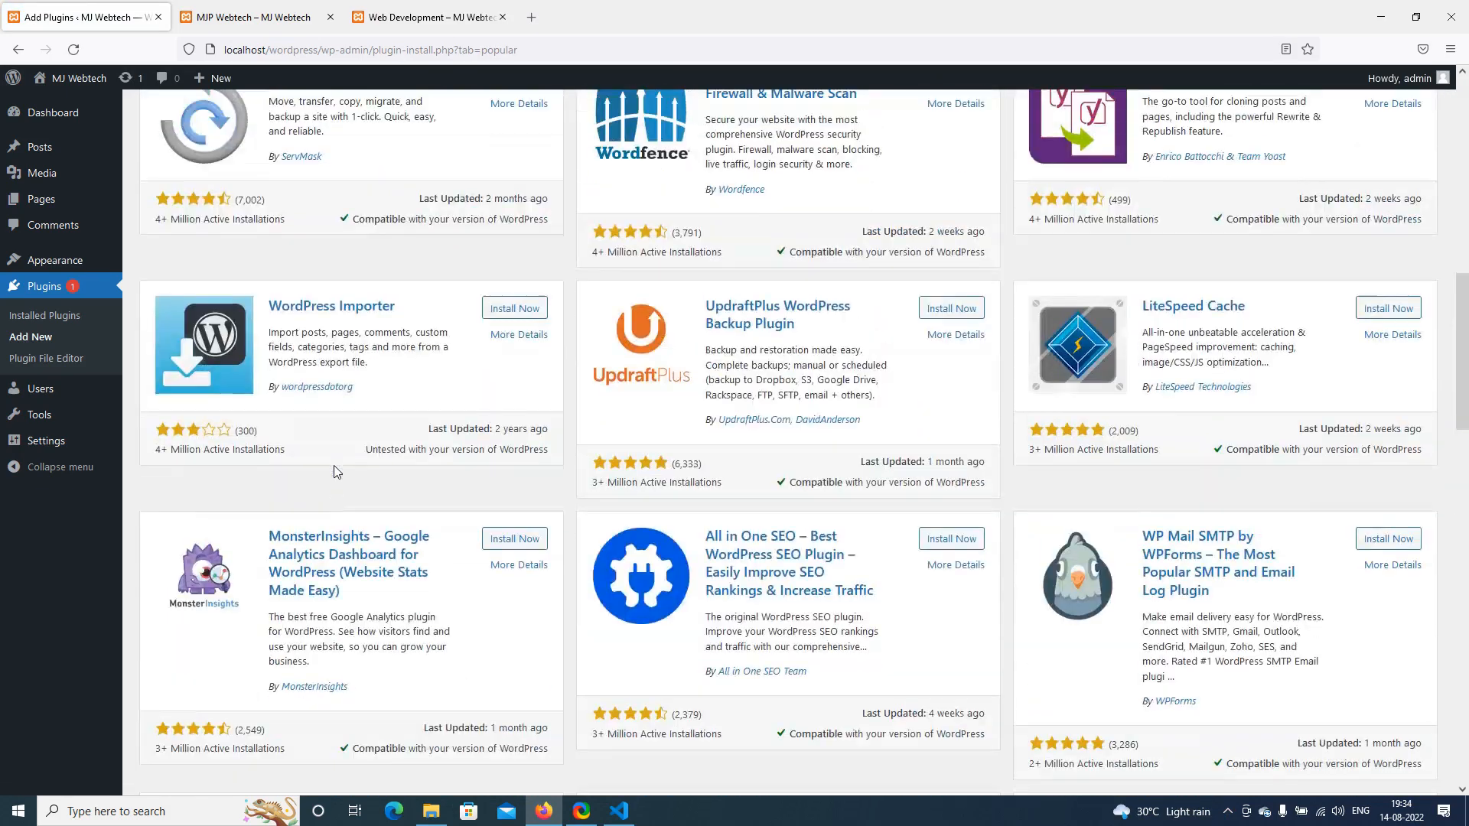
{"action": "scroll", "coordinate": [337, 468], "scroll_direction": "up", "scroll_amount": 4}
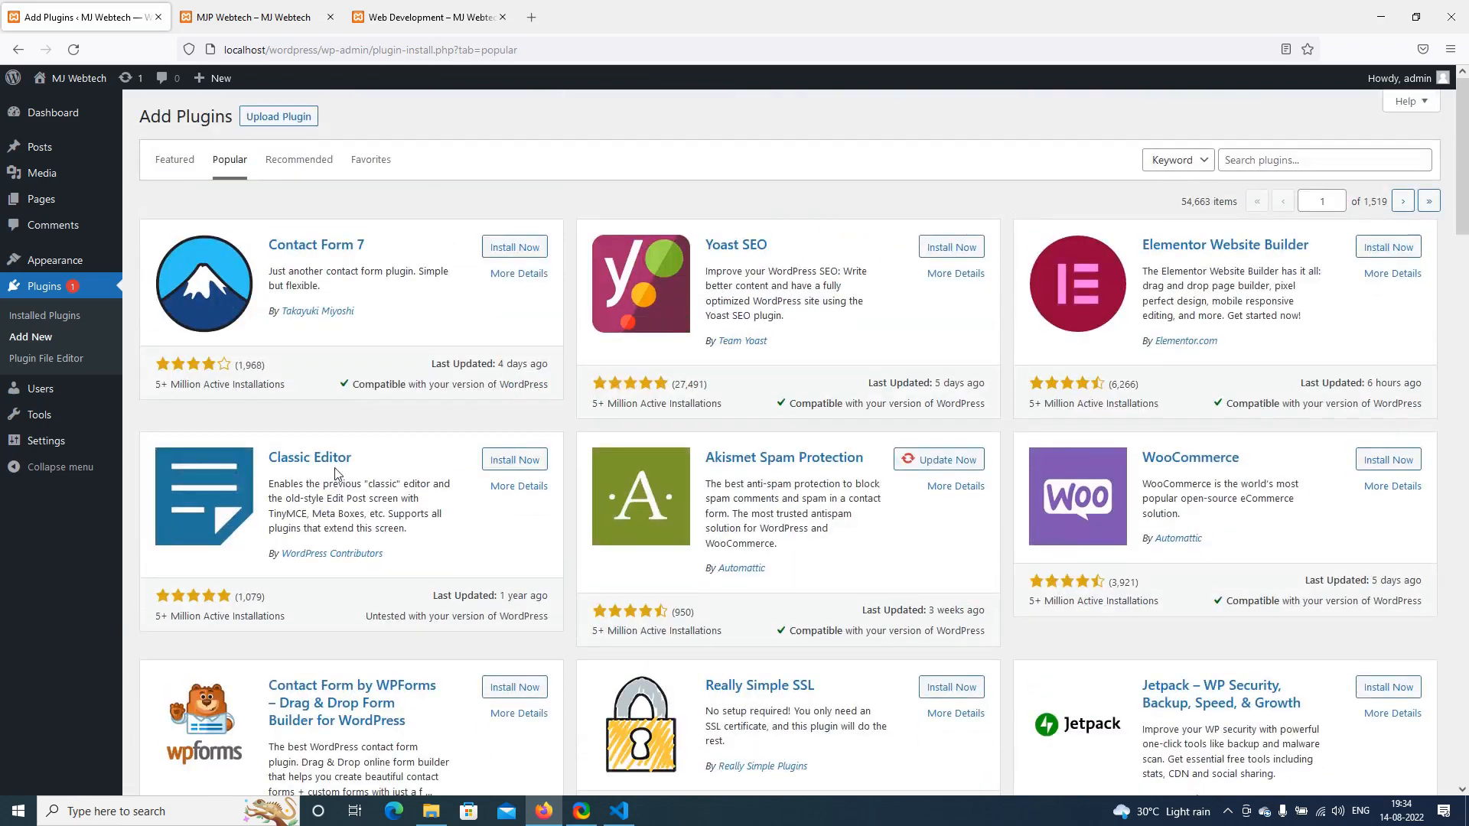
Check the Recommended and Favorites plugin listings, and install and activate Classic Editor from the recommended plugins
{"action": "left_click", "coordinate": [298, 162]}
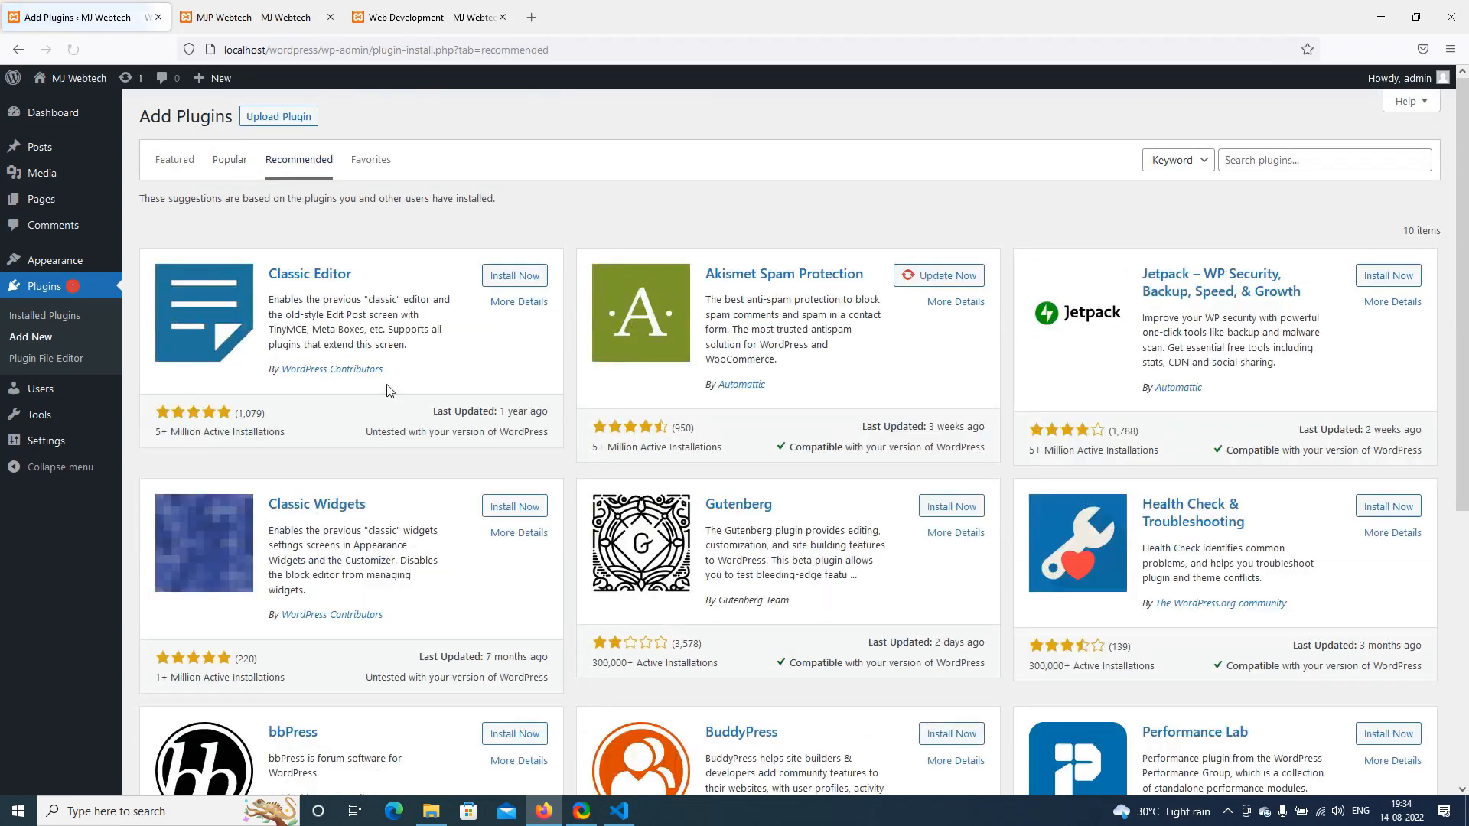
{"action": "left_click", "coordinate": [371, 160]}
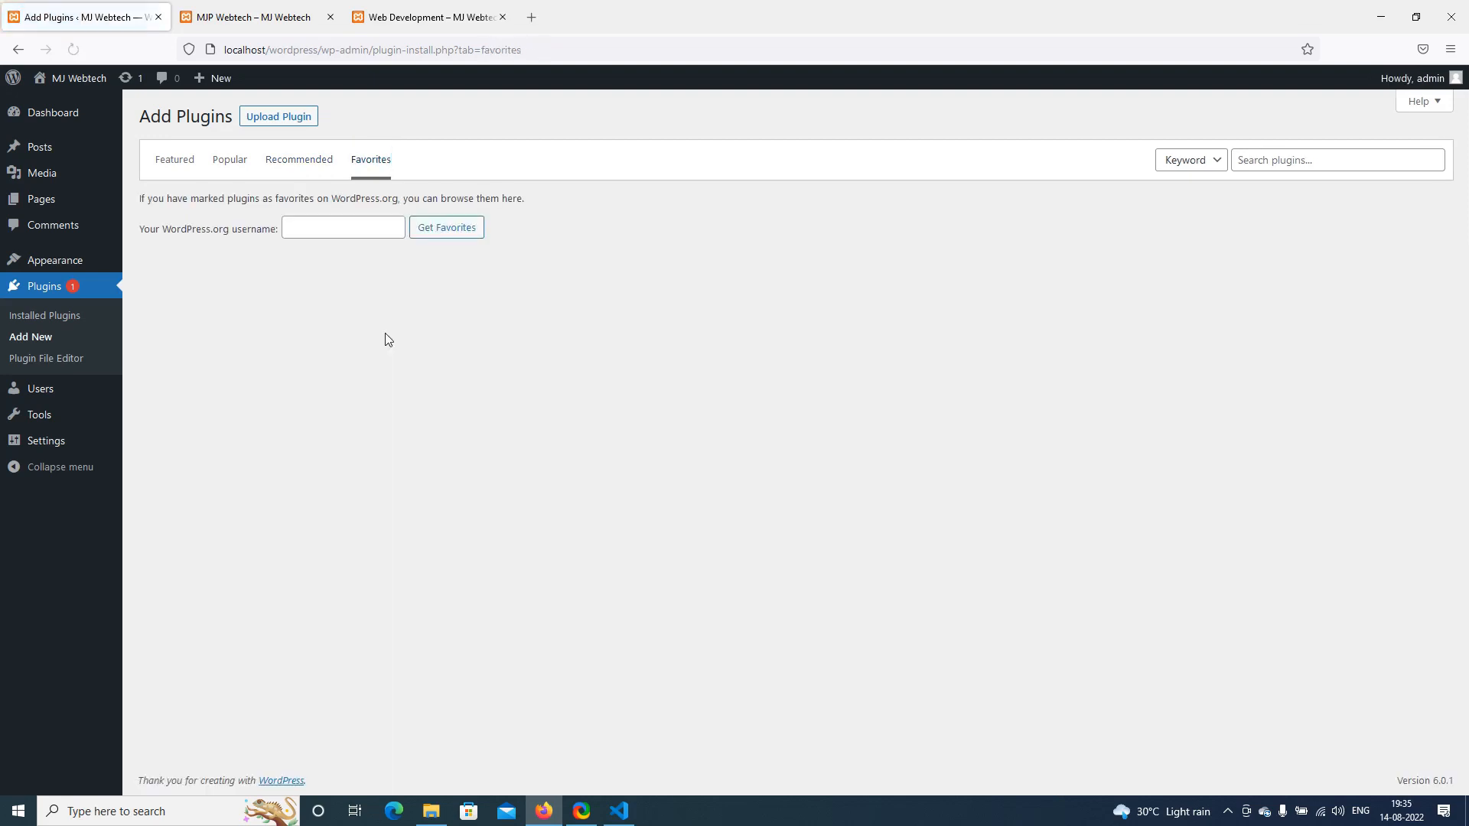
{"action": "left_click", "coordinate": [293, 166]}
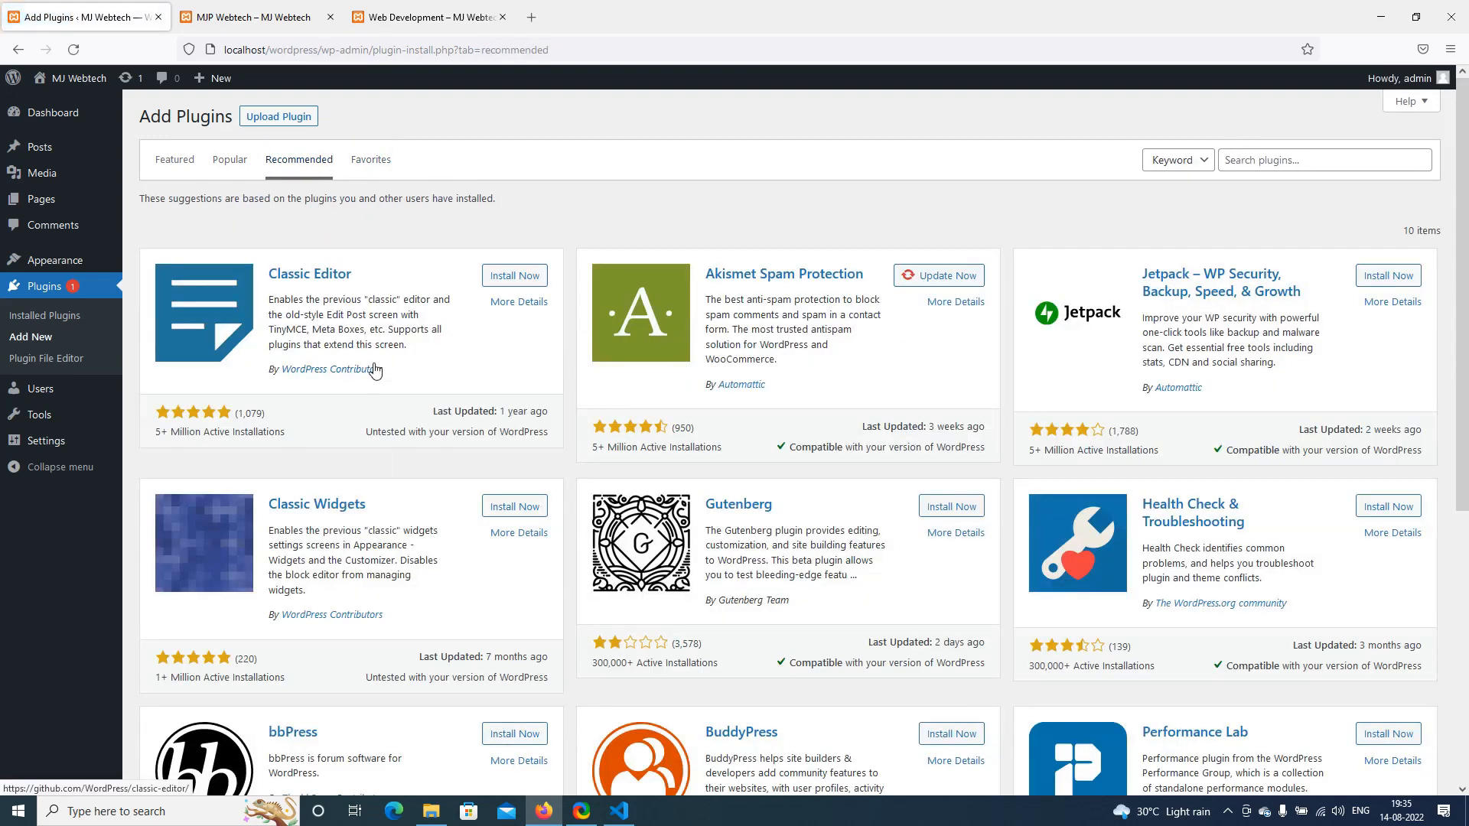
{"action": "left_click", "coordinate": [516, 277]}
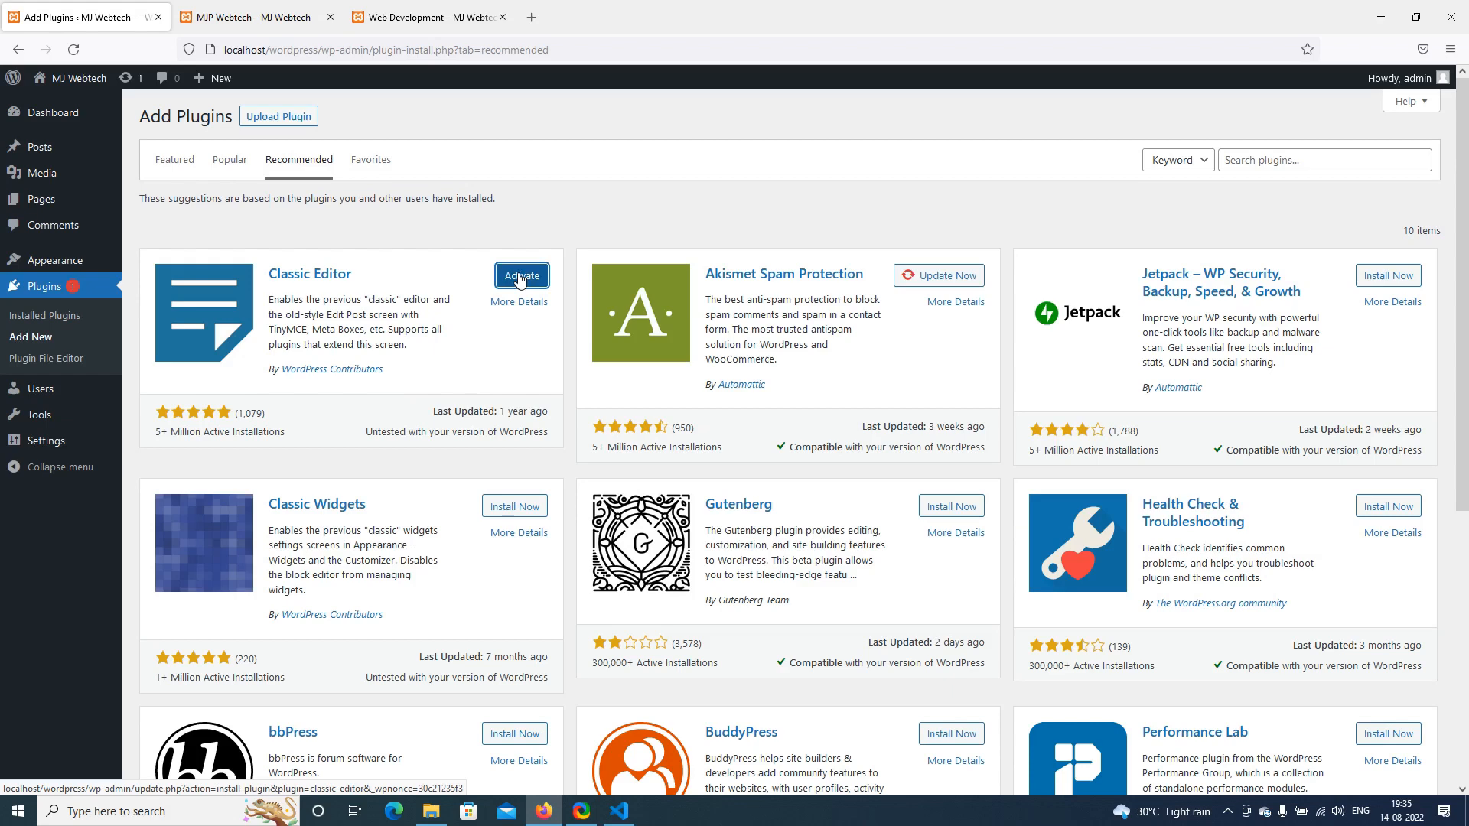
{"action": "left_click", "coordinate": [519, 278]}
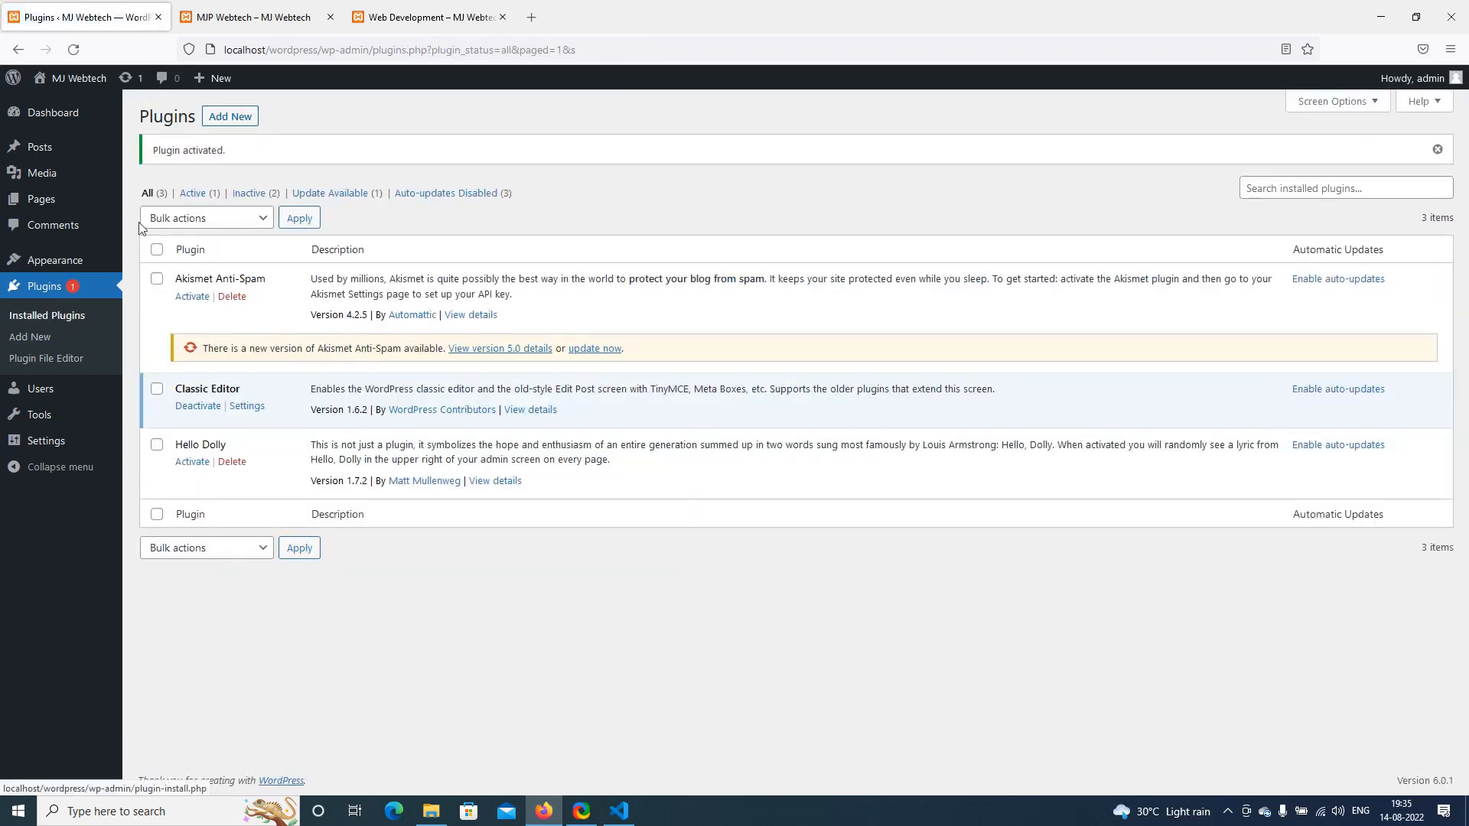
Open the Pages list in a separate browser tab, edit the Home page and add the text "checking....." to its content
{"action": "mouse_move", "coordinate": [134, 216]}
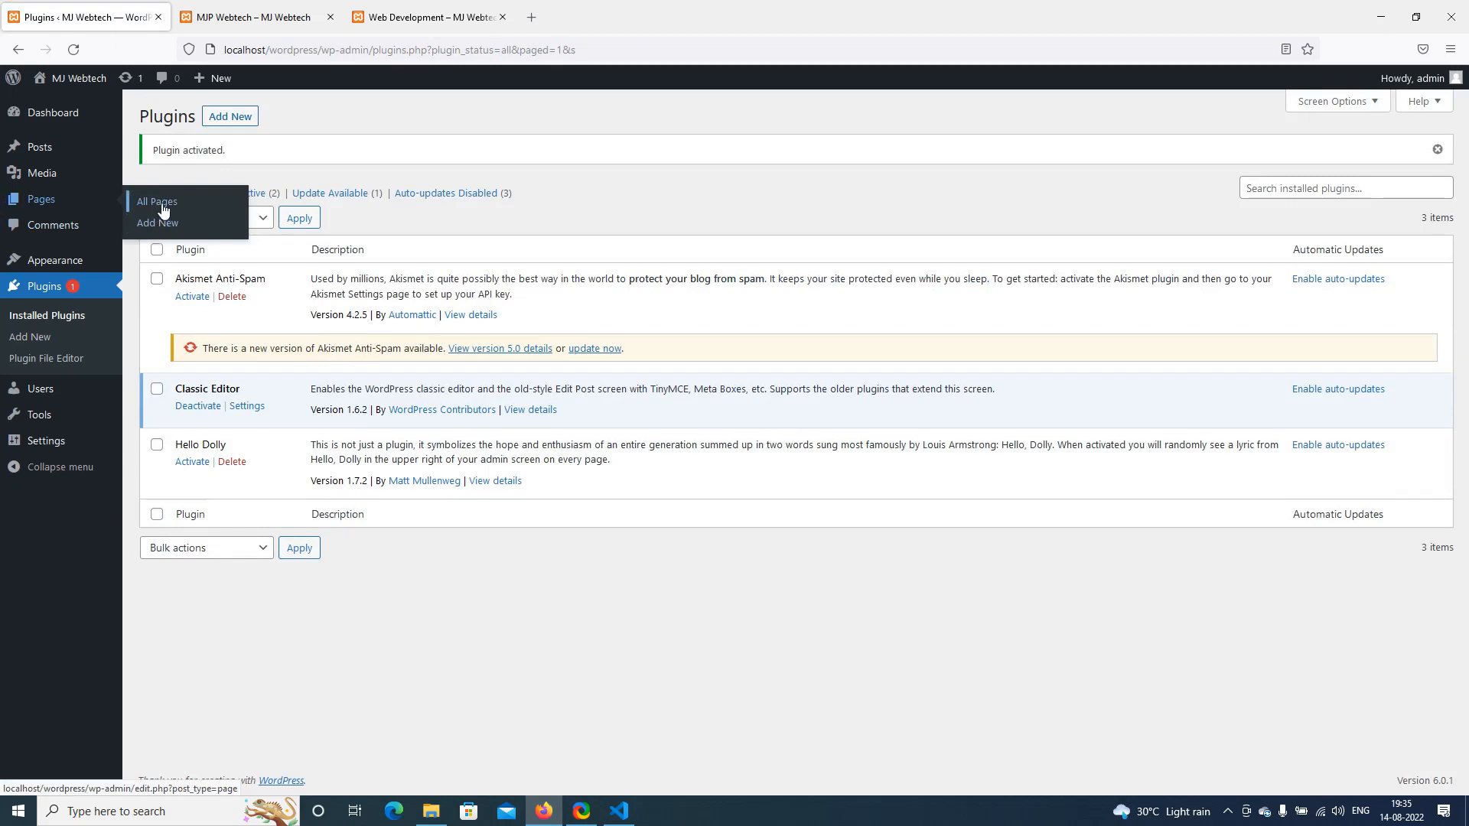
{"action": "right_click", "coordinate": [163, 205]}
{"action": "left_click", "coordinate": [192, 220]}
{"action": "left_click", "coordinate": [253, 17]}
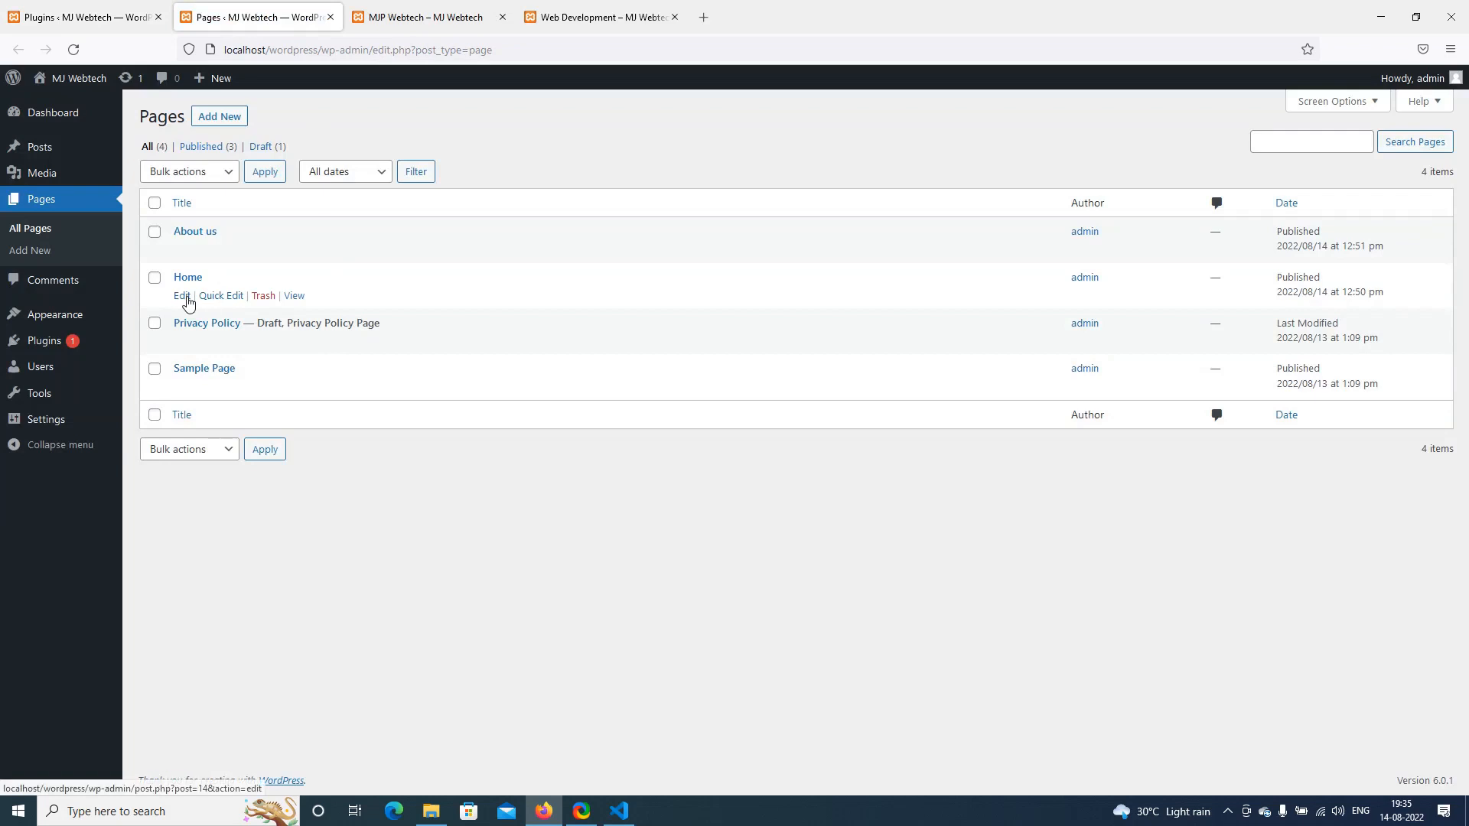
{"action": "left_click", "coordinate": [184, 297]}
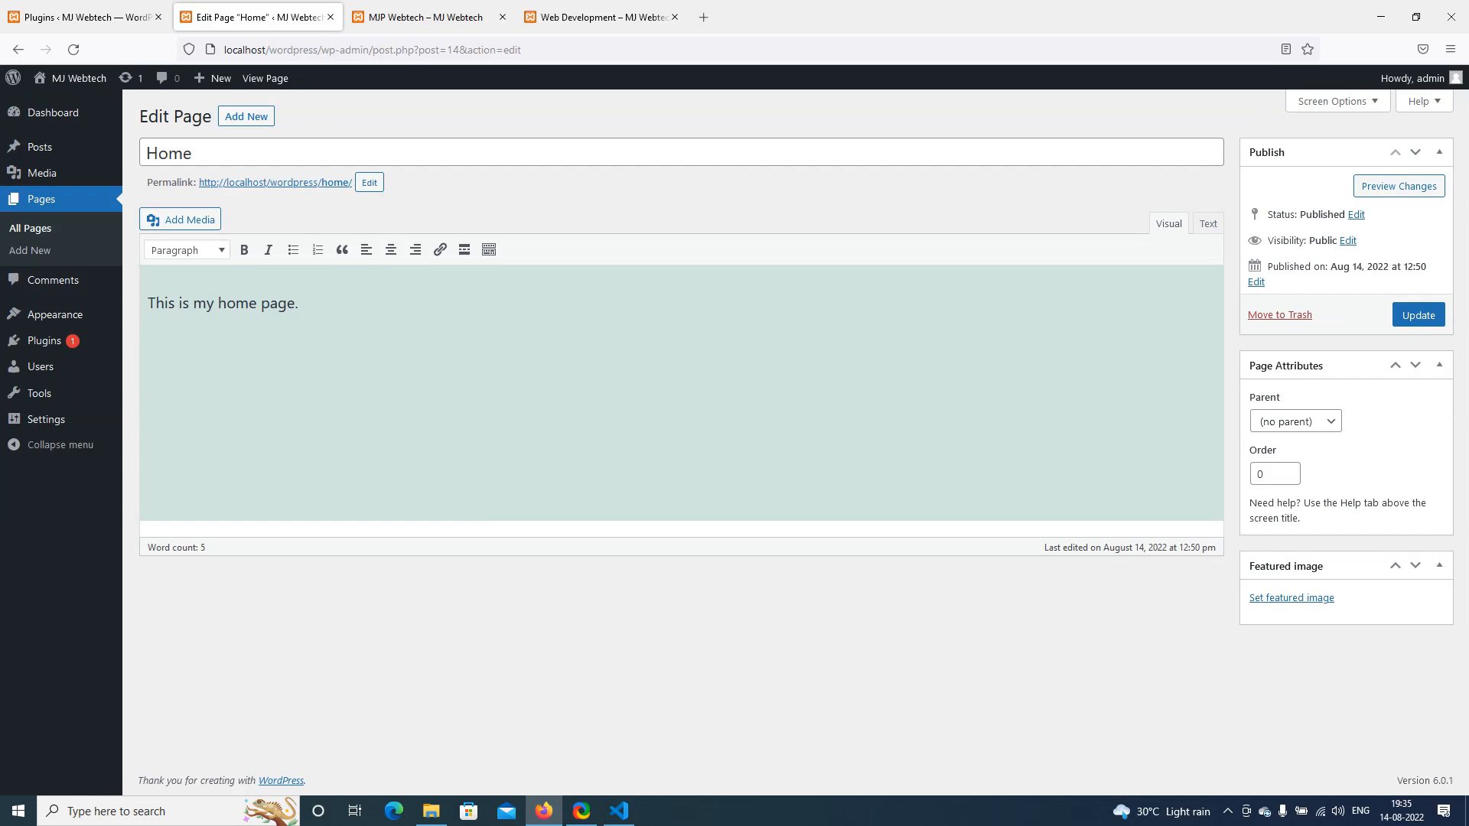
{"action": "type", "text": "checking....."}
Open the Add media dialog for the Home page and look at its Media Library and file upload views
{"action": "left_click", "coordinate": [181, 222]}
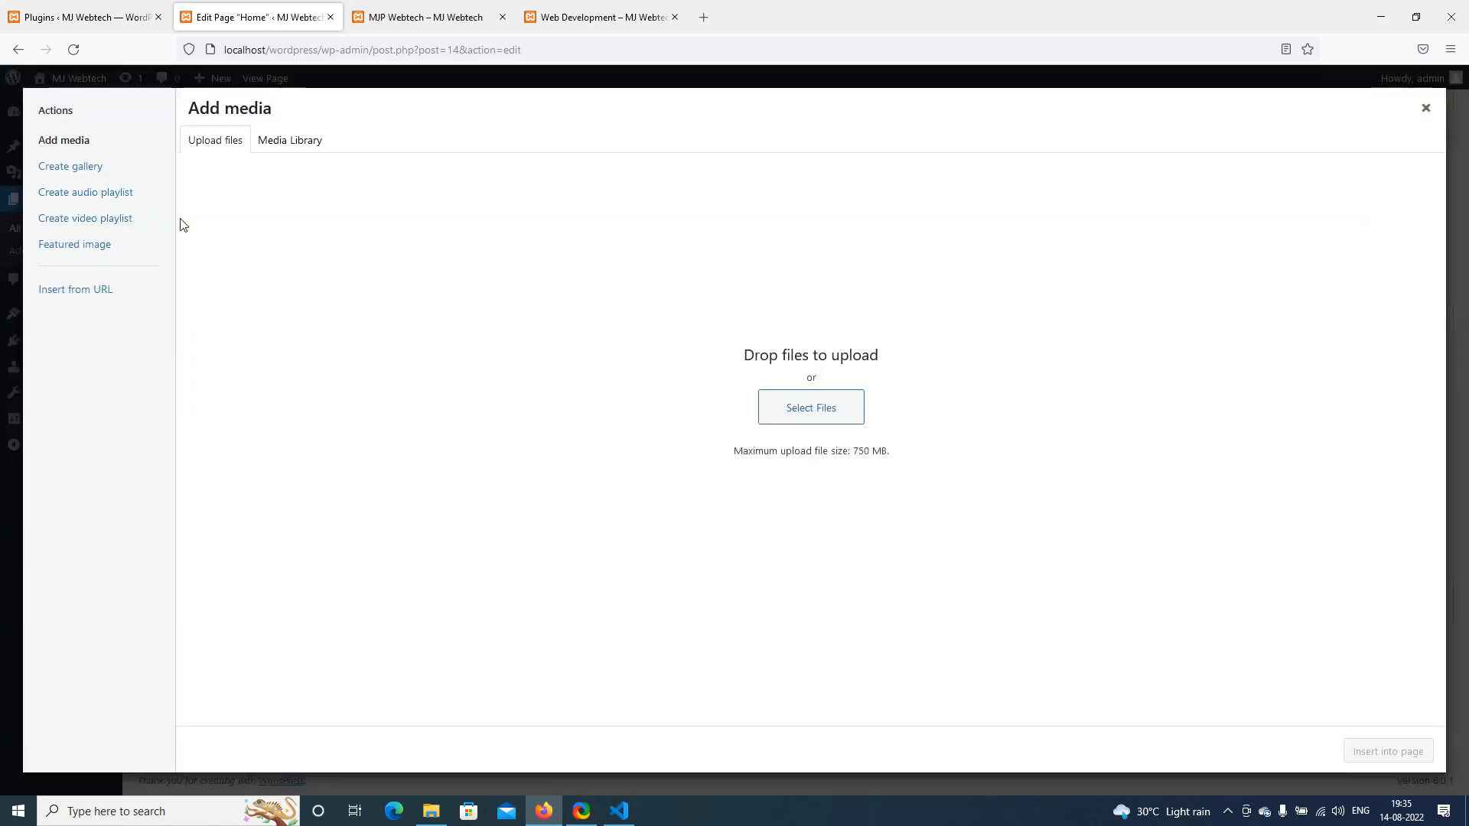
{"action": "left_click", "coordinate": [293, 143]}
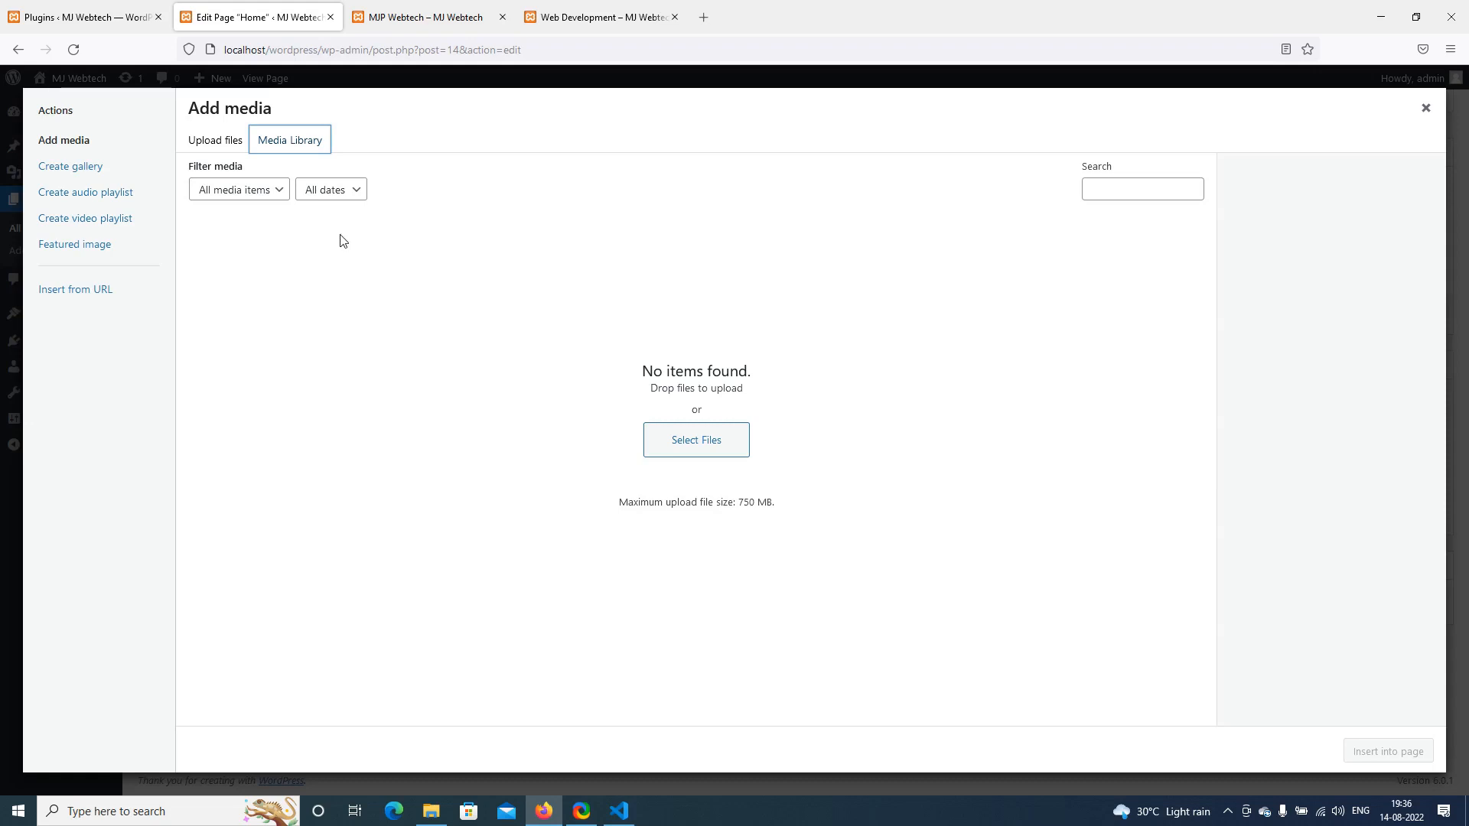
{"action": "left_click", "coordinate": [233, 148]}
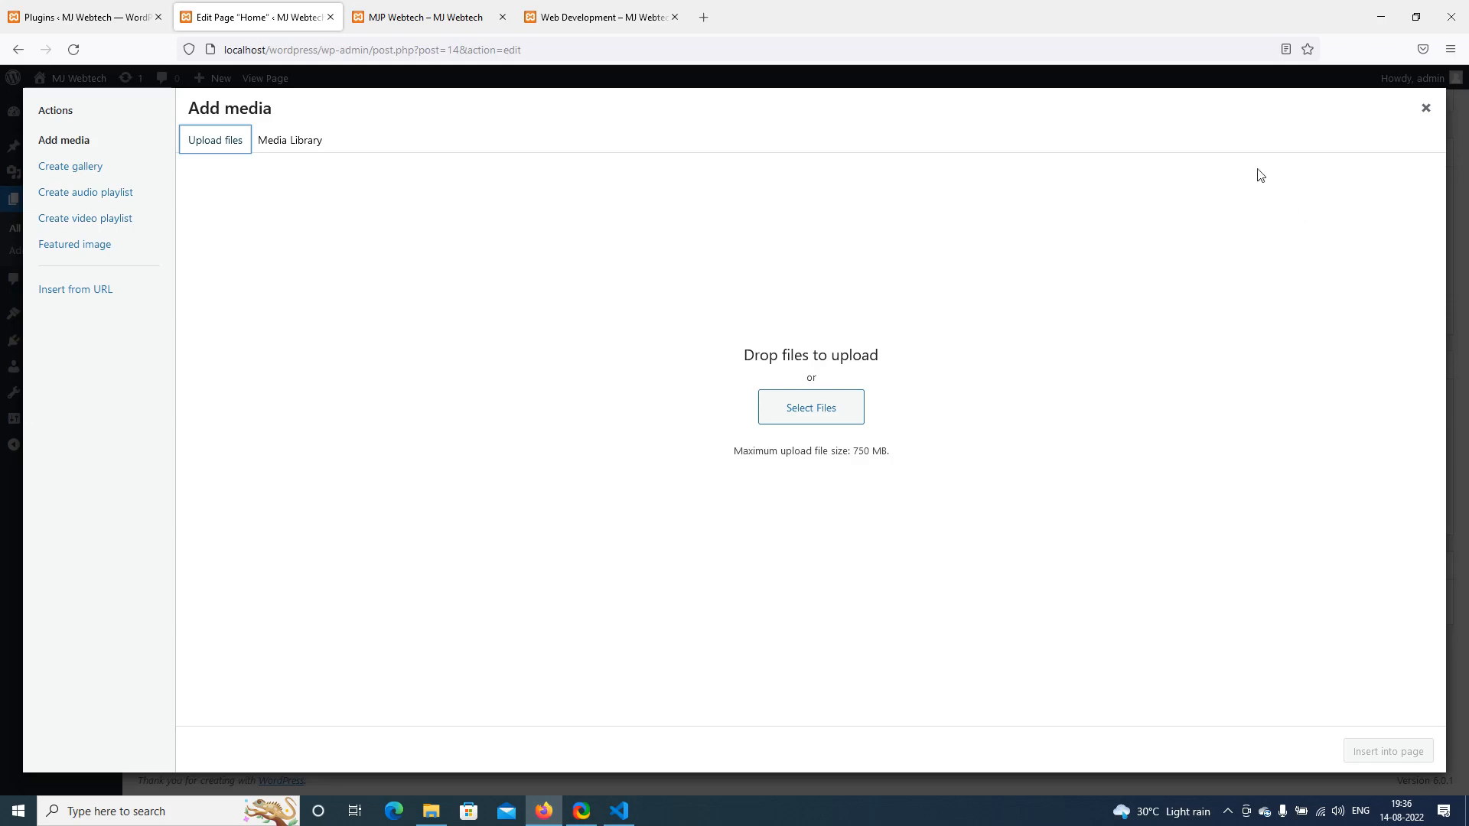
Open pexels.com in a new browser tab and glance over its home page
{"action": "left_click", "coordinate": [623, 21]}
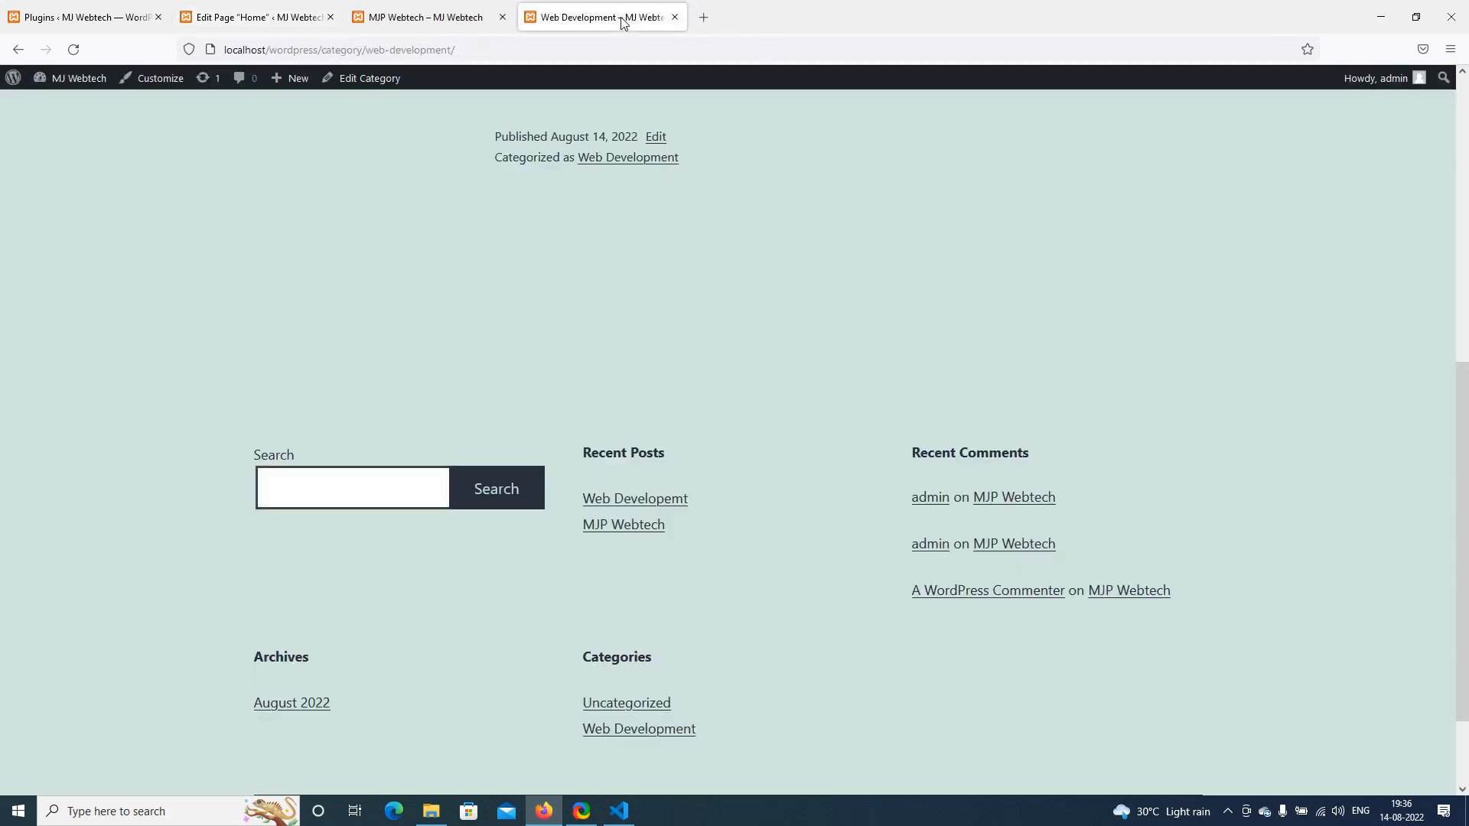
{"action": "key", "text": "ctrl+t"}
{"action": "type", "text": "pex"}
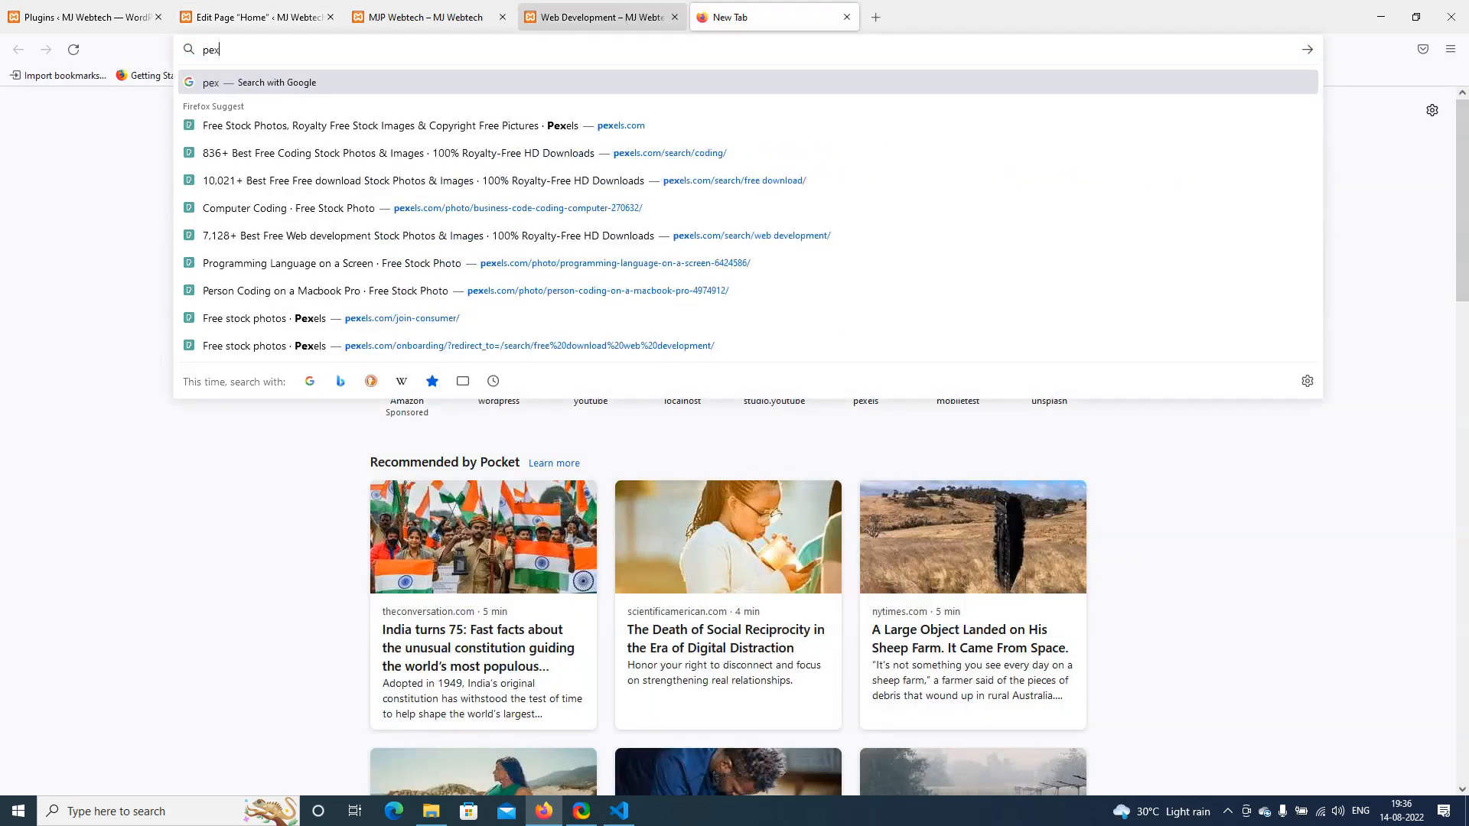
{"action": "type", "text": "el"}
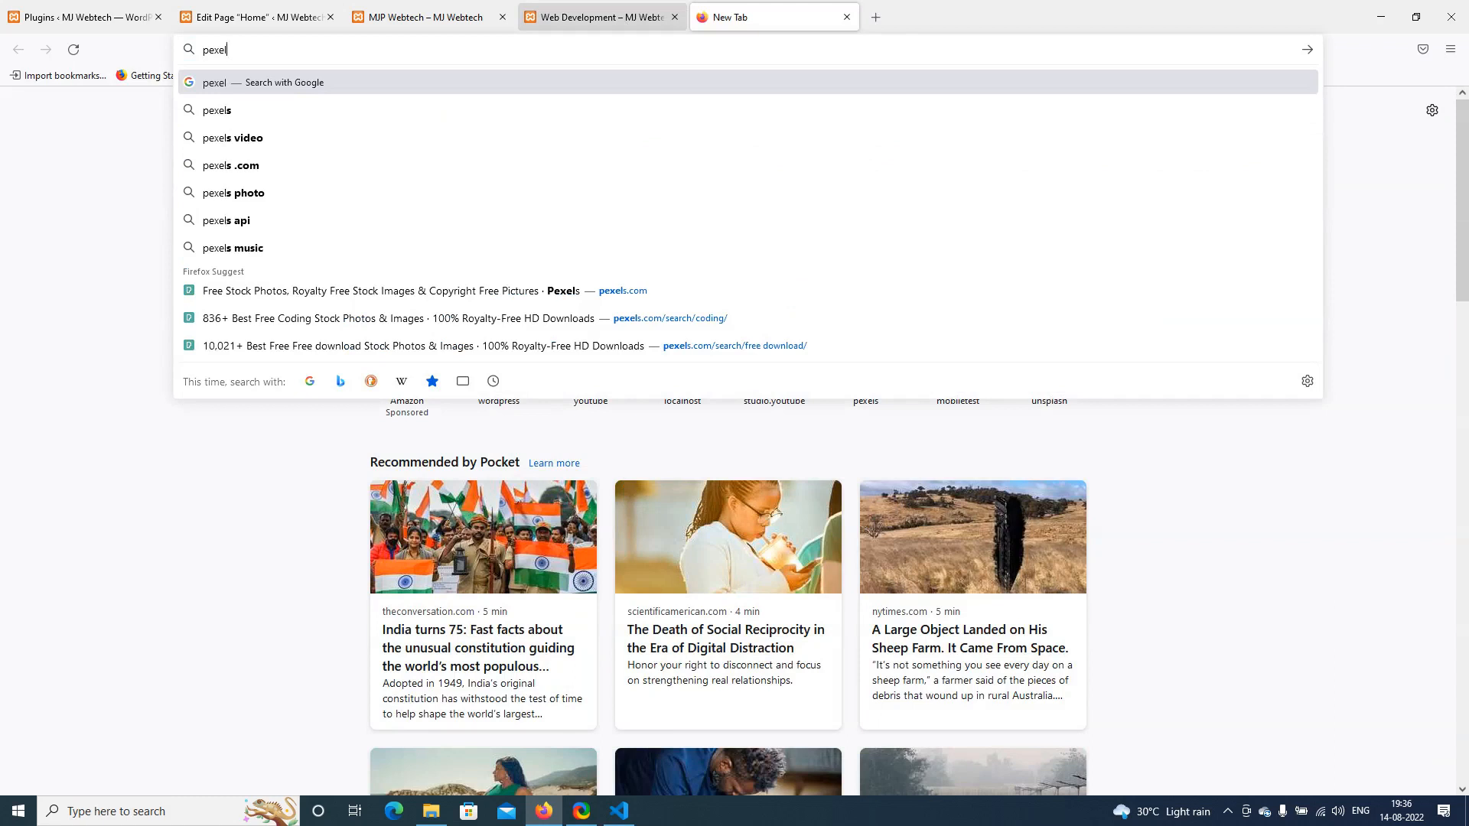
{"action": "type", "text": "s."}
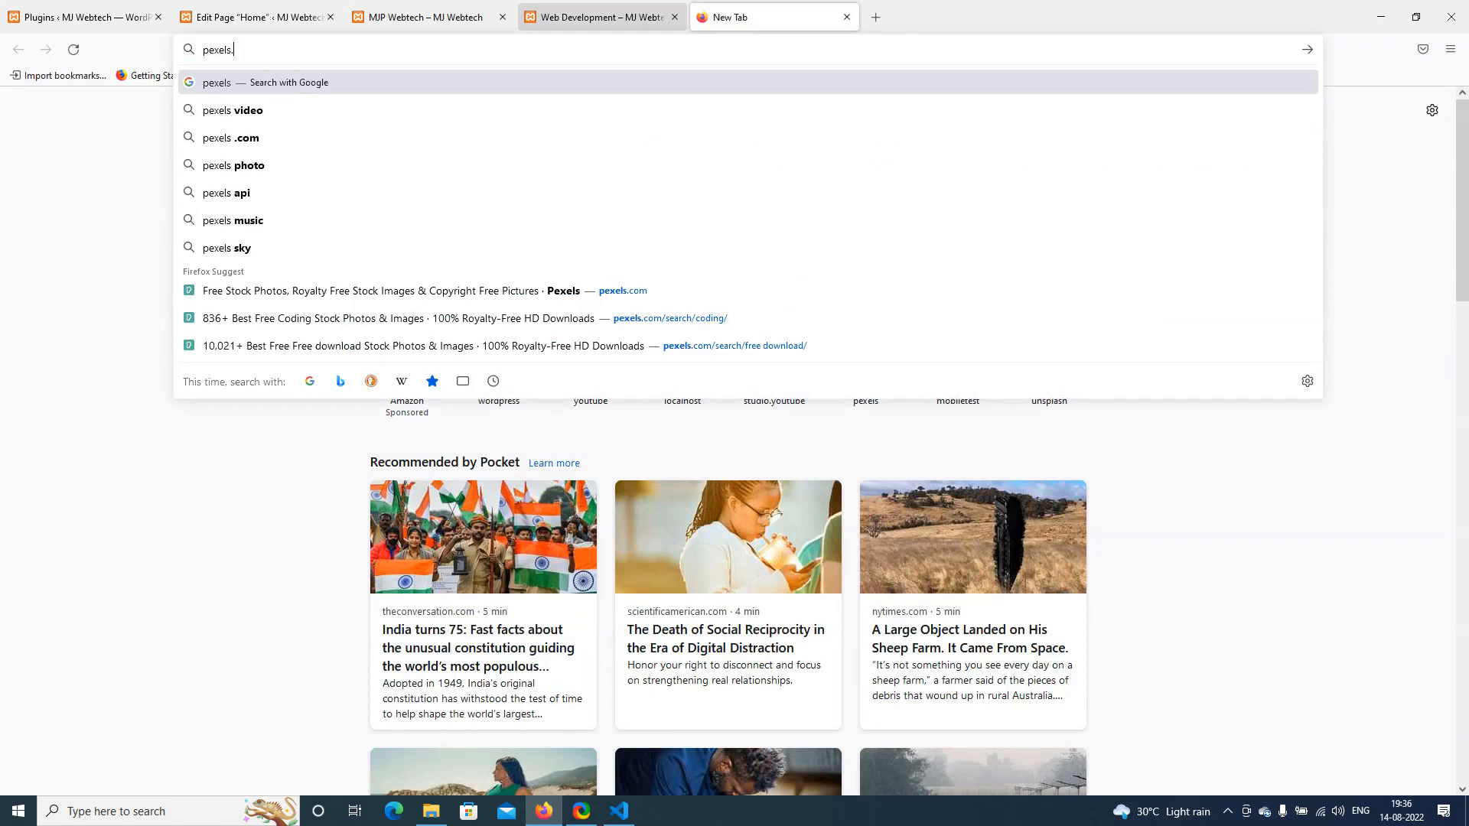
{"action": "type", "text": "com"}
{"action": "key", "text": "Return"}
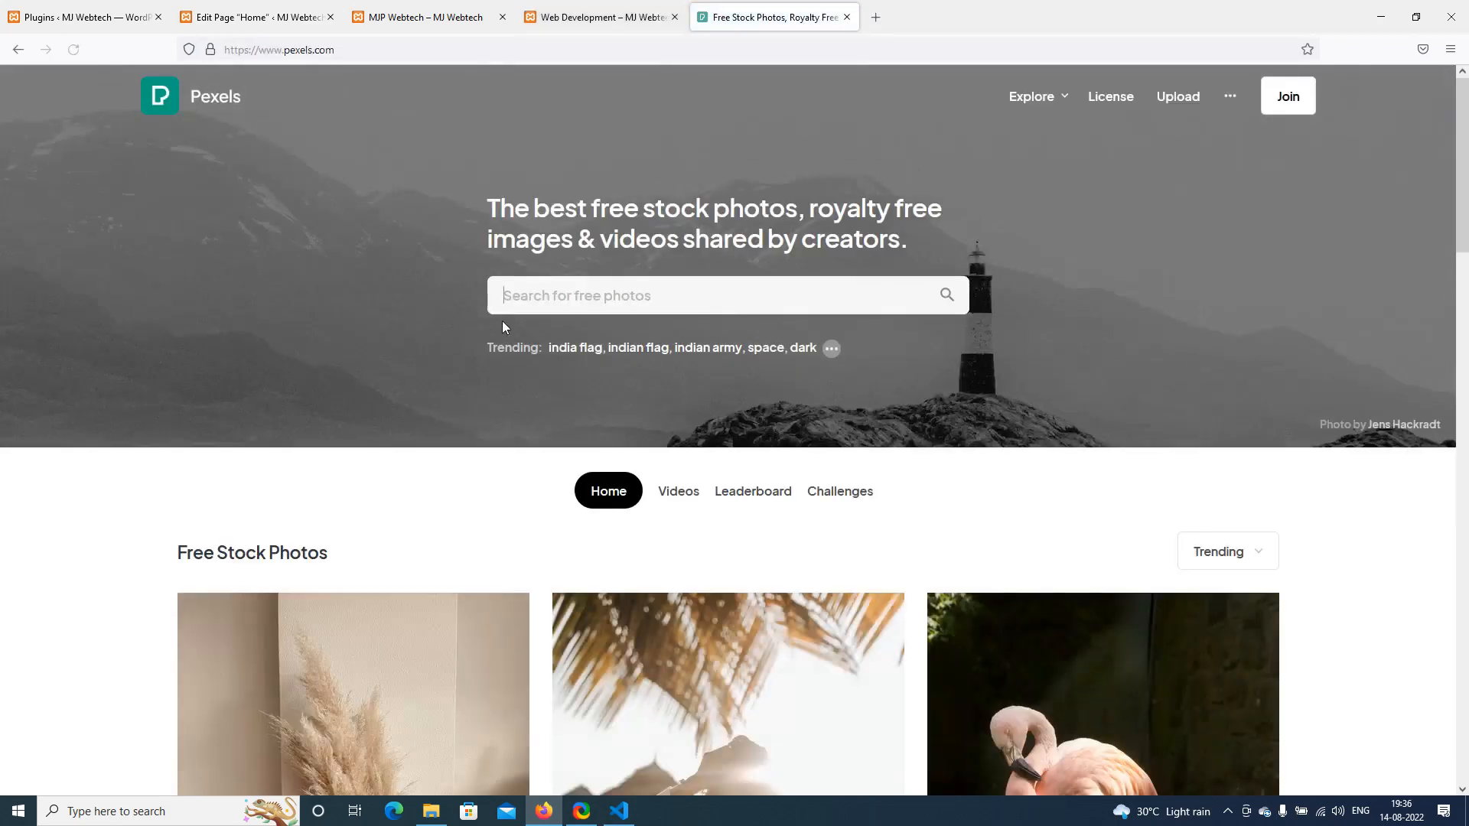
{"action": "scroll", "coordinate": [401, 365], "scroll_direction": "down", "scroll_amount": 6}
{"action": "scroll", "coordinate": [402, 365], "scroll_direction": "up", "scroll_amount": 6}
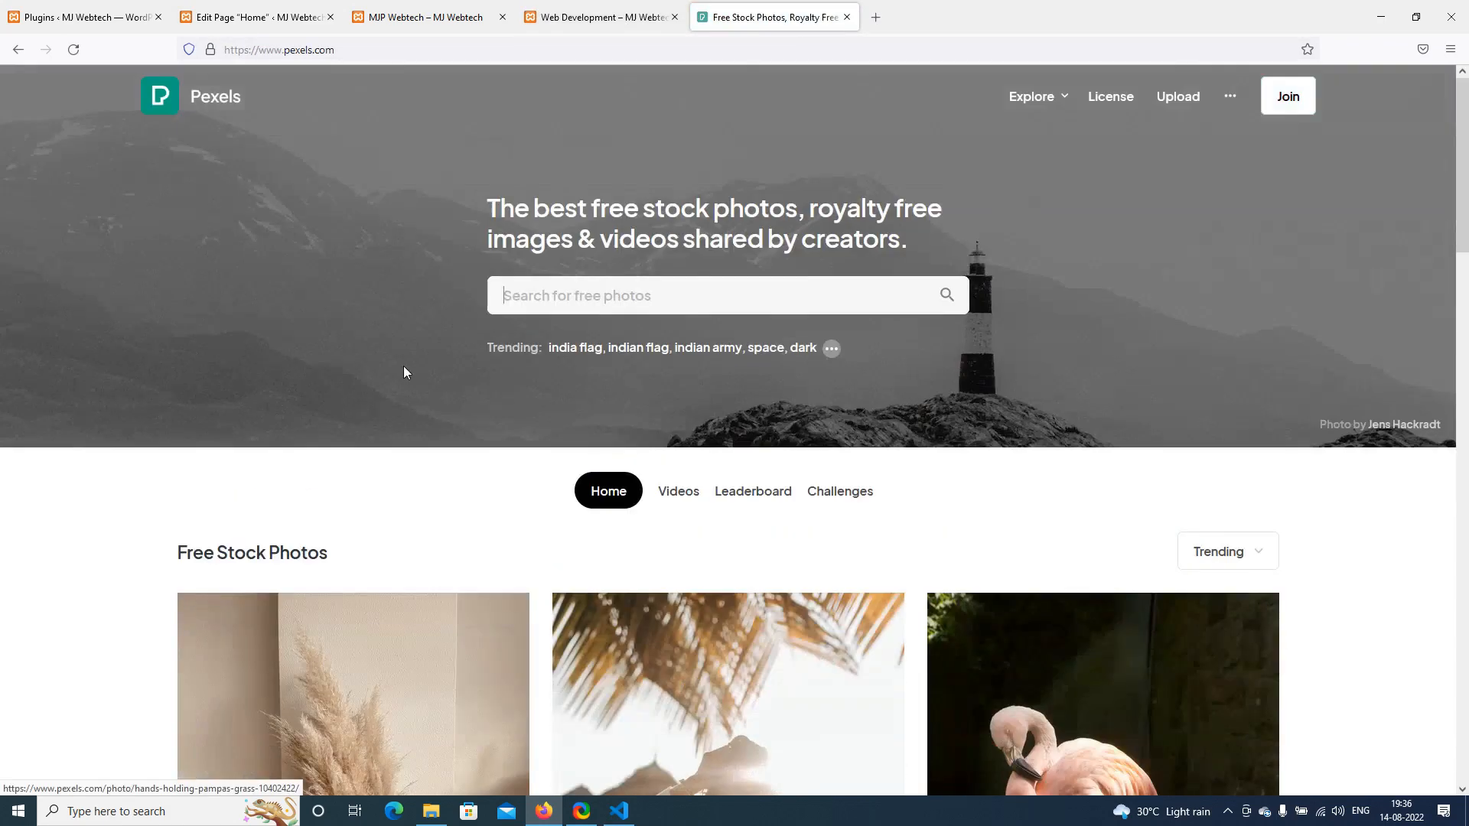
Search Pexels for "programming" photos and browse the results for a suitable image
{"action": "left_click", "coordinate": [592, 304]}
{"action": "type", "text": "progra"}
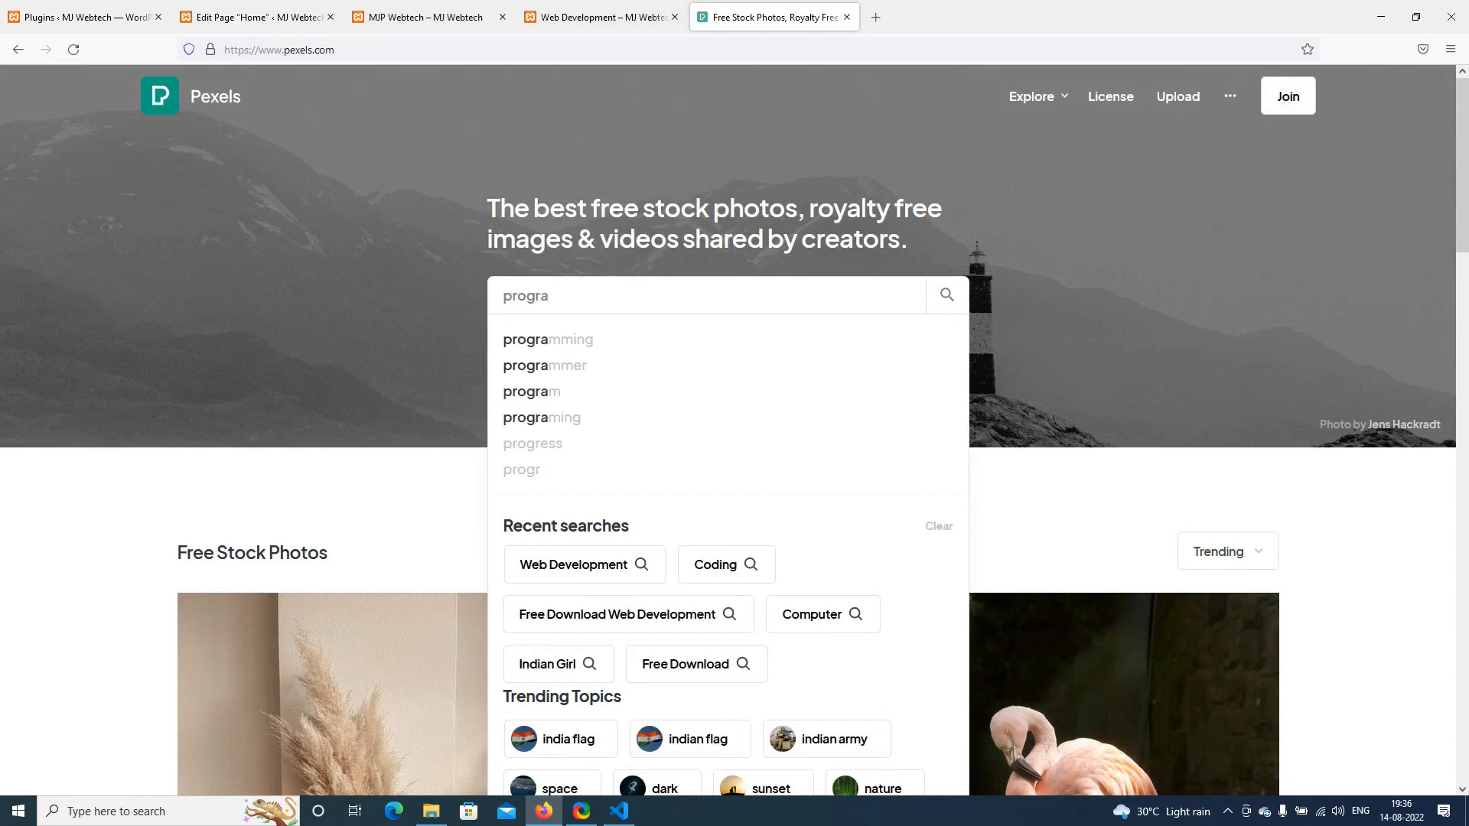
{"action": "left_click", "coordinate": [600, 346]}
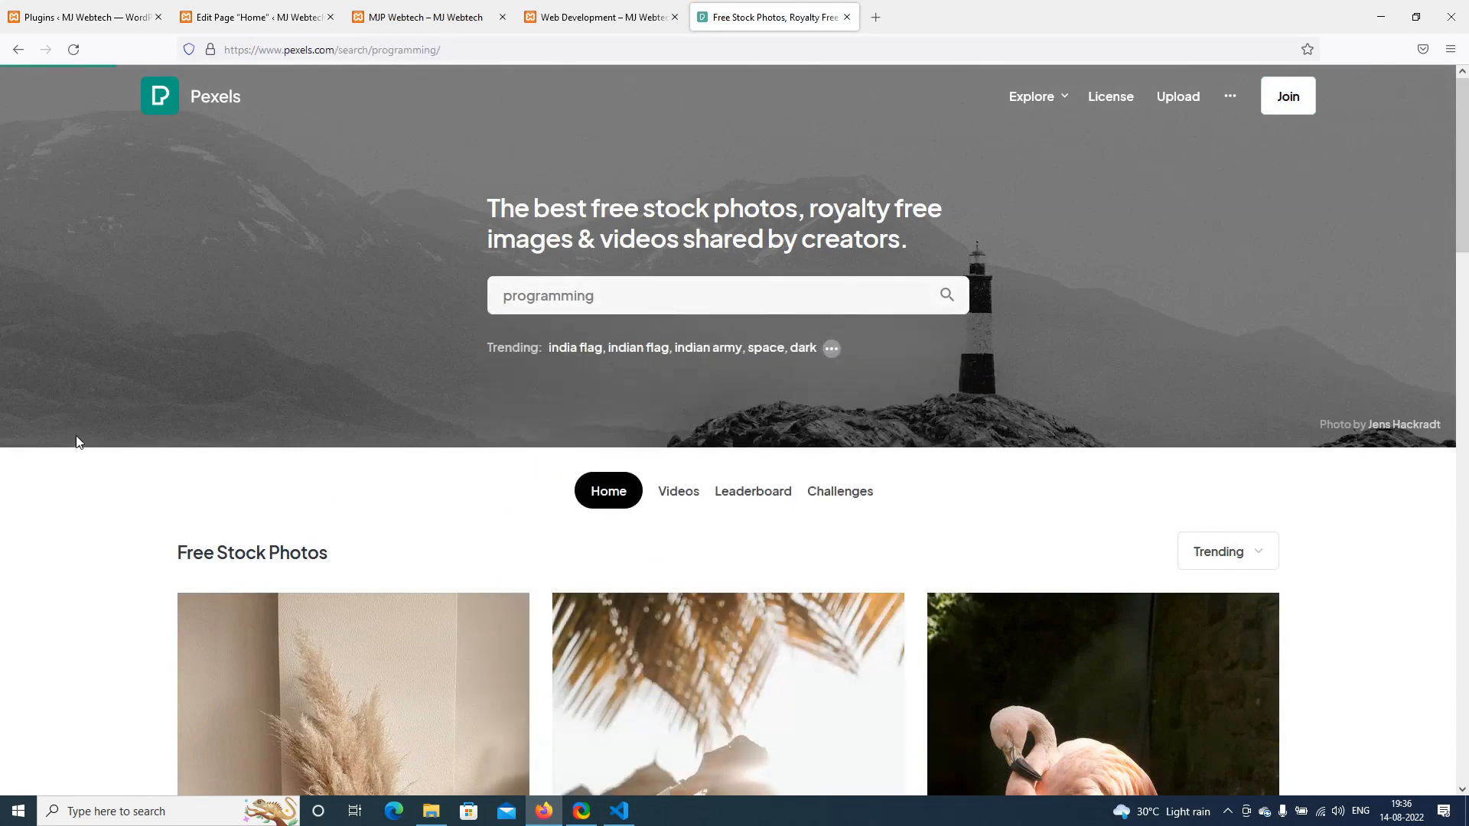
{"action": "scroll", "coordinate": [114, 384], "scroll_direction": "down", "scroll_amount": 1}
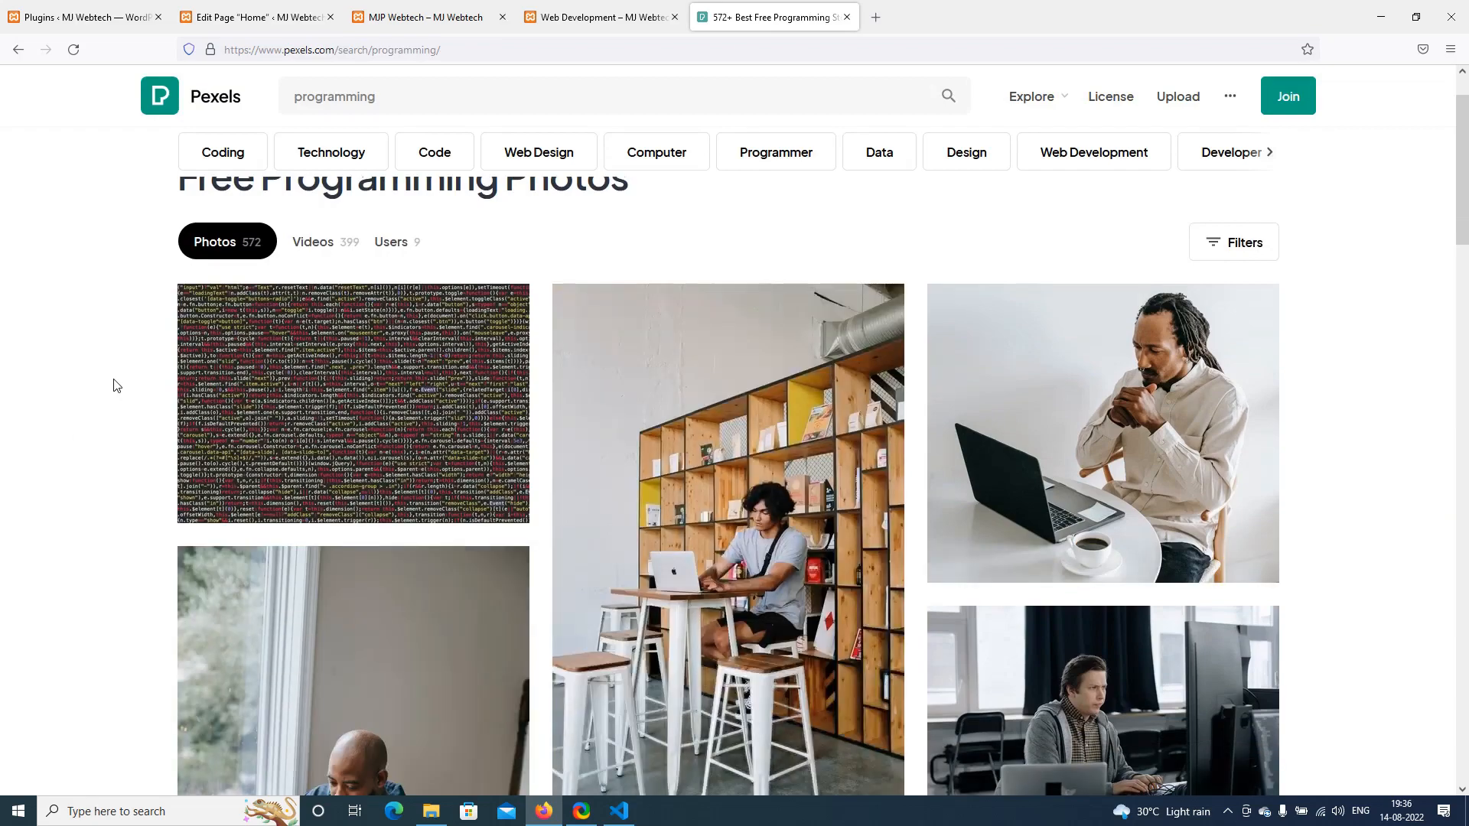
{"action": "scroll", "coordinate": [115, 385], "scroll_direction": "down", "scroll_amount": 11}
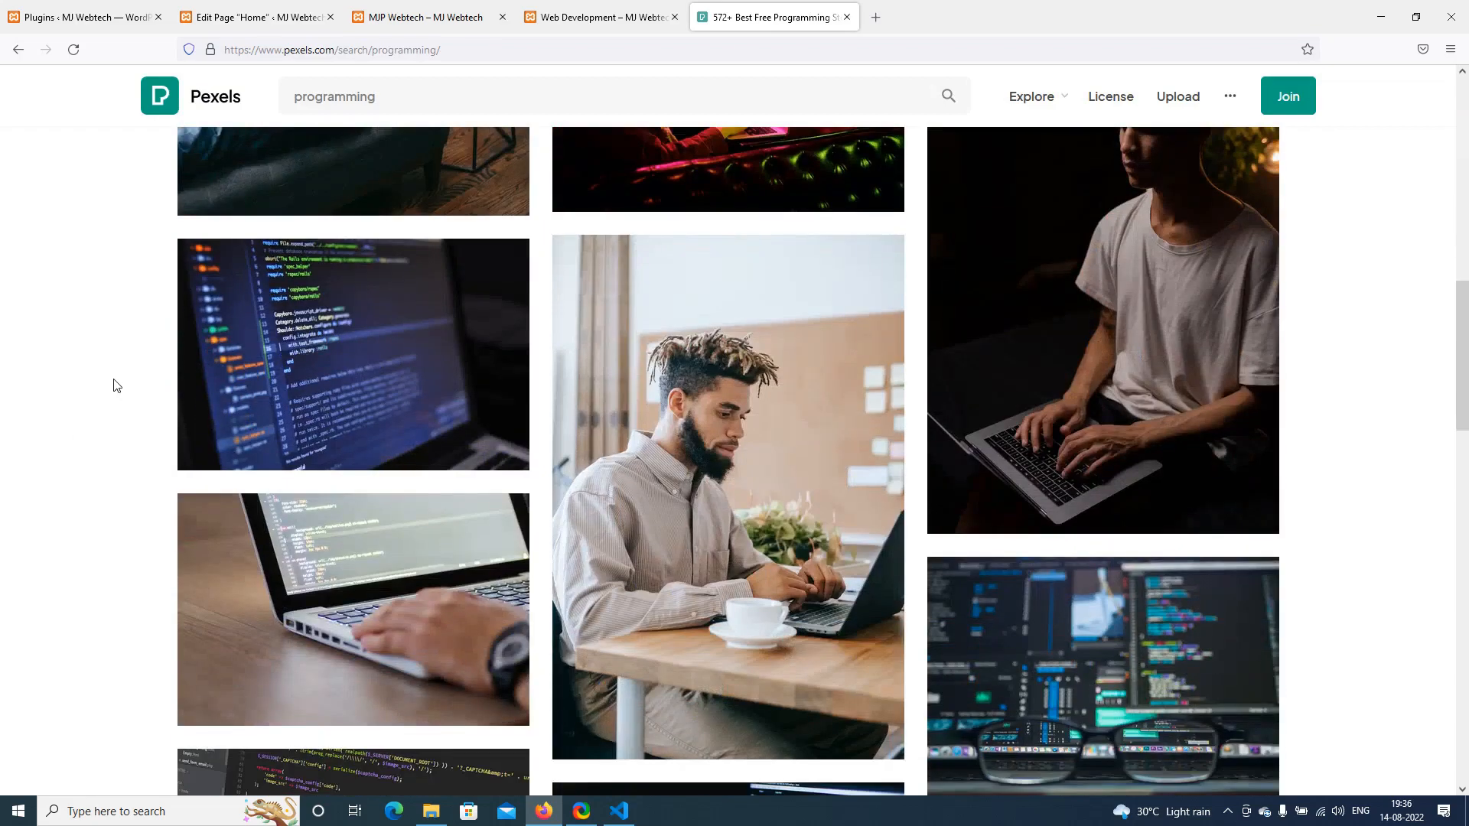
Download the Pixabay photo of HTML navigation code on a black background from the programming results and close the photo view
{"action": "scroll", "coordinate": [115, 384], "scroll_direction": "down", "scroll_amount": 10}
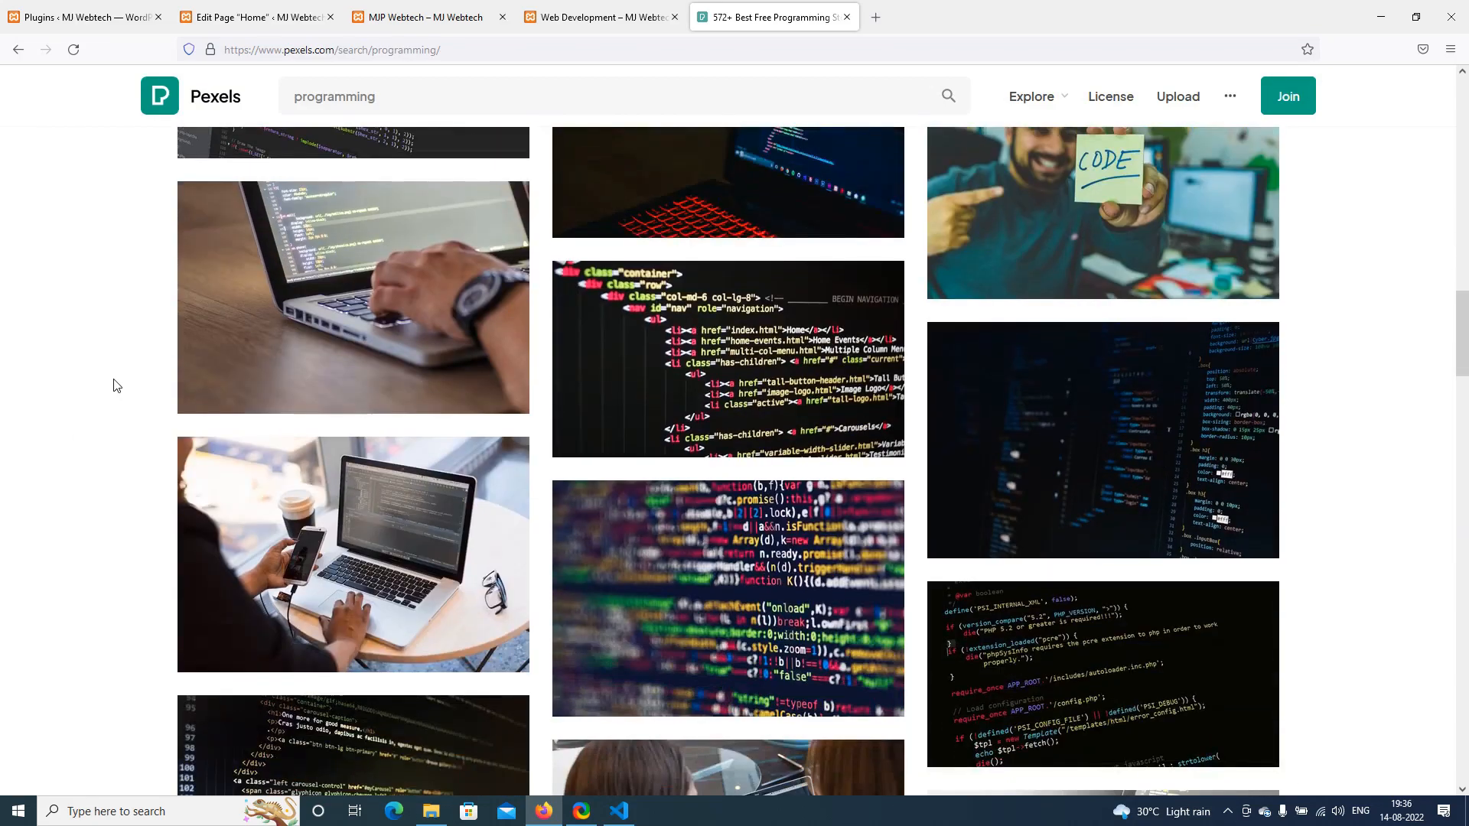
{"action": "left_click", "coordinate": [750, 350]}
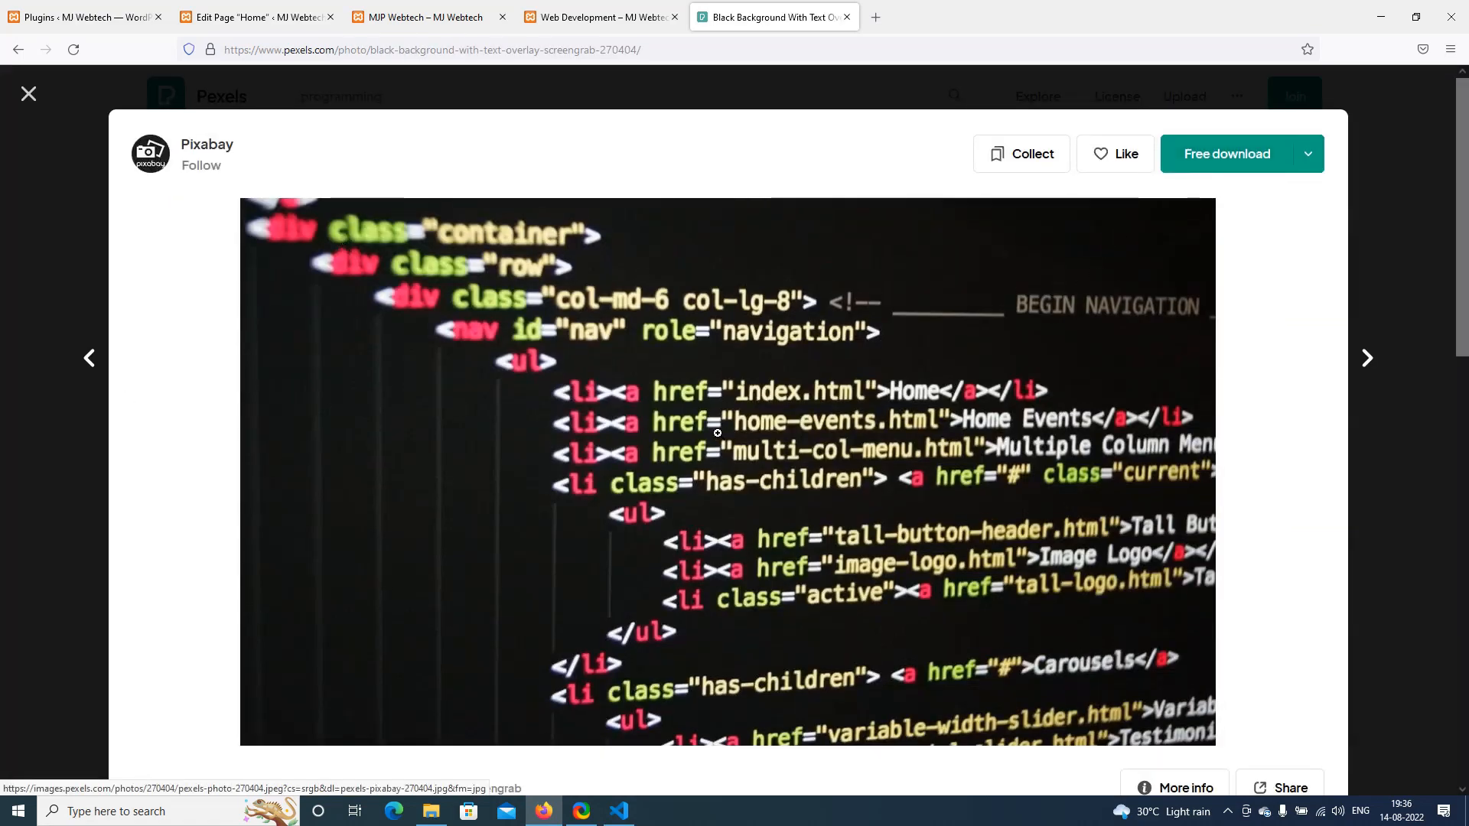
{"action": "scroll", "coordinate": [718, 433], "scroll_direction": "down", "scroll_amount": 8}
{"action": "scroll", "coordinate": [715, 436], "scroll_direction": "up", "scroll_amount": 8}
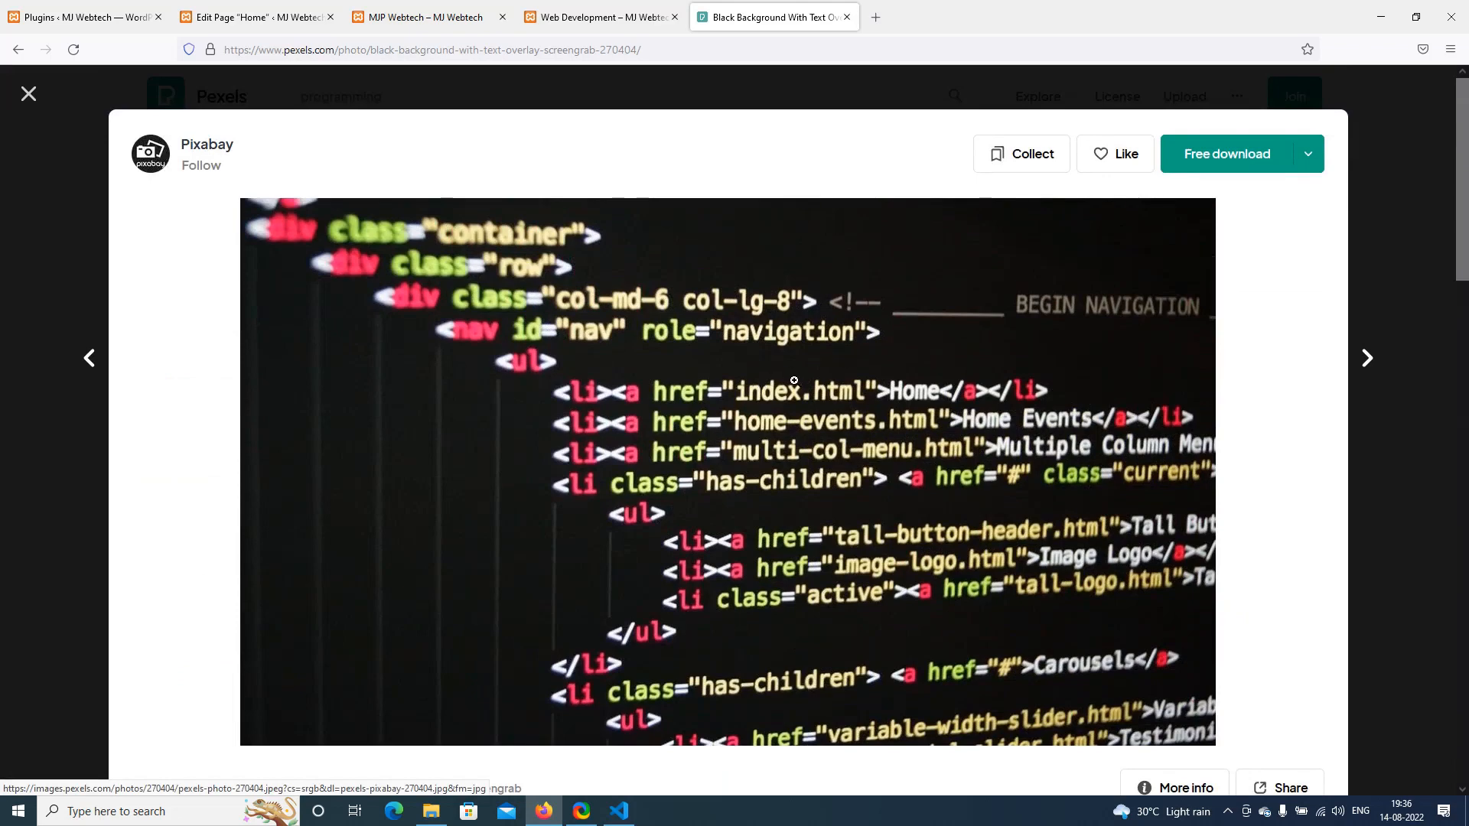
{"action": "scroll", "coordinate": [794, 380], "scroll_direction": "down", "scroll_amount": 2}
{"action": "scroll", "coordinate": [1118, 282], "scroll_direction": "up", "scroll_amount": 2}
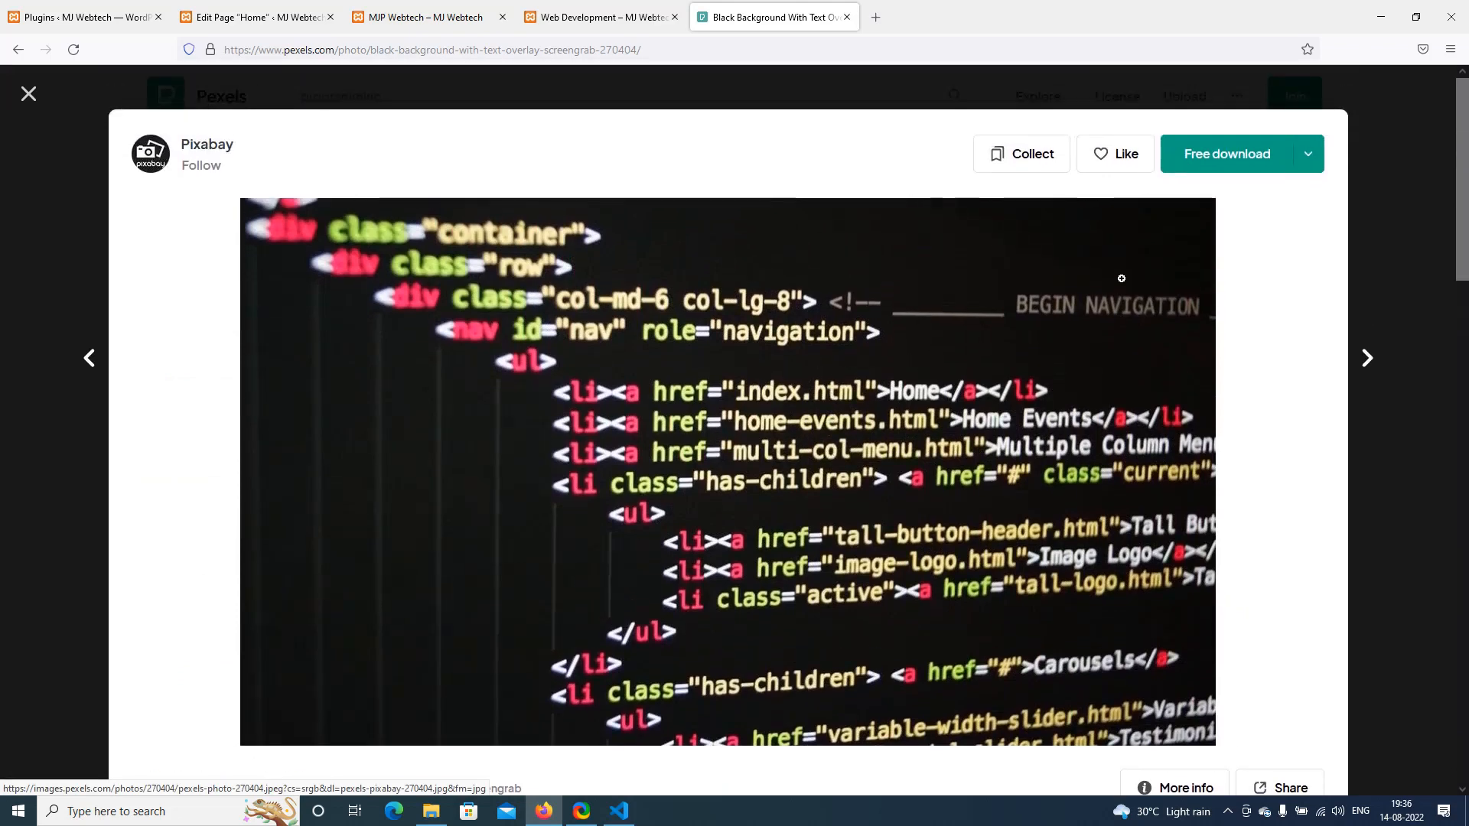
{"action": "left_click", "coordinate": [1219, 157]}
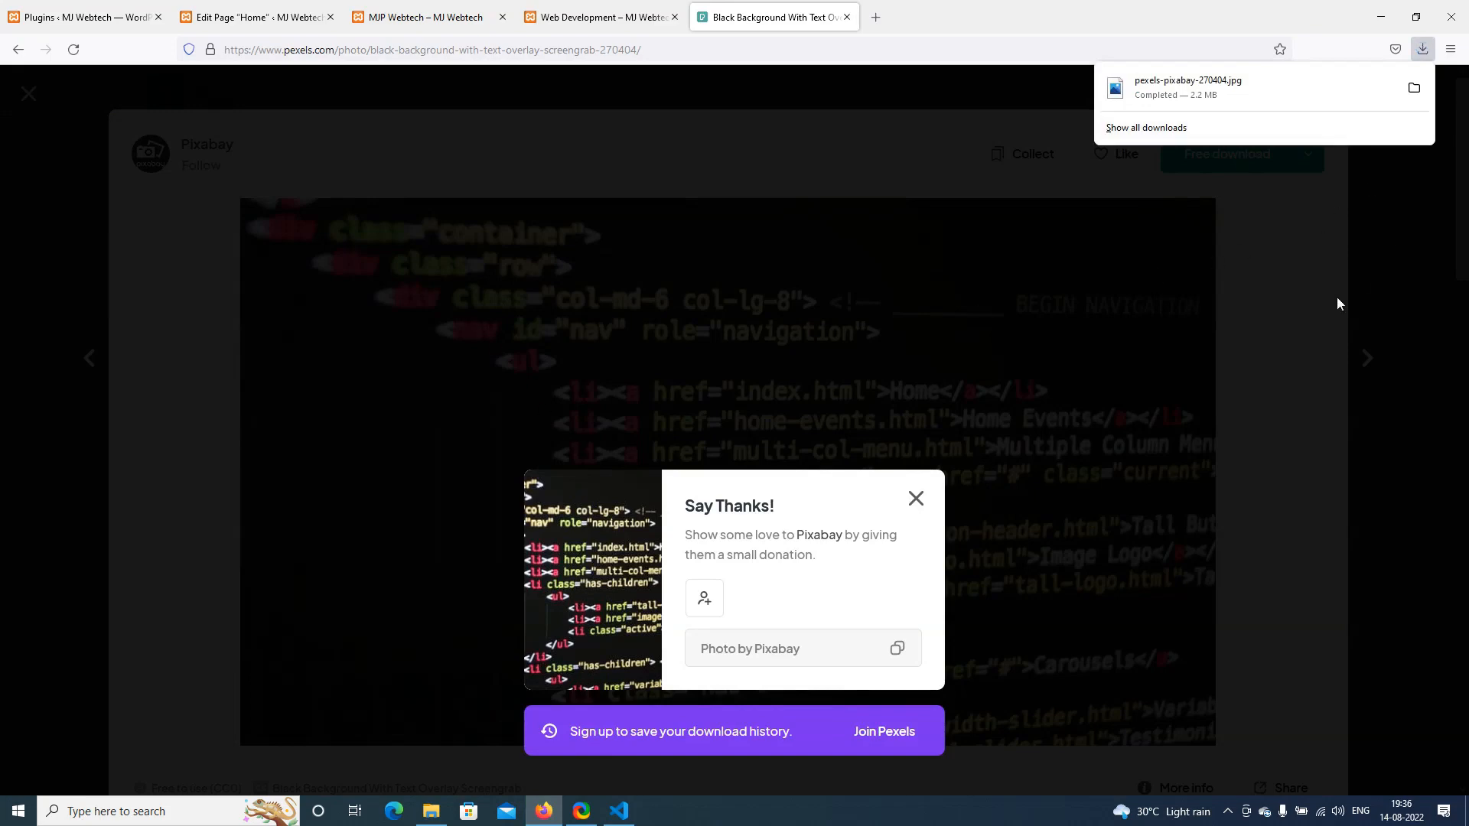
{"action": "left_click", "coordinate": [1394, 287]}
{"action": "left_click", "coordinate": [1394, 287]}
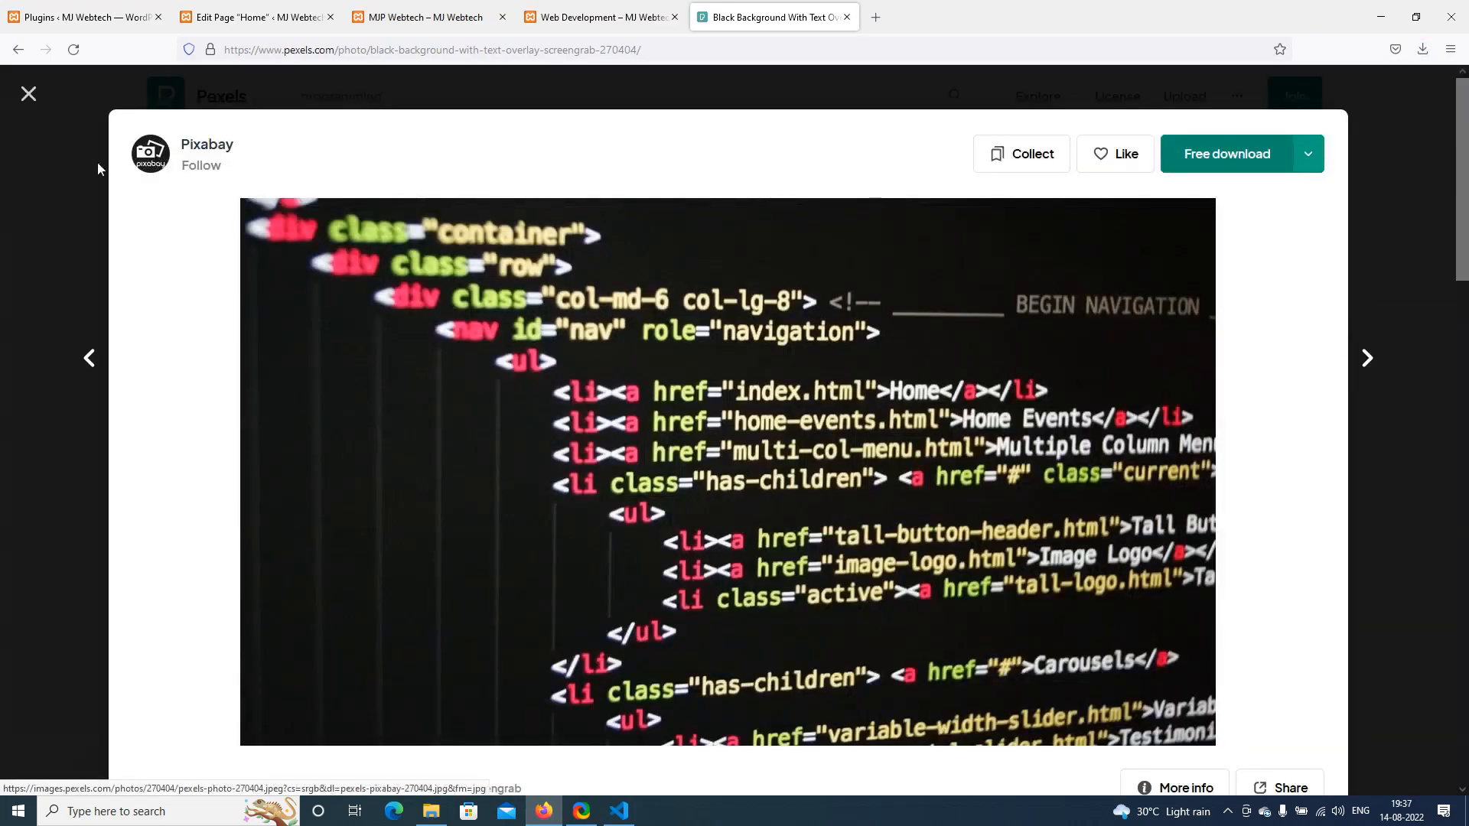
{"action": "left_click", "coordinate": [28, 93]}
Download the close-up photo of the grey laptop keypad and return to the programming search results
{"action": "scroll", "coordinate": [503, 425], "scroll_direction": "down", "scroll_amount": 5}
{"action": "scroll", "coordinate": [503, 425], "scroll_direction": "down", "scroll_amount": 1}
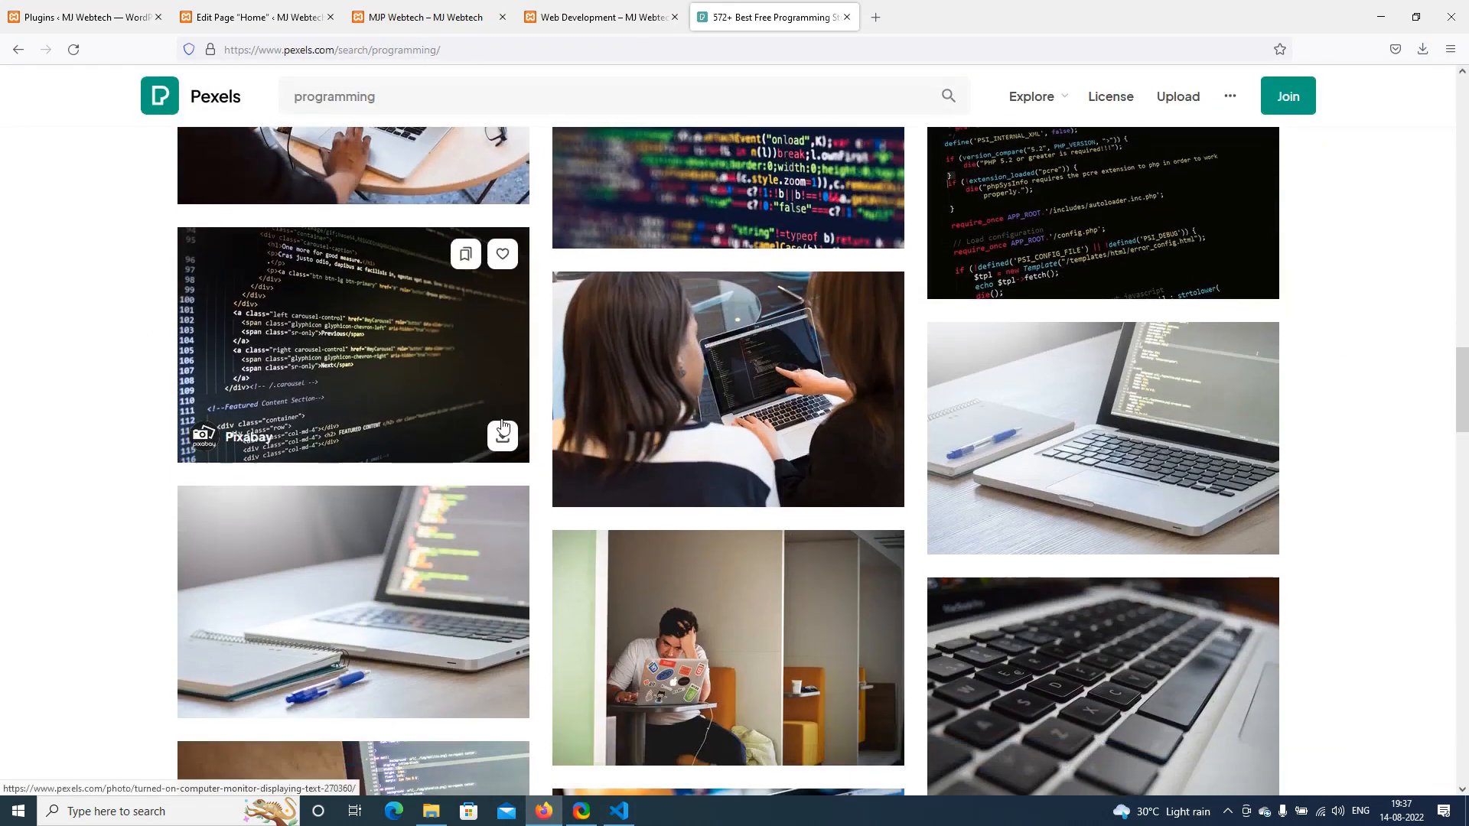
{"action": "scroll", "coordinate": [503, 426], "scroll_direction": "down", "scroll_amount": 4}
{"action": "mouse_move", "coordinate": [1071, 391]}
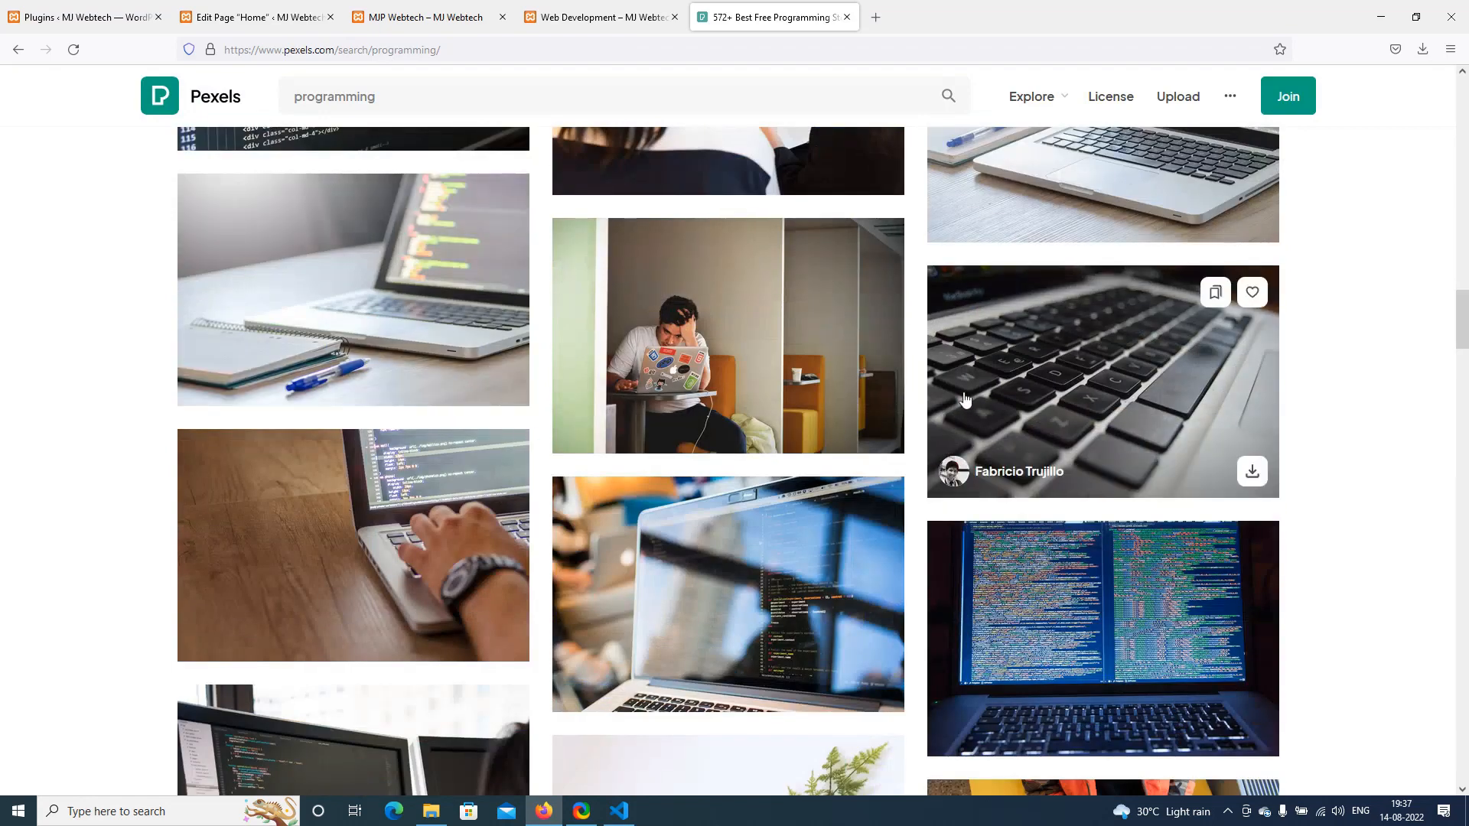
{"action": "left_click", "coordinate": [1071, 391]}
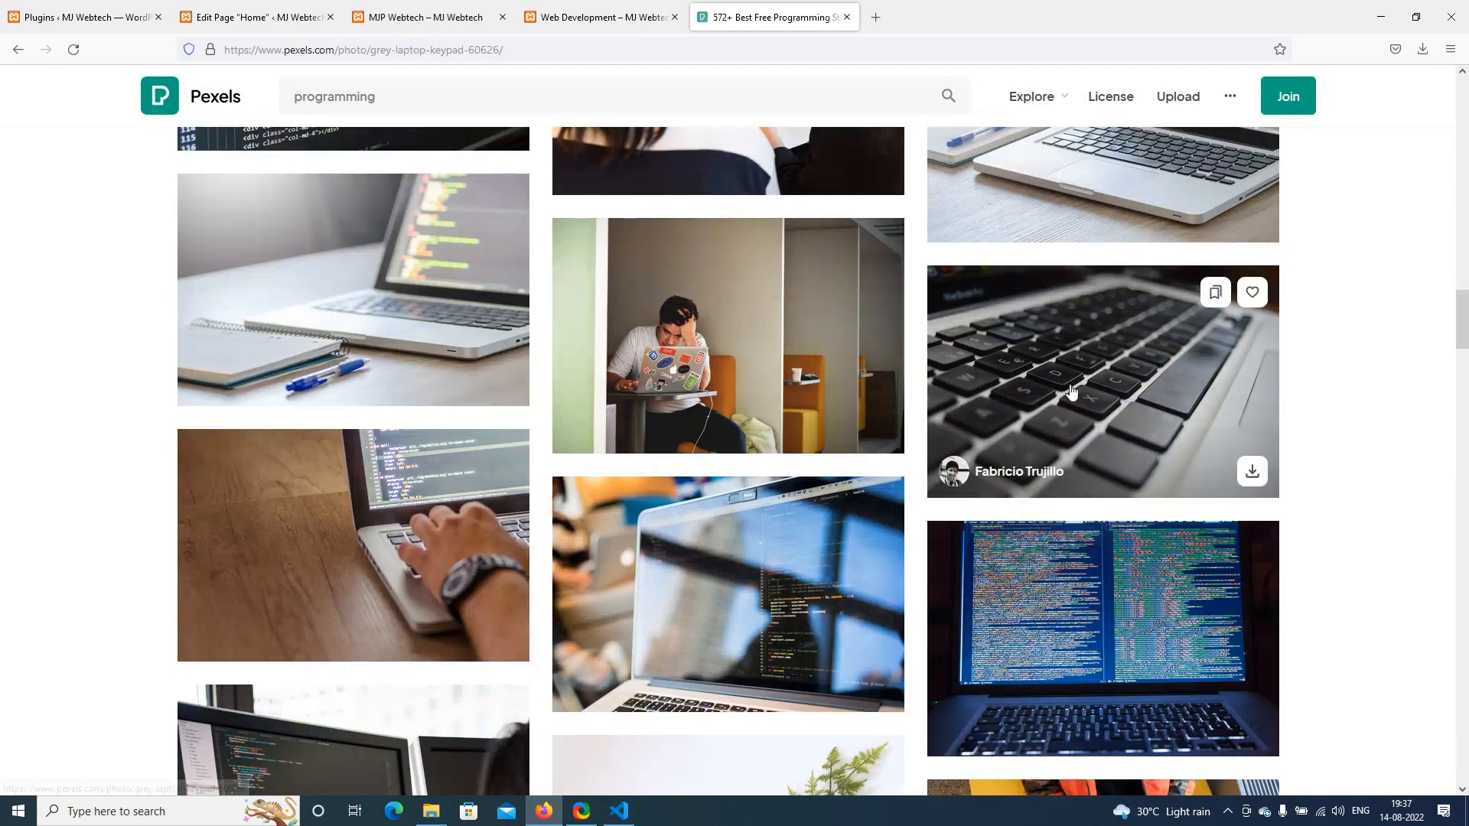
{"action": "left_click", "coordinate": [1241, 164]}
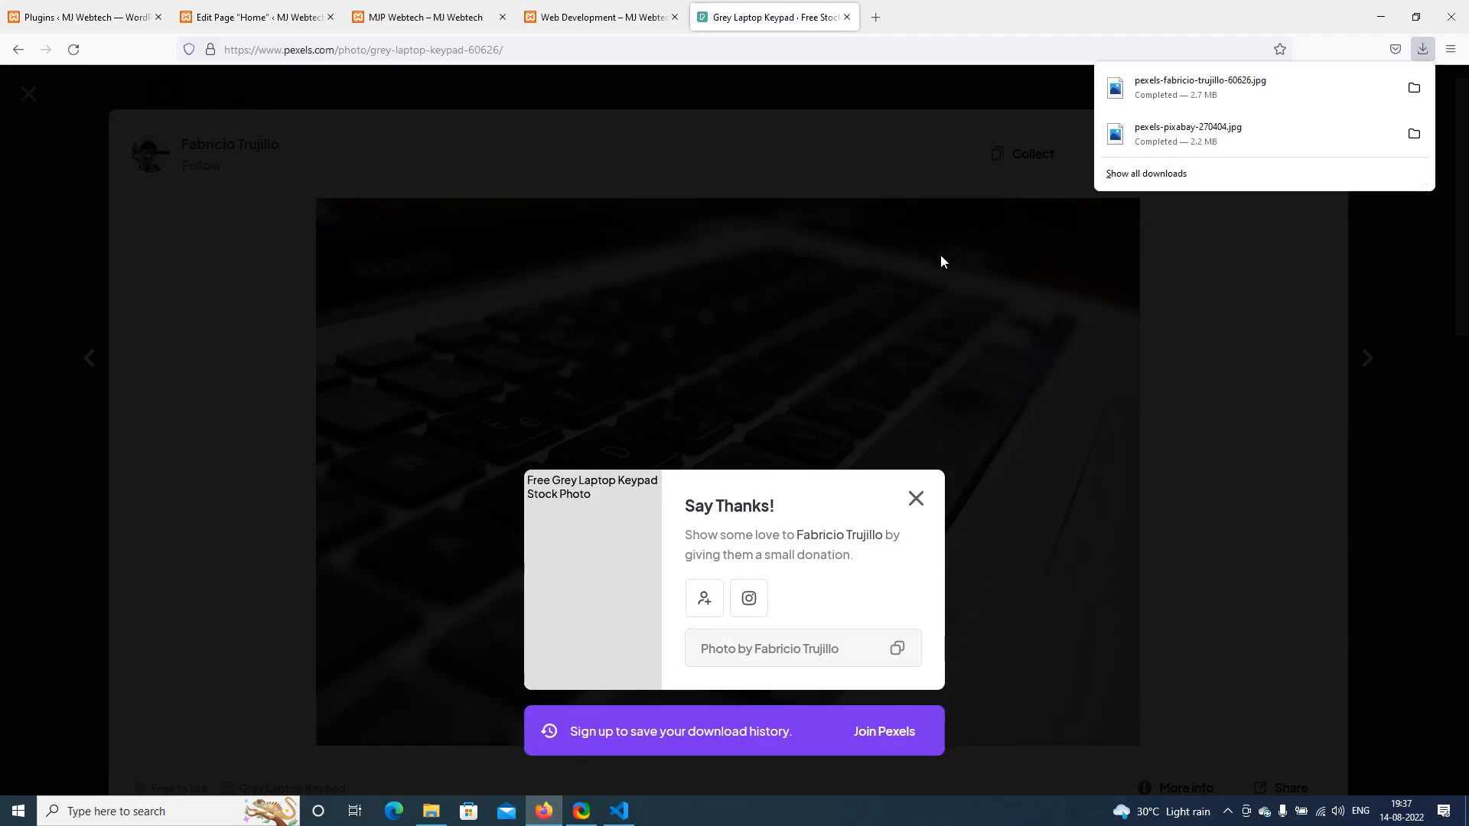
{"action": "left_click", "coordinate": [1379, 323]}
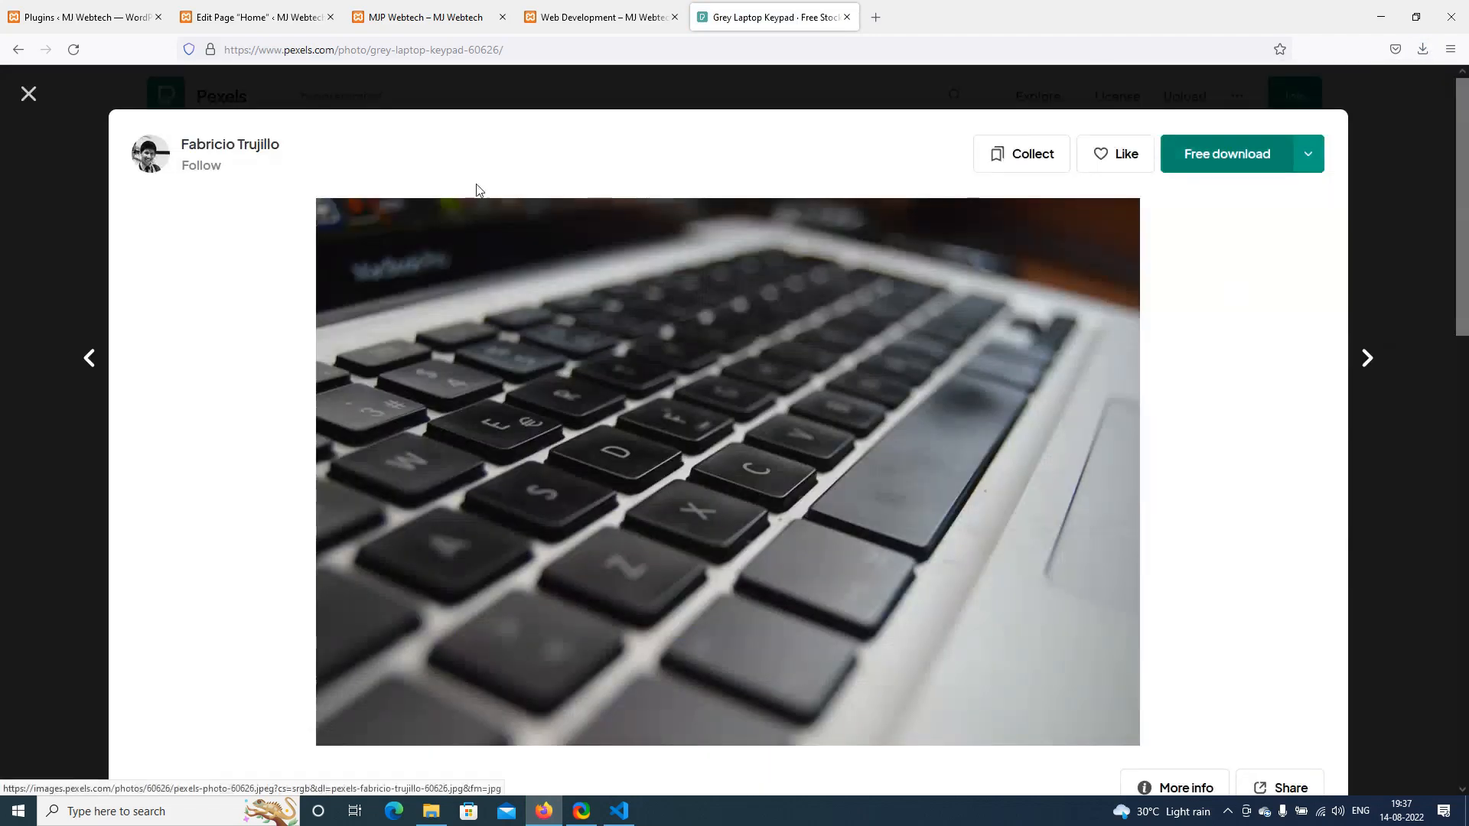
{"action": "left_click", "coordinate": [27, 96]}
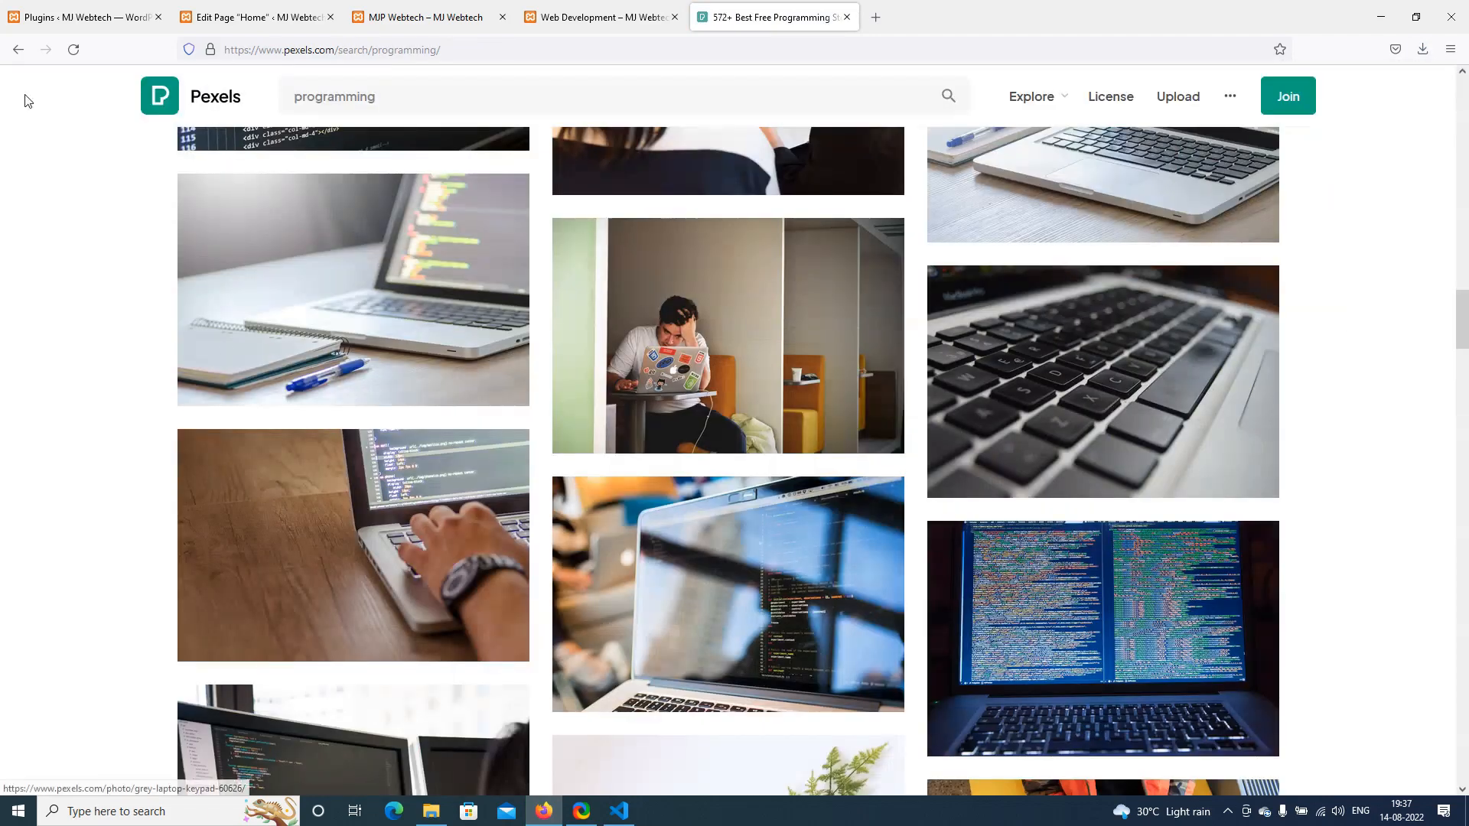
Switch to File Explorer and paste the two newly downloaded Pexels photos from Downloads into the Project (F:) drive
{"action": "left_click", "coordinate": [433, 812]}
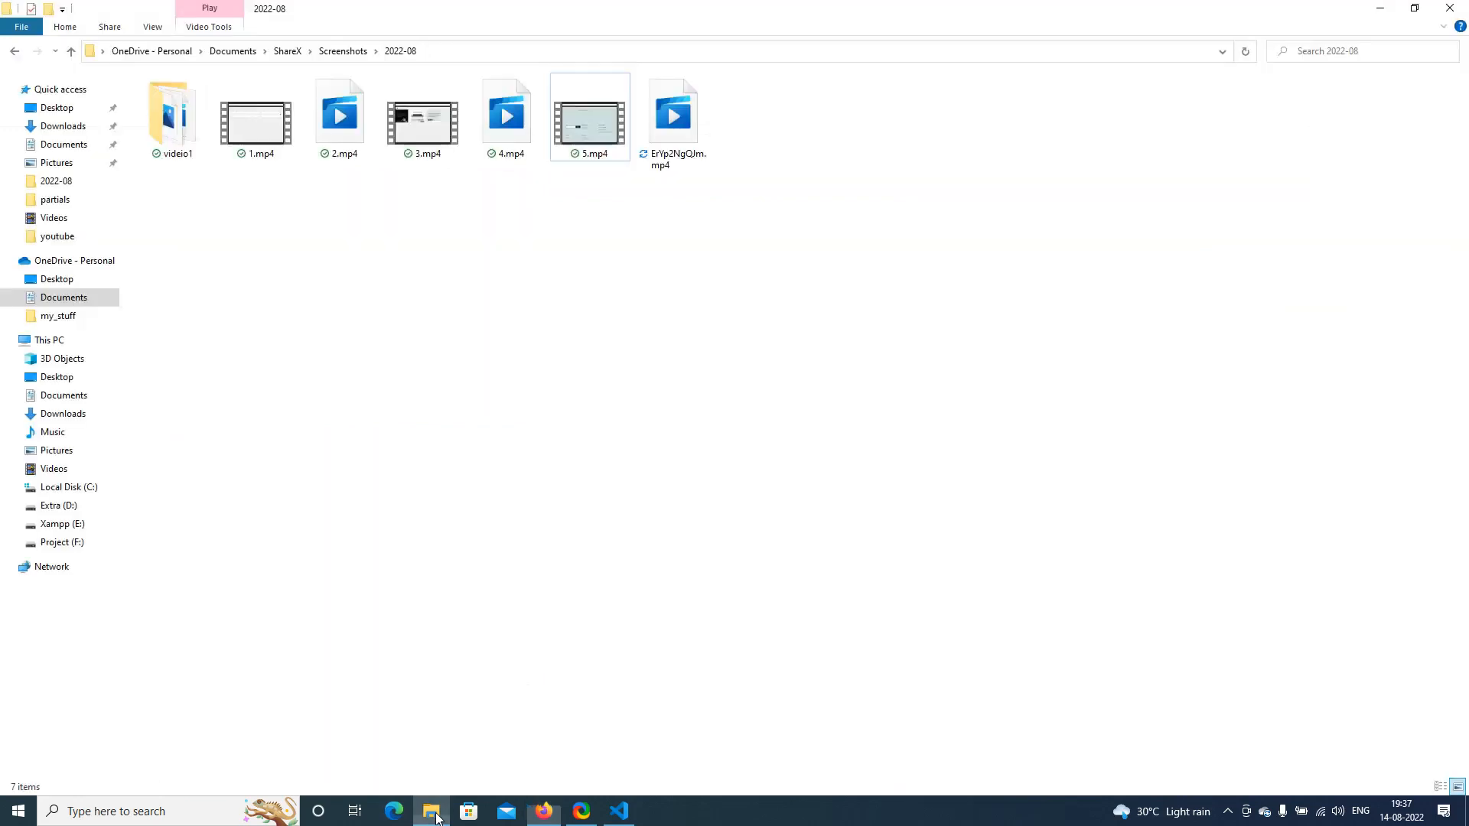
{"action": "left_click", "coordinate": [52, 128]}
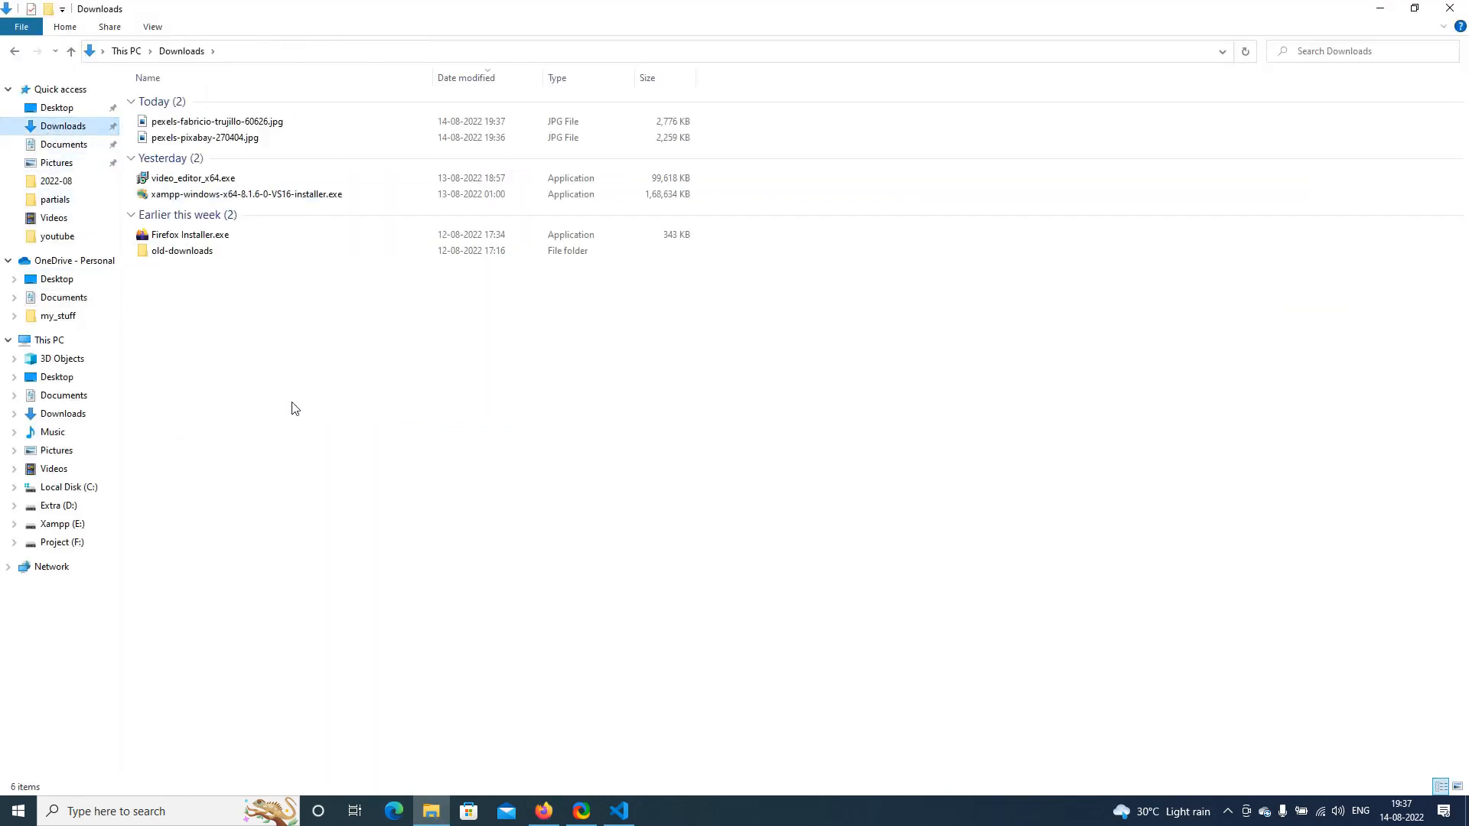
{"action": "left_click", "coordinate": [222, 122]}
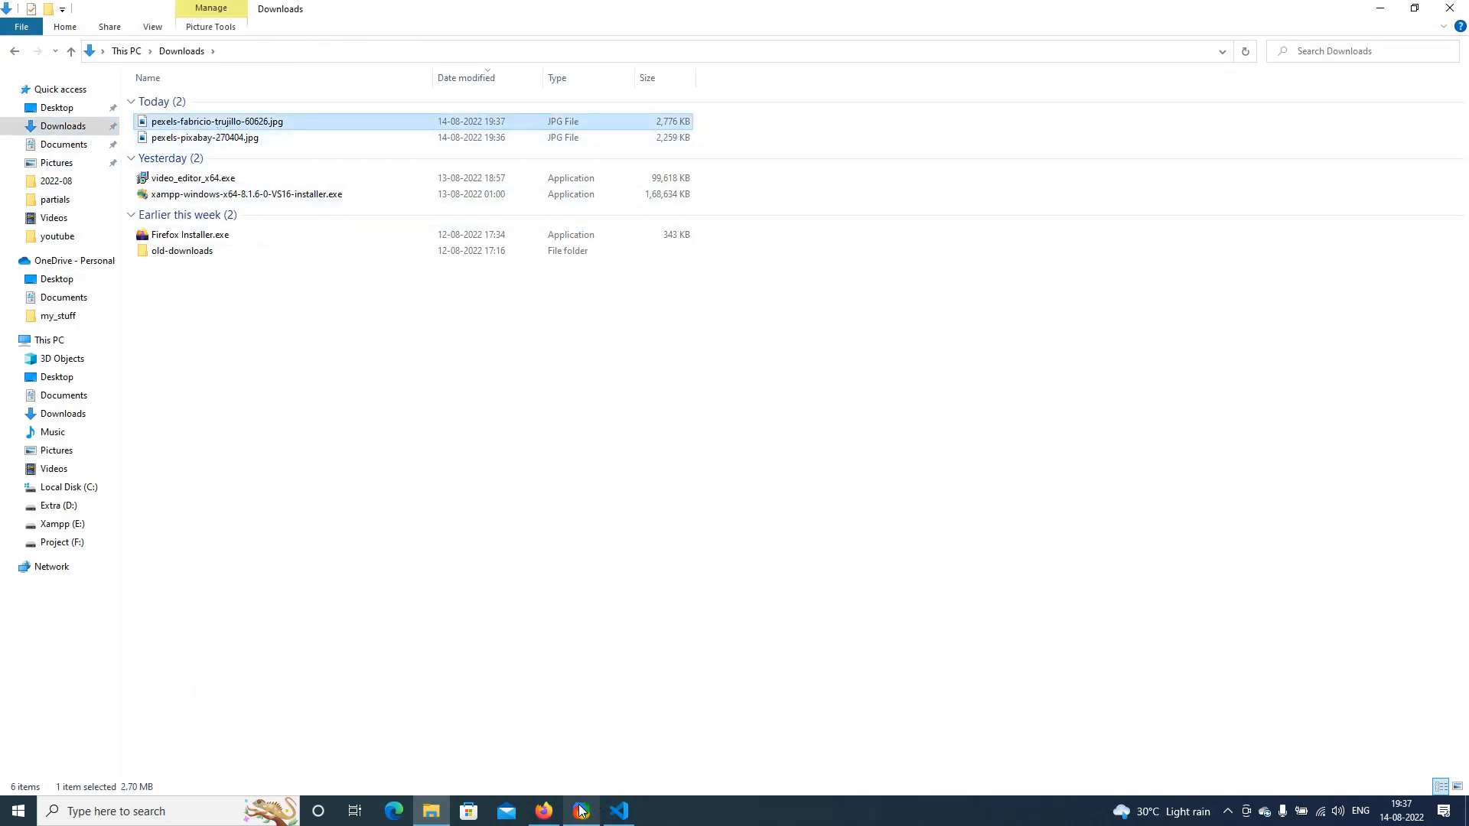
{"action": "left_click", "coordinate": [227, 139], "text": "ctrl"}
{"action": "left_click", "coordinate": [65, 542]}
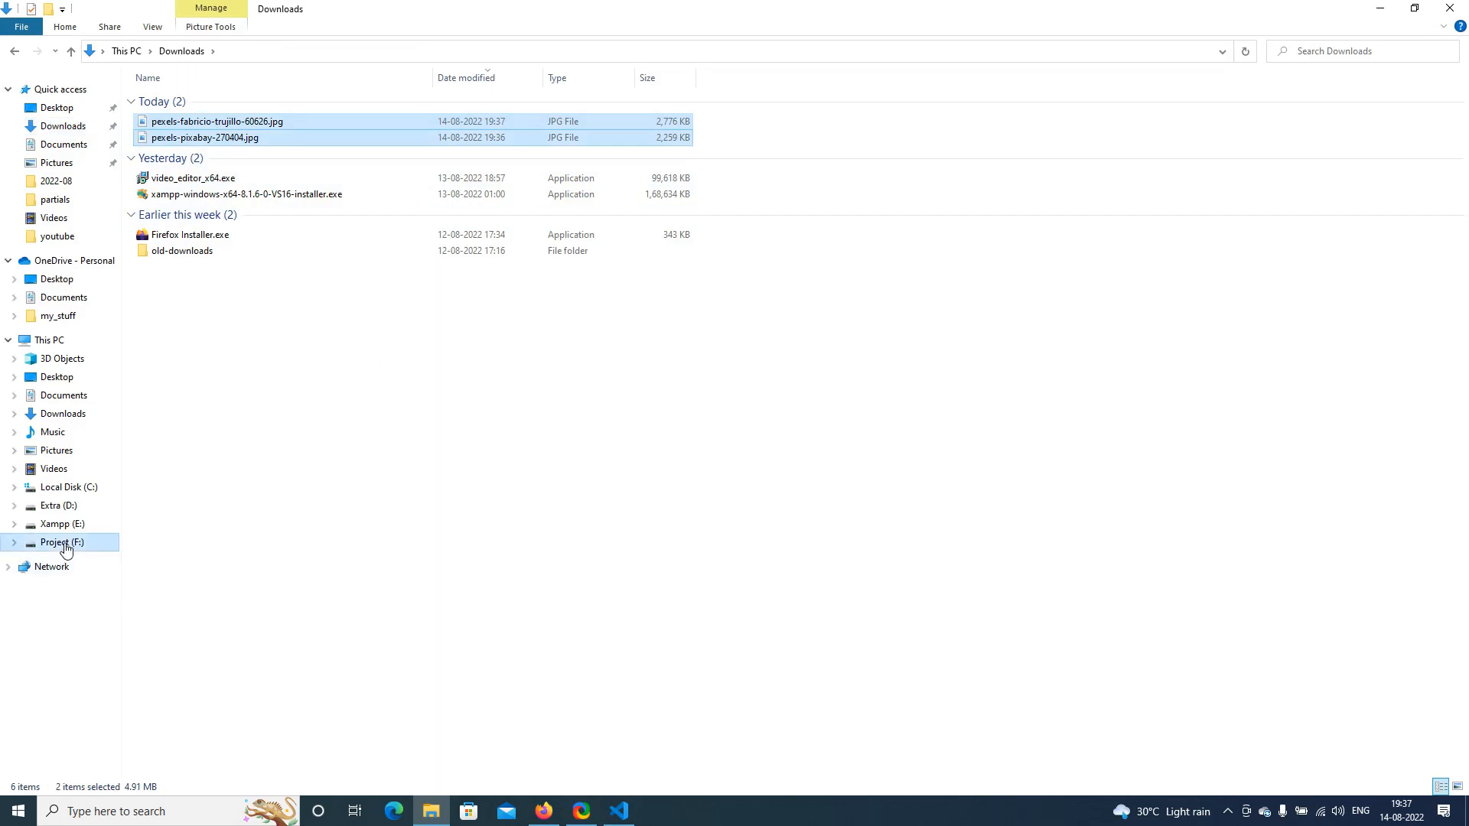
{"action": "key", "text": "ctrl+v"}
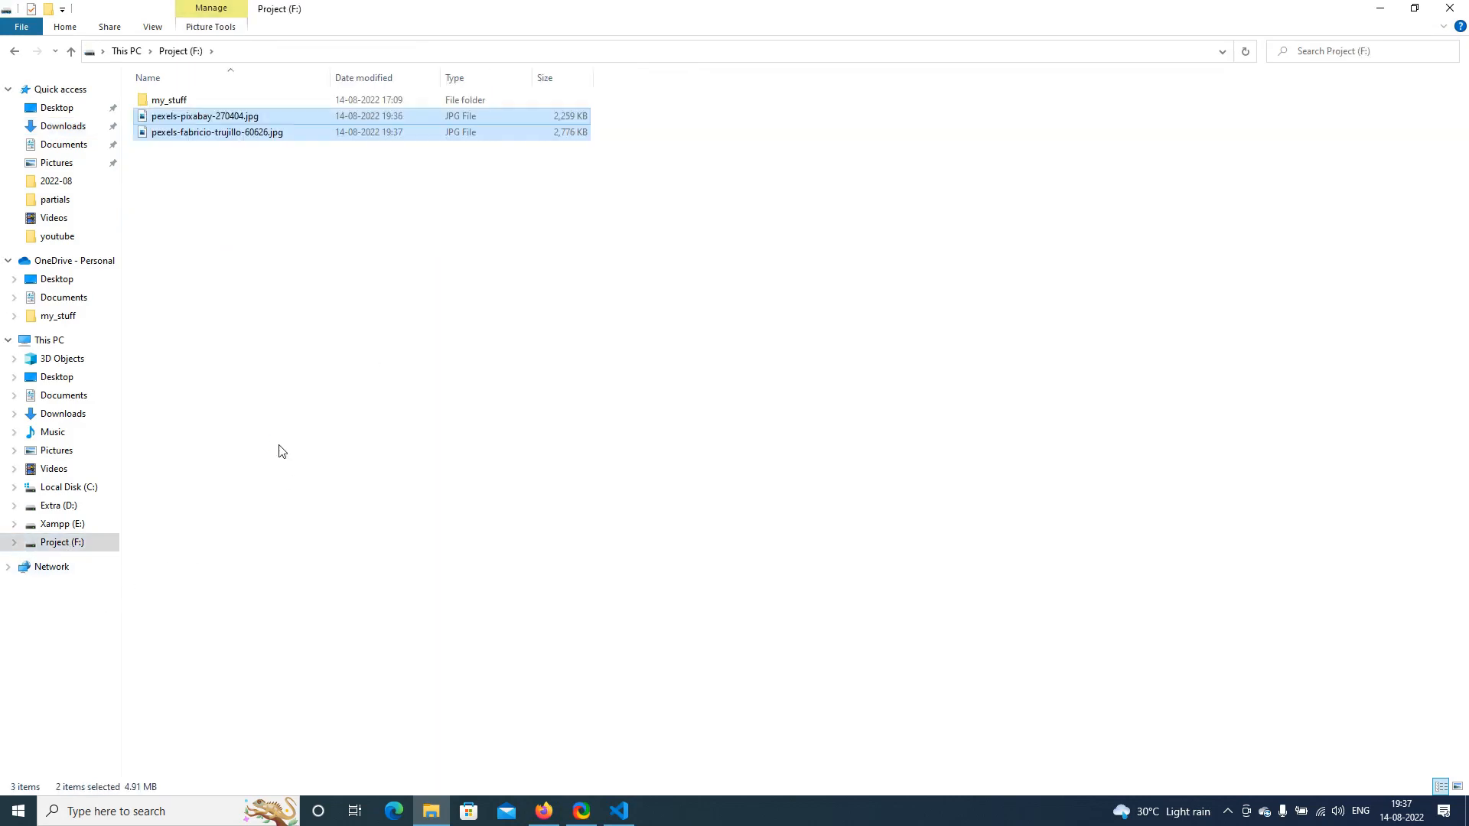
Switch to the WordPress editor in Firefox, upload pexels-pixabay-270404.jpg from the Project (F:) drive and insert it into the Home page
{"action": "left_click", "coordinate": [543, 811]}
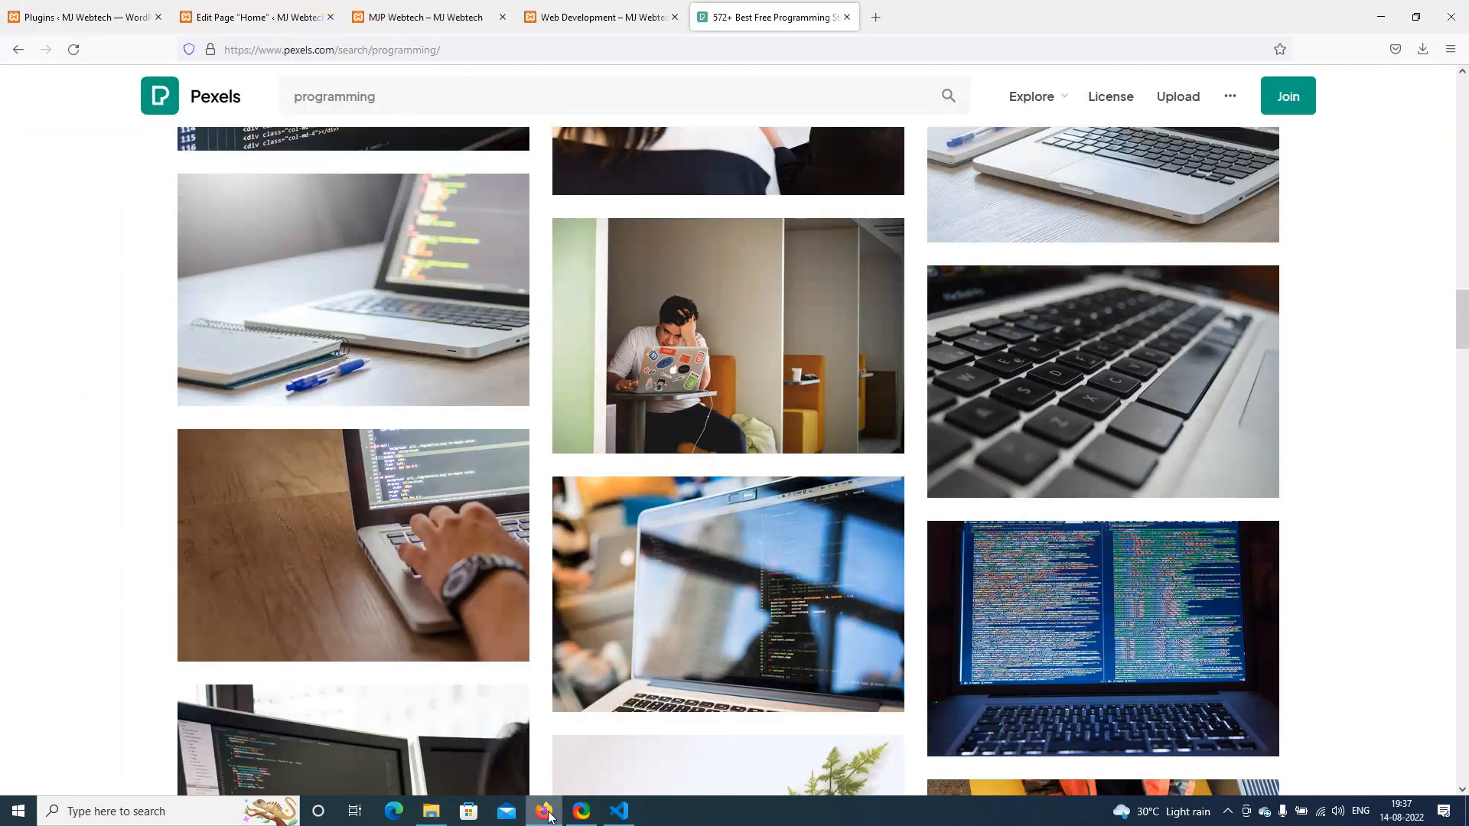
{"action": "left_click", "coordinate": [395, 18]}
{"action": "left_click", "coordinate": [288, 6]}
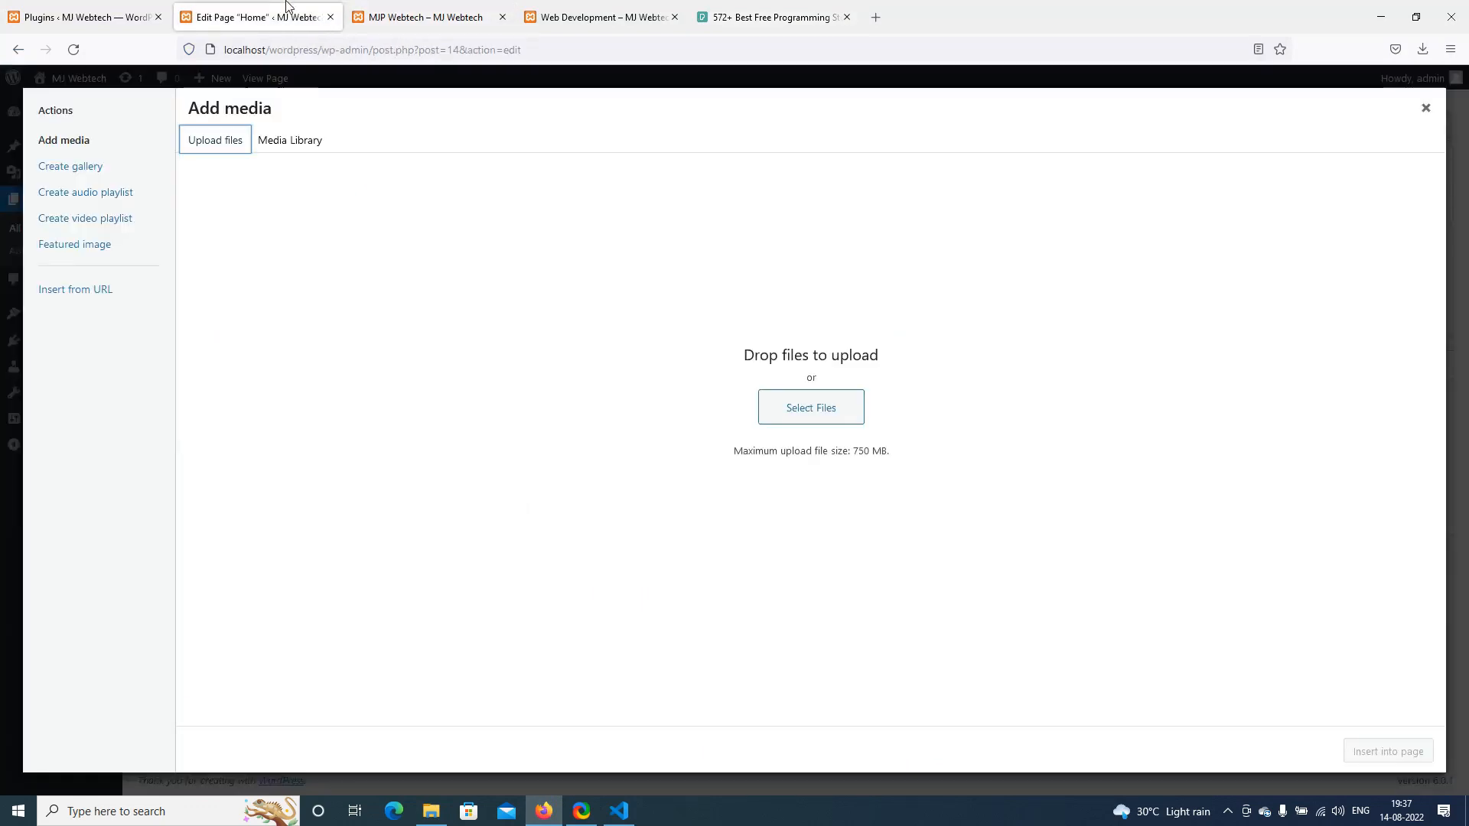
{"action": "left_click", "coordinate": [783, 413]}
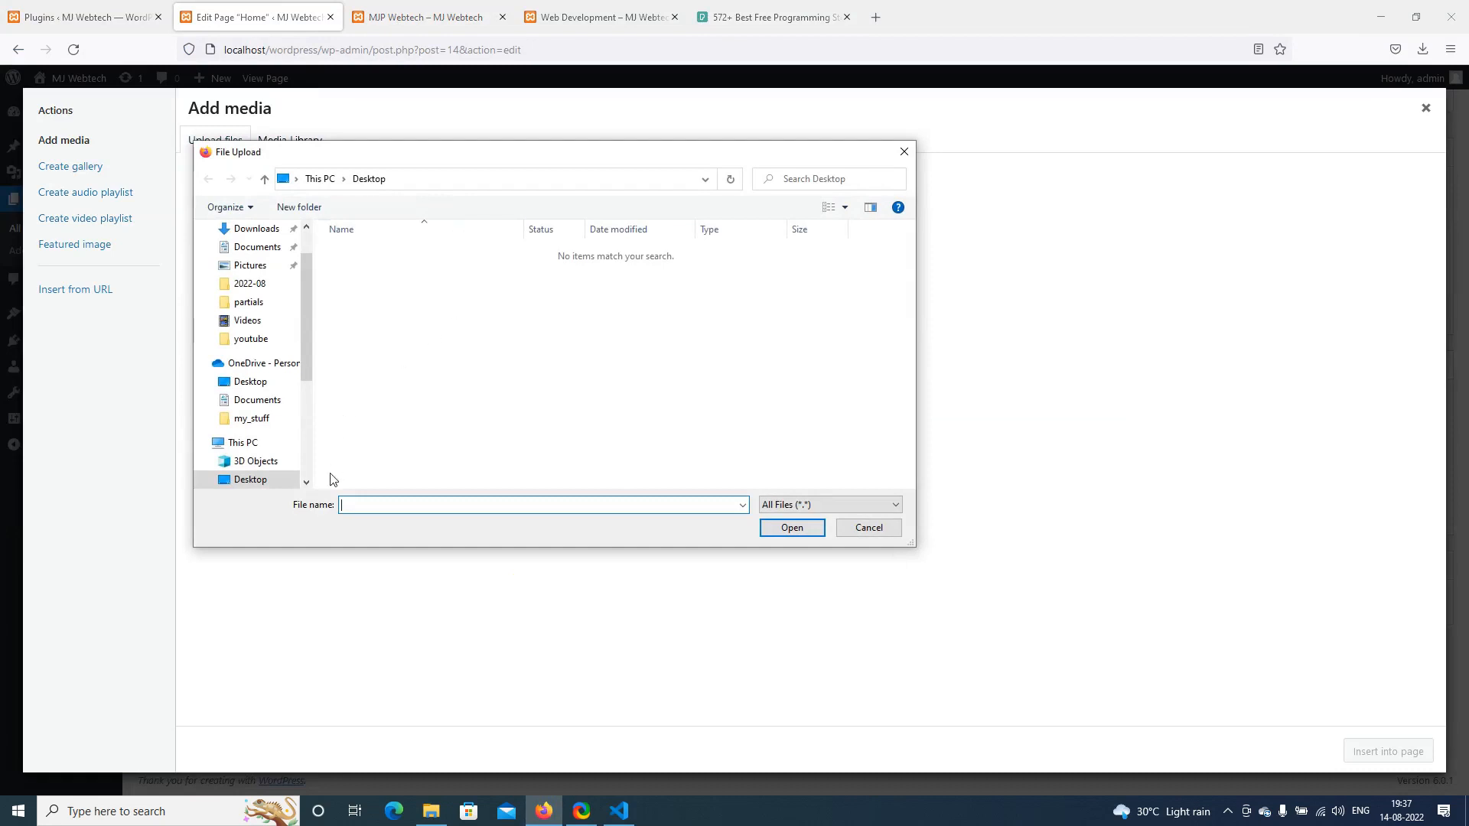
{"action": "left_click_drag", "start_coordinate": [304, 370], "coordinate": [305, 459]}
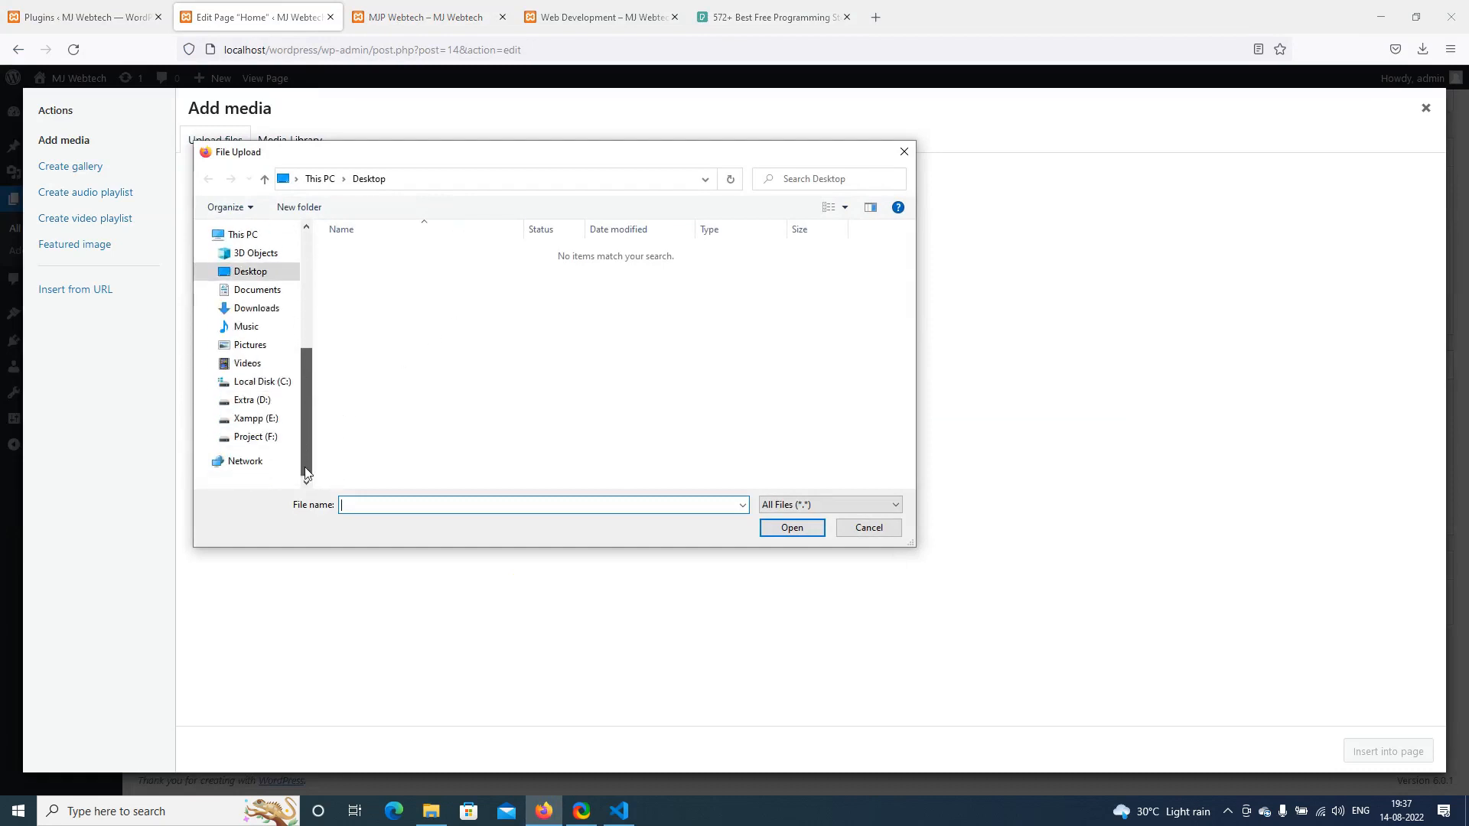
{"action": "left_click", "coordinate": [256, 440]}
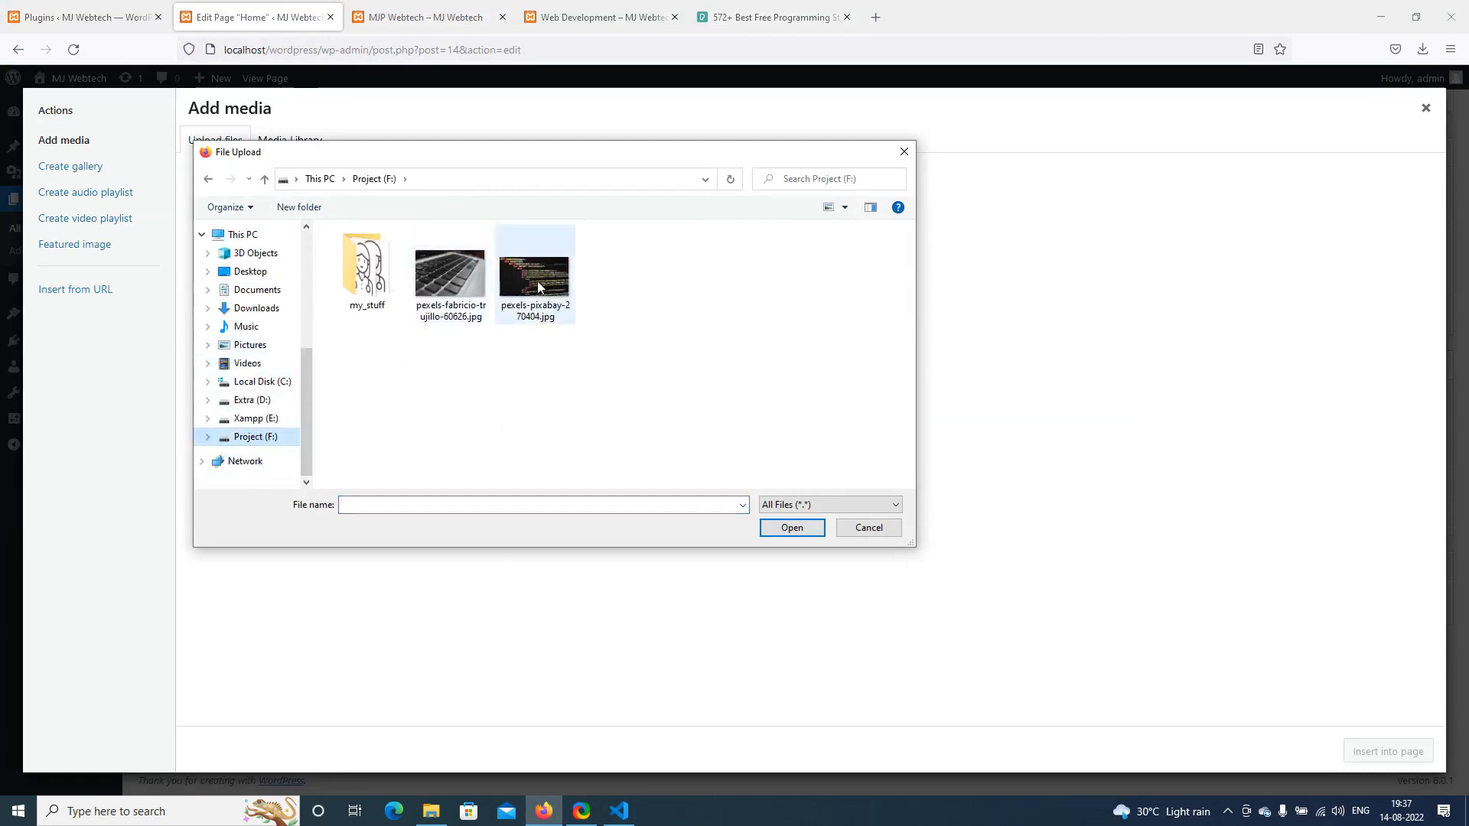
{"action": "double_click", "coordinate": [536, 279]}
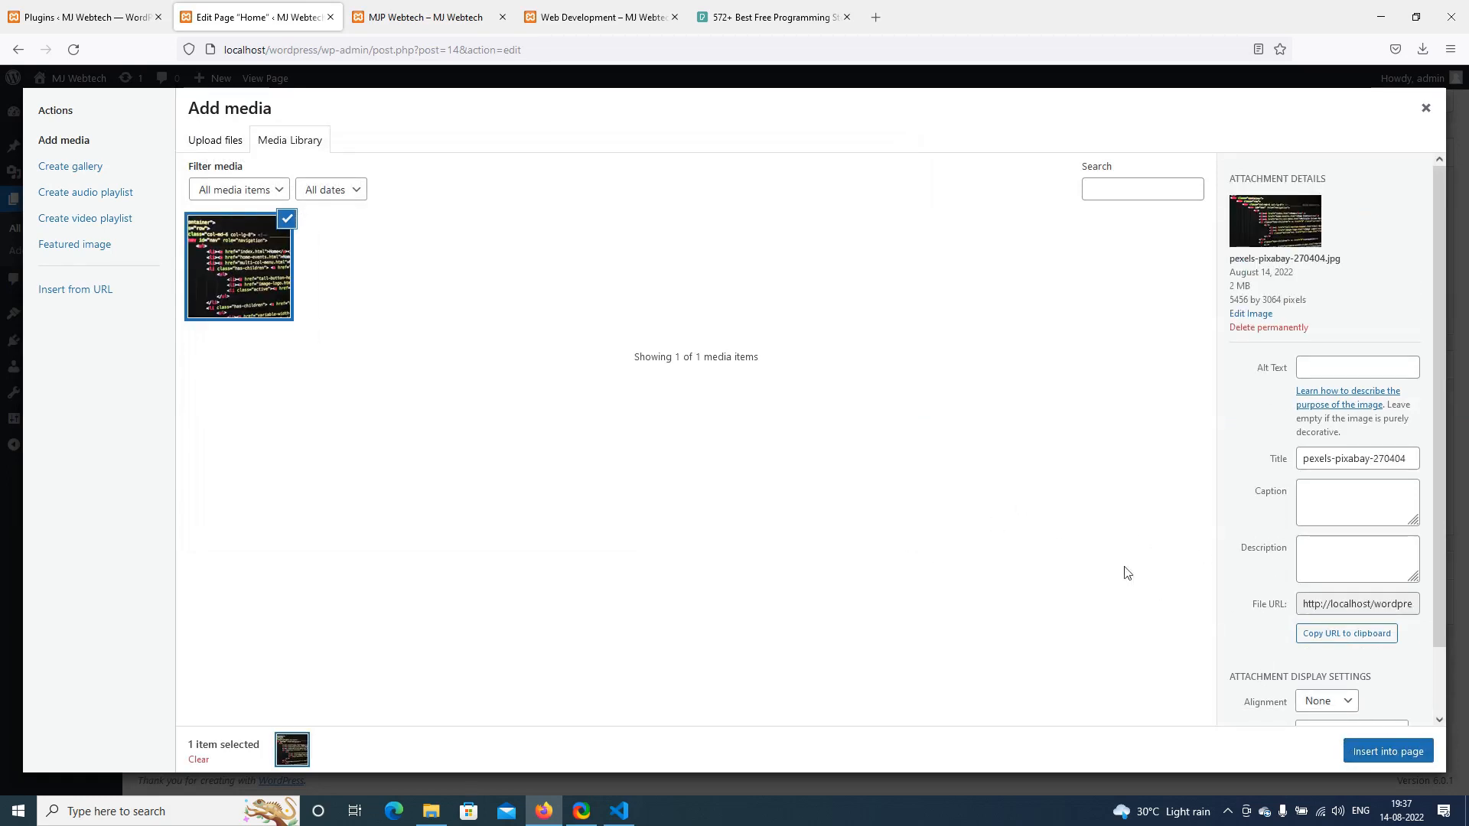
{"action": "left_click", "coordinate": [1387, 753]}
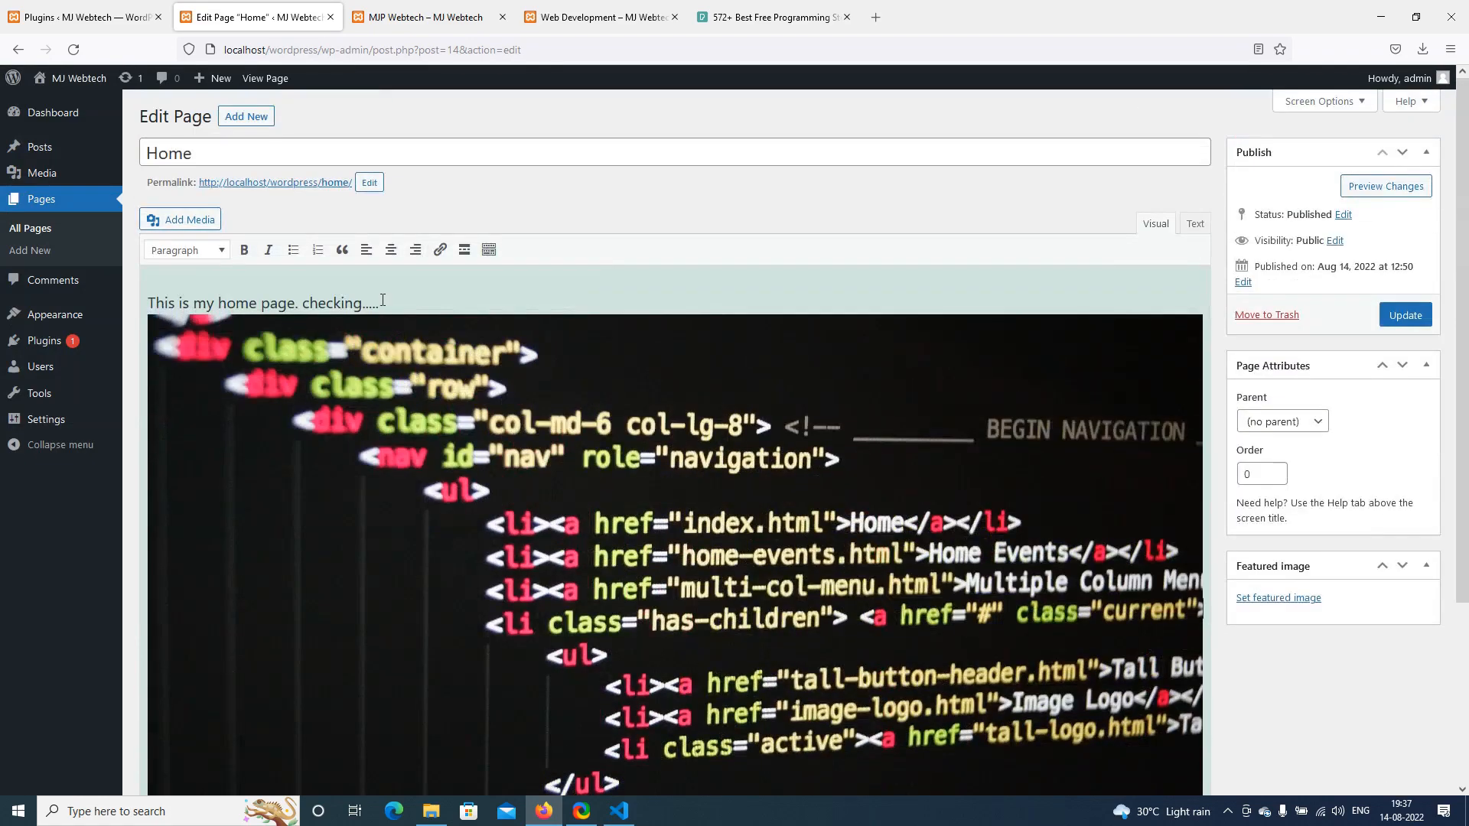
Move the text "This is my home page. checking....." below the inserted image, leaving blank lines between, and update the Home page
{"action": "left_click_drag", "start_coordinate": [383, 301], "coordinate": [121, 306]}
{"action": "key", "text": "ctrl+c"}
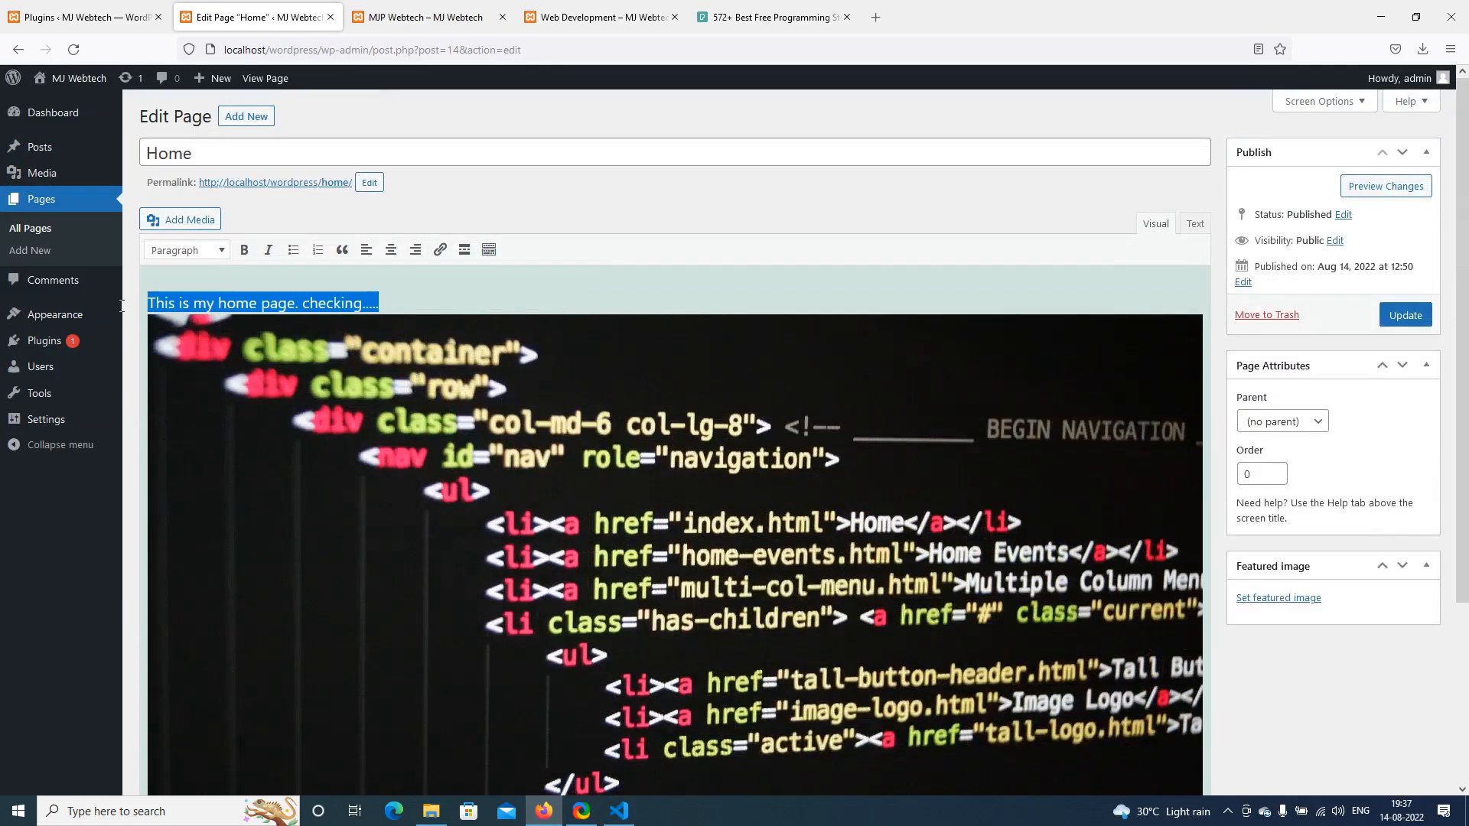
{"action": "key", "text": "BackSpace"}
{"action": "scroll", "coordinate": [398, 433], "scroll_direction": "down", "scroll_amount": 2}
{"action": "scroll", "coordinate": [522, 476], "scroll_direction": "down", "scroll_amount": 2}
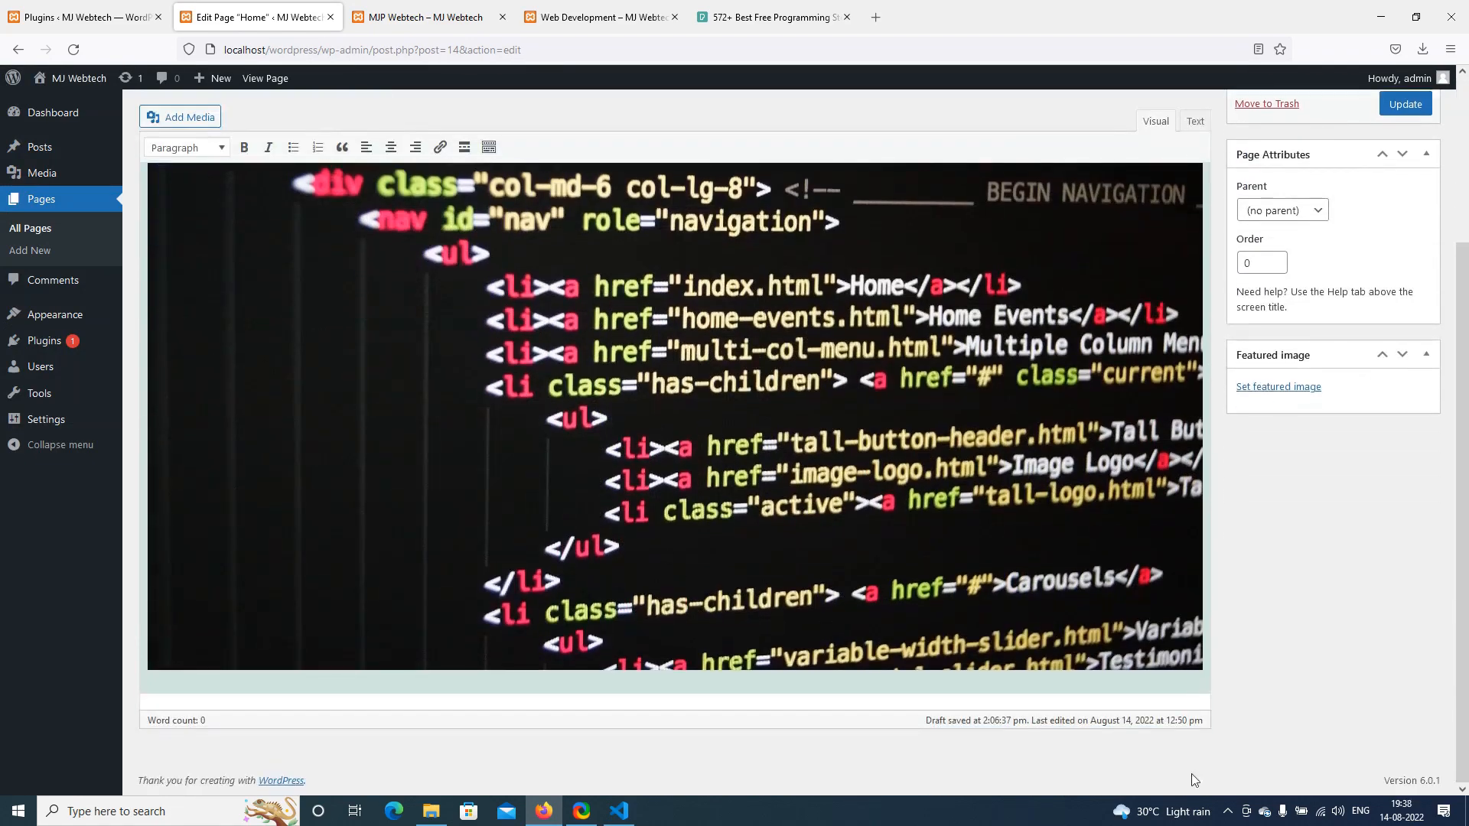
{"action": "key", "text": "Return"}
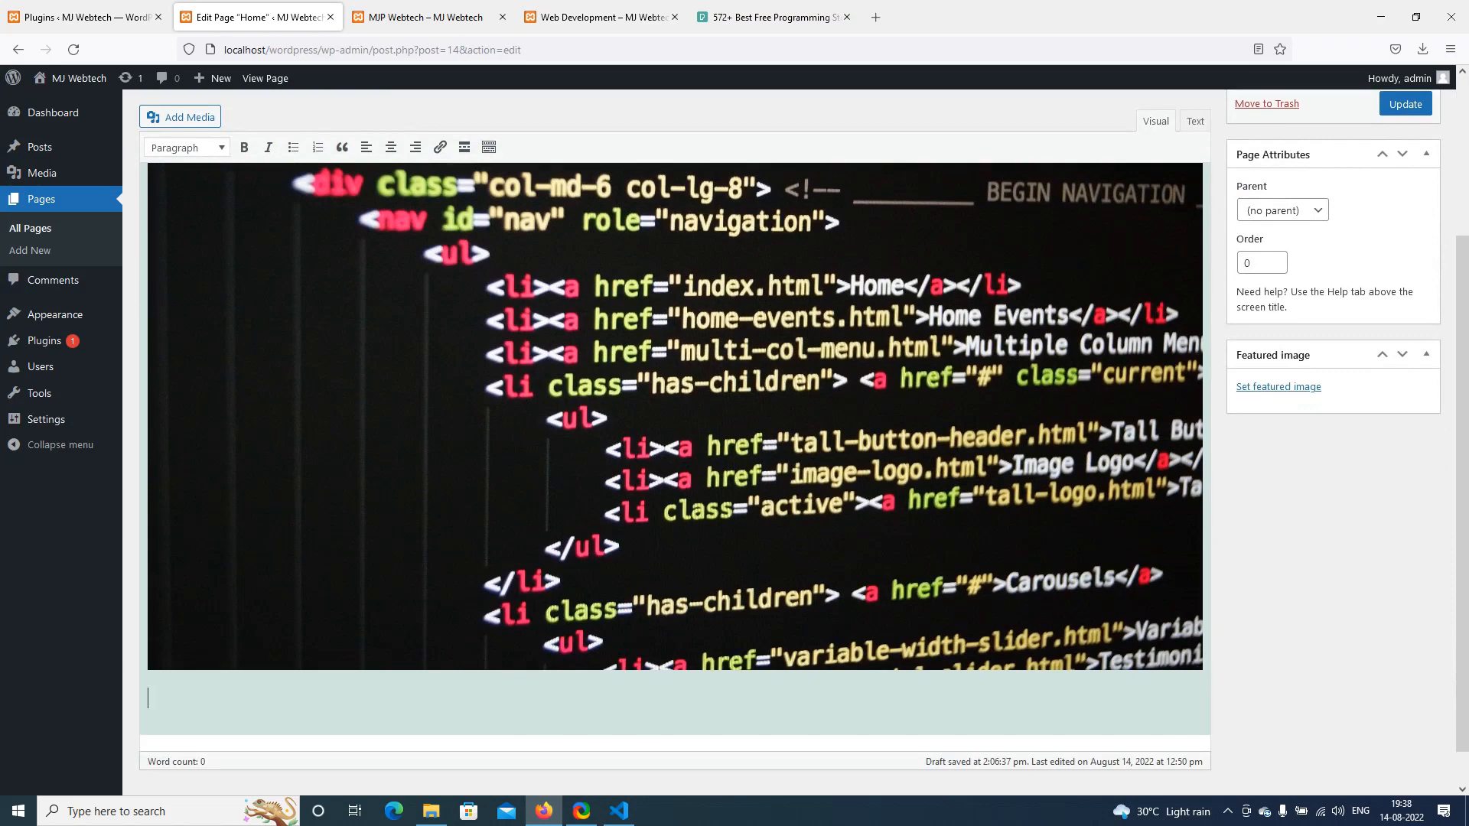
{"action": "key", "text": "ctrl+v"}
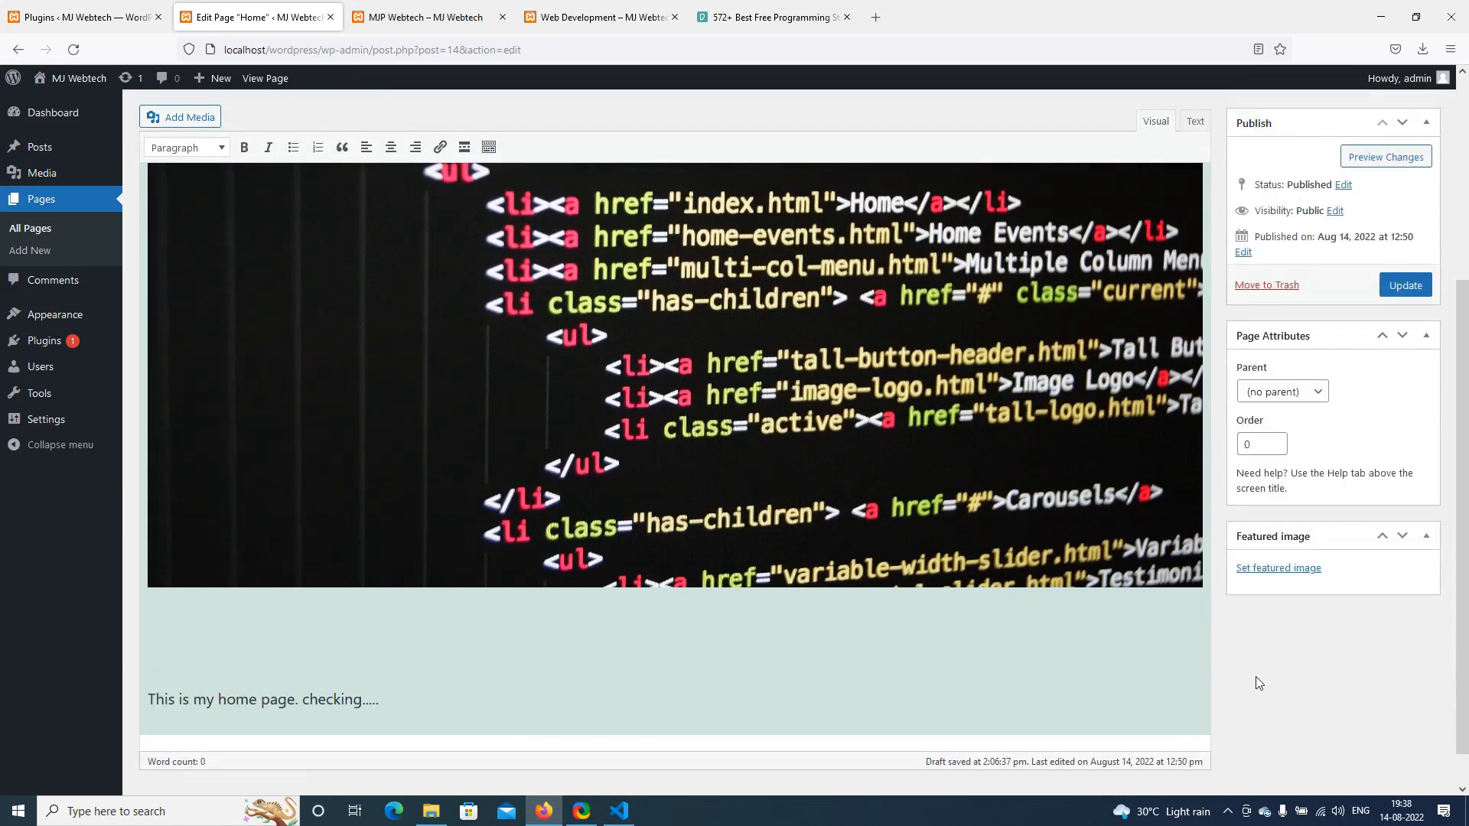
{"action": "left_click", "coordinate": [1405, 285]}
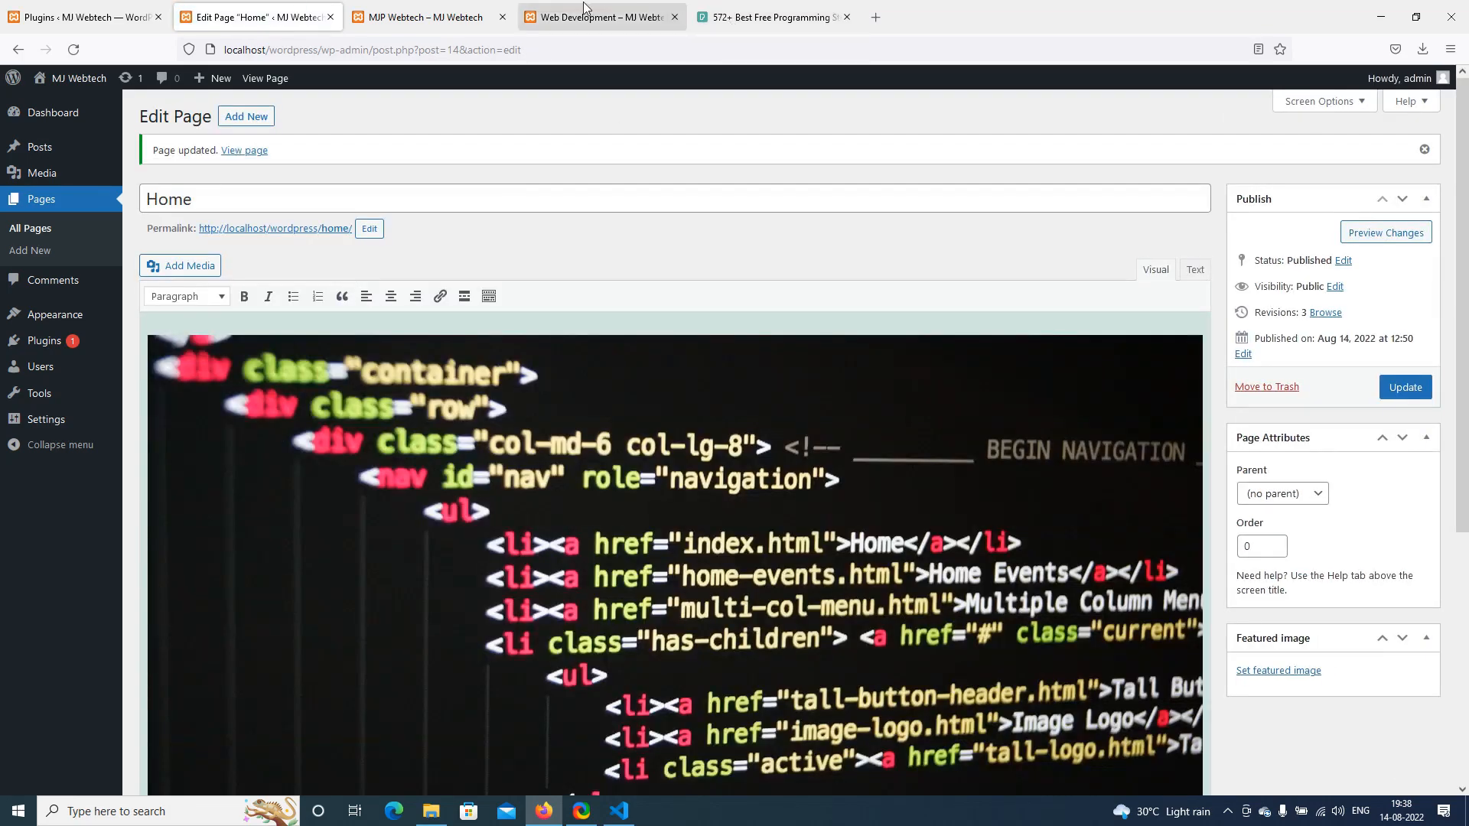
Open the site's public Home page, examine how the image and text are laid out, and return to the page editor
{"action": "left_click", "coordinate": [577, 9]}
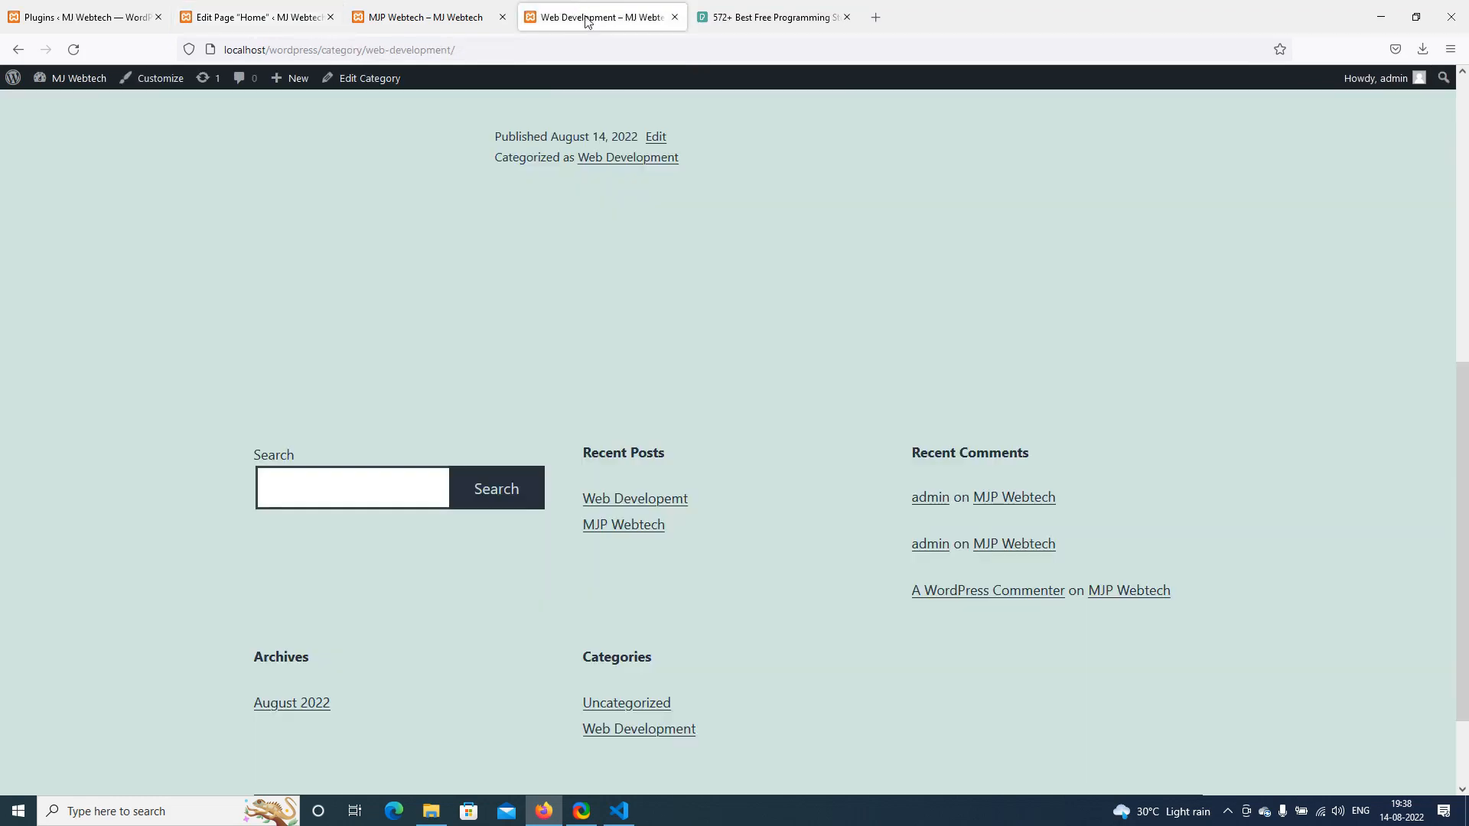
{"action": "scroll", "coordinate": [452, 329], "scroll_direction": "up", "scroll_amount": 10}
{"action": "left_click", "coordinate": [962, 170]}
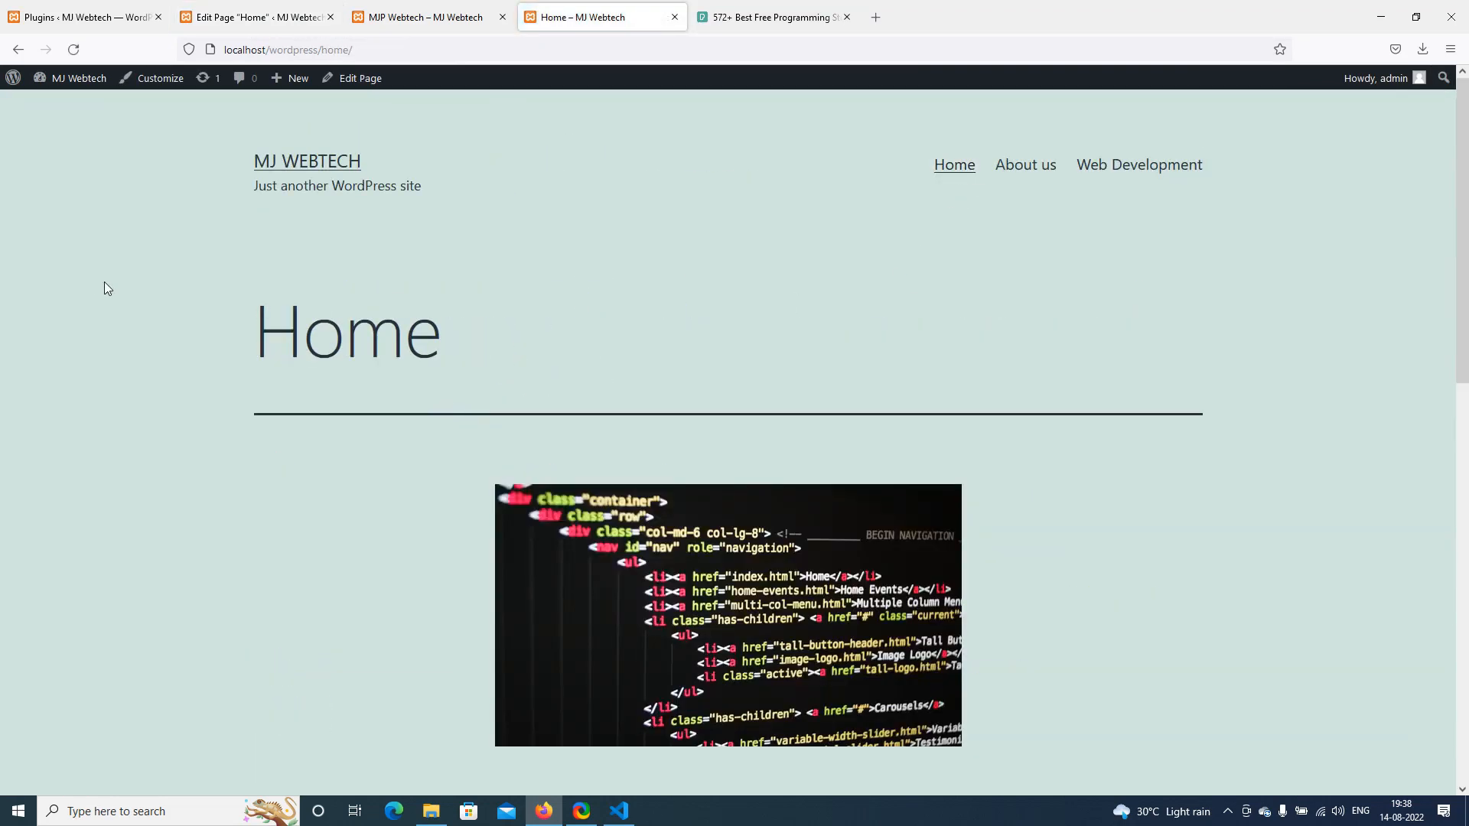
{"action": "scroll", "coordinate": [105, 288], "scroll_direction": "down", "scroll_amount": 2}
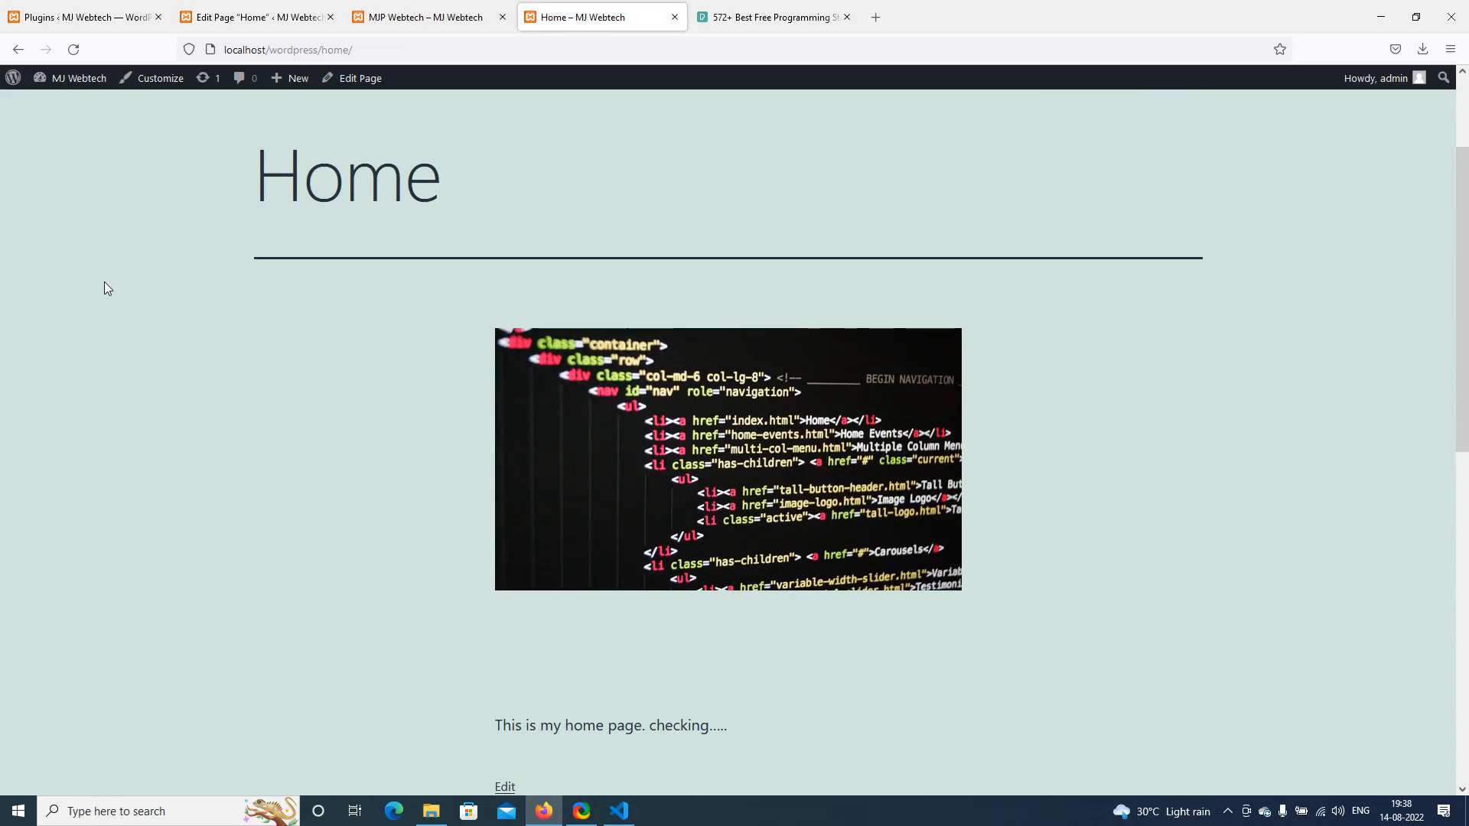
{"action": "scroll", "coordinate": [105, 288], "scroll_direction": "down", "scroll_amount": 2}
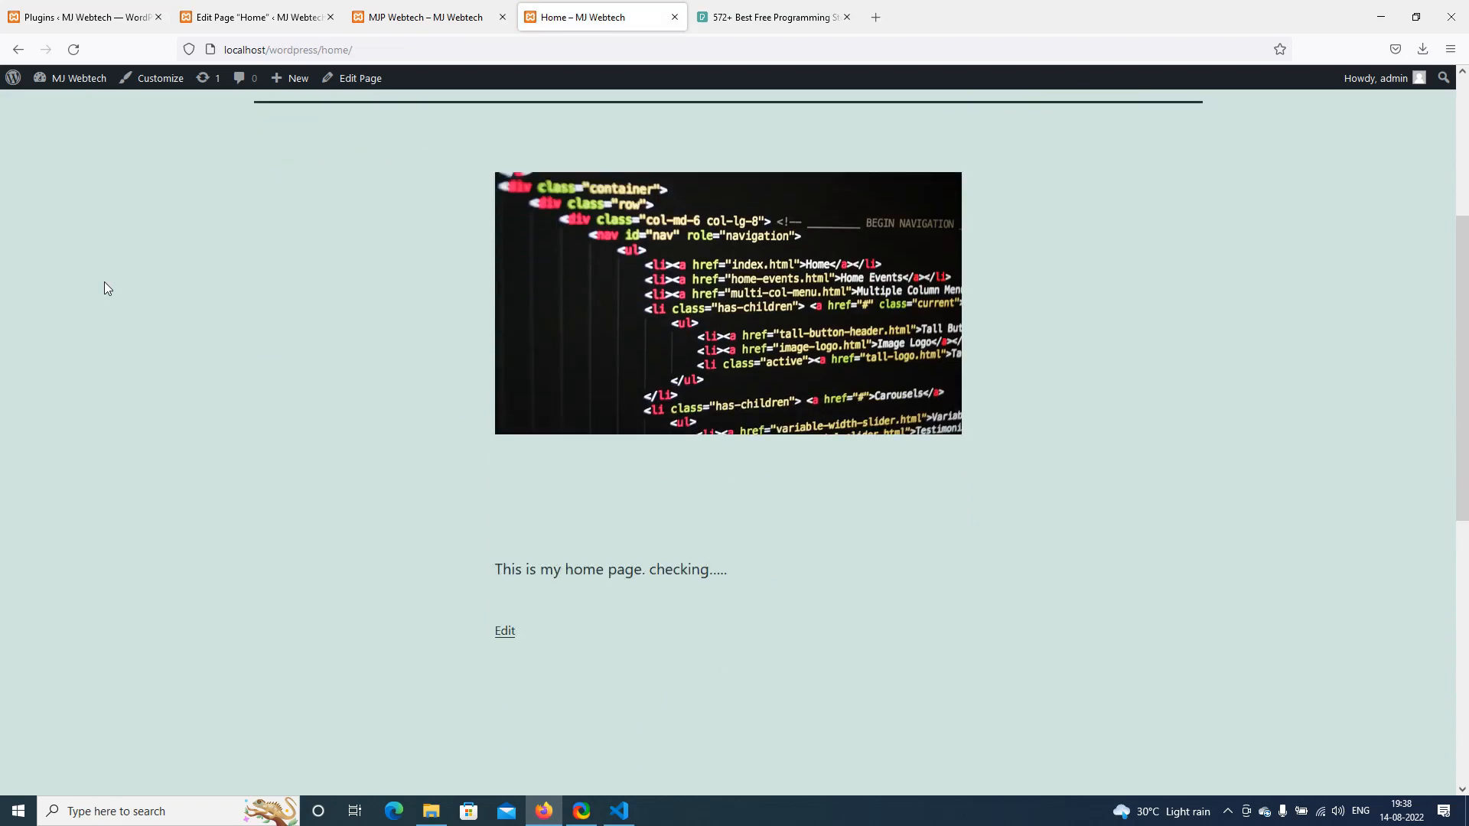
{"action": "scroll", "coordinate": [105, 288], "scroll_direction": "up", "scroll_amount": 4}
{"action": "scroll", "coordinate": [105, 288], "scroll_direction": "down", "scroll_amount": 3}
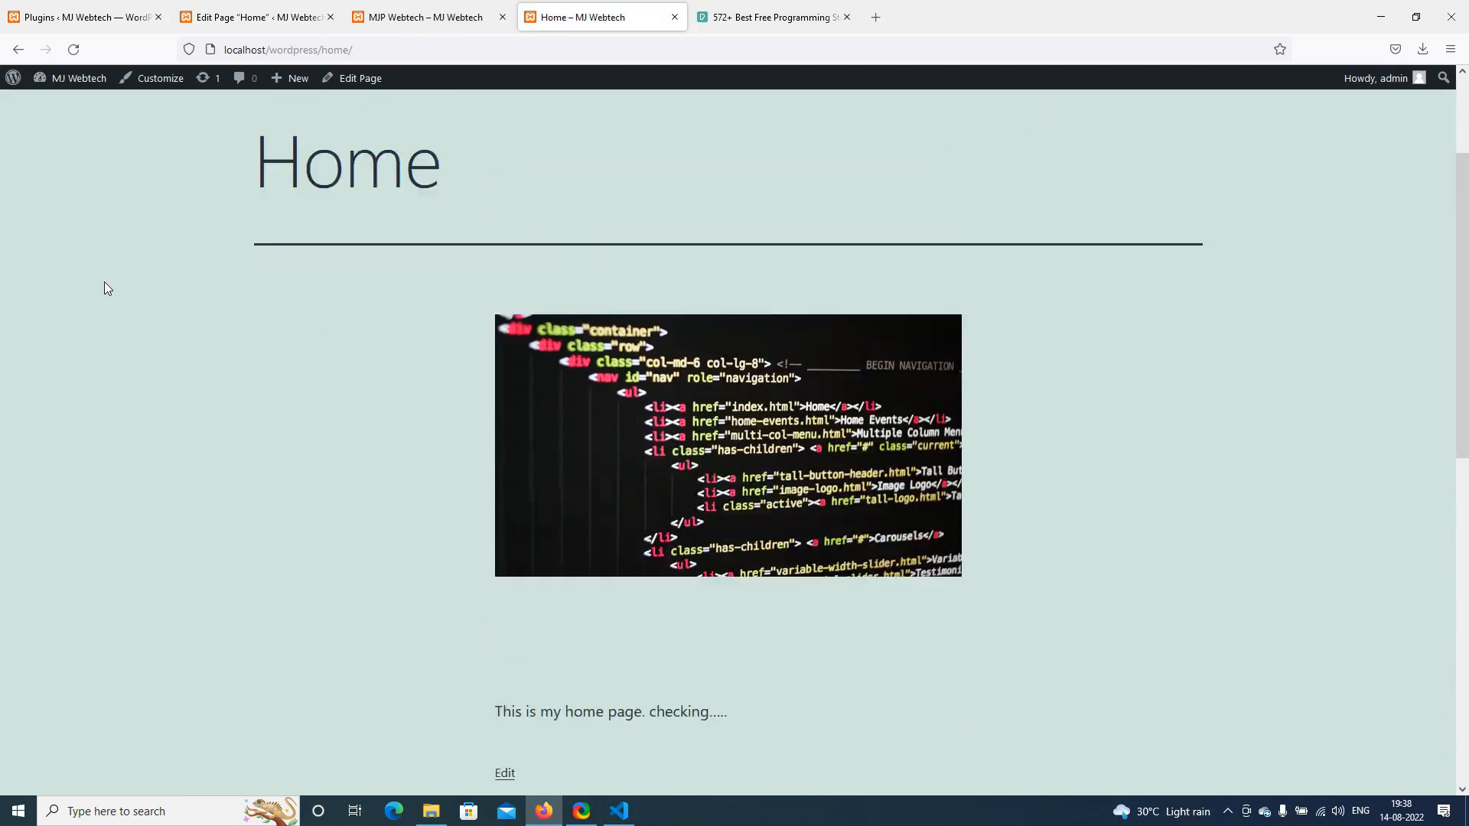
{"action": "left_click", "coordinate": [288, 6]}
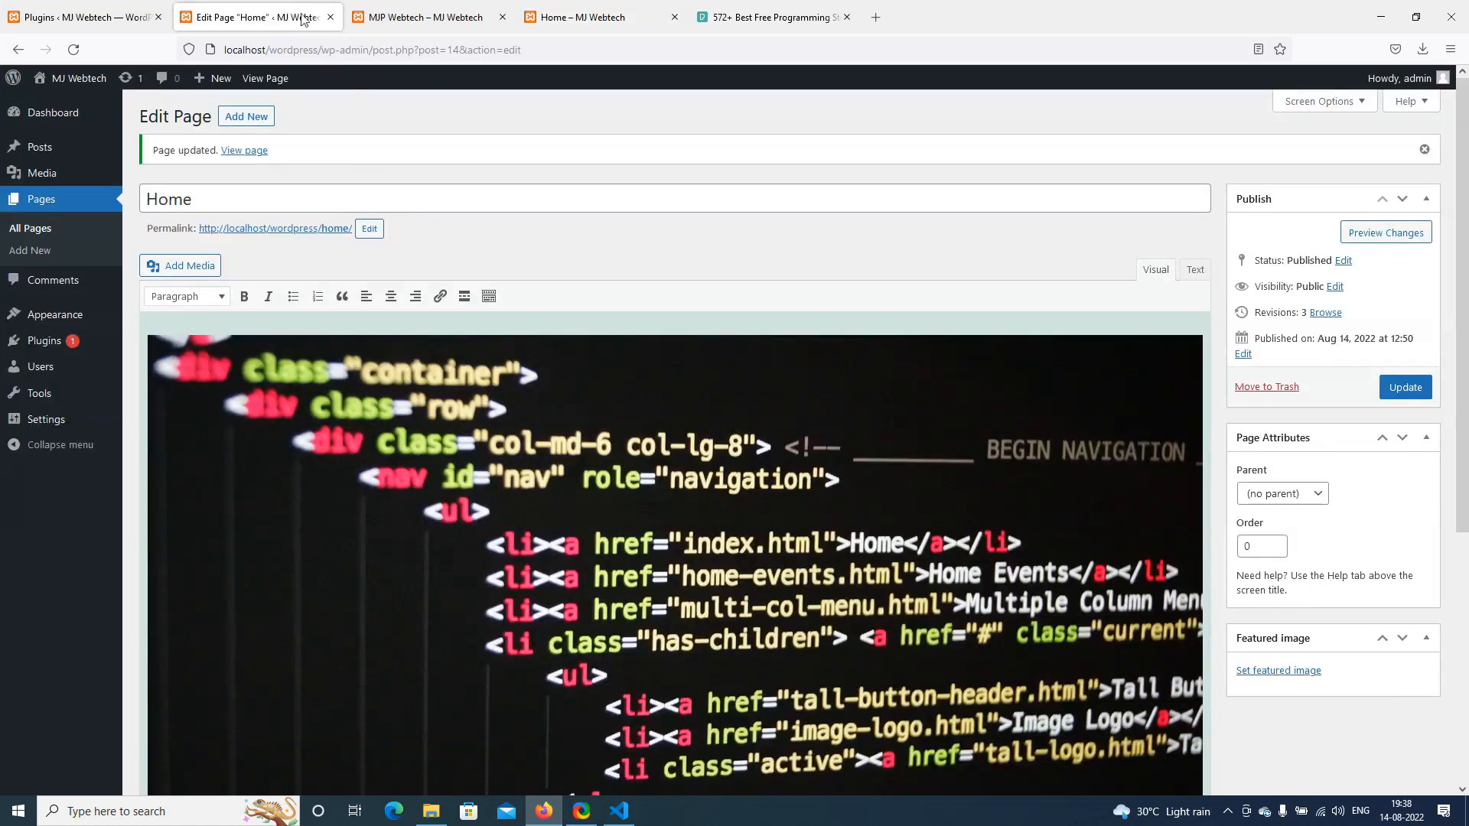
Install and activate the Classic Widgets plugin from the Add Plugins page
{"action": "scroll", "coordinate": [384, 540], "scroll_direction": "down", "scroll_amount": 5}
{"action": "scroll", "coordinate": [396, 528], "scroll_direction": "up", "scroll_amount": 5}
{"action": "left_click", "coordinate": [129, 9]}
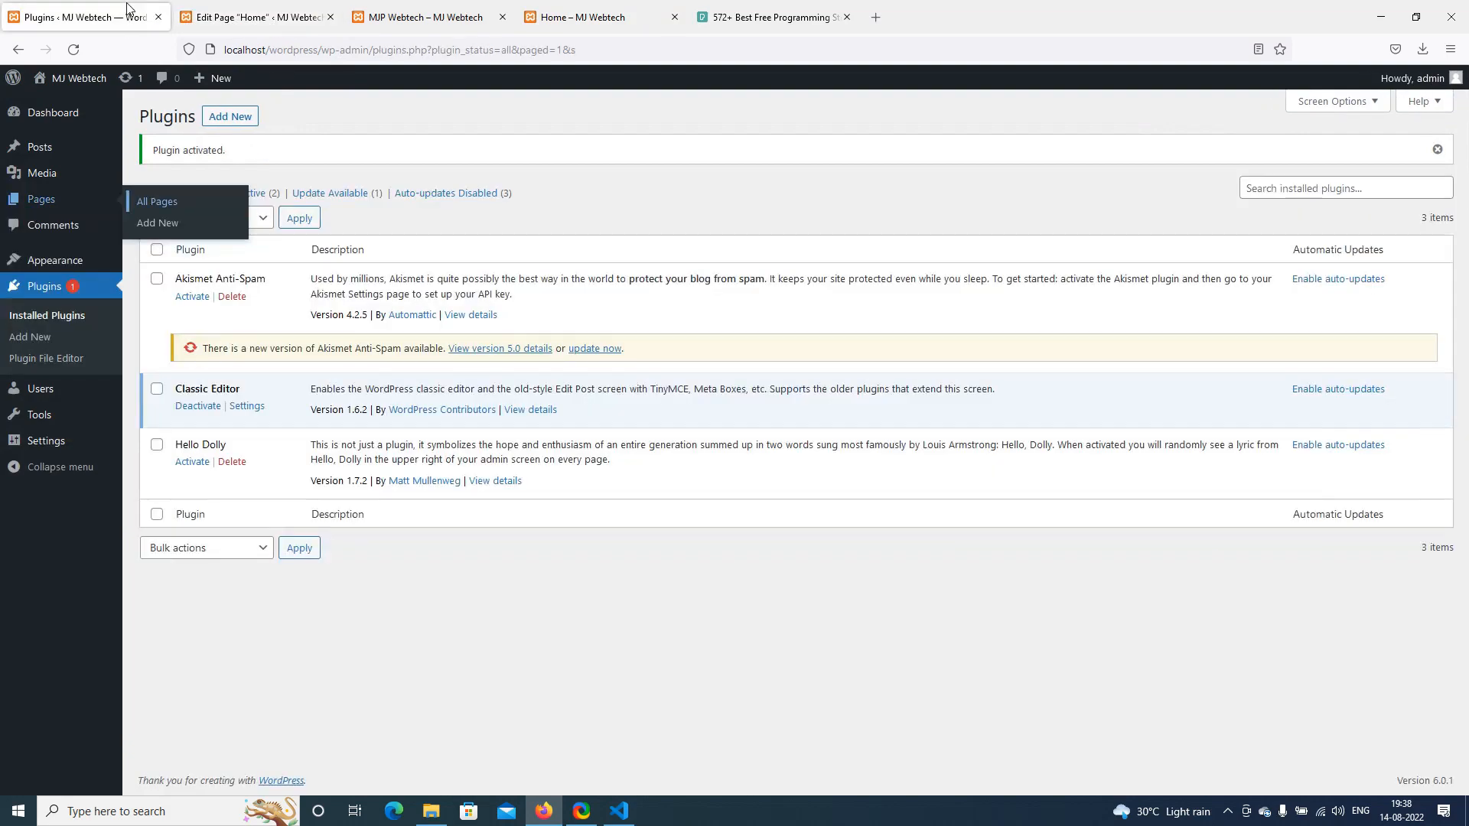
{"action": "left_click", "coordinate": [230, 117]}
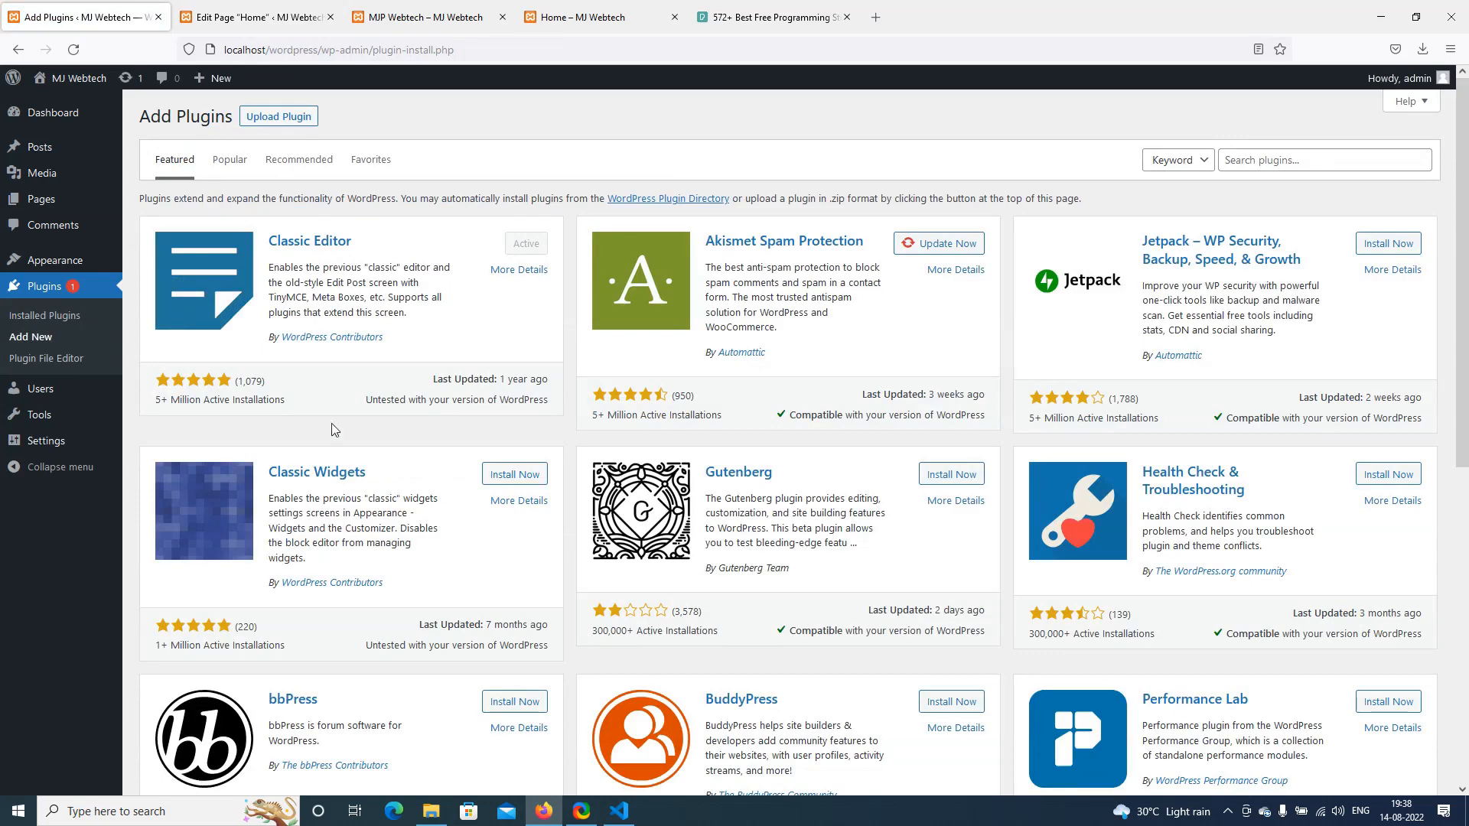
{"action": "scroll", "coordinate": [332, 429], "scroll_direction": "down", "scroll_amount": 1}
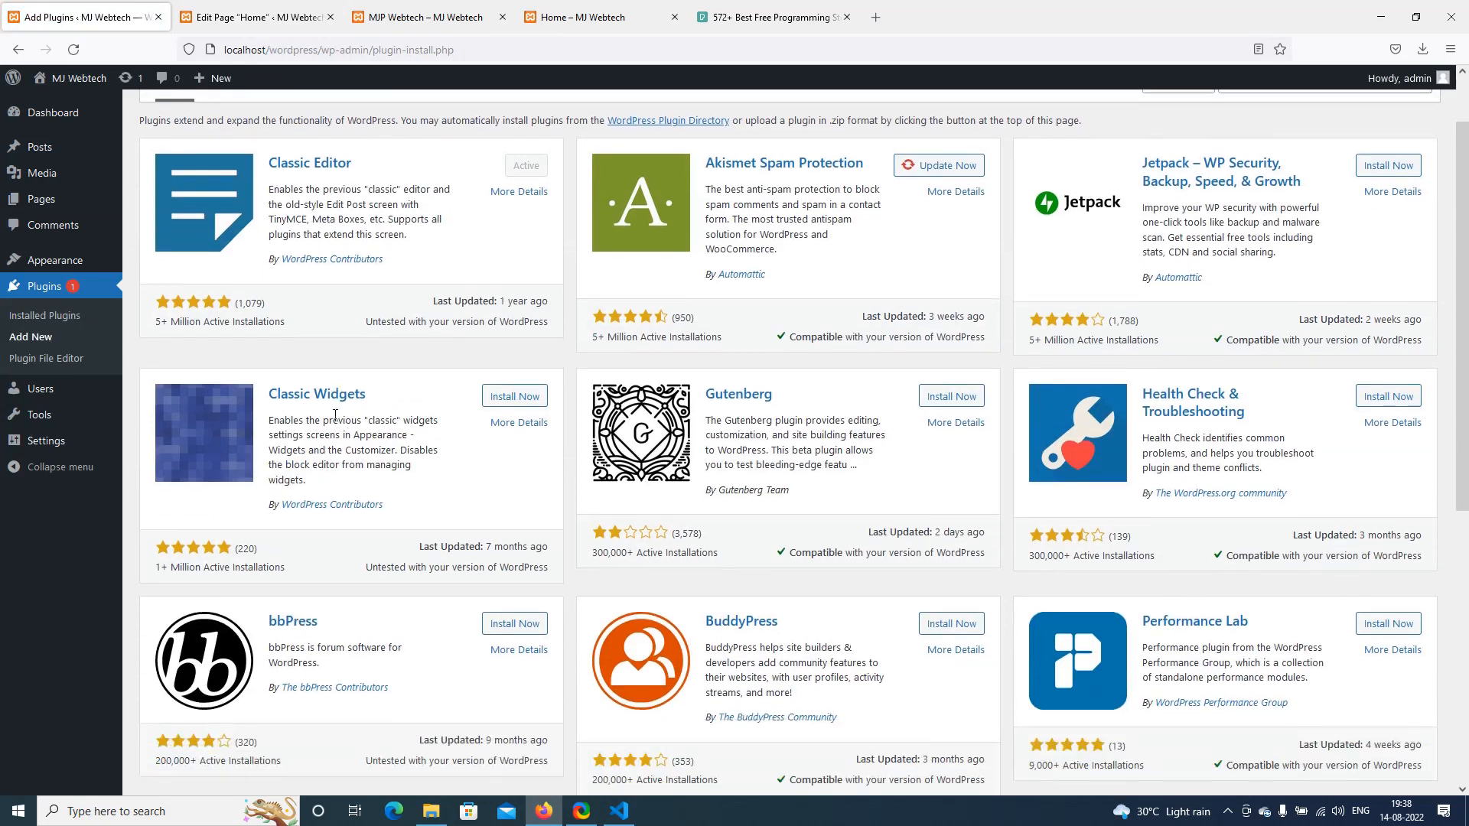
{"action": "left_click", "coordinate": [530, 405]}
{"action": "left_click", "coordinate": [527, 403]}
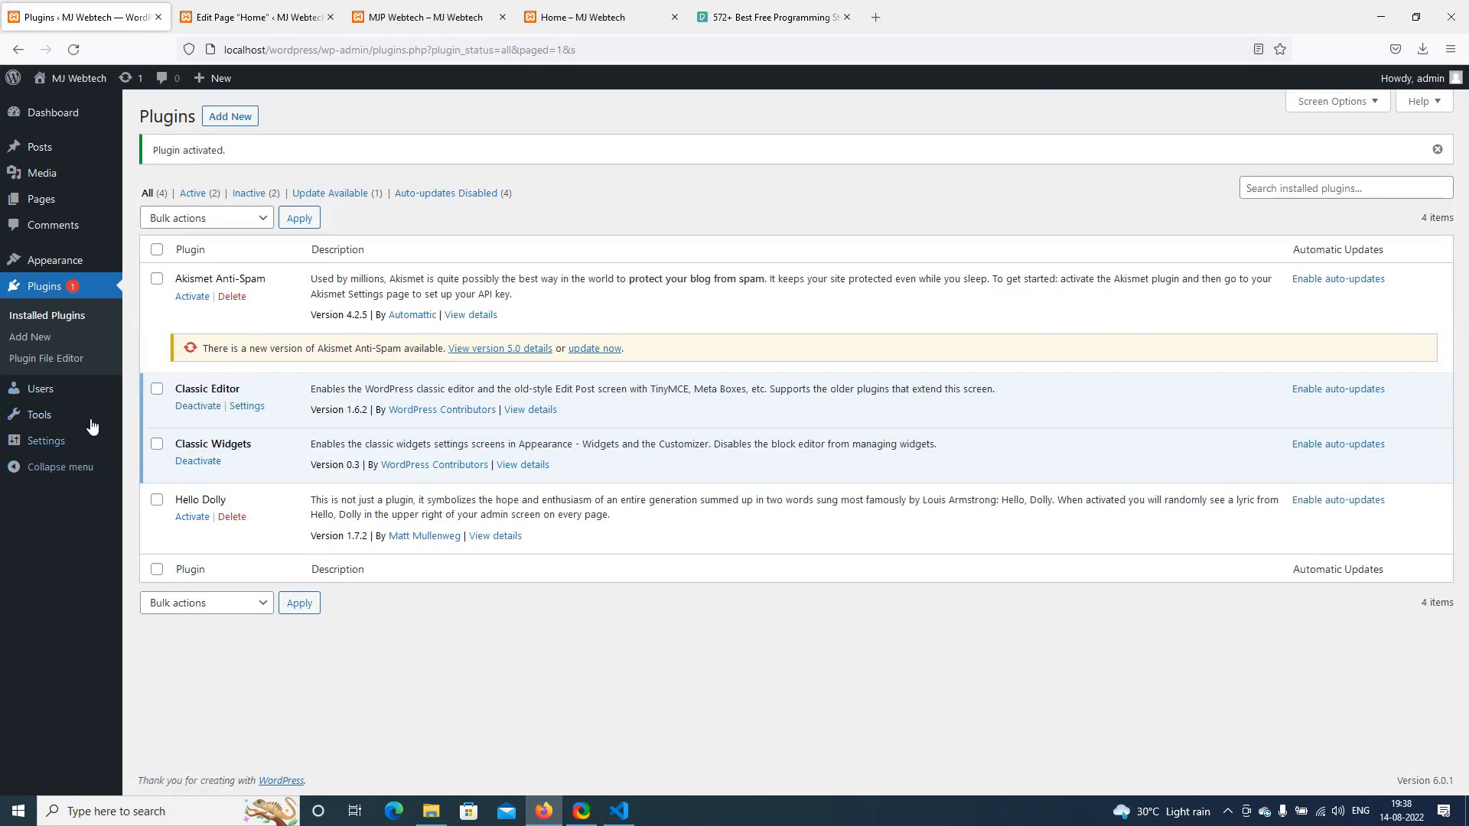
Open the Widgets screen of the site's appearance settings in a new browser tab
{"action": "mouse_move", "coordinate": [73, 264]}
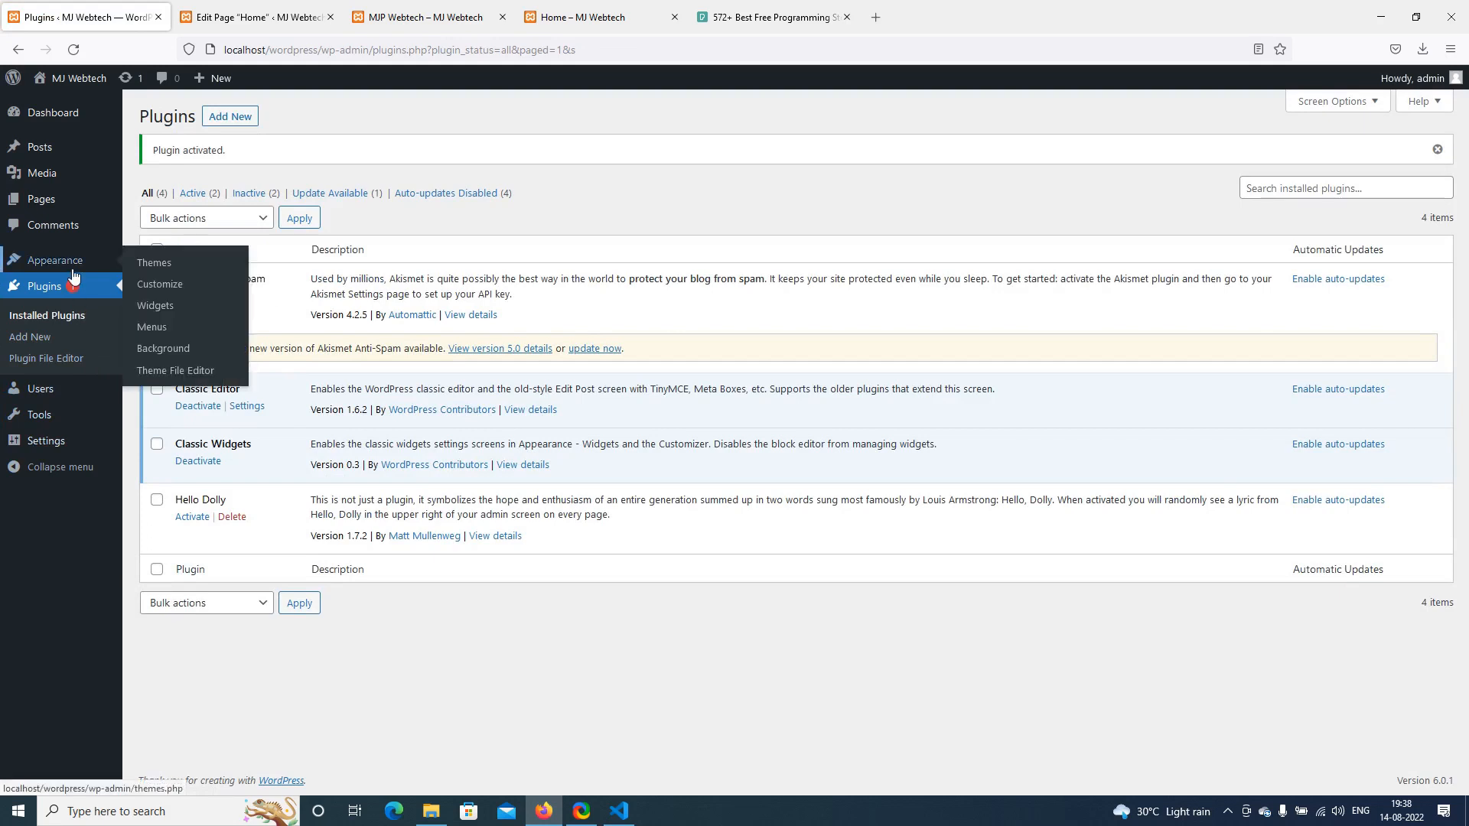
{"action": "right_click", "coordinate": [156, 316]}
{"action": "left_click", "coordinate": [192, 322]}
{"action": "left_click", "coordinate": [256, 16]}
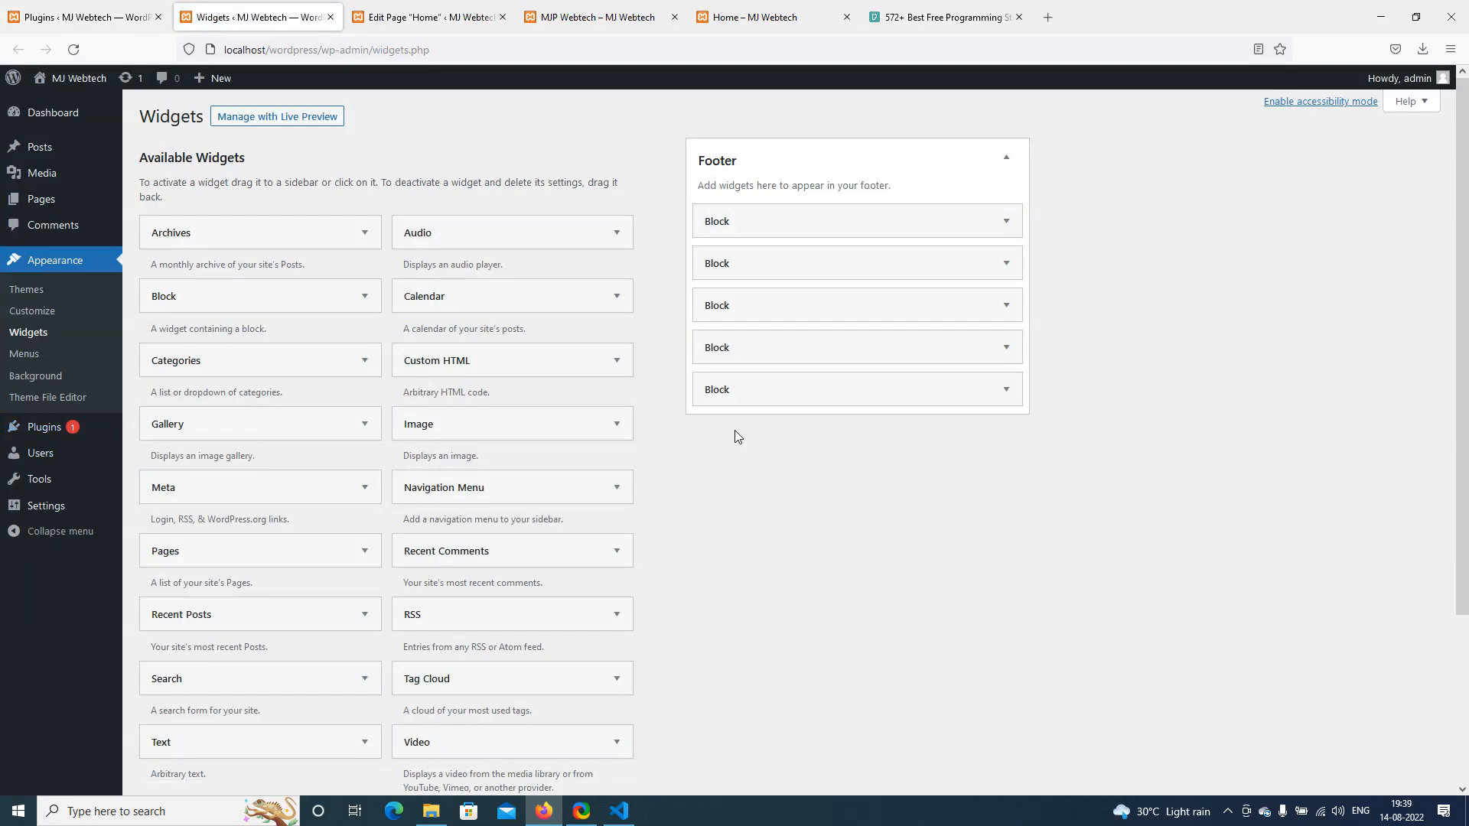
Examine the contents of the Footer's block widgets and look through the available and inactive widgets
{"action": "left_click", "coordinate": [1006, 223]}
{"action": "left_click", "coordinate": [1007, 223]}
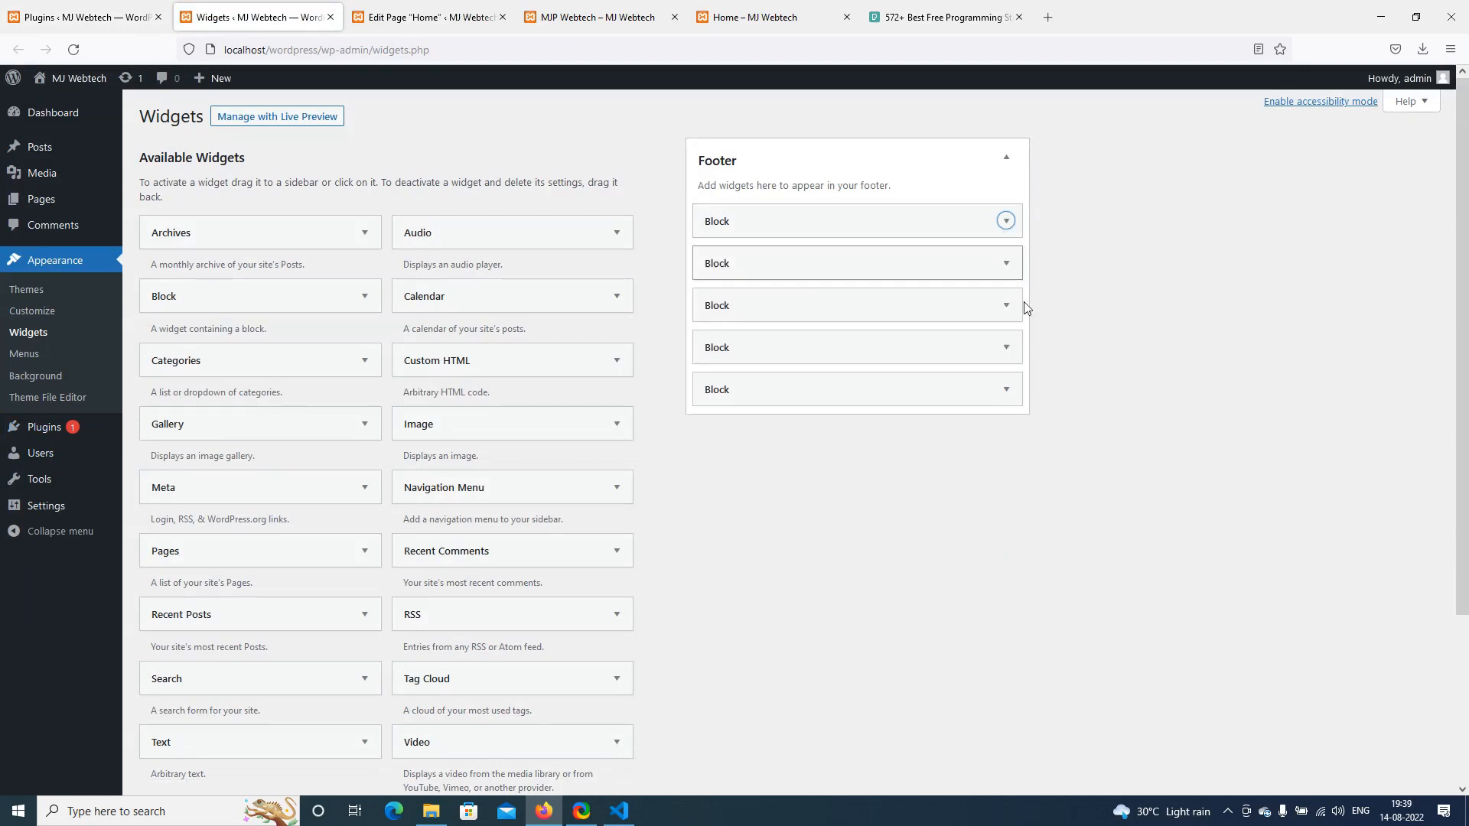
{"action": "left_click", "coordinate": [1006, 264]}
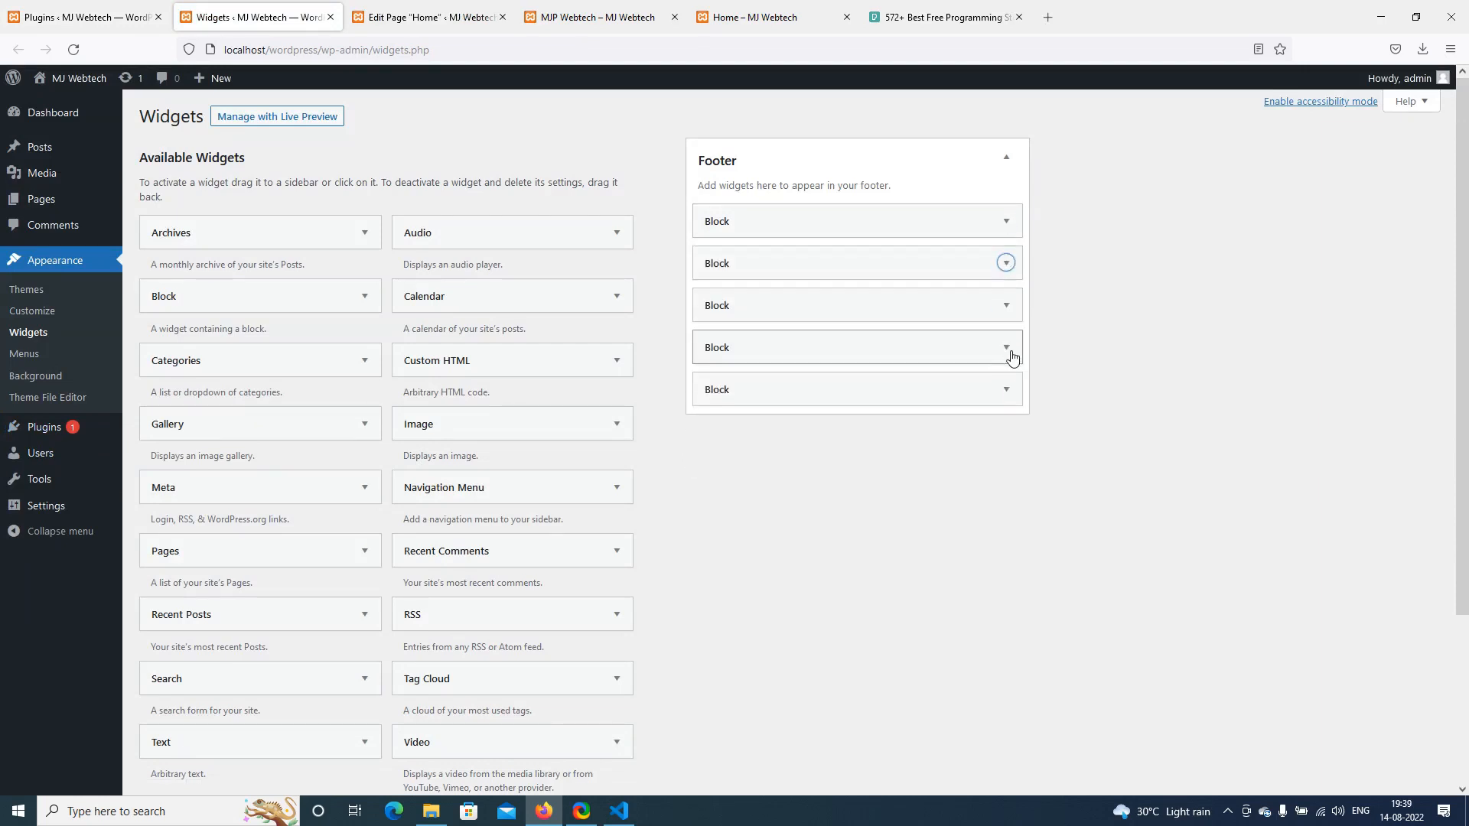
{"action": "left_click", "coordinate": [1006, 350]}
{"action": "left_click", "coordinate": [1007, 350]}
{"action": "left_click", "coordinate": [1012, 398]}
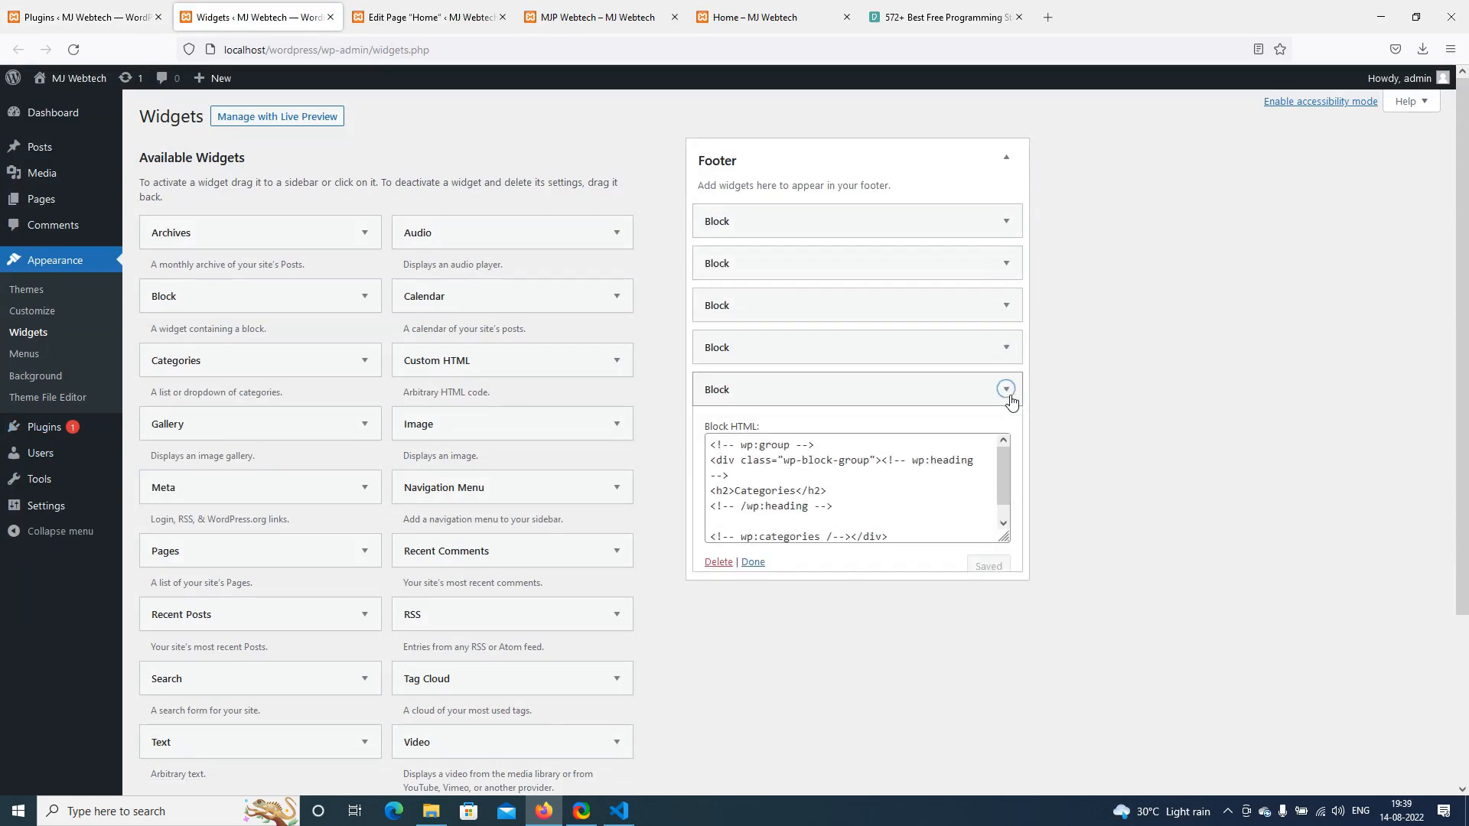
{"action": "left_click", "coordinate": [1008, 398]}
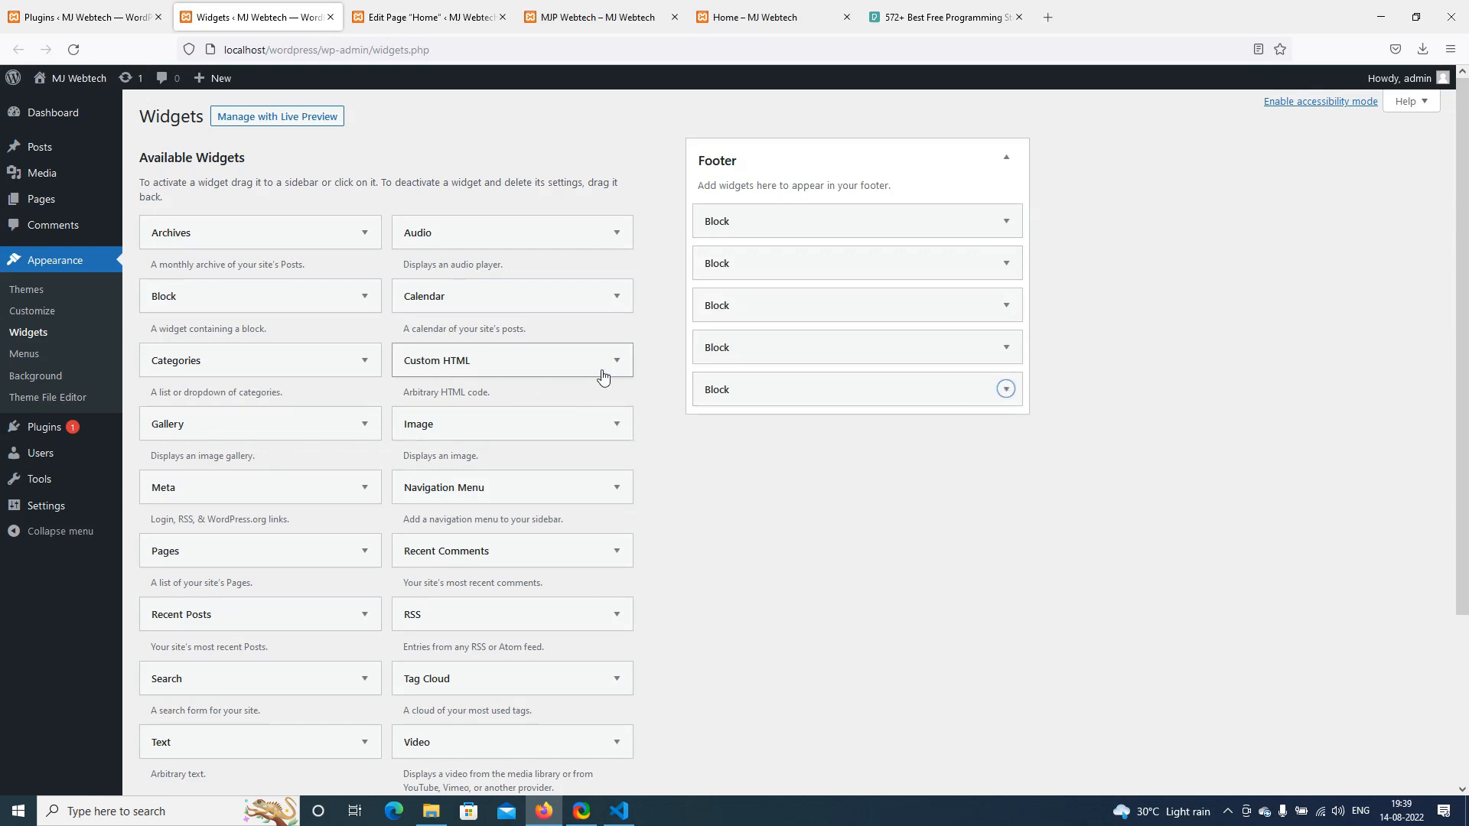
{"action": "scroll", "coordinate": [599, 400], "scroll_direction": "down", "scroll_amount": 2}
{"action": "scroll", "coordinate": [600, 398], "scroll_direction": "down", "scroll_amount": 2}
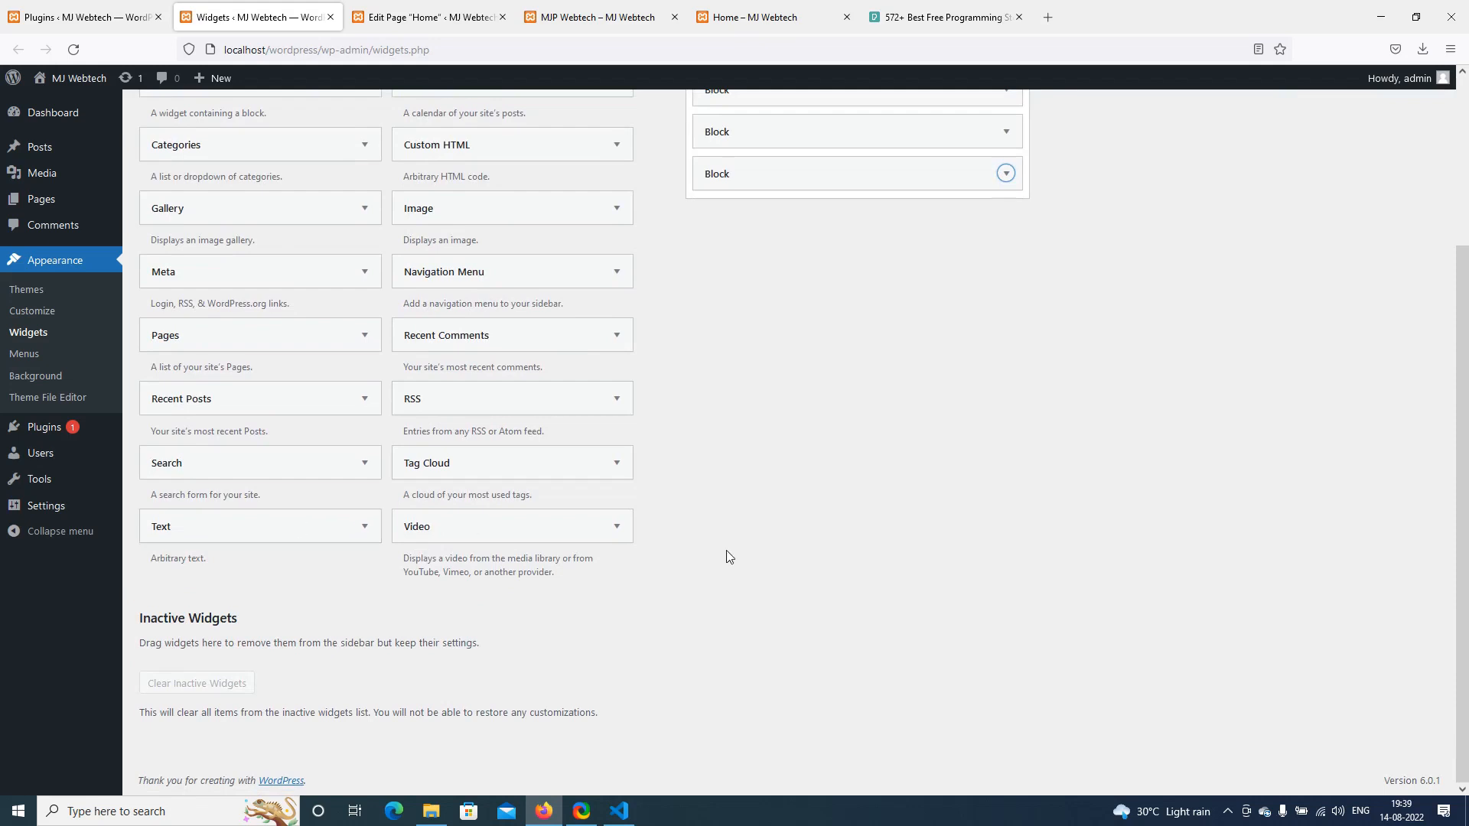
Add a Text widget to the Footer area above the existing block widgets
{"action": "scroll", "coordinate": [723, 573], "scroll_direction": "up", "scroll_amount": 3}
{"action": "left_click_drag", "start_coordinate": [293, 692], "coordinate": [850, 210]}
{"action": "scroll", "coordinate": [820, 475], "scroll_direction": "up", "scroll_amount": 1}
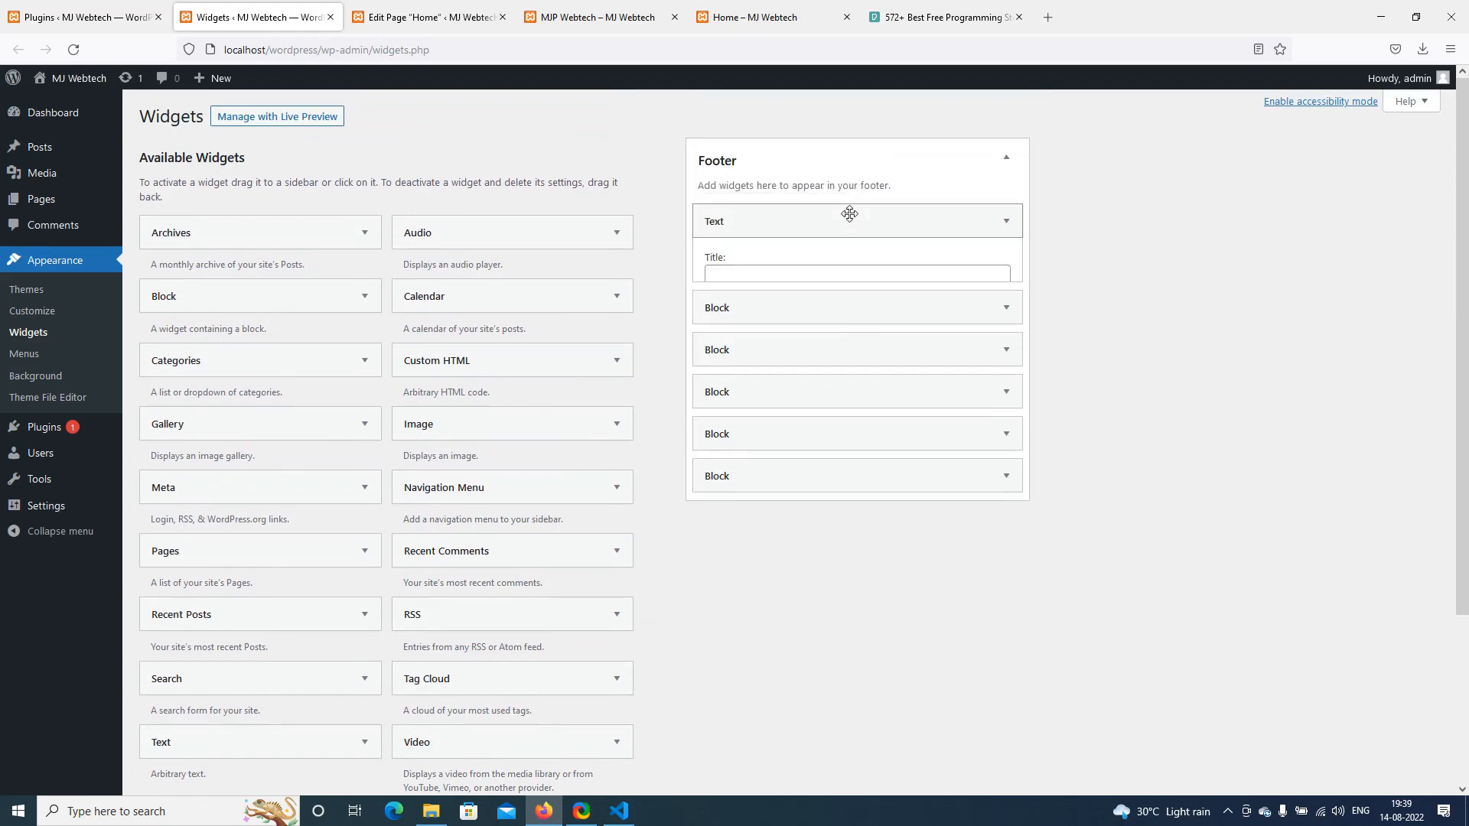
Title the Footer's Text widget "MJP Web development", enter "Webiste is amazing" as its content, and save it
{"action": "left_click", "coordinate": [788, 279]}
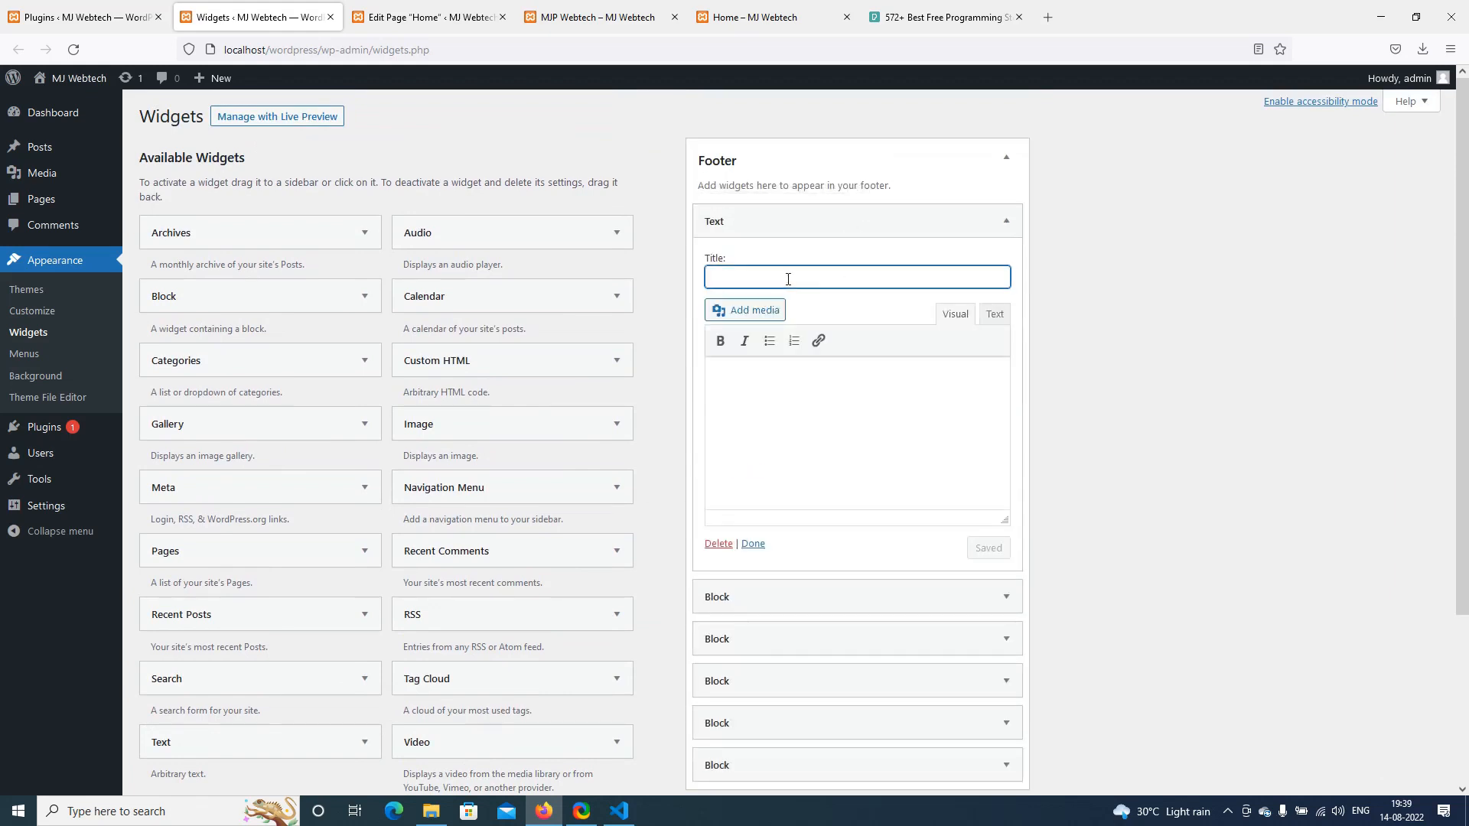
{"action": "type", "text": "MJ"}
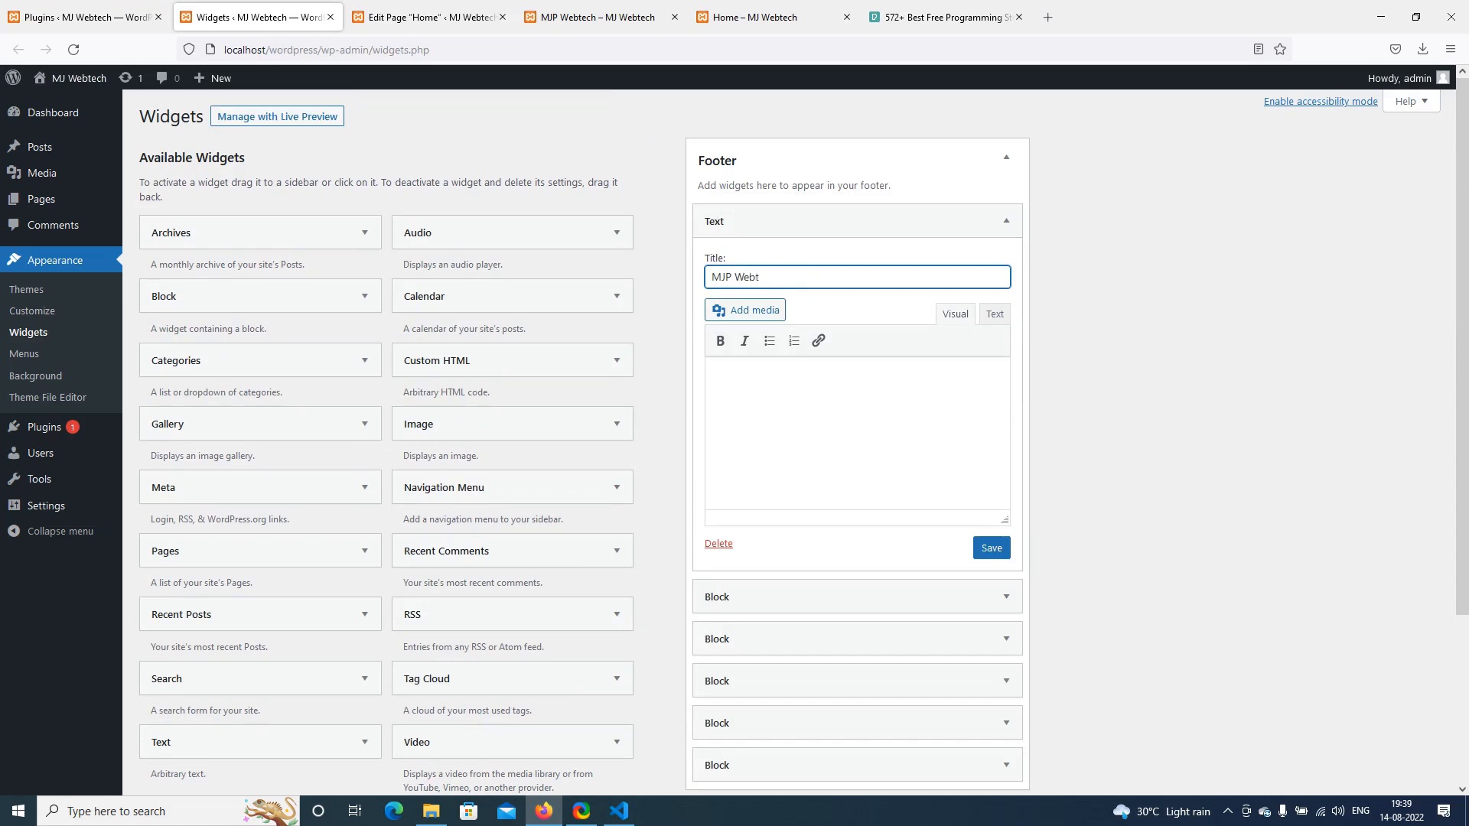
{"action": "type", "text": "P Web developmen"}
{"action": "left_click", "coordinate": [799, 393]}
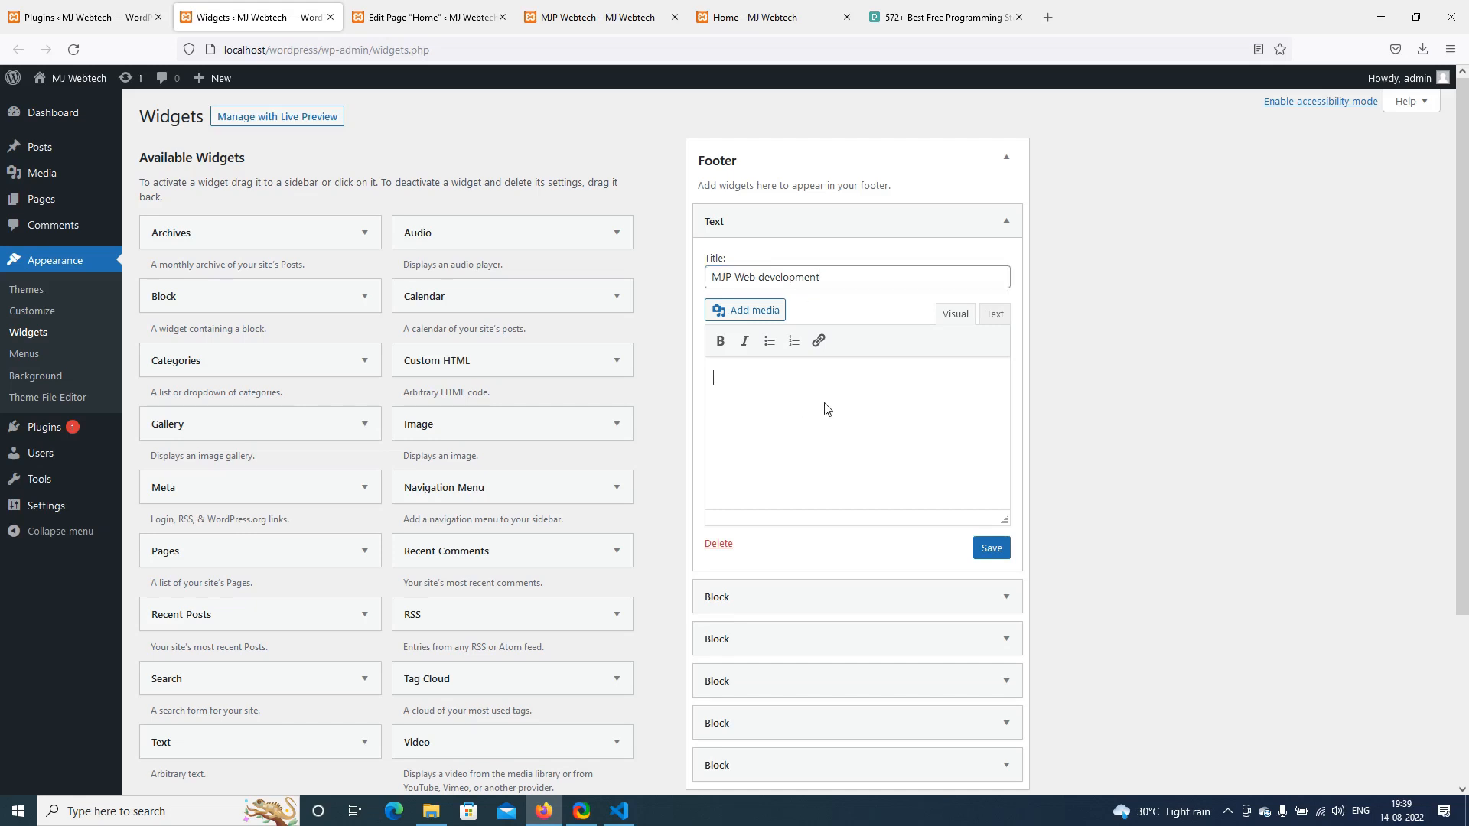
{"action": "type", "text": "Webiste is amazing"}
{"action": "left_click", "coordinate": [993, 547]}
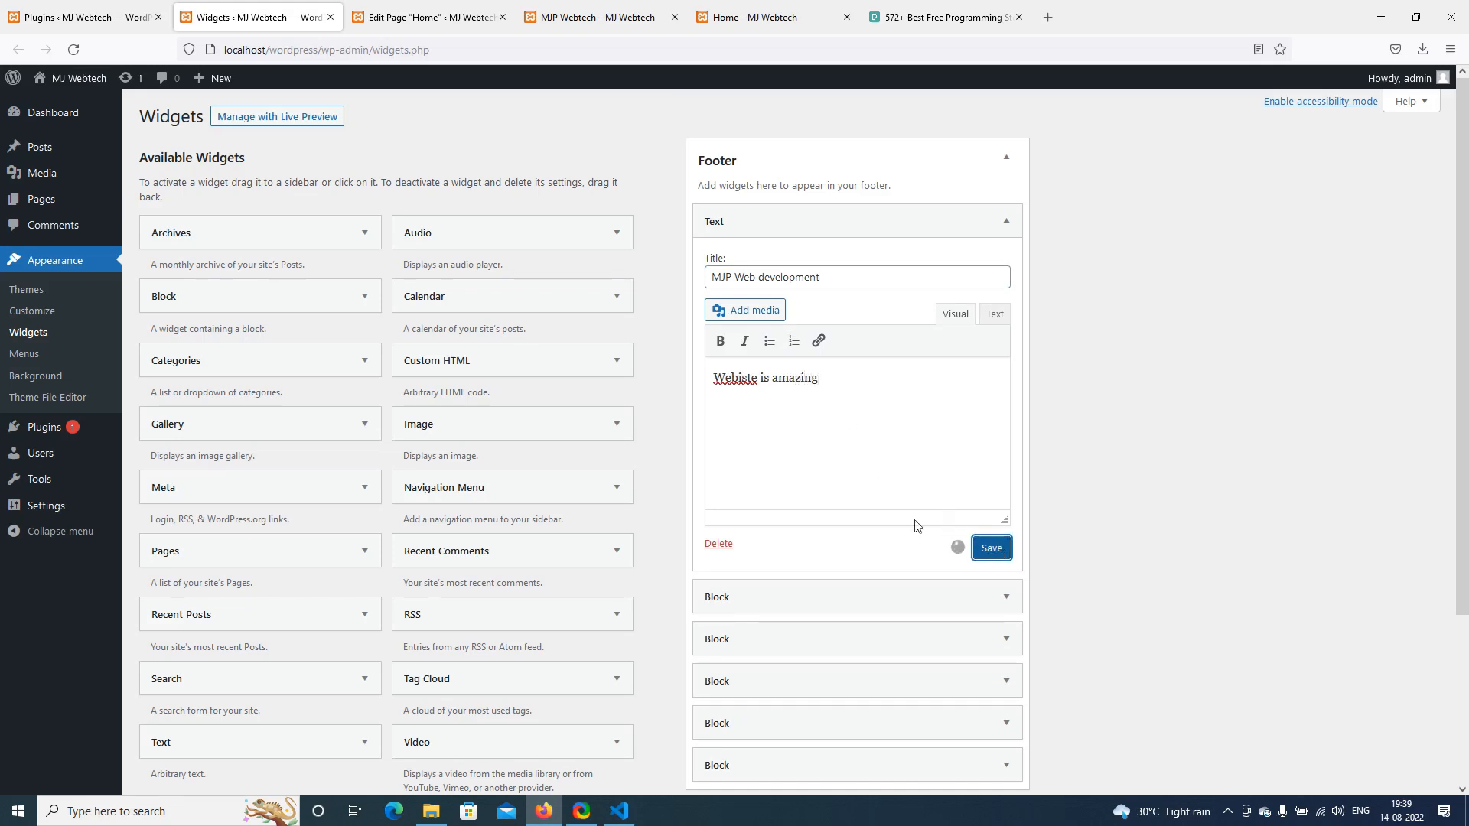
Reload the public Home page at its footer to check the new Text widget
{"action": "left_click", "coordinate": [765, 16]}
{"action": "scroll", "coordinate": [240, 383], "scroll_direction": "down", "scroll_amount": 2}
{"action": "right_click", "coordinate": [132, 335]}
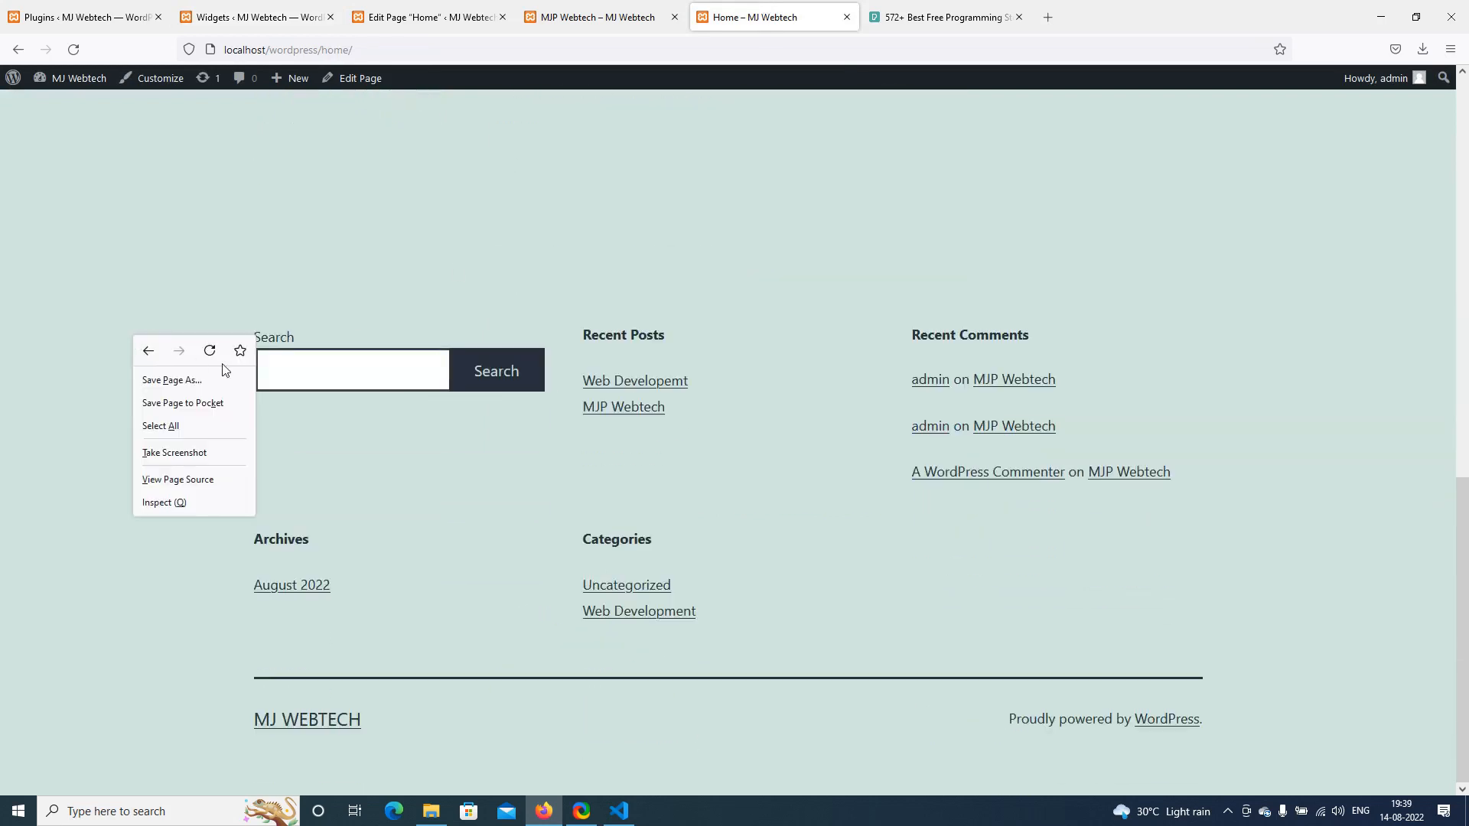
{"action": "left_click", "coordinate": [212, 356]}
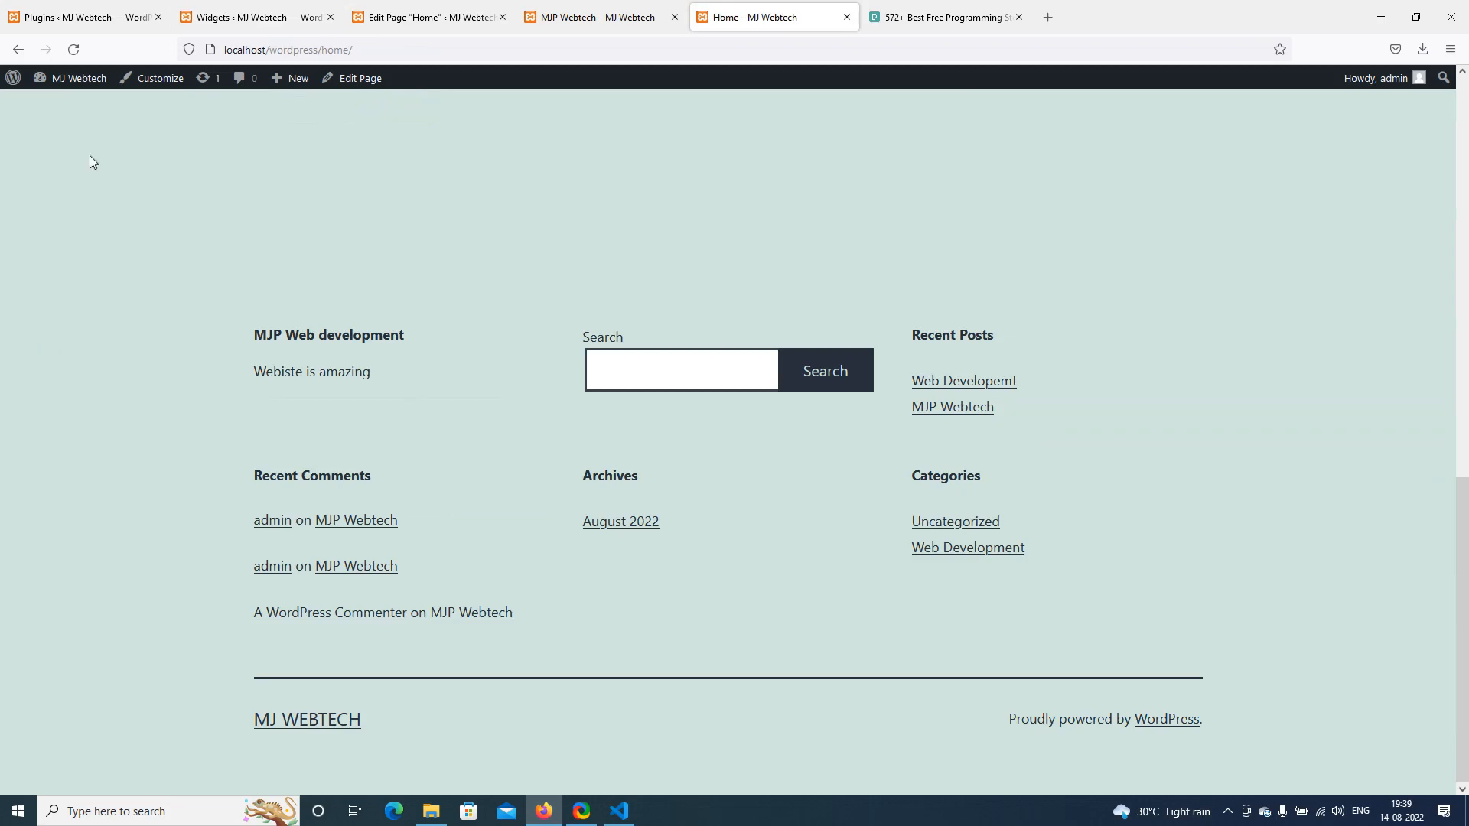
Compare the Text widget's title and content with the published footer, and examine the footer's Recent Comments and Archives sections
{"action": "left_click", "coordinate": [72, 11]}
{"action": "left_click", "coordinate": [273, 6]}
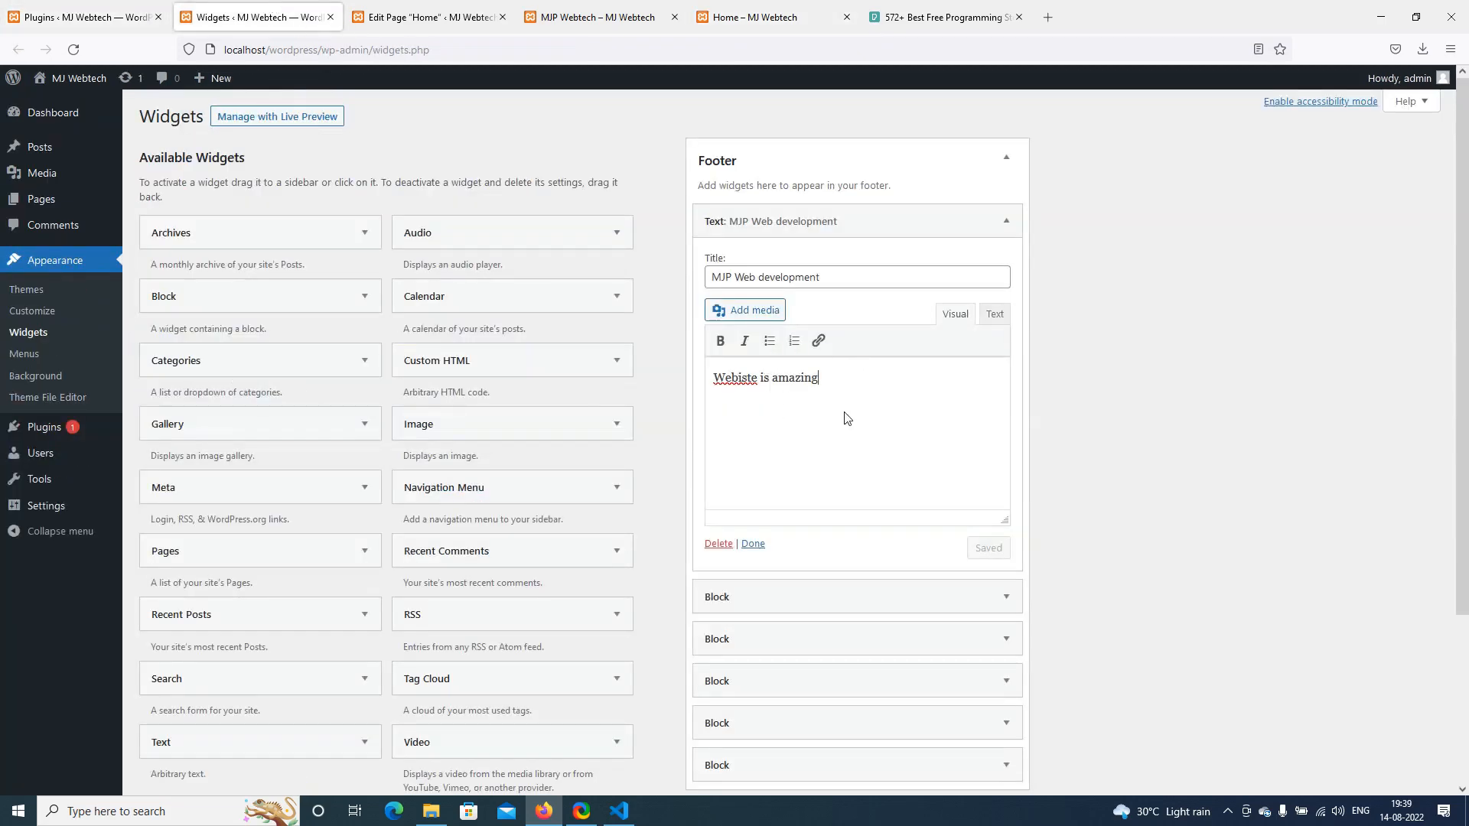
{"action": "left_click_drag", "start_coordinate": [828, 284], "coordinate": [715, 277]}
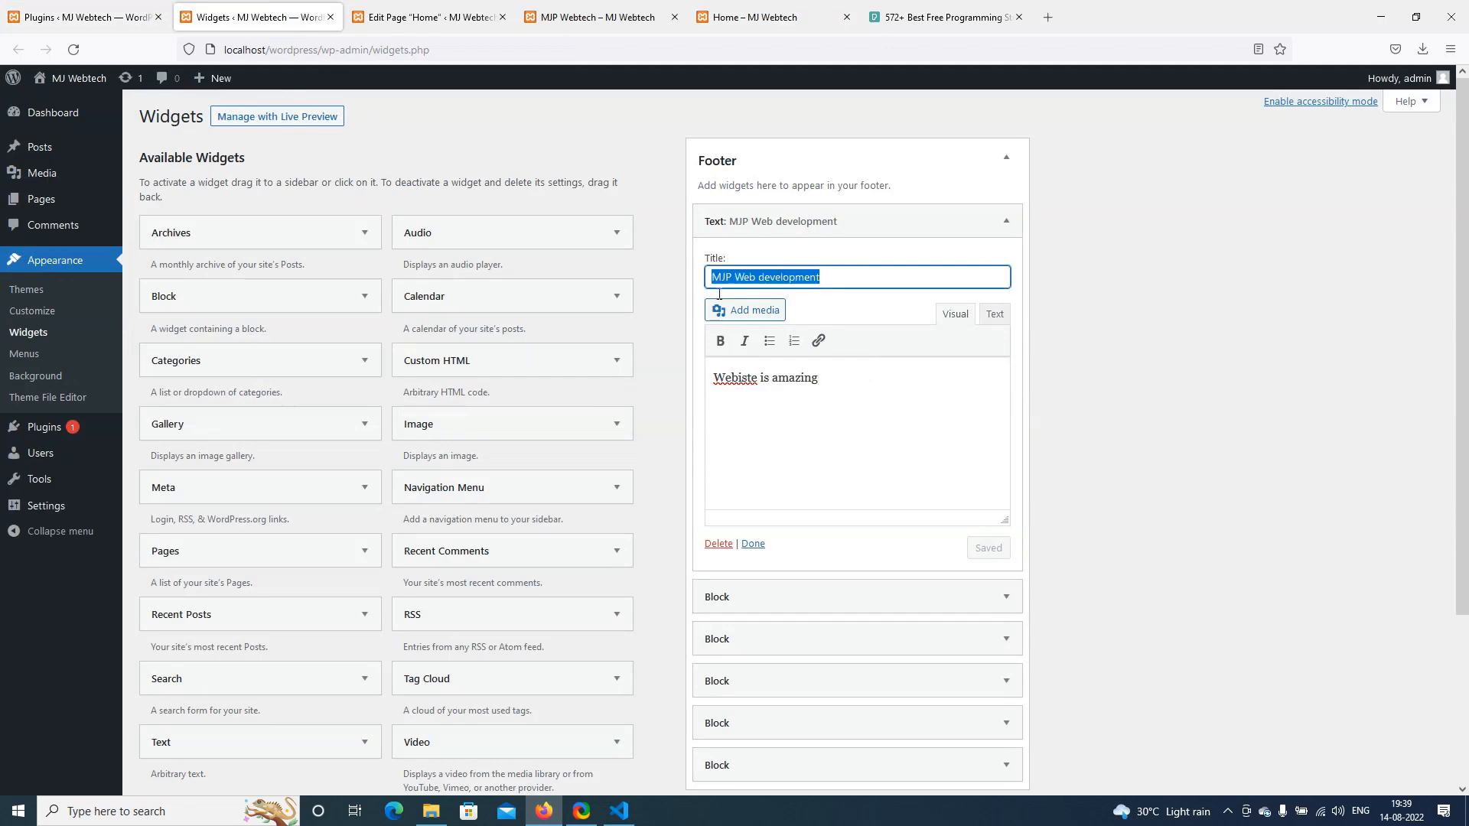
{"action": "left_click_drag", "start_coordinate": [848, 381], "coordinate": [712, 378]}
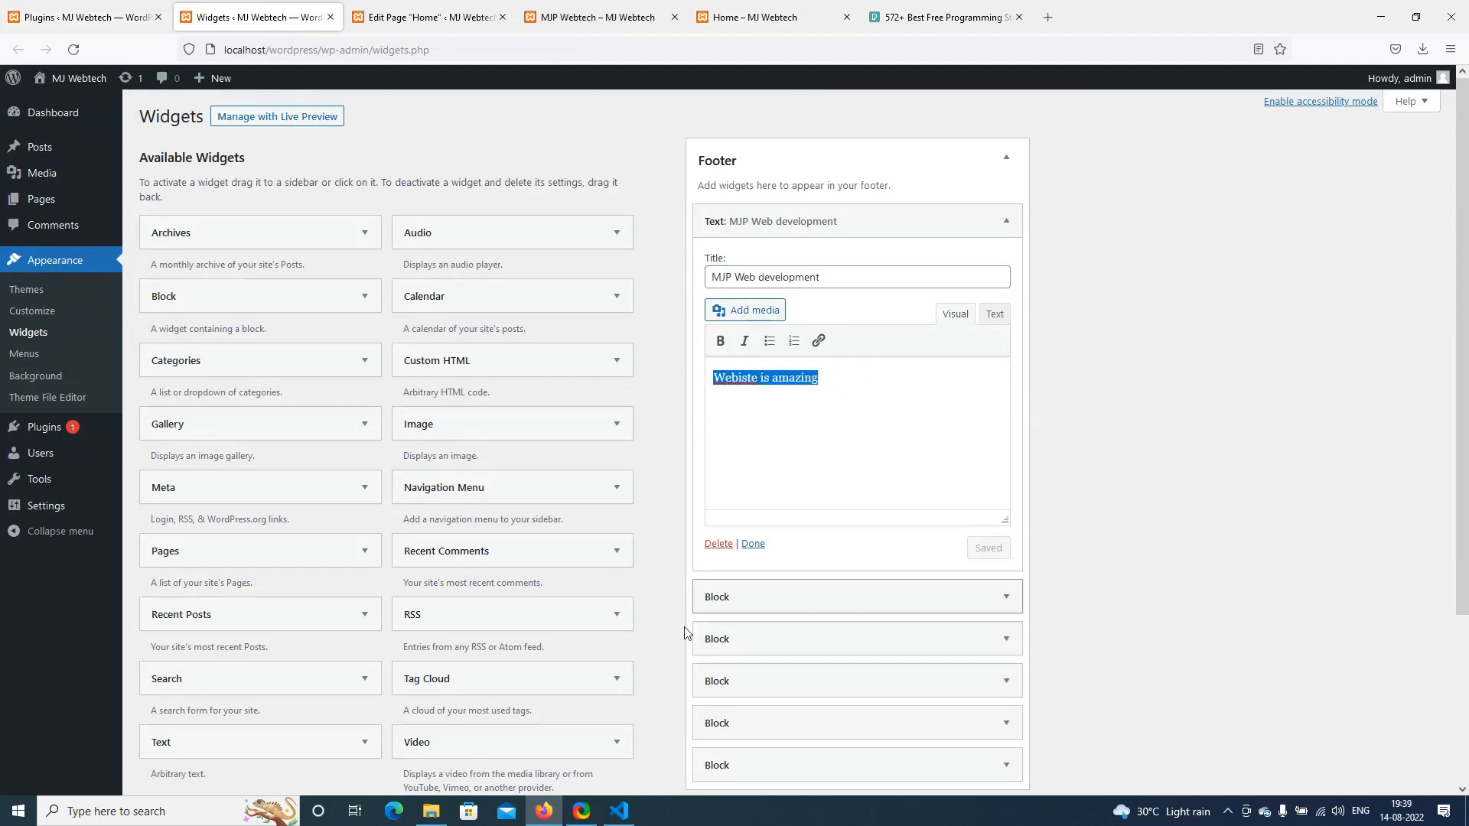
{"action": "left_click", "coordinate": [755, 10]}
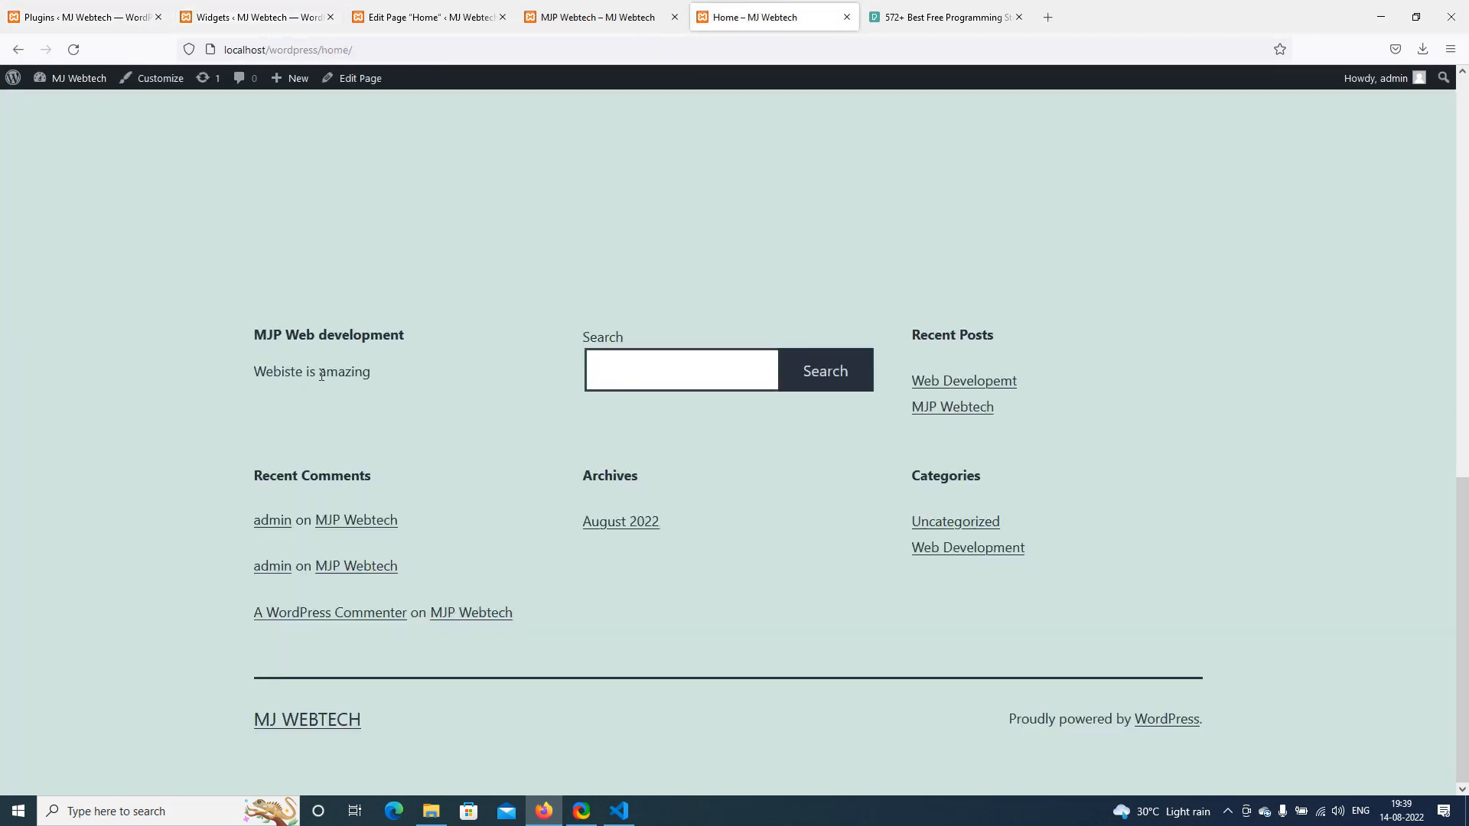
{"action": "left_click", "coordinate": [83, 17]}
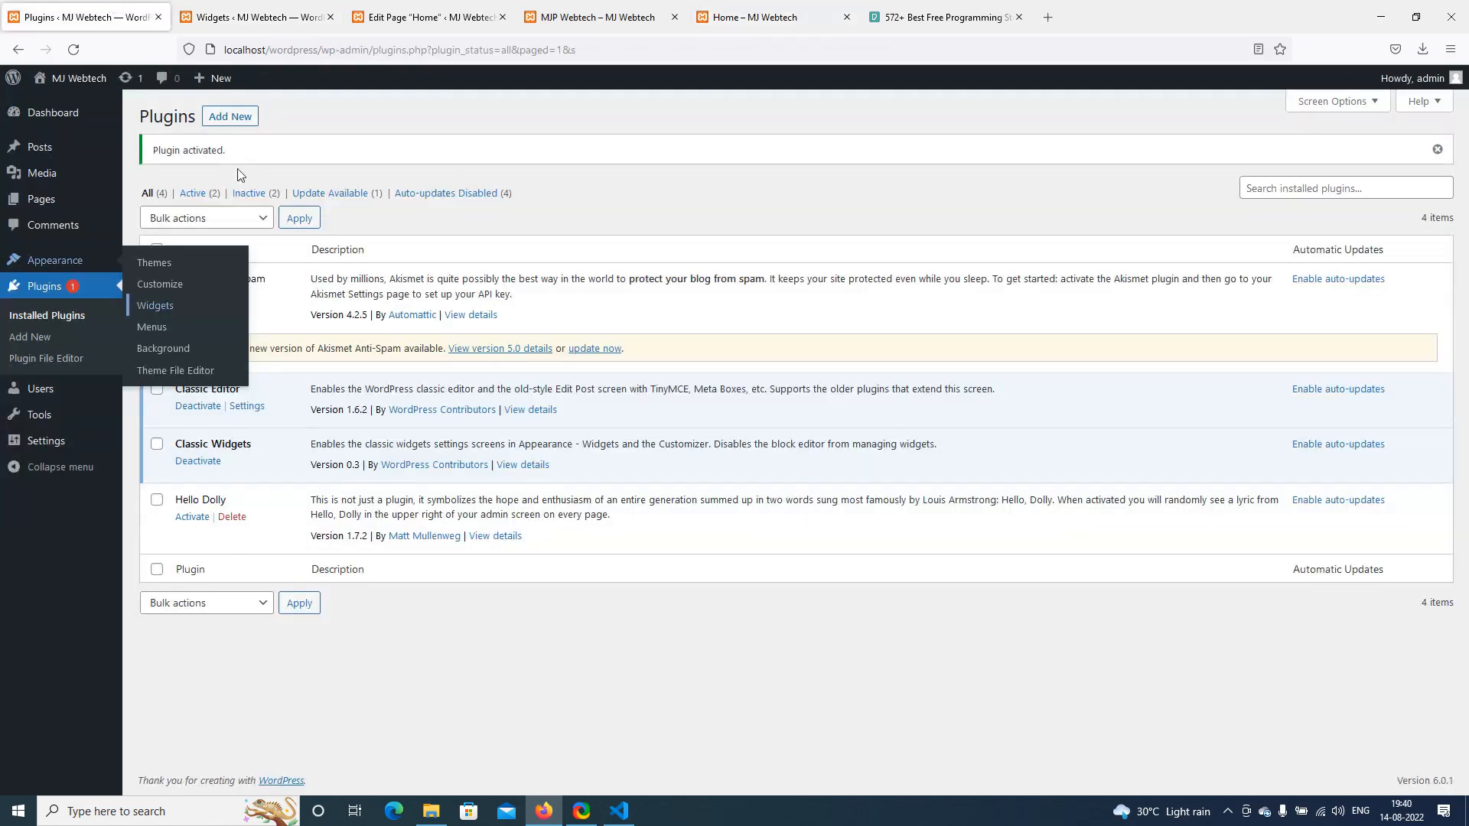
{"action": "left_click", "coordinate": [256, 11]}
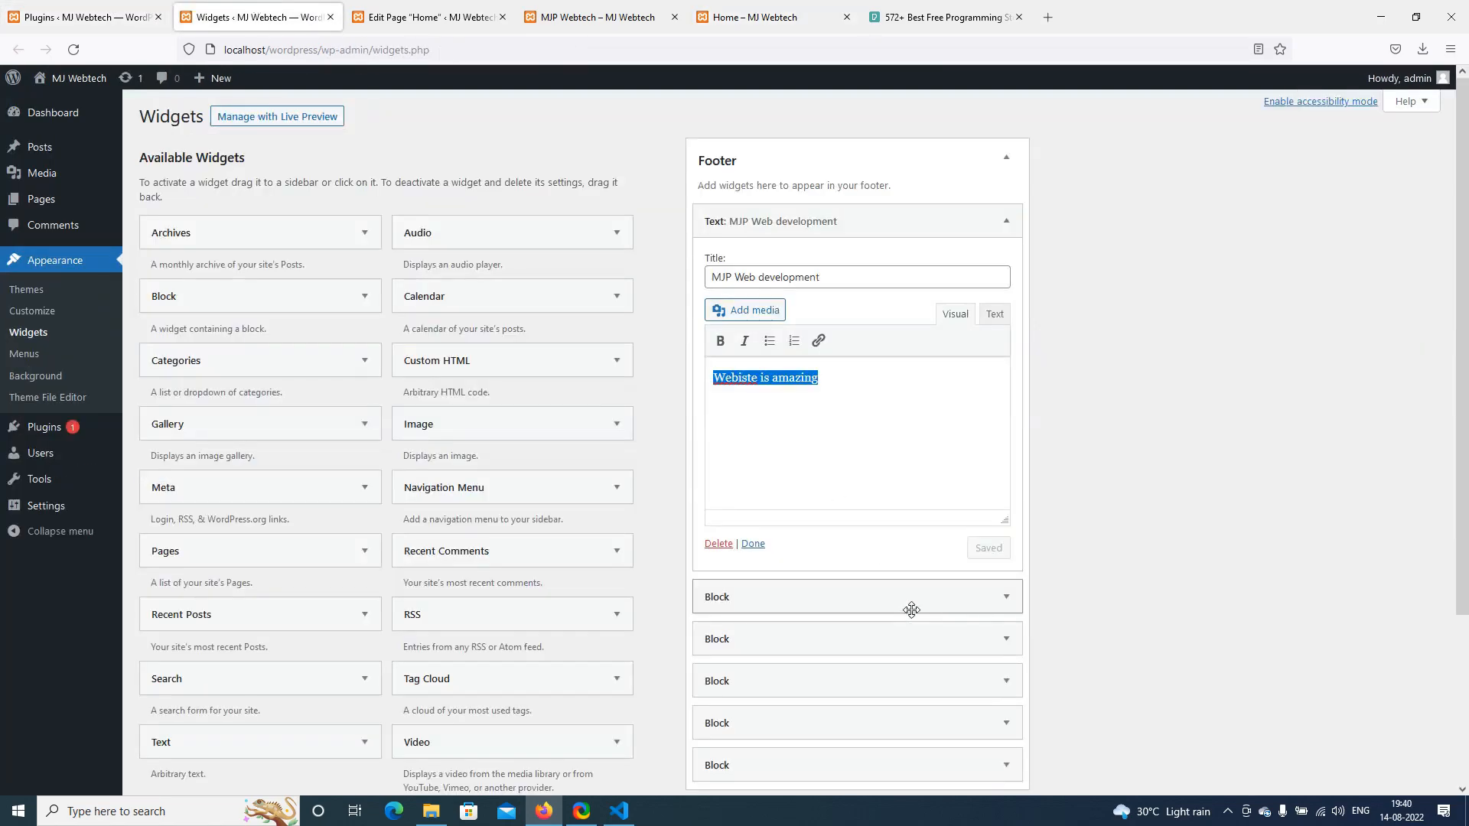
{"action": "left_click", "coordinate": [826, 9]}
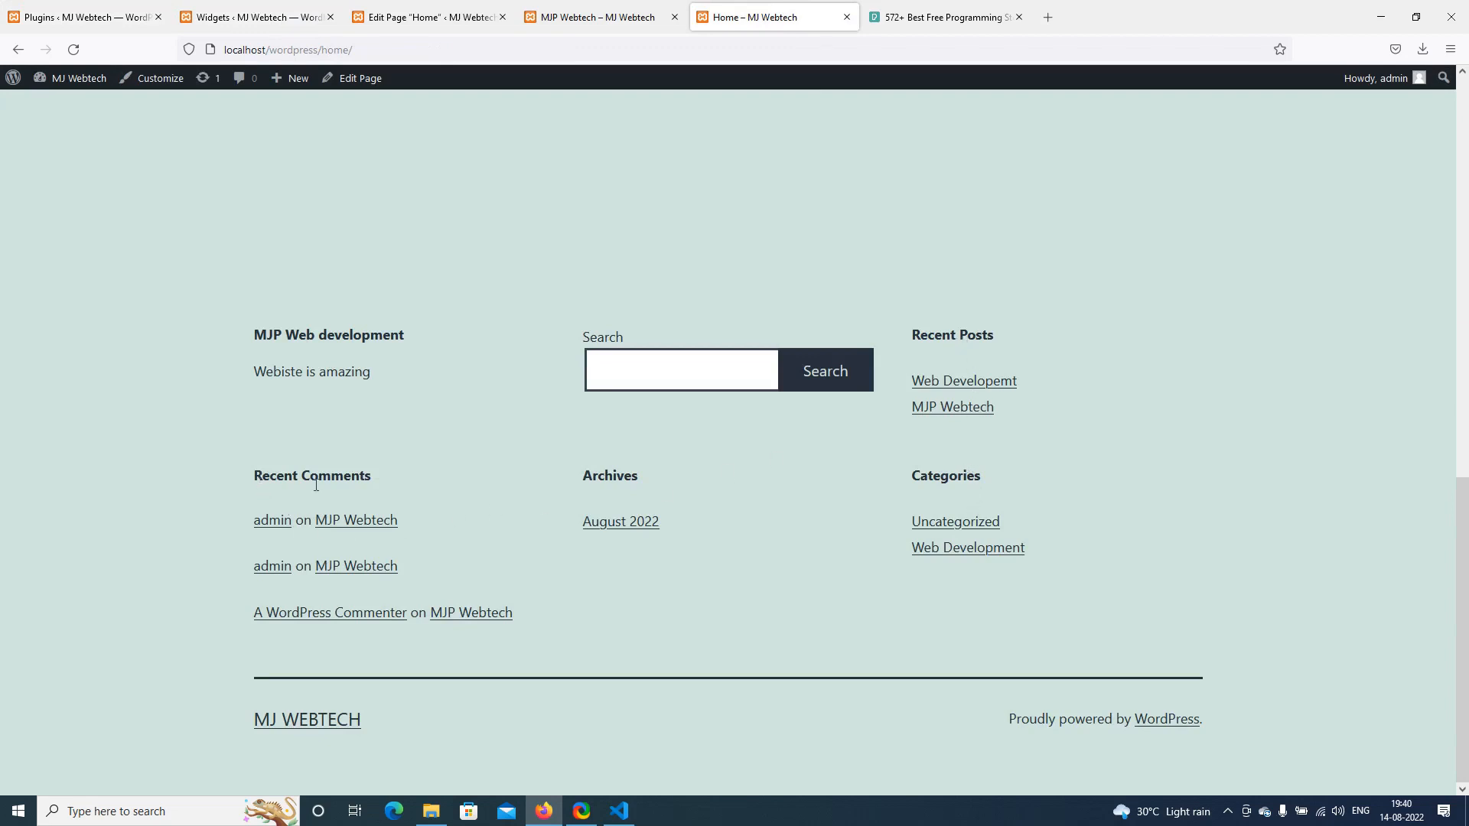
{"action": "left_click_drag", "start_coordinate": [247, 471], "coordinate": [700, 476]}
Delete the Archives and Recent Comments block widgets from the Footer area on the Widgets screen
{"action": "left_click", "coordinate": [126, 15]}
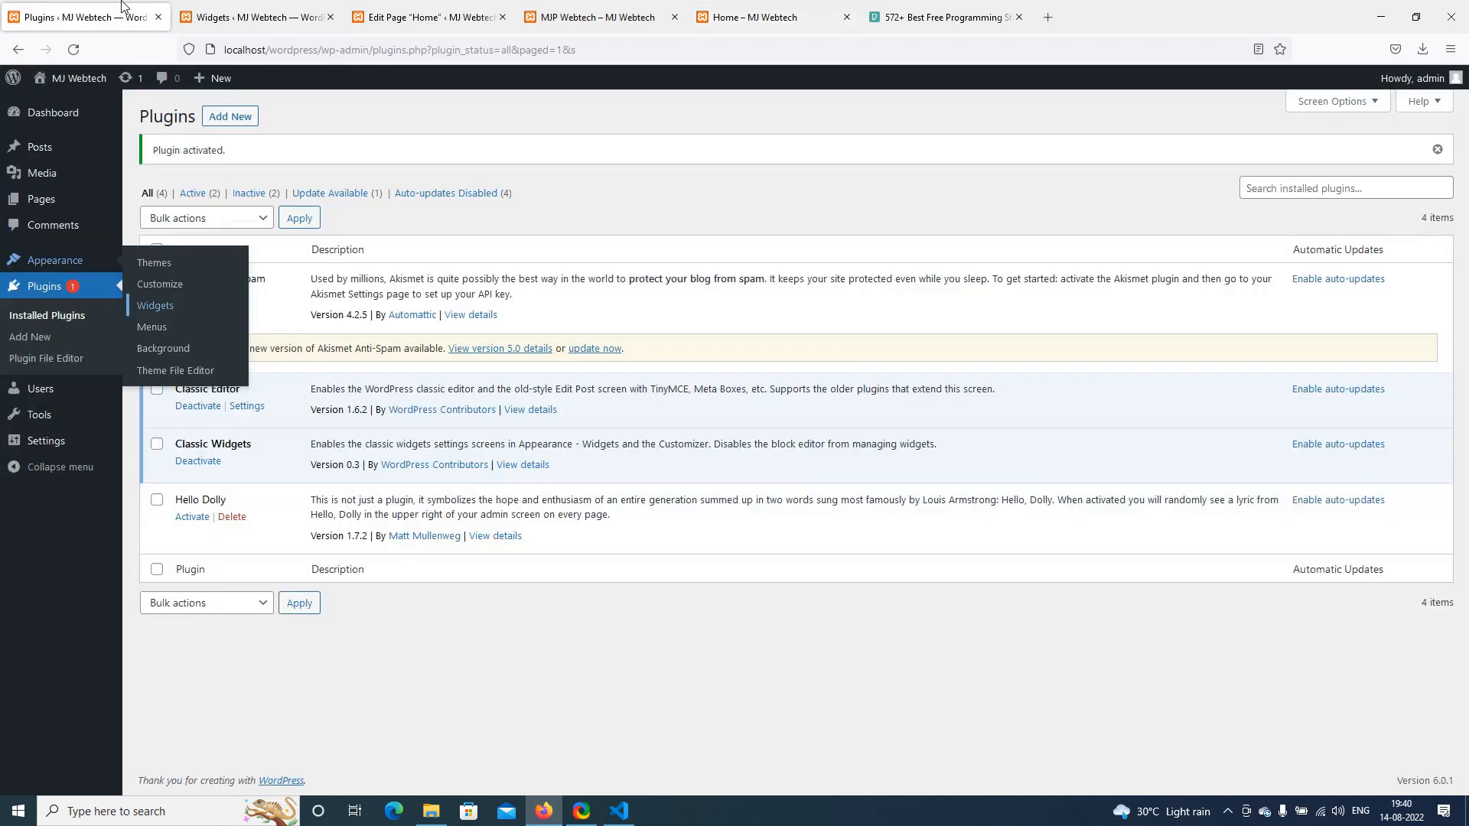
{"action": "left_click", "coordinate": [288, 15]}
{"action": "scroll", "coordinate": [1026, 544], "scroll_direction": "down", "scroll_amount": 2}
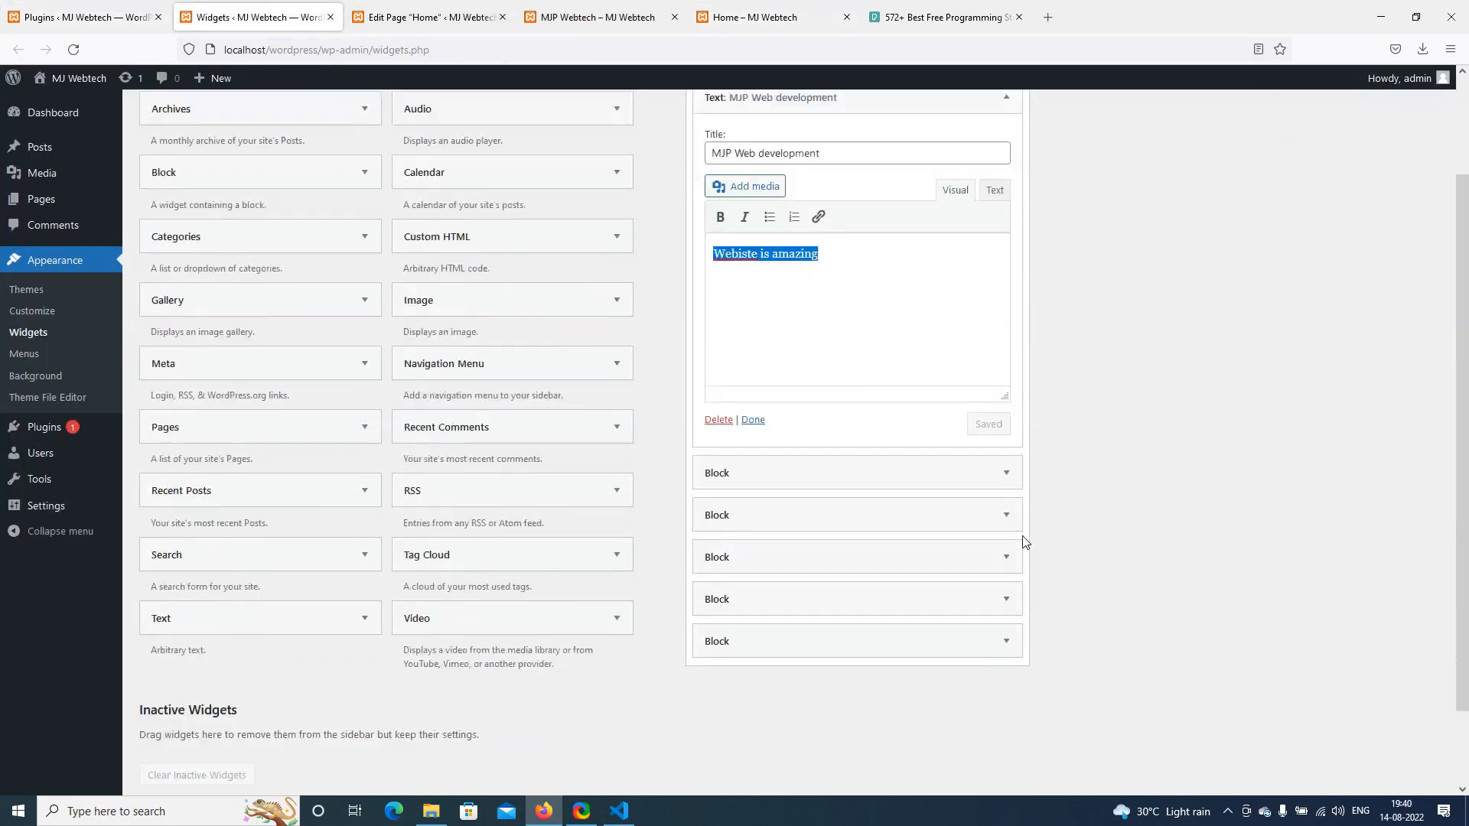
{"action": "left_click", "coordinate": [773, 16]}
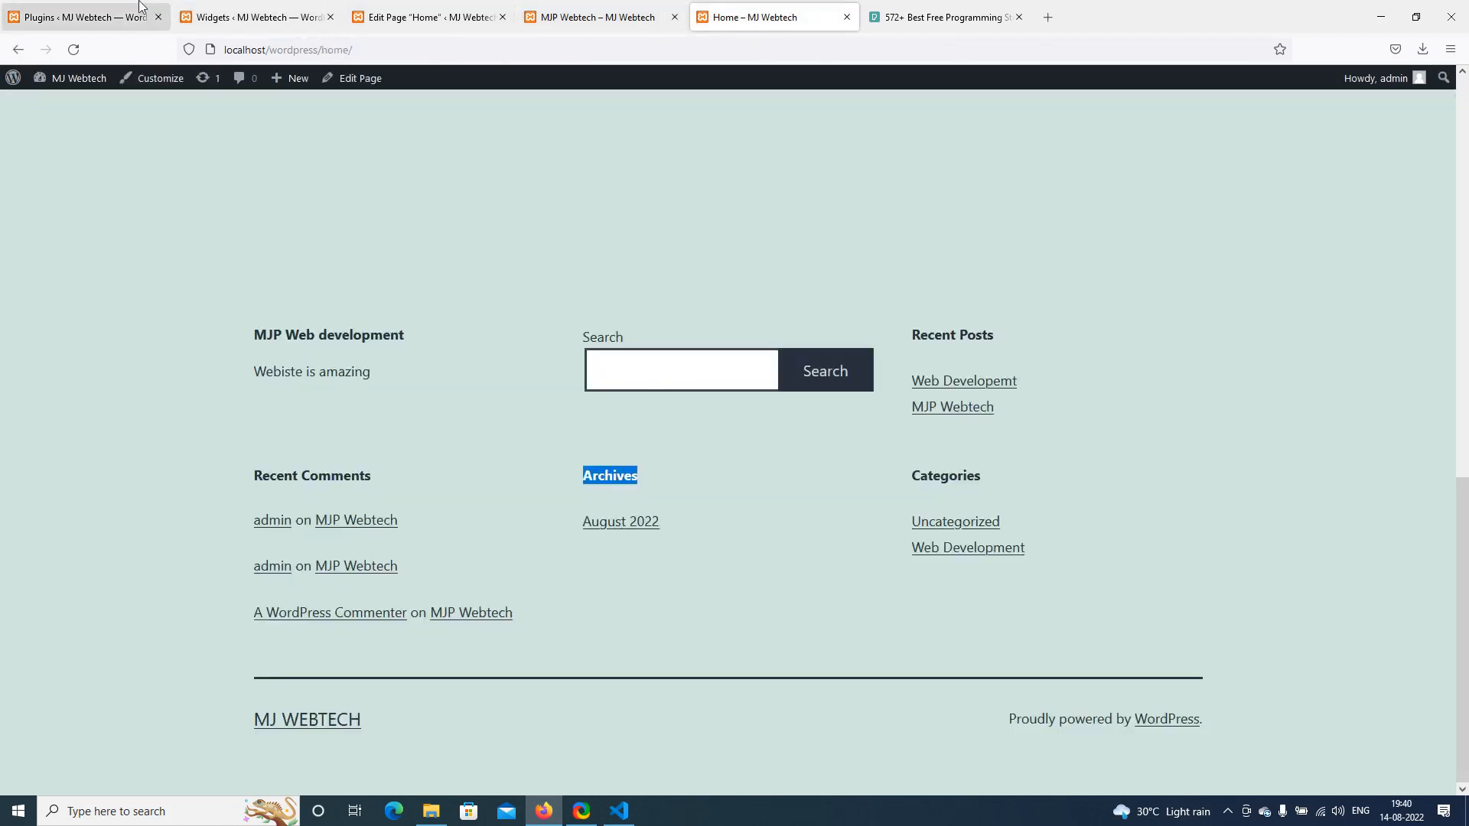
{"action": "left_click", "coordinate": [84, 17]}
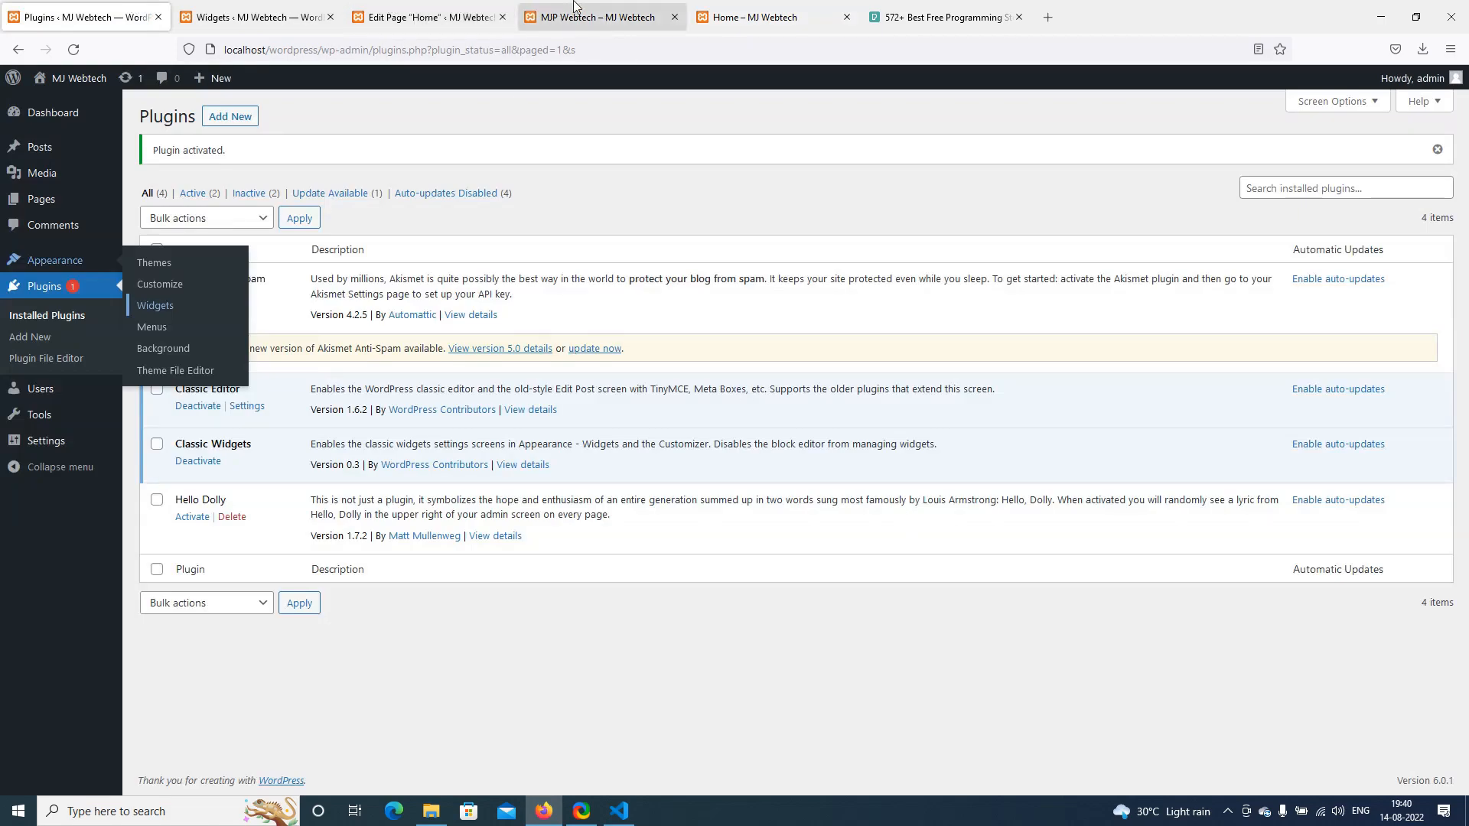
{"action": "left_click", "coordinate": [252, 17]}
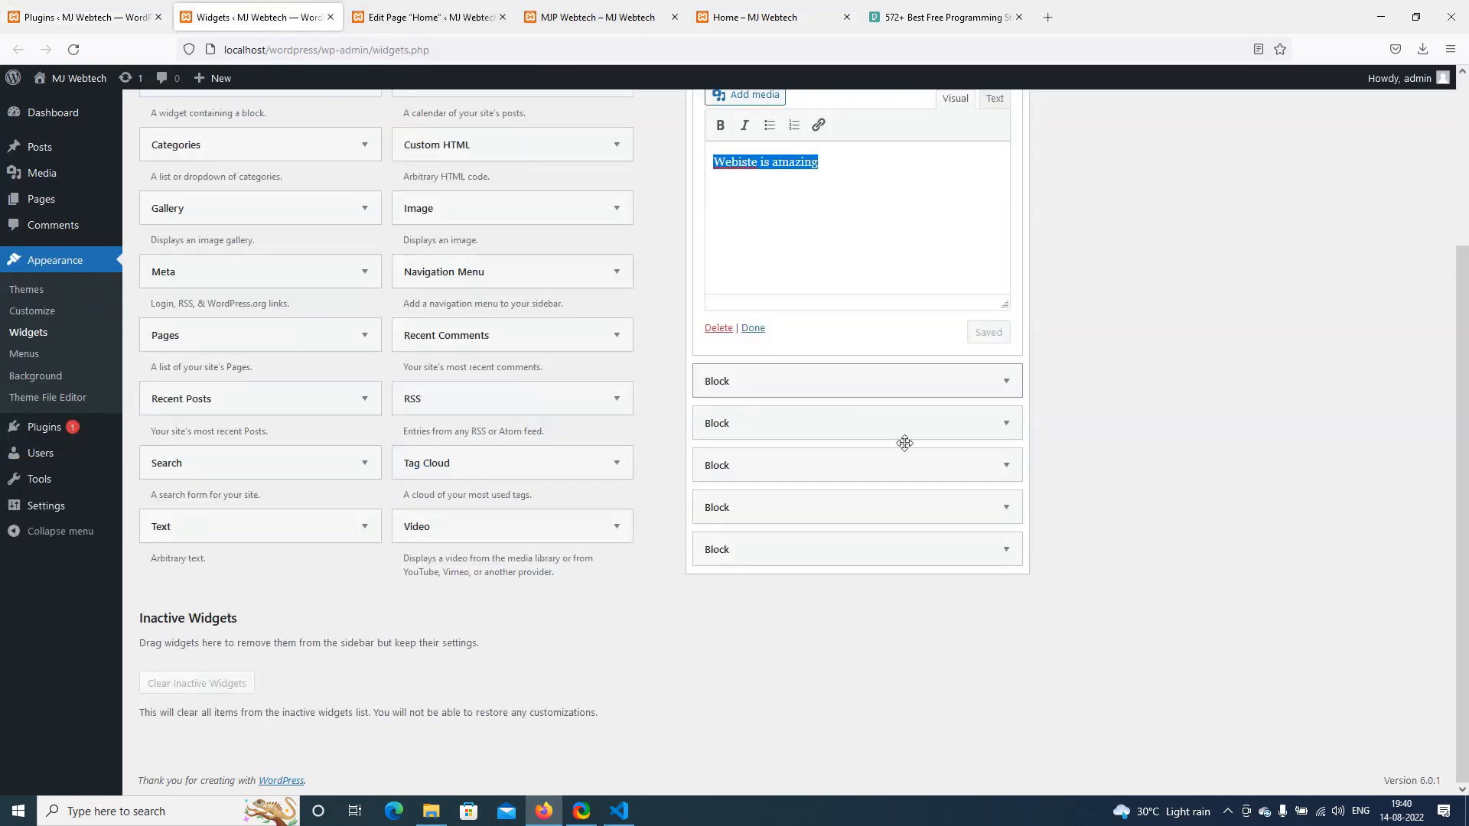
{"action": "left_click", "coordinate": [1004, 508]}
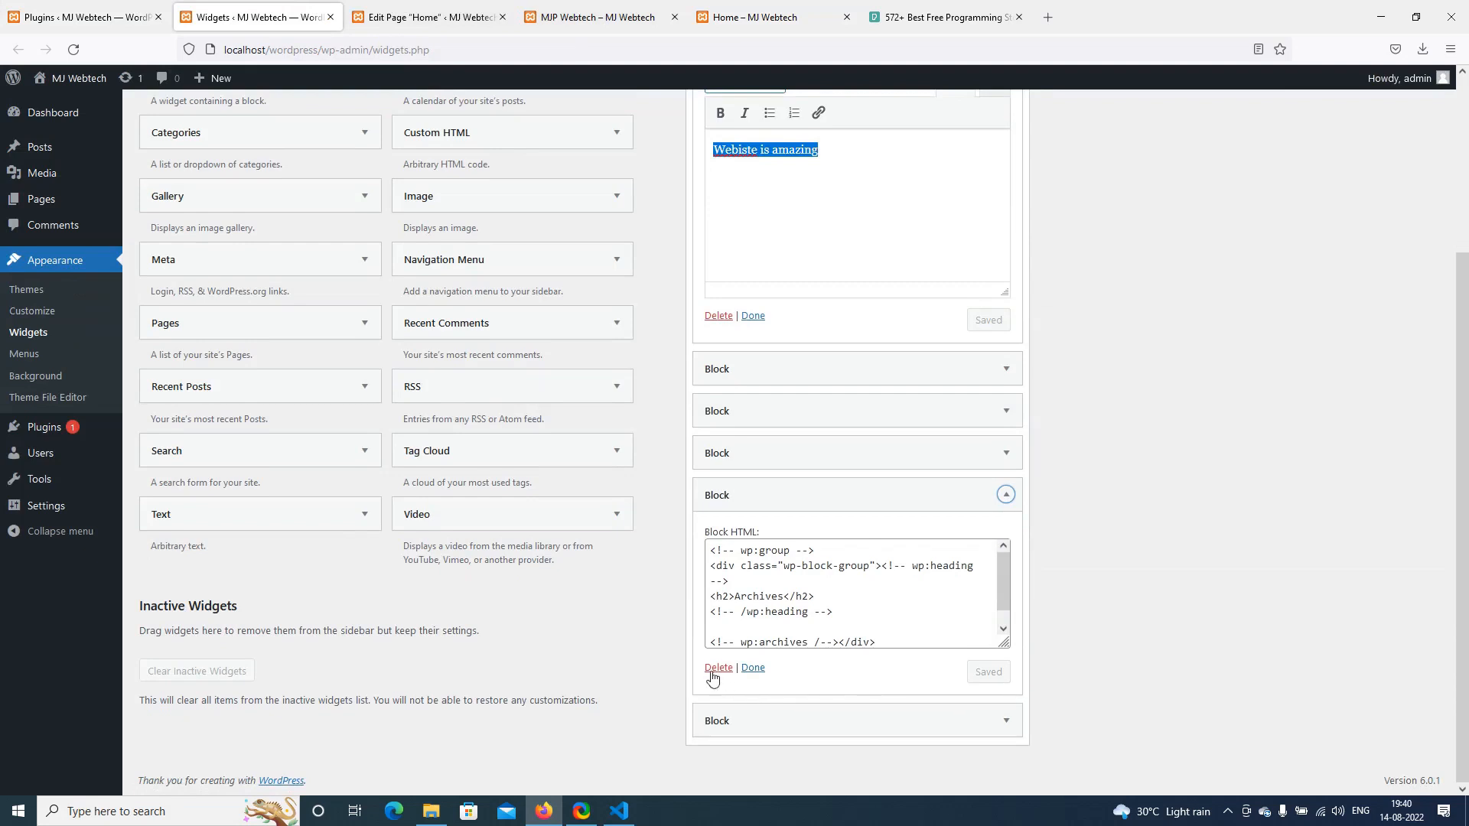
{"action": "left_click", "coordinate": [716, 669]}
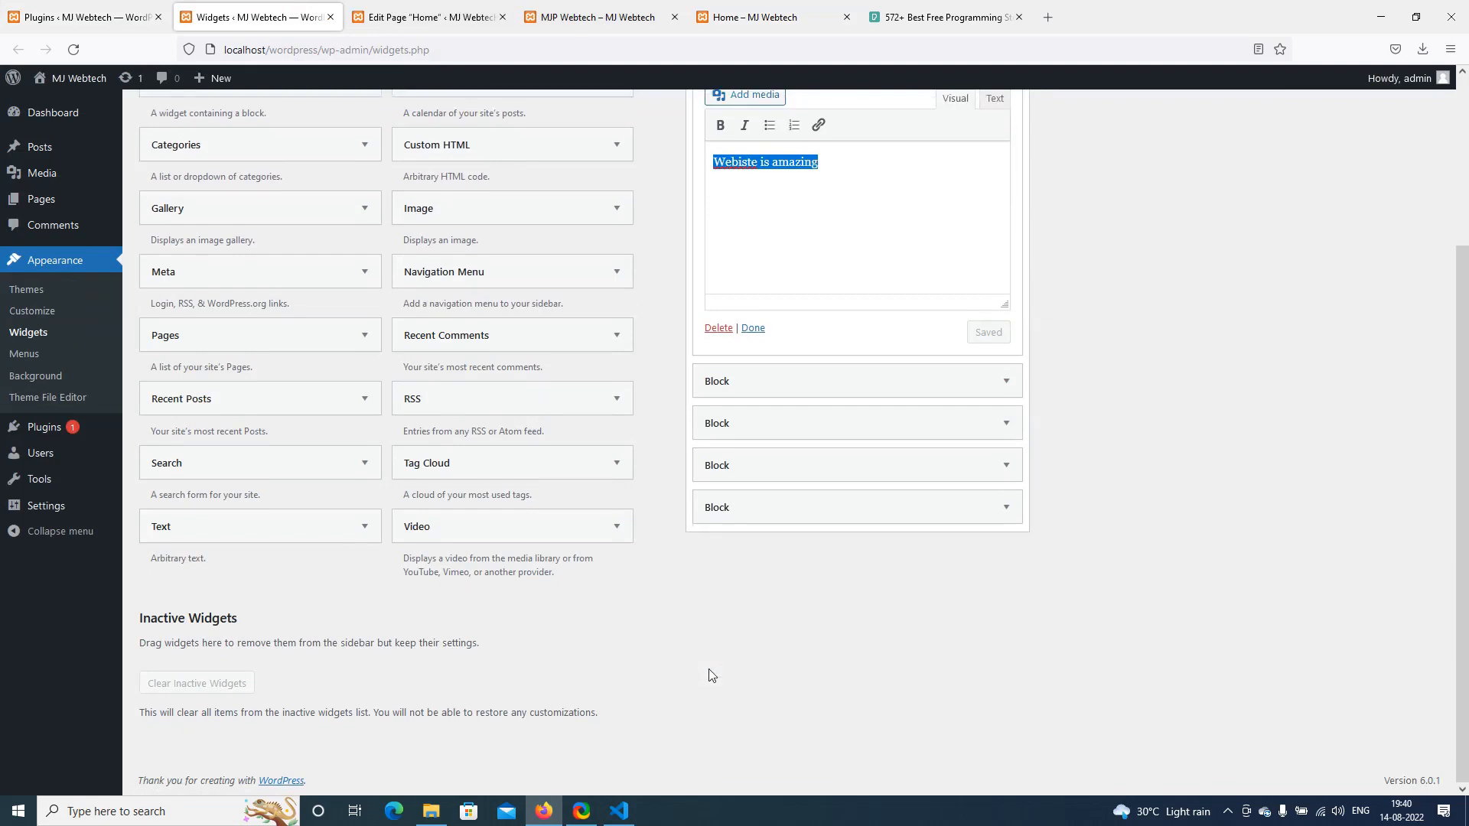
{"action": "left_click", "coordinate": [1007, 467]}
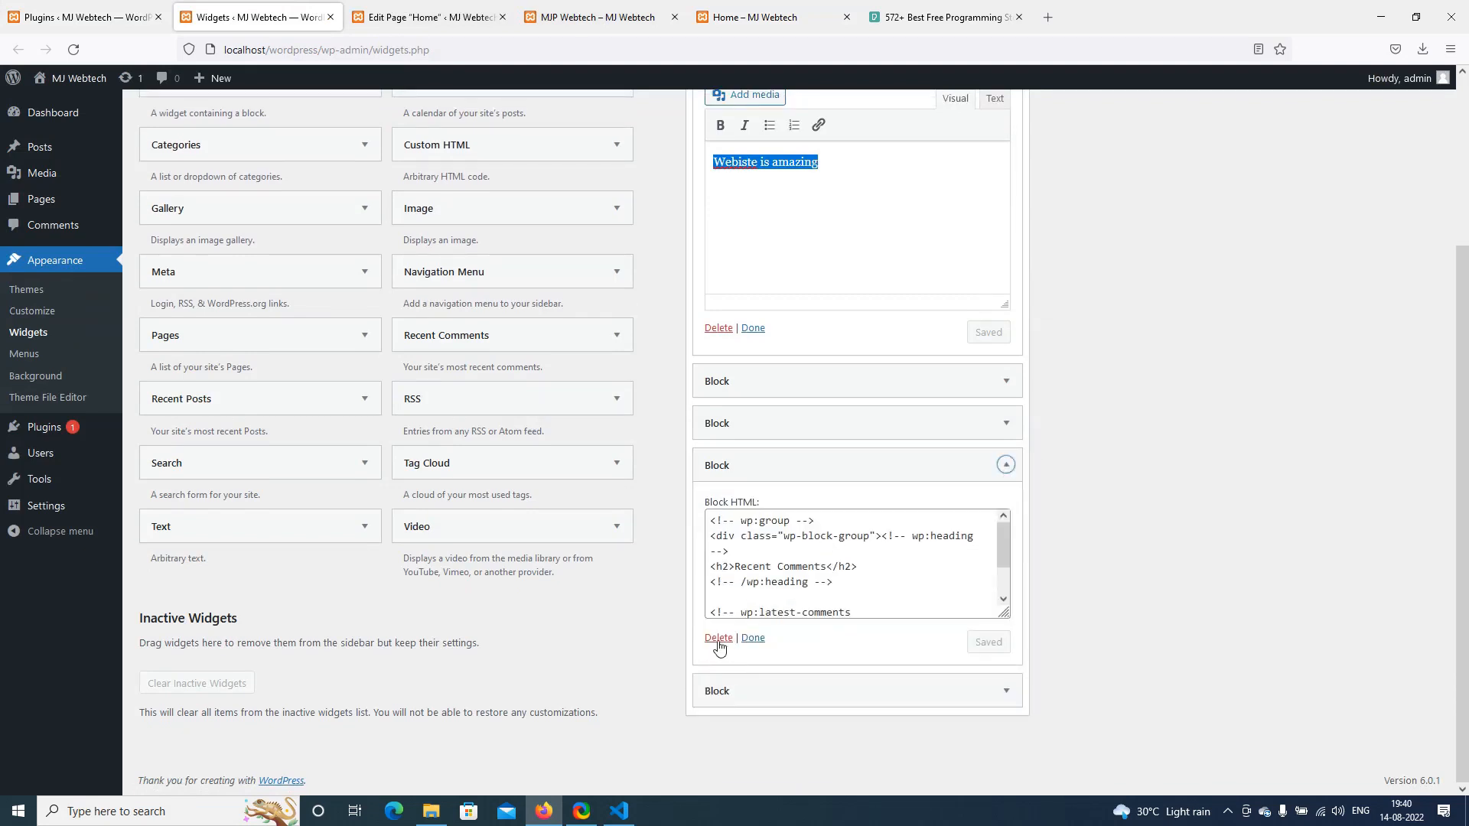
{"action": "left_click", "coordinate": [718, 638]}
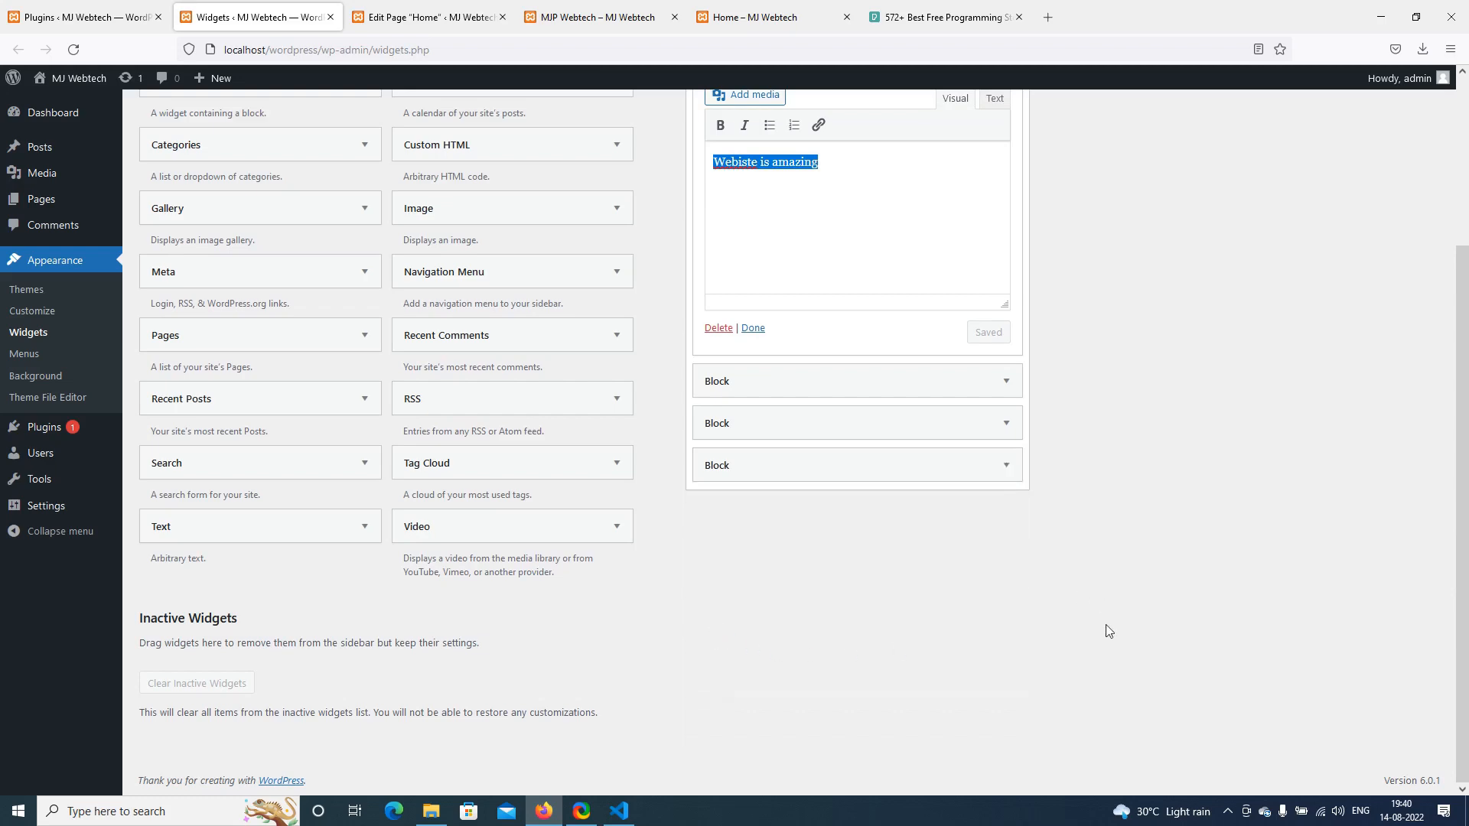
Reload the public Home page to check its footer without the Archives and Recent Comments sections
{"action": "scroll", "coordinate": [1071, 688], "scroll_direction": "up", "scroll_amount": 3}
{"action": "left_click", "coordinate": [769, 17]}
{"action": "right_click", "coordinate": [172, 457]}
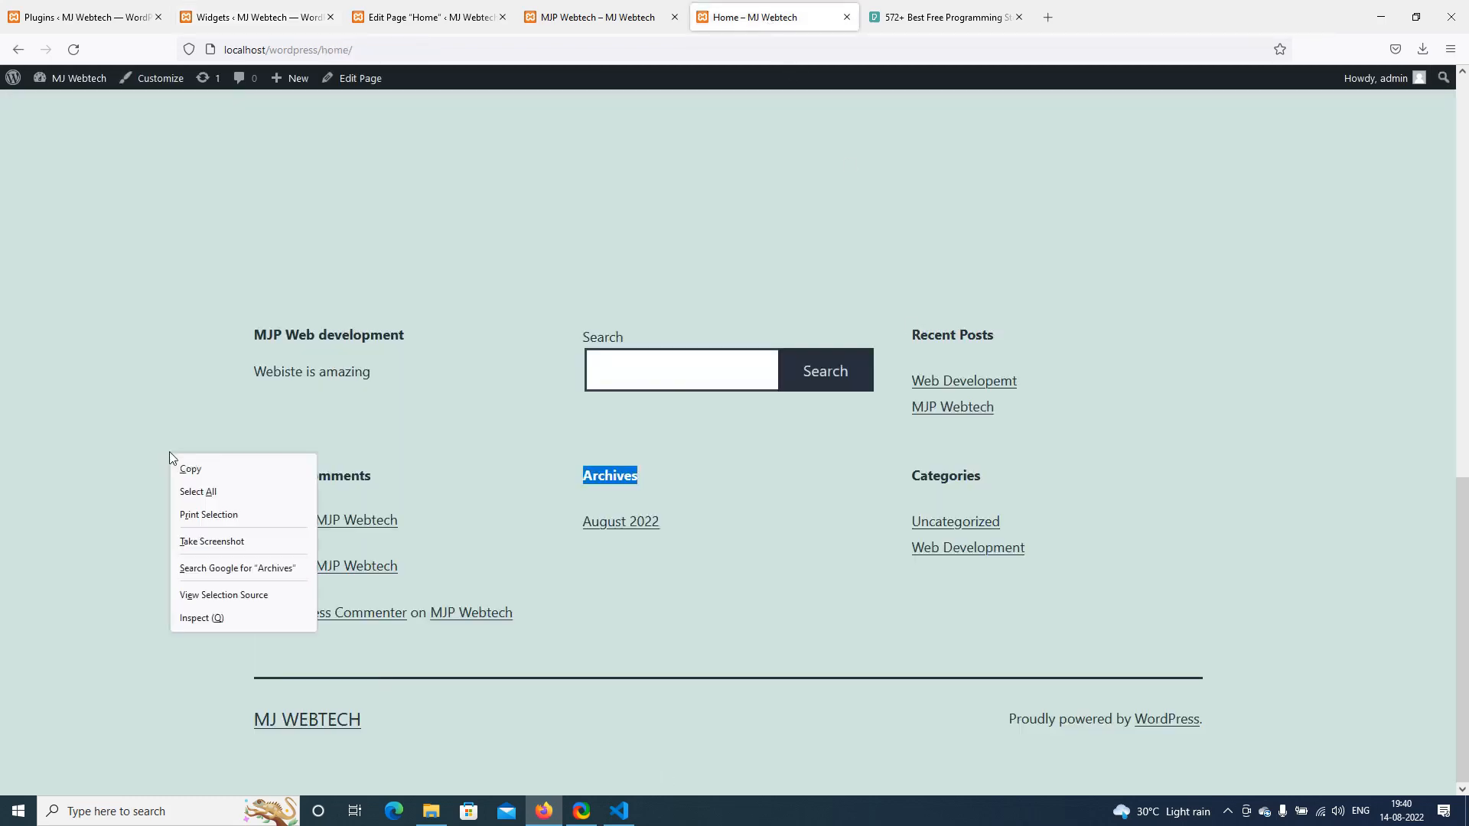
{"action": "left_click", "coordinate": [117, 363]}
{"action": "right_click", "coordinate": [116, 362]}
{"action": "left_click", "coordinate": [200, 383]}
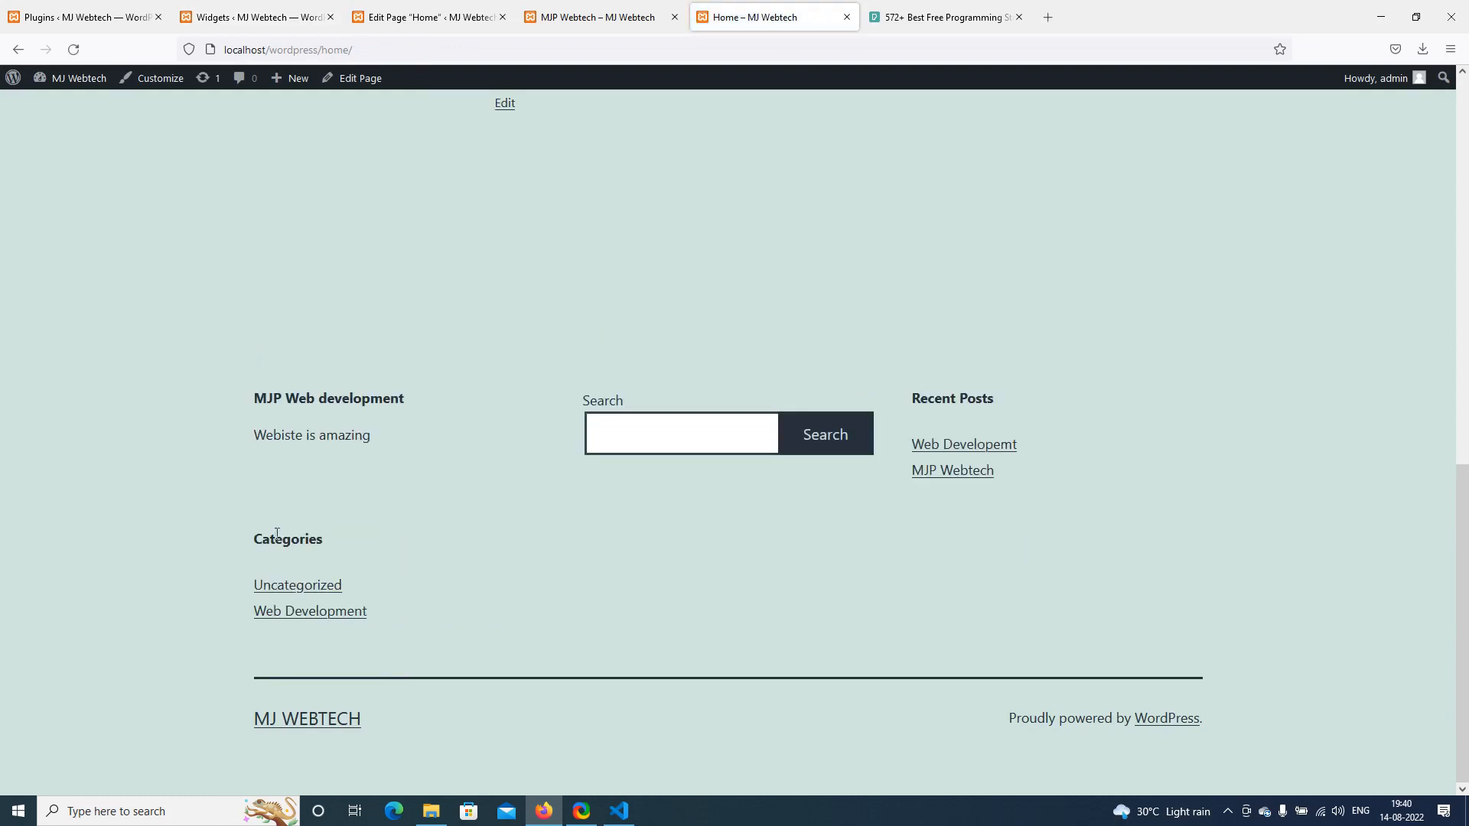
Find the Recent Posts section in the published footer and delete its block widget from the Footer area on the Widgets screen
{"action": "left_click", "coordinate": [84, 11]}
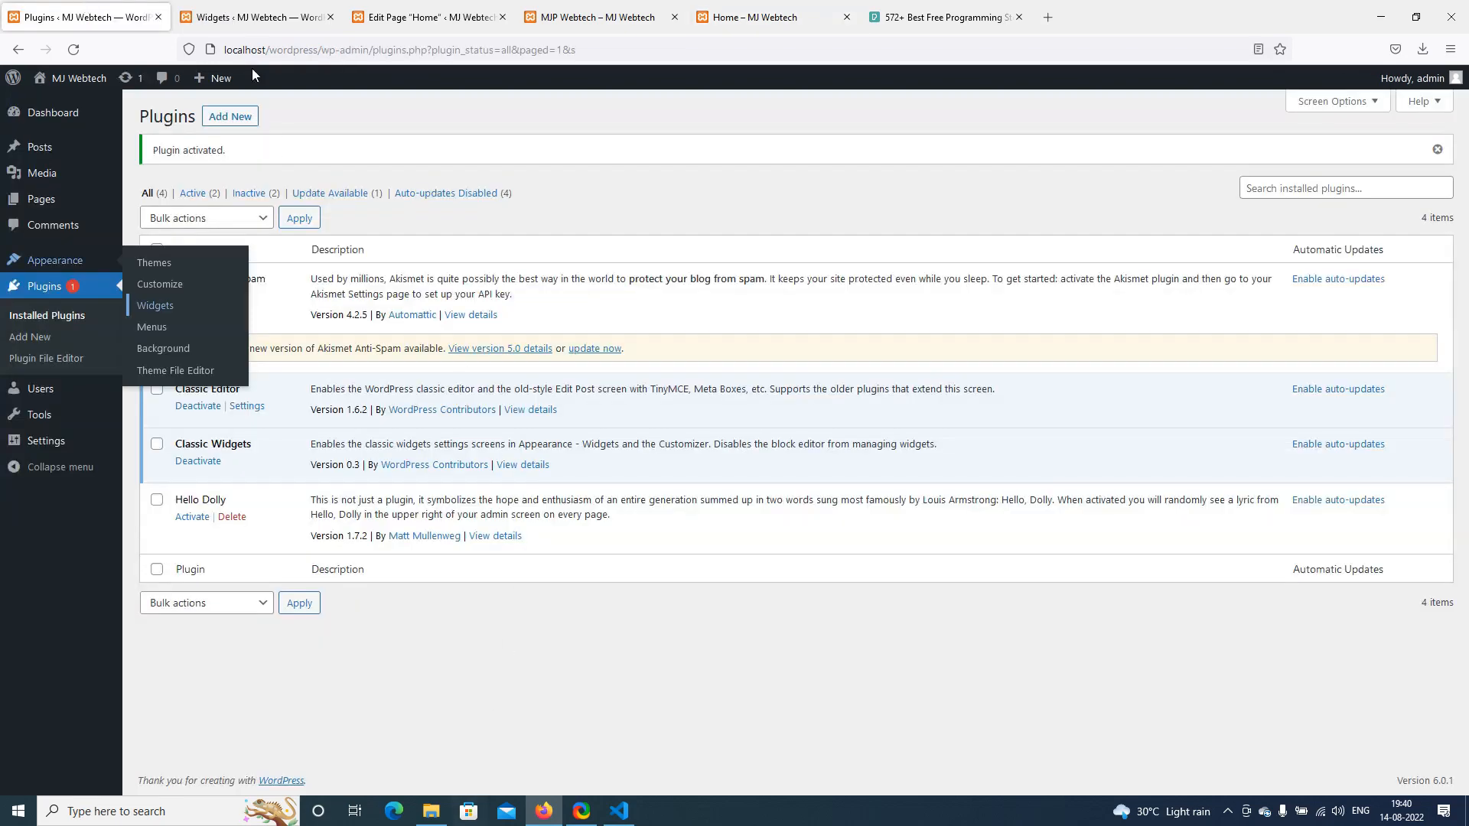
{"action": "left_click", "coordinate": [258, 15]}
{"action": "left_click", "coordinate": [596, 17]}
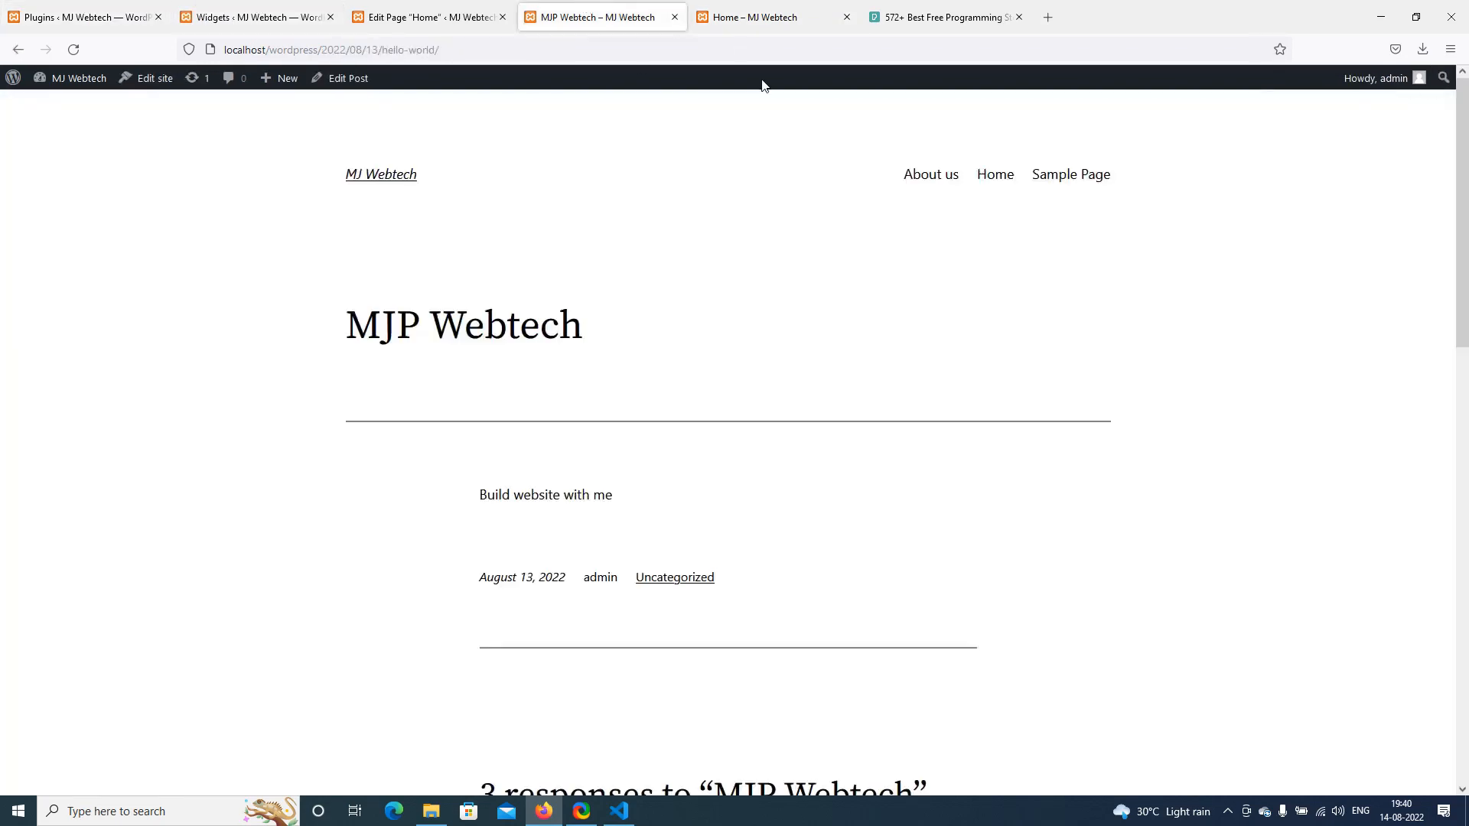
{"action": "left_click", "coordinate": [709, 6]}
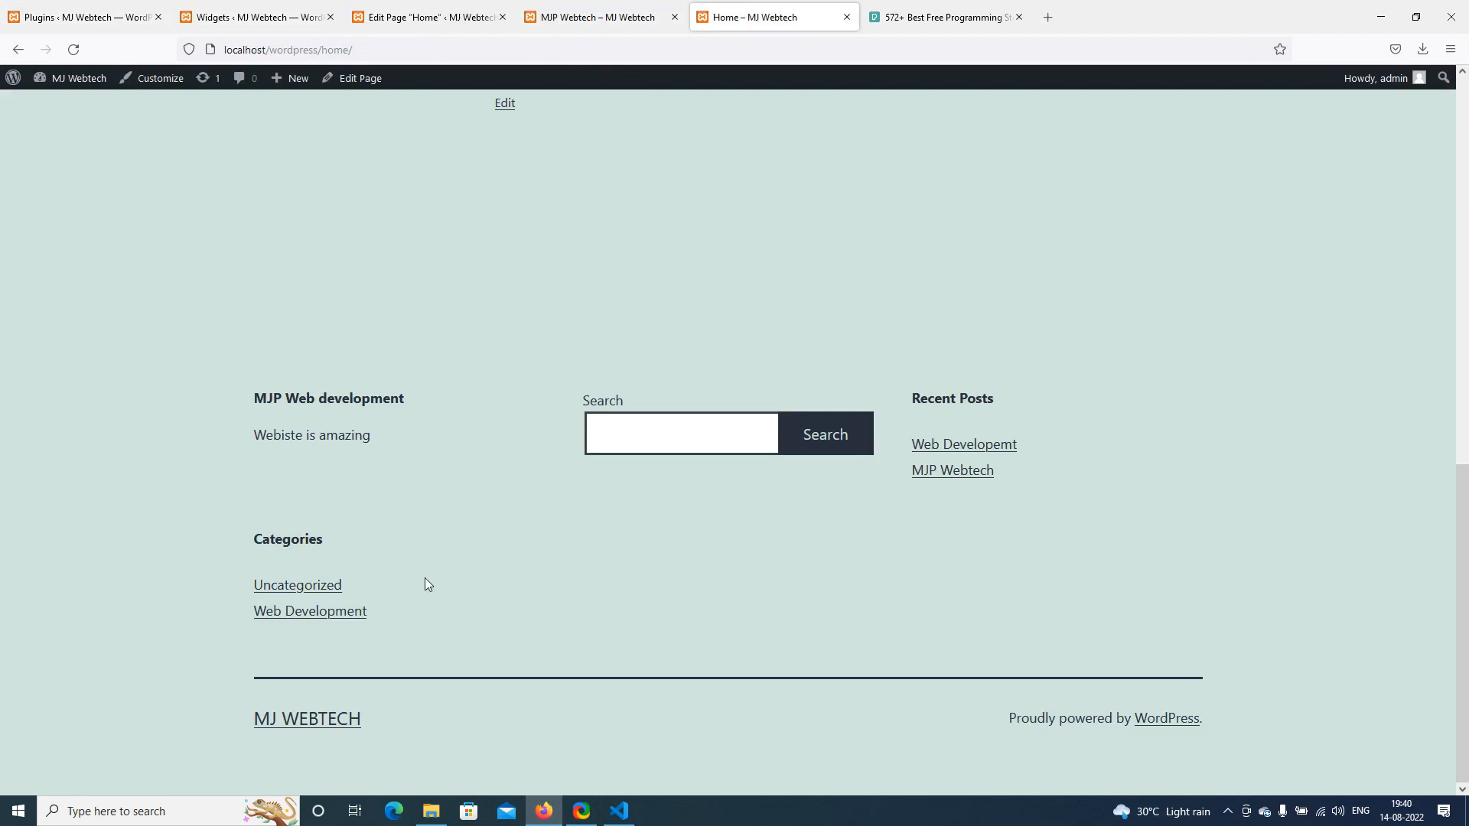
{"action": "left_click_drag", "start_coordinate": [907, 404], "coordinate": [1006, 453]}
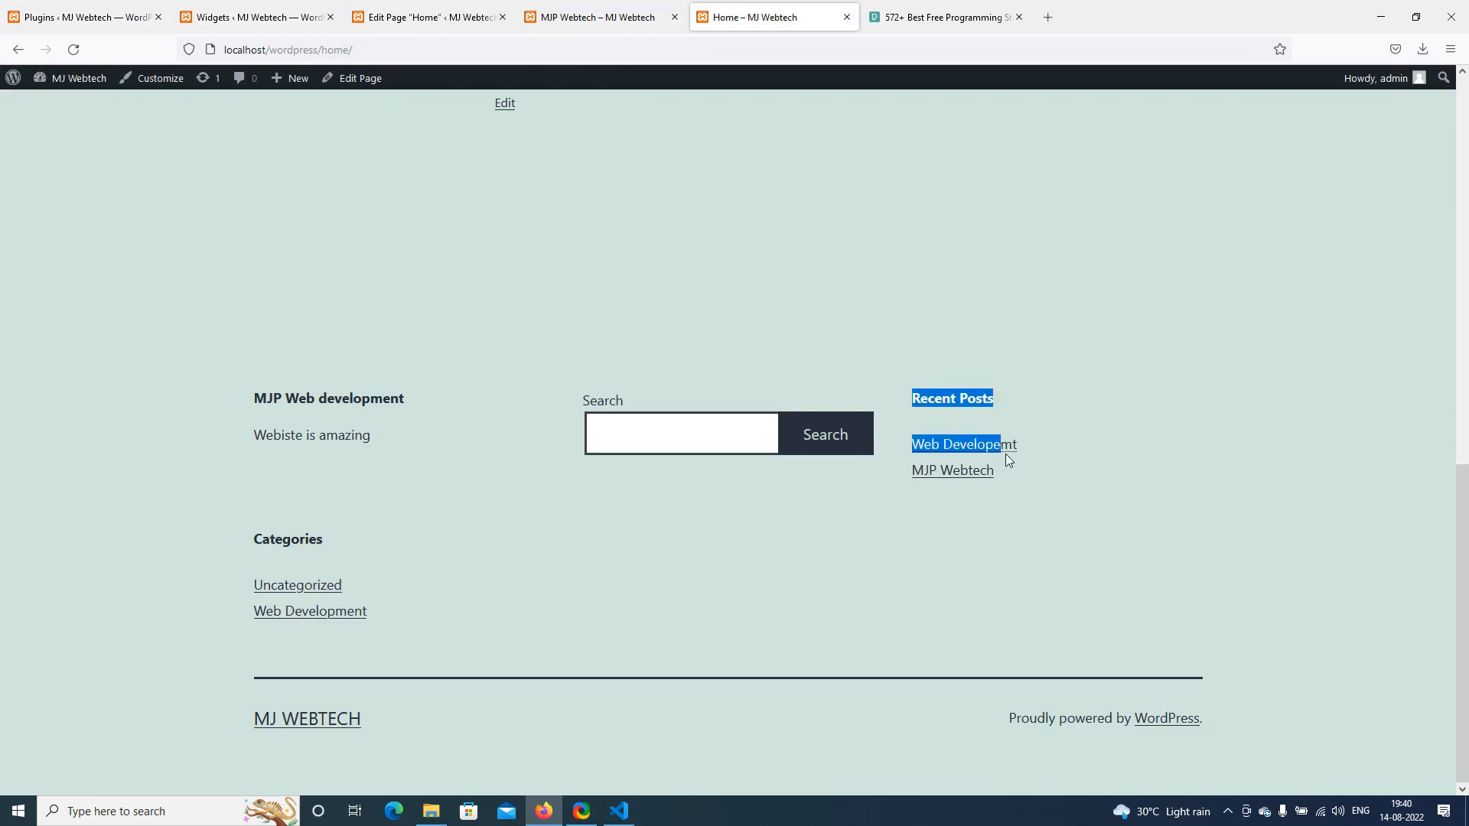
{"action": "left_click", "coordinate": [90, 8]}
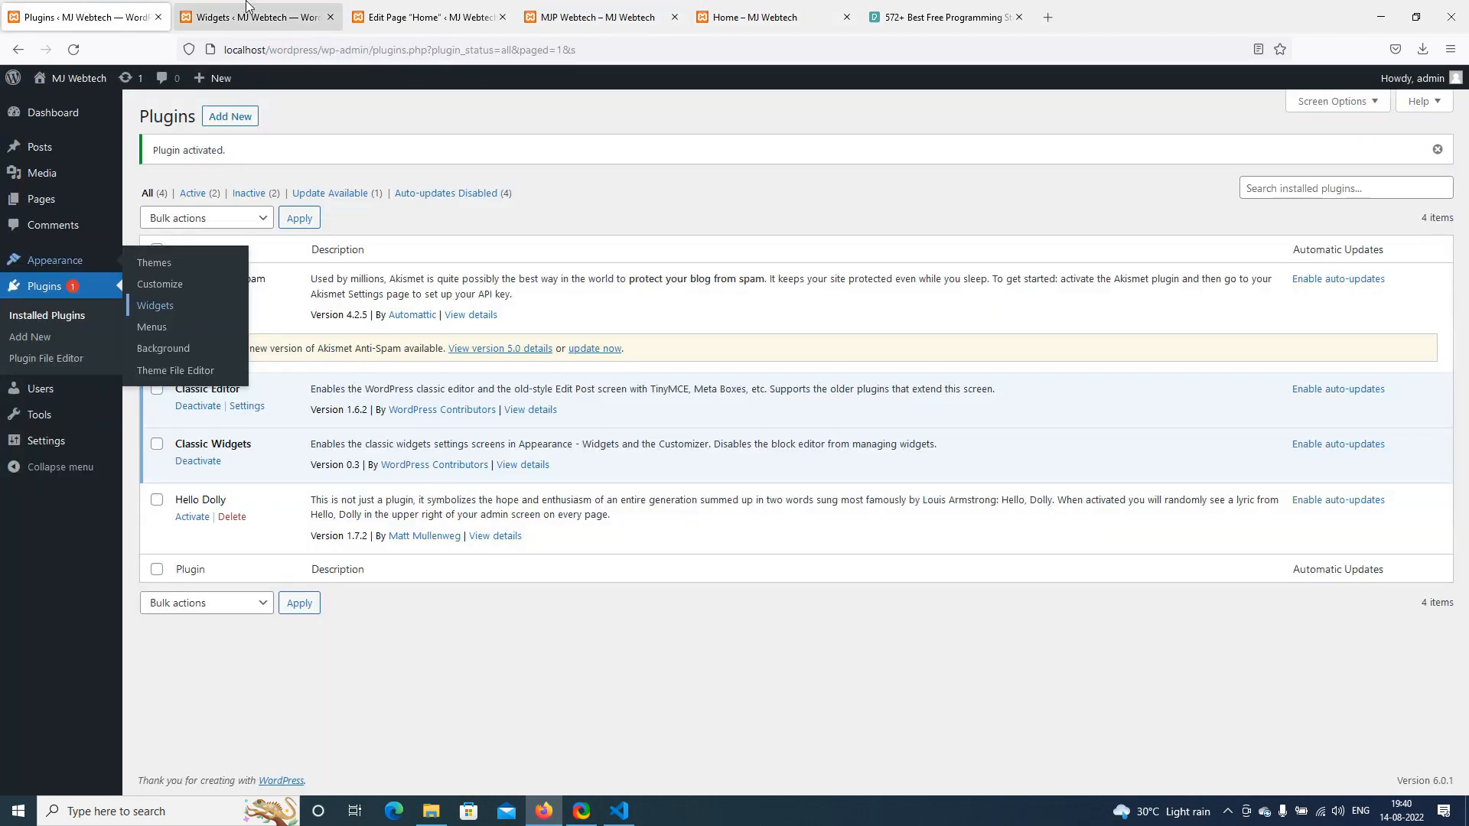
{"action": "left_click", "coordinate": [279, 6]}
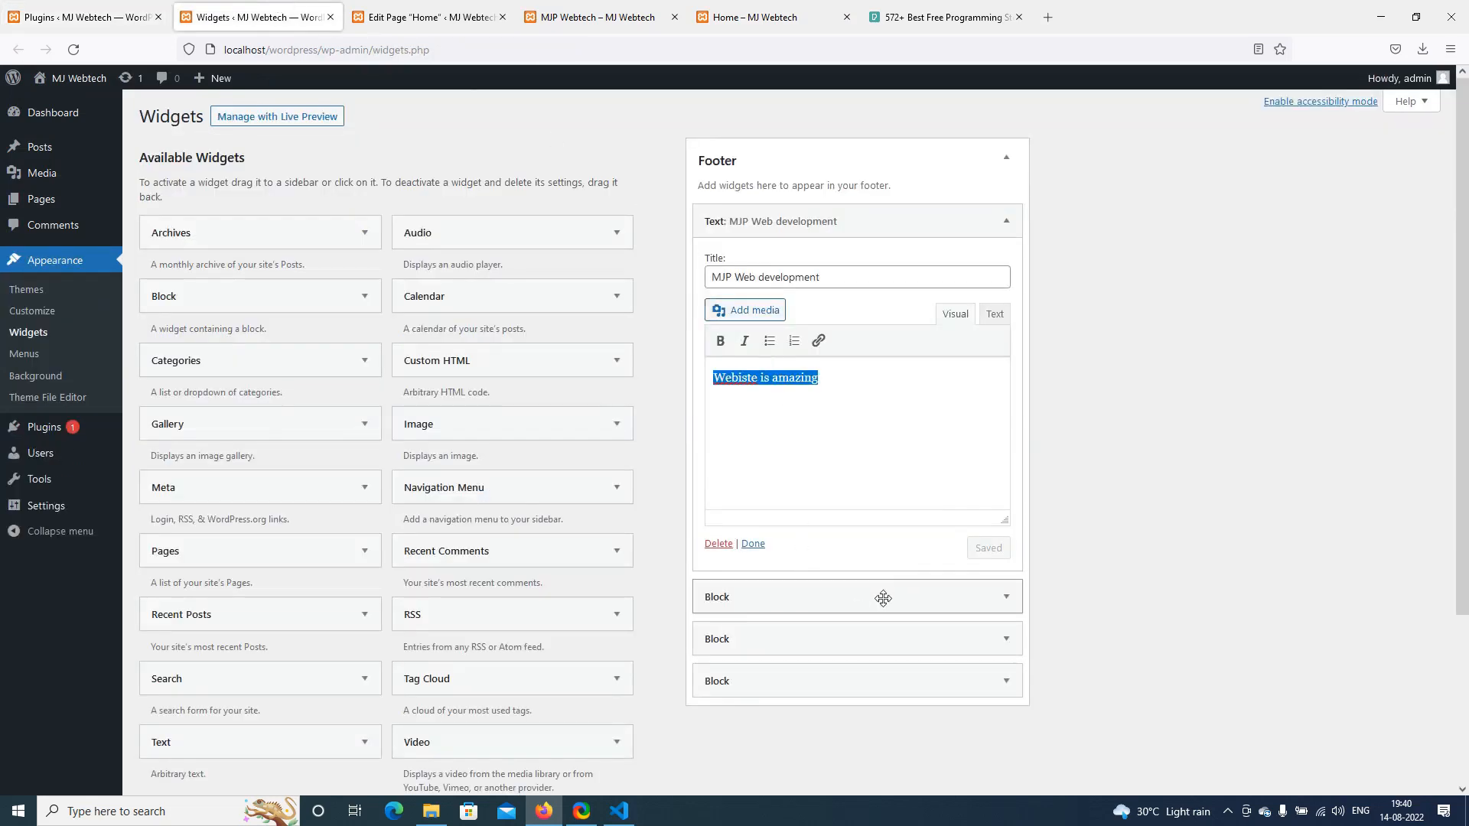
{"action": "left_click", "coordinate": [1006, 638]}
{"action": "scroll", "coordinate": [903, 642], "scroll_direction": "down", "scroll_amount": 3}
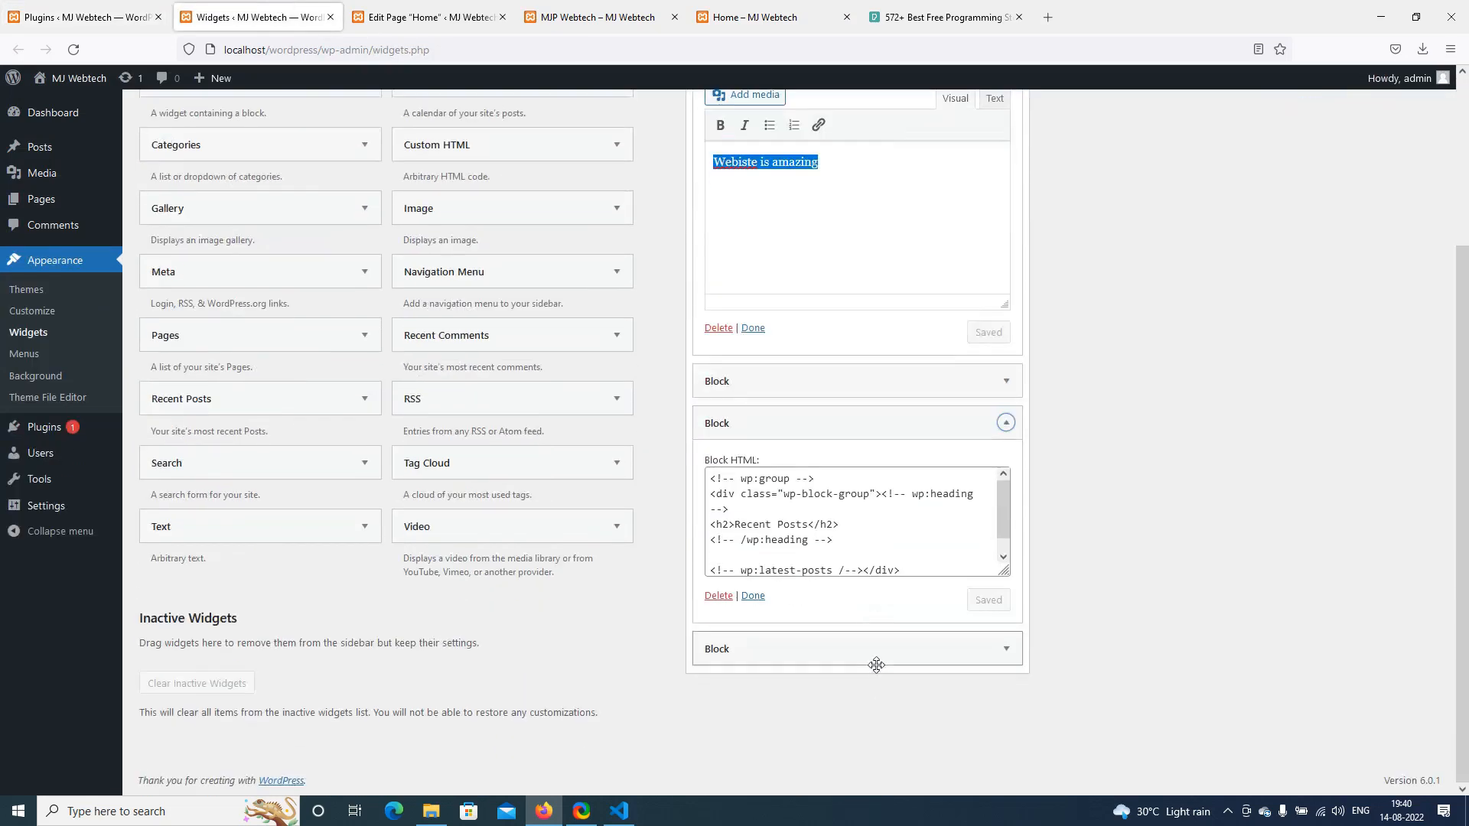
{"action": "left_click", "coordinate": [719, 597]}
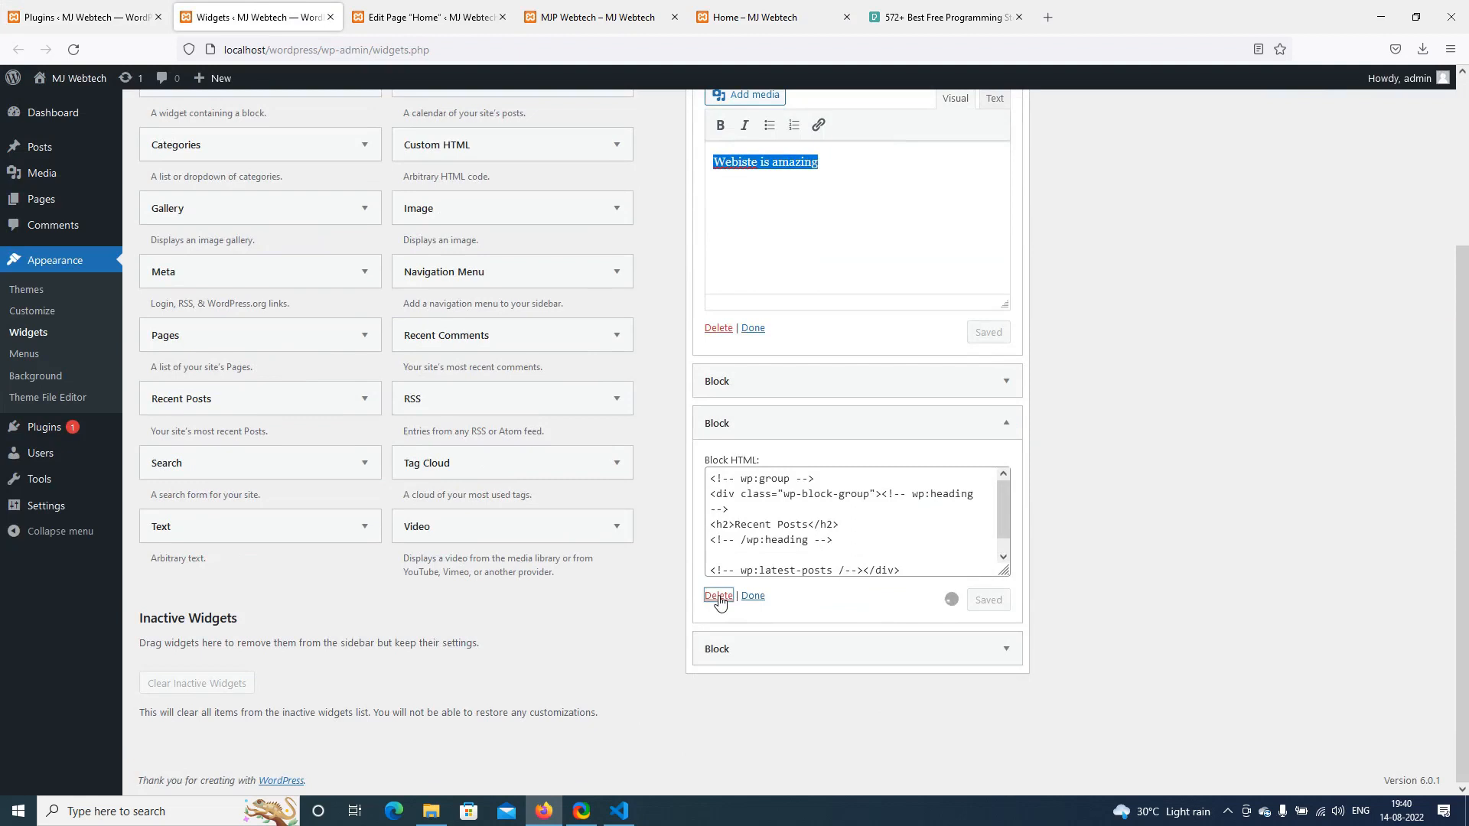
Reload the public Home page to check that the Recent Posts section is gone from the footer
{"action": "left_click", "coordinate": [771, 17]}
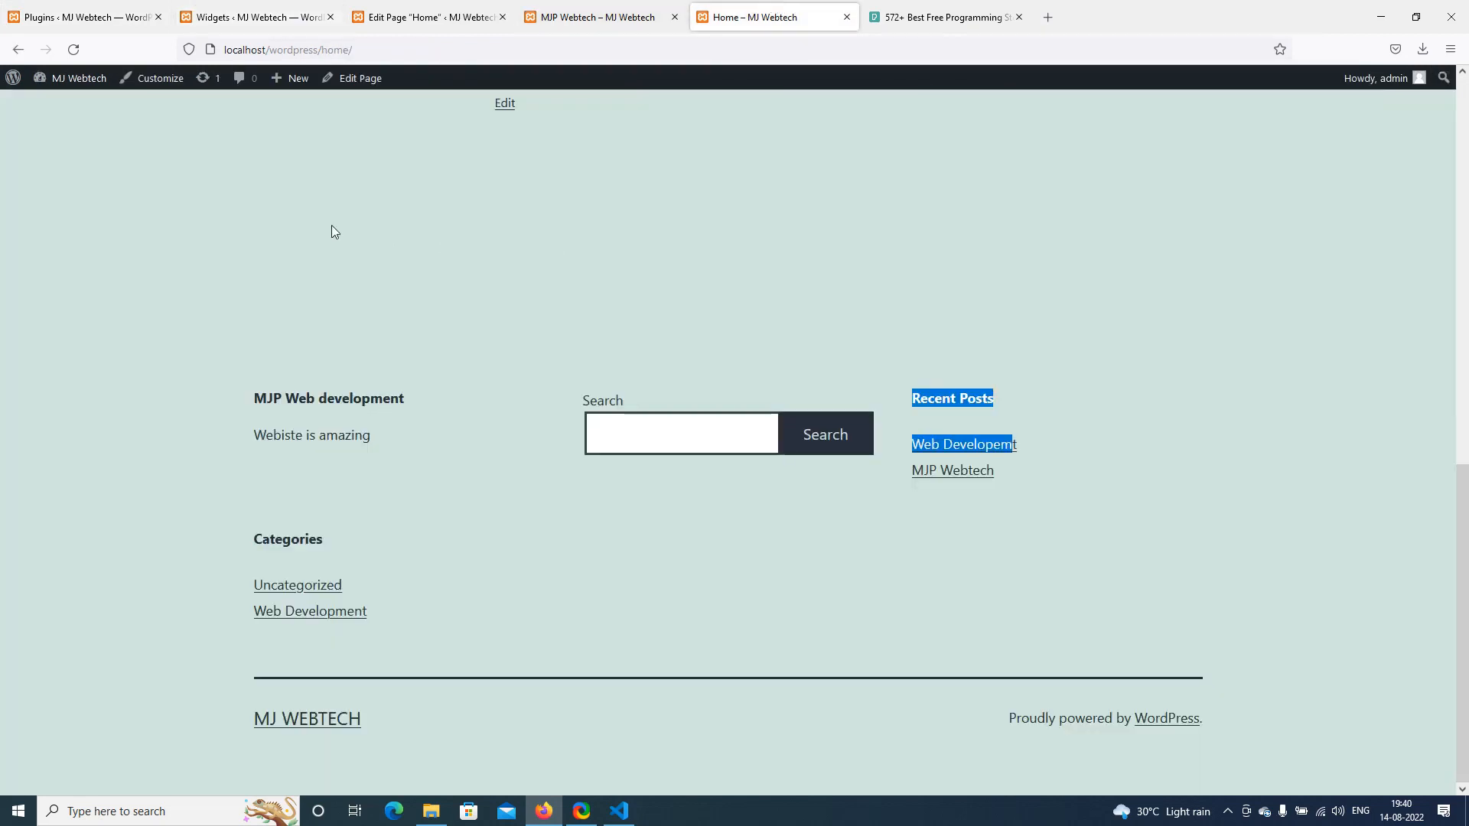
{"action": "right_click", "coordinate": [321, 220]}
{"action": "left_click", "coordinate": [246, 218]}
{"action": "right_click", "coordinate": [248, 219]}
{"action": "left_click", "coordinate": [324, 234]}
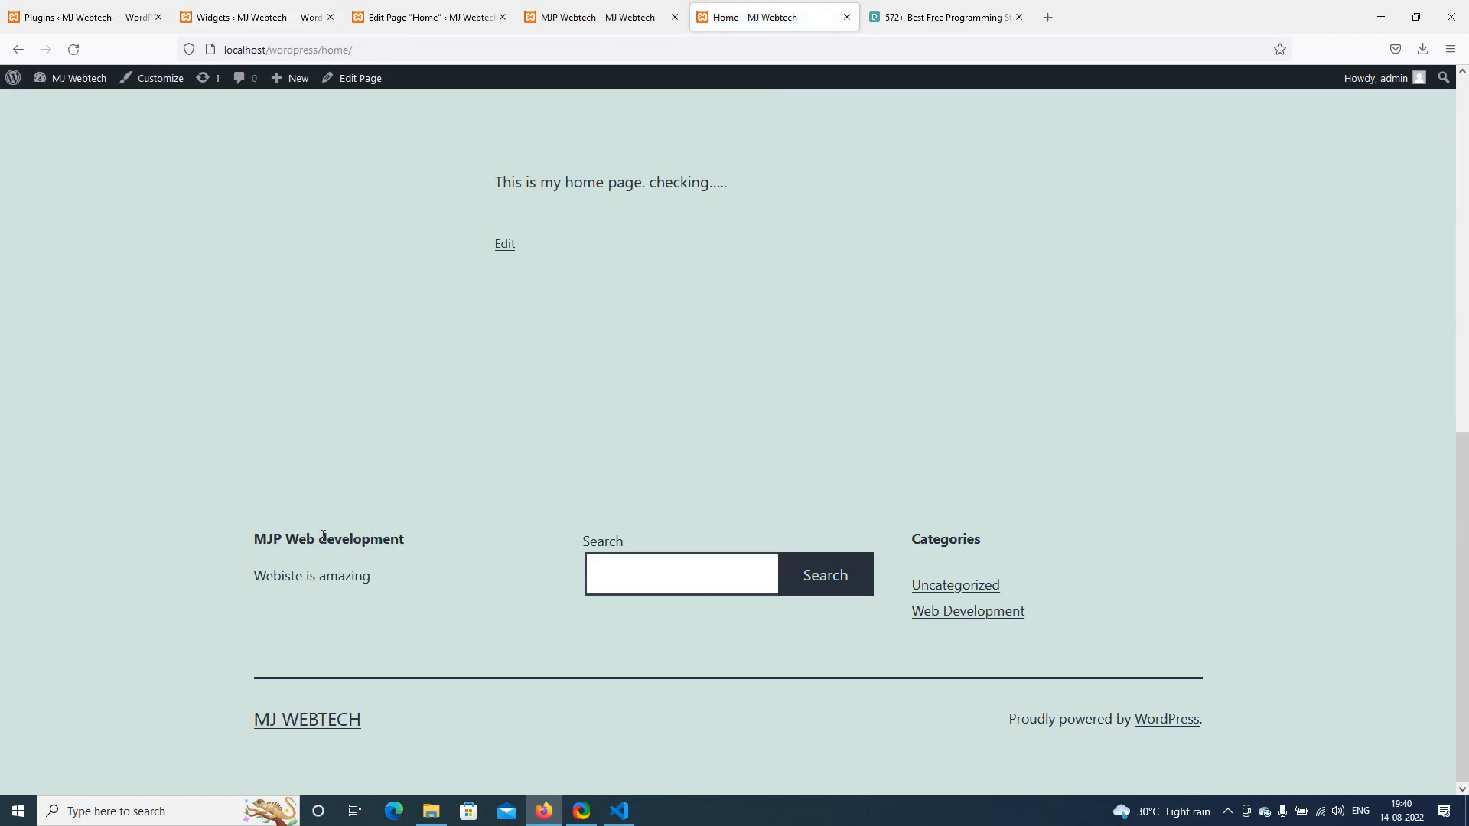
Install the Contact Form 7 plugin from the popular plugins listing in the WordPress admin and activate it
{"action": "left_click", "coordinate": [115, 12]}
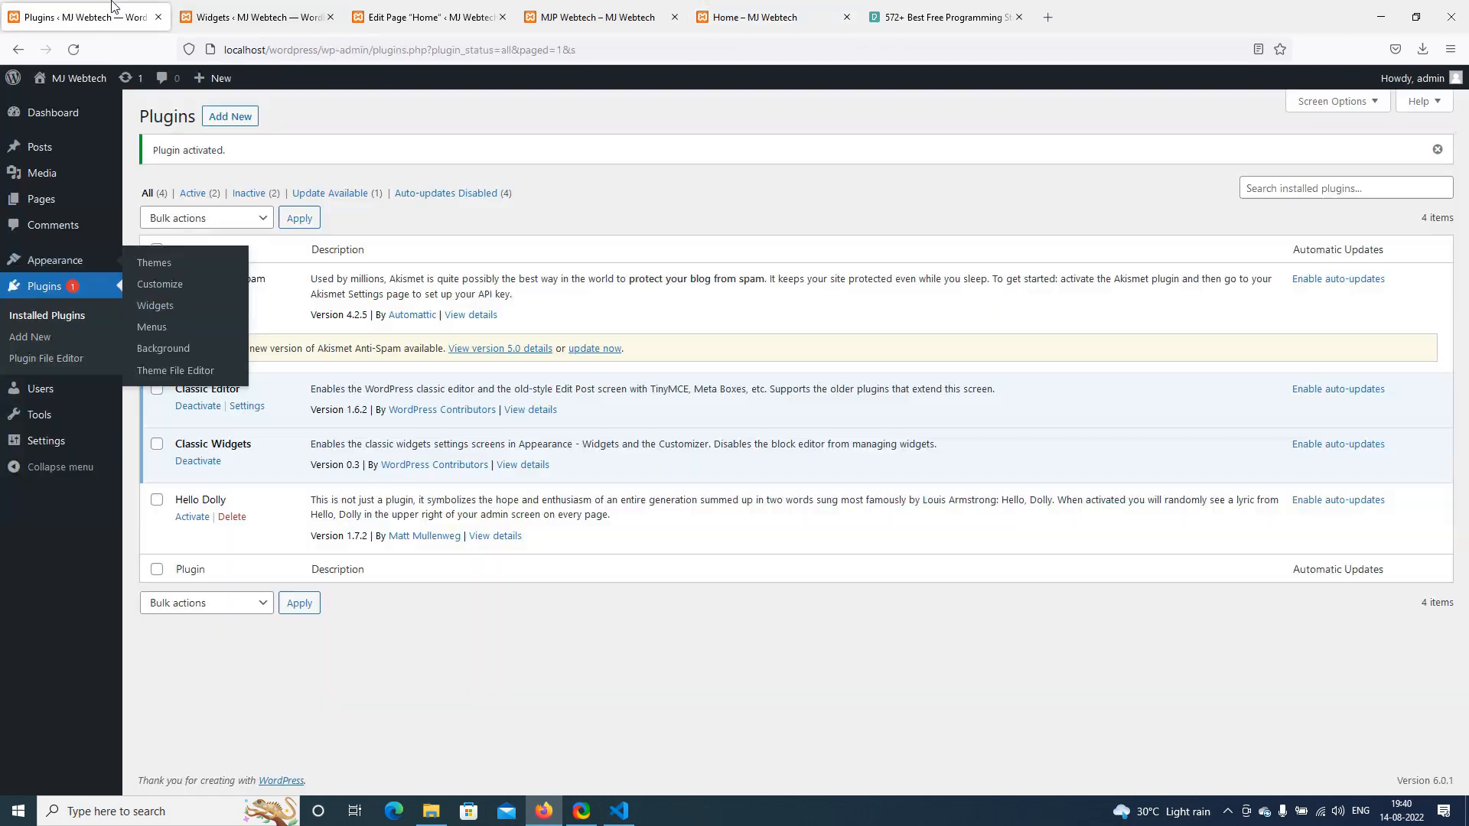
{"action": "left_click", "coordinate": [320, 6]}
{"action": "scroll", "coordinate": [987, 570], "scroll_direction": "up", "scroll_amount": 3}
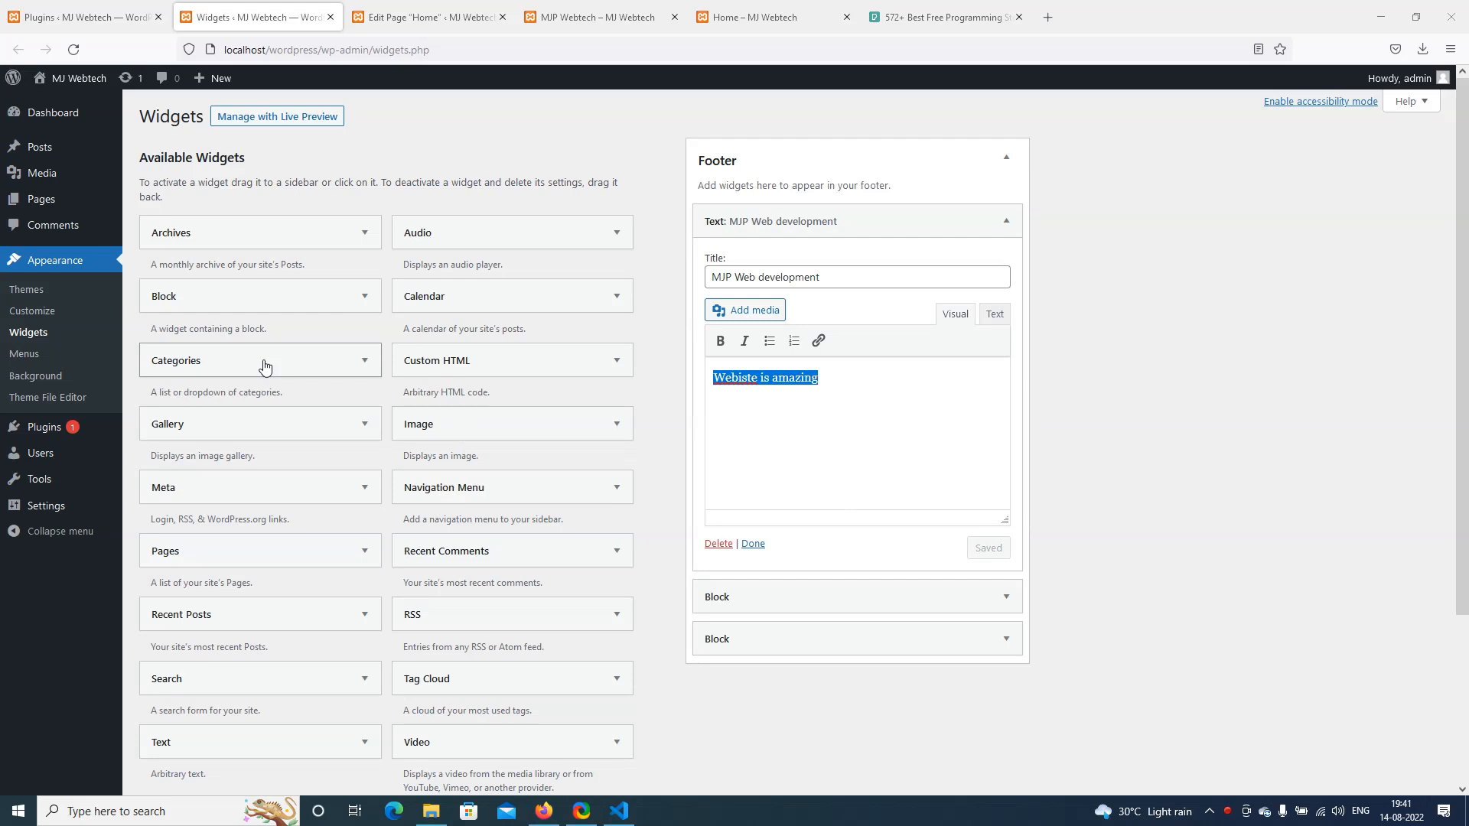
{"action": "mouse_move", "coordinate": [56, 437]}
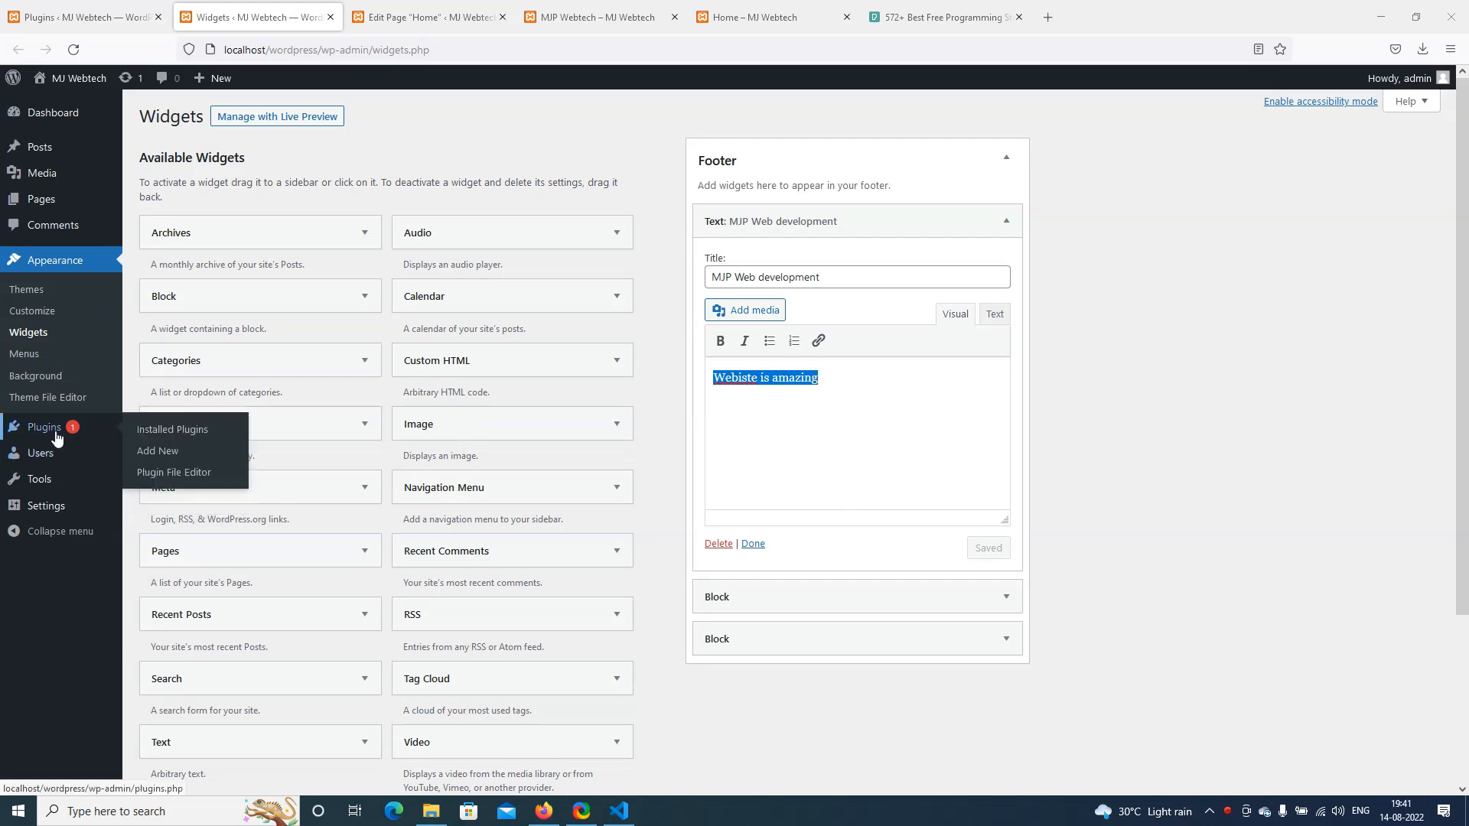
{"action": "left_click", "coordinate": [56, 437]}
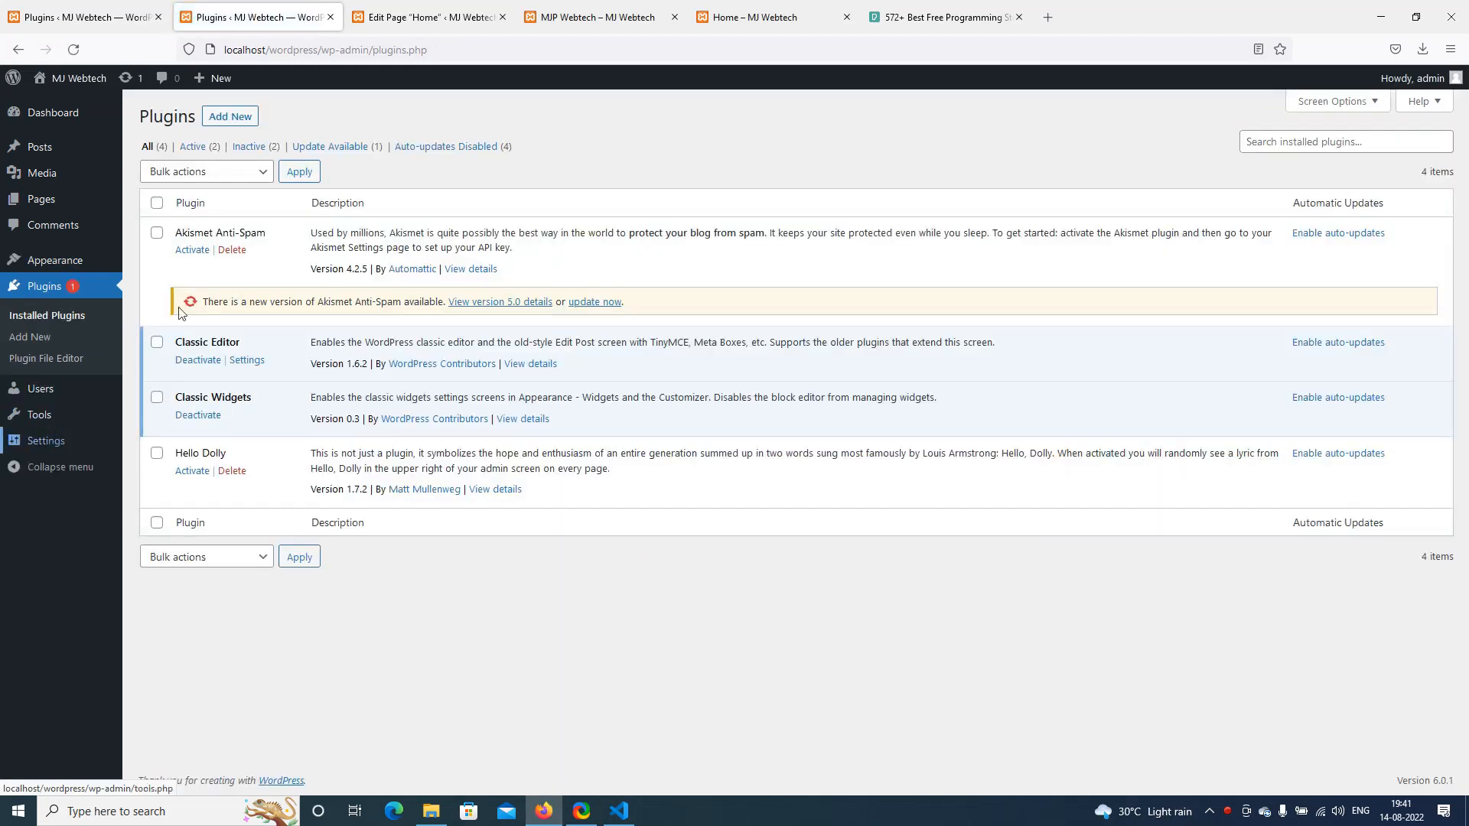
{"action": "left_click", "coordinate": [247, 120]}
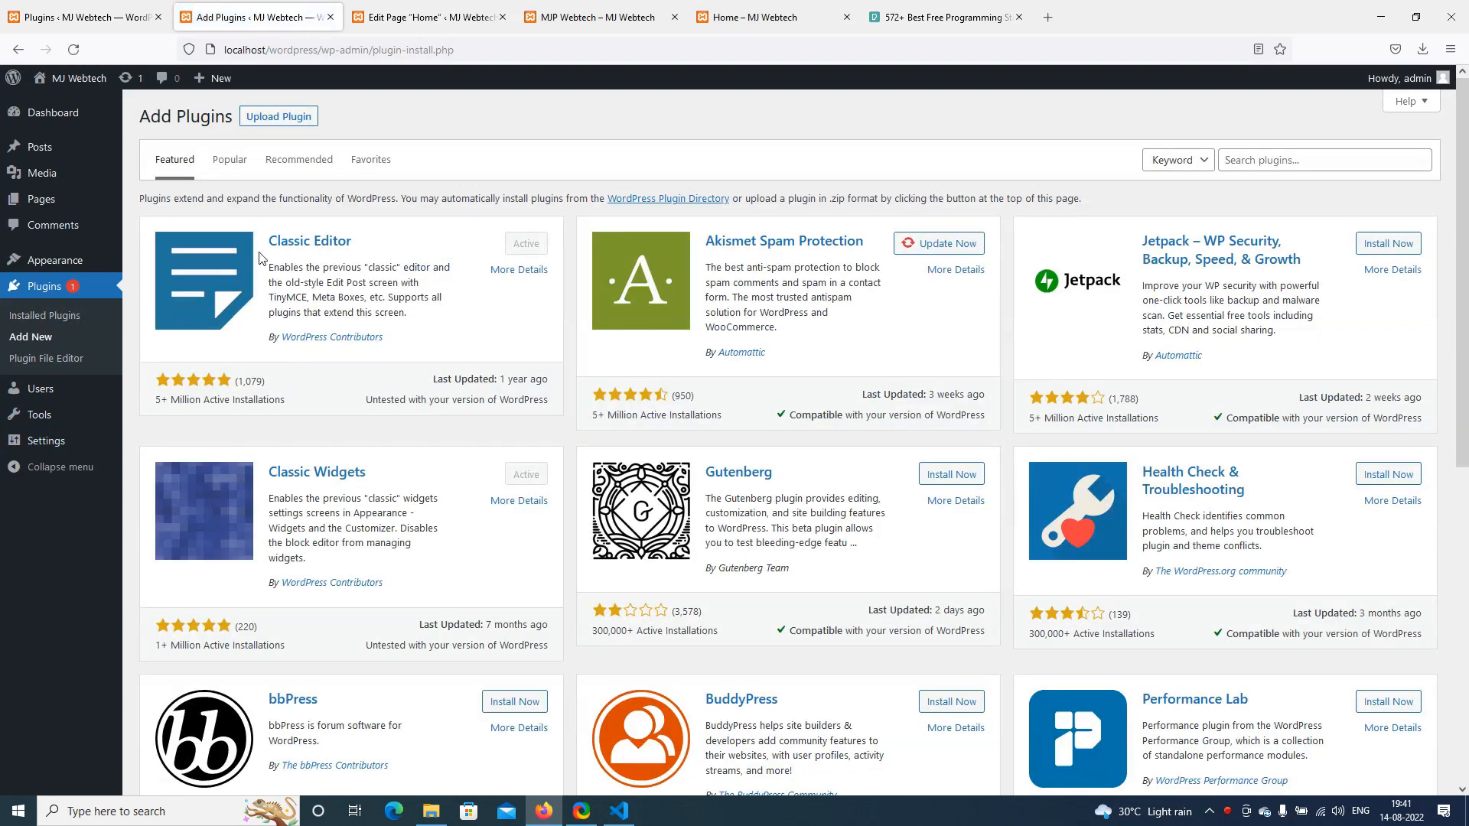
{"action": "left_click", "coordinate": [229, 165]}
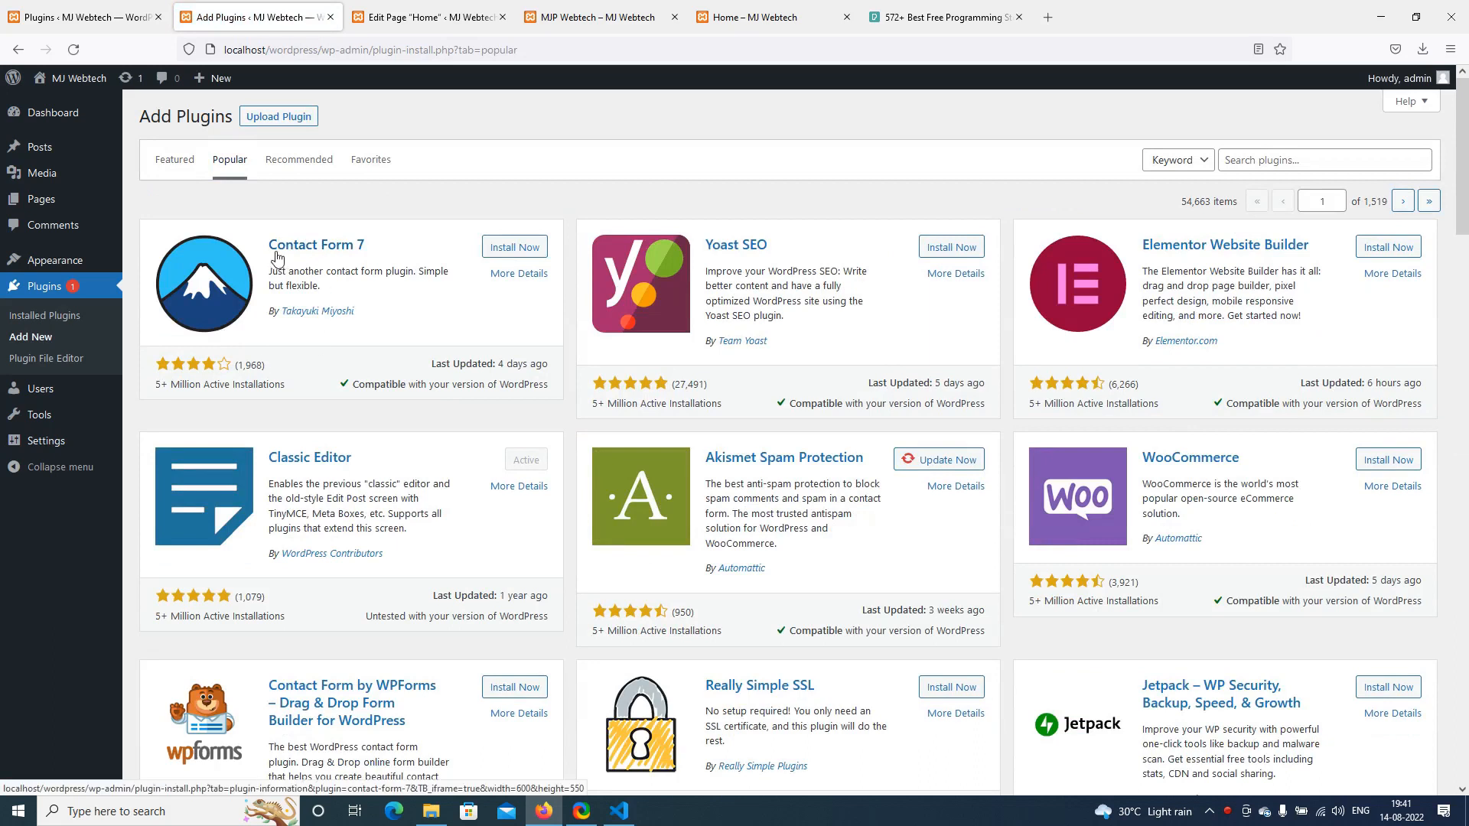
{"action": "left_click", "coordinate": [513, 248]}
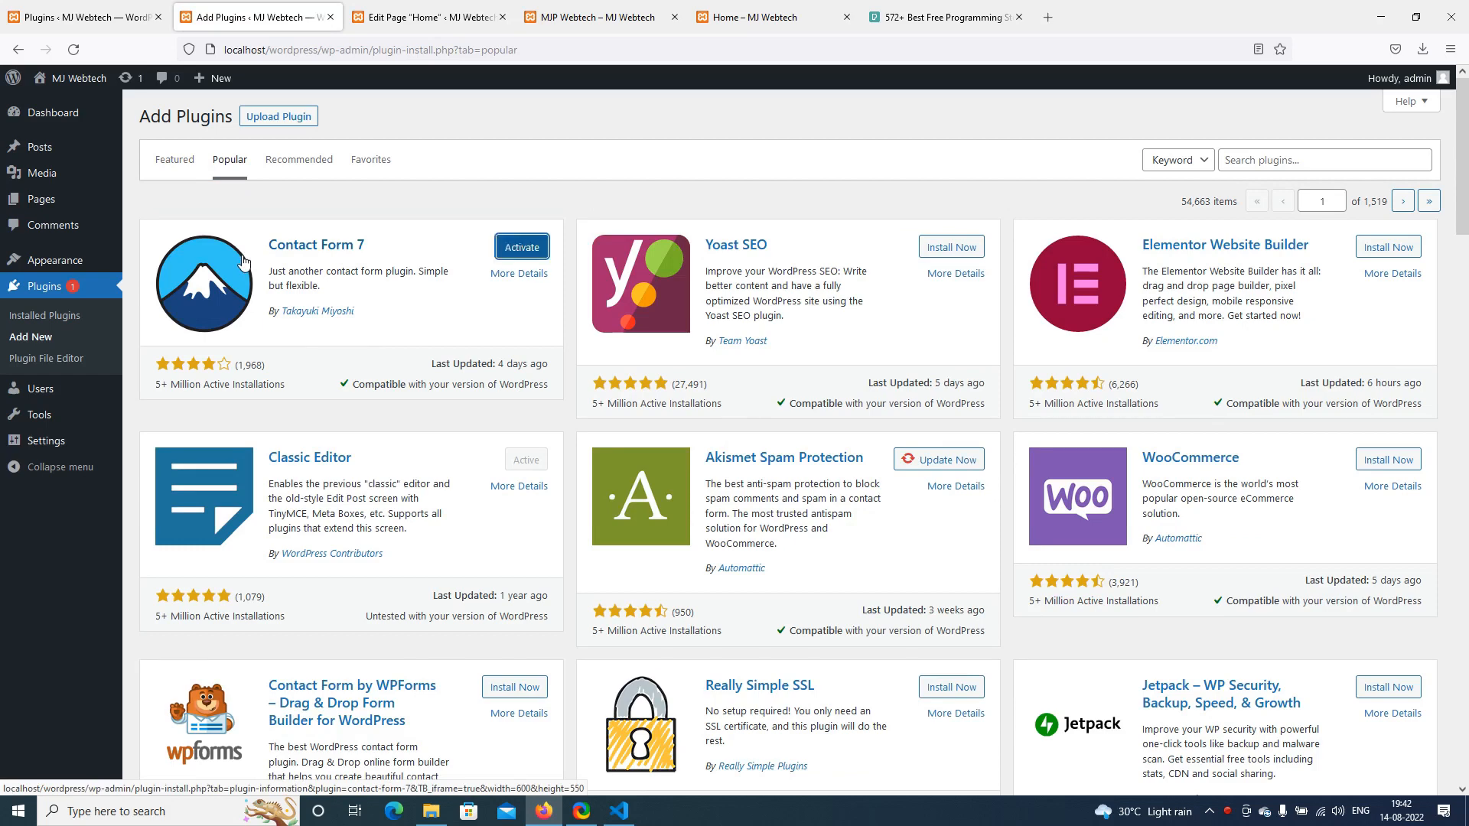
{"action": "left_click", "coordinate": [499, 254]}
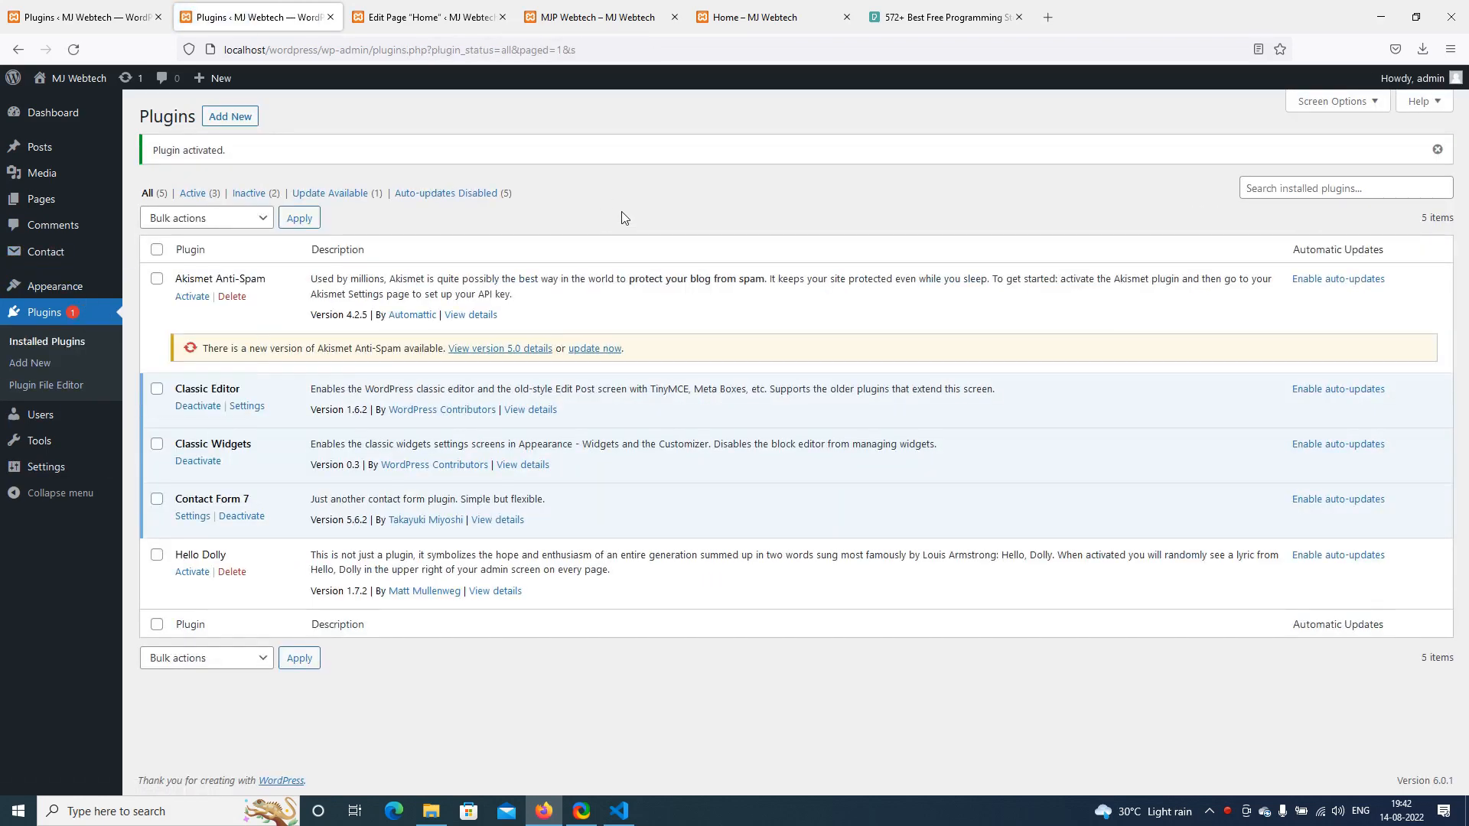
Open the Contact Forms list of Contact Form 7 in a new browser tab
{"action": "mouse_move", "coordinate": [69, 260]}
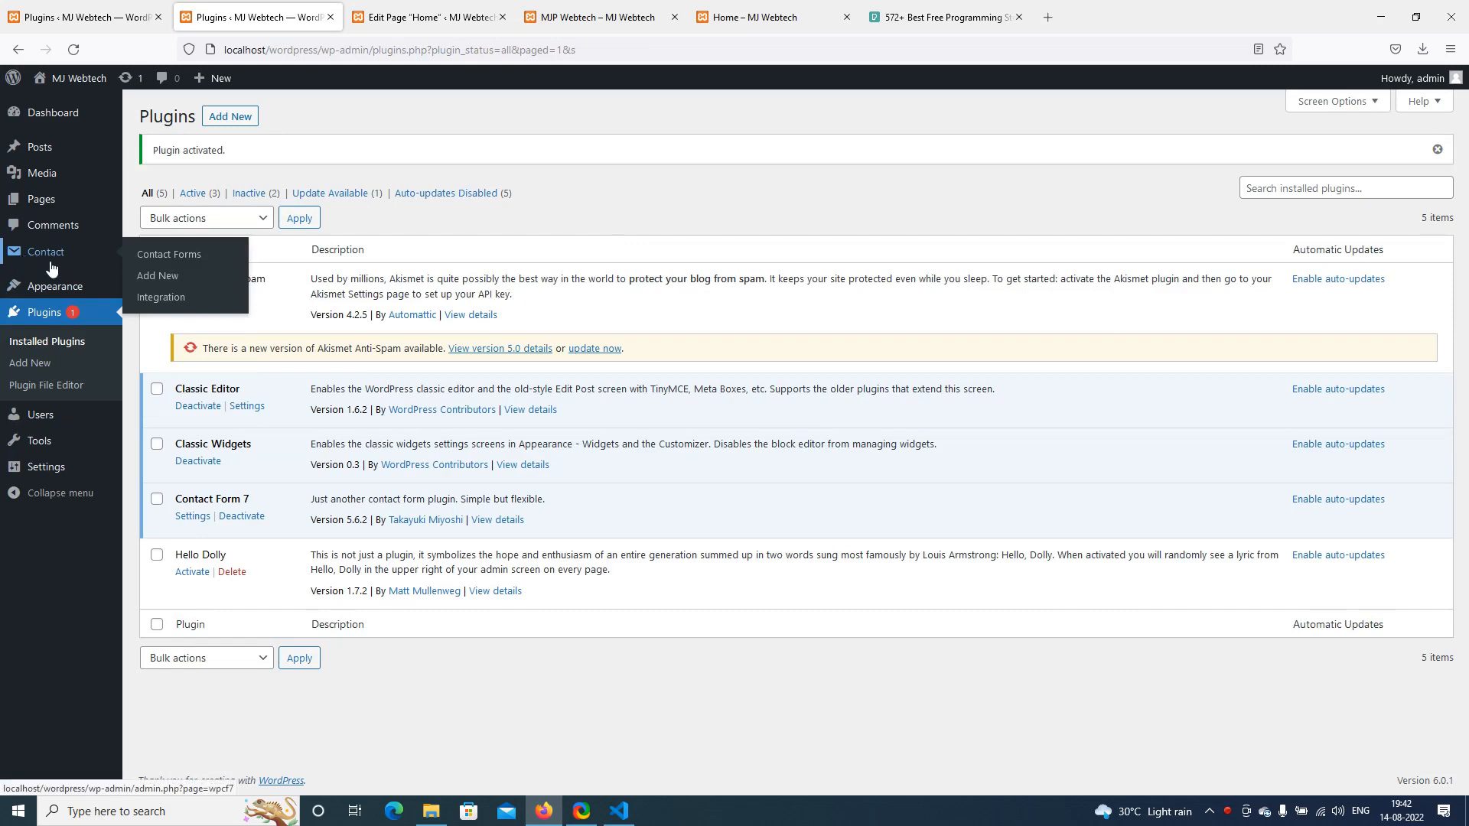
{"action": "right_click", "coordinate": [153, 262]}
{"action": "left_click", "coordinate": [187, 271]}
{"action": "left_click", "coordinate": [443, 16]}
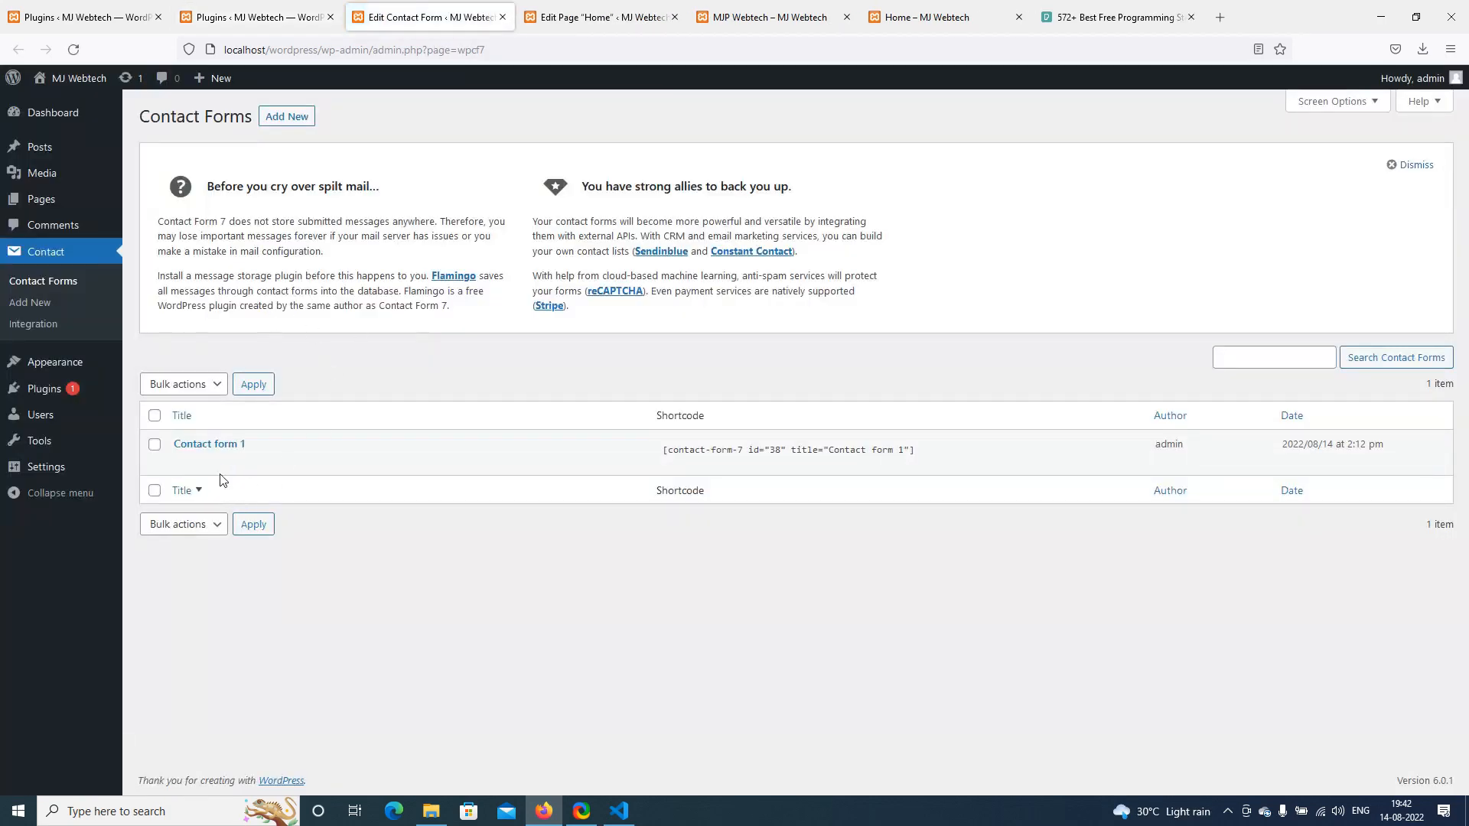
{"action": "mouse_move", "coordinate": [200, 463]}
Start a new WordPress page in a separate browser tab and title it "Contact us"
{"action": "mouse_move", "coordinate": [56, 207]}
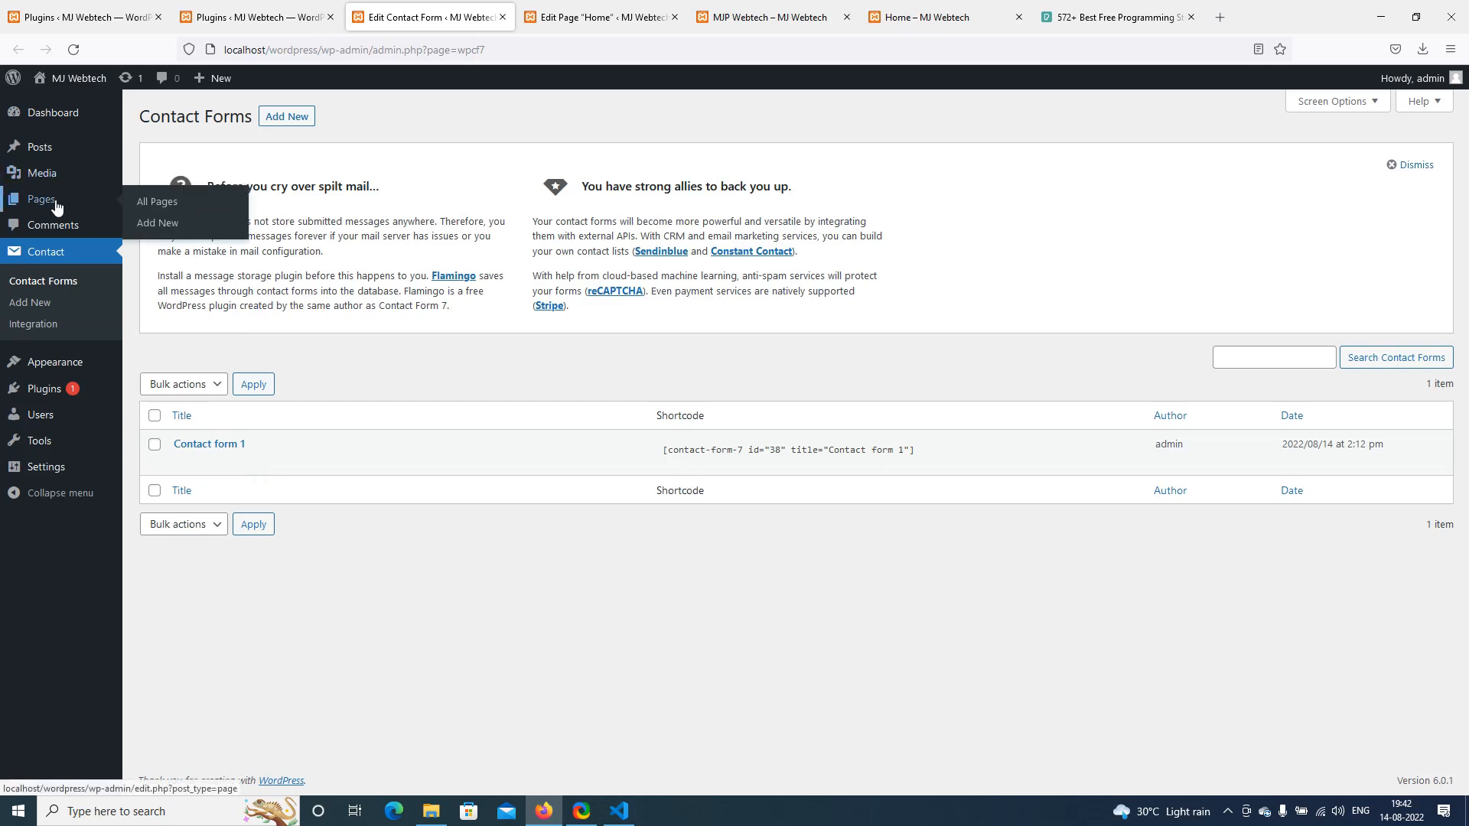
{"action": "right_click", "coordinate": [164, 230]}
{"action": "left_click", "coordinate": [198, 239]}
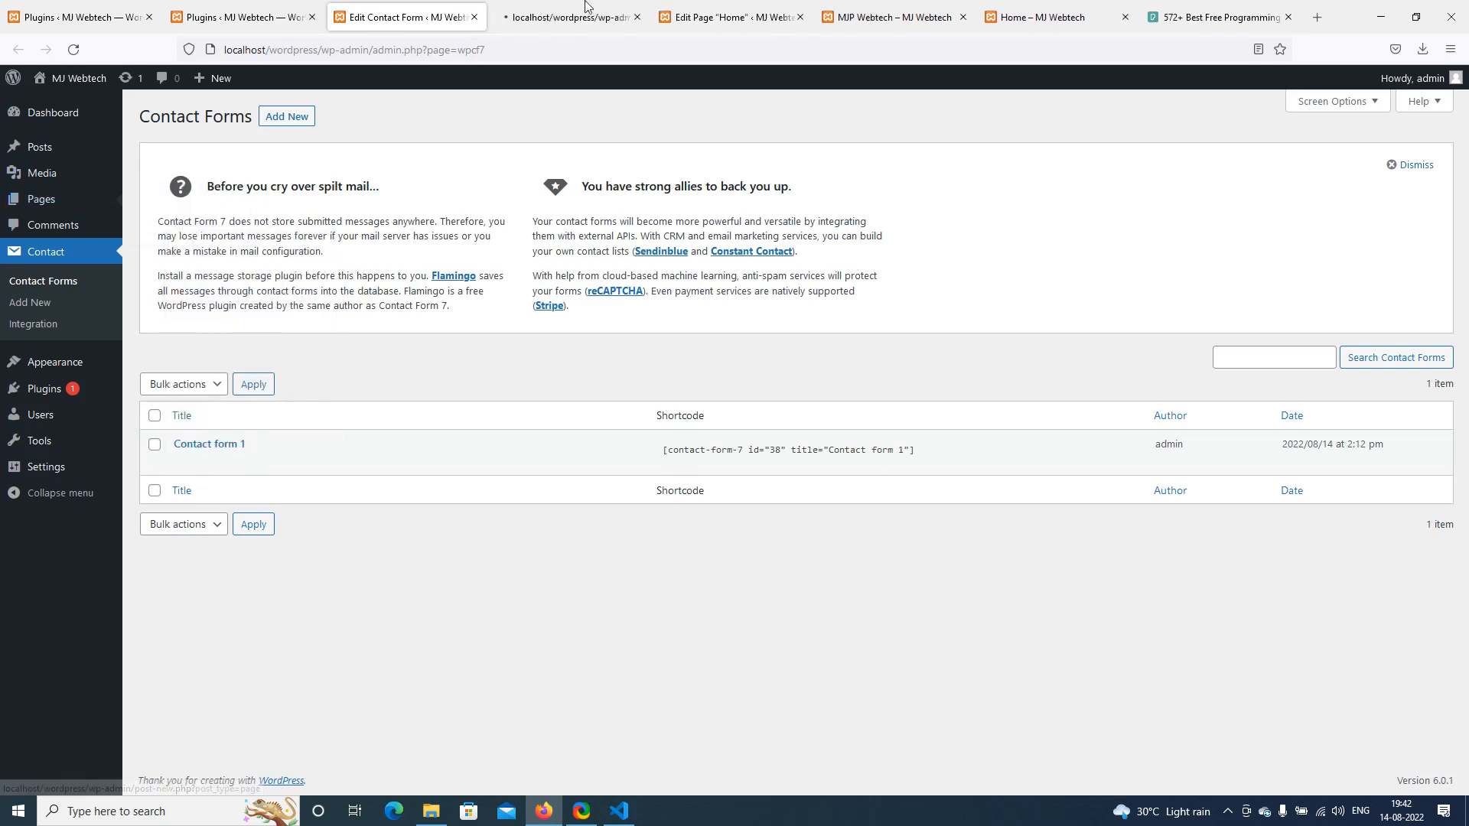
{"action": "left_click", "coordinate": [570, 17]}
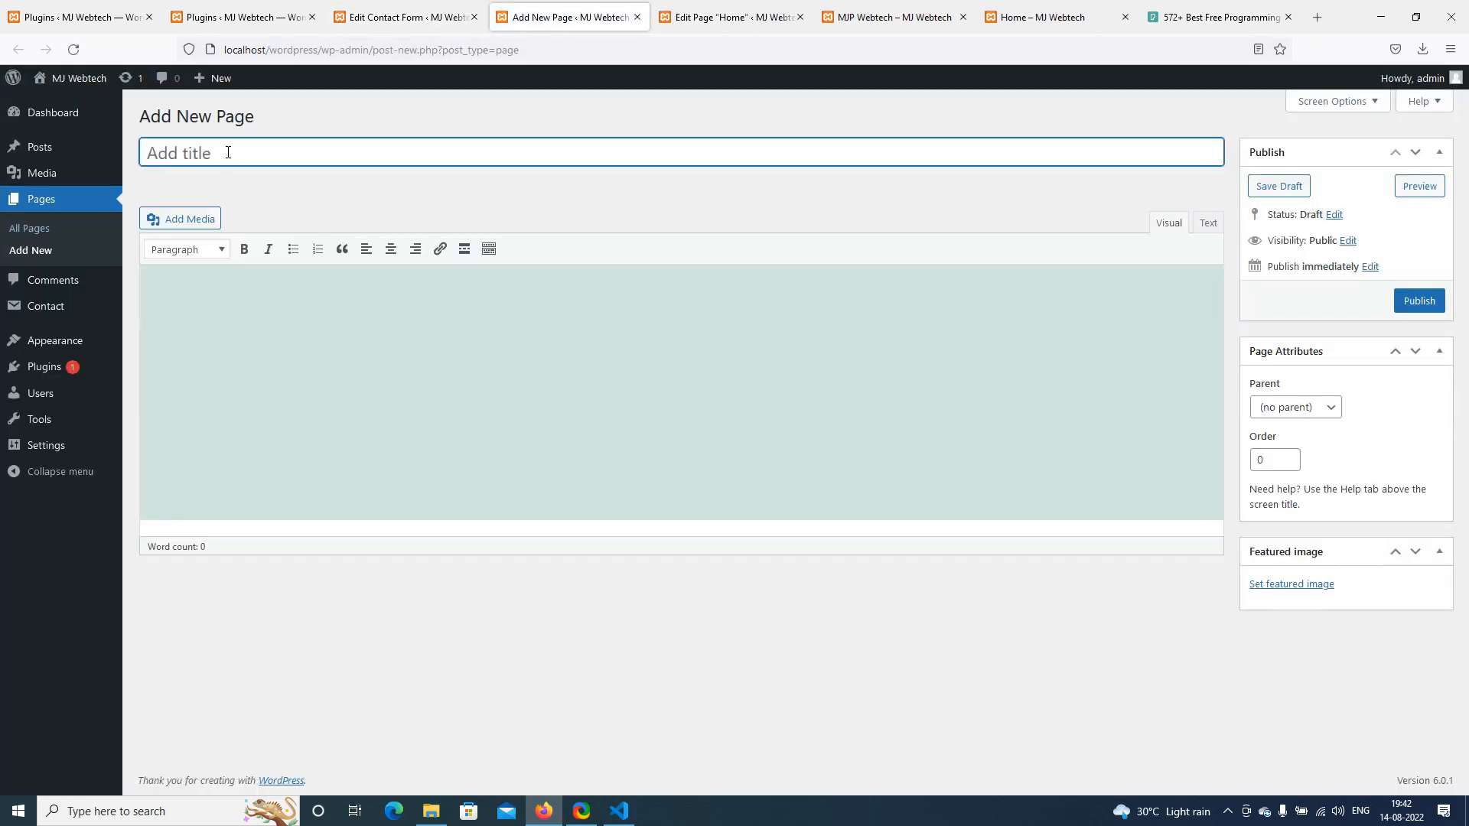
{"action": "type", "text": "Contact us"}
Copy the shortcode of "Contact form 1" into the Contact us page's content and publish the page
{"action": "left_click", "coordinate": [382, 15]}
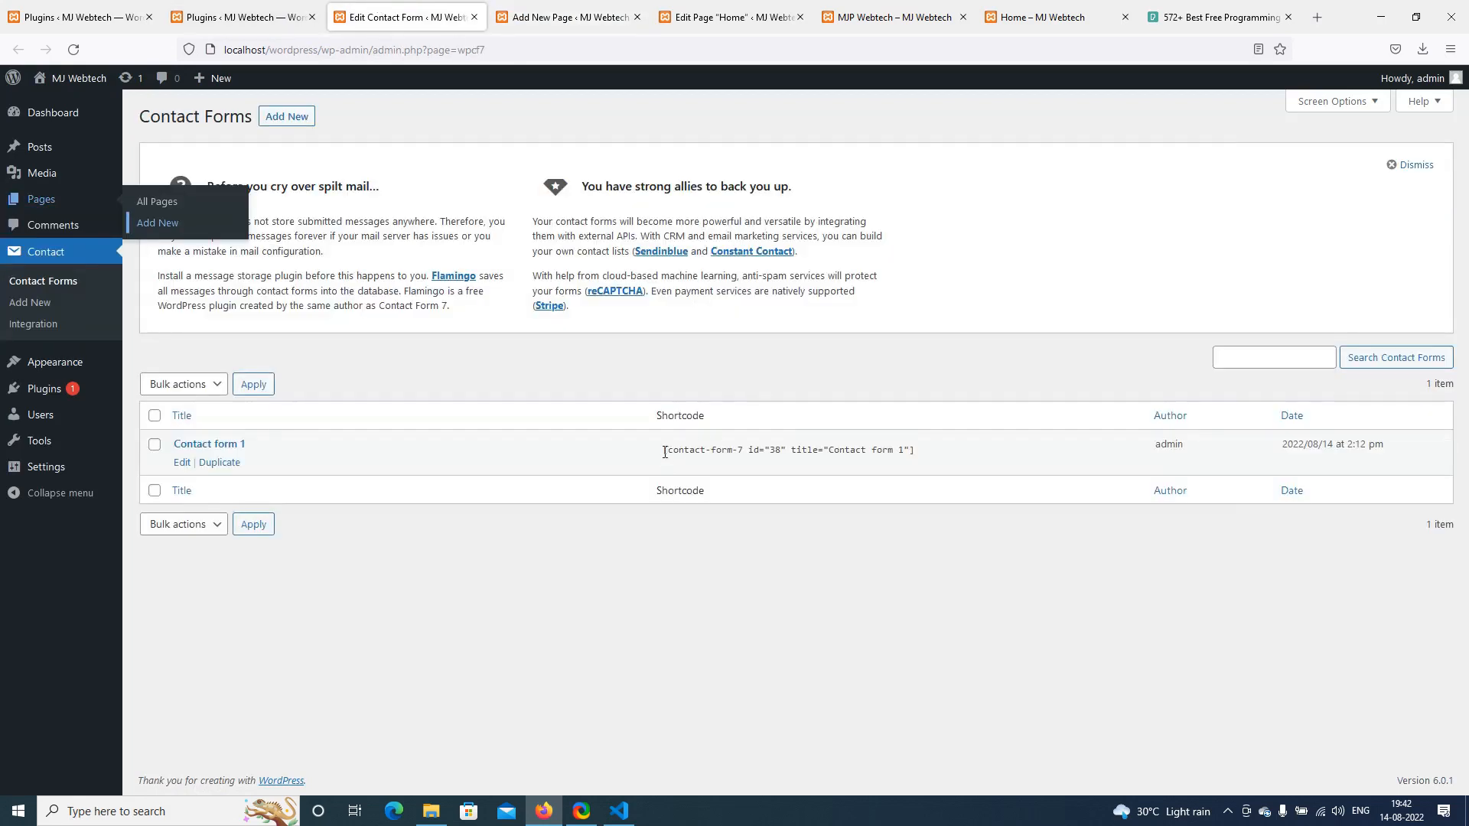
{"action": "left_click_drag", "start_coordinate": [664, 452], "coordinate": [917, 462]}
{"action": "key", "text": "ctrl+c"}
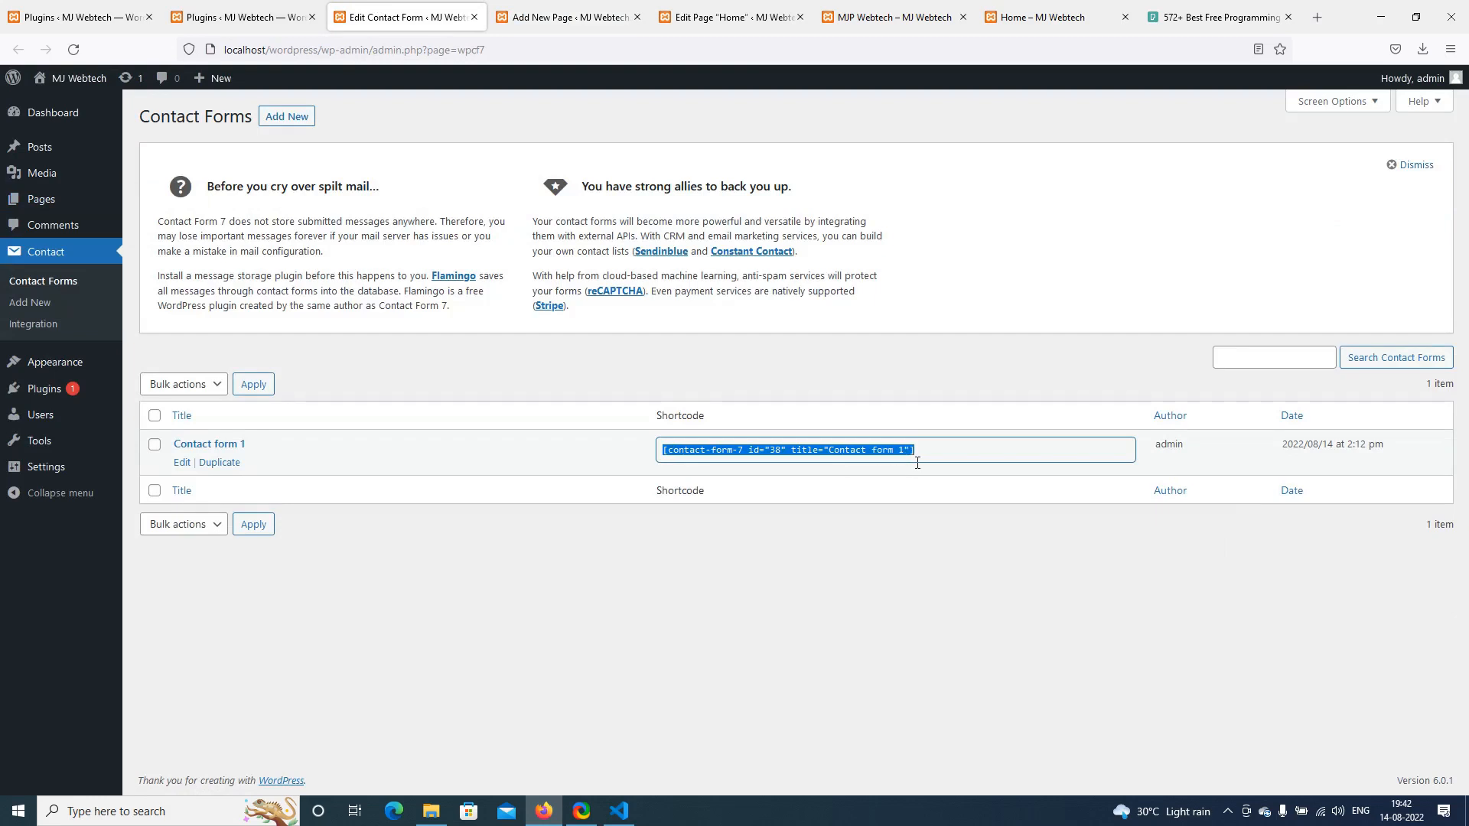
{"action": "left_click", "coordinate": [569, 17]}
{"action": "left_click", "coordinate": [438, 364]}
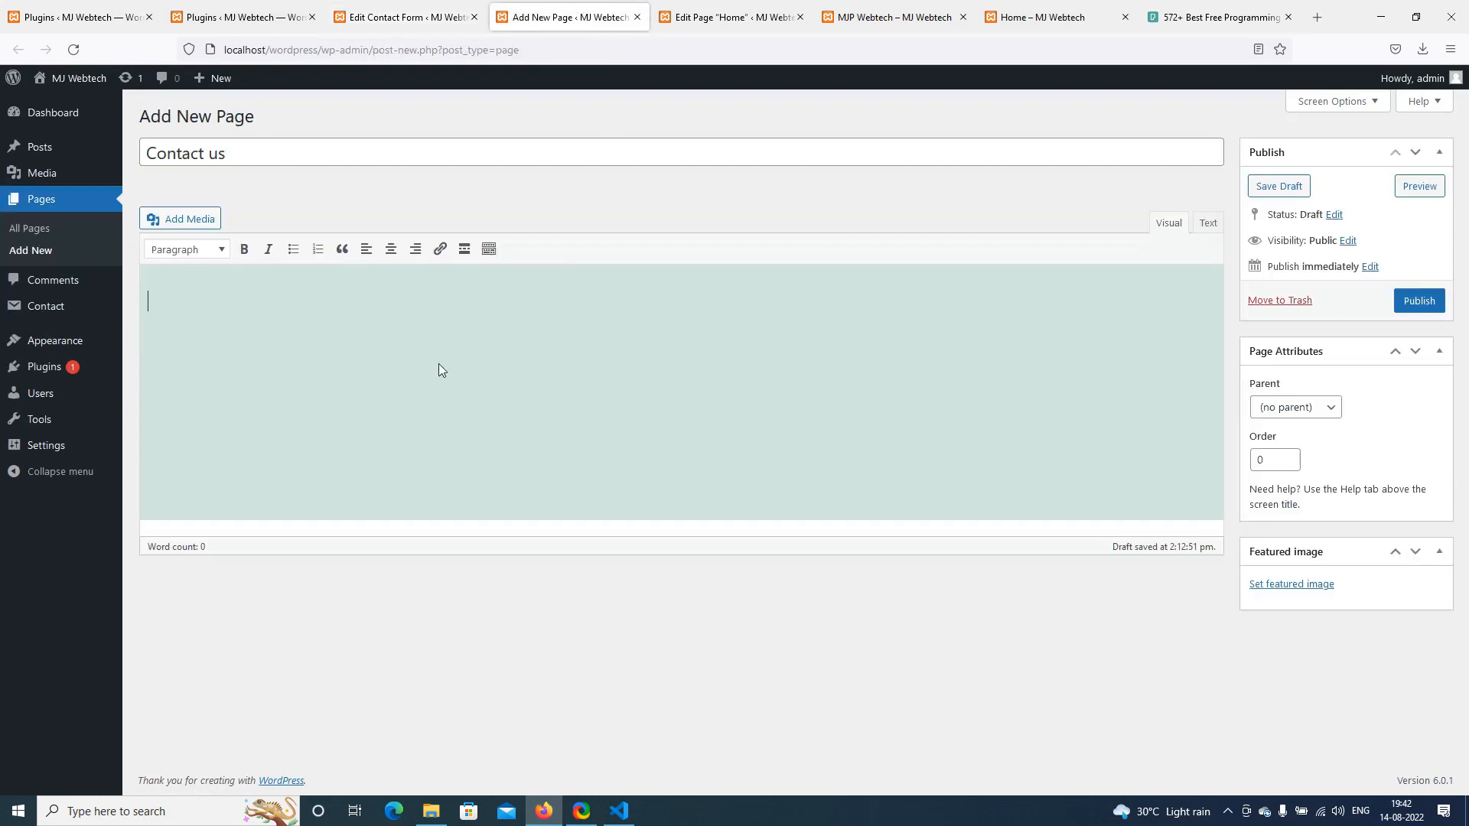
{"action": "key", "text": "ctrl+v"}
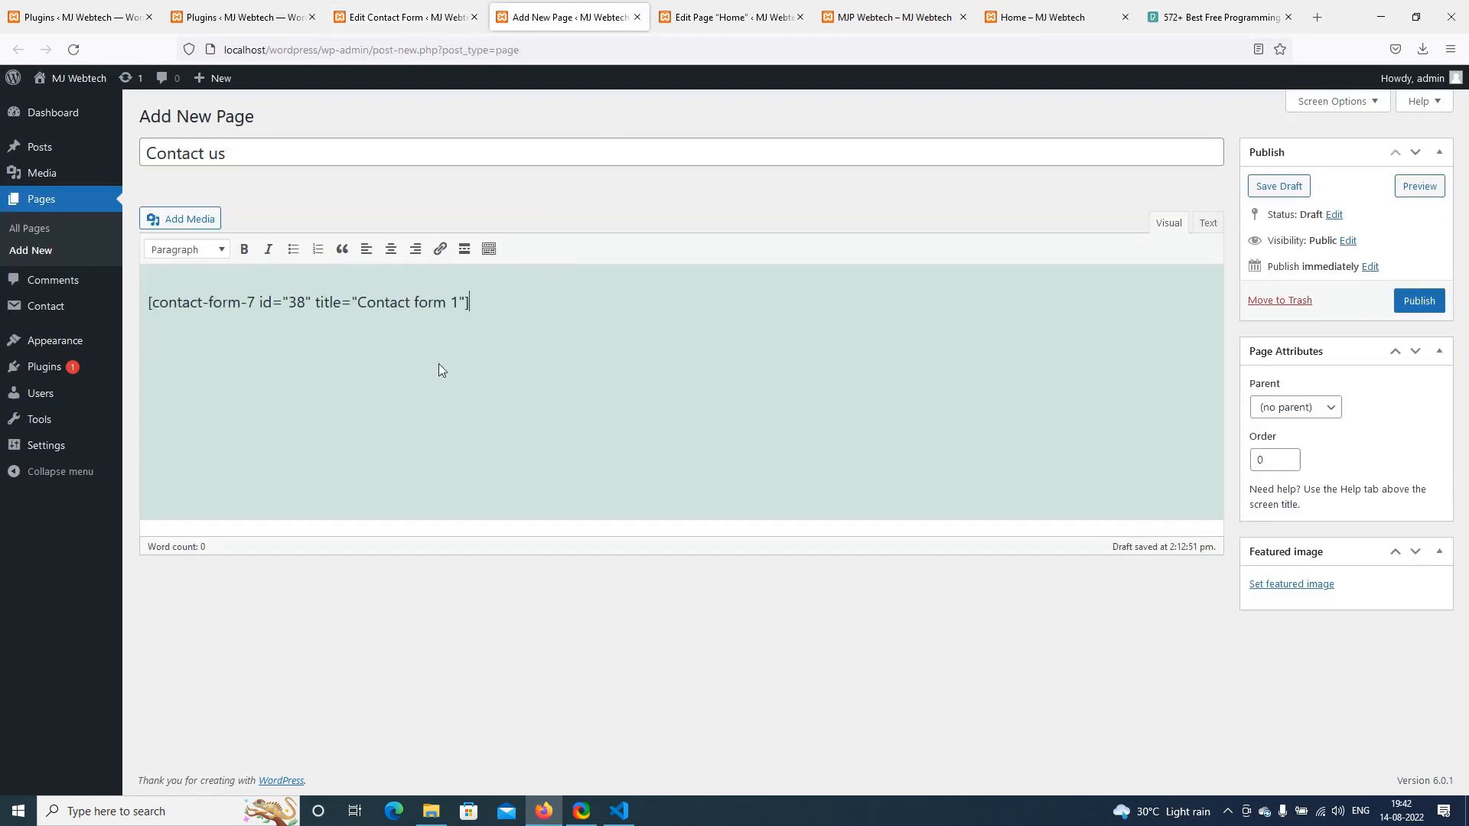
{"action": "left_click", "coordinate": [1419, 301]}
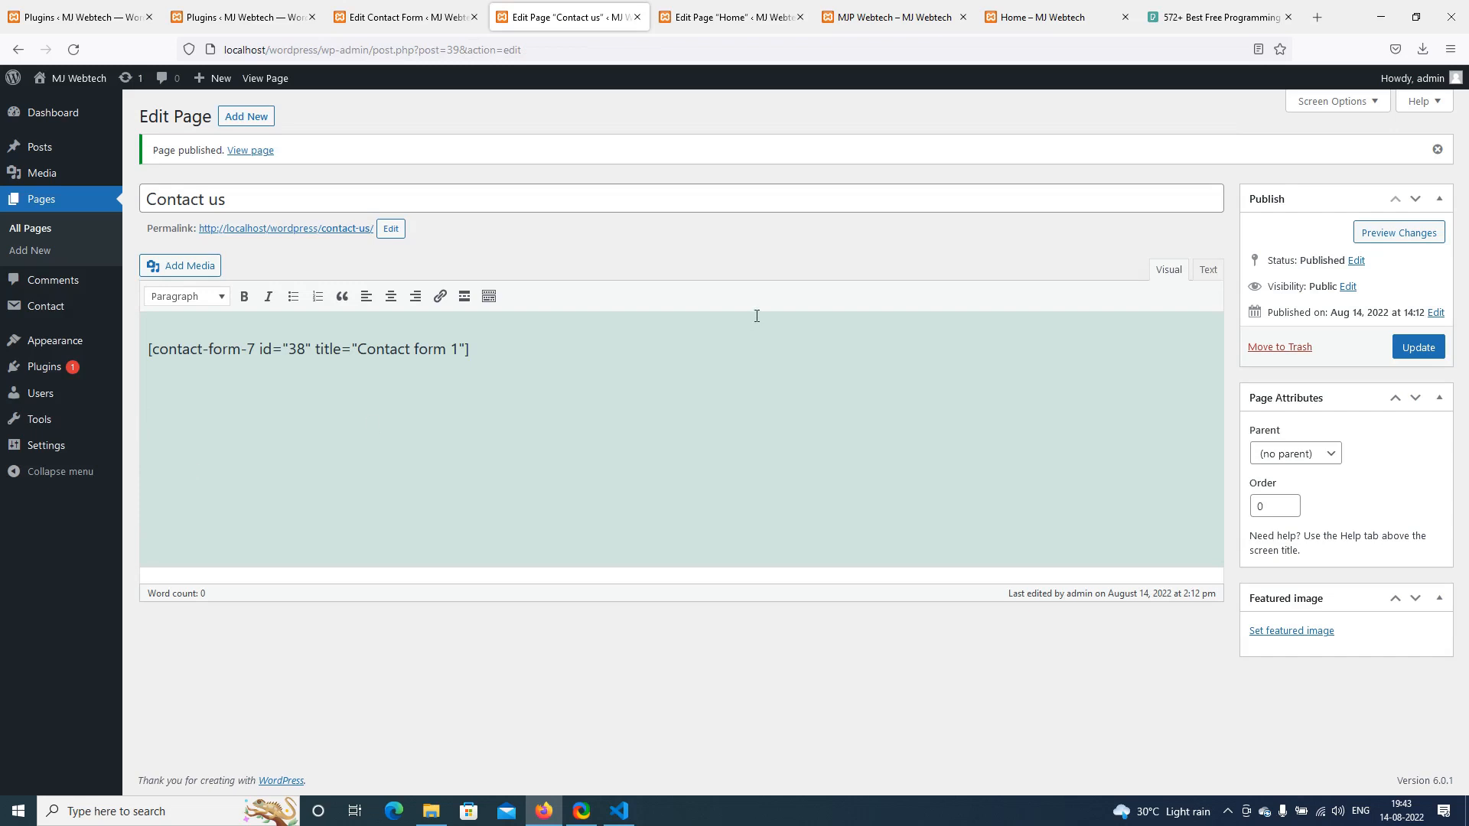
Open the Menus screen in a new browser tab, add the Contact us page to the Header menu, and save the menu
{"action": "mouse_move", "coordinate": [69, 339]}
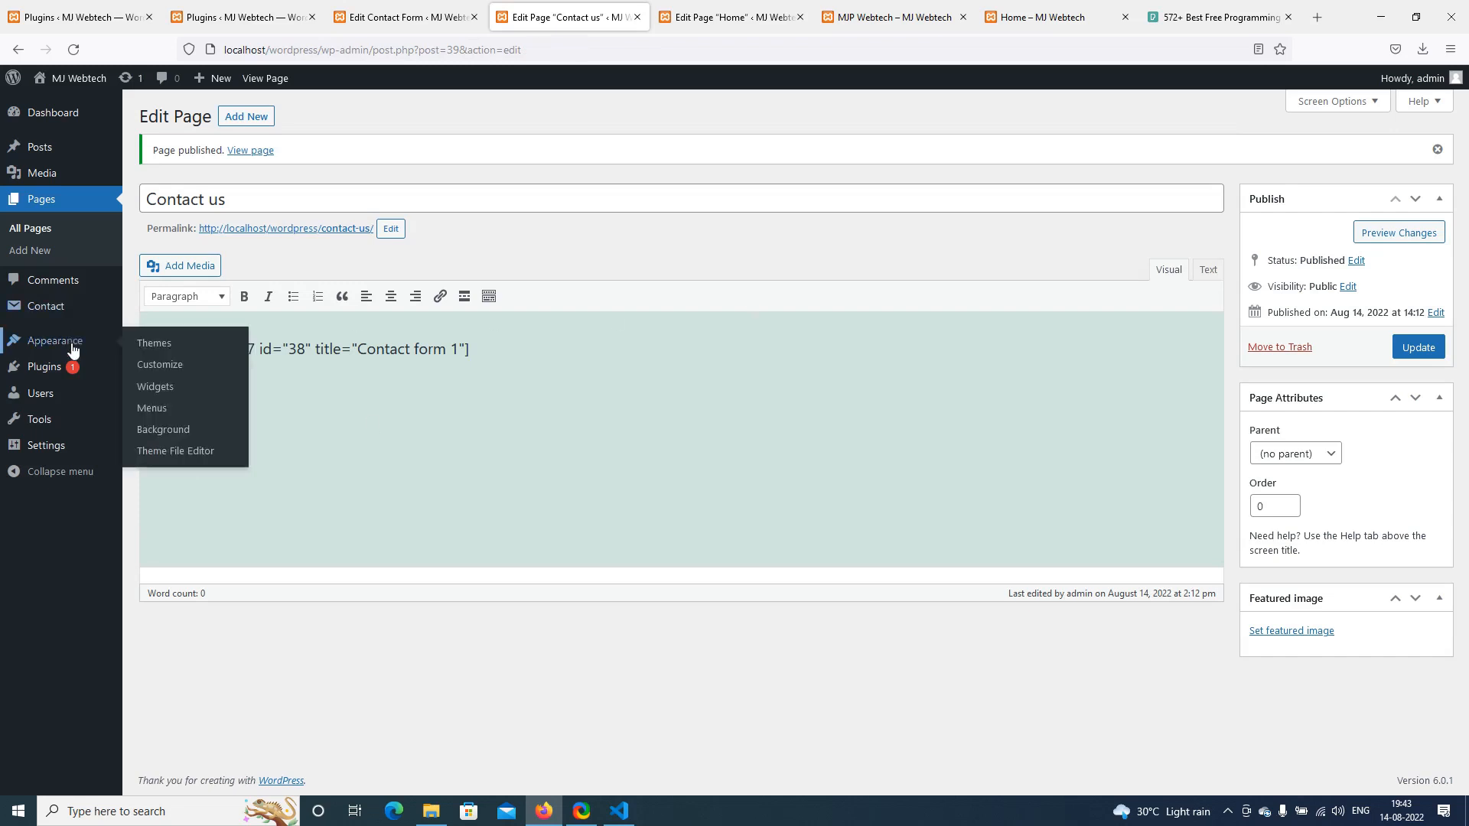
{"action": "right_click", "coordinate": [153, 413]}
{"action": "left_click", "coordinate": [181, 429]}
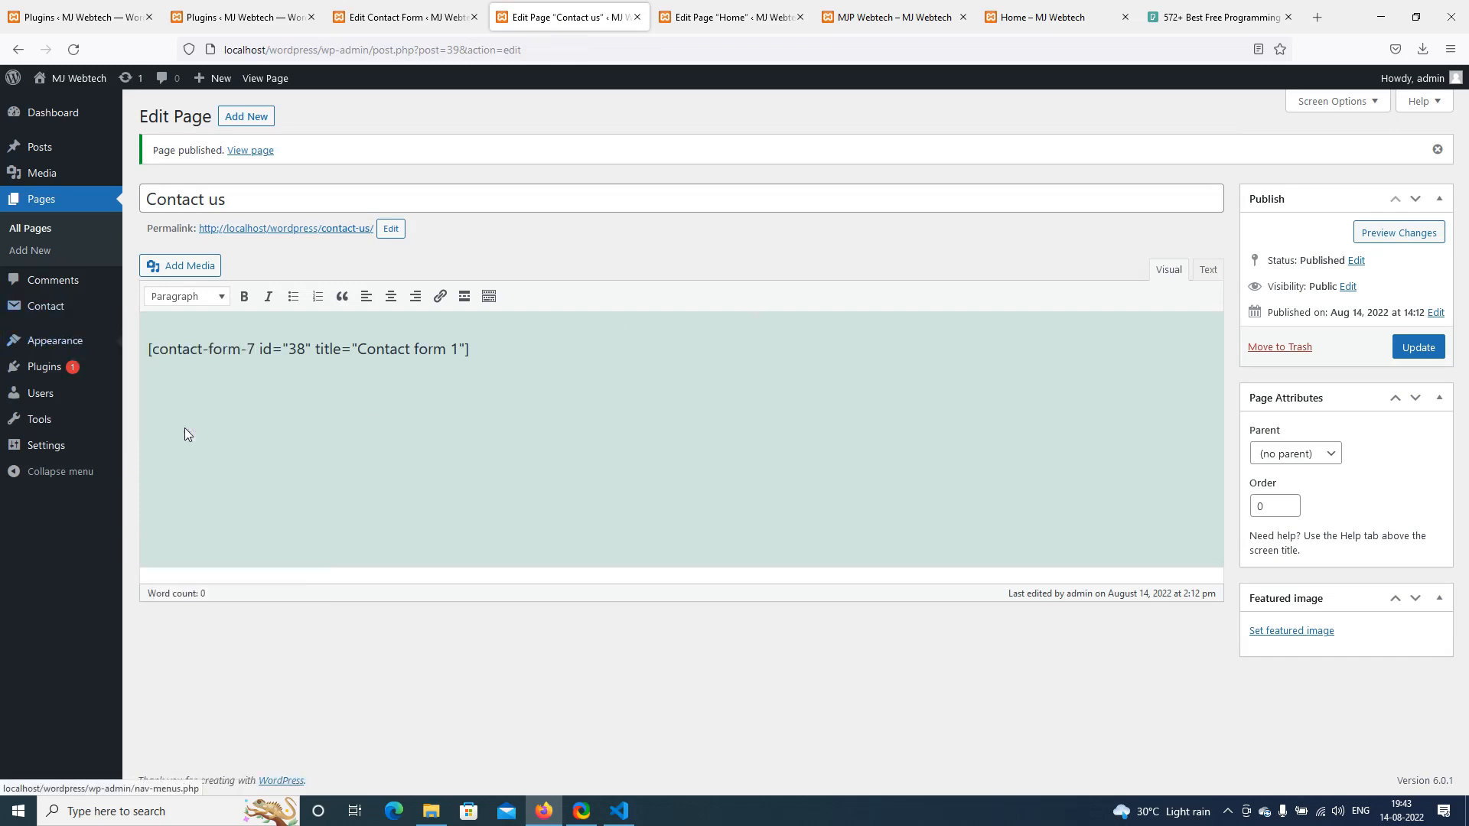
{"action": "left_click", "coordinate": [651, 17]}
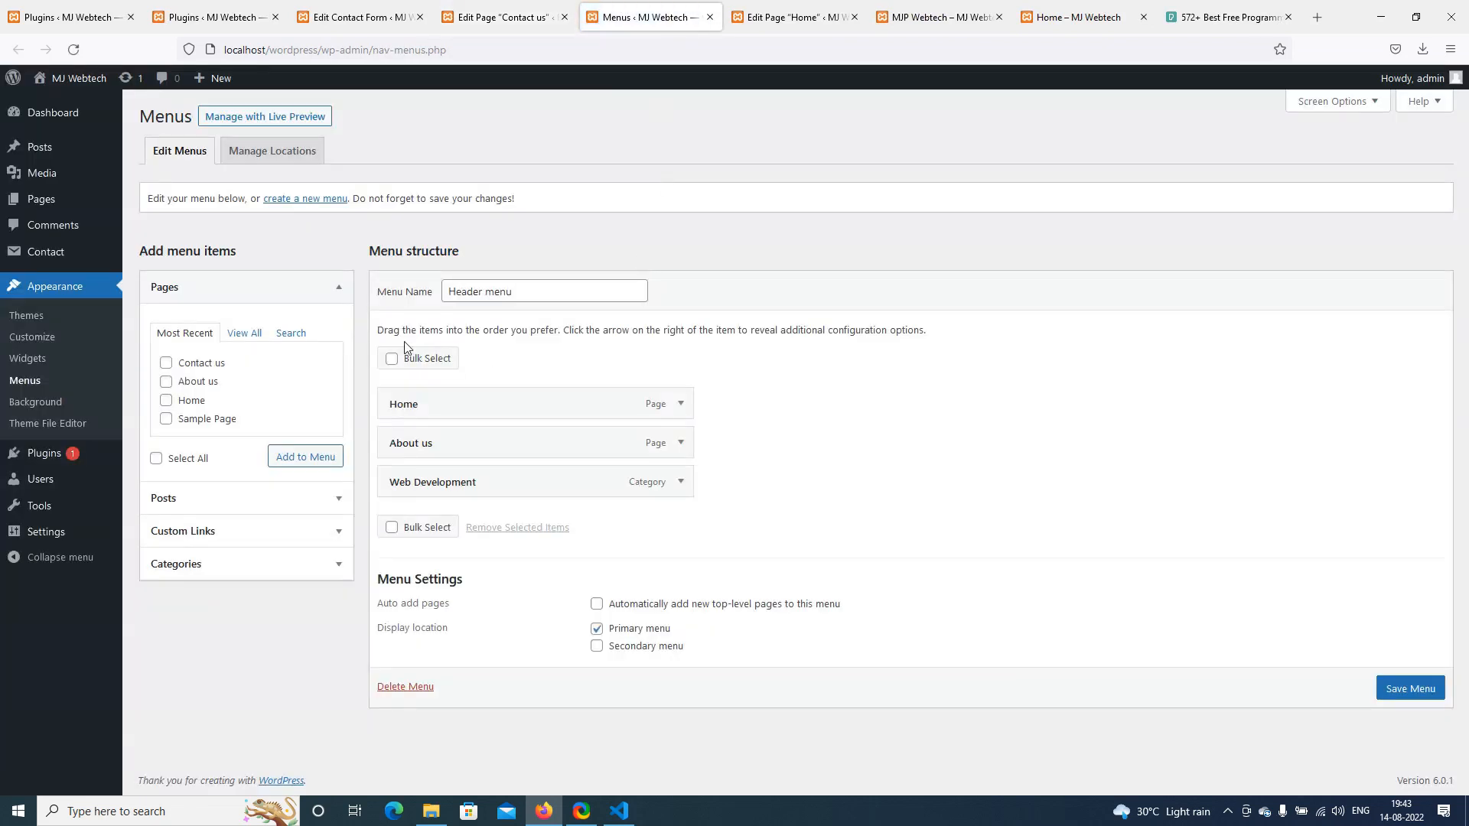
{"action": "left_click", "coordinate": [166, 363]}
{"action": "left_click", "coordinate": [335, 462]}
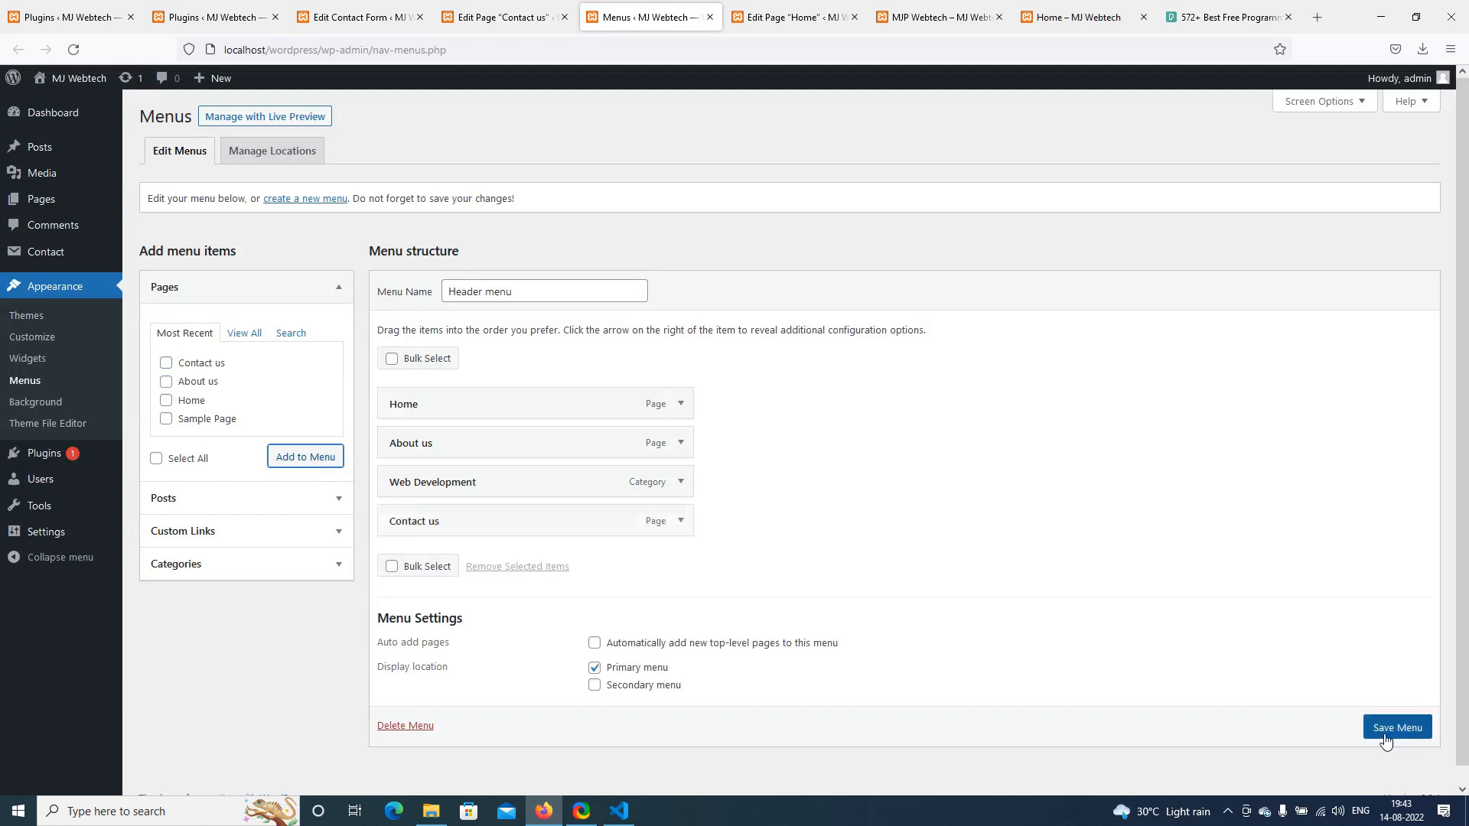
{"action": "left_click", "coordinate": [1385, 739]}
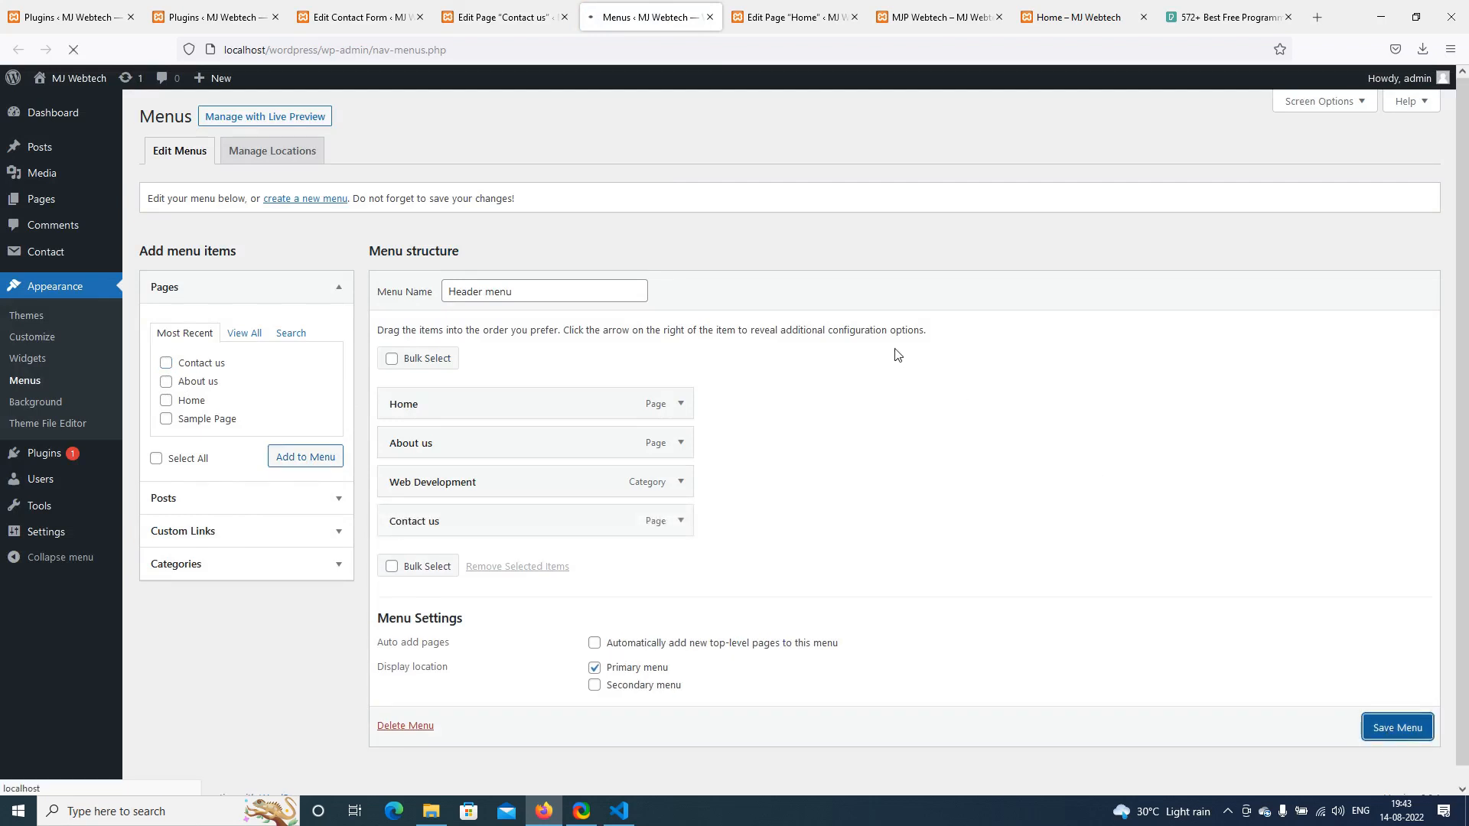
Reload the site's home page in its browser tab and open Contact us from the header menu
{"action": "left_click", "coordinate": [1071, 17]}
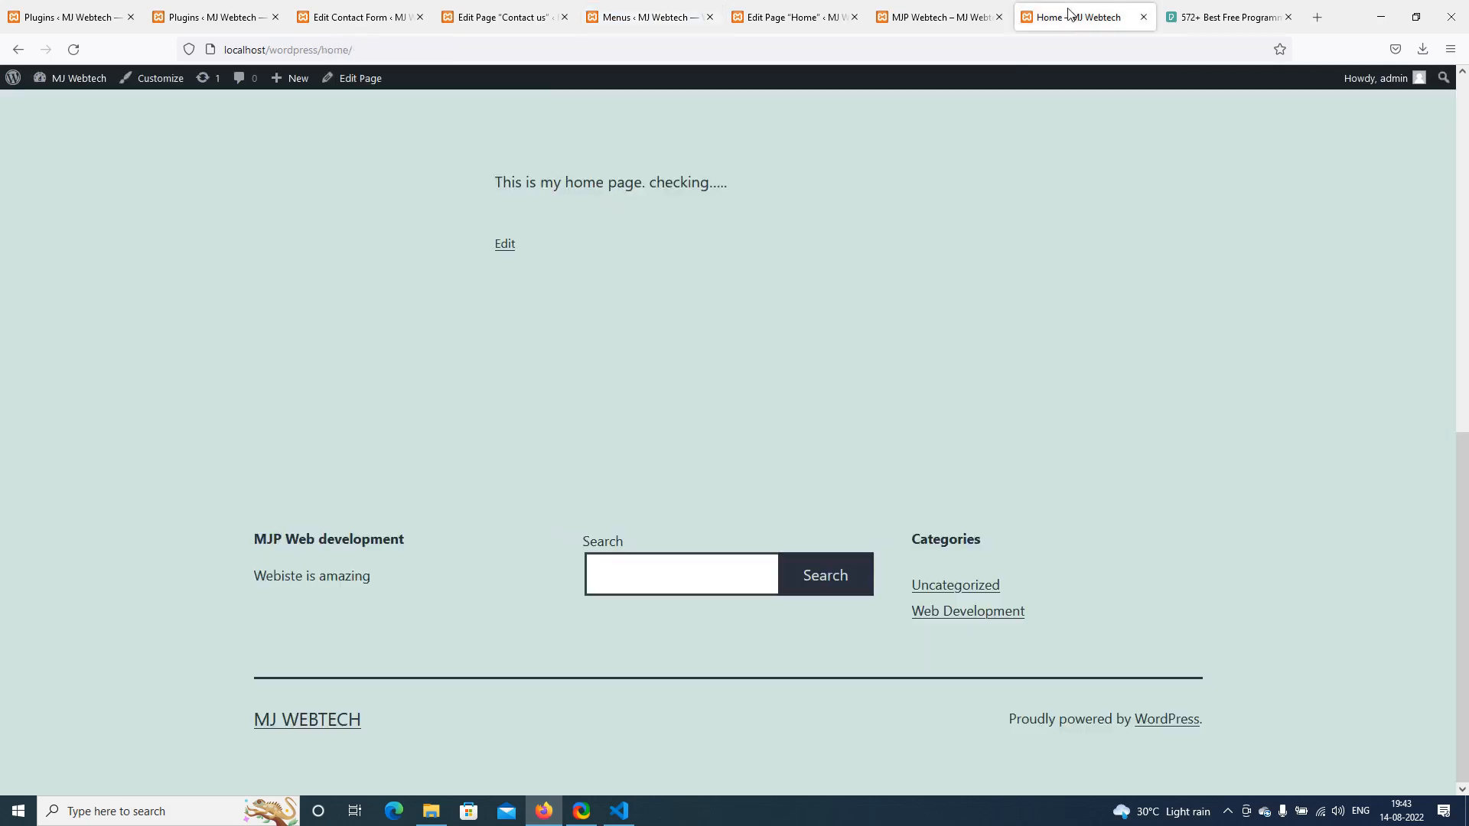
{"action": "scroll", "coordinate": [194, 375], "scroll_direction": "up", "scroll_amount": 10}
{"action": "right_click", "coordinate": [41, 261]}
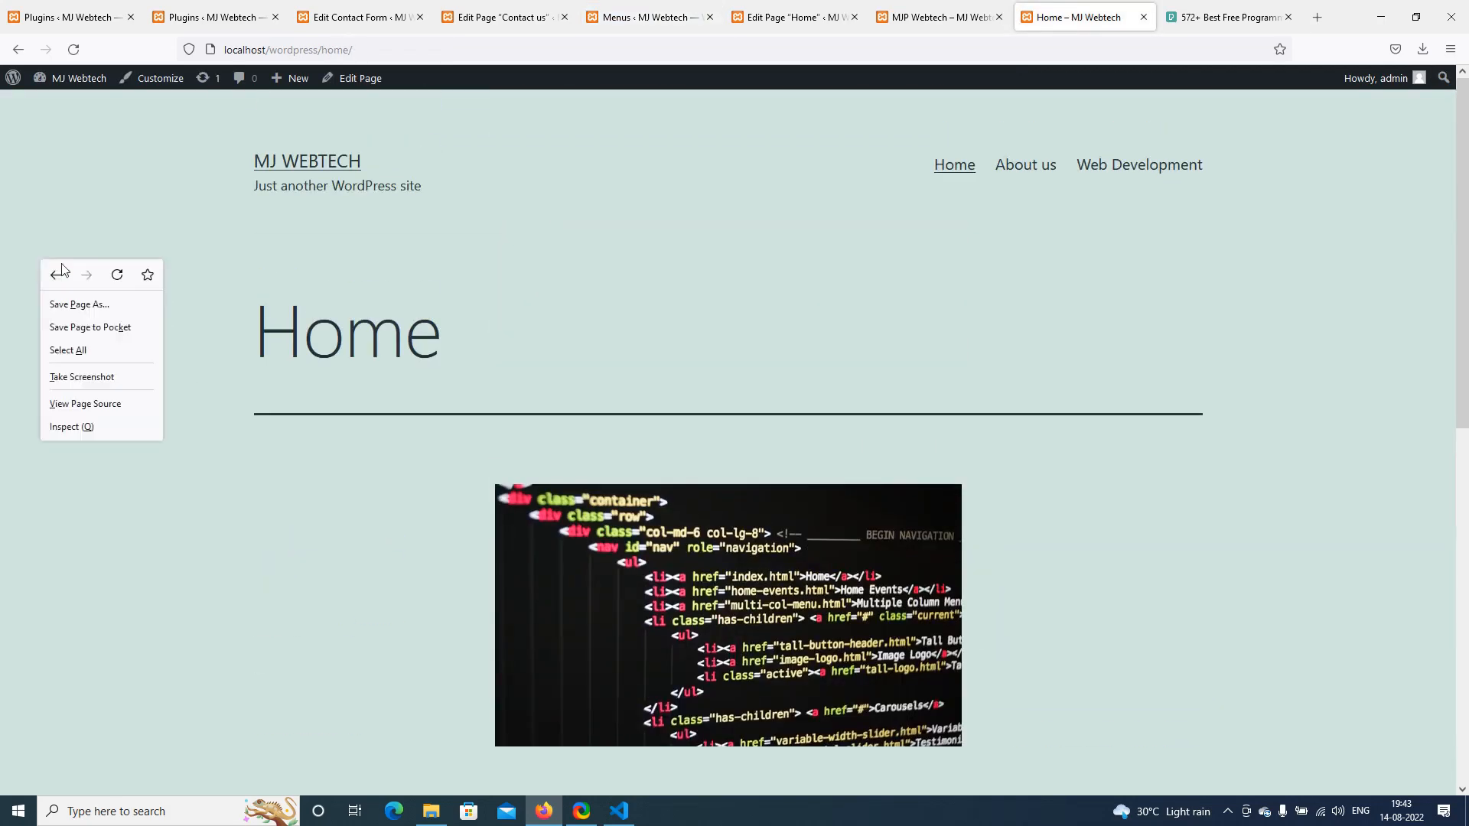
{"action": "left_click", "coordinate": [122, 277]}
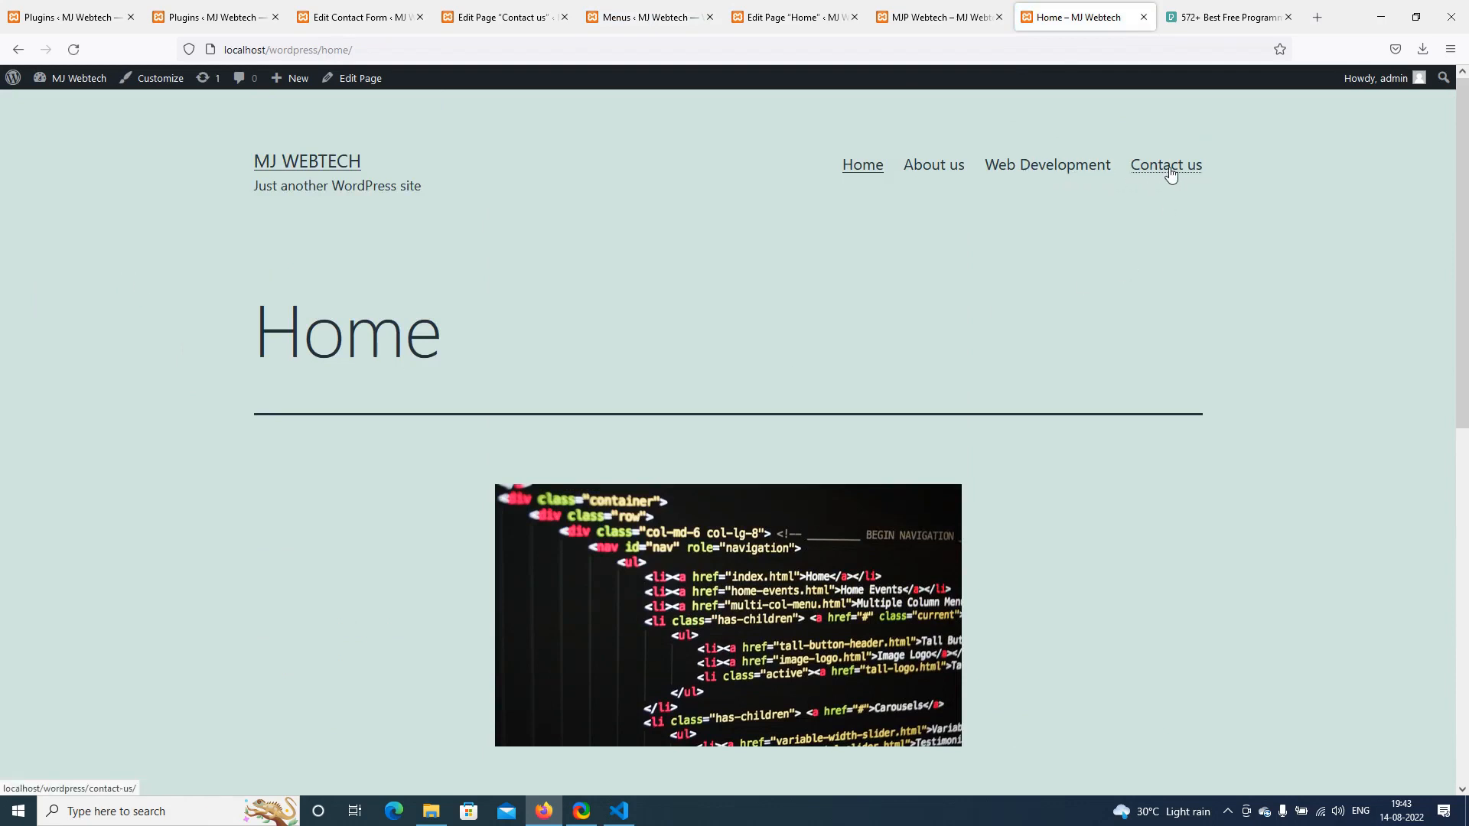
{"action": "left_click", "coordinate": [1169, 170]}
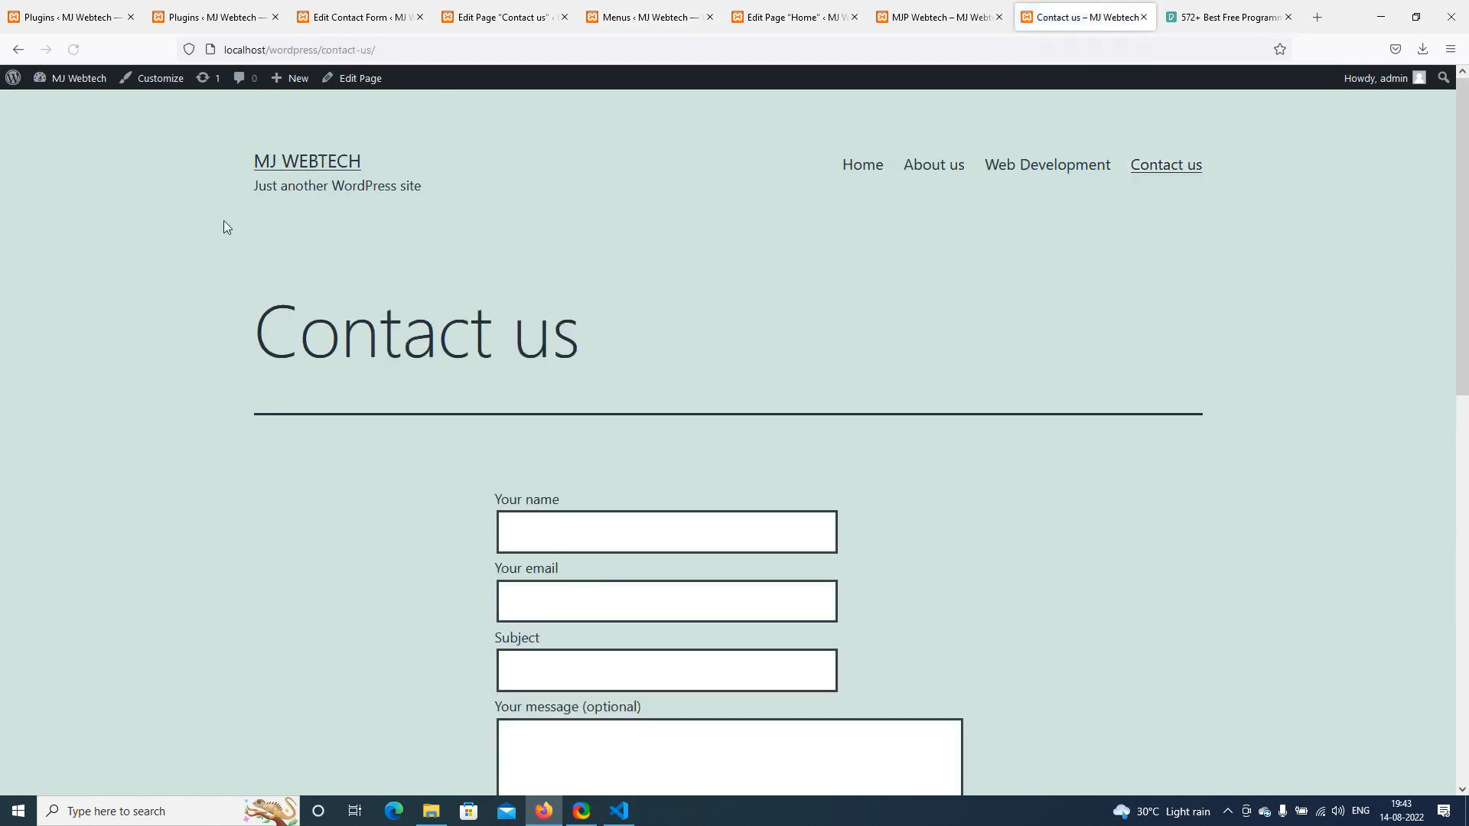
Review the name, email, subject and message fields of the form on the live Contact us page
{"action": "scroll", "coordinate": [224, 220], "scroll_direction": "down", "scroll_amount": 4}
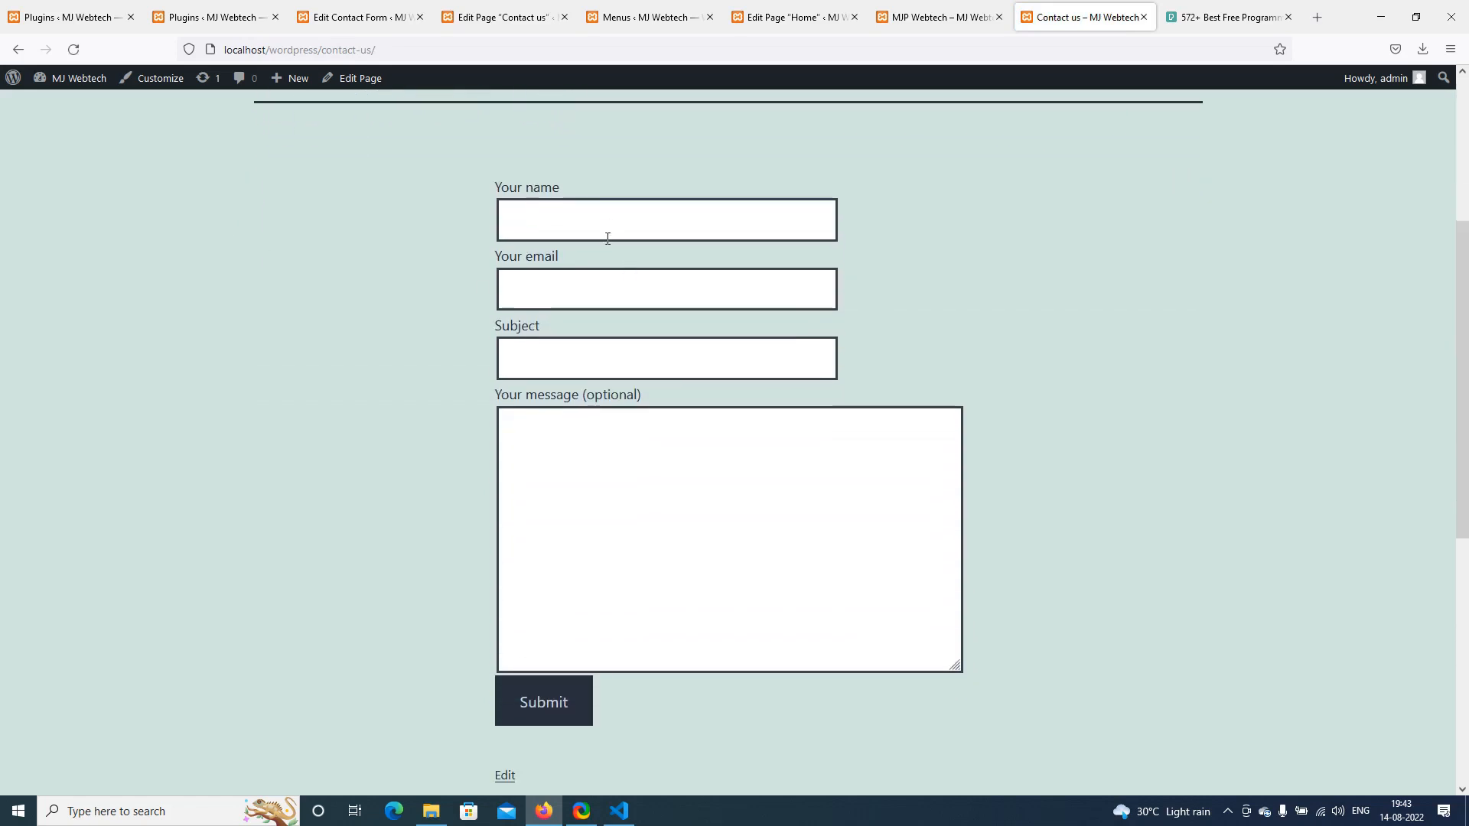
{"action": "scroll", "coordinate": [329, 364], "scroll_direction": "up", "scroll_amount": 3}
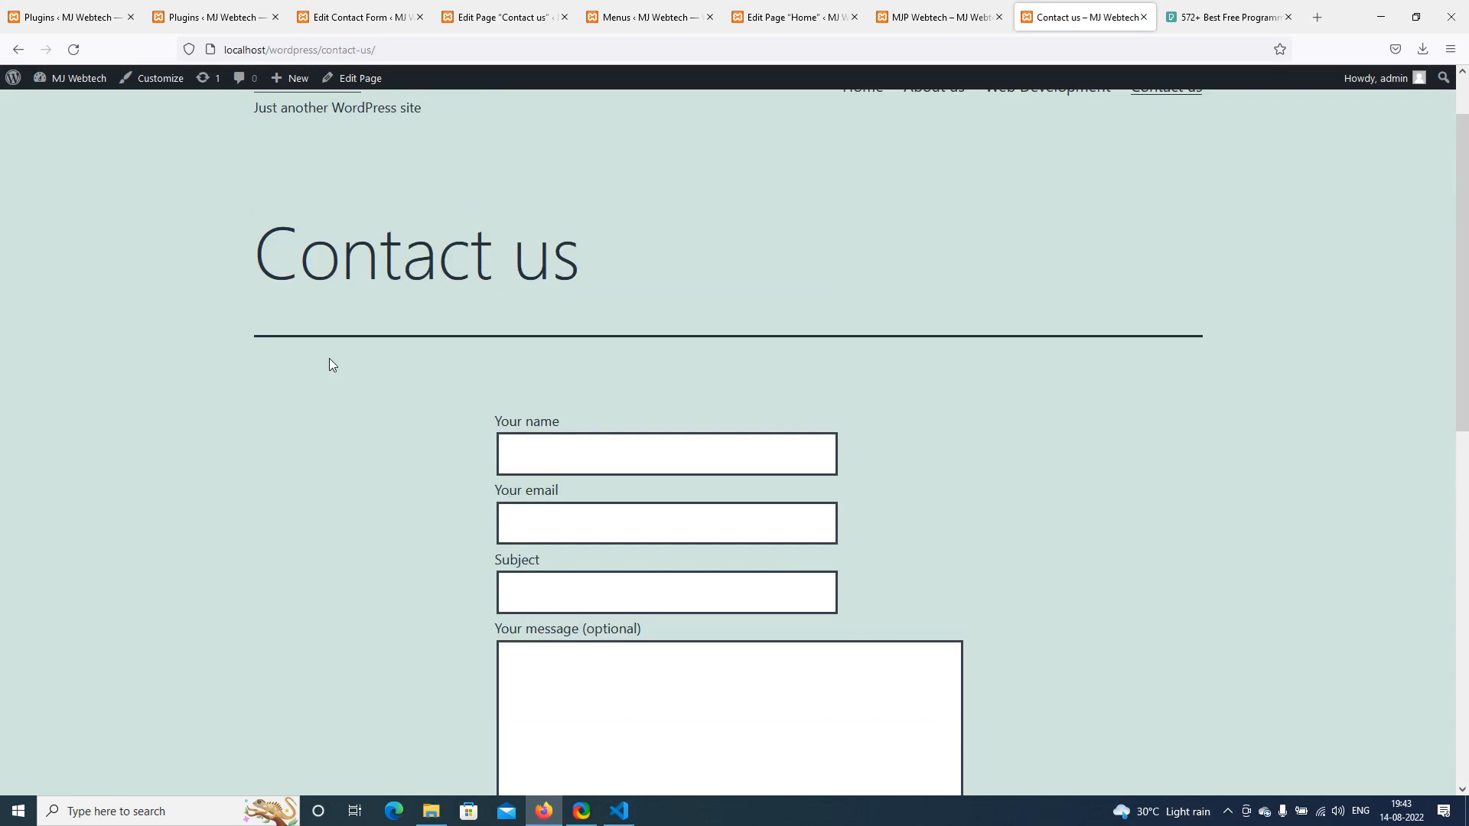
{"action": "scroll", "coordinate": [329, 359], "scroll_direction": "down", "scroll_amount": 2}
{"action": "left_click", "coordinate": [590, 303]}
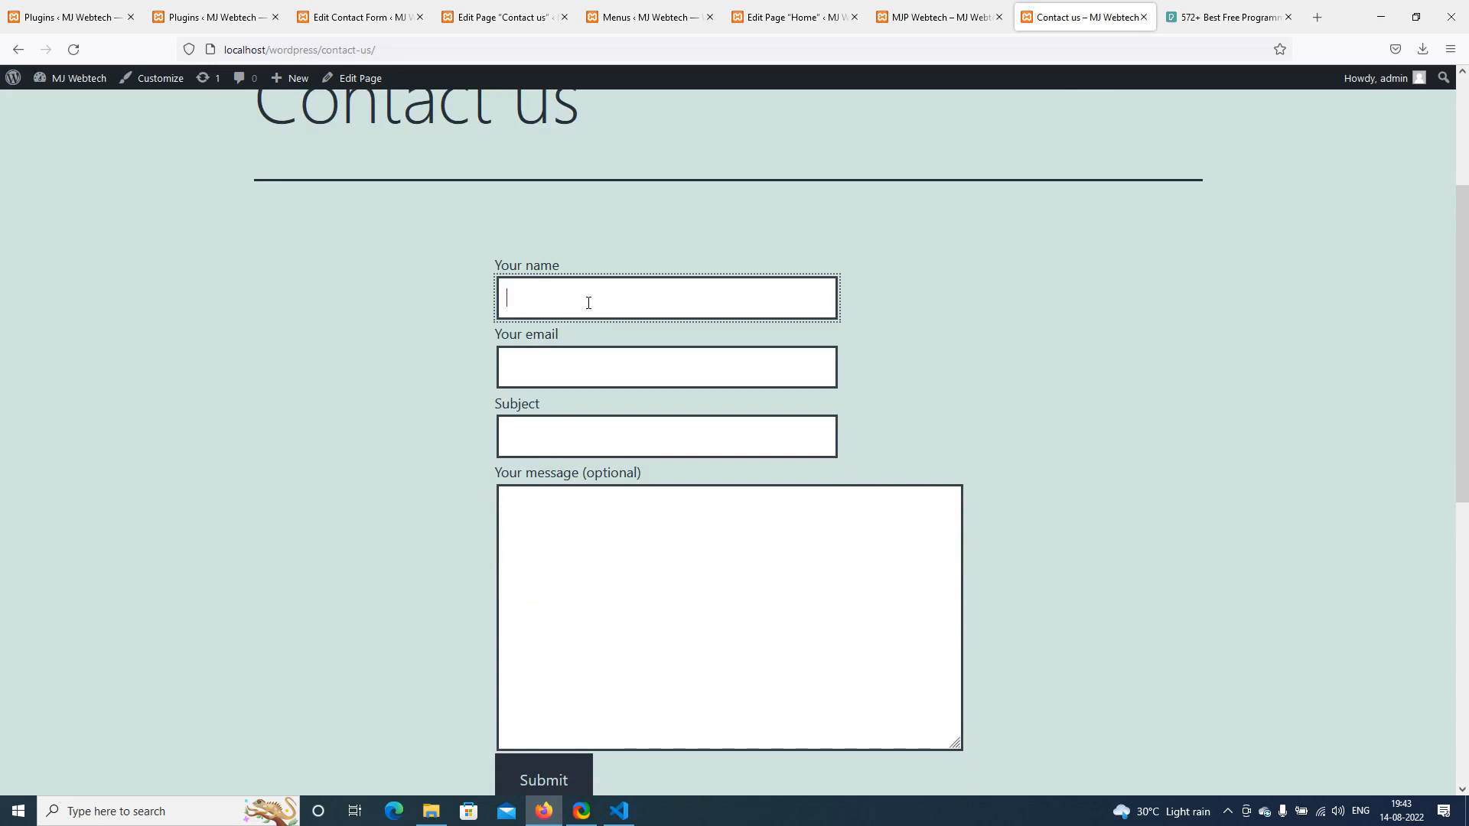
{"action": "scroll", "coordinate": [324, 429], "scroll_direction": "down", "scroll_amount": 2}
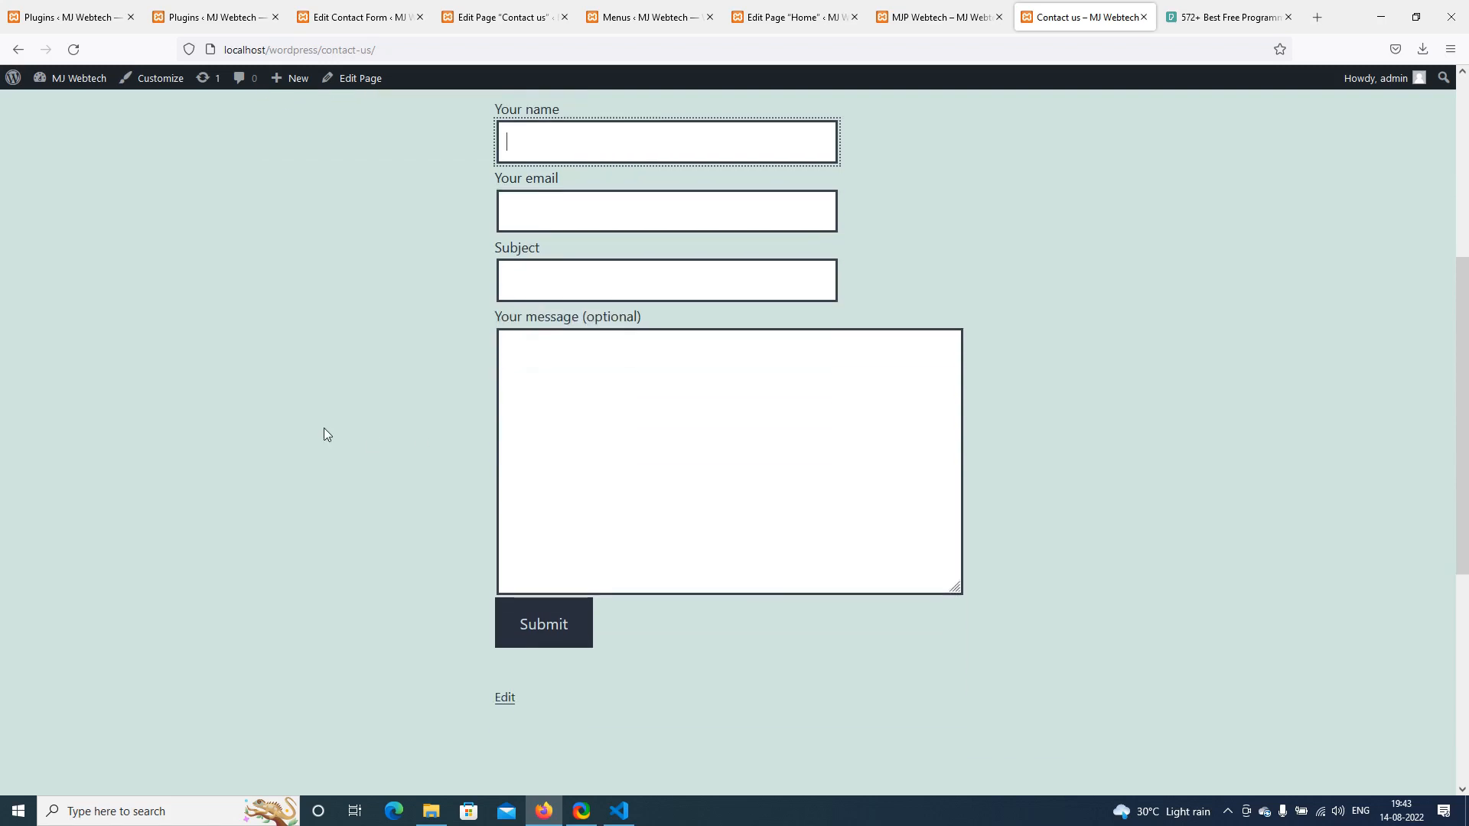
{"action": "scroll", "coordinate": [323, 429], "scroll_direction": "up", "scroll_amount": 2}
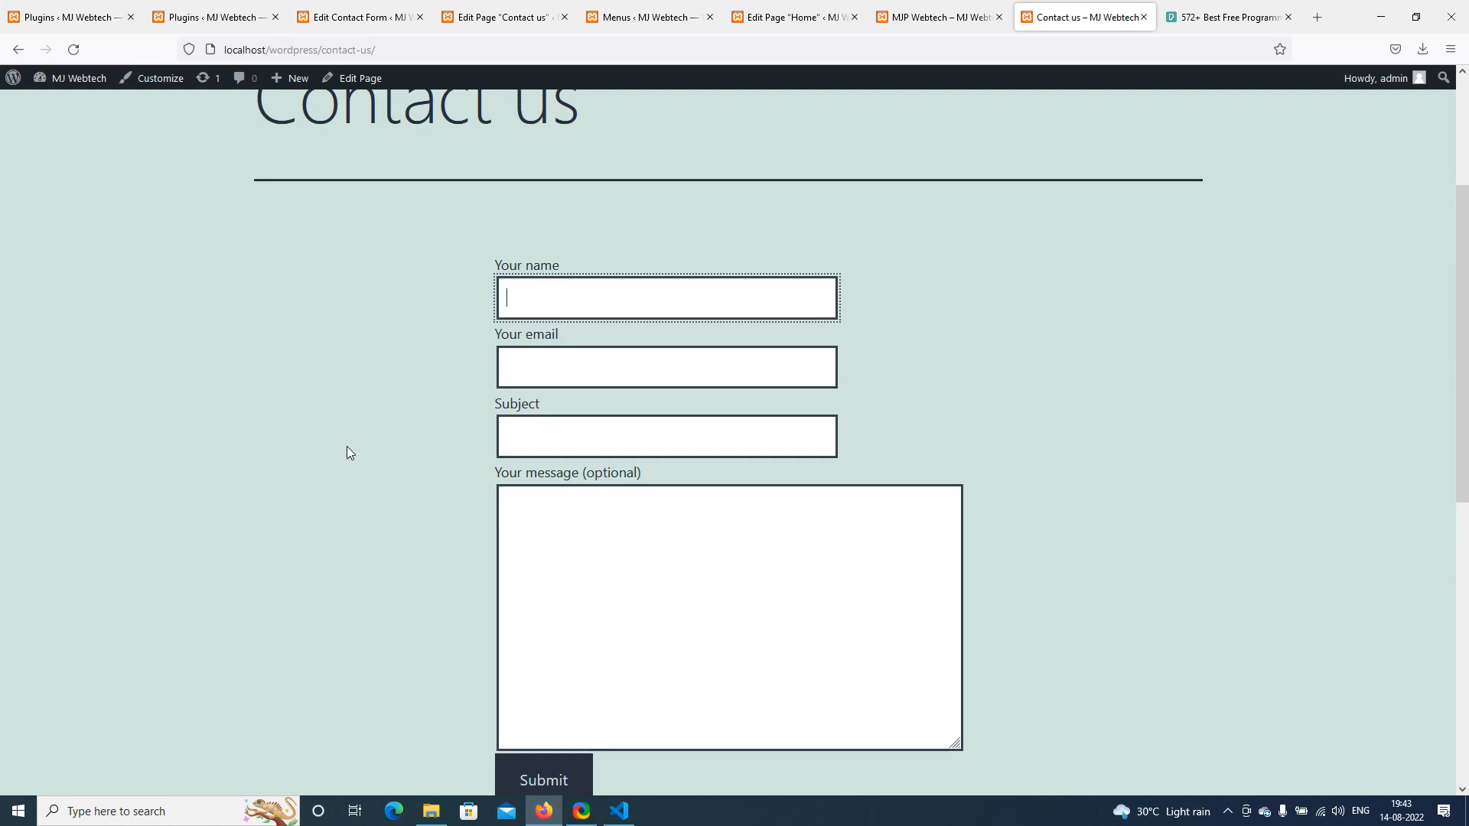
Return to the Contact Forms list and start a new contact form
{"action": "left_click", "coordinate": [187, 17]}
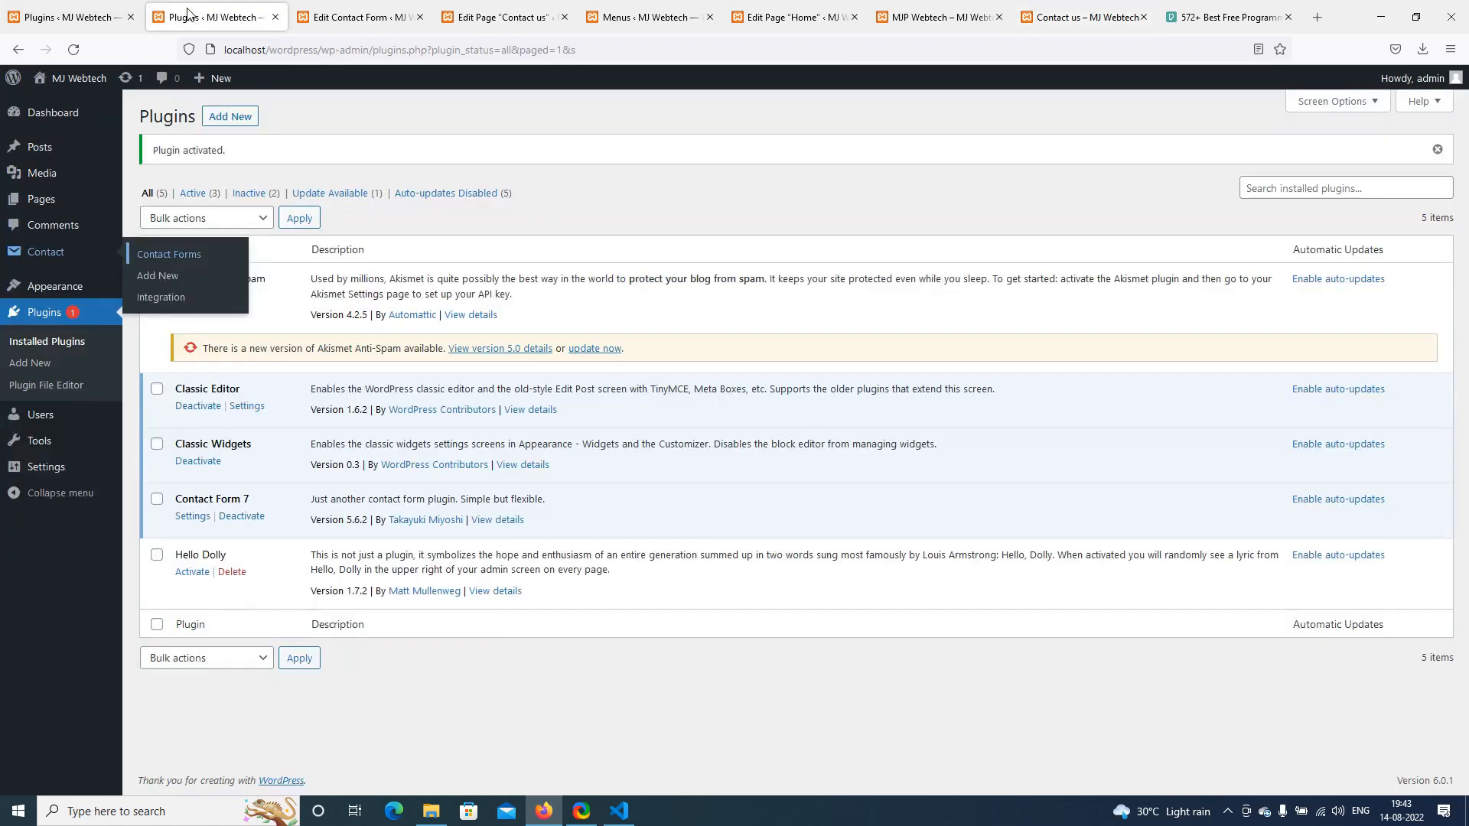
{"action": "left_click", "coordinate": [354, 17]}
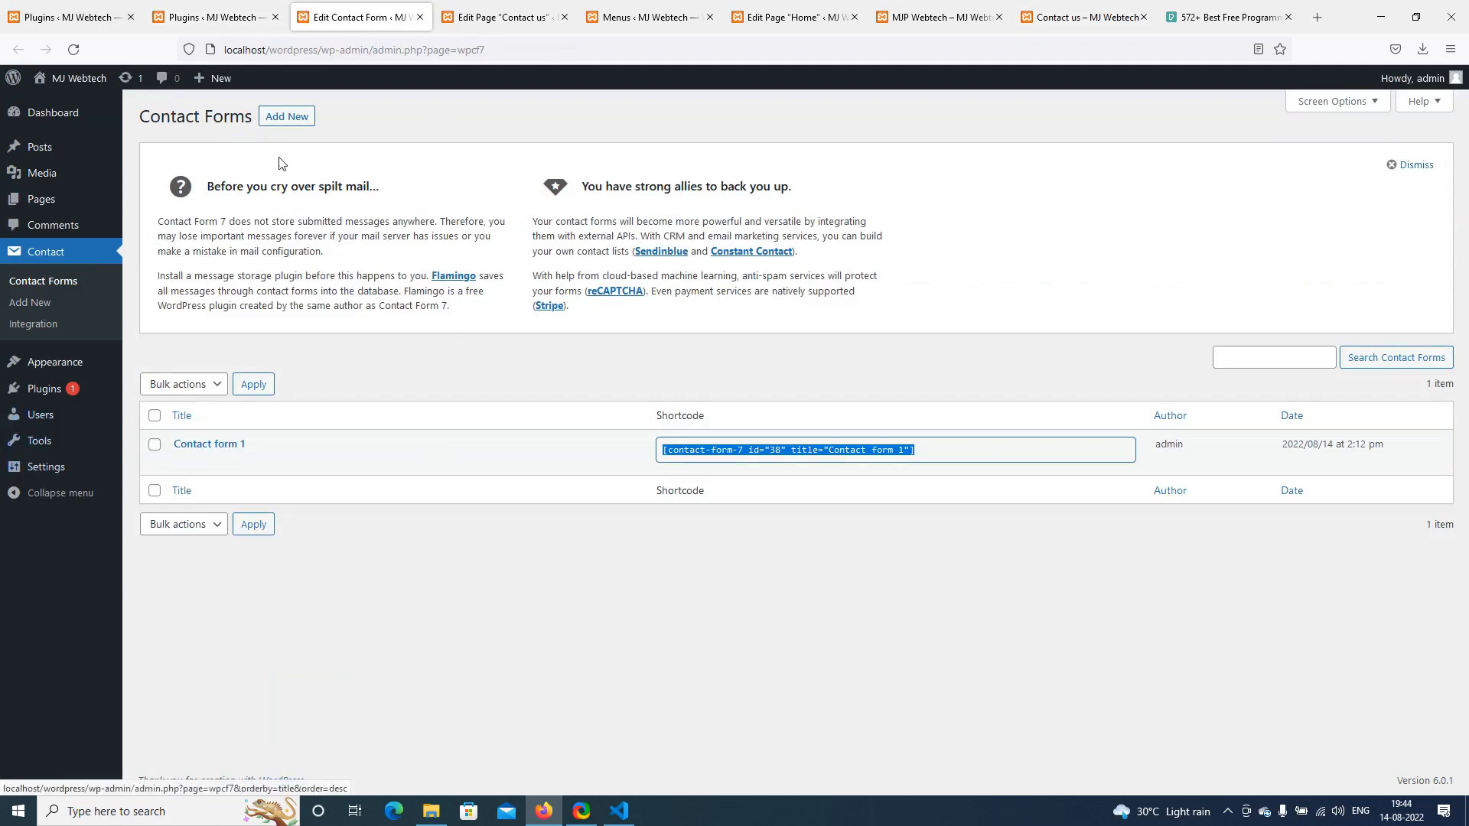
{"action": "left_click", "coordinate": [280, 124]}
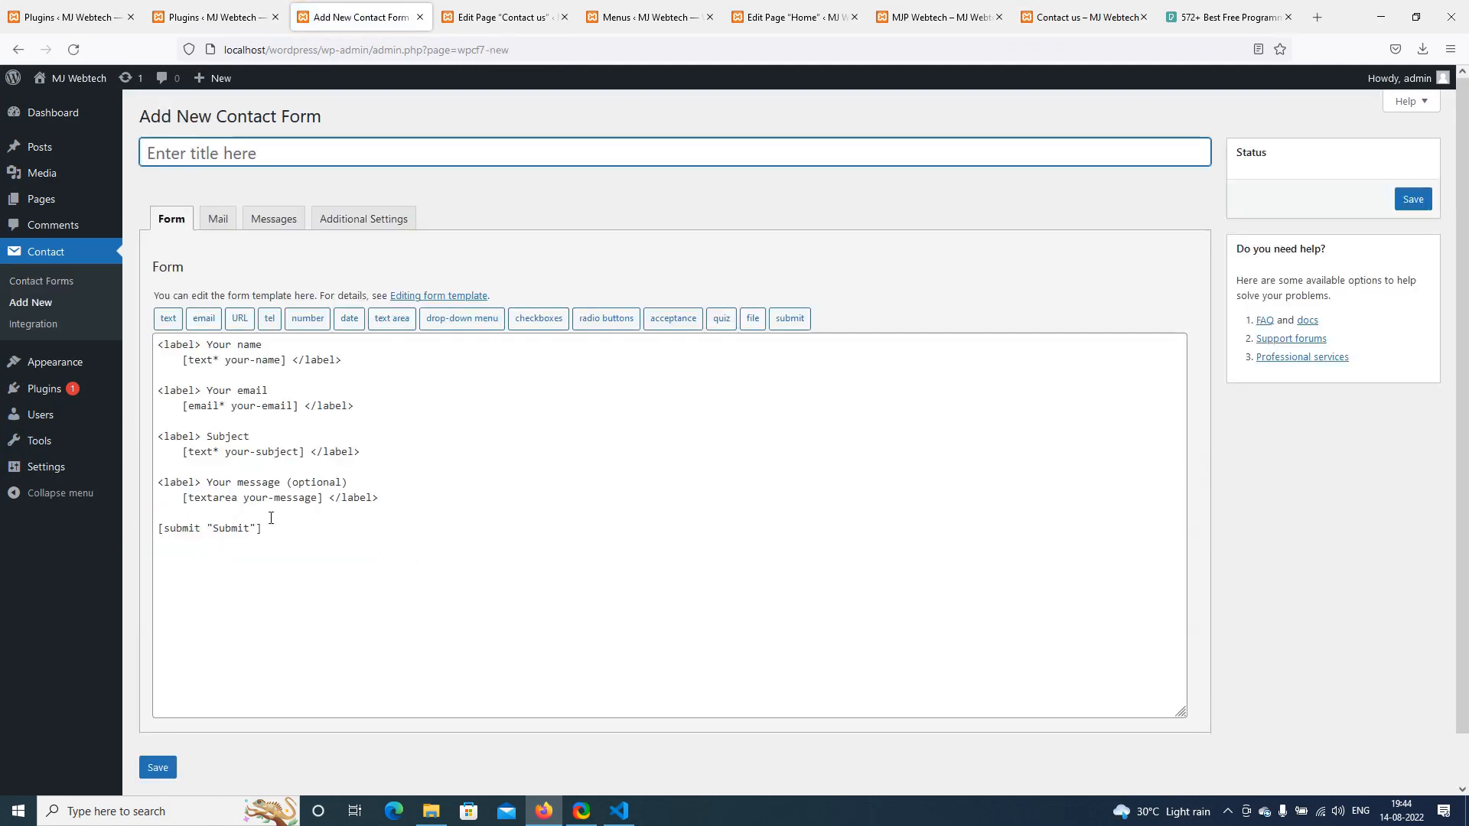
Duplicate the "Your name" label block between the Subject and "Your message" fields in the form template
{"action": "left_click", "coordinate": [253, 498]}
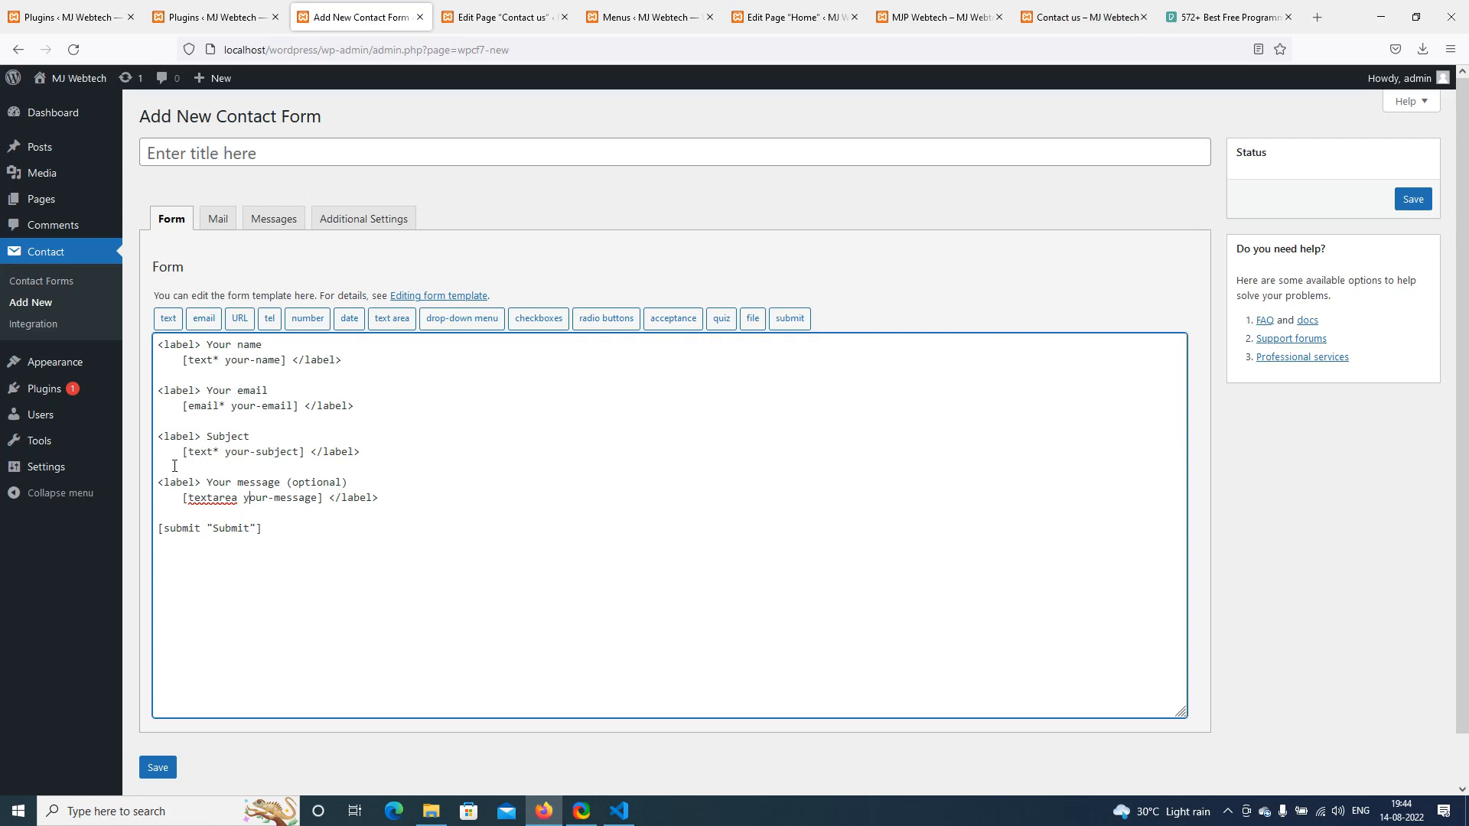
{"action": "left_click_drag", "start_coordinate": [158, 436], "coordinate": [361, 452]}
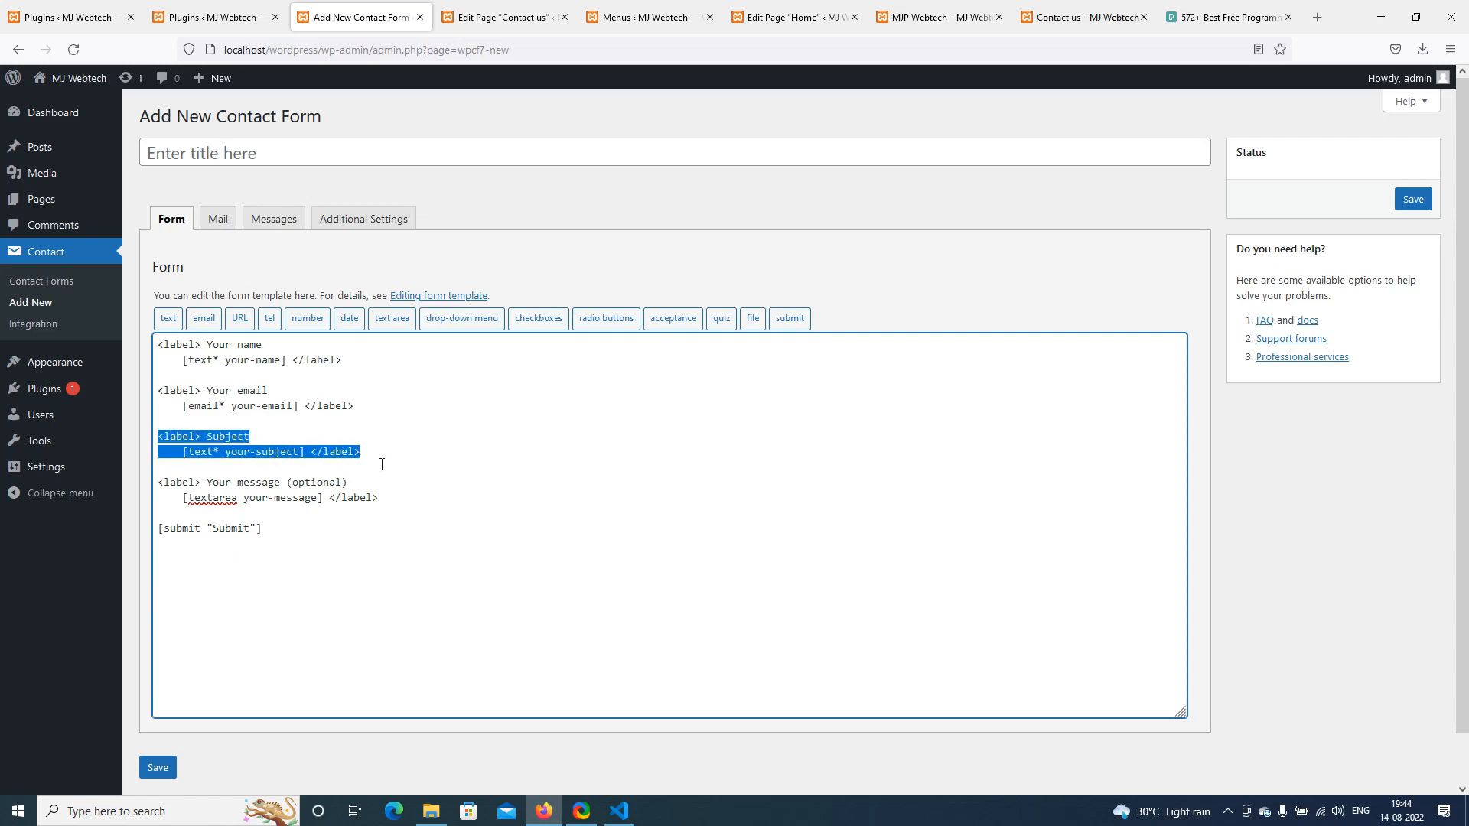
{"action": "left_click_drag", "start_coordinate": [350, 363], "coordinate": [129, 342]}
{"action": "key", "text": "ctrl+c"}
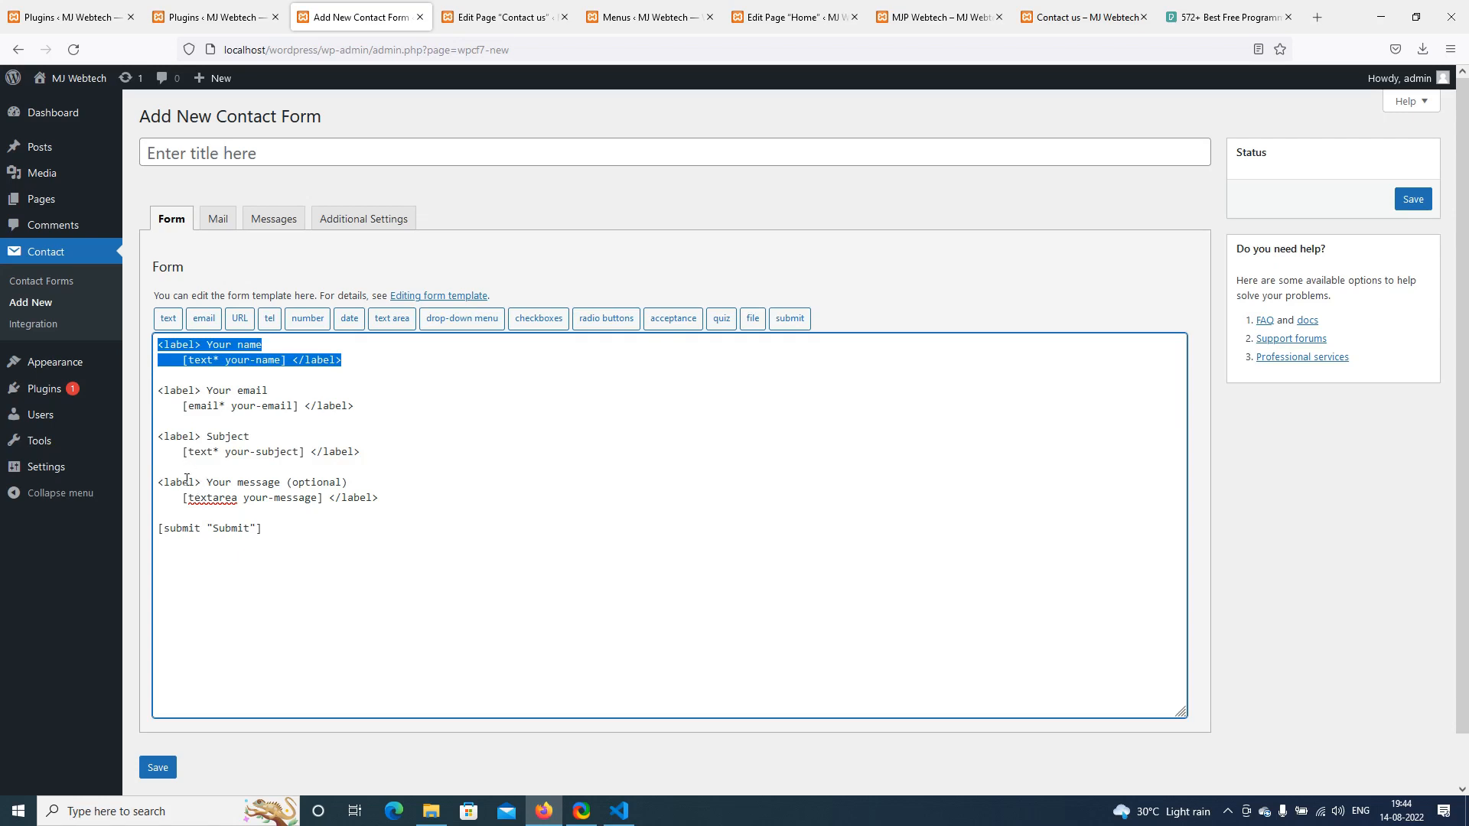
{"action": "left_click", "coordinate": [165, 469]}
{"action": "key", "text": "Return"}
{"action": "key", "text": "ctrl+v"}
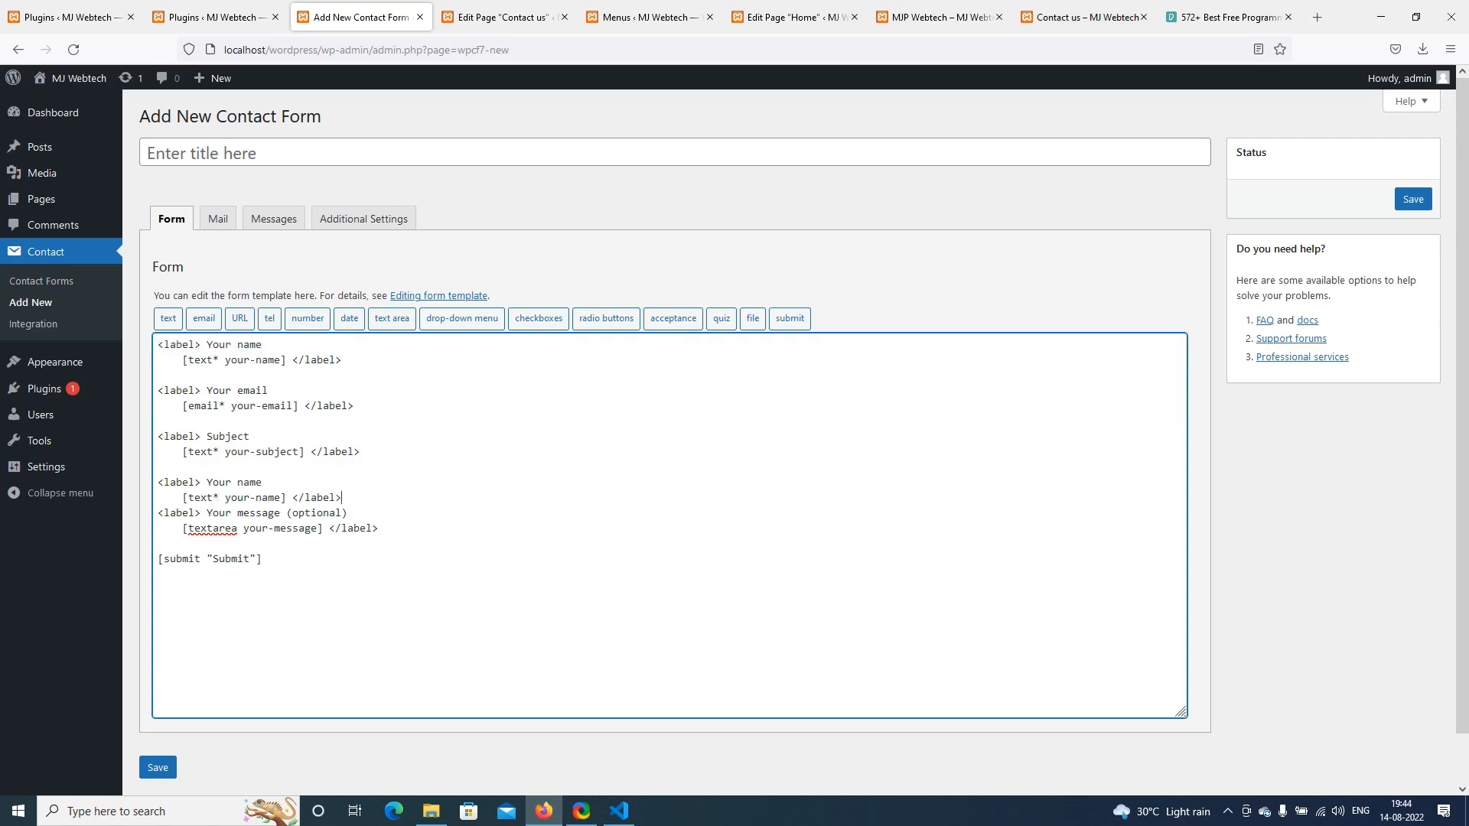
{"action": "key", "text": "Return"}
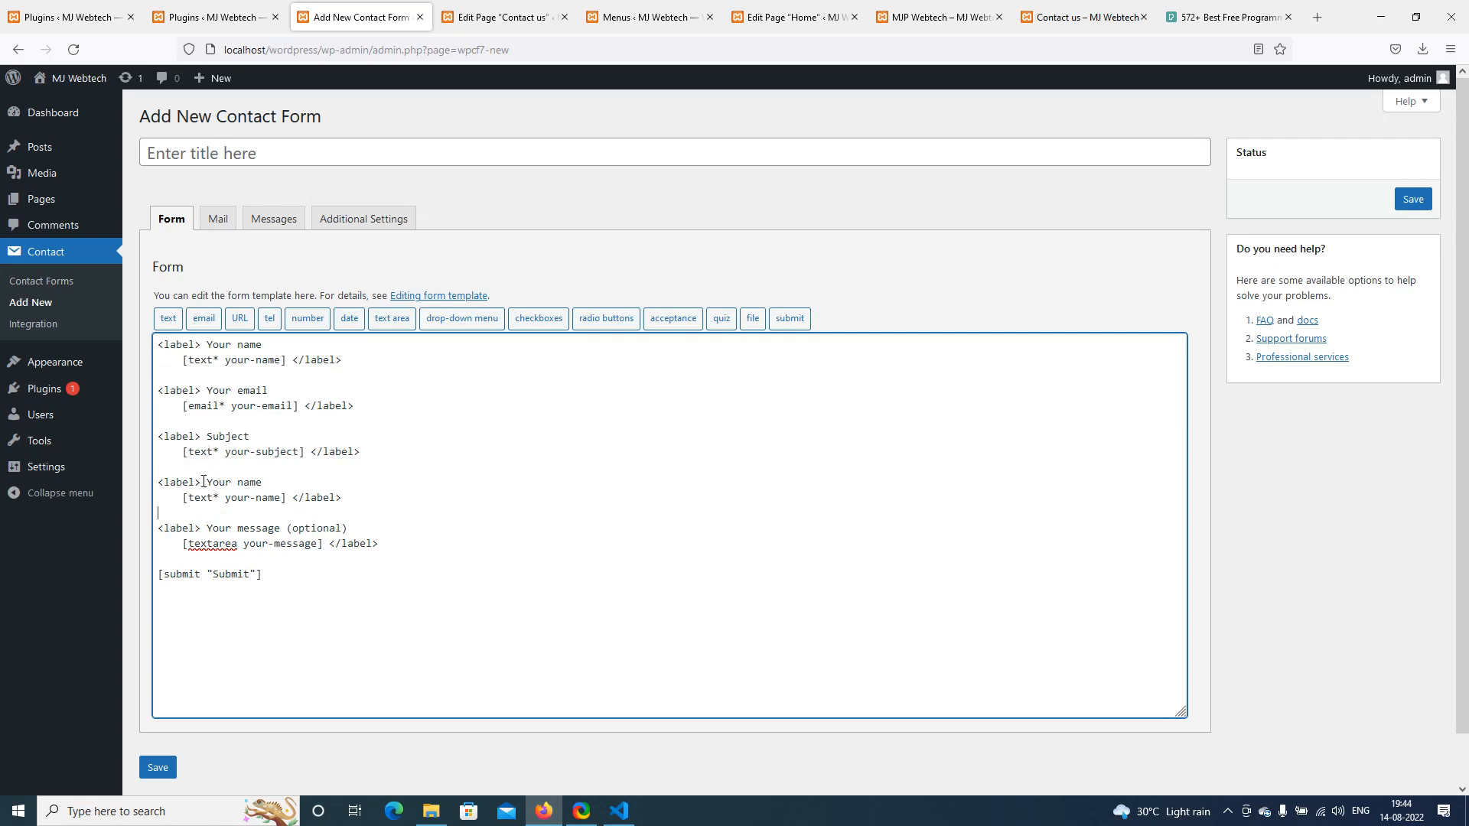
Change the duplicated field's label text to "Phone"
{"action": "left_click_drag", "start_coordinate": [205, 482], "coordinate": [262, 482]}
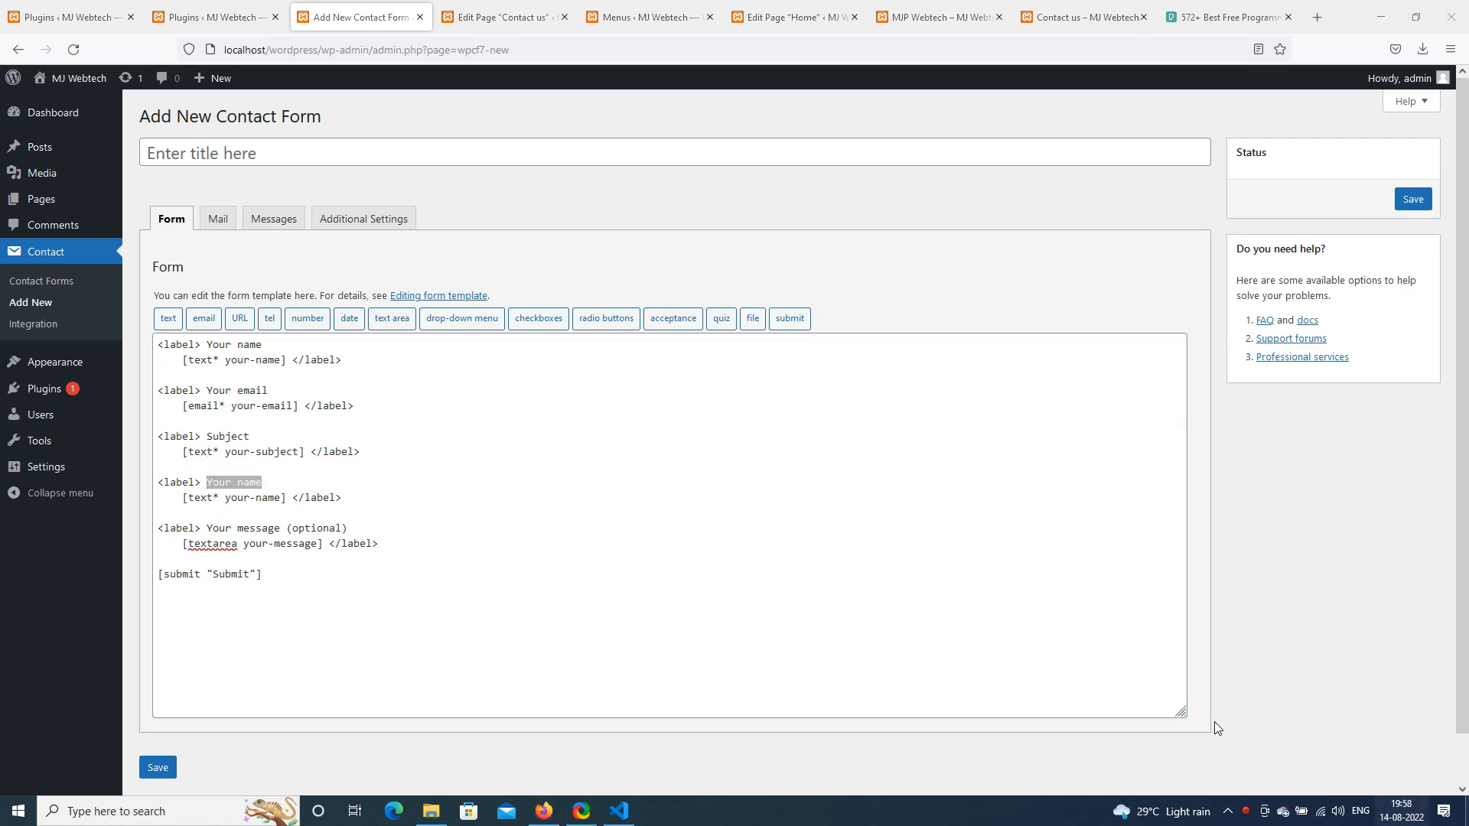
{"action": "left_click", "coordinate": [212, 483]}
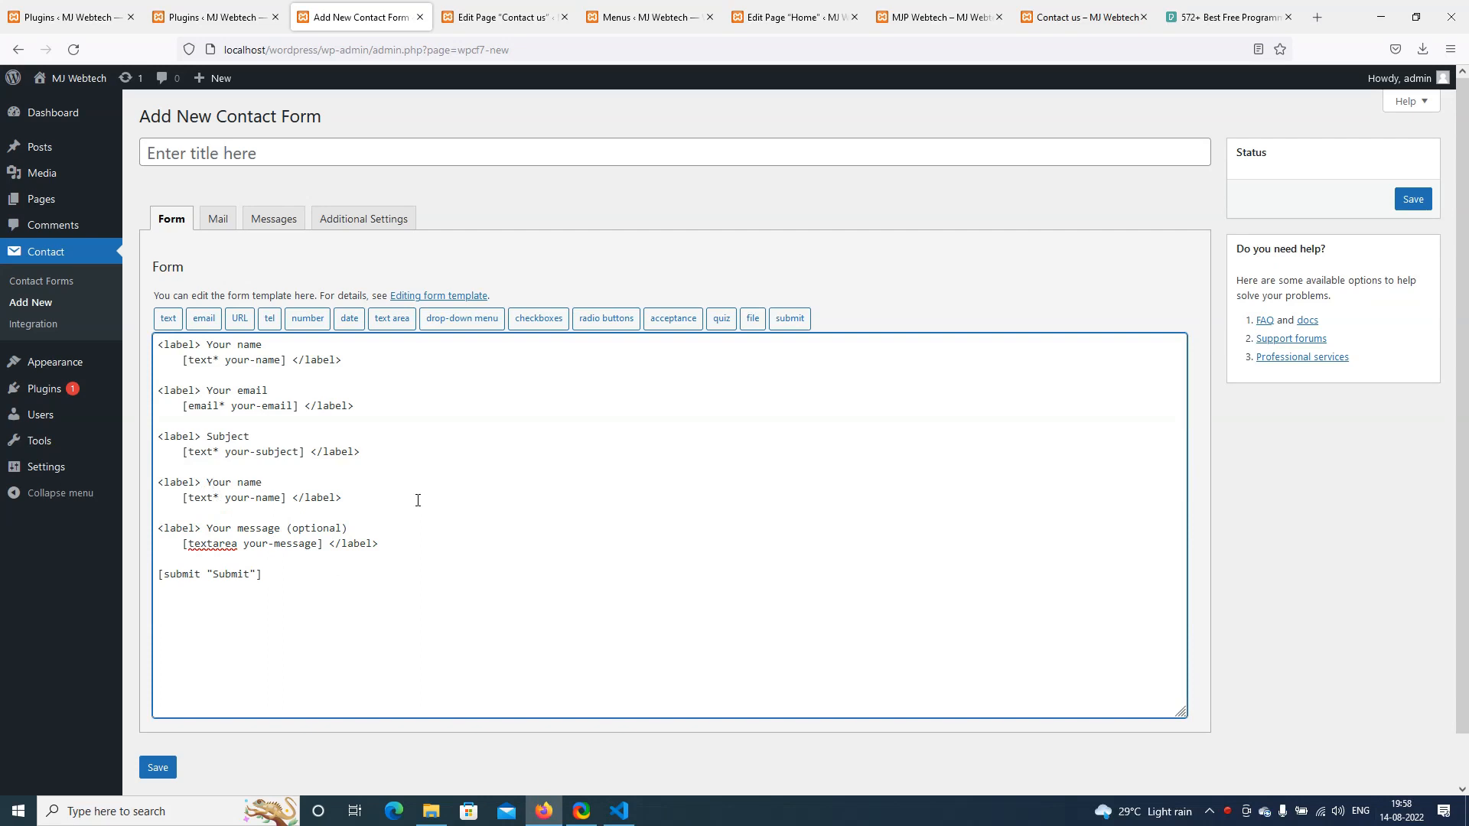
{"action": "key", "text": "shift+Right"}
{"action": "key", "text": "shift+Right"}
{"action": "key", "text": "shift+Right"}
{"action": "key", "text": "shift+Right"}
{"action": "key", "text": "shift+Right"}
{"action": "key", "text": "shift+Right"}
{"action": "key", "text": "shift+Right"}
{"action": "key", "text": "shift+Right"}
{"action": "key", "text": "shift+Right"}
{"action": "type", "text": "Phone"}
Replace the Phone field's text tag with a tel form-tag named "phone" and save the new contact form
{"action": "left_click_drag", "start_coordinate": [183, 498], "coordinate": [286, 503]}
{"action": "key", "text": "BackSpace"}
{"action": "left_click", "coordinate": [267, 319]}
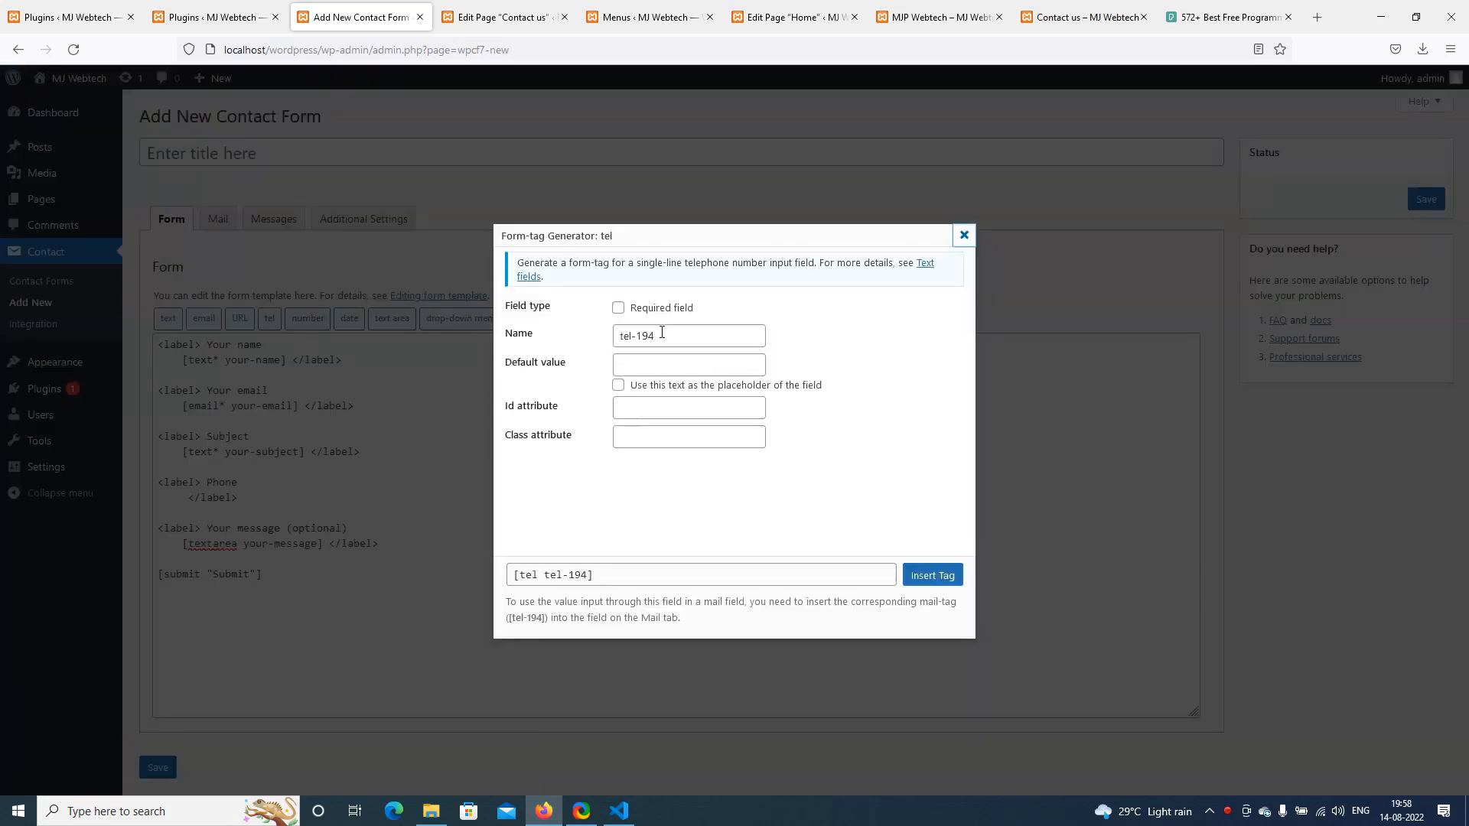
{"action": "left_click_drag", "start_coordinate": [661, 333], "coordinate": [576, 335]}
{"action": "type", "text": "phone"}
{"action": "left_click", "coordinate": [938, 582]}
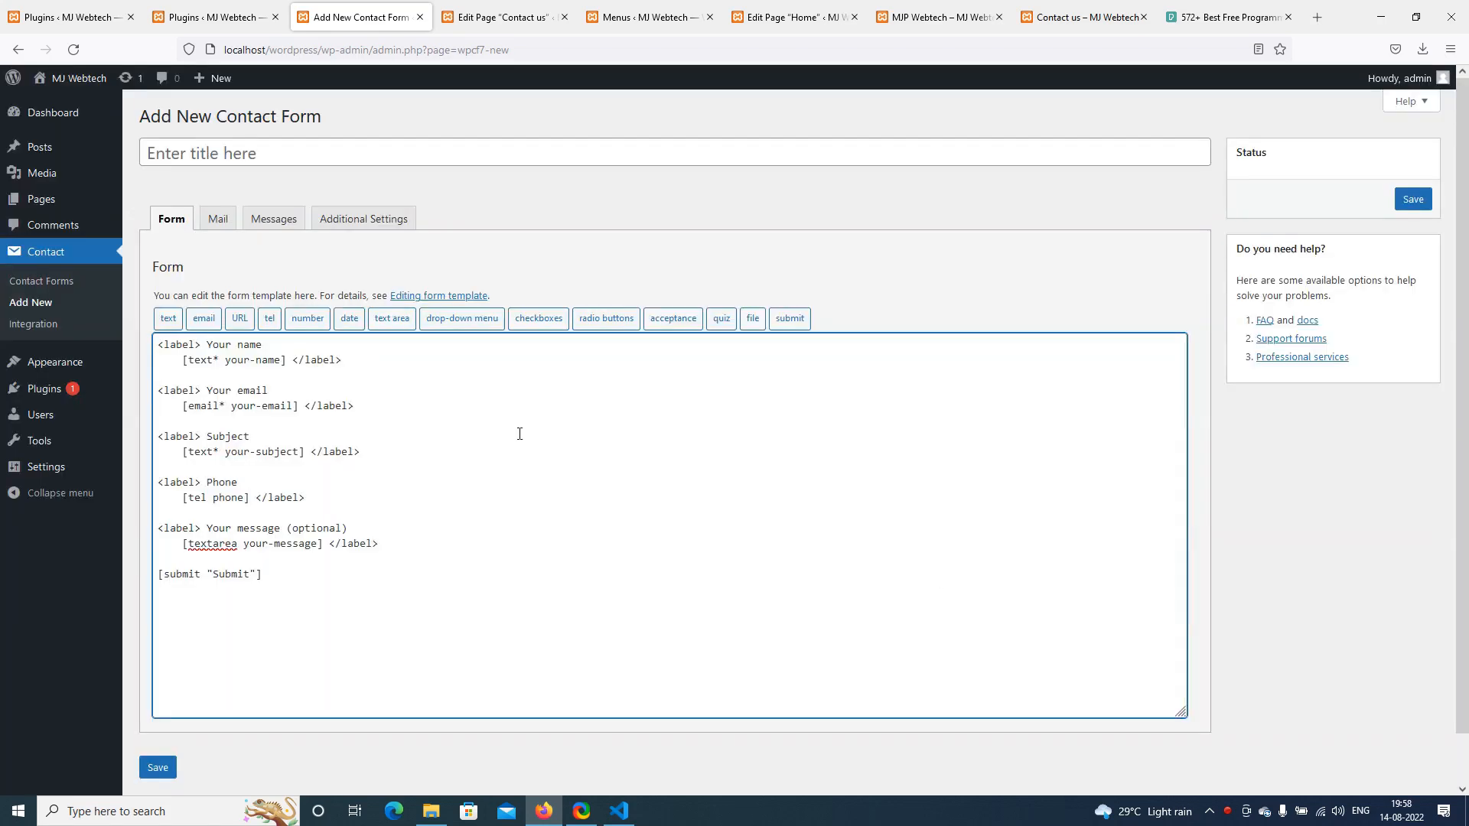
{"action": "left_click_drag", "start_coordinate": [183, 499], "coordinate": [250, 499]}
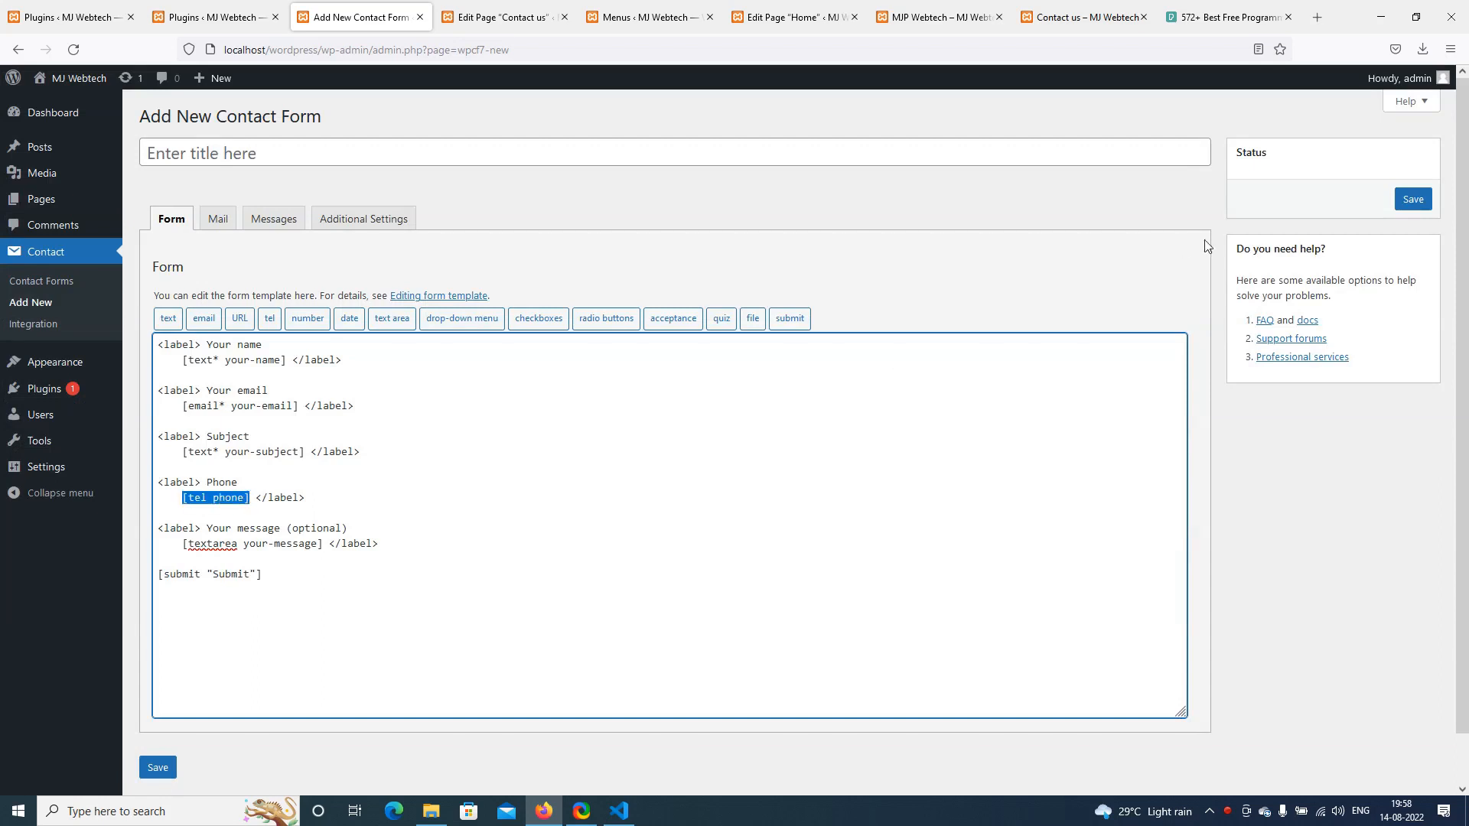
{"action": "left_click", "coordinate": [1413, 199]}
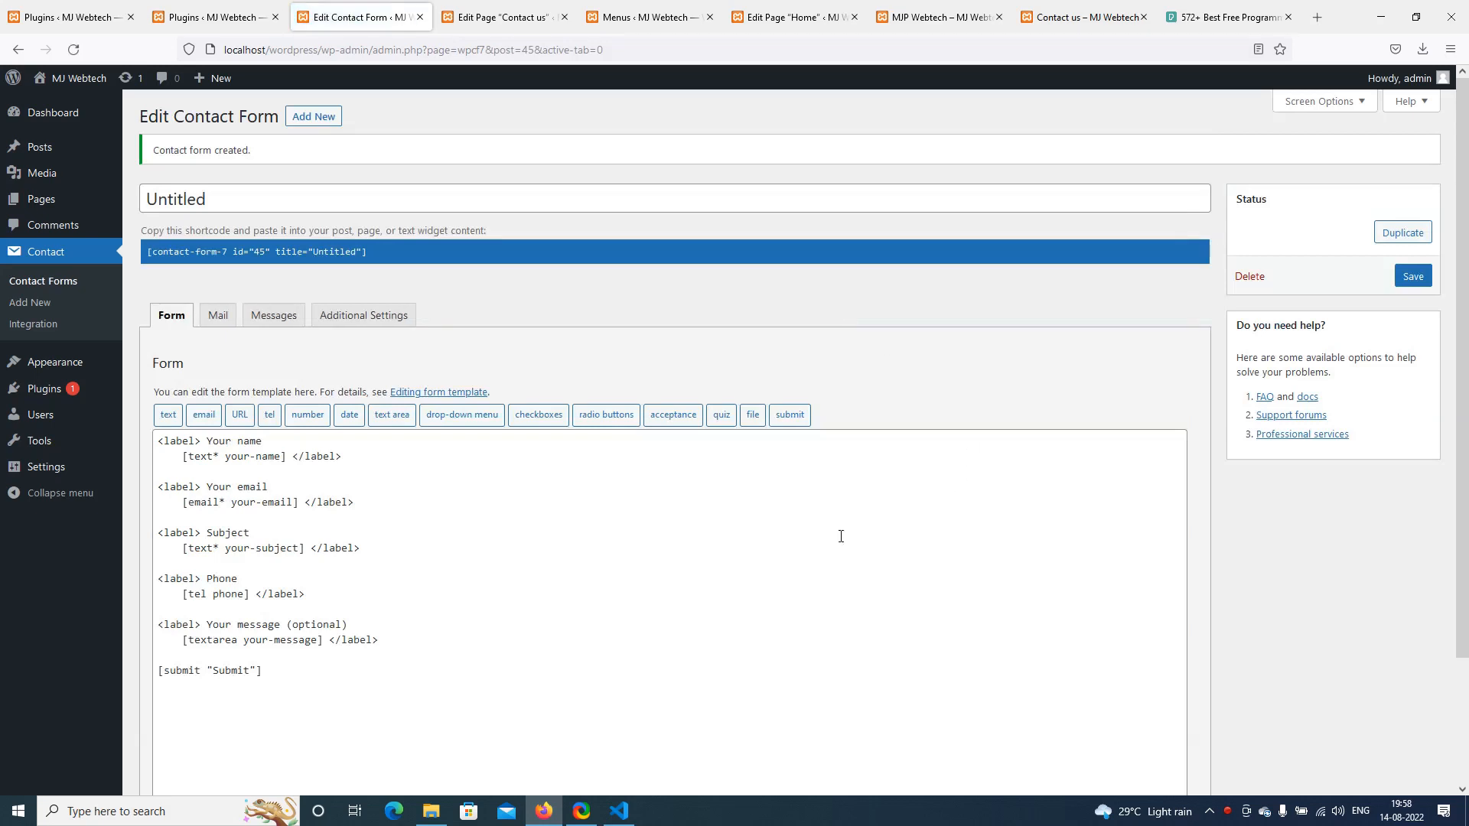
Reload the live Contact us page and check which fields its form shows
{"action": "left_click", "coordinate": [1071, 17]}
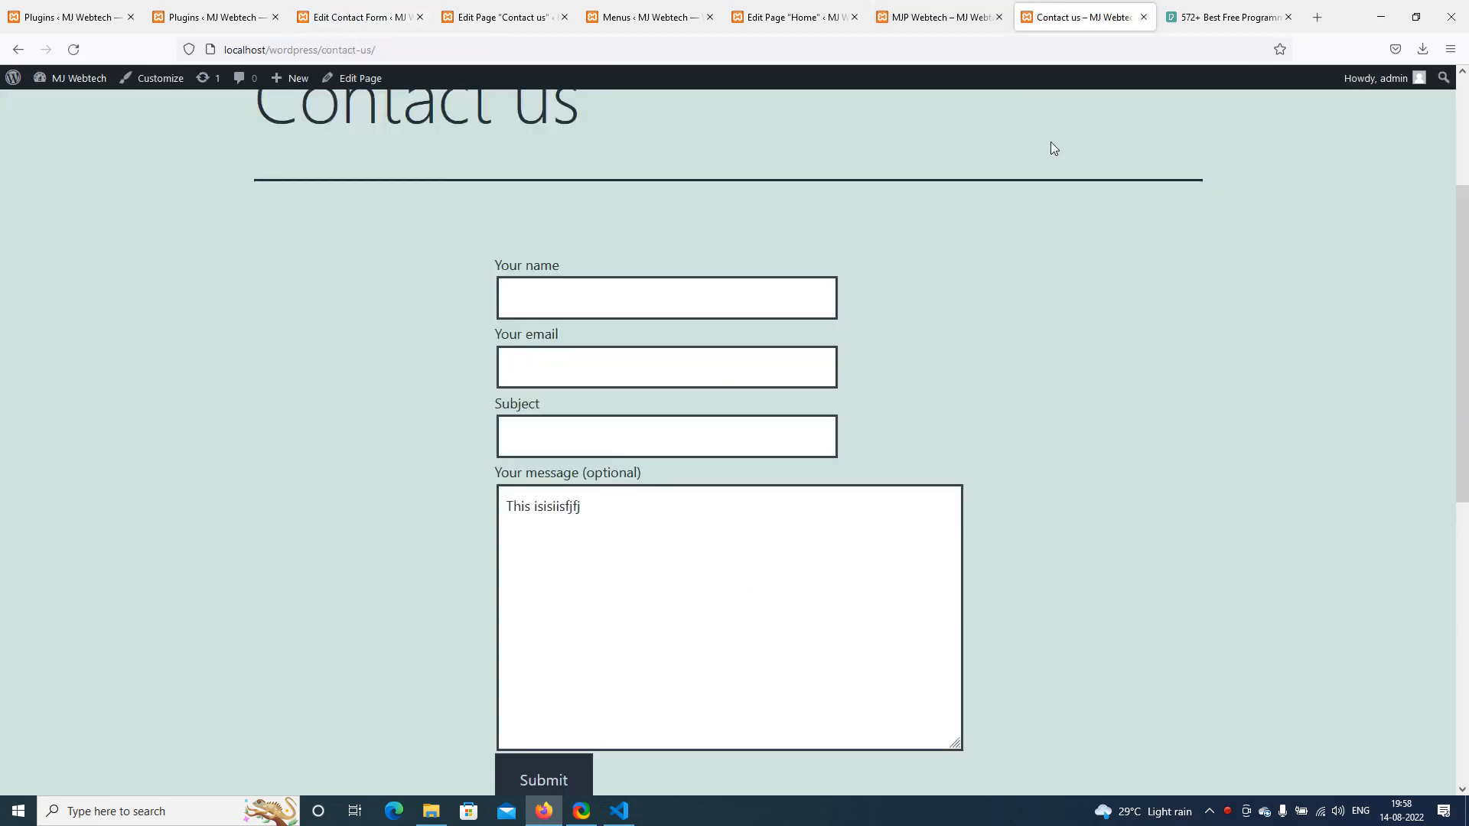
{"action": "key", "text": "F5"}
{"action": "scroll", "coordinate": [207, 433], "scroll_direction": "down", "scroll_amount": 4}
{"action": "right_click", "coordinate": [217, 322]}
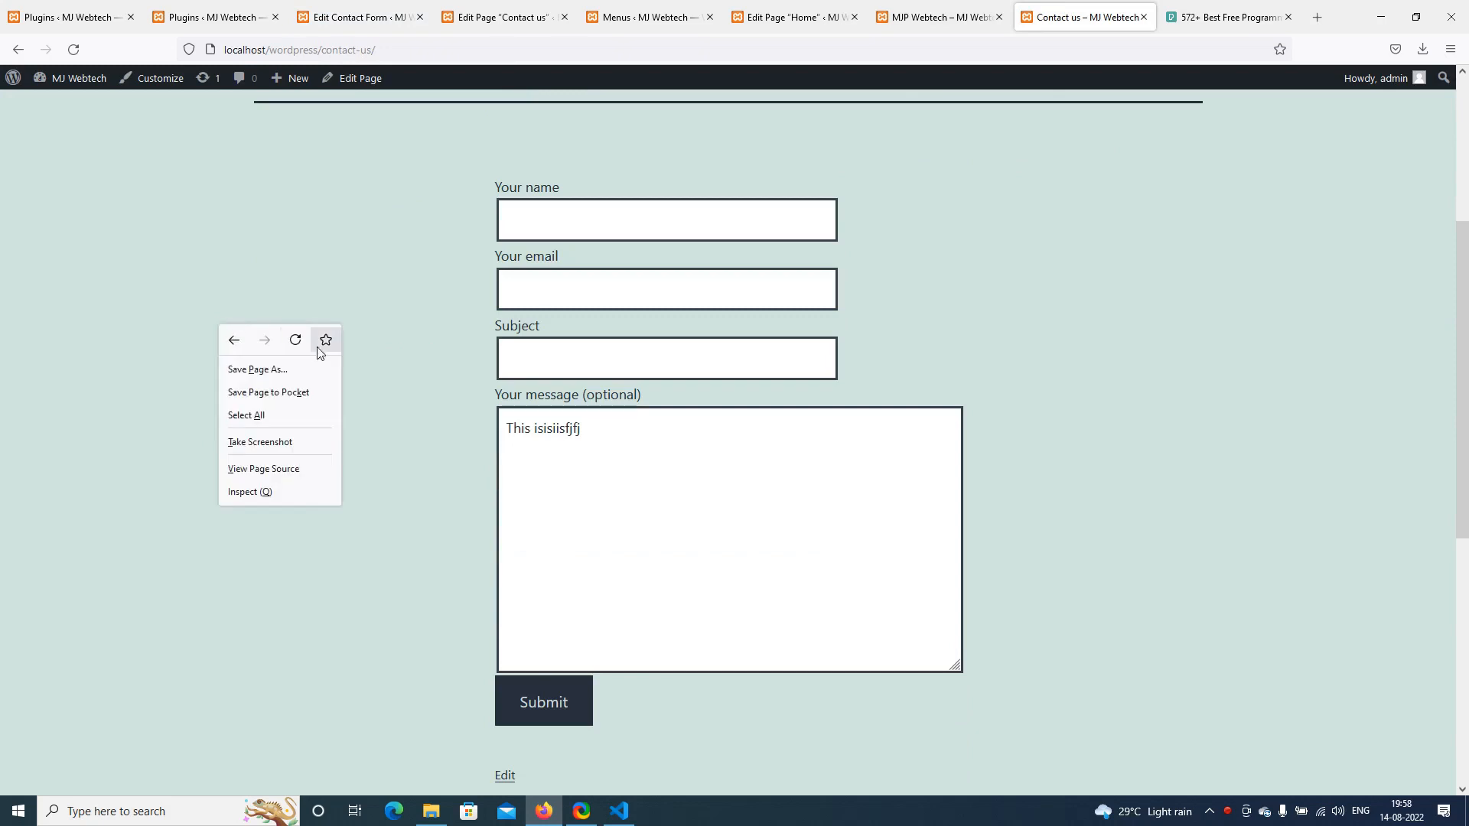
{"action": "left_click", "coordinate": [293, 339]}
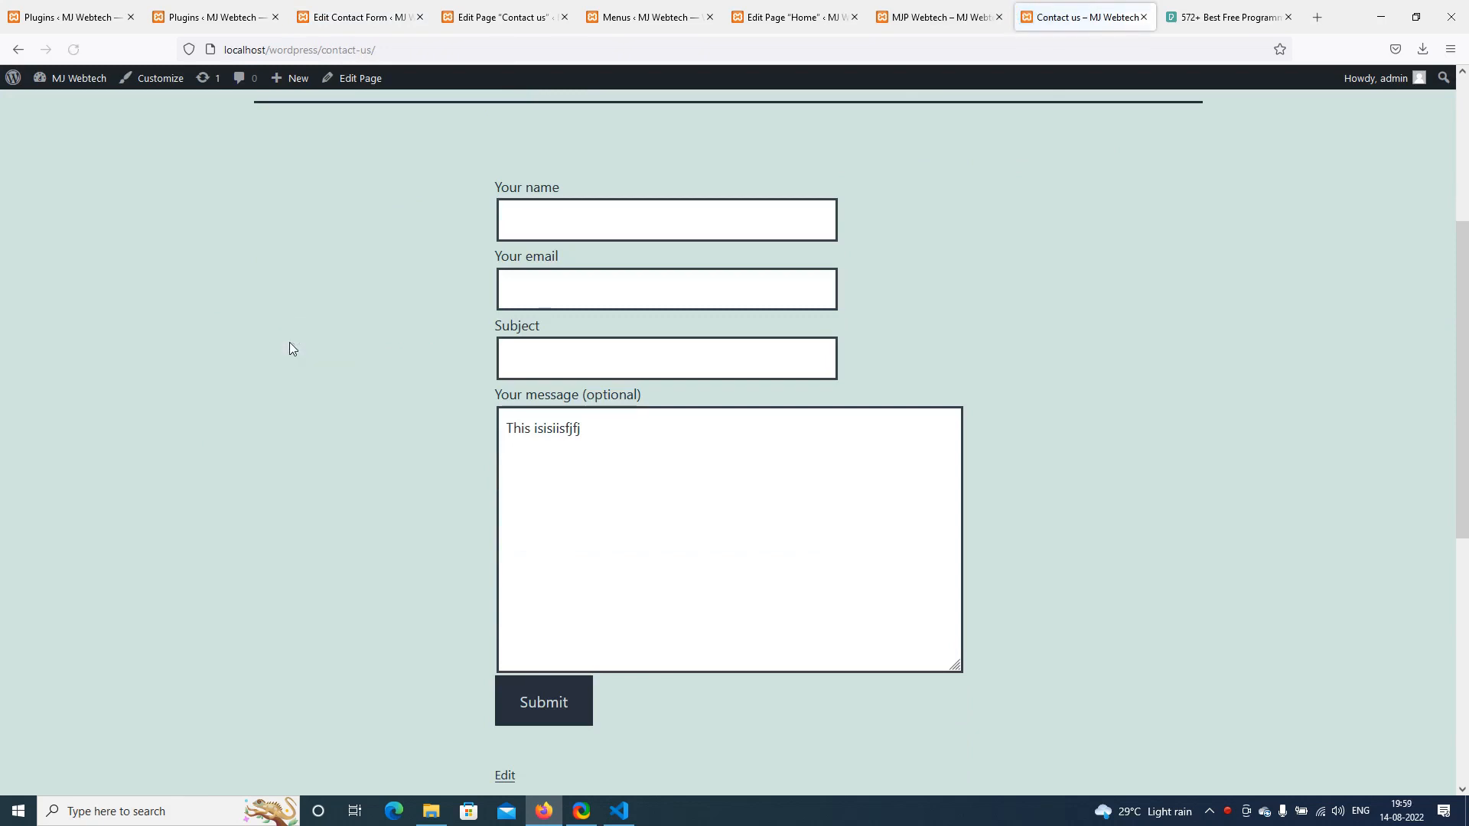
Reopen the Untitled contact form from the Contact Forms list, title it "contact us", and save it
{"action": "left_click", "coordinate": [360, 17]}
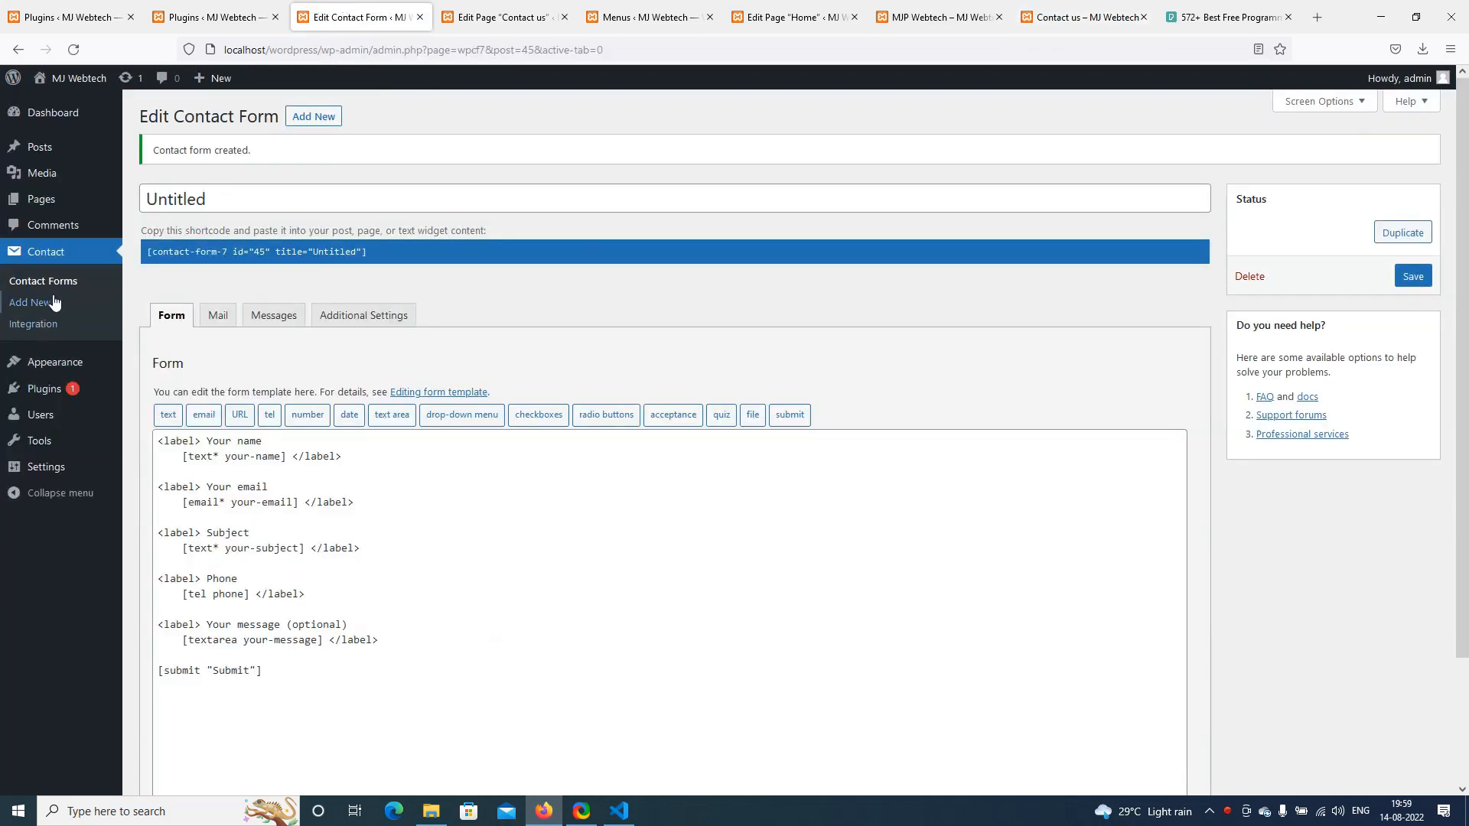
{"action": "left_click", "coordinate": [64, 294]}
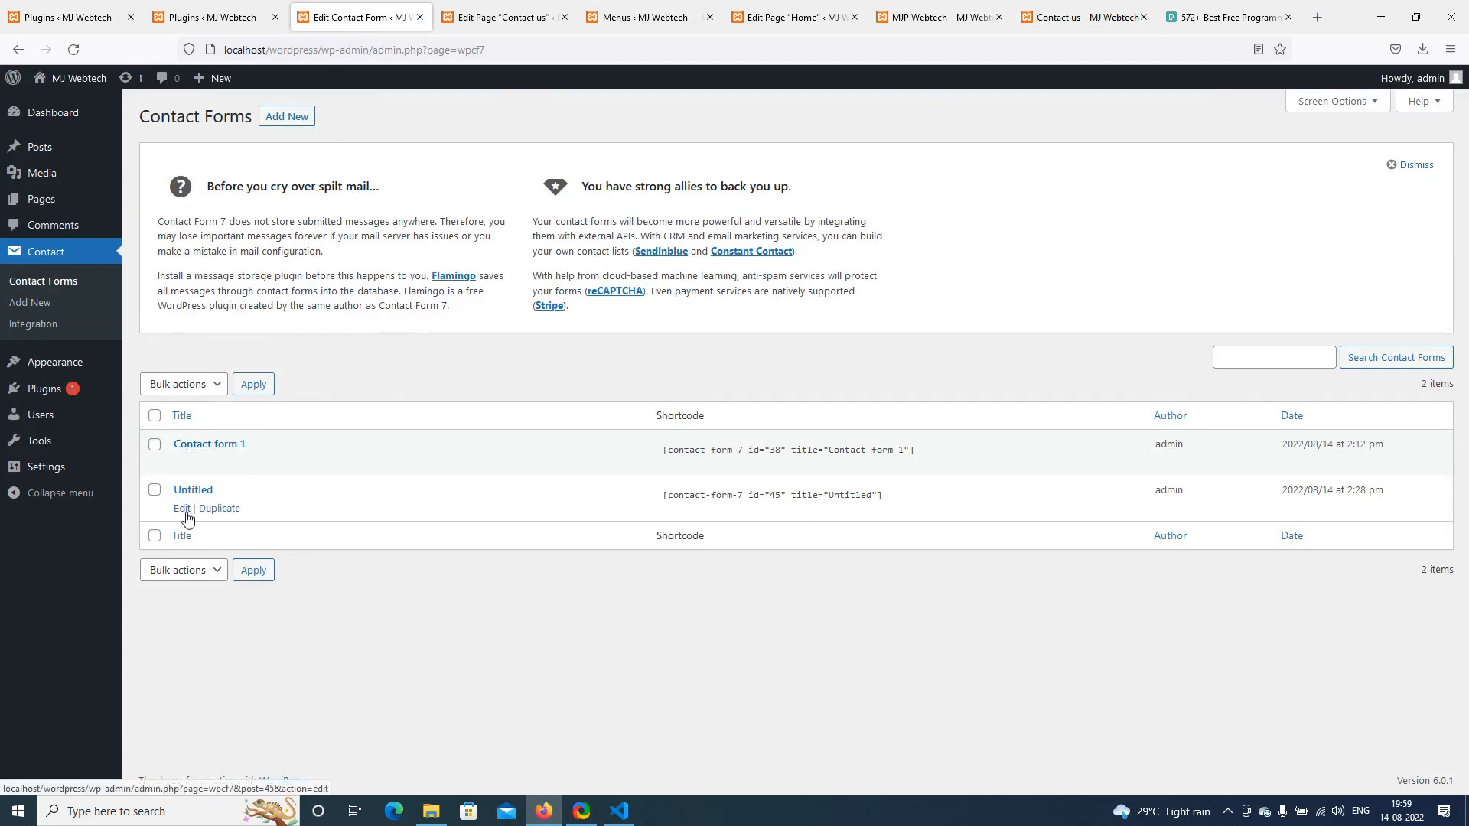
{"action": "left_click", "coordinate": [183, 509]}
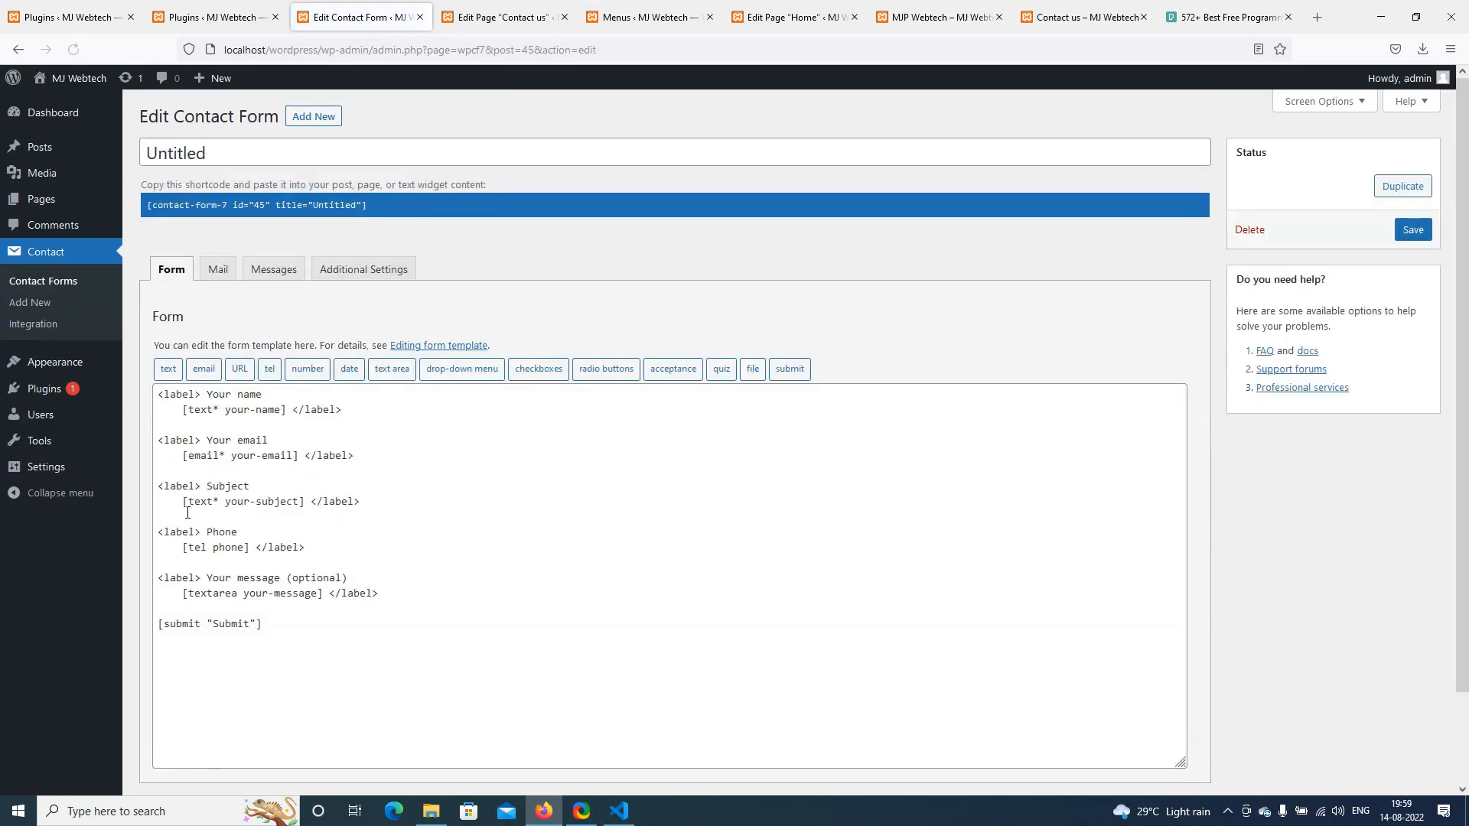
{"action": "left_click_drag", "start_coordinate": [212, 153], "coordinate": [132, 150]}
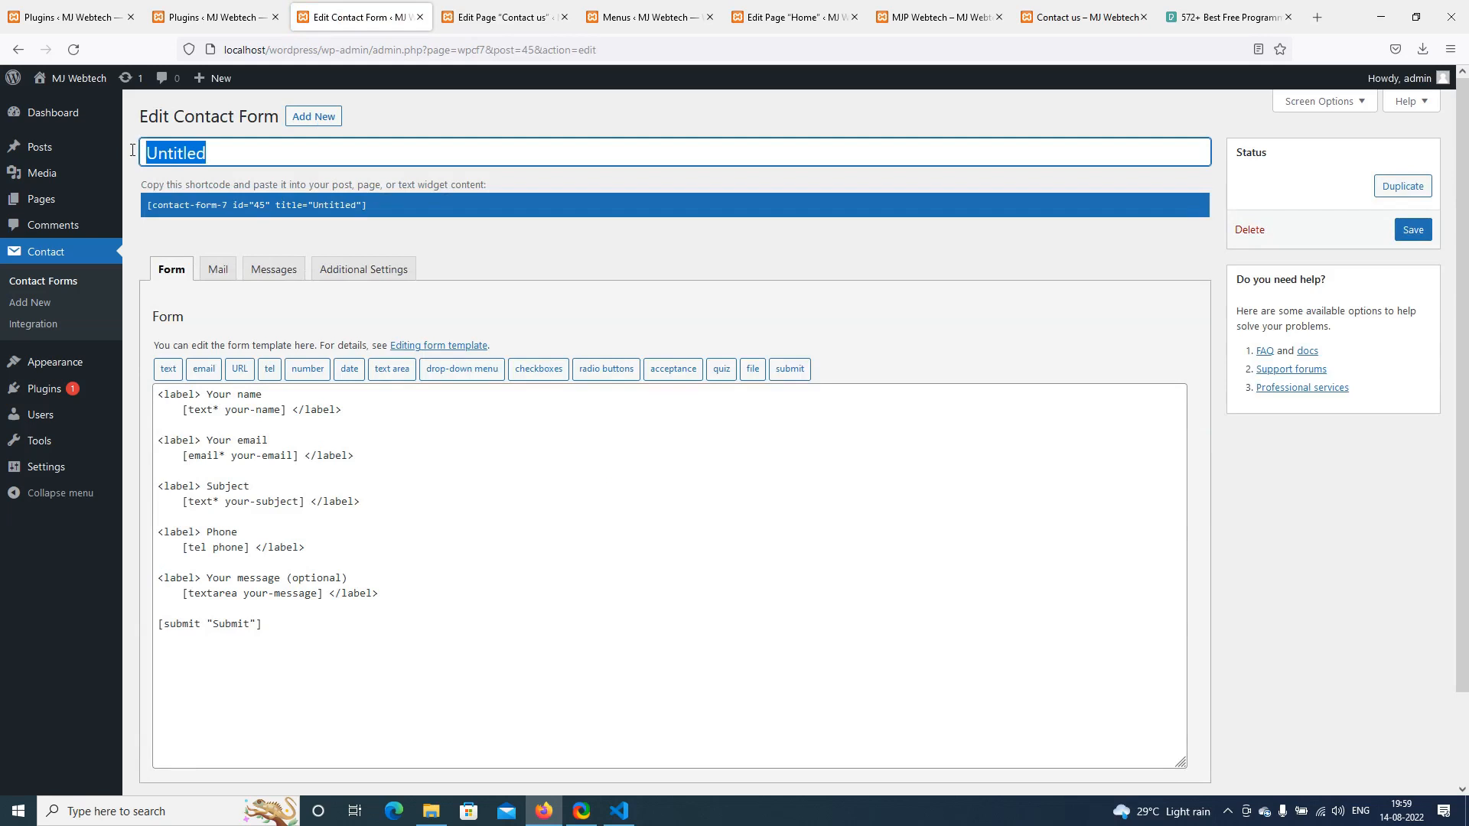
{"action": "type", "text": "contact us"}
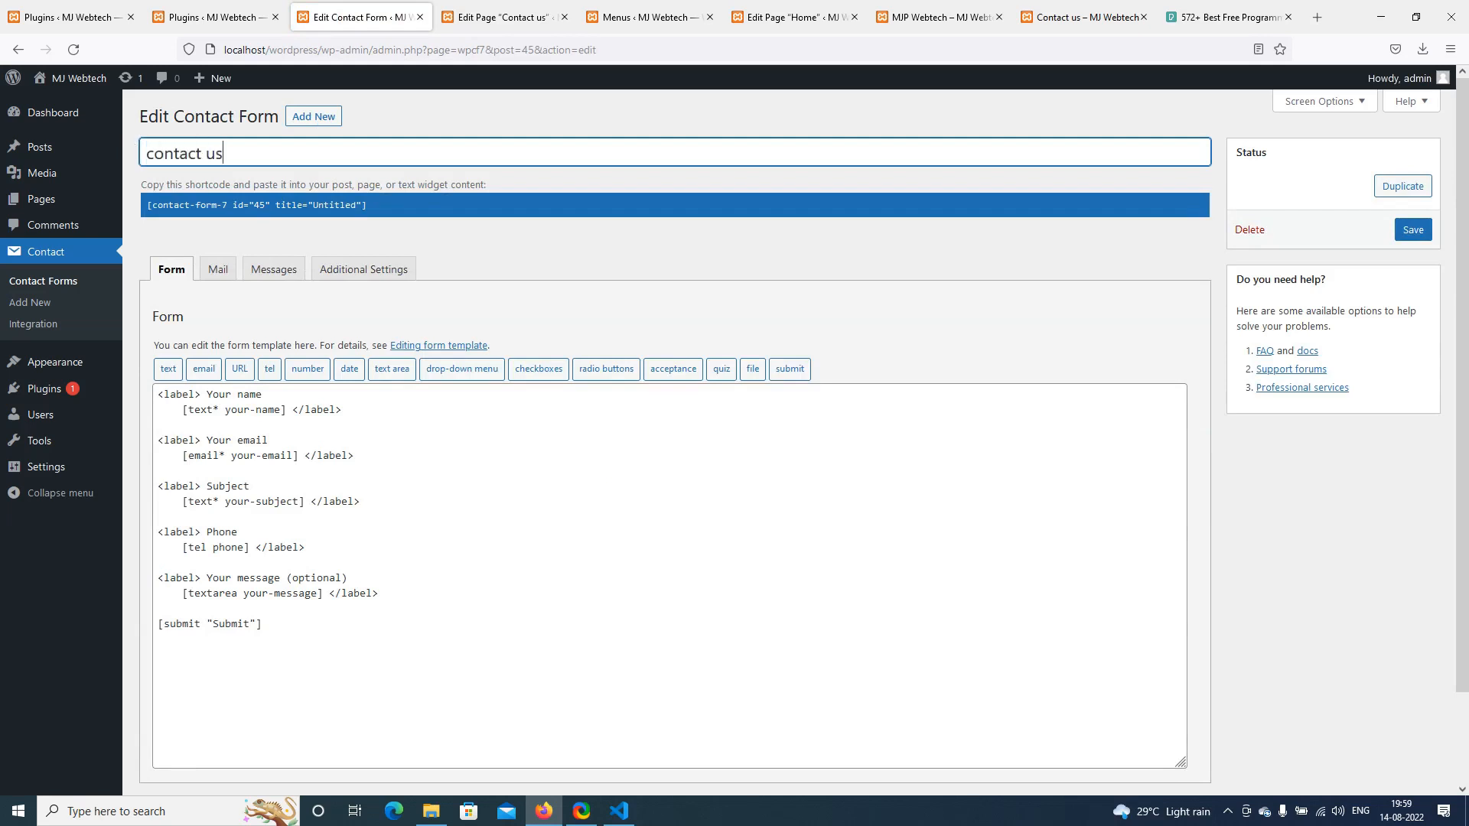
{"action": "left_click", "coordinate": [1413, 229]}
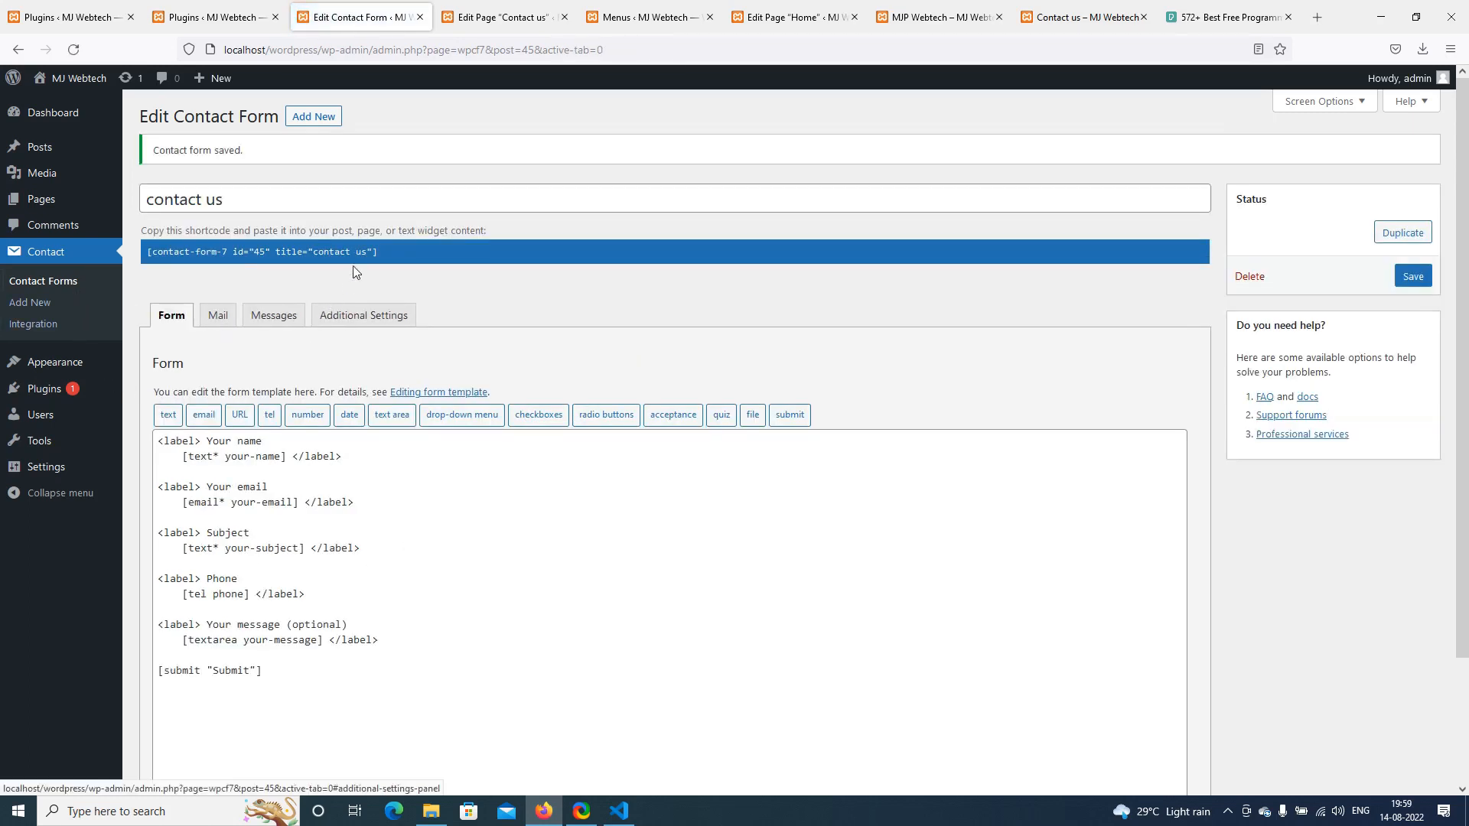
Replace the shortcode in the Contact us page with the "contact us" form's shortcode [contact-form-7 id="45" title="contact us"] and update the page
{"action": "left_click_drag", "start_coordinate": [148, 252], "coordinate": [384, 252]}
{"action": "key", "text": "ctrl+c"}
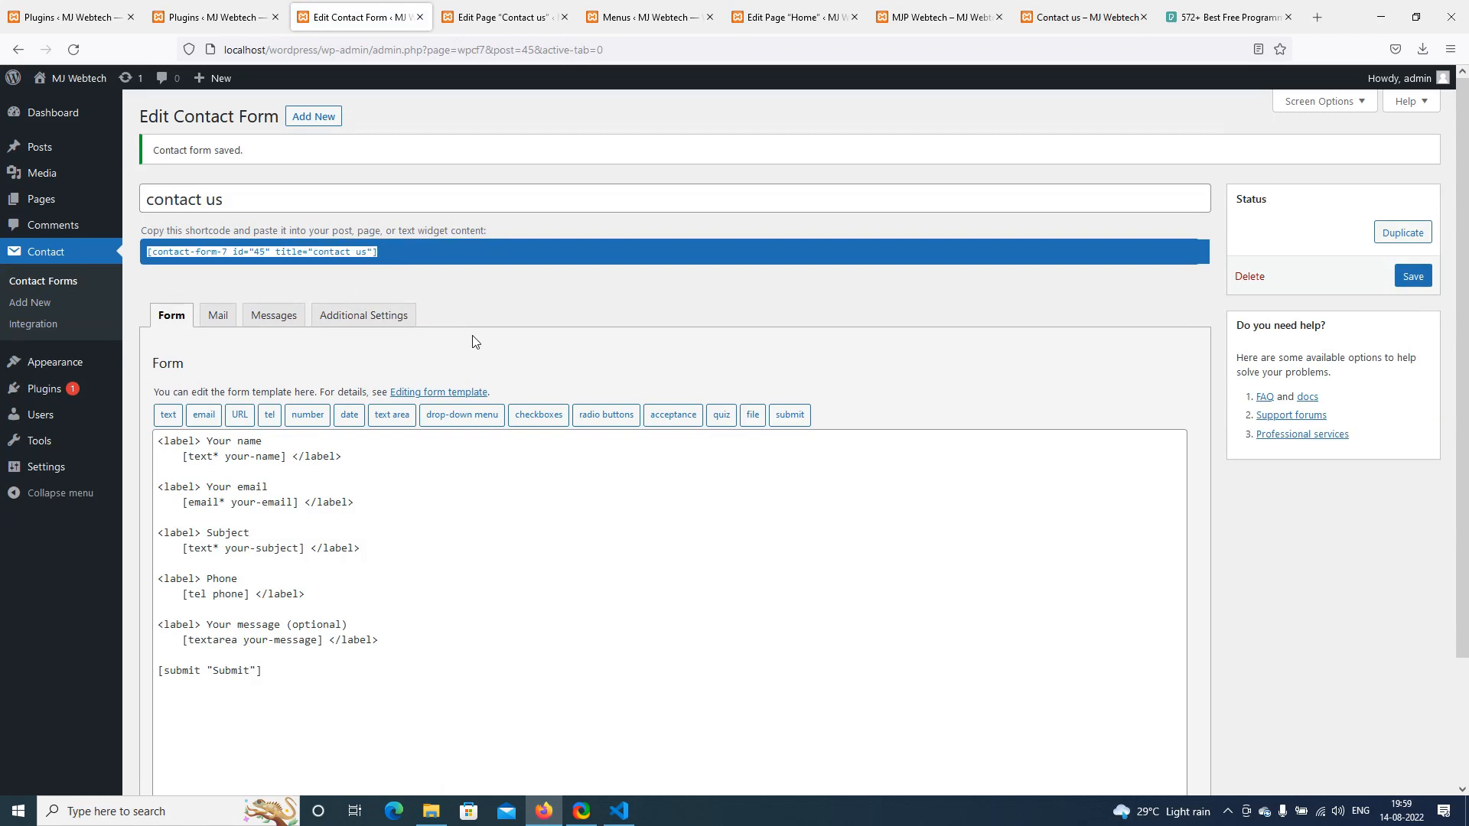
{"action": "left_click", "coordinate": [505, 17]}
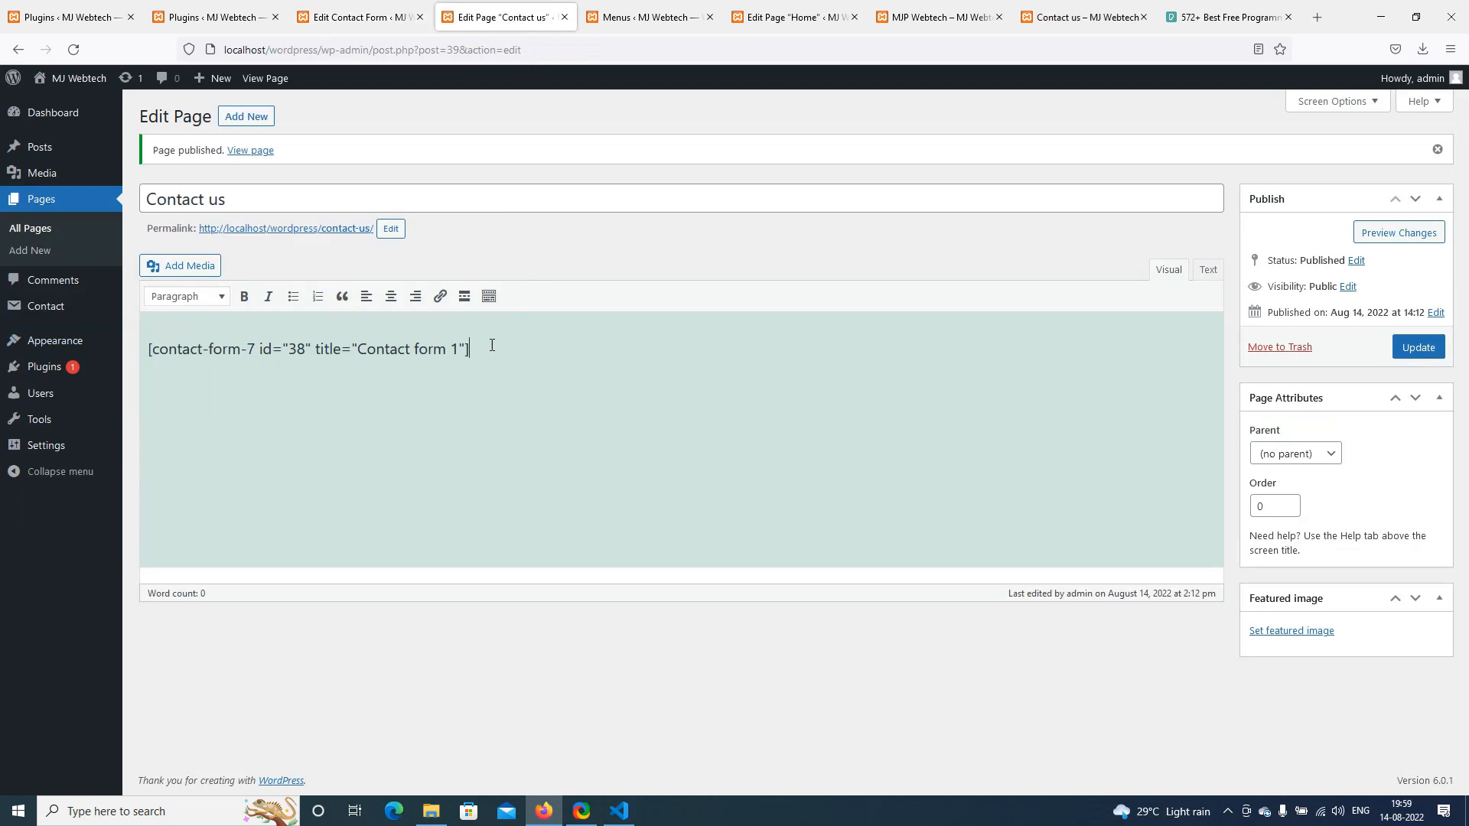
{"action": "left_click_drag", "start_coordinate": [489, 355], "coordinate": [135, 357]}
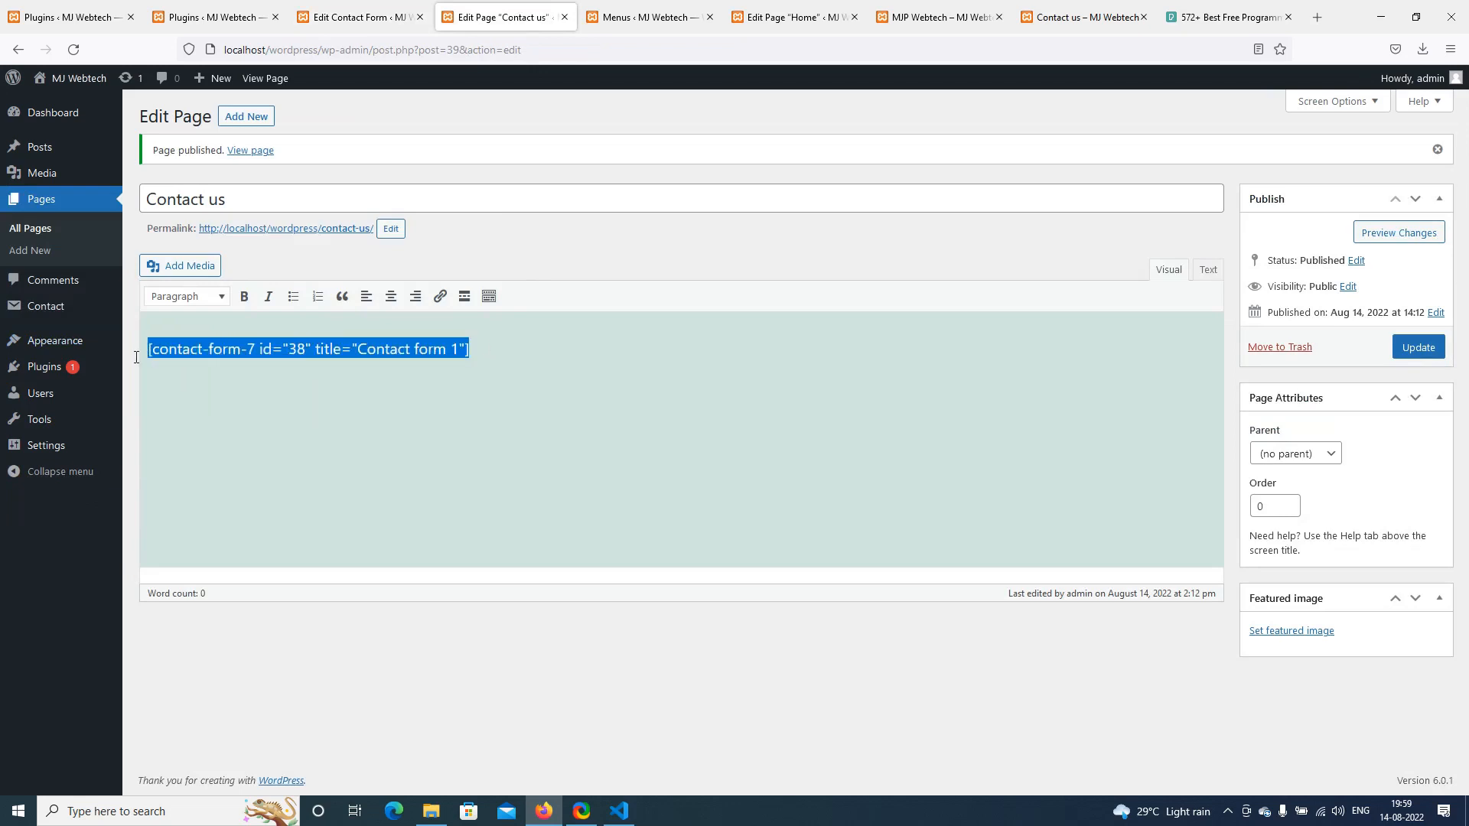
{"action": "key", "text": "BackSpace"}
{"action": "key", "text": "ctrl+v"}
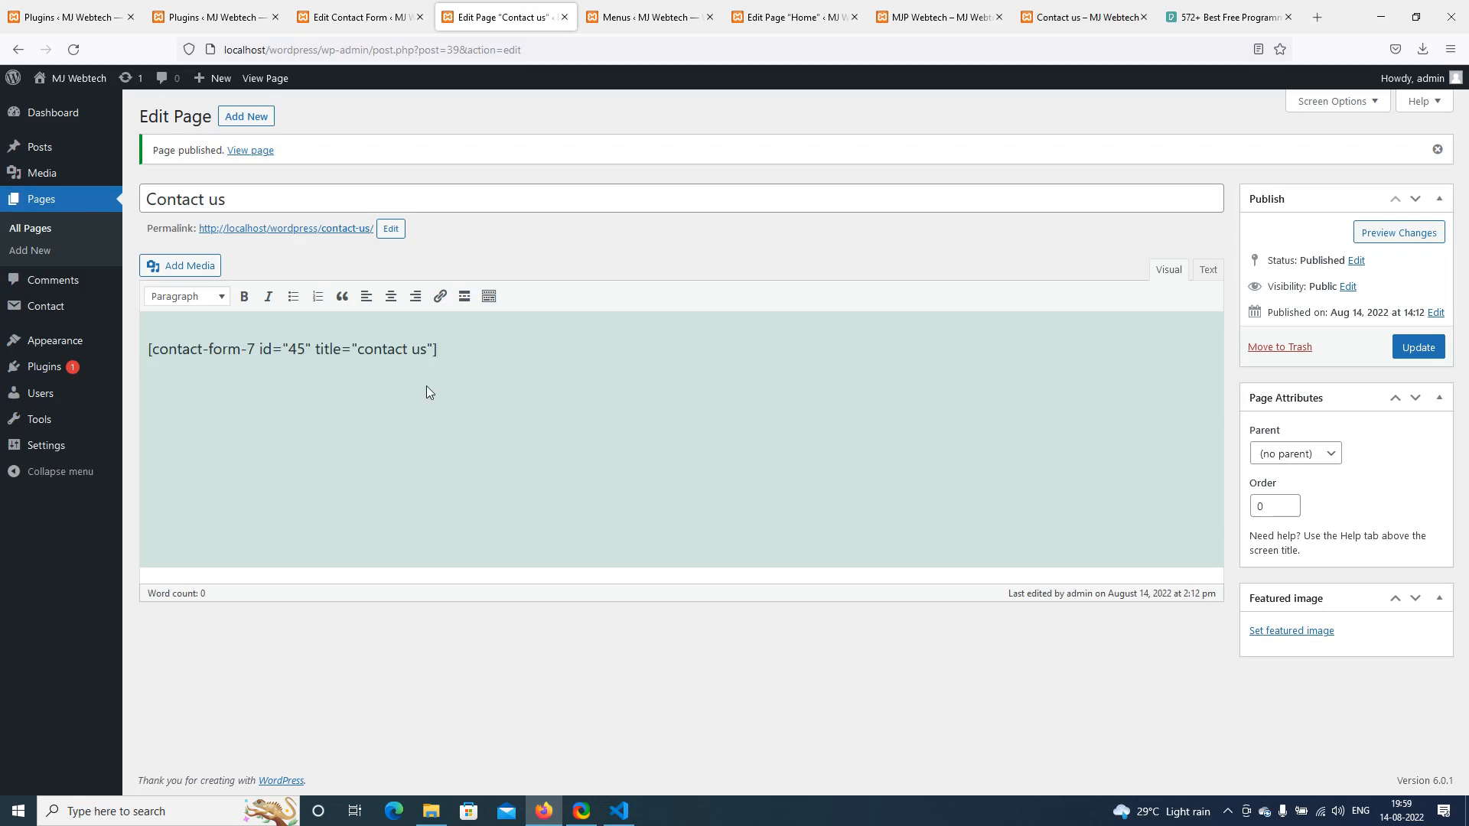
{"action": "left_click", "coordinate": [1418, 347]}
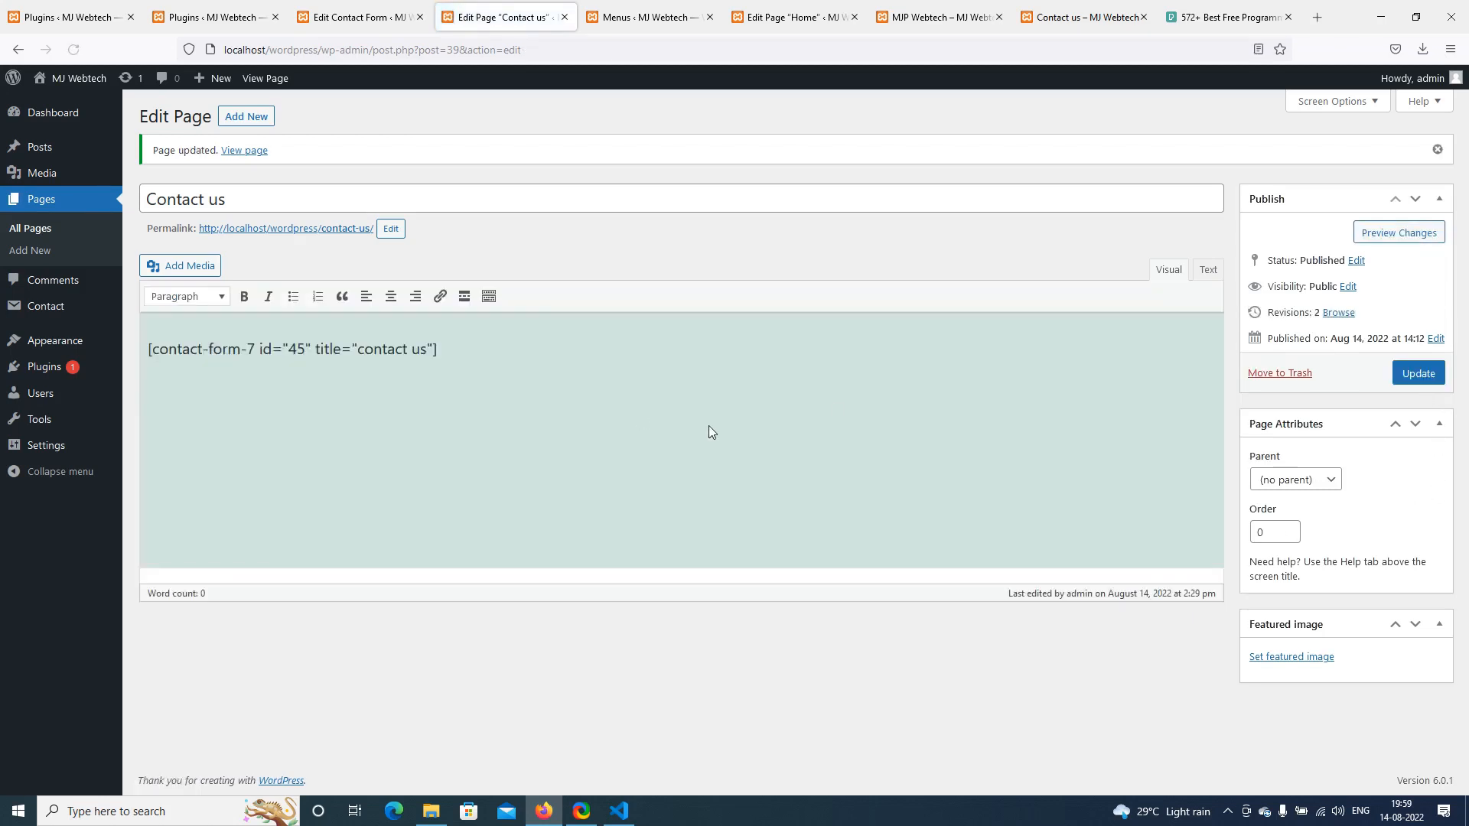
Reload the live Contact us page and check its form for the Phone field
{"action": "left_click", "coordinate": [1087, 9]}
{"action": "scroll", "coordinate": [381, 341], "scroll_direction": "up", "scroll_amount": 3}
{"action": "right_click", "coordinate": [236, 387]}
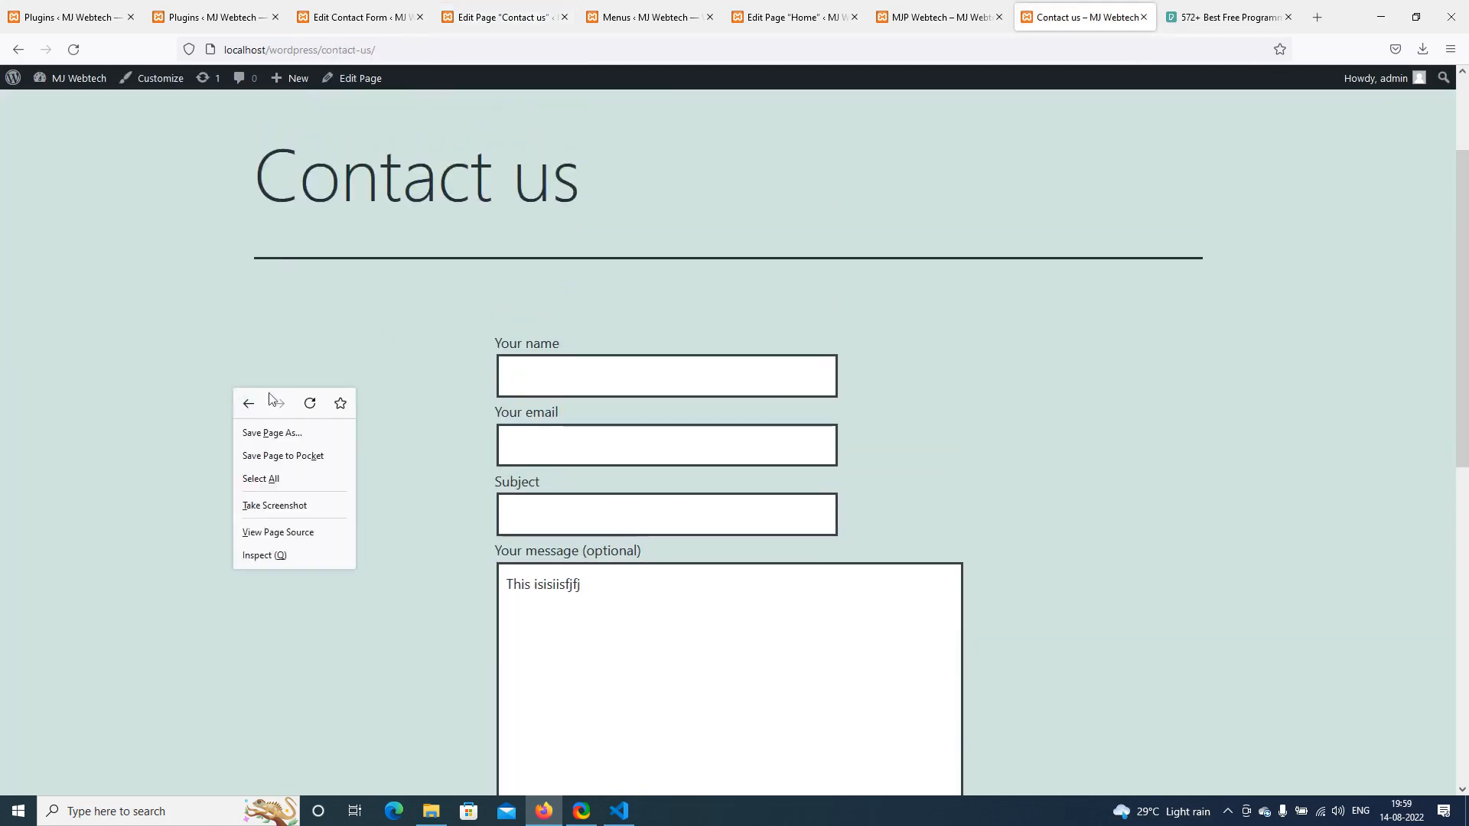
{"action": "left_click", "coordinate": [306, 405]}
{"action": "scroll", "coordinate": [330, 406], "scroll_direction": "down", "scroll_amount": 2}
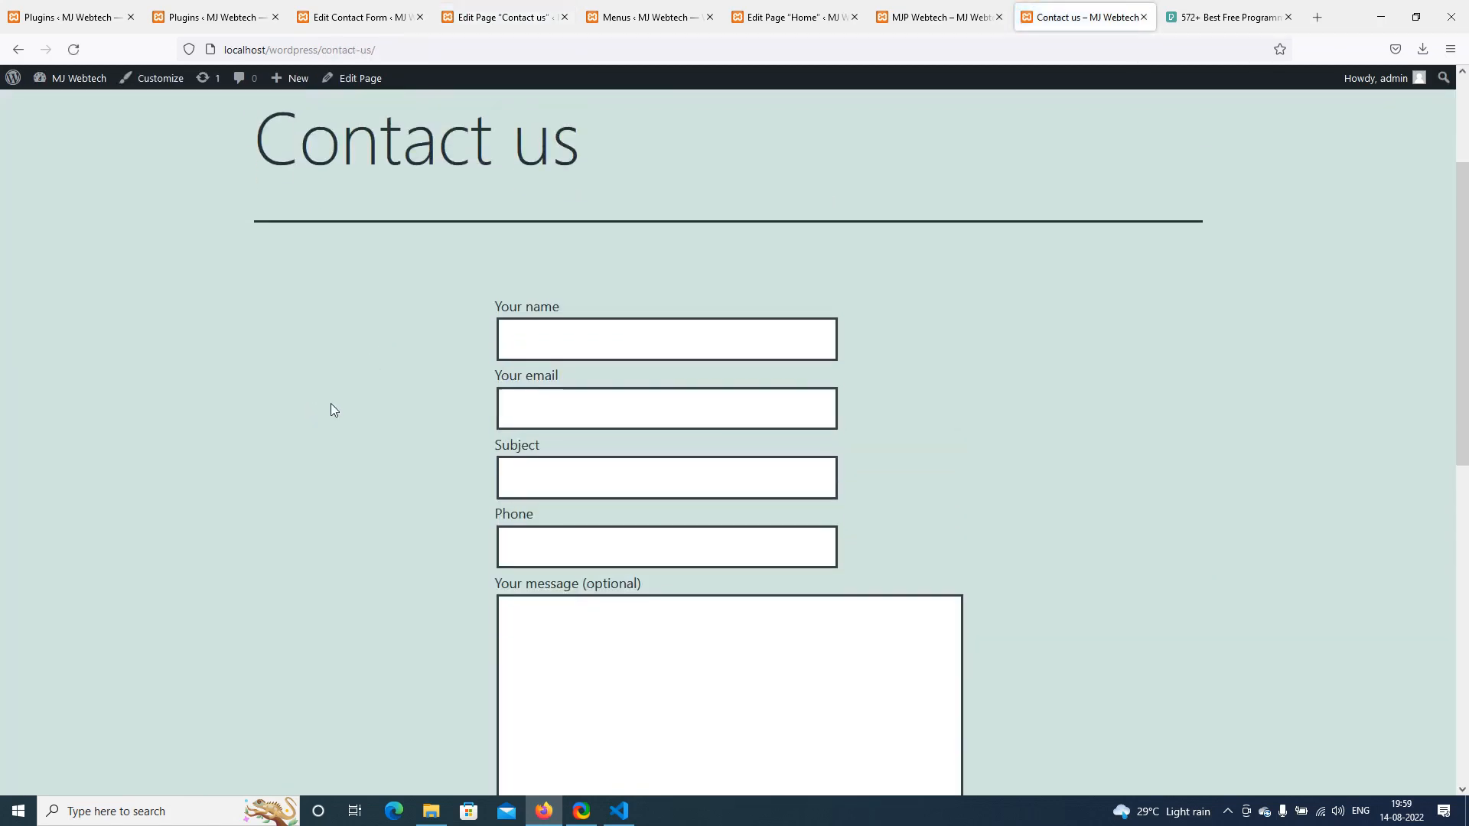
{"action": "left_click", "coordinate": [535, 421]}
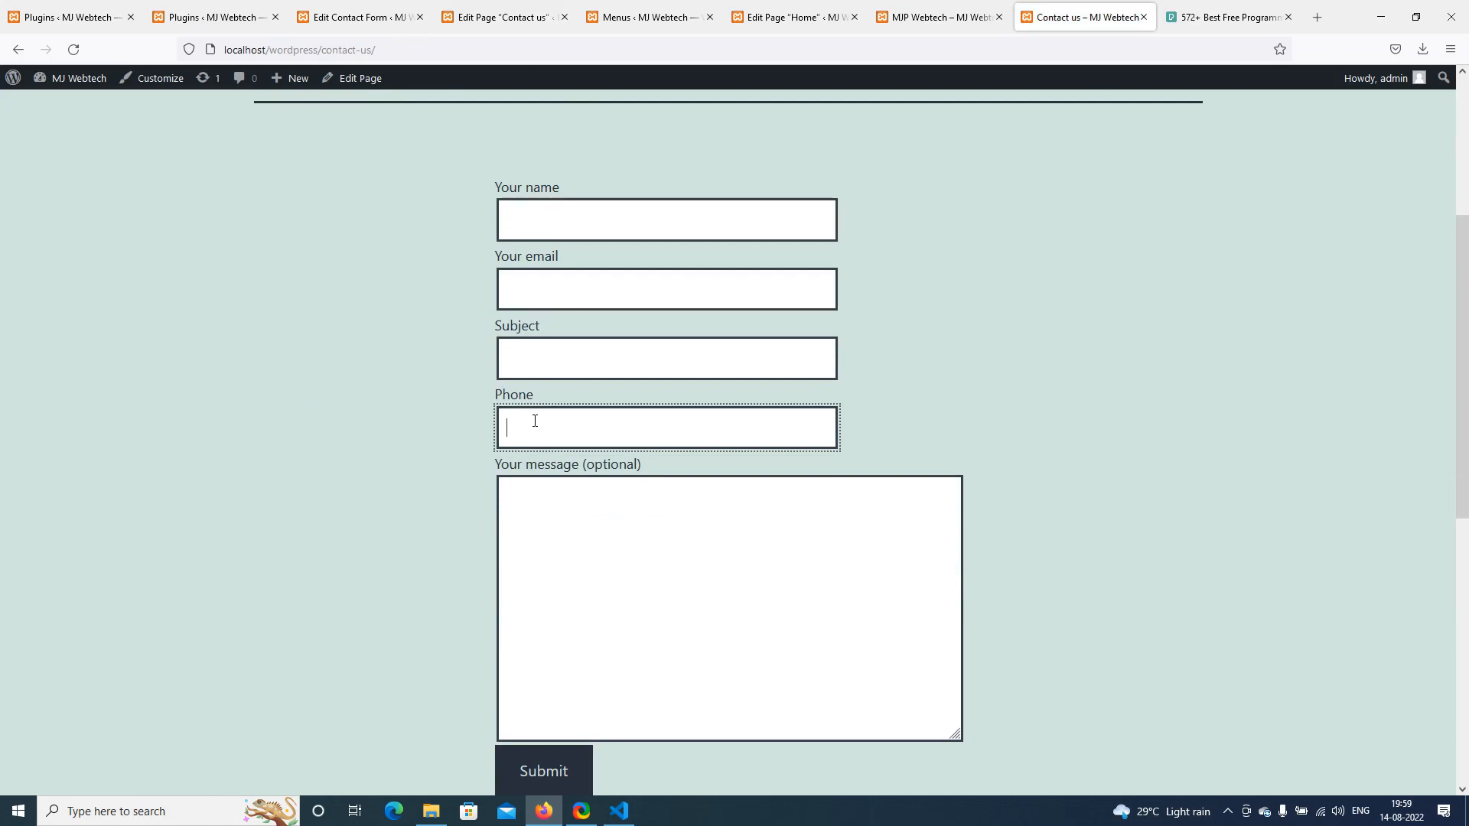
Open the Users list and examine the row options and bulk actions offered for the admin account
{"action": "left_click", "coordinate": [203, 13]}
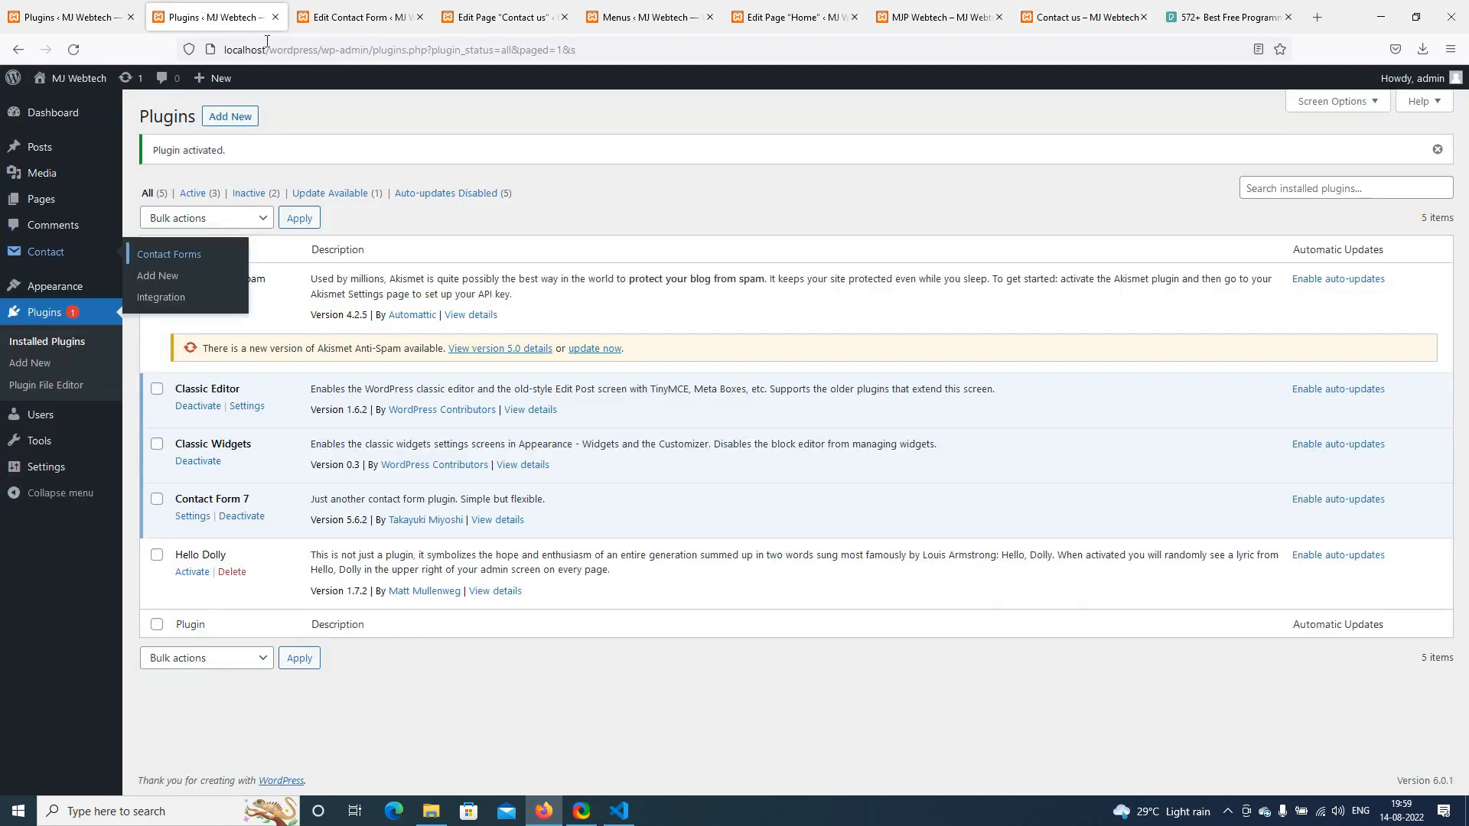
{"action": "left_click", "coordinate": [341, 6]}
{"action": "left_click", "coordinate": [253, 12]}
{"action": "left_click", "coordinate": [45, 420]}
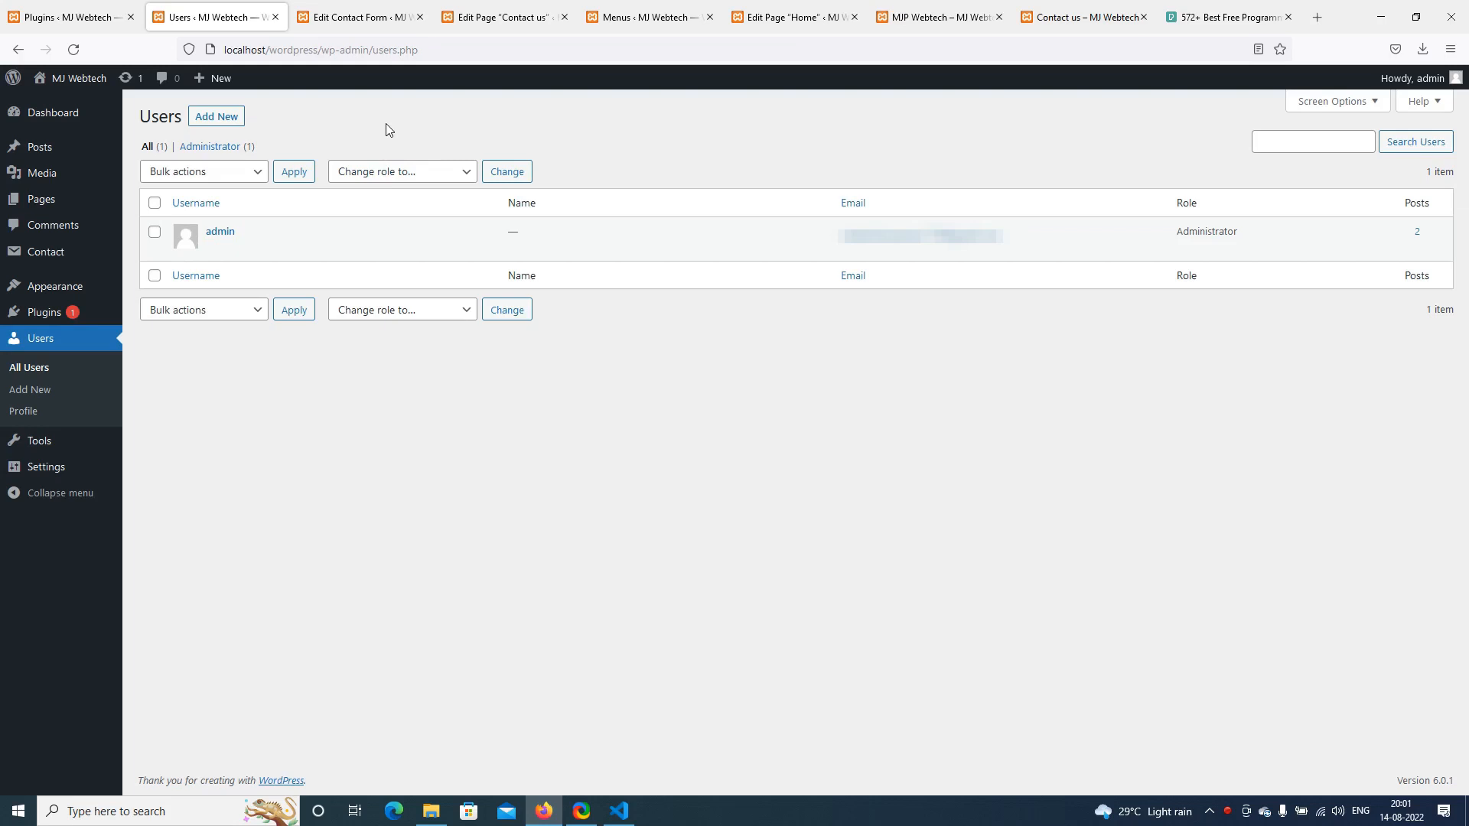
{"action": "mouse_move", "coordinate": [237, 234]}
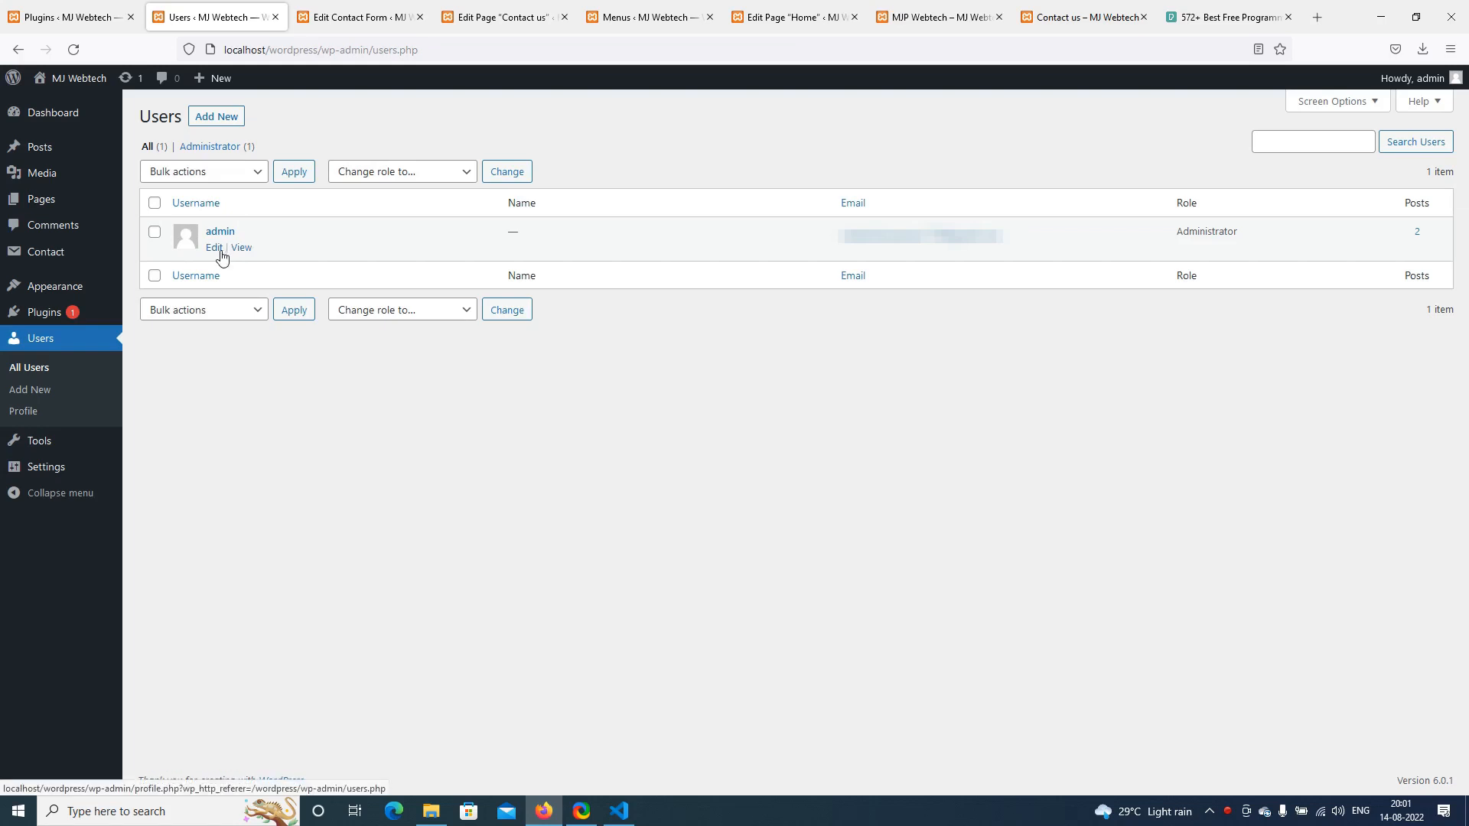
{"action": "left_click", "coordinate": [242, 176]}
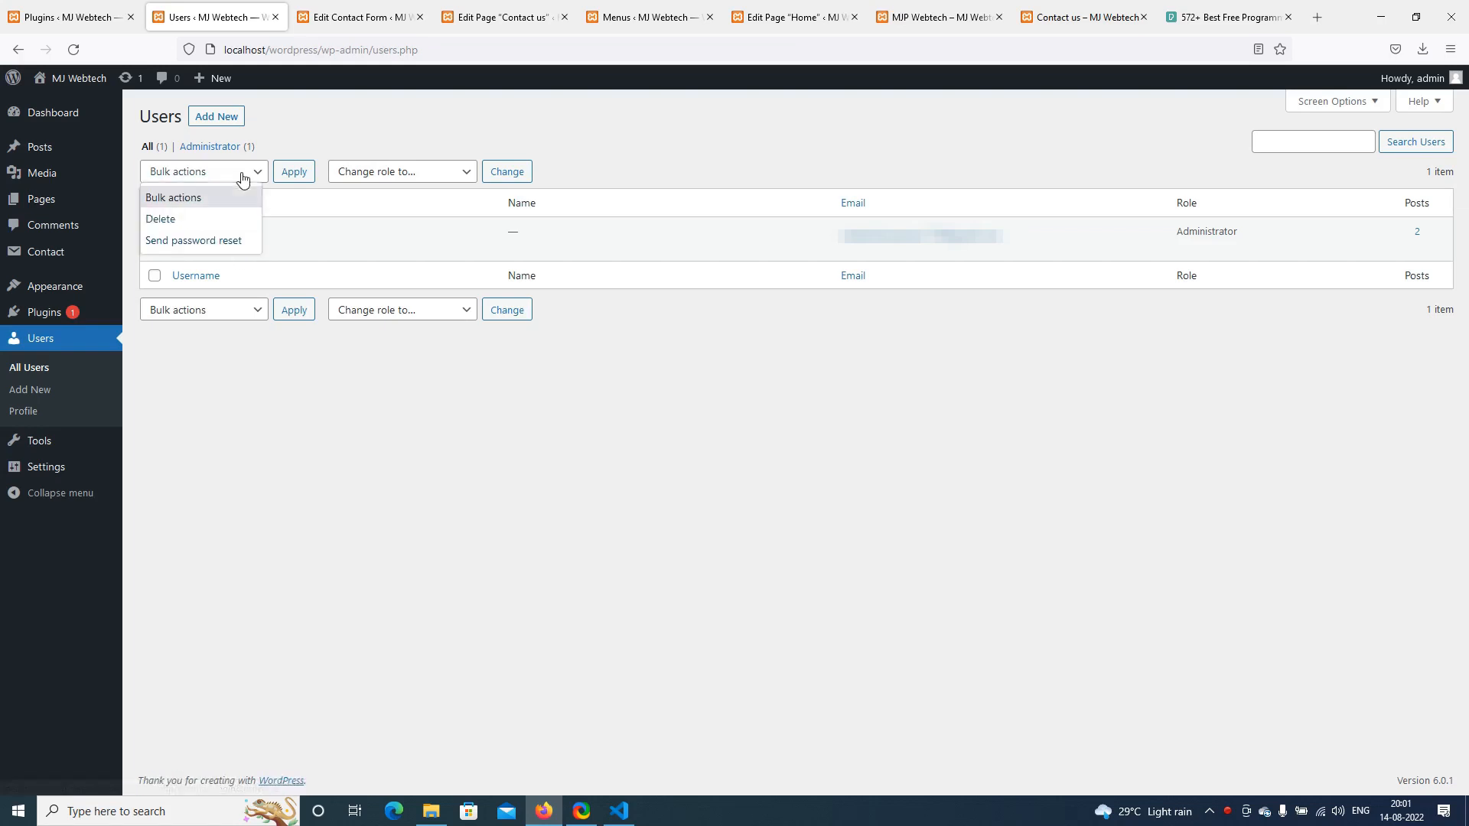
{"action": "left_click", "coordinate": [262, 229]}
{"action": "left_click", "coordinate": [154, 231]}
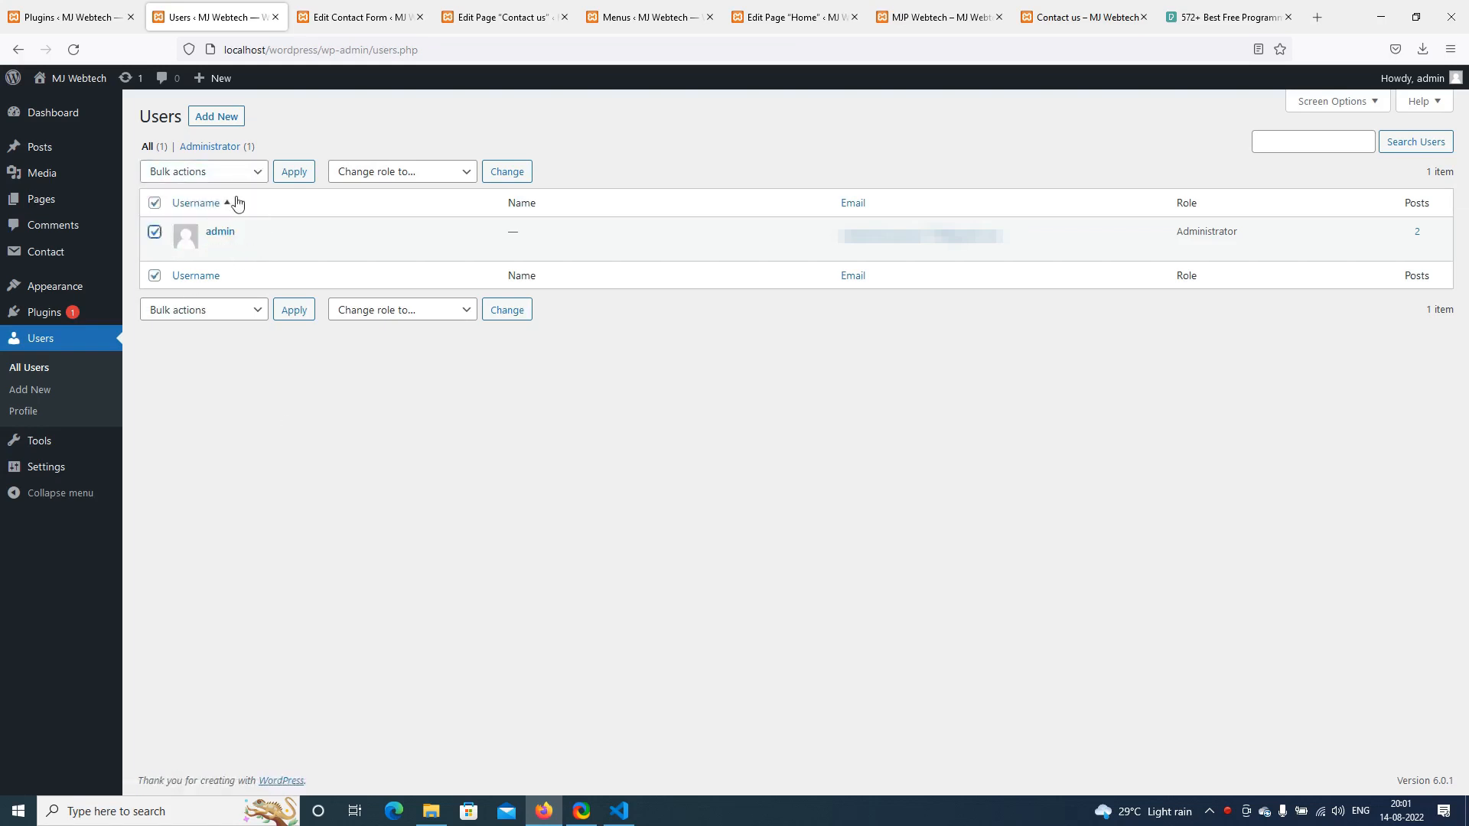
{"action": "left_click", "coordinate": [235, 178]}
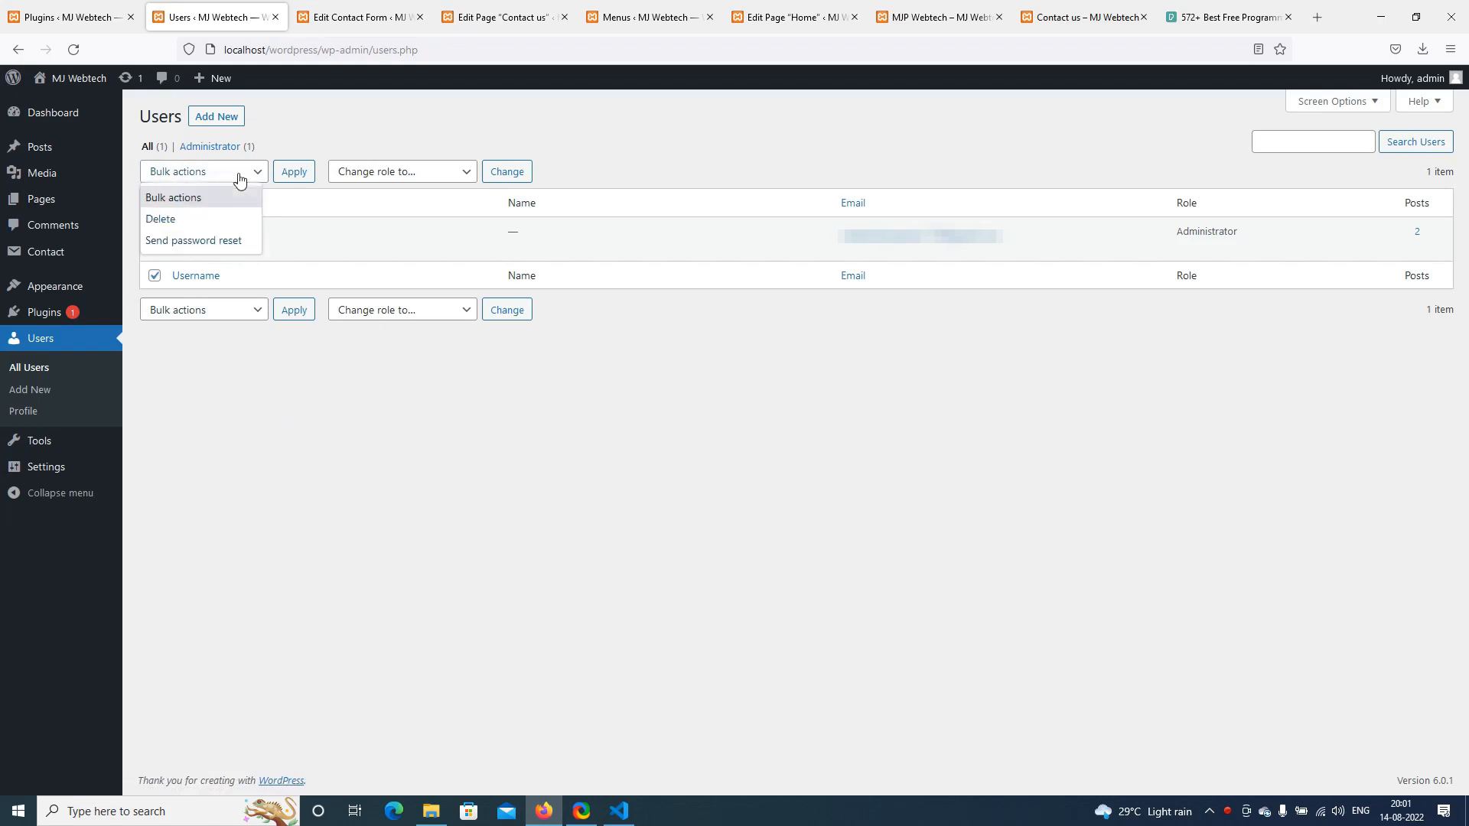
{"action": "left_click", "coordinate": [298, 421]}
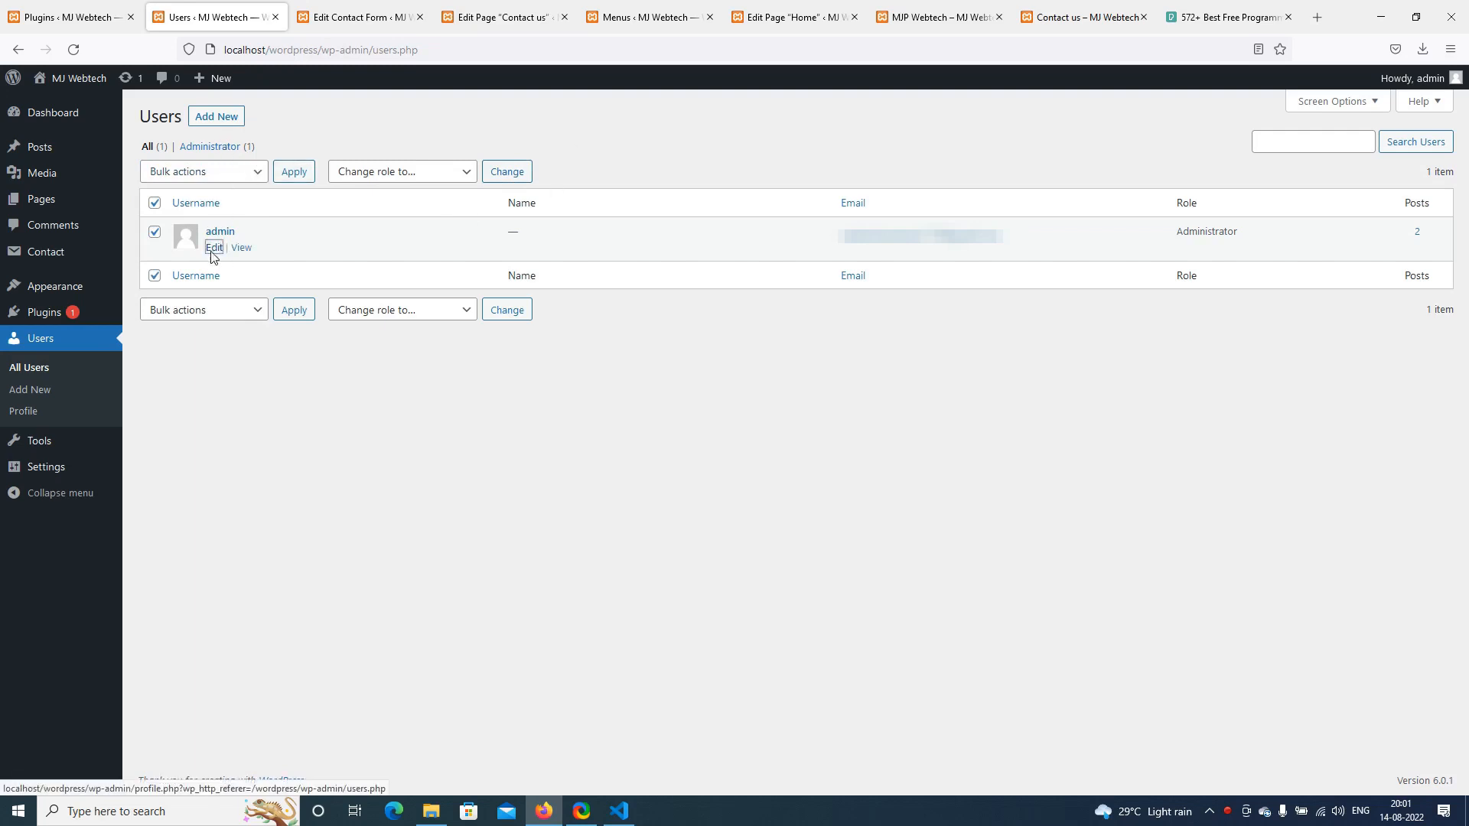
Open the admin user's profile in a new tab, set the first name to "hello" and the last name to "test", and update the profile
{"action": "right_click", "coordinate": [212, 255]}
{"action": "left_click", "coordinate": [243, 269]}
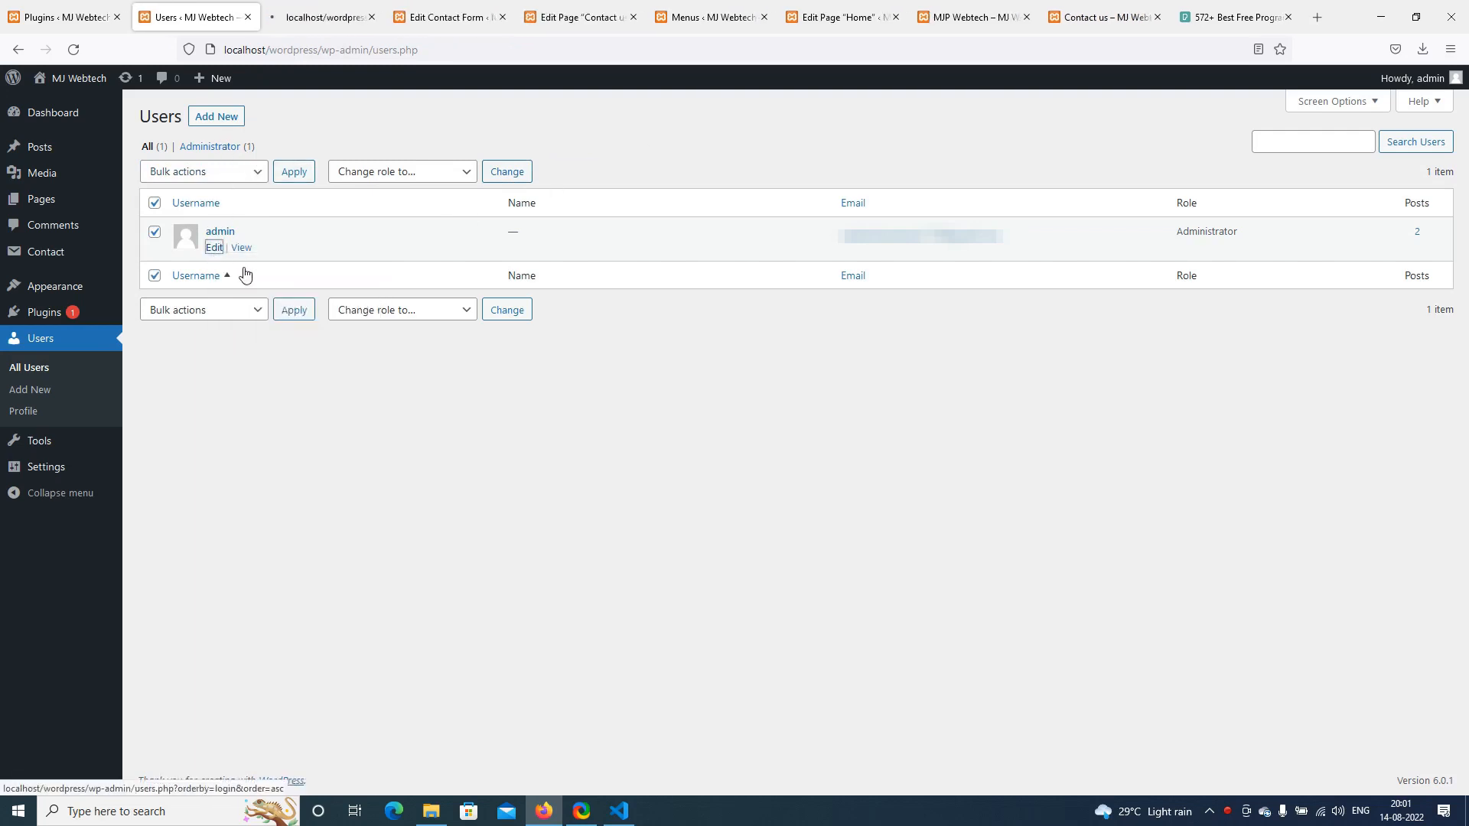
{"action": "left_click", "coordinate": [328, 6]}
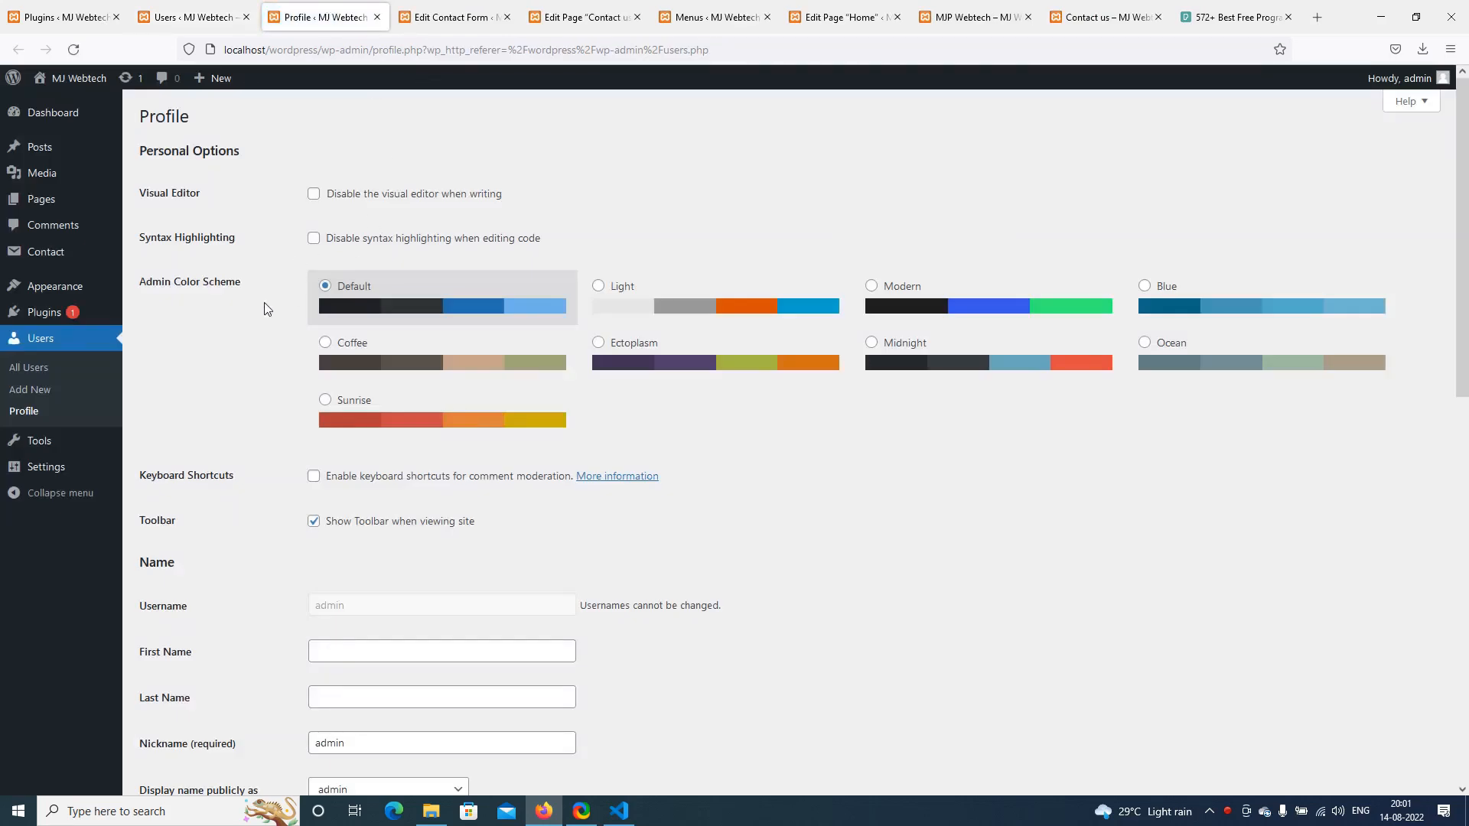
{"action": "scroll", "coordinate": [265, 308], "scroll_direction": "down", "scroll_amount": 3}
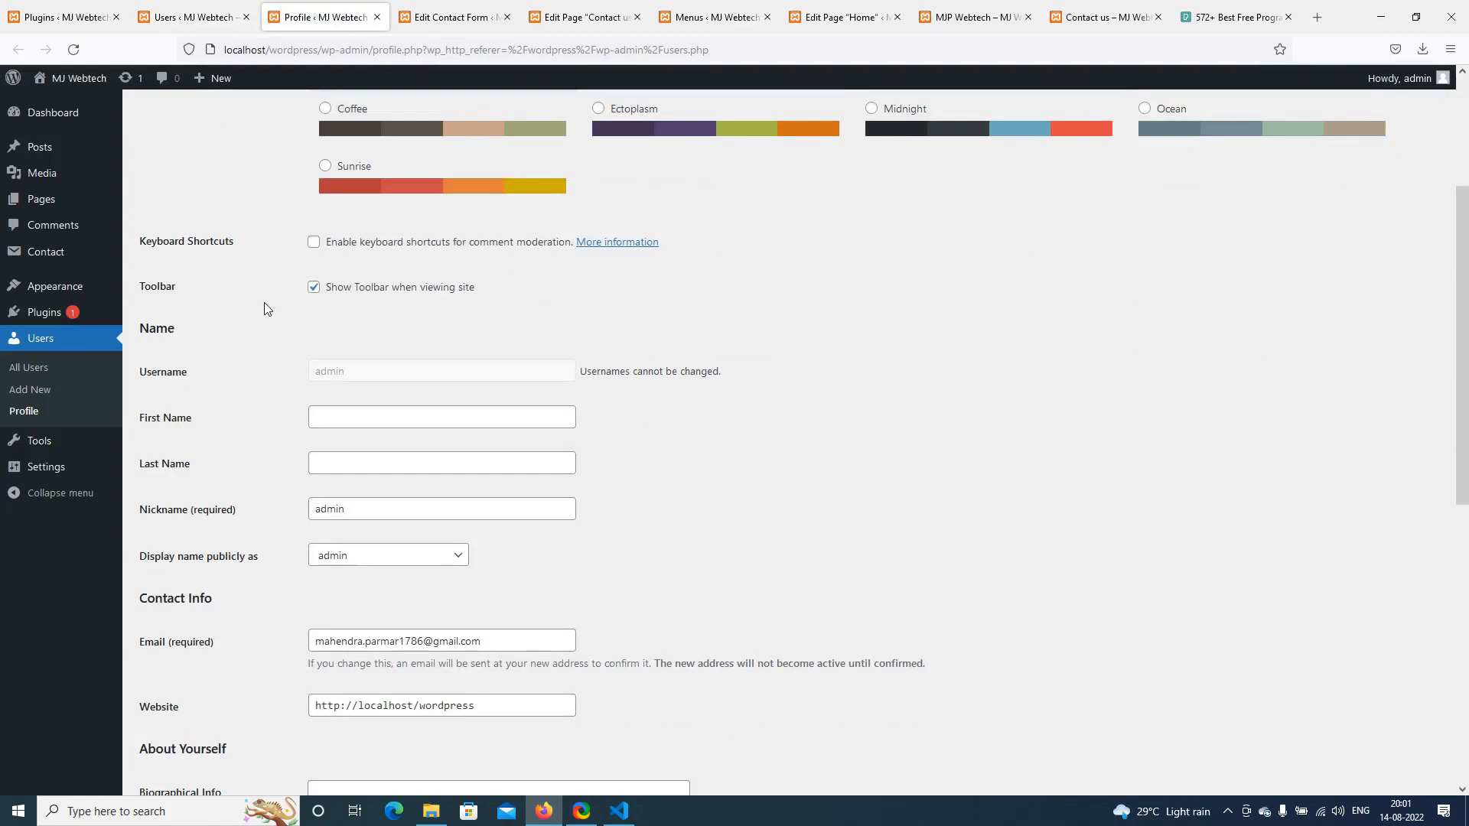
{"action": "scroll", "coordinate": [265, 308], "scroll_direction": "down", "scroll_amount": 2}
{"action": "left_click", "coordinate": [355, 263]}
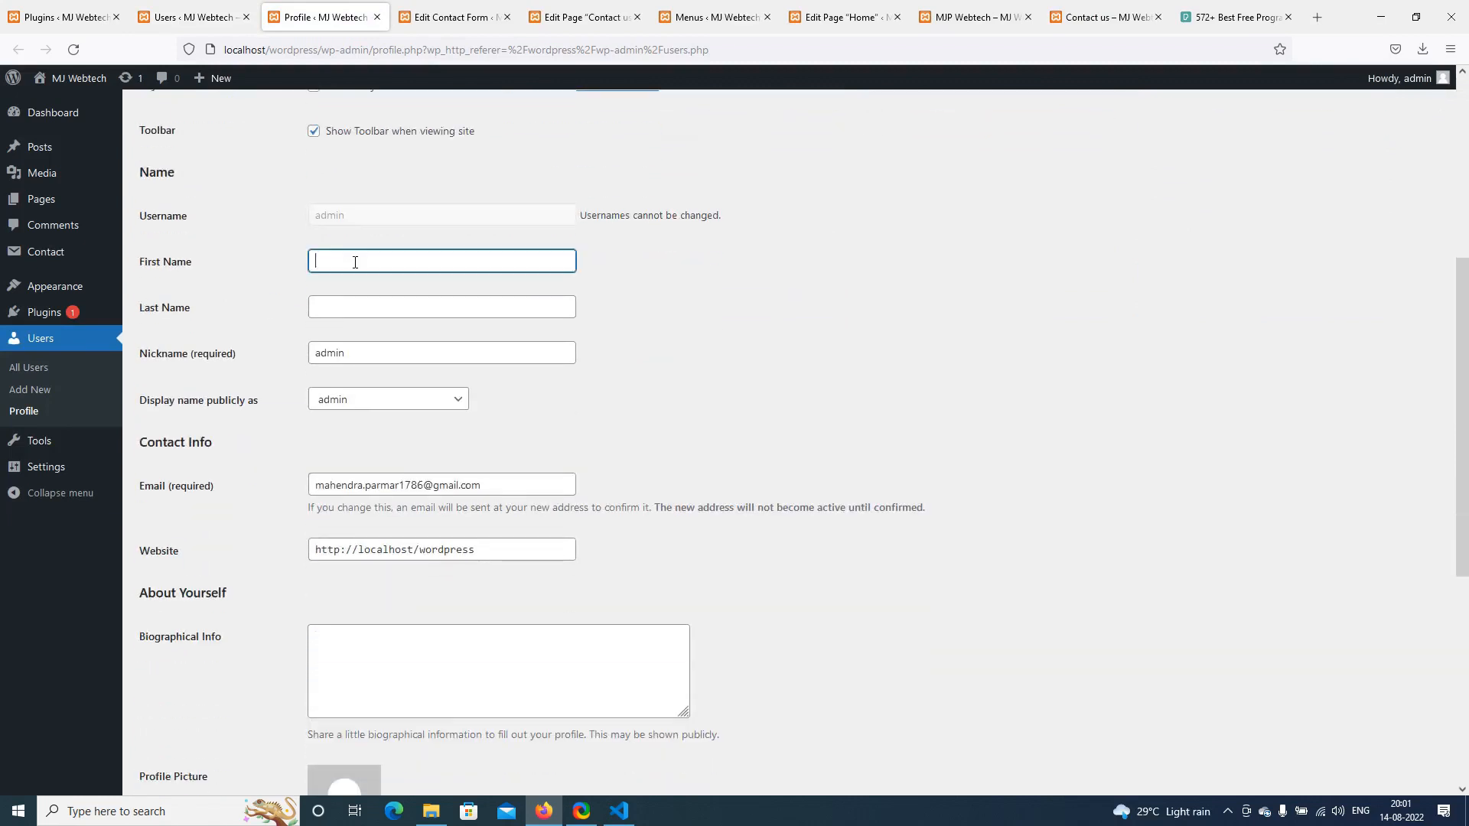
{"action": "type", "text": "hello"}
{"action": "key", "text": "Tab"}
{"action": "type", "text": "test"}
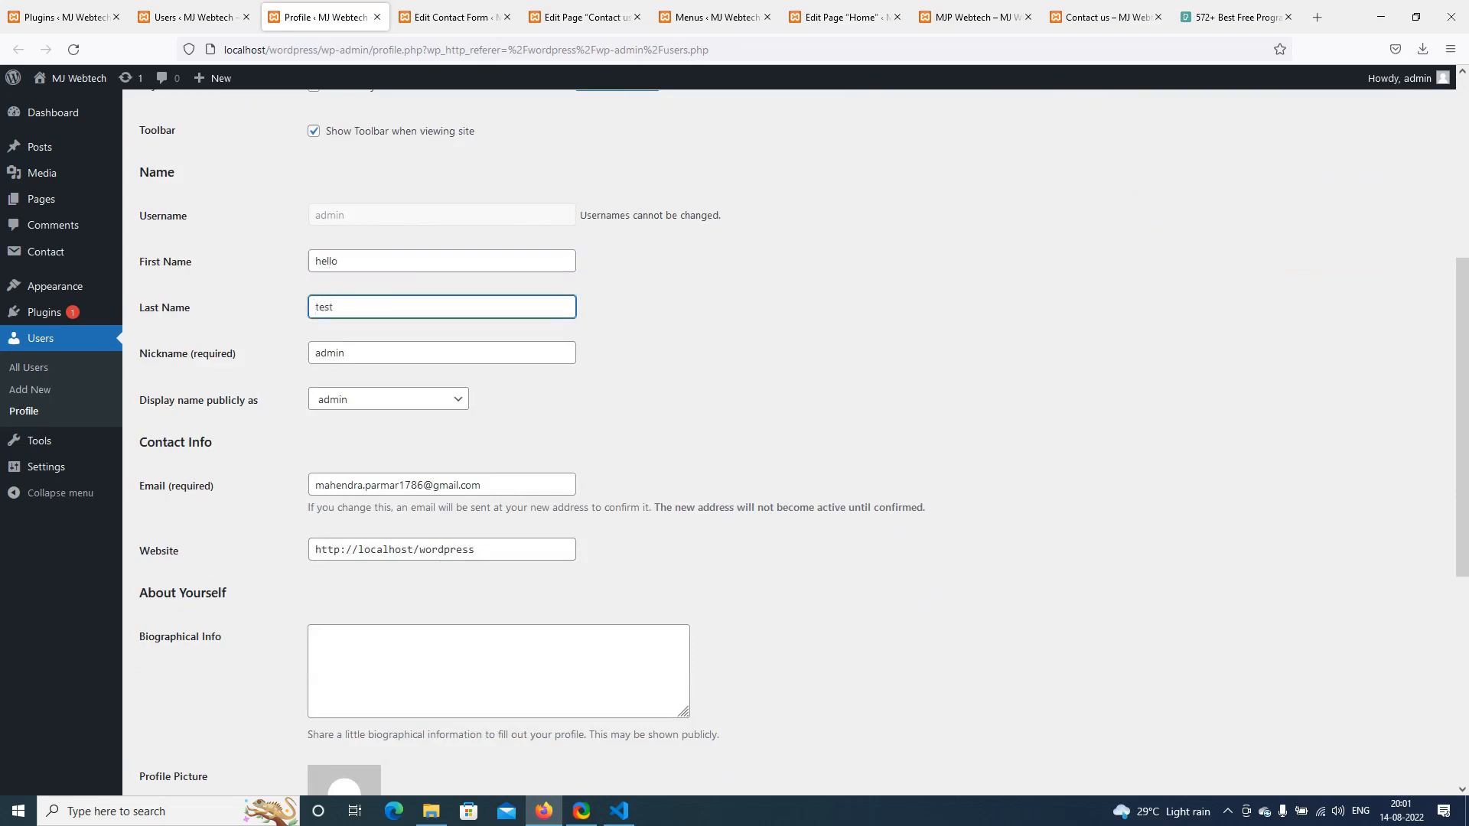
{"action": "scroll", "coordinate": [646, 390], "scroll_direction": "down", "scroll_amount": 6}
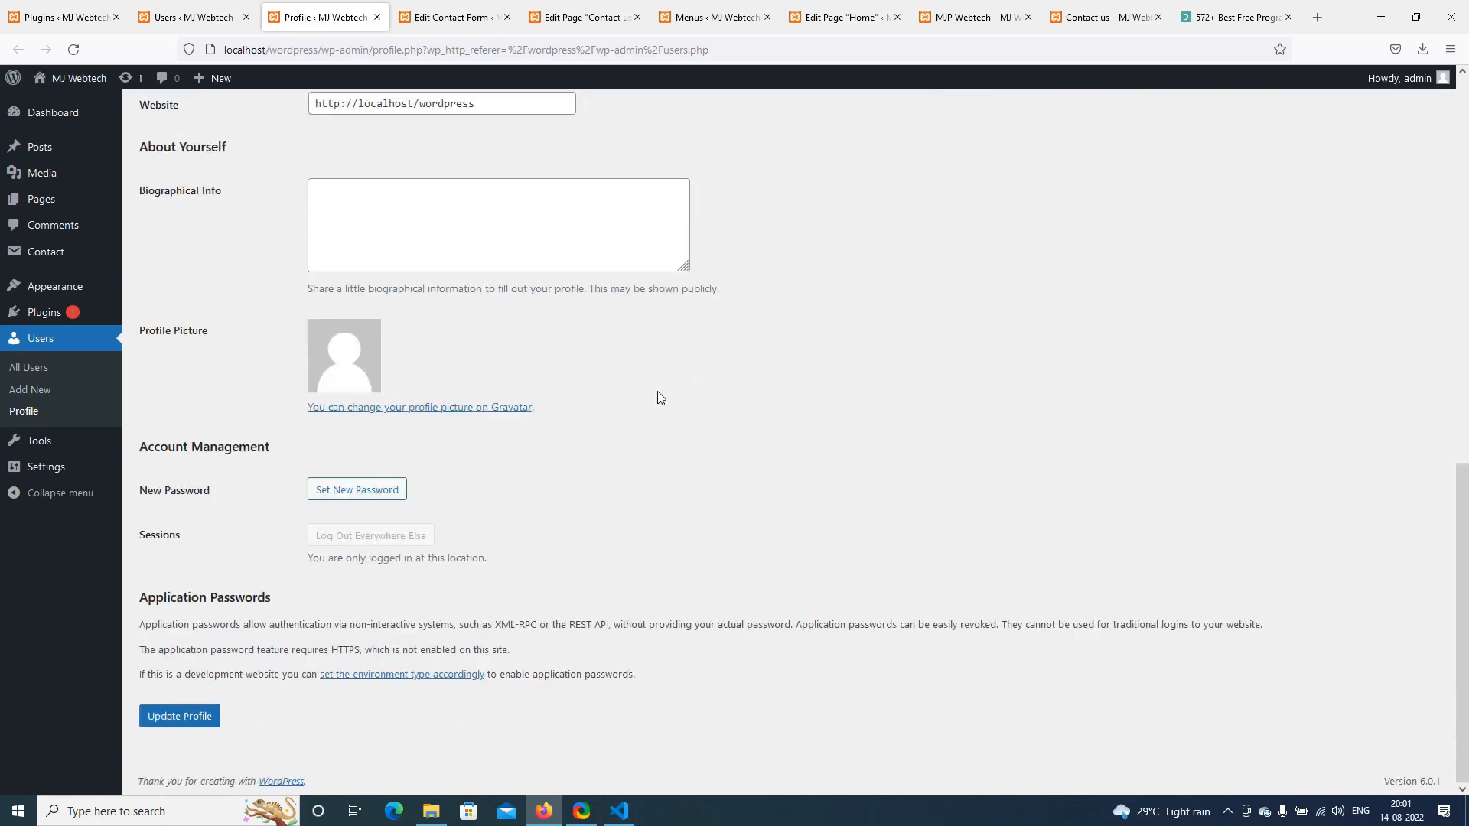
{"action": "left_click", "coordinate": [212, 717]}
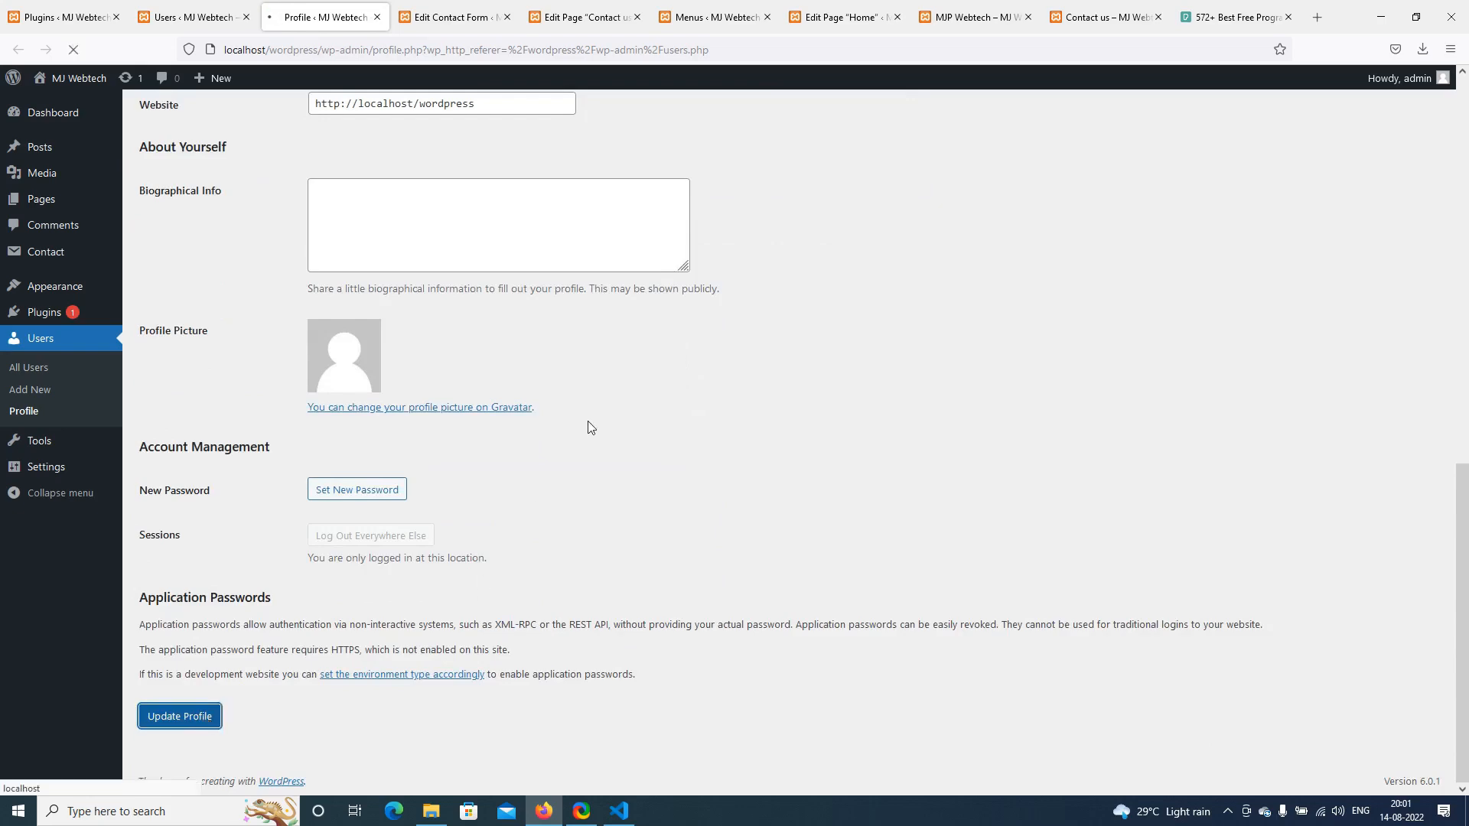
{"action": "scroll", "coordinate": [589, 426], "scroll_direction": "down", "scroll_amount": 3}
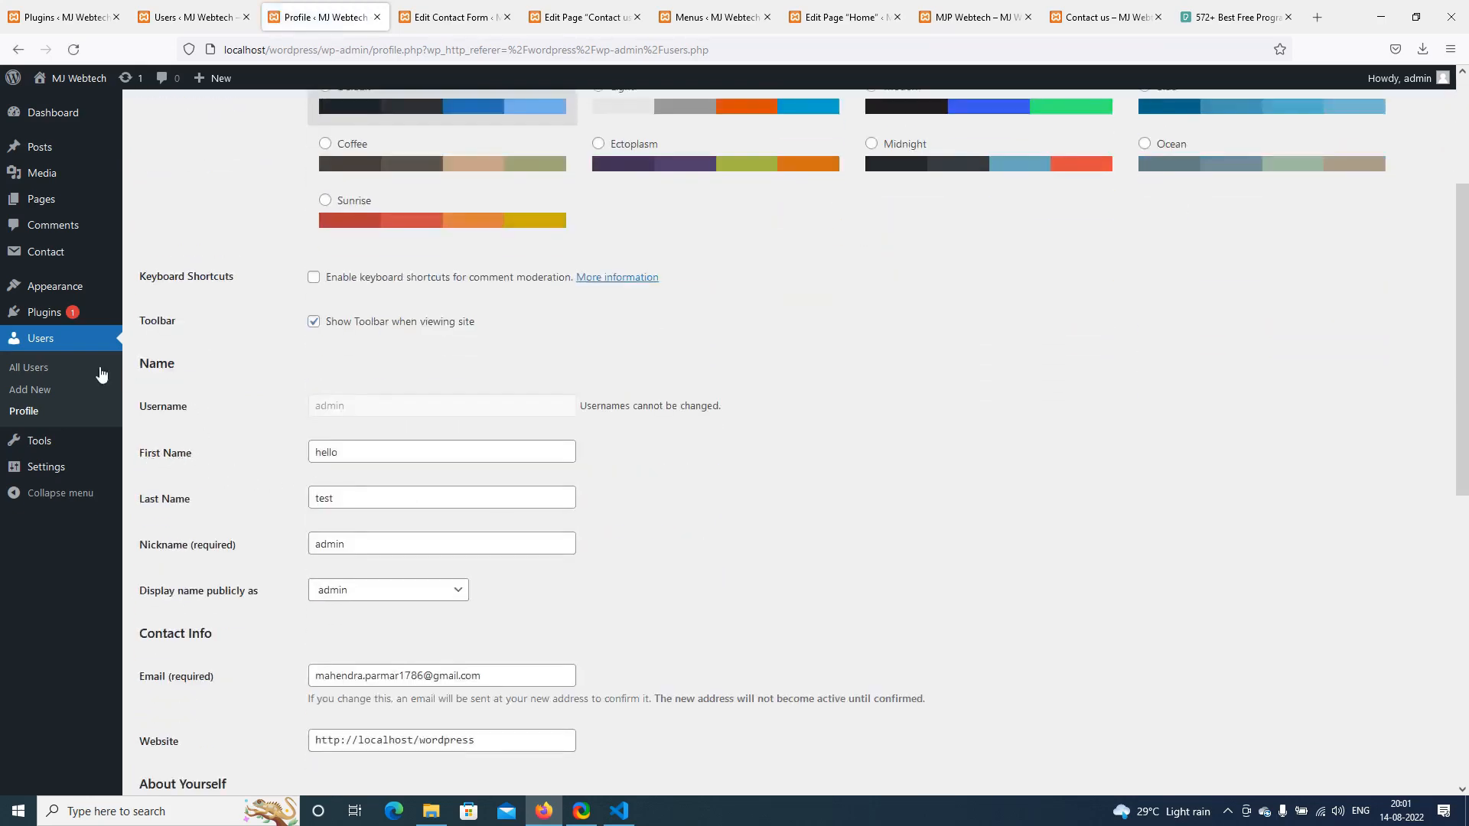
Check the admin entry's name and the bulk actions in the Users list, and view the Available Tools page
{"action": "left_click", "coordinate": [37, 377]}
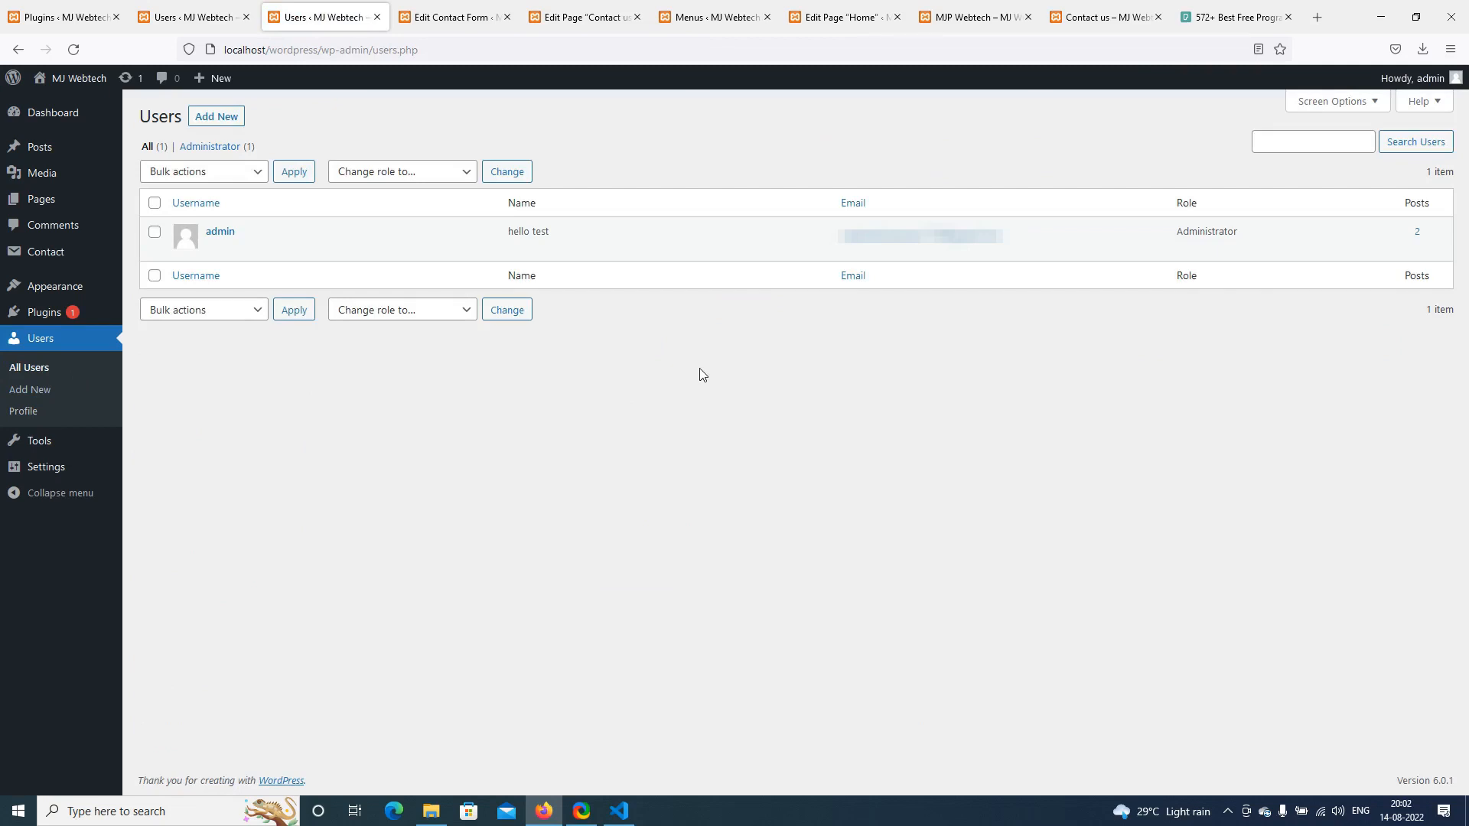
{"action": "mouse_move", "coordinate": [266, 240]}
{"action": "left_click", "coordinate": [179, 176]}
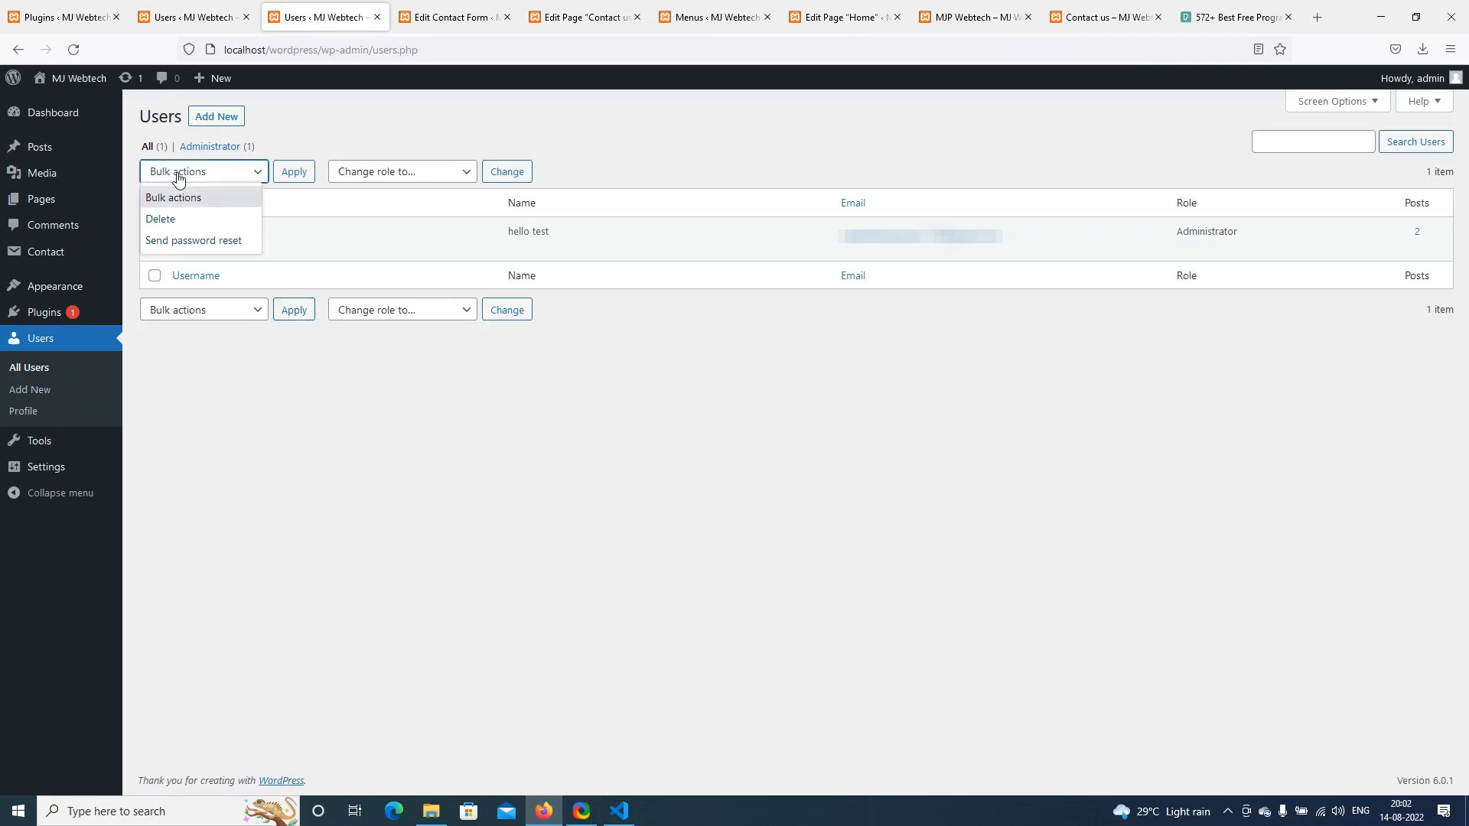
{"action": "left_click", "coordinate": [328, 468]}
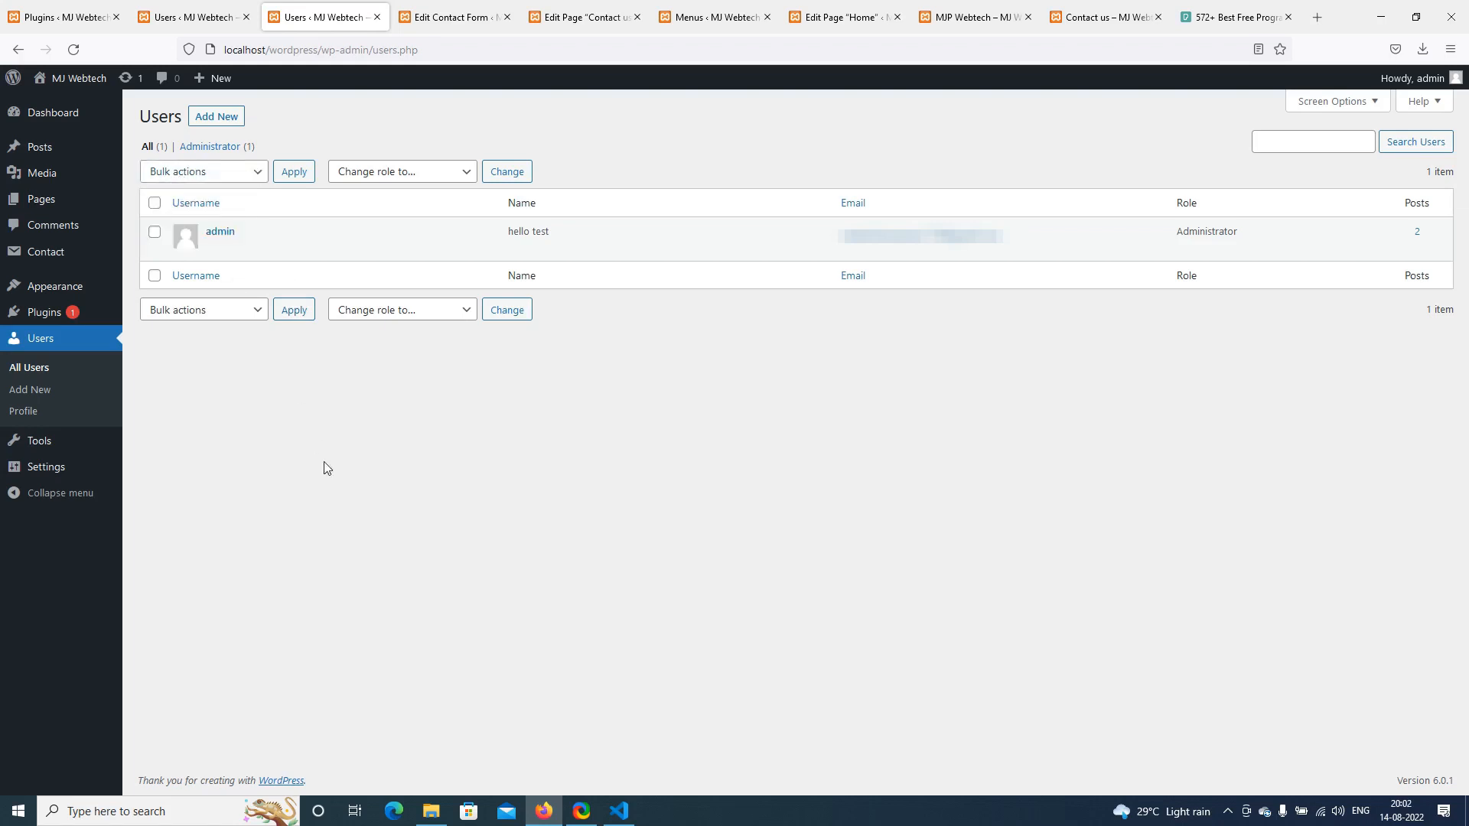
{"action": "left_click", "coordinate": [83, 447]}
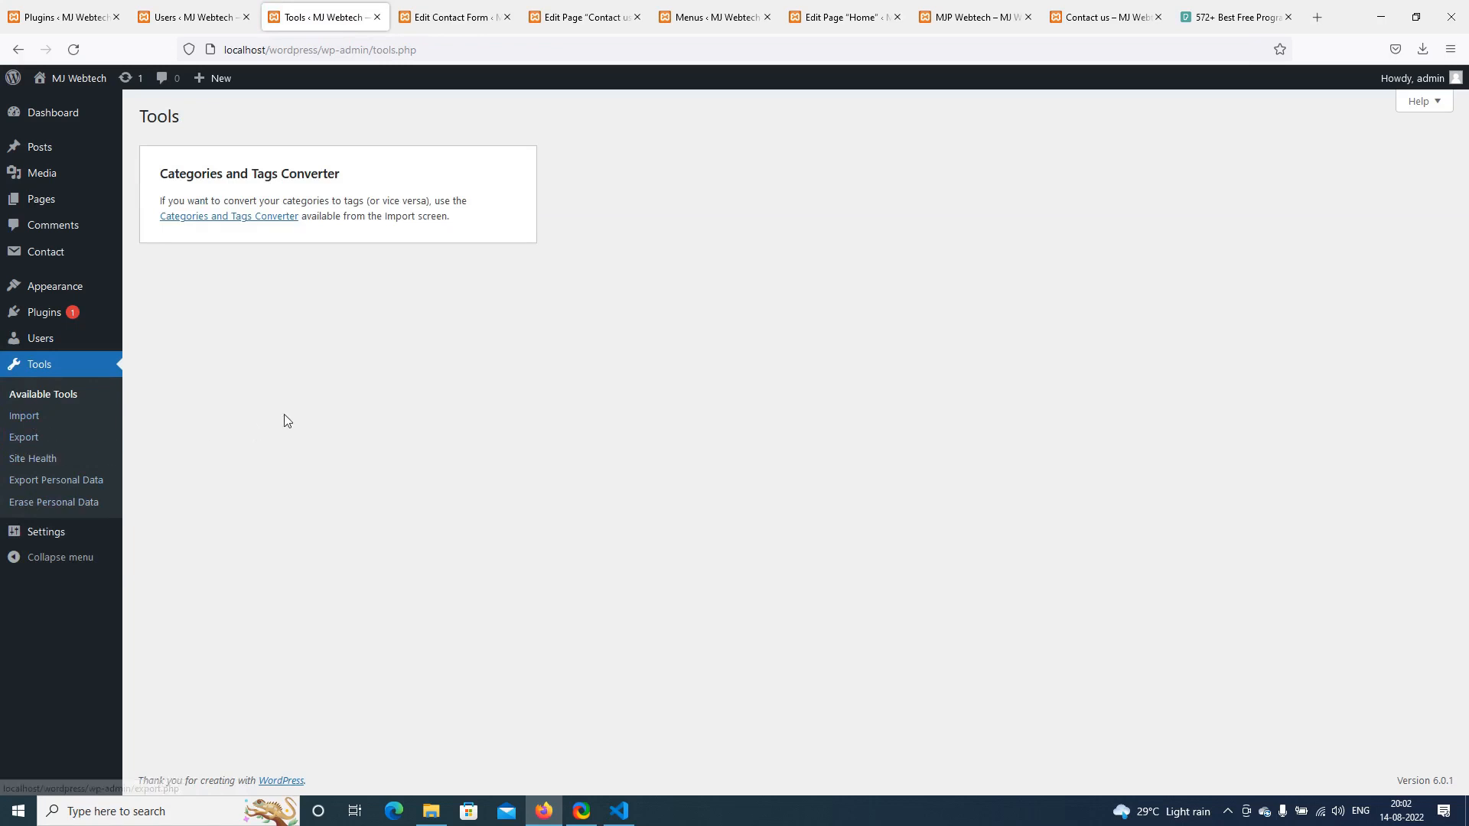
Change the Site Title to "MJP Webtech" in the General Settings and save the changes
{"action": "left_click", "coordinate": [73, 533]}
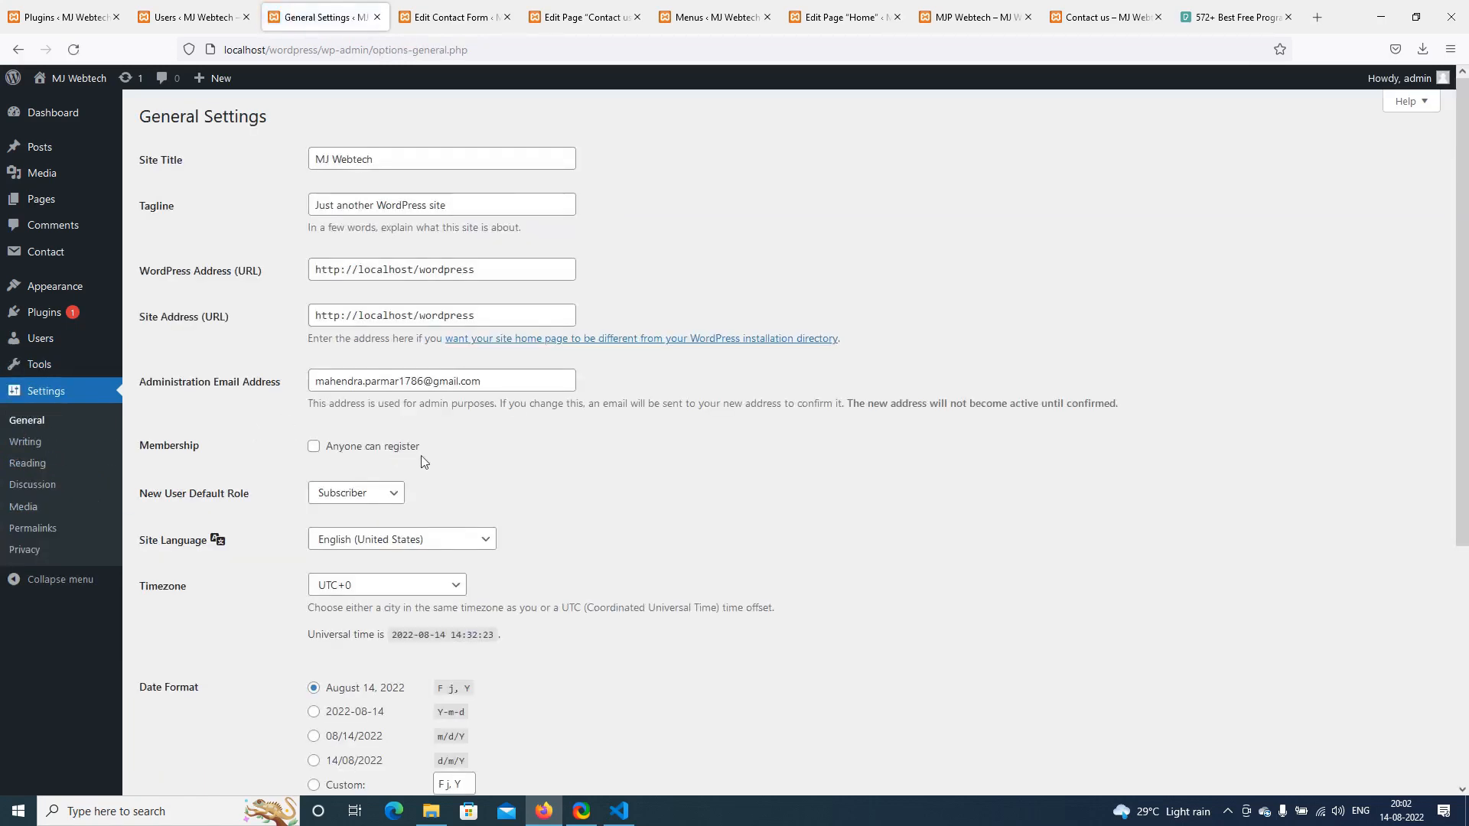
{"action": "left_click", "coordinate": [331, 160]}
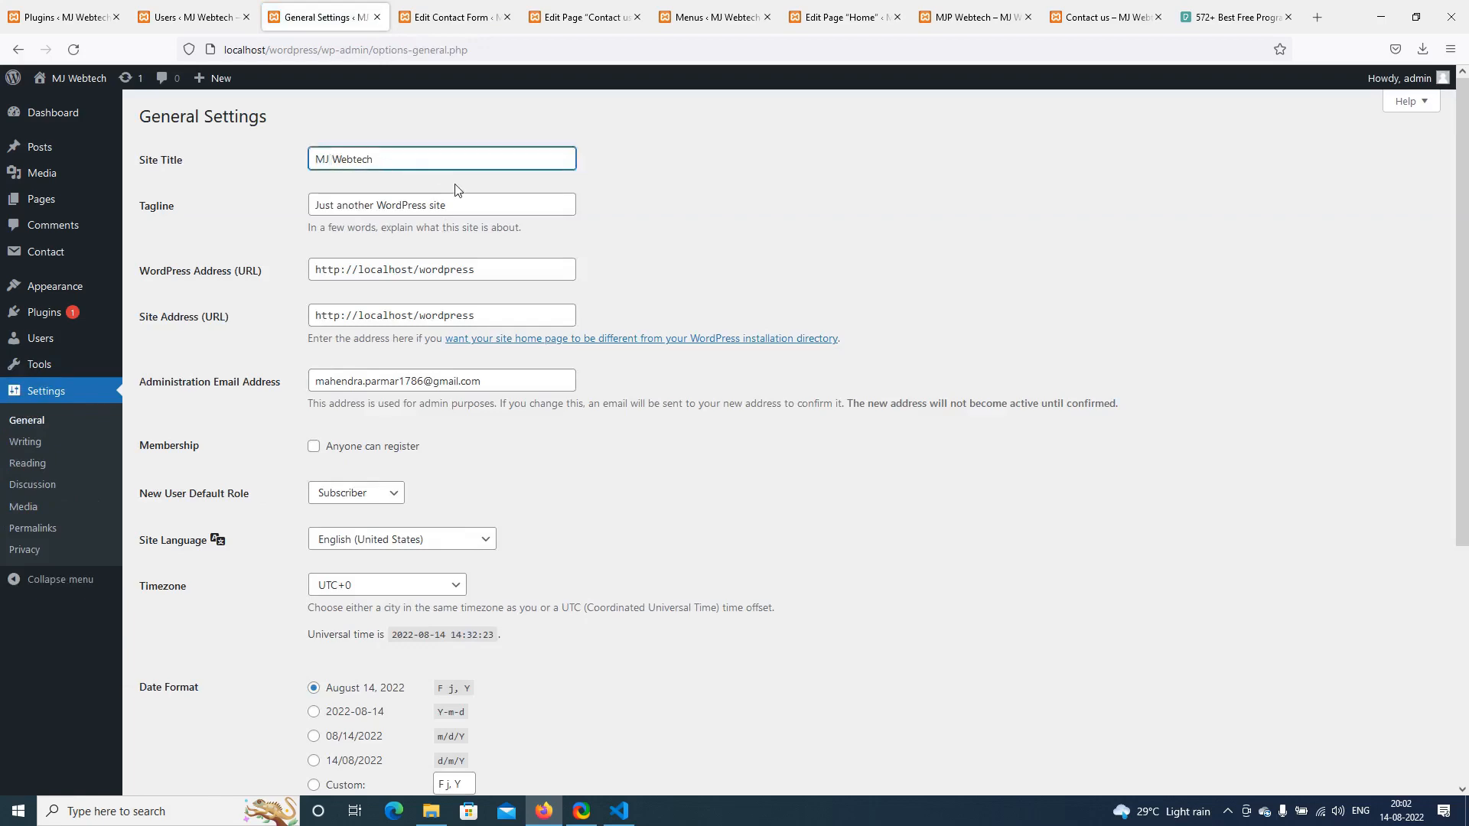
{"action": "type", "text": "P"}
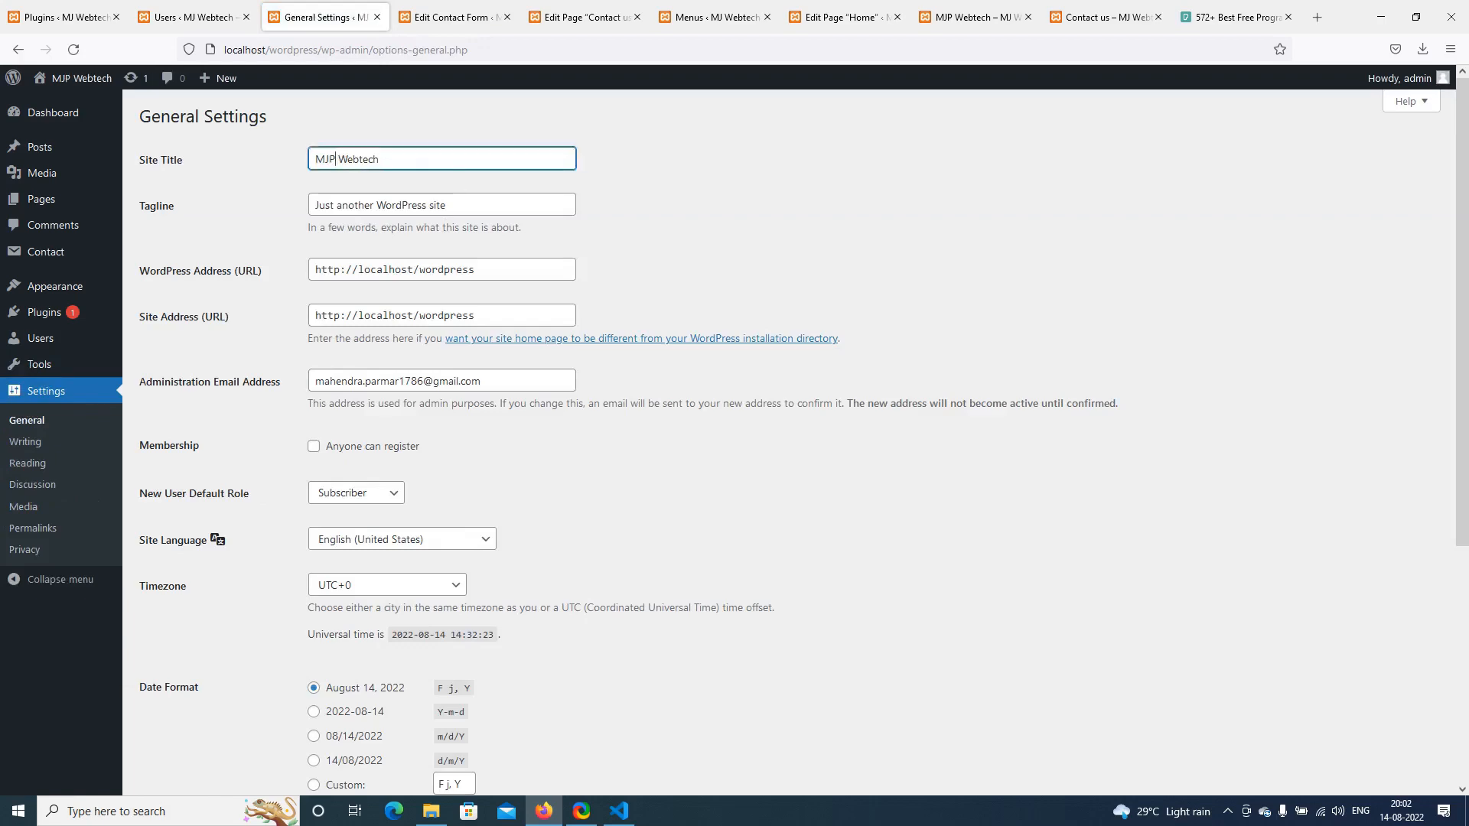
{"action": "scroll", "coordinate": [681, 452], "scroll_direction": "down", "scroll_amount": 5}
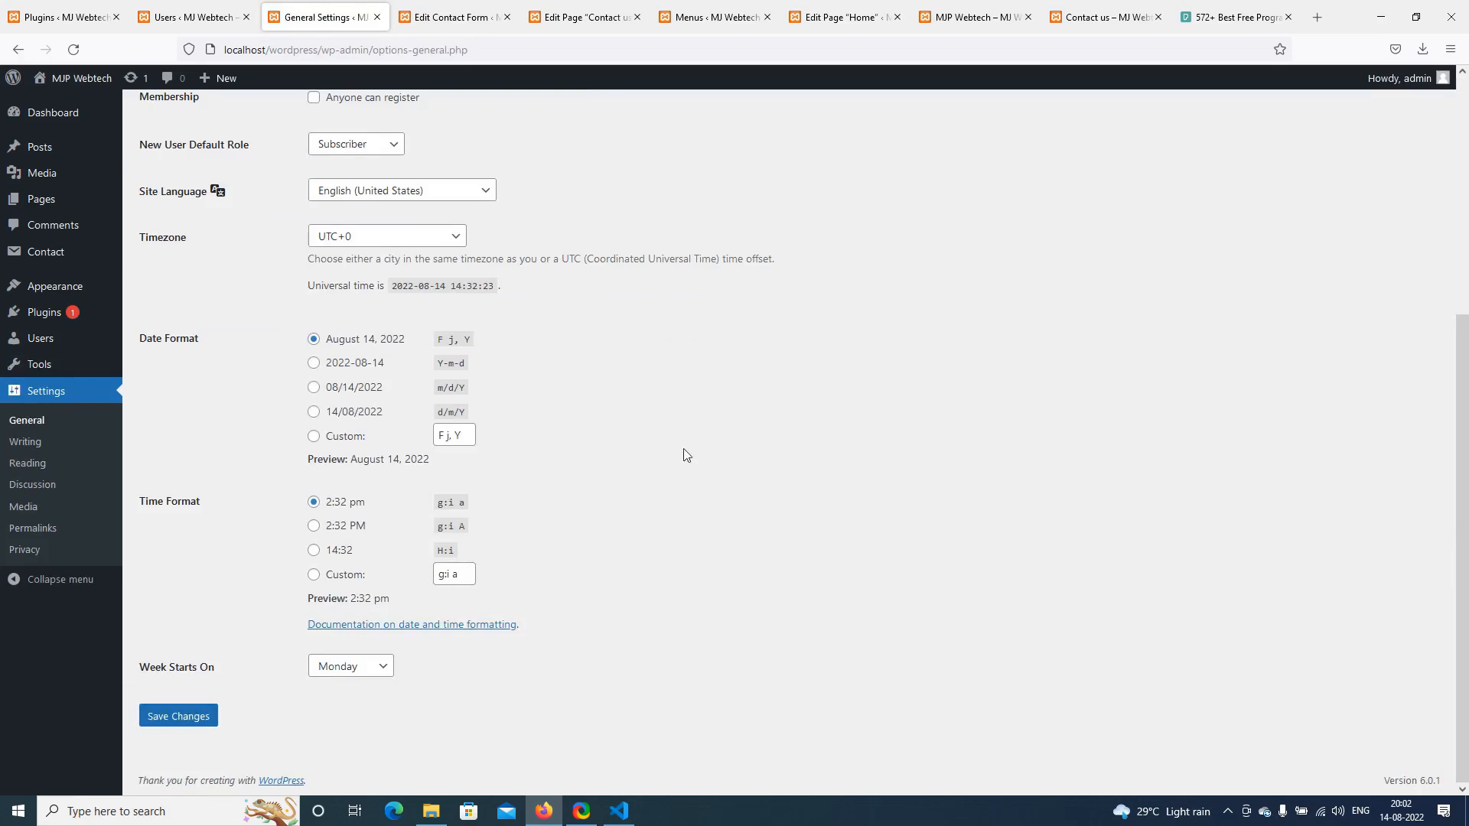
{"action": "scroll", "coordinate": [441, 246], "scroll_direction": "up", "scroll_amount": 5}
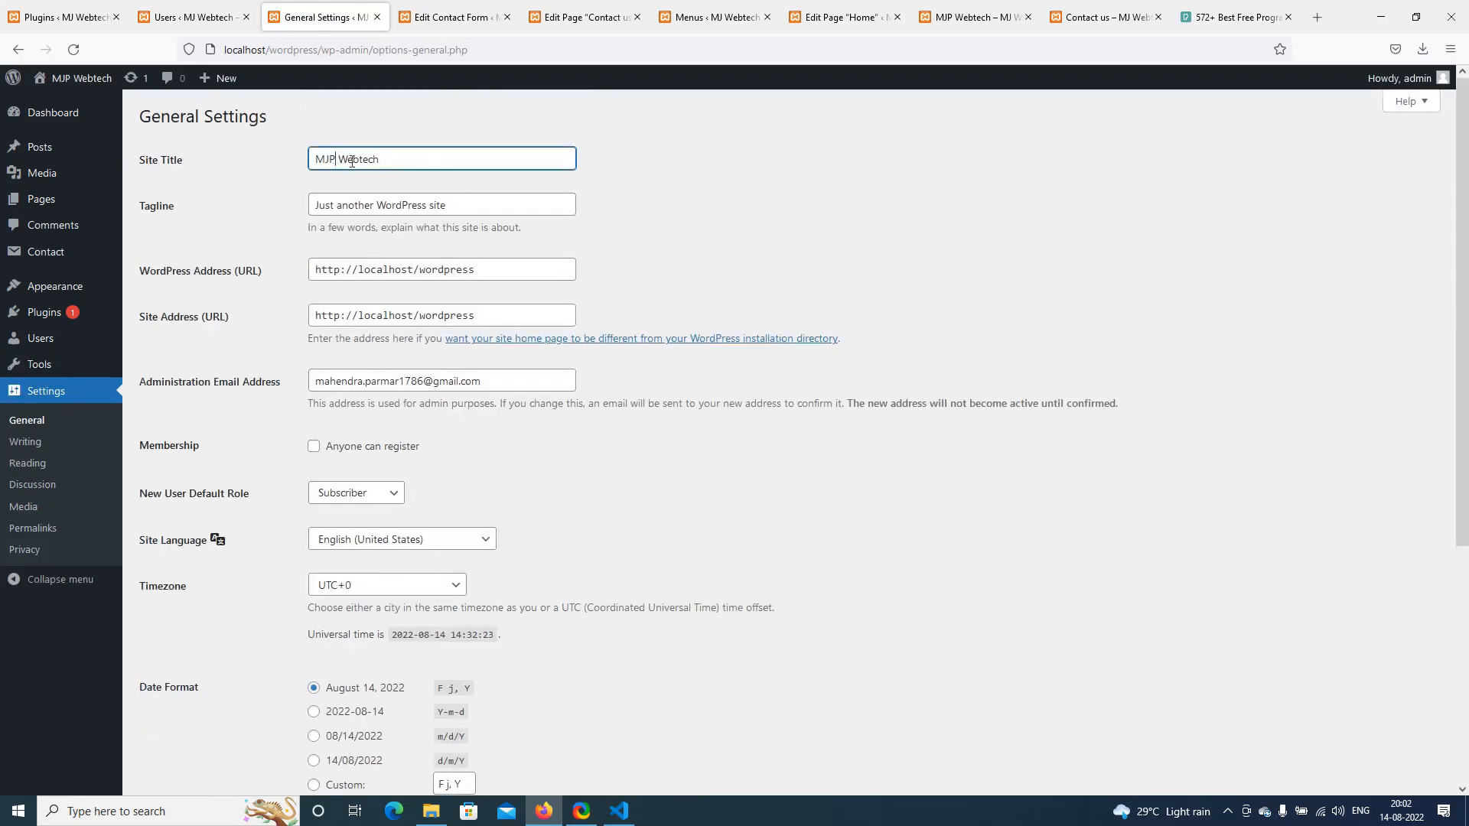
{"action": "scroll", "coordinate": [344, 158], "scroll_direction": "down", "scroll_amount": 4}
{"action": "left_click", "coordinate": [191, 720]}
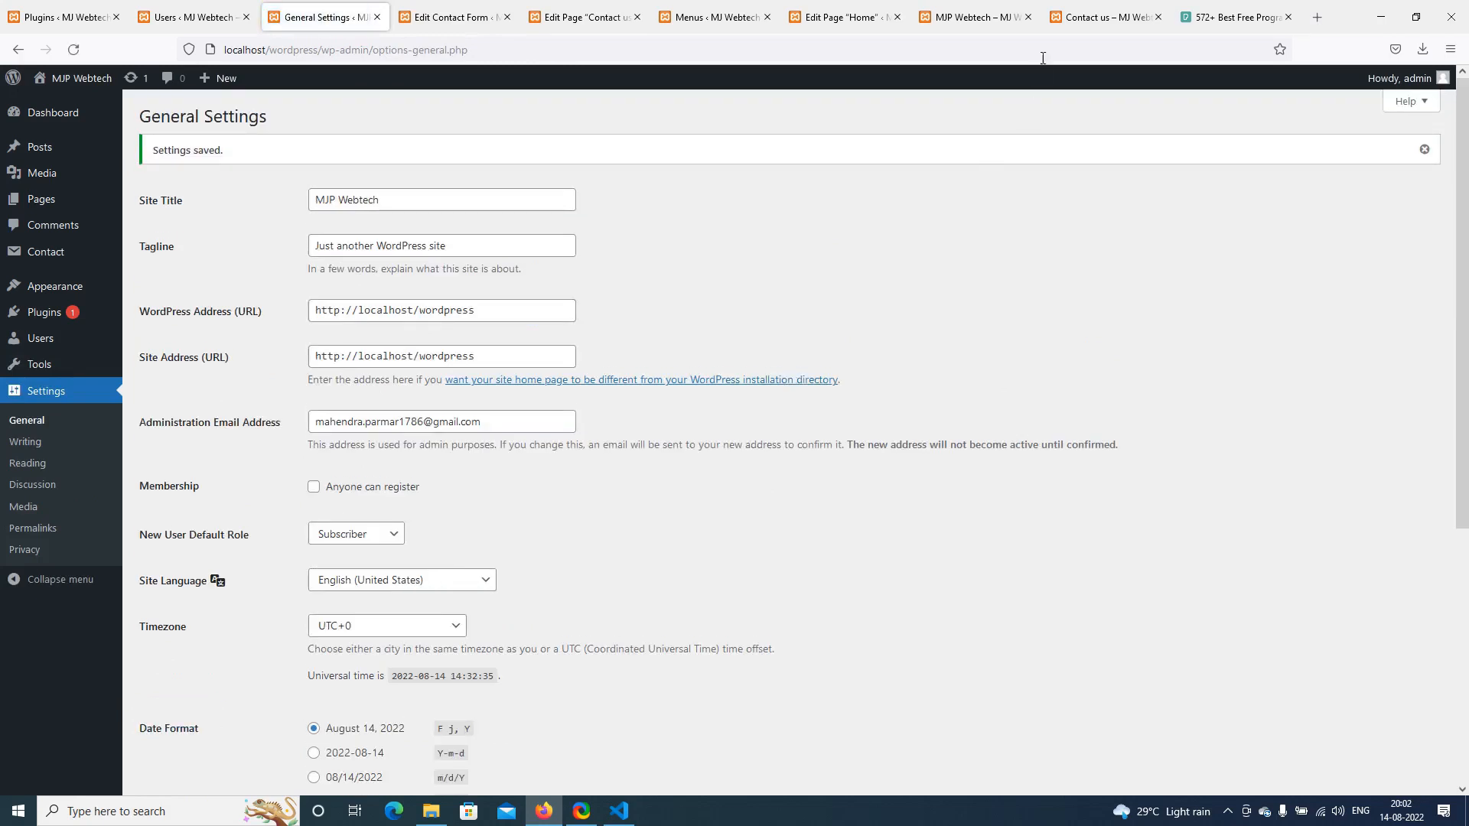
Reload the live Contact us page and check the site title in its header
{"action": "left_click", "coordinate": [1083, 3]}
{"action": "scroll", "coordinate": [365, 343], "scroll_direction": "up", "scroll_amount": 4}
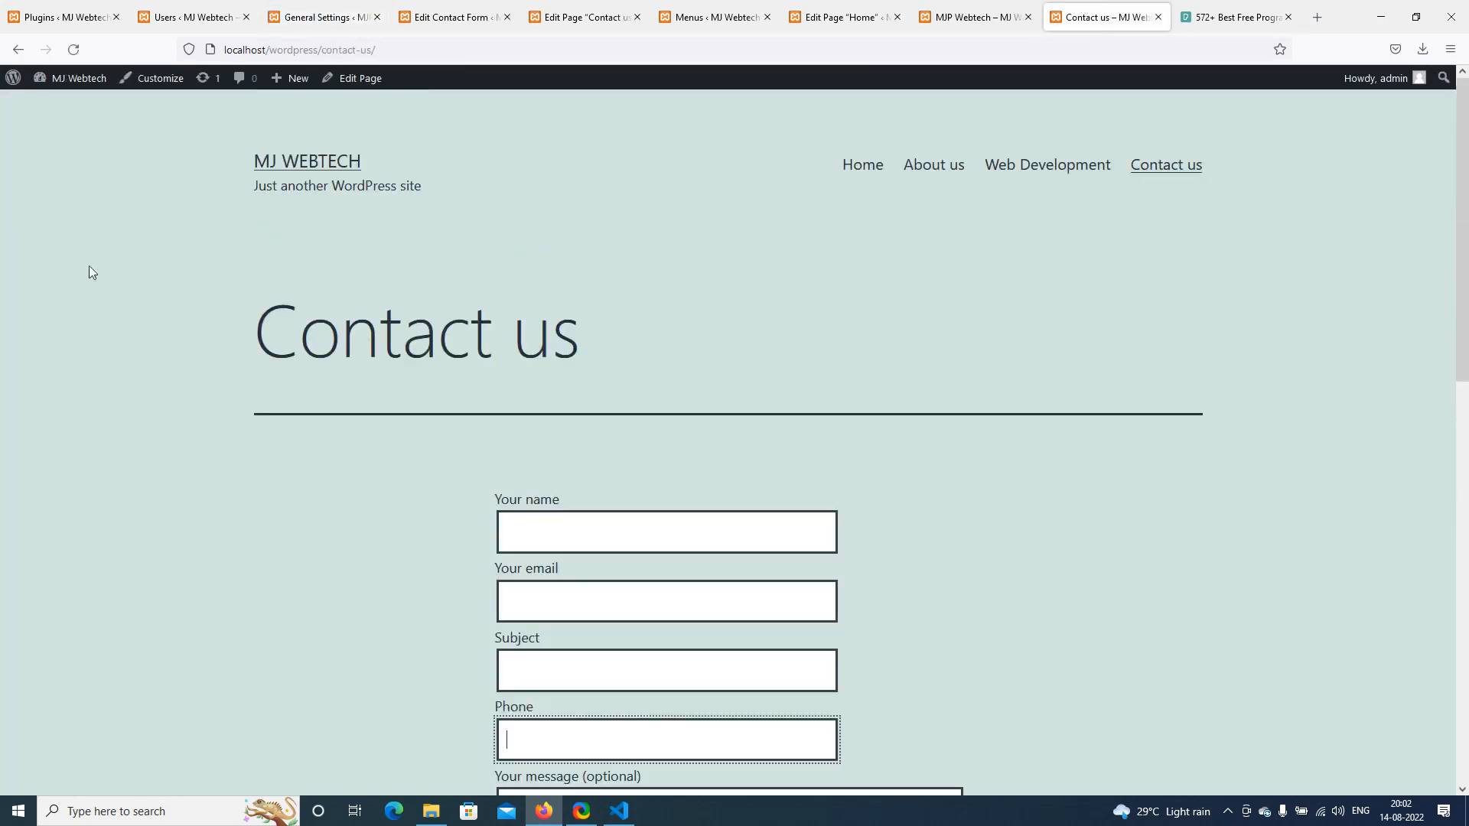
{"action": "right_click", "coordinate": [78, 243]}
{"action": "left_click", "coordinate": [157, 259]}
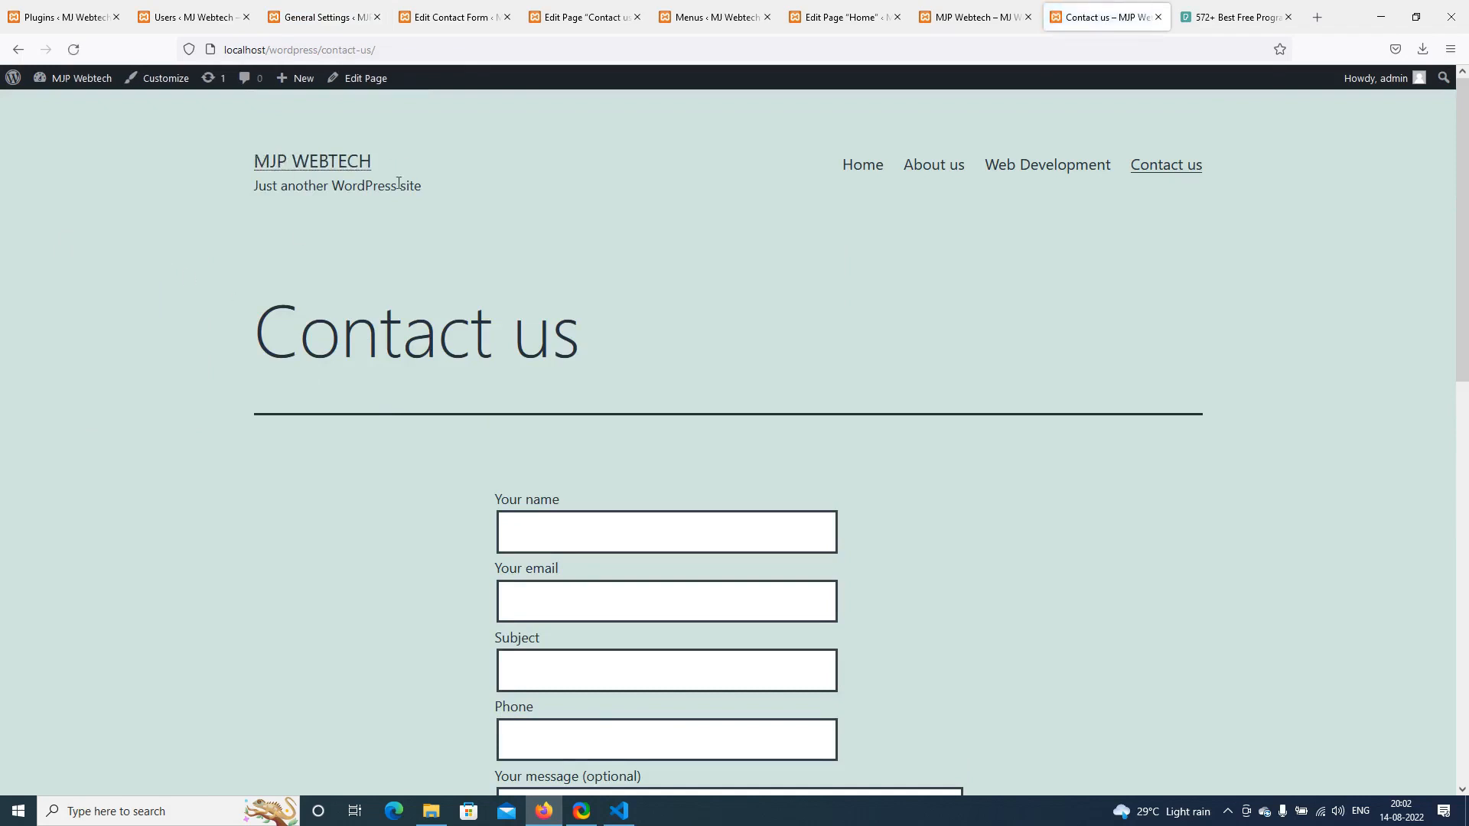
Replace the tagline in the General Settings with "Build website with us"
{"action": "left_click", "coordinate": [317, 15]}
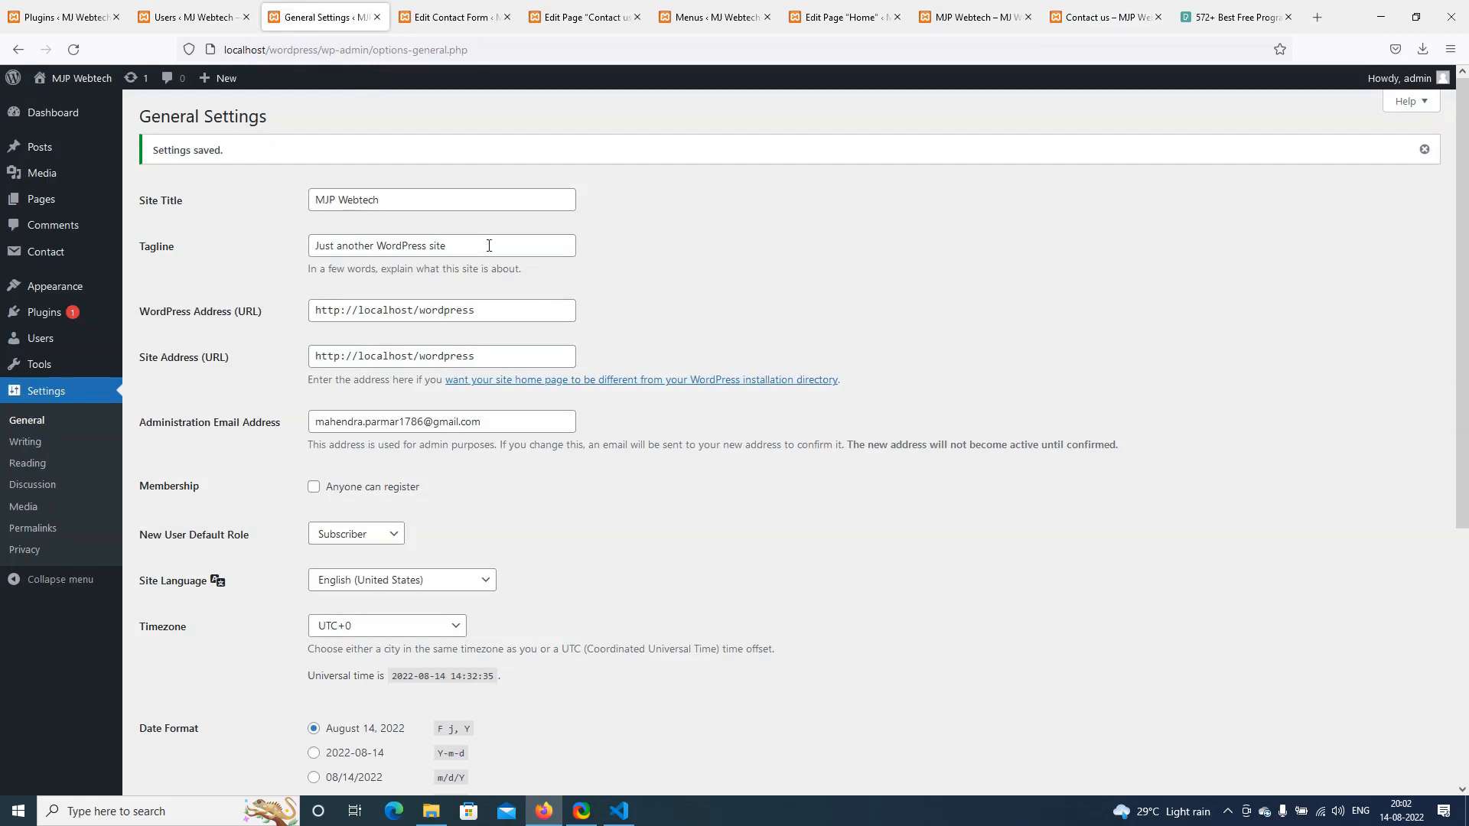
{"action": "left_click_drag", "start_coordinate": [315, 246], "coordinate": [496, 251]}
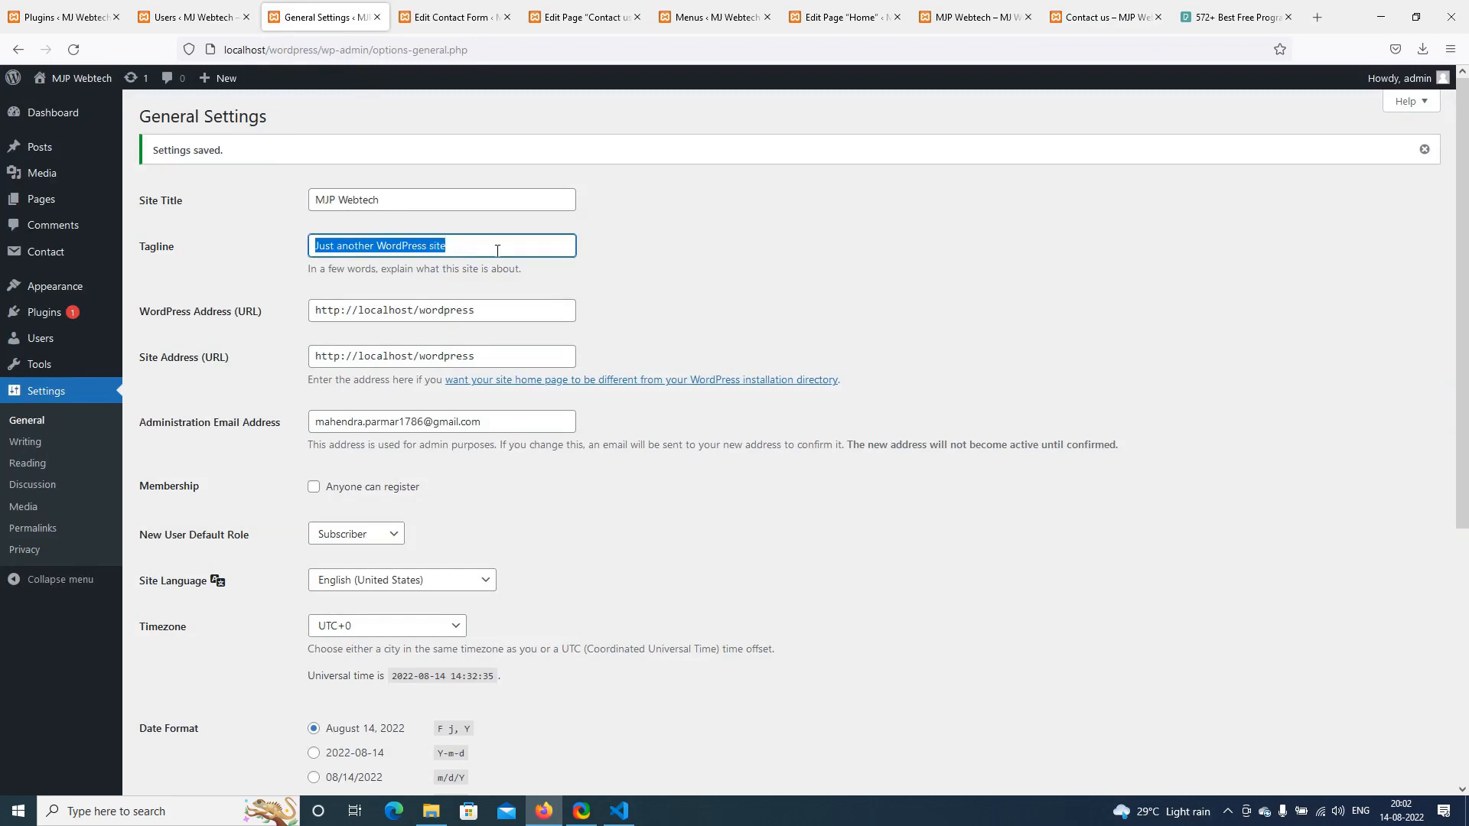
{"action": "key", "text": "BackSpace"}
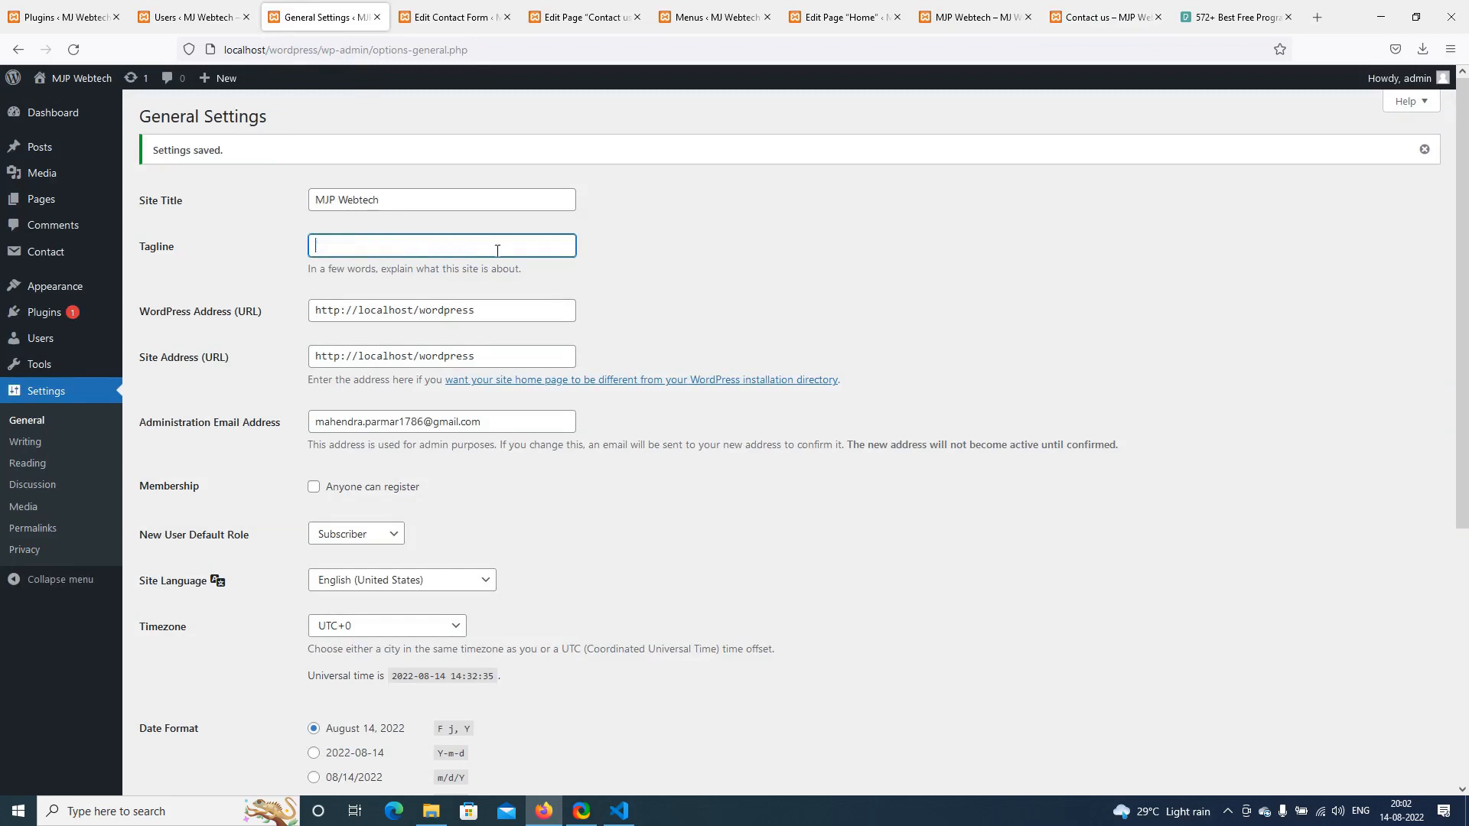
{"action": "type", "text": "Build website with us"}
Review the membership, new user default role, language and date options in the General Settings, and save the changes
{"action": "scroll", "coordinate": [676, 311], "scroll_direction": "down", "scroll_amount": 1}
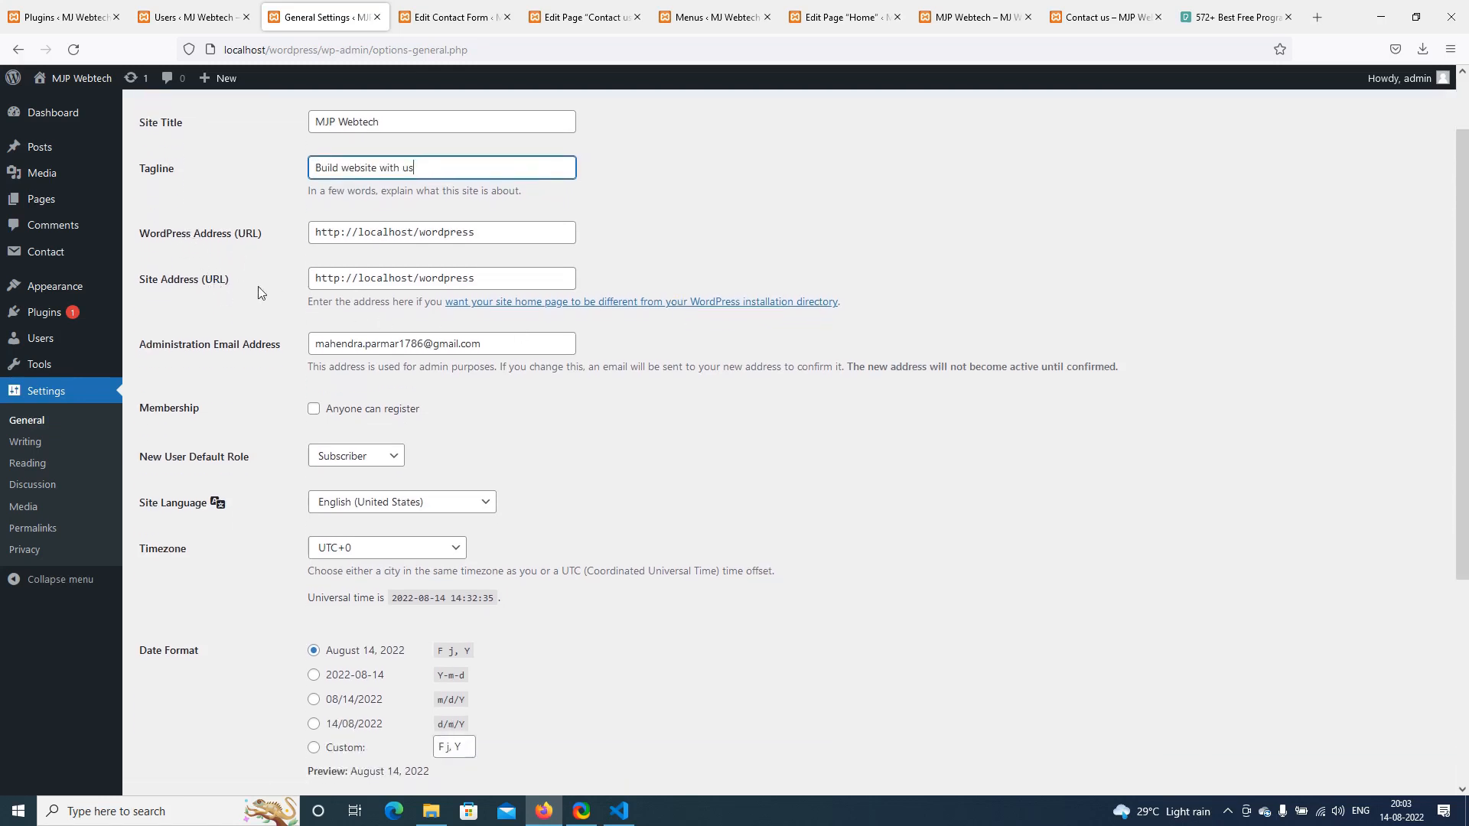
{"action": "scroll", "coordinate": [258, 292], "scroll_direction": "down", "scroll_amount": 1}
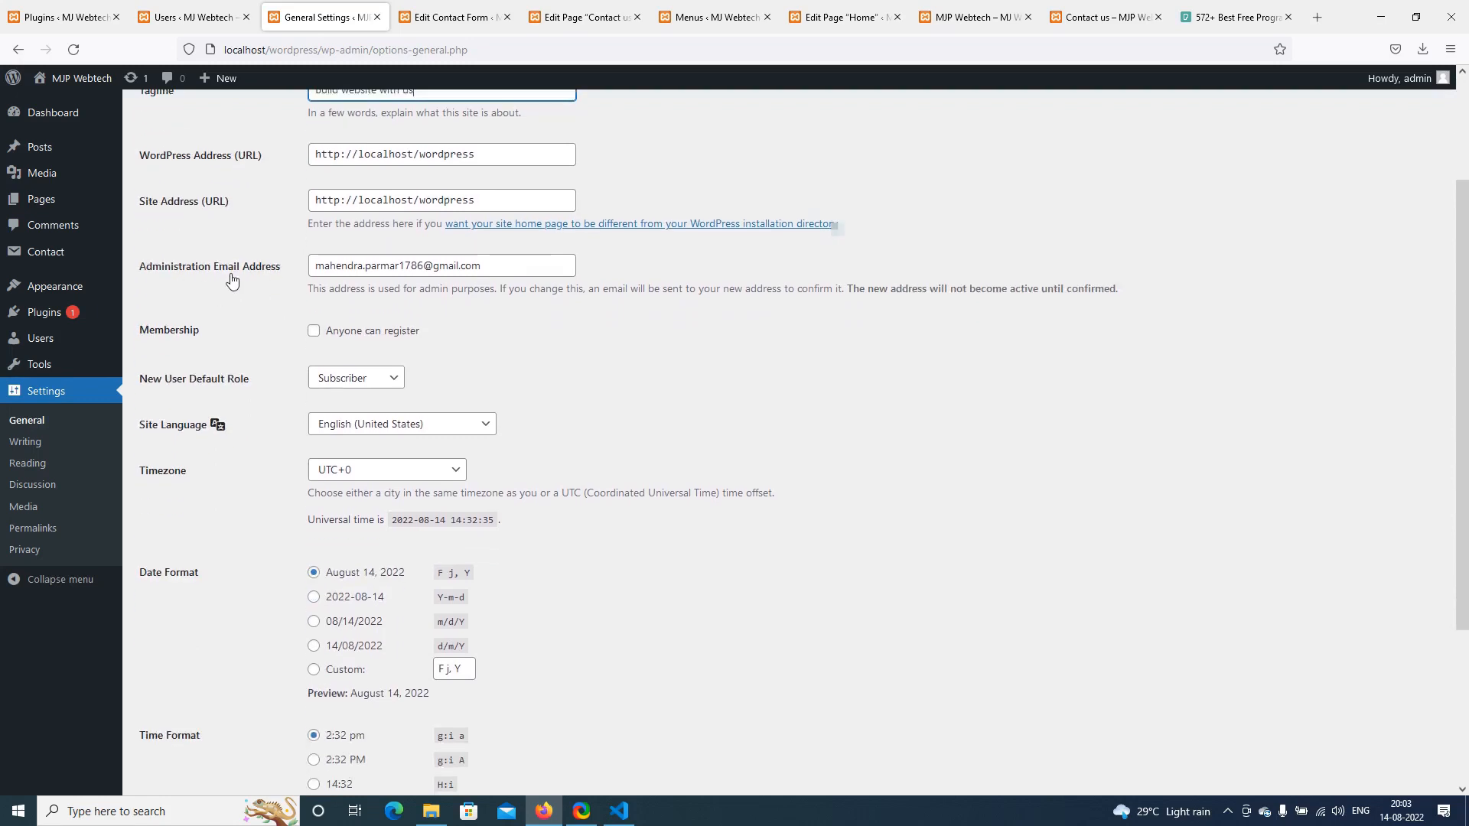
{"action": "scroll", "coordinate": [282, 283], "scroll_direction": "down", "scroll_amount": 2}
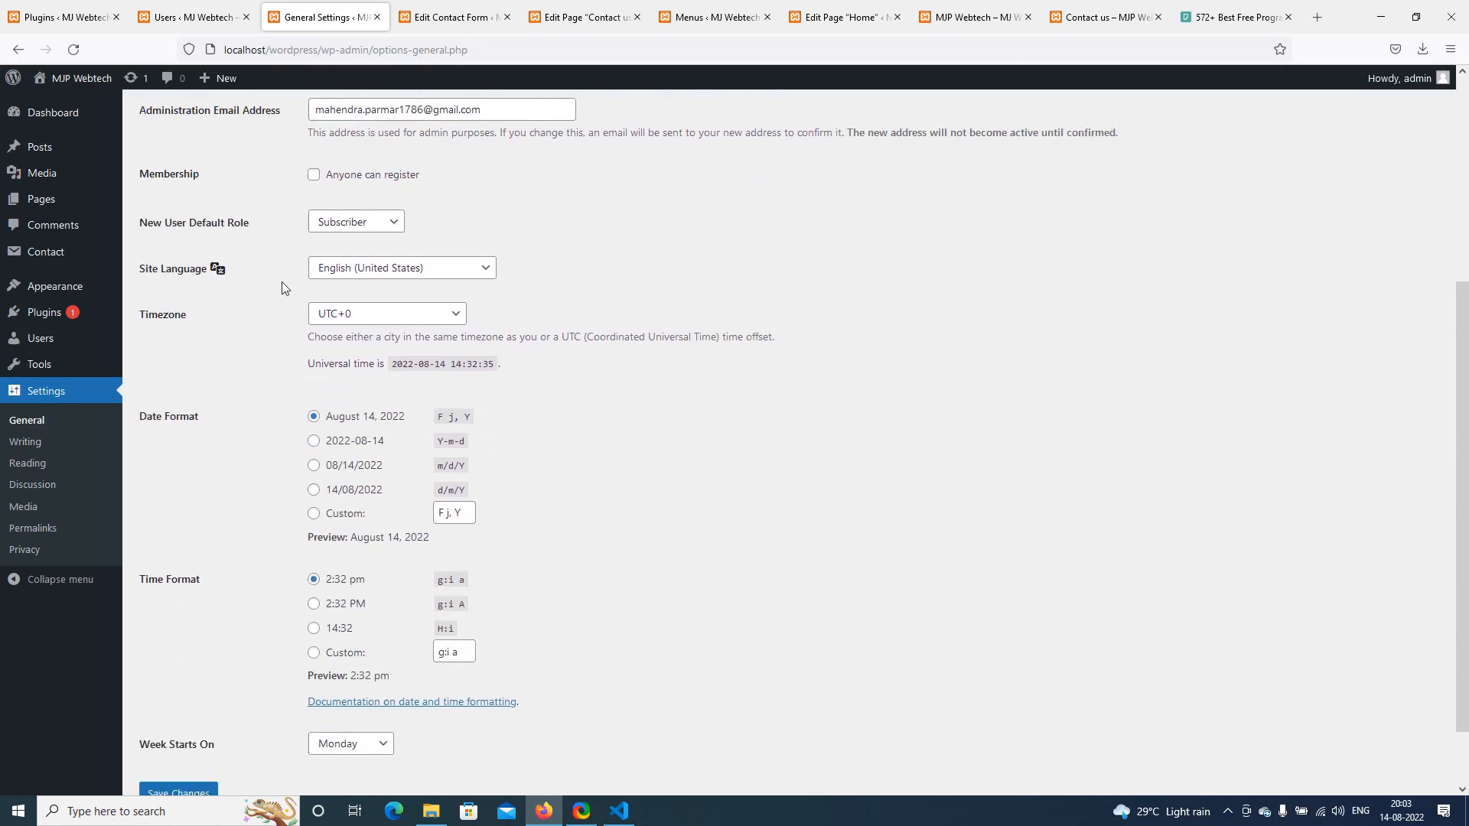
{"action": "left_click", "coordinate": [313, 177]}
{"action": "left_click", "coordinate": [333, 222]}
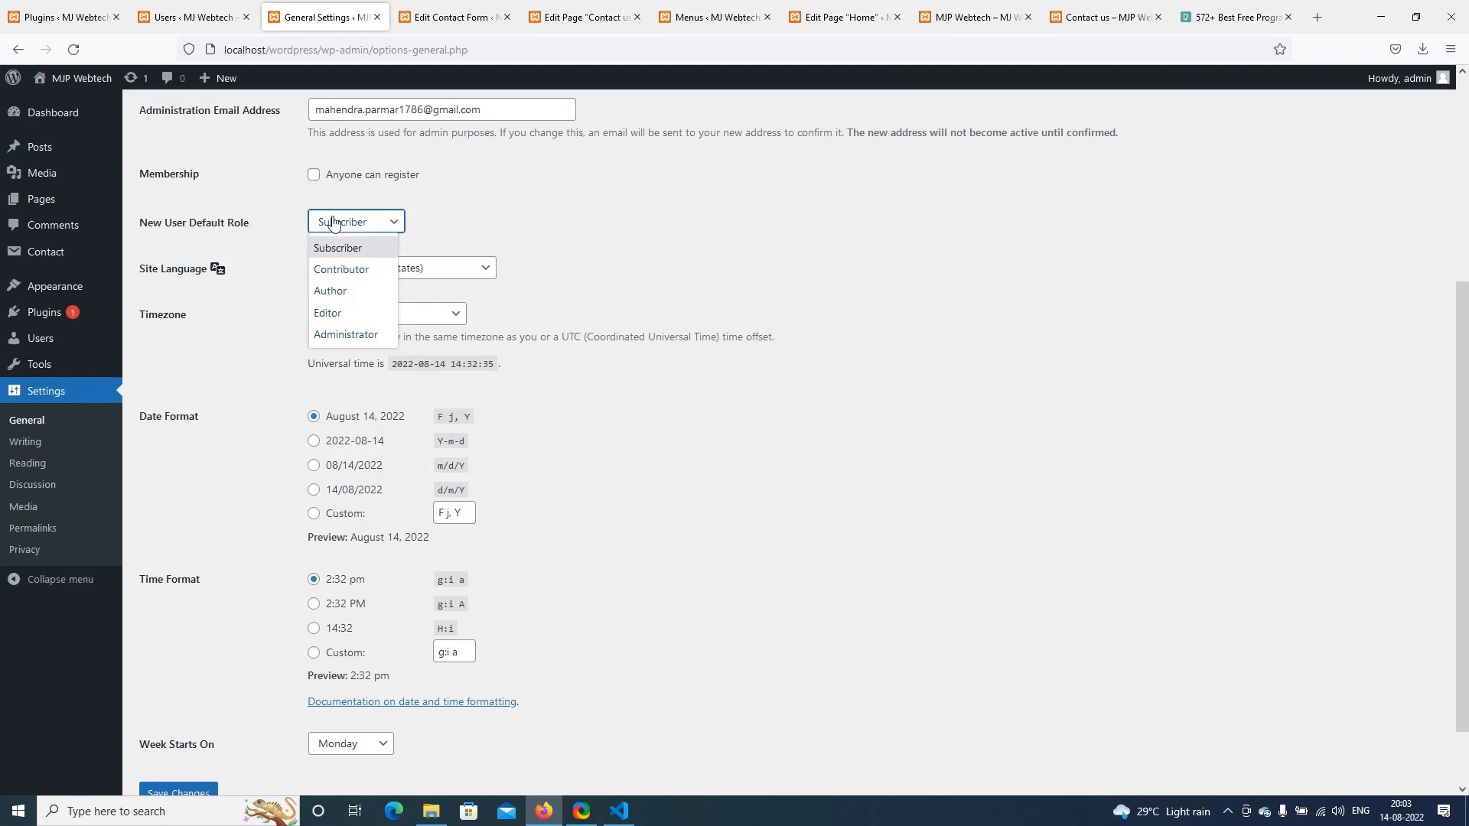
{"action": "left_click", "coordinate": [570, 226]}
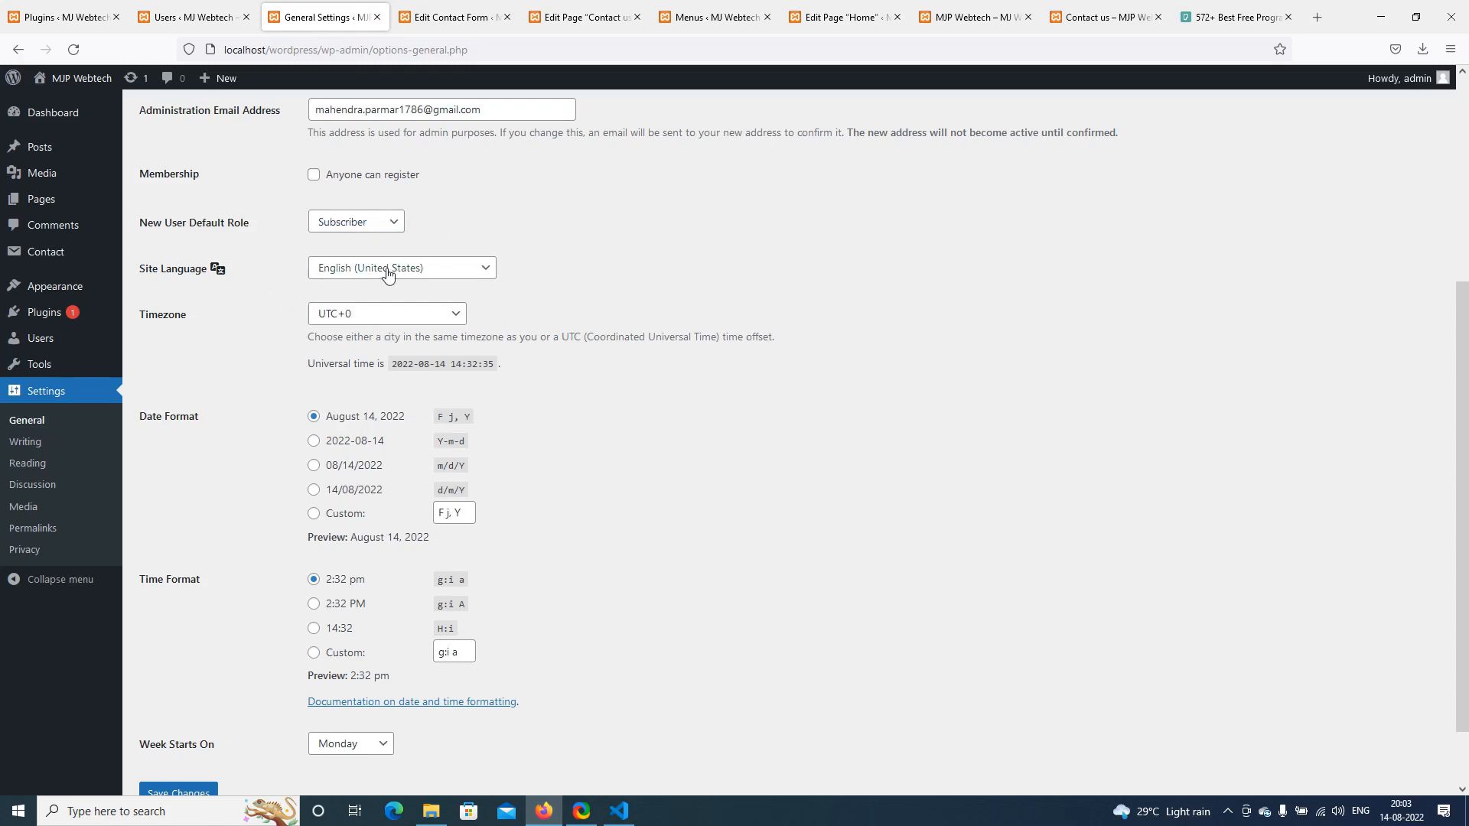
{"action": "scroll", "coordinate": [740, 331], "scroll_direction": "down", "scroll_amount": 2}
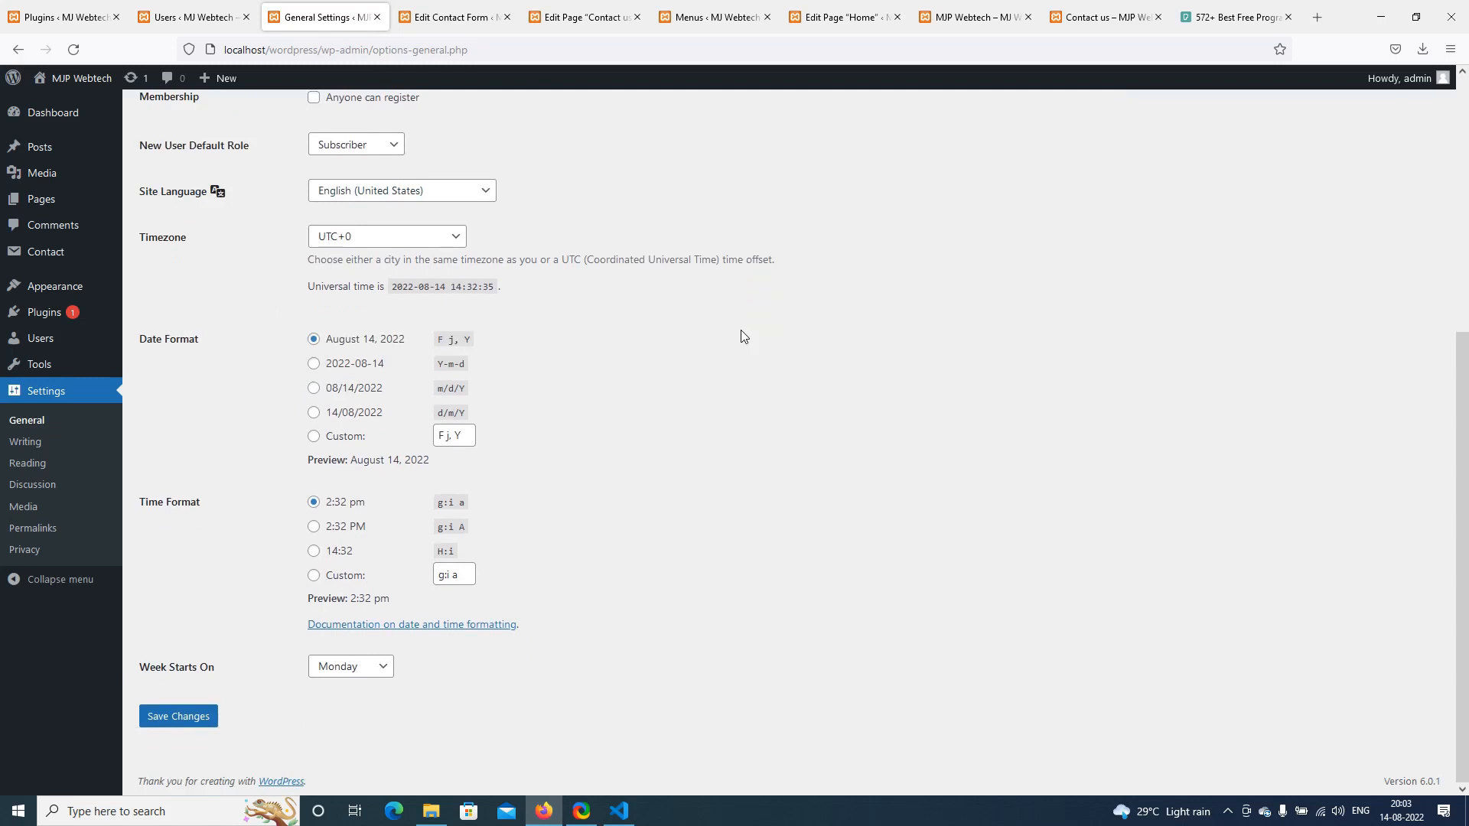
{"action": "left_click", "coordinate": [192, 722]}
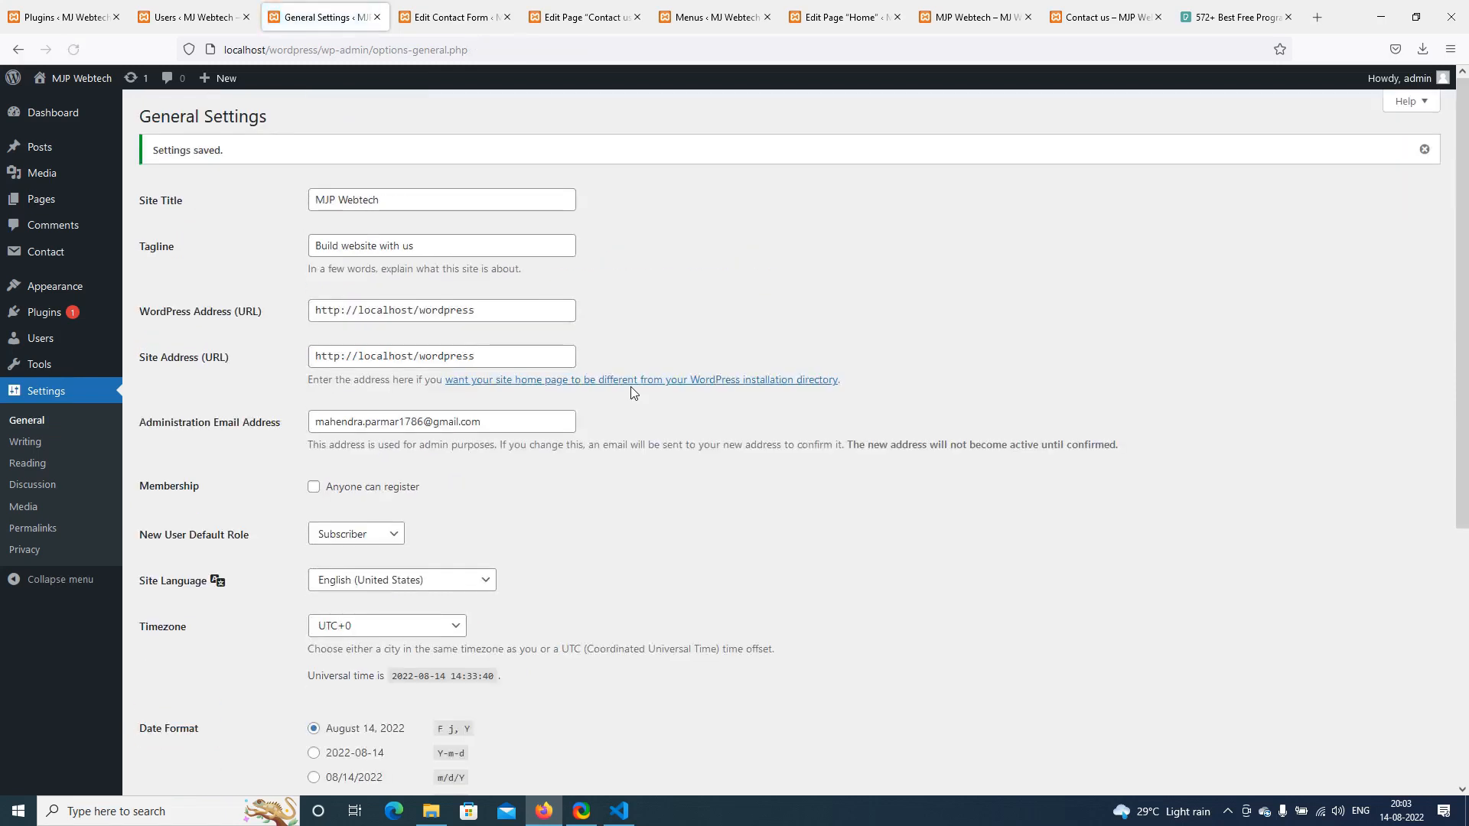
In the Writing Settings, try Web Development as the default post category and return it to Uncategorized
{"action": "left_click", "coordinate": [34, 444]}
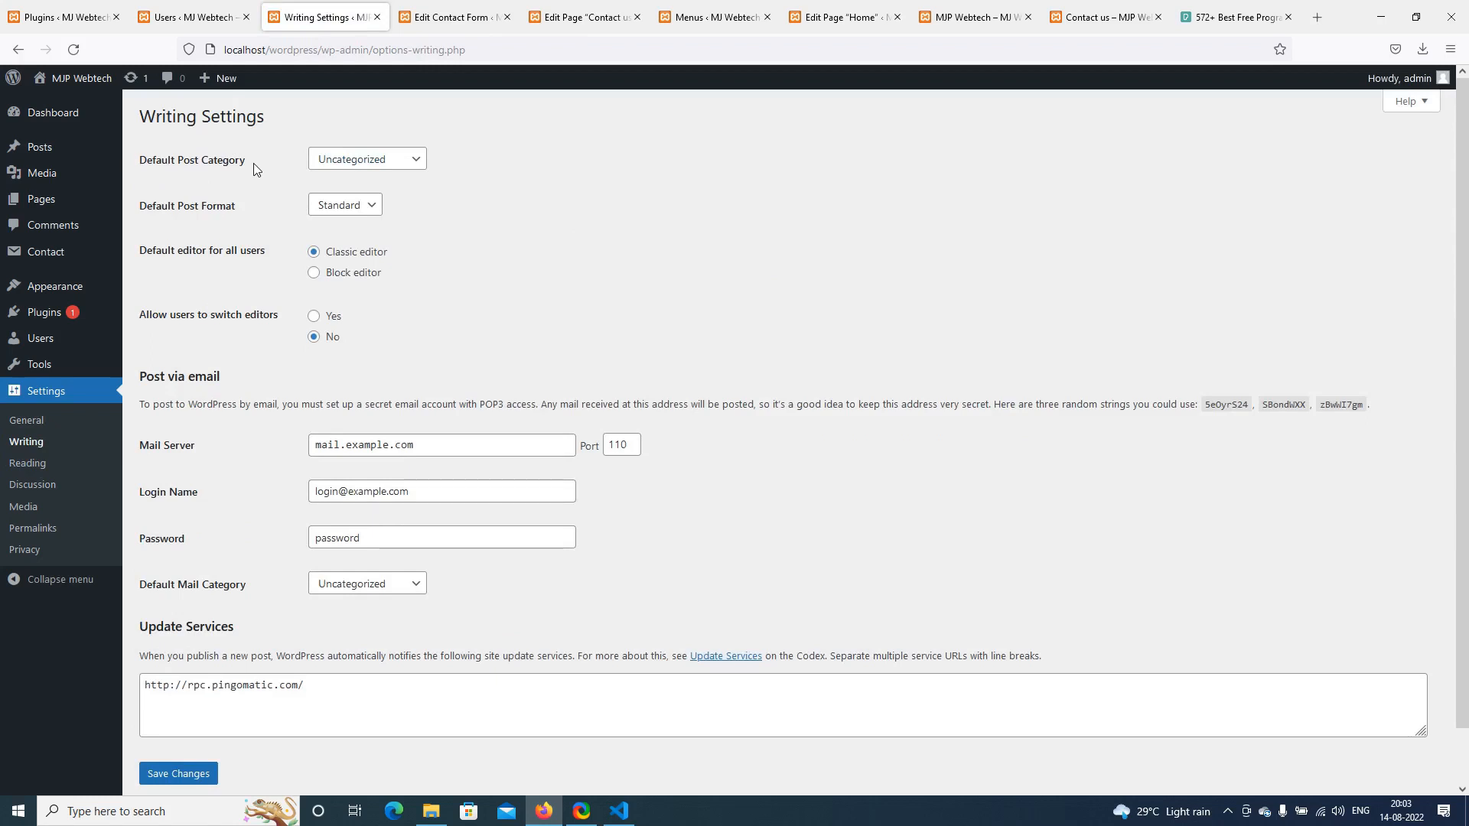
{"action": "left_click", "coordinate": [356, 161]}
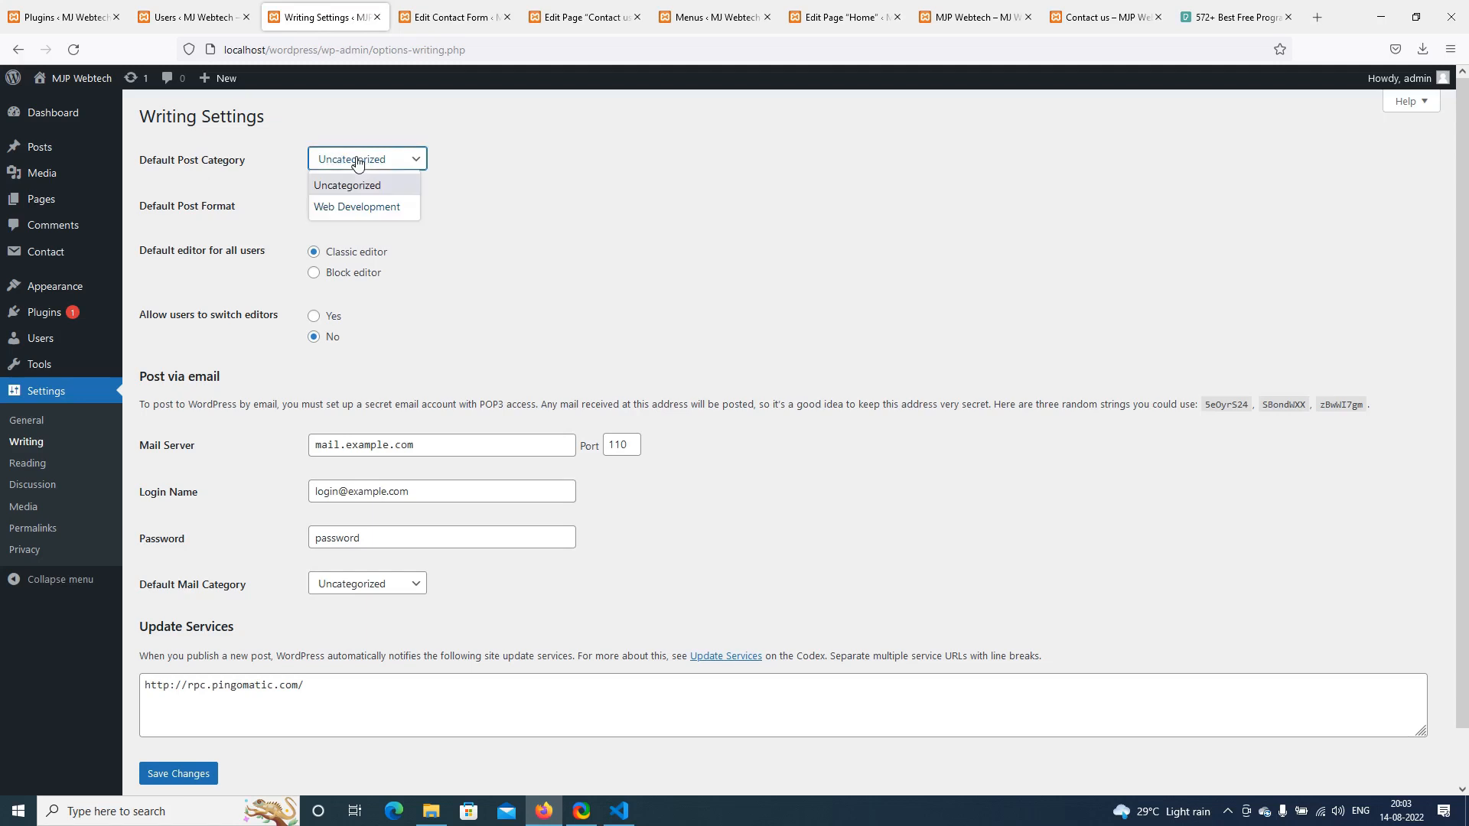
{"action": "left_click", "coordinate": [355, 209]}
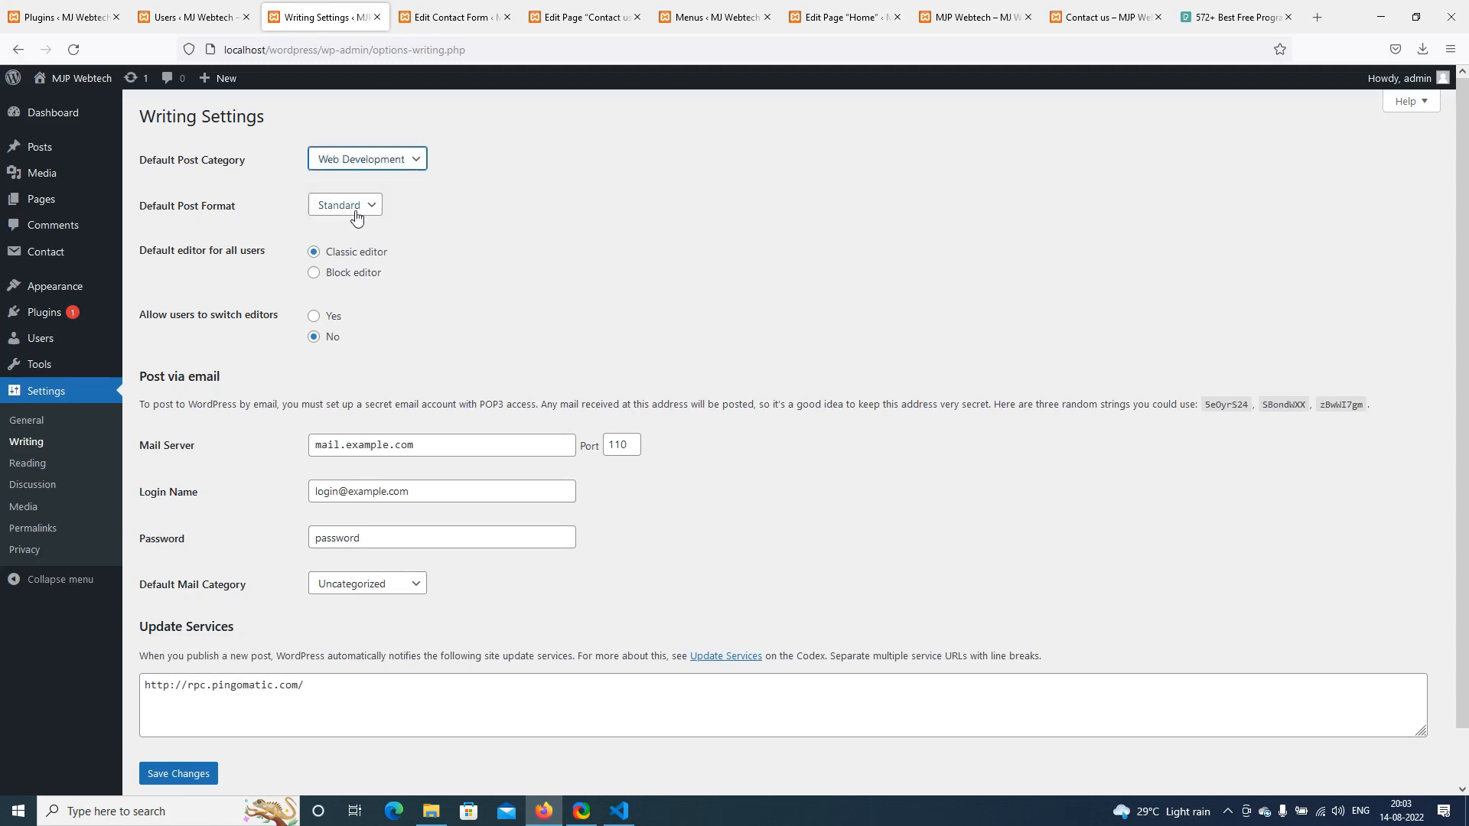
{"action": "left_click", "coordinate": [354, 158]}
{"action": "left_click", "coordinate": [355, 181]}
{"action": "scroll", "coordinate": [572, 191], "scroll_direction": "down", "scroll_amount": 2}
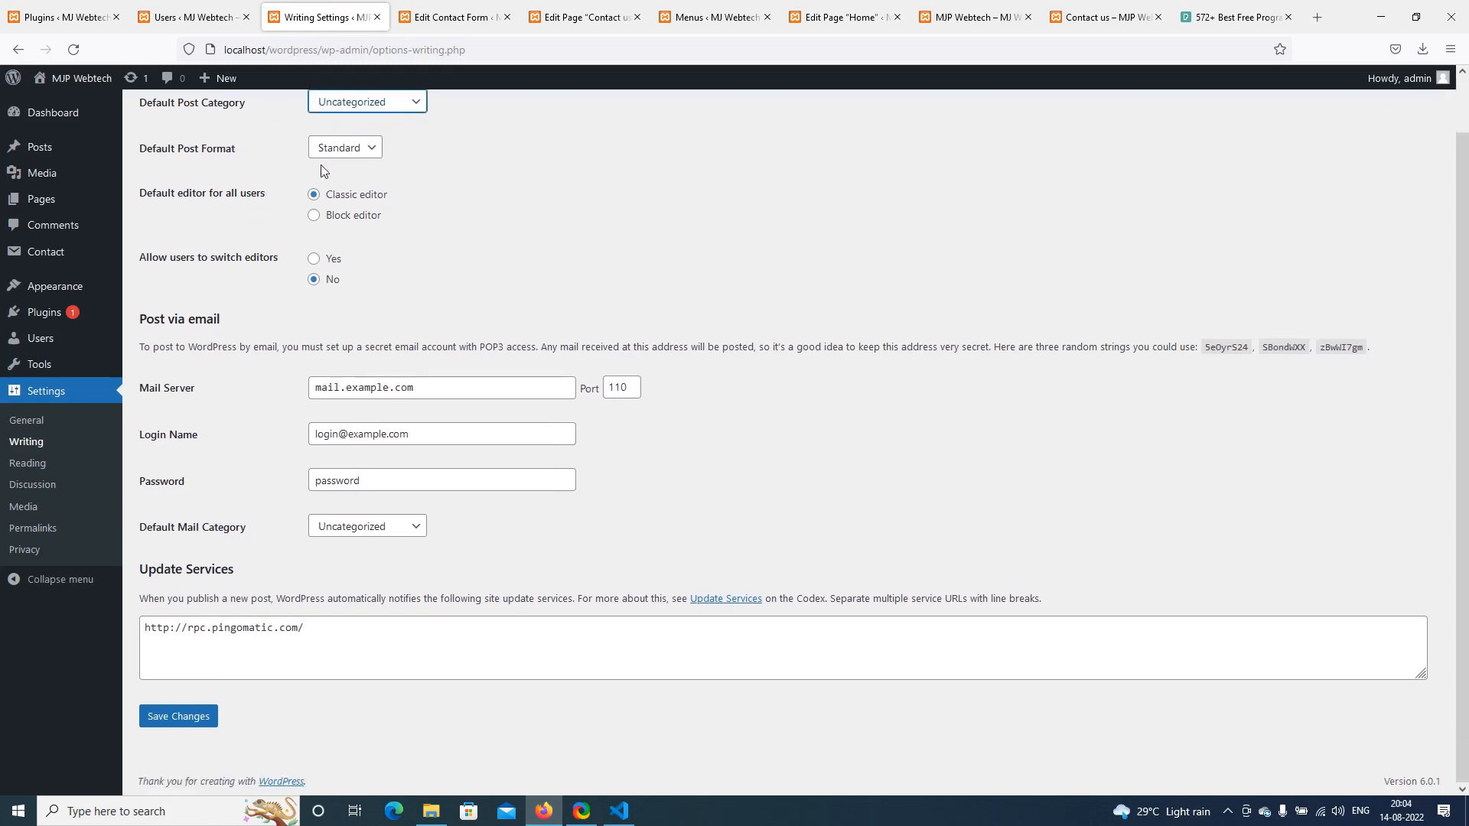
Examine the default post format choices and the editor and post-via-email options in the Writing Settings
{"action": "left_click", "coordinate": [353, 156]}
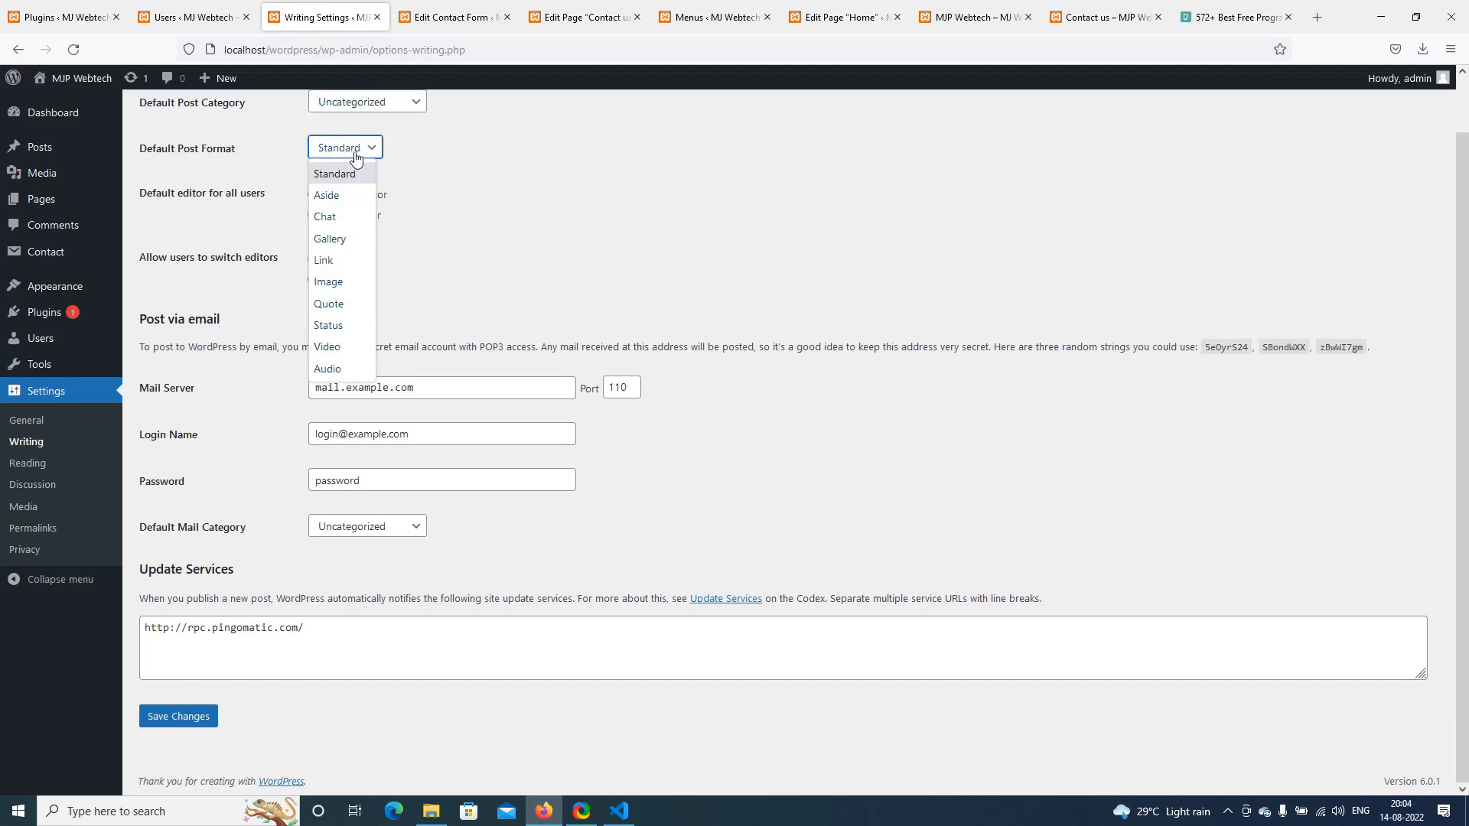
{"action": "left_click", "coordinate": [575, 181]}
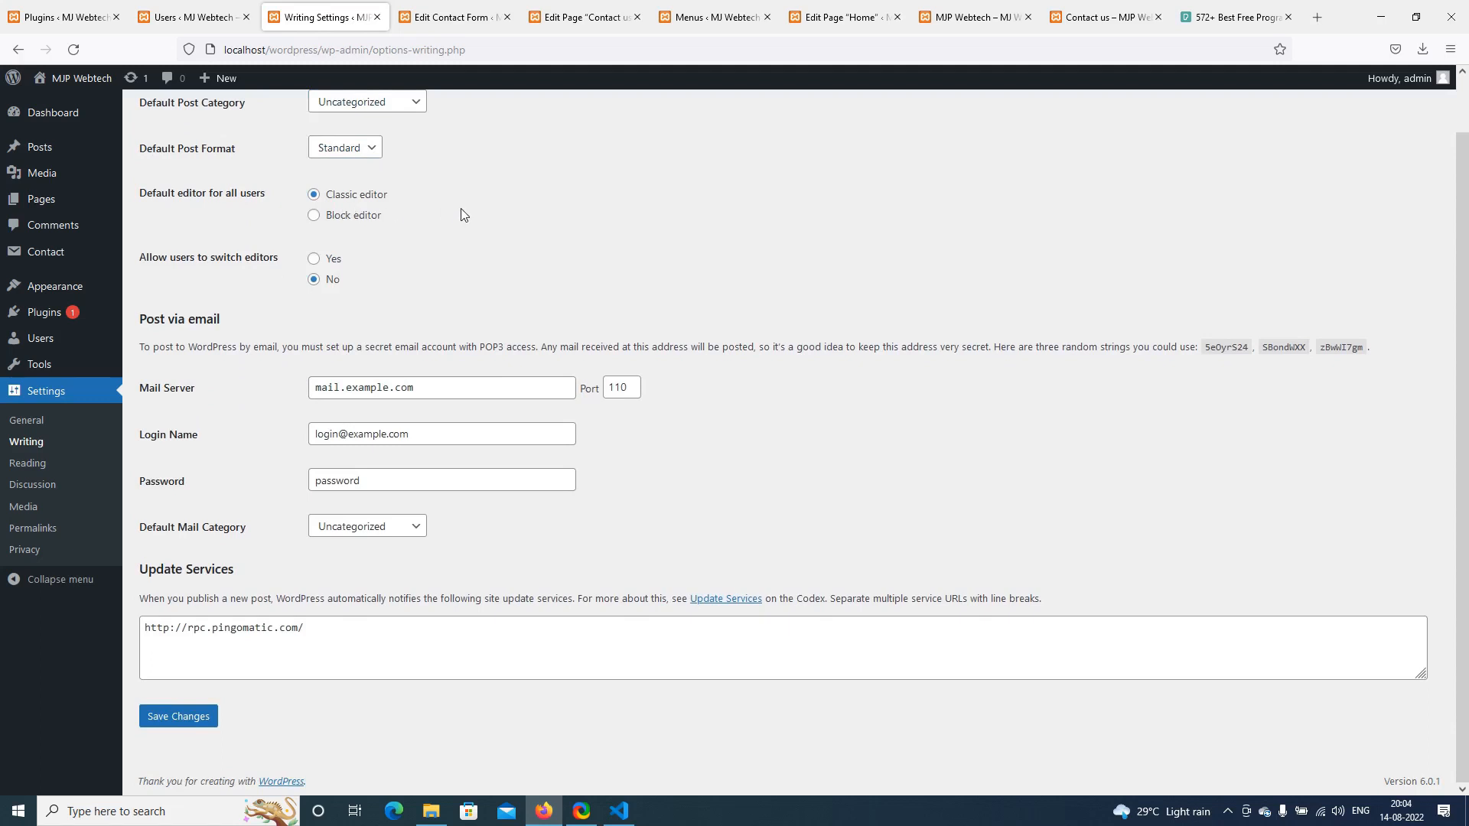
{"action": "scroll", "coordinate": [462, 215], "scroll_direction": "up", "scroll_amount": 2}
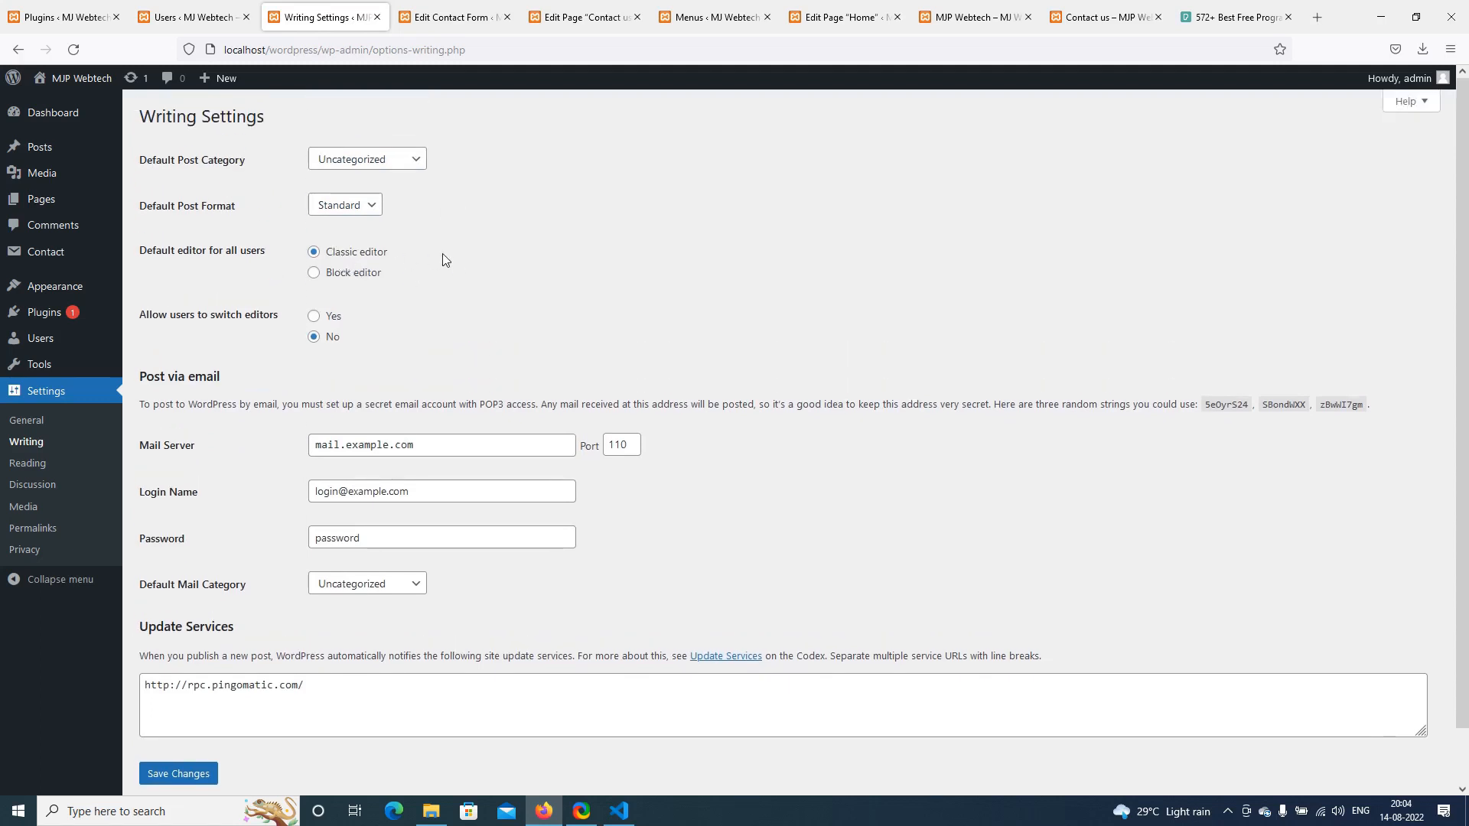
{"action": "scroll", "coordinate": [442, 254], "scroll_direction": "down", "scroll_amount": 2}
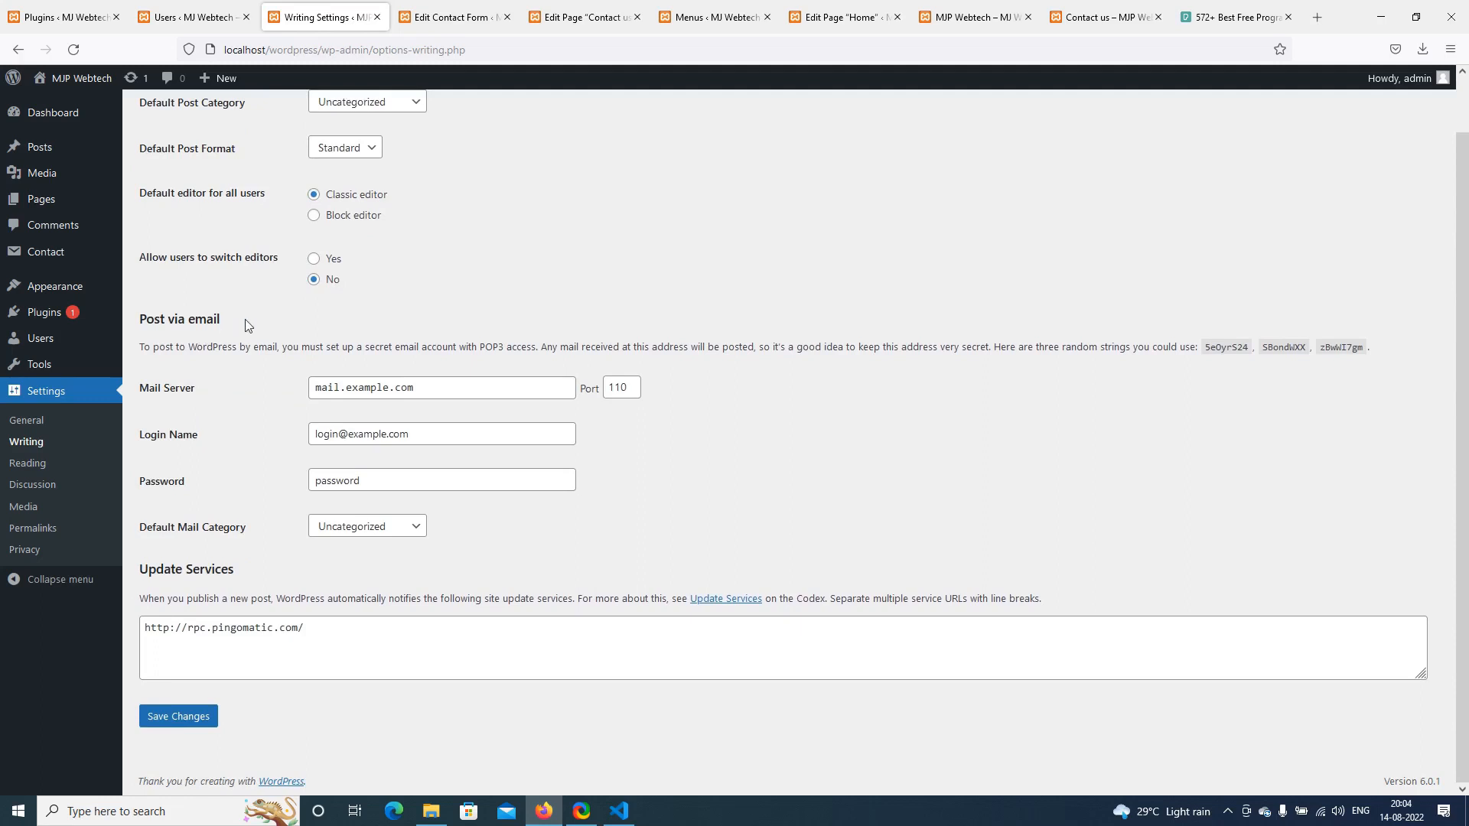
{"action": "scroll", "coordinate": [348, 308], "scroll_direction": "up", "scroll_amount": 1}
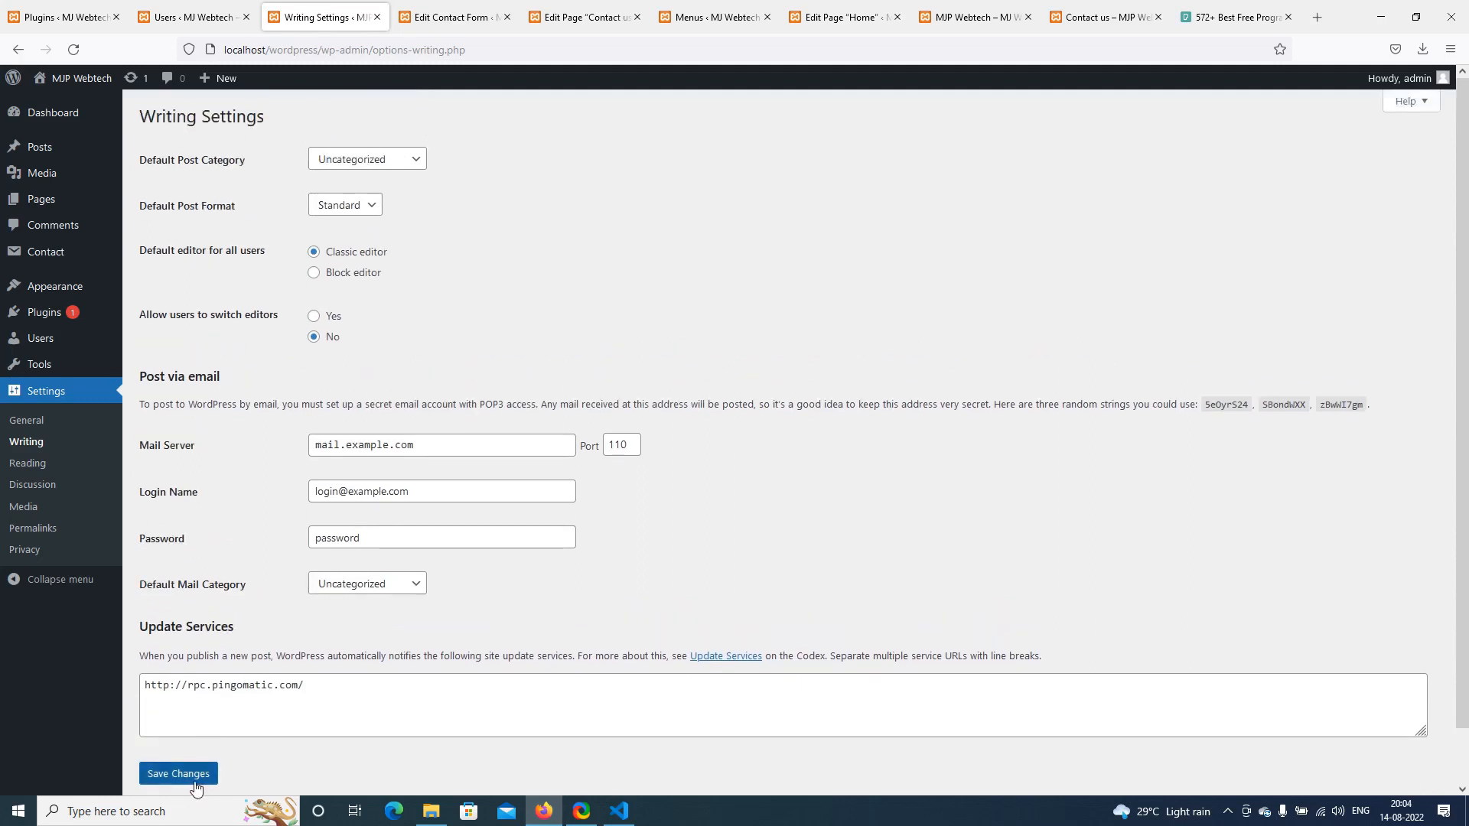
Check the homepage display option in the Reading Settings against the live Home page and the site's root page
{"action": "left_click", "coordinate": [51, 473]}
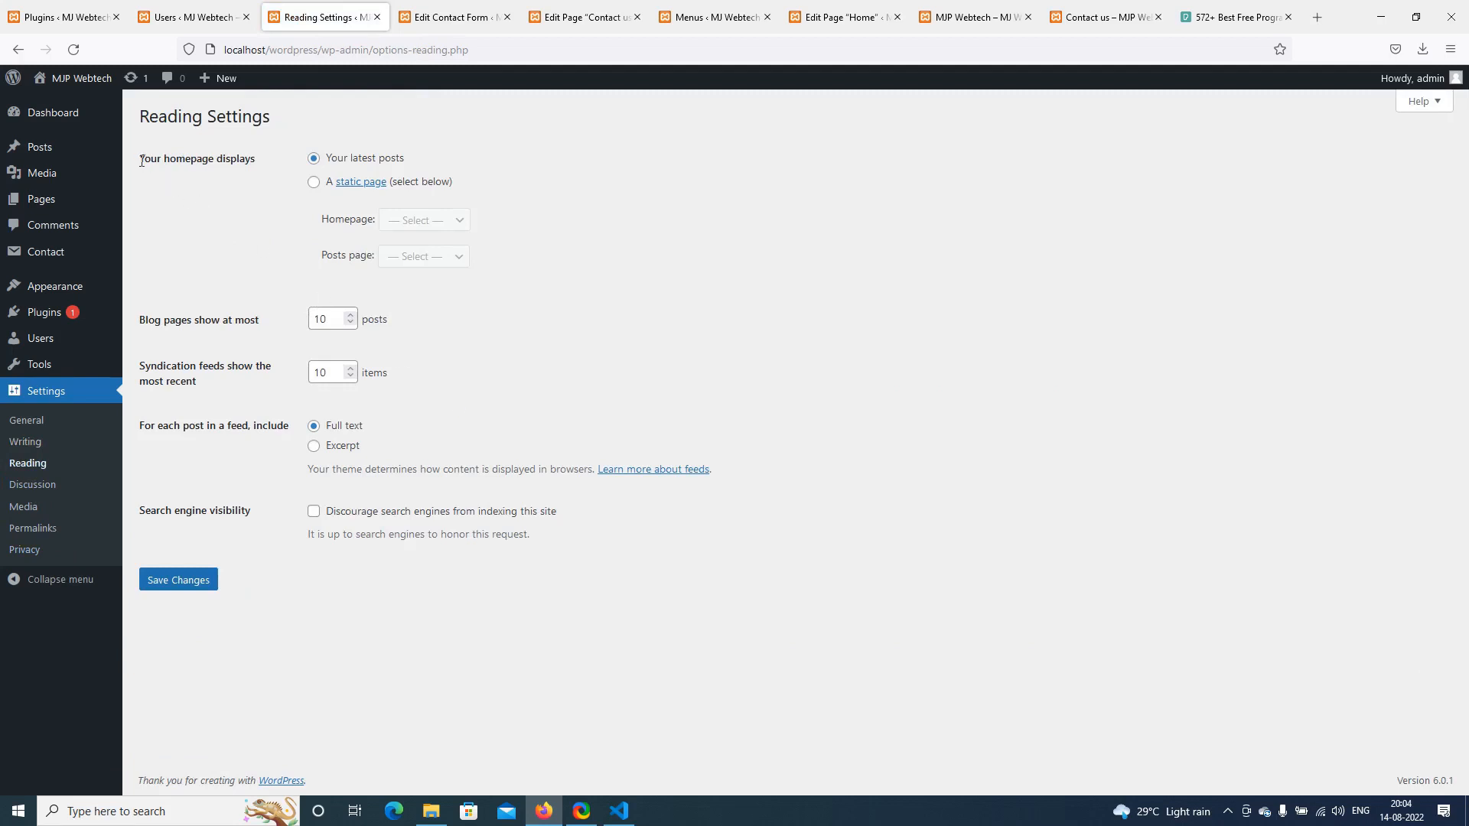
{"action": "left_click_drag", "start_coordinate": [141, 162], "coordinate": [256, 162]}
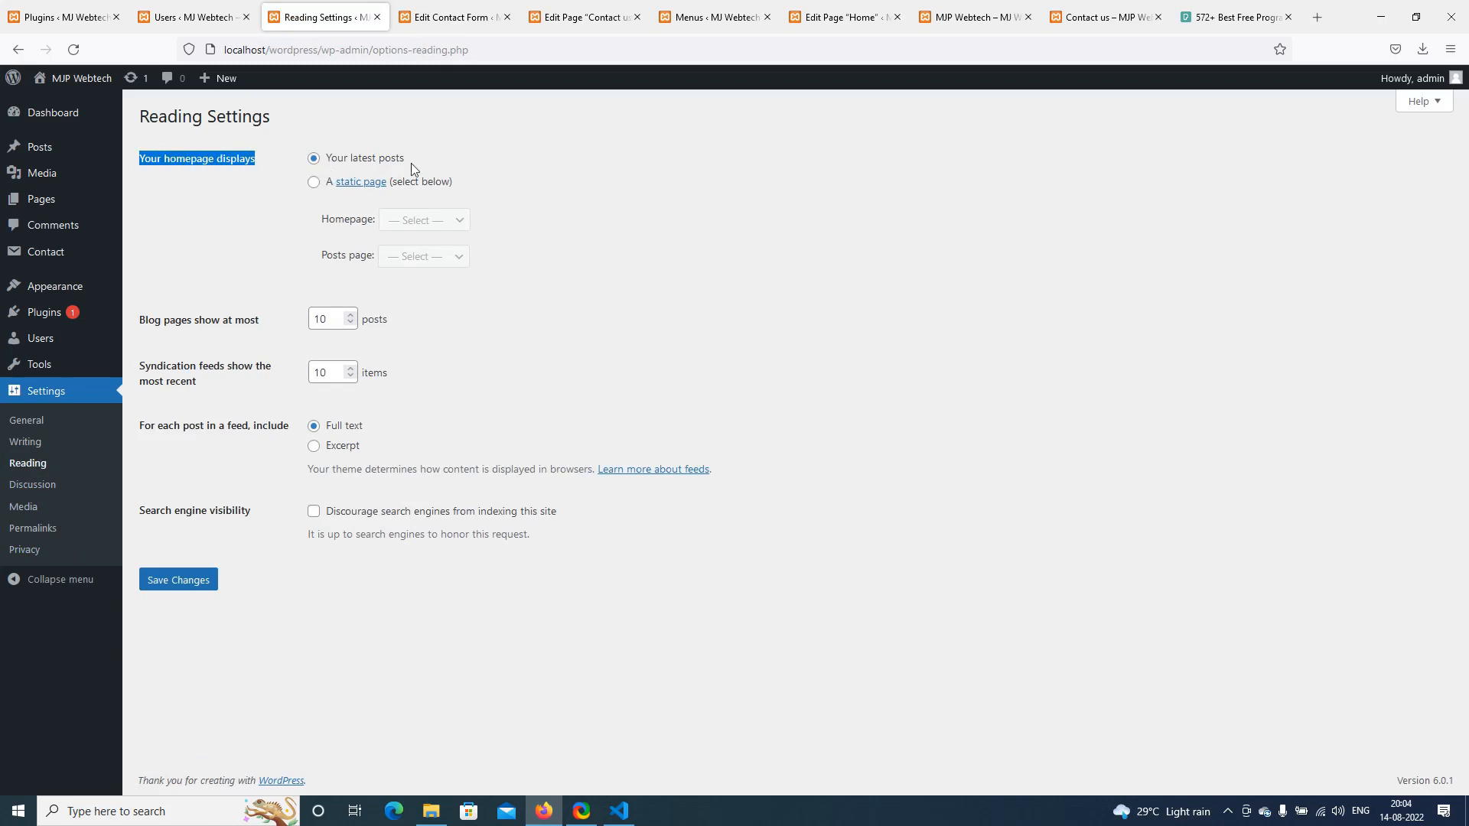
{"action": "left_click", "coordinate": [1096, 17]}
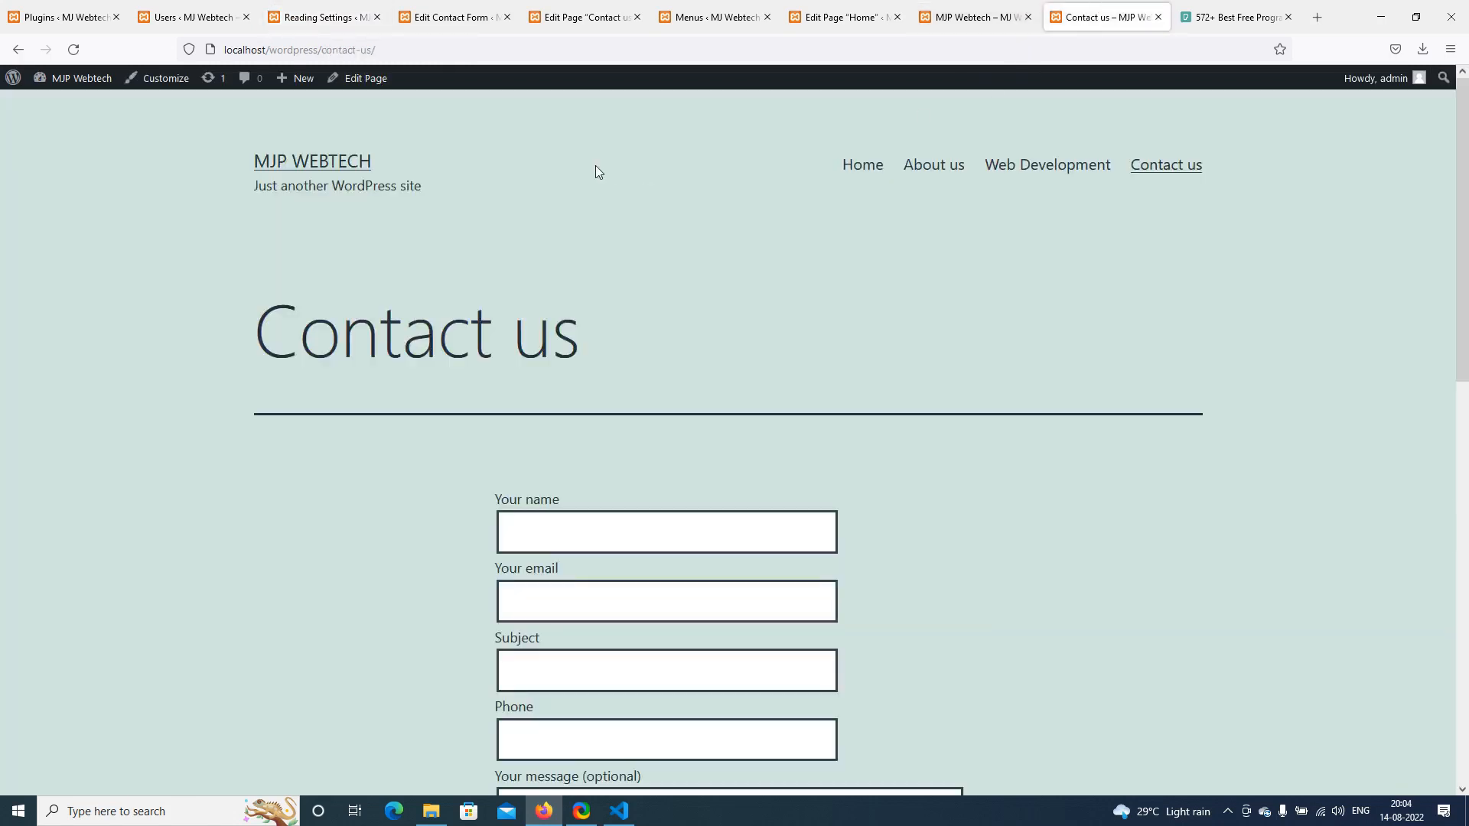
{"action": "left_click", "coordinate": [871, 172]}
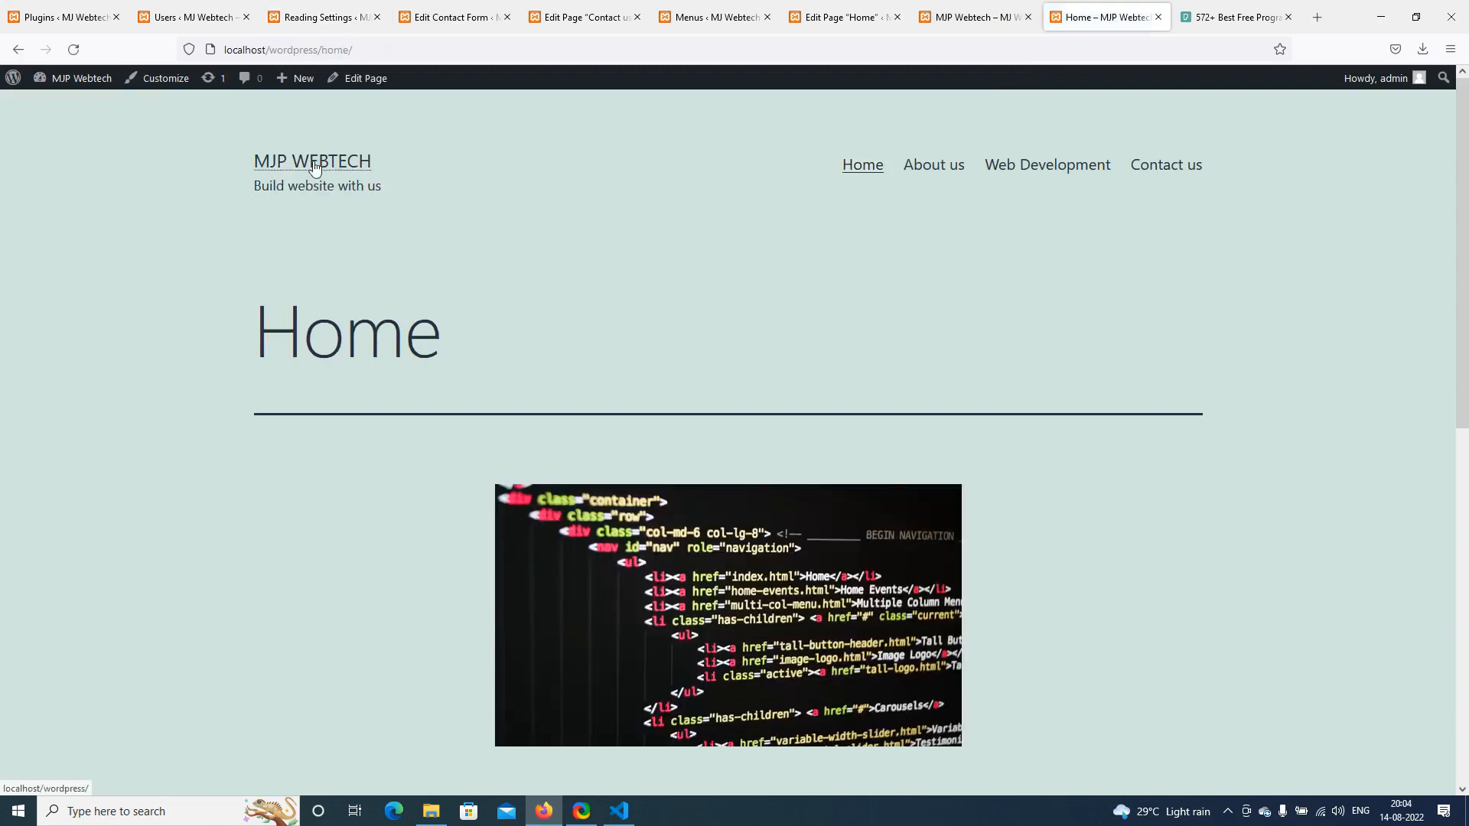
{"action": "left_click", "coordinate": [314, 168]}
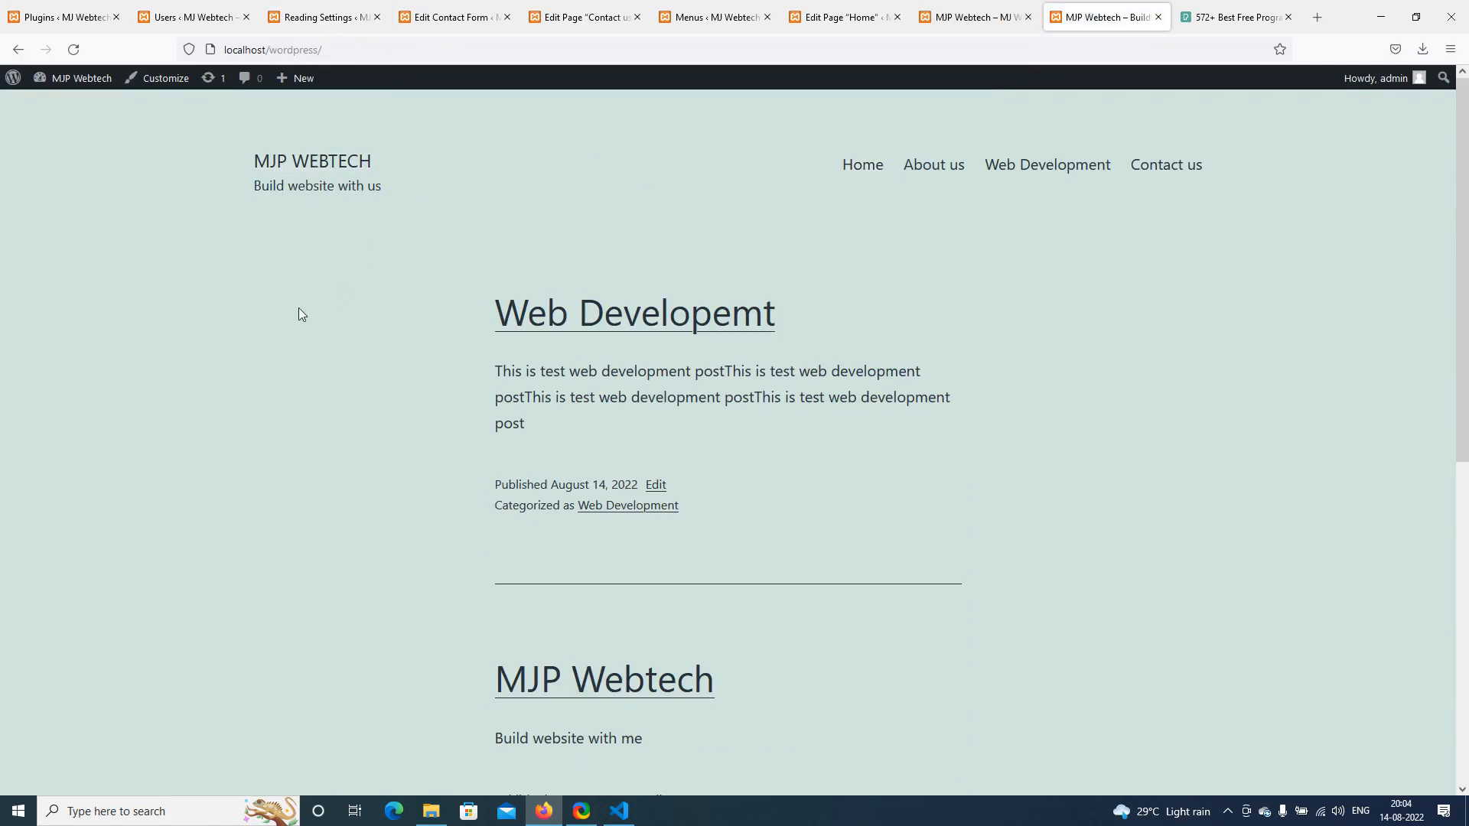
{"action": "scroll", "coordinate": [298, 314], "scroll_direction": "down", "scroll_amount": 5}
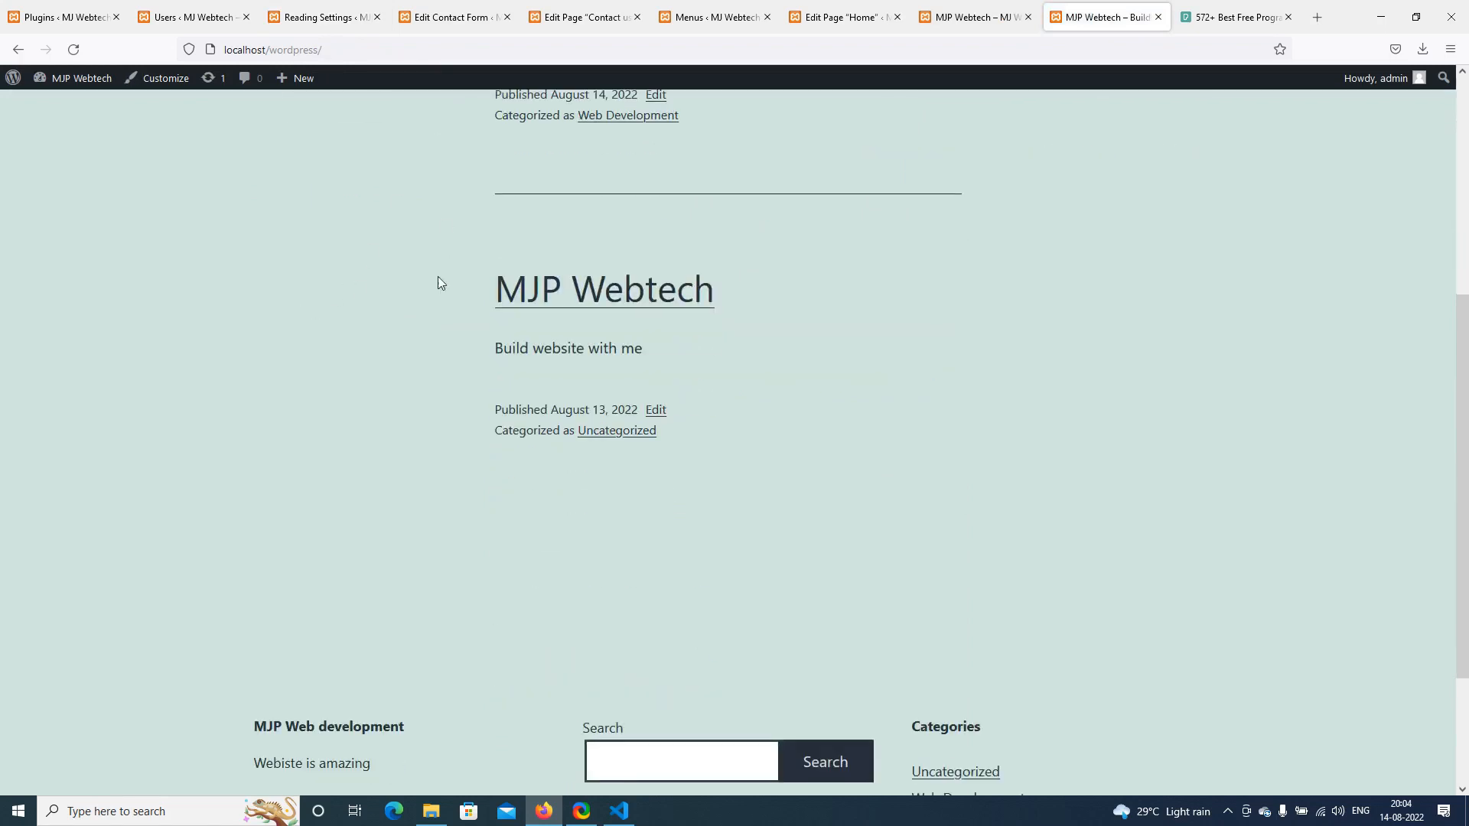
{"action": "left_click", "coordinate": [330, 14]}
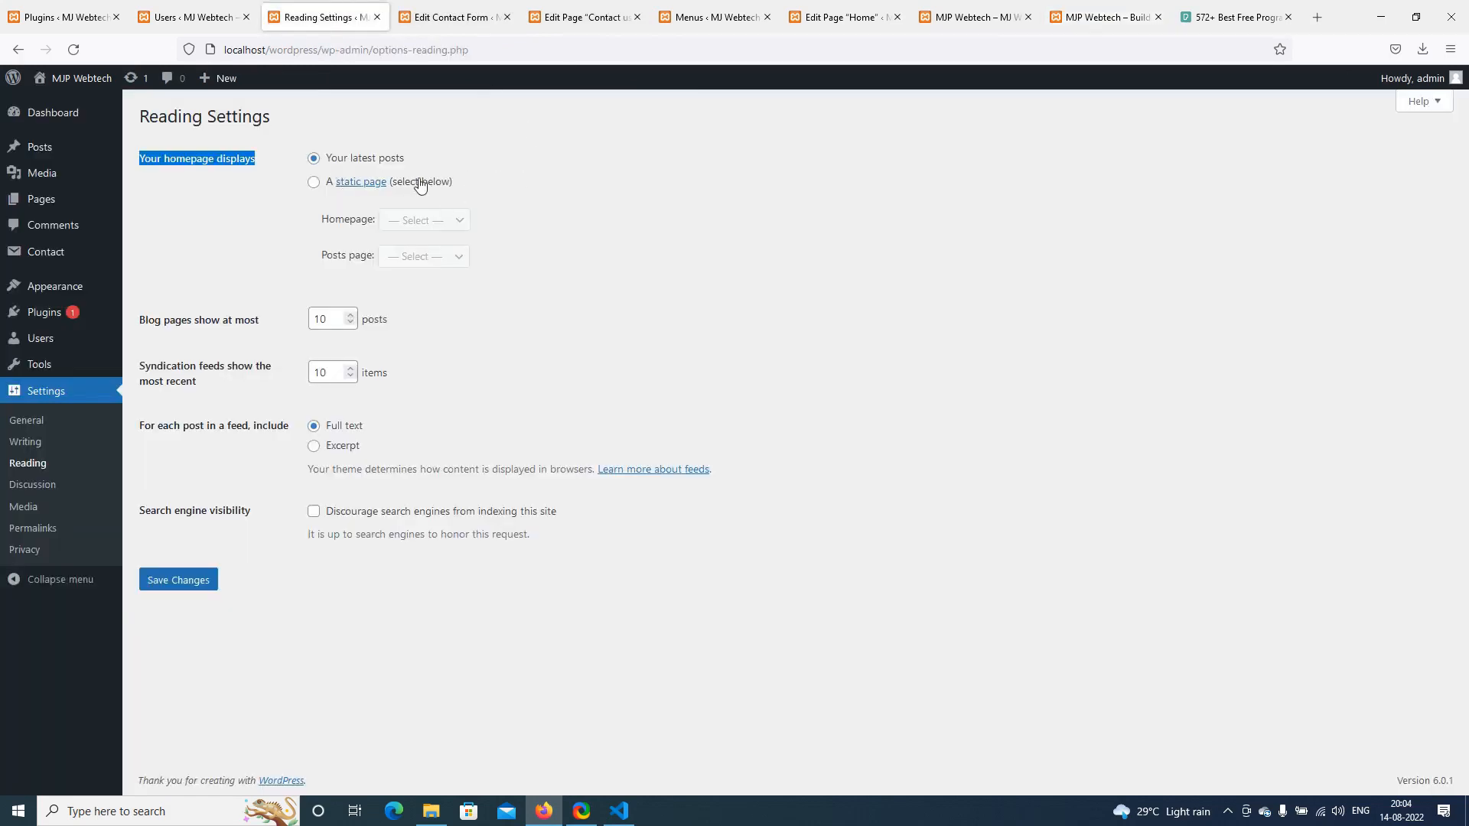
View the MJP Webtech post and its comments, and follow its site title to look through the front page posts
{"action": "left_click", "coordinate": [952, 15]}
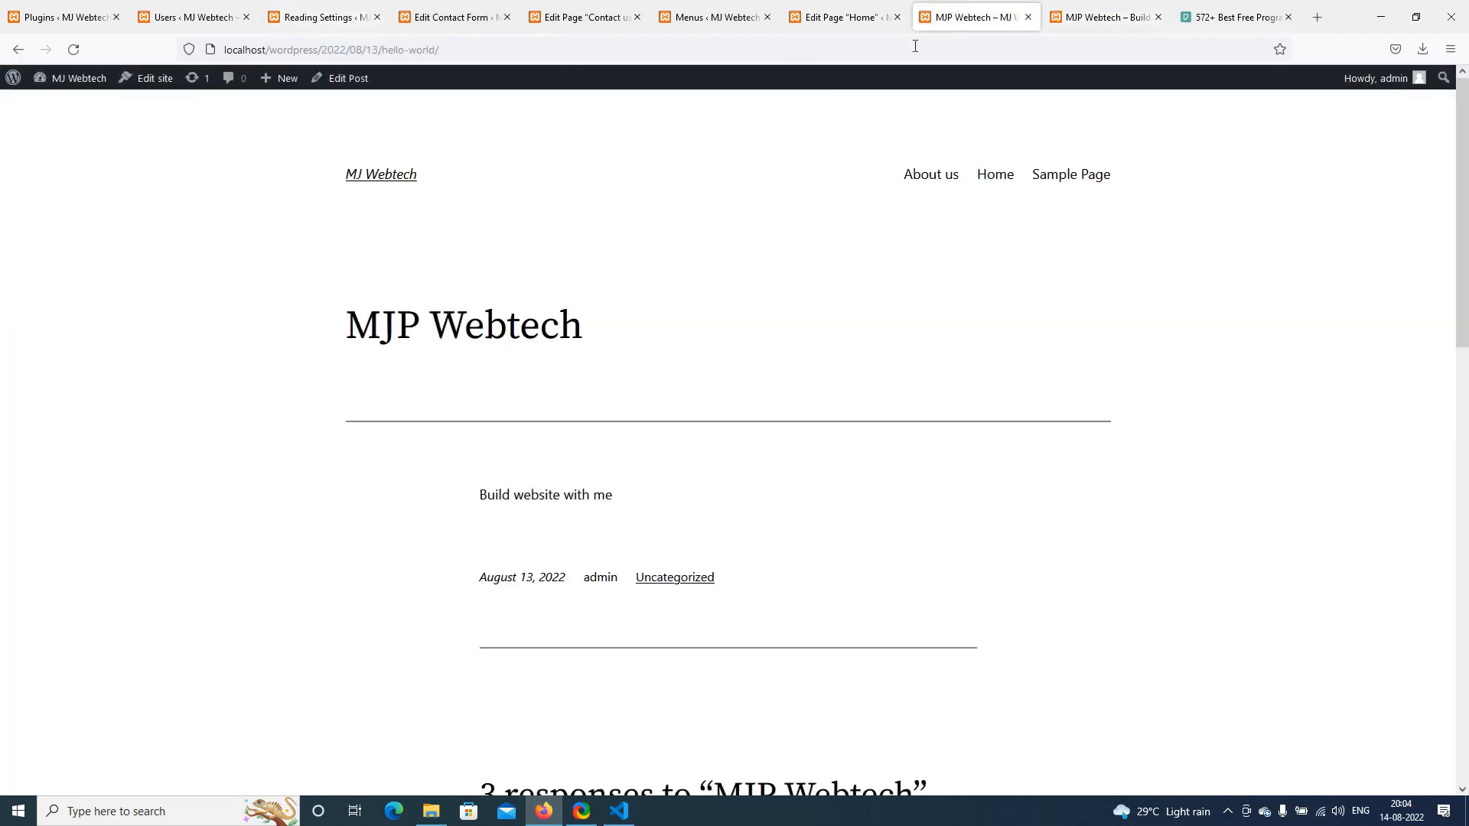
{"action": "scroll", "coordinate": [233, 336], "scroll_direction": "down", "scroll_amount": 4}
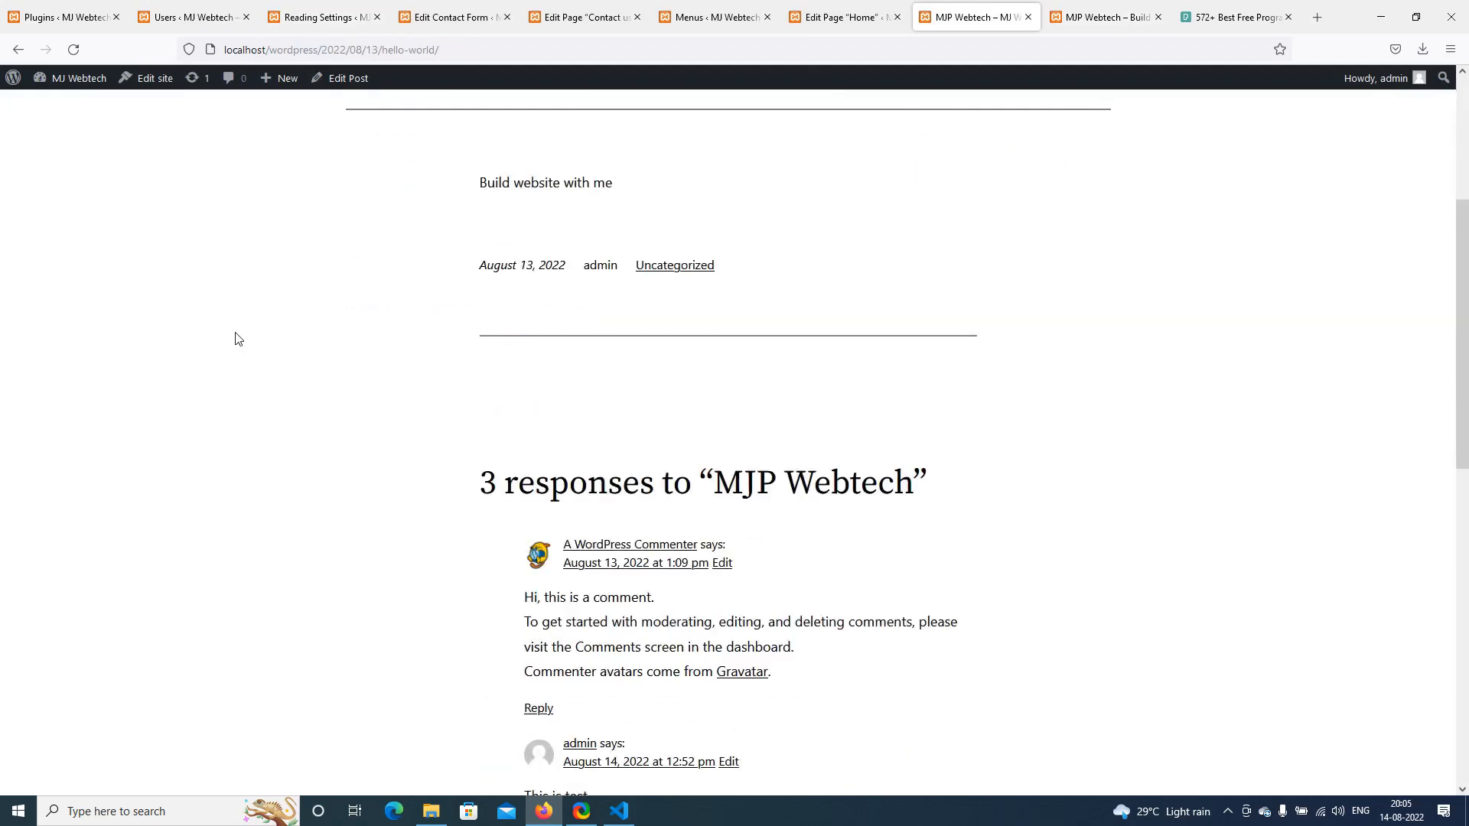
{"action": "scroll", "coordinate": [234, 336], "scroll_direction": "up", "scroll_amount": 4}
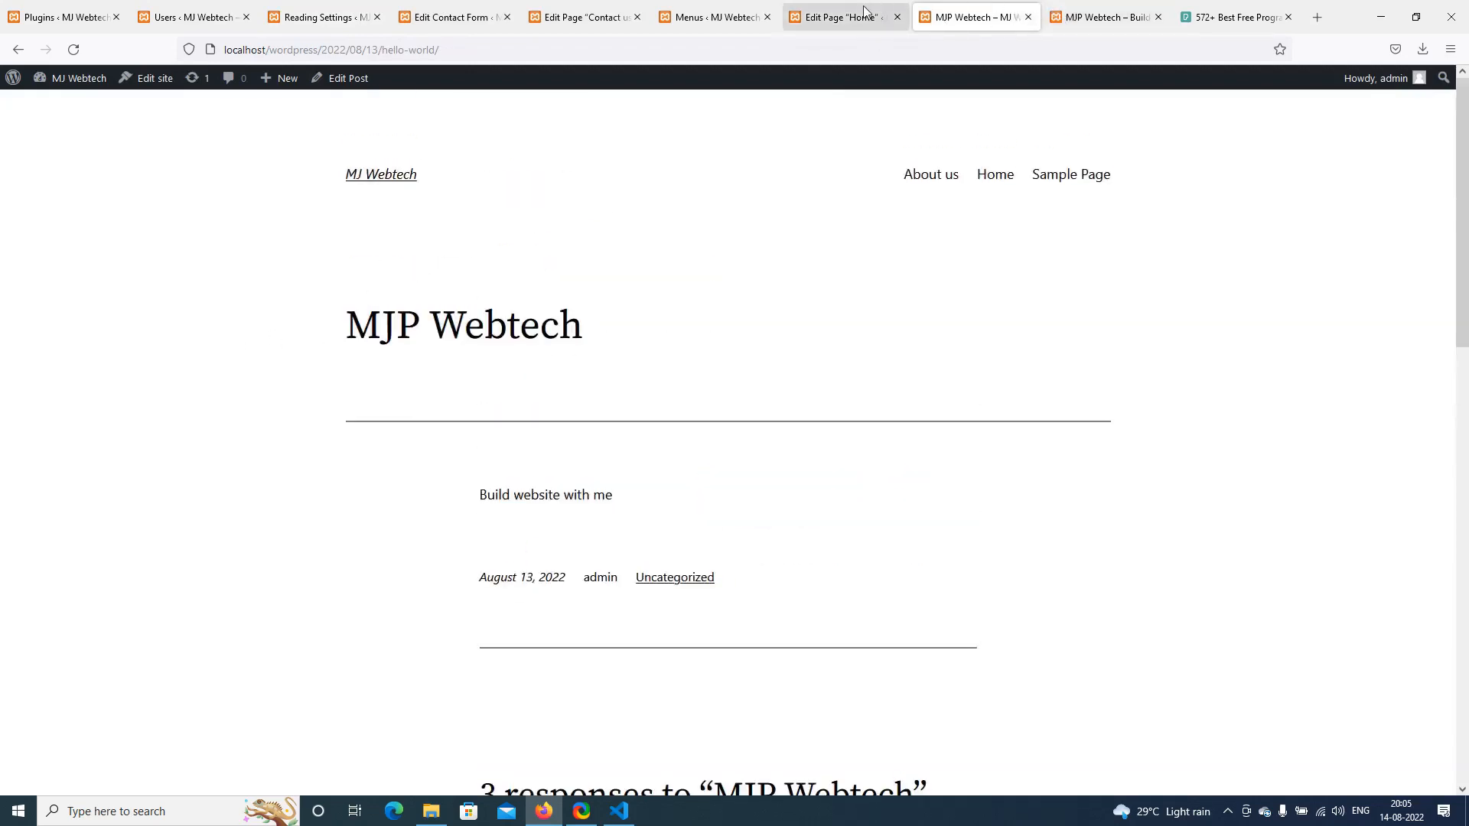
{"action": "left_click", "coordinate": [384, 176]}
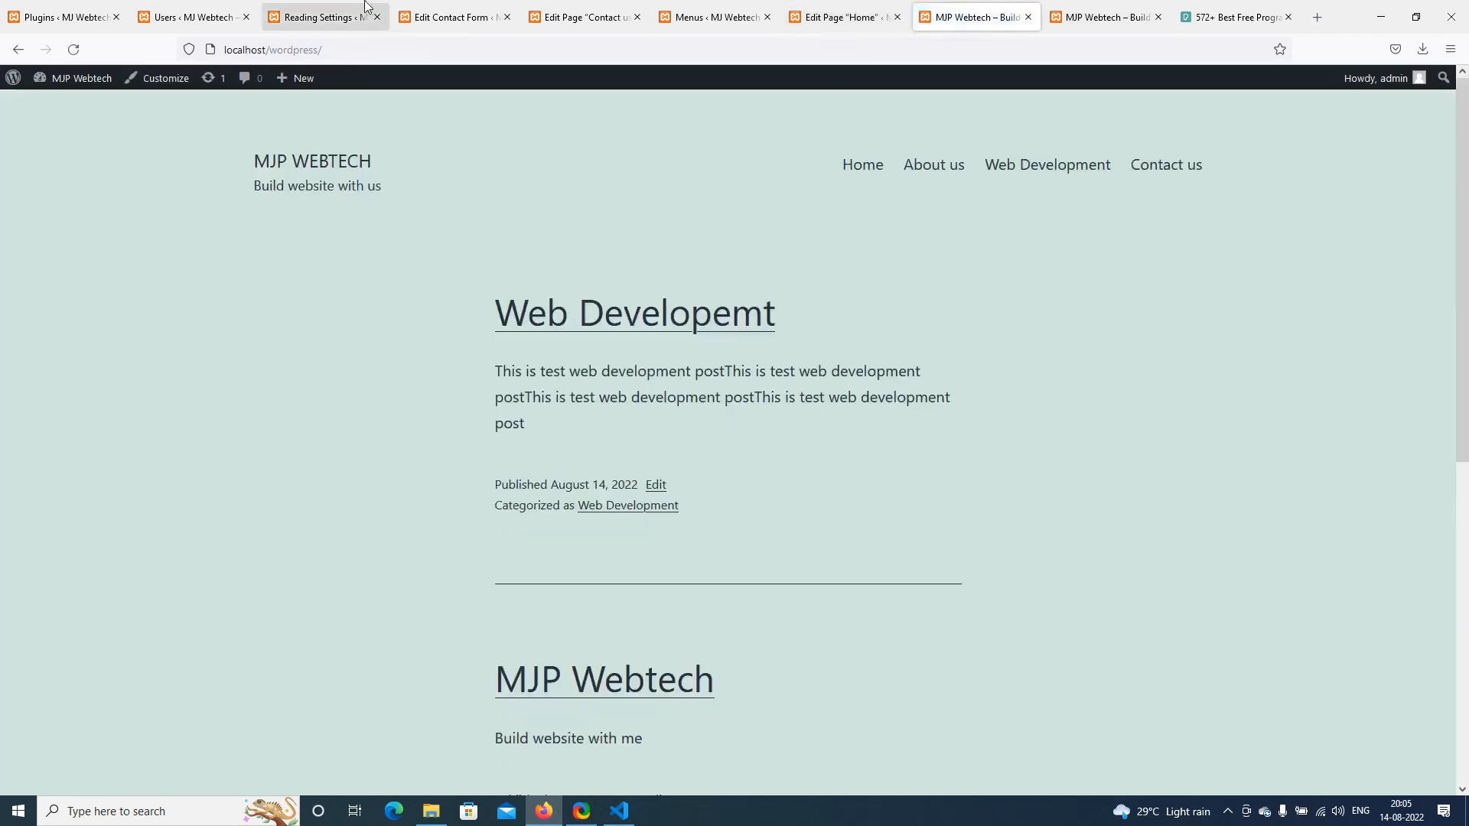
{"action": "scroll", "coordinate": [342, 407], "scroll_direction": "down", "scroll_amount": 5}
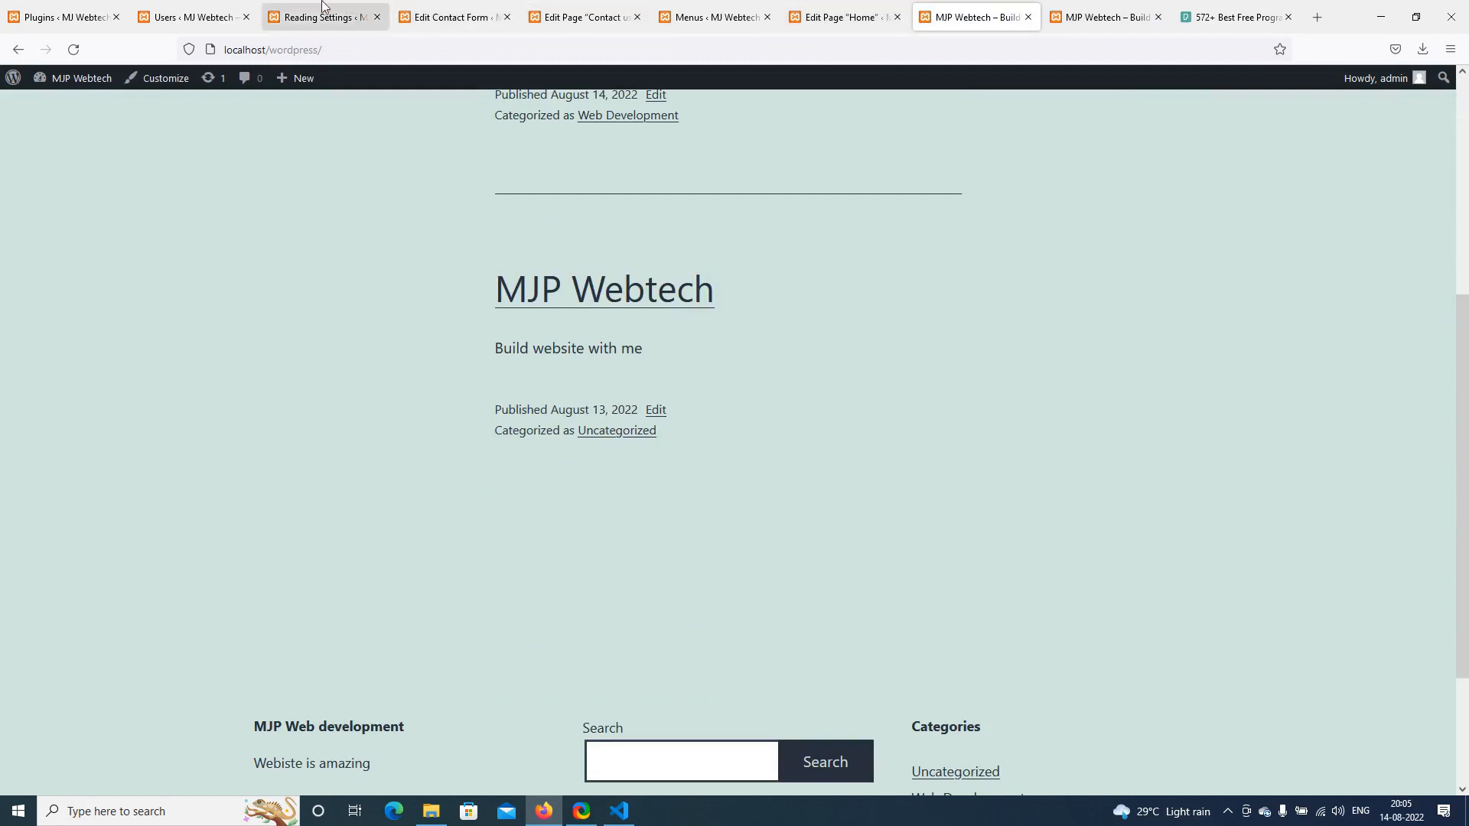
Set the homepage in the Reading Settings to a static page, choose Home, and save the changes
{"action": "left_click", "coordinate": [322, 7]}
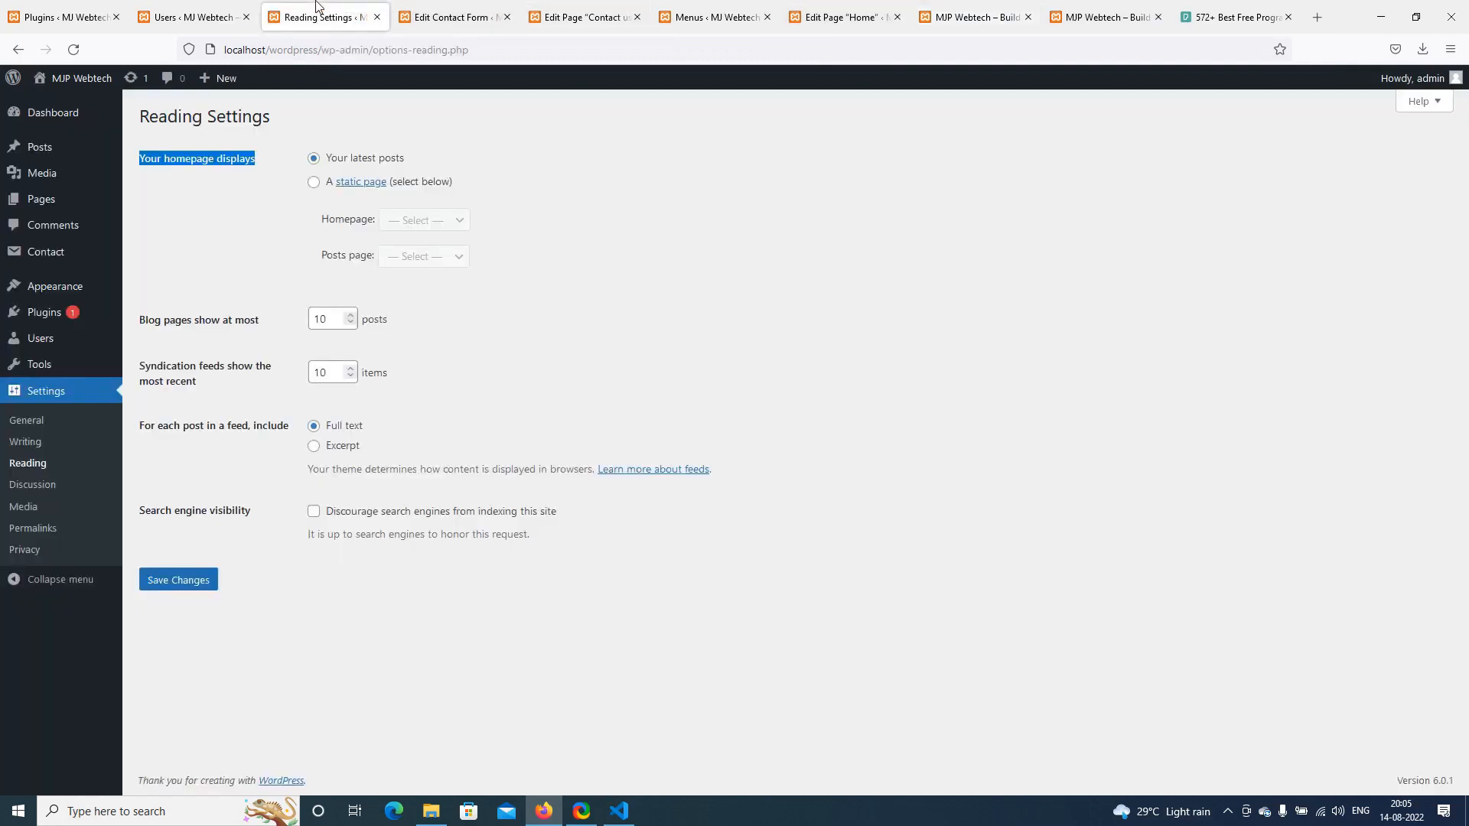
{"action": "left_click", "coordinate": [315, 183]}
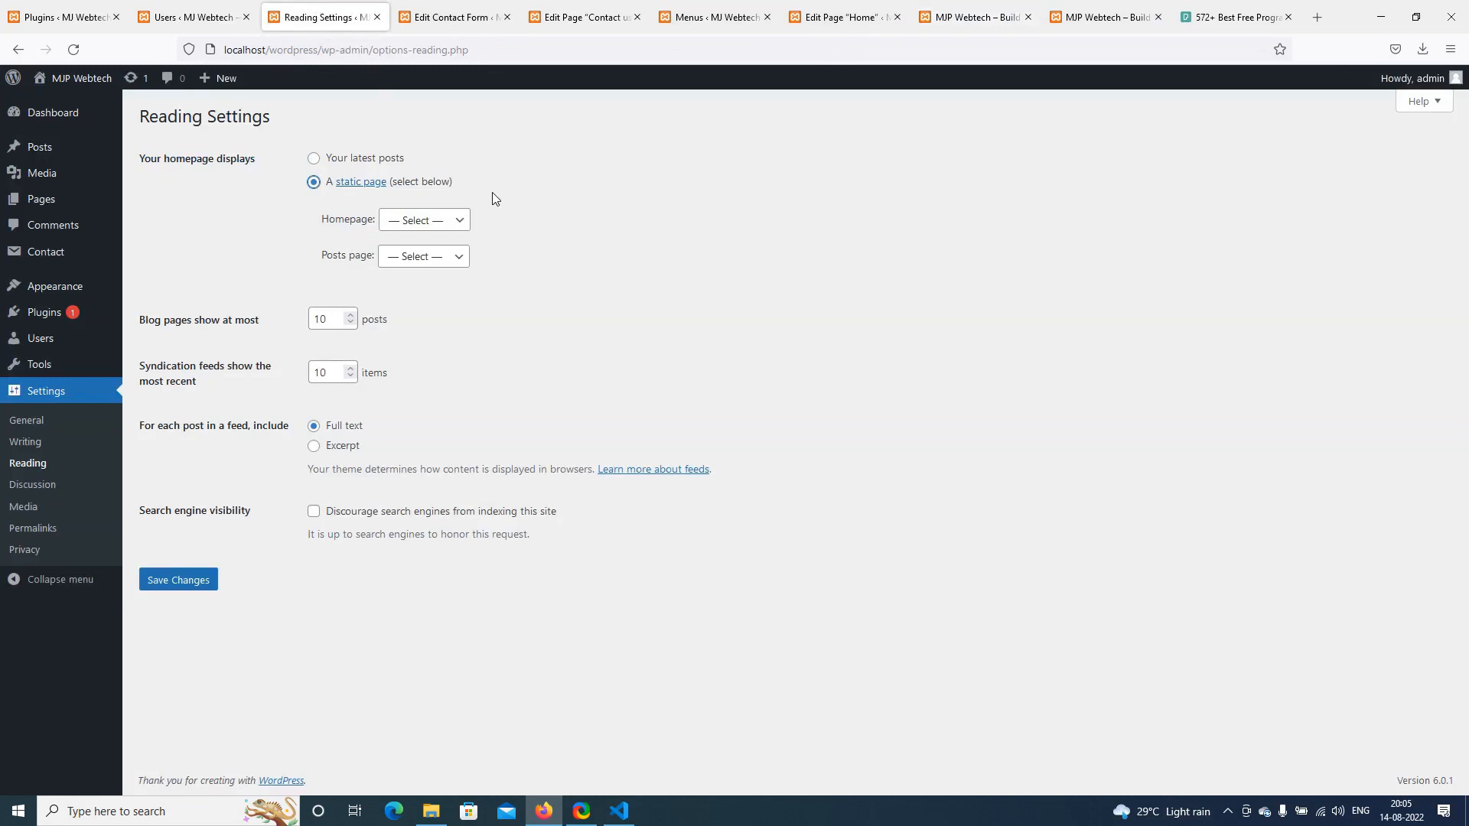
{"action": "left_click", "coordinate": [438, 222]}
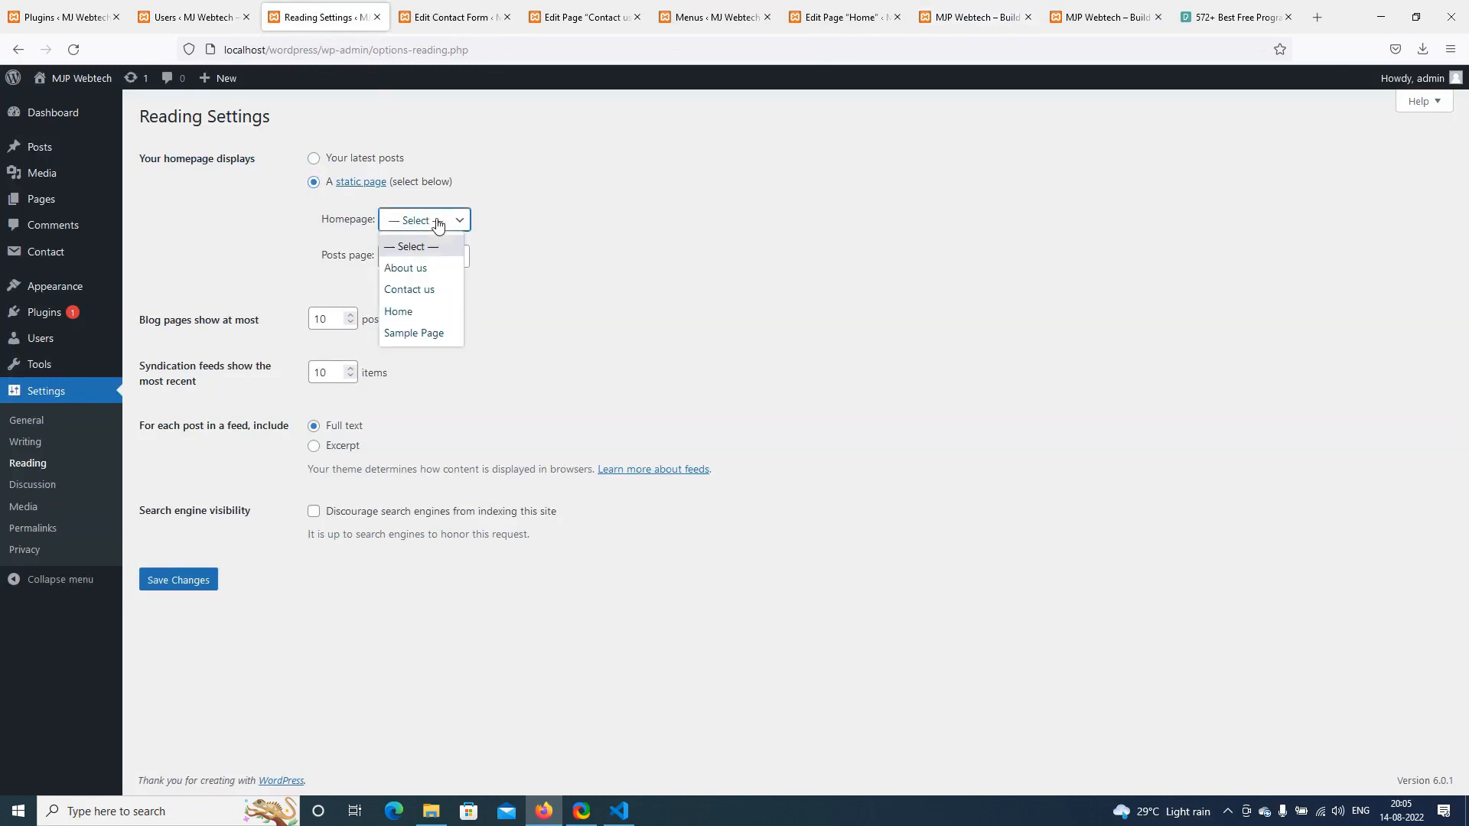
{"action": "left_click", "coordinate": [406, 317]}
{"action": "left_click", "coordinate": [179, 583]}
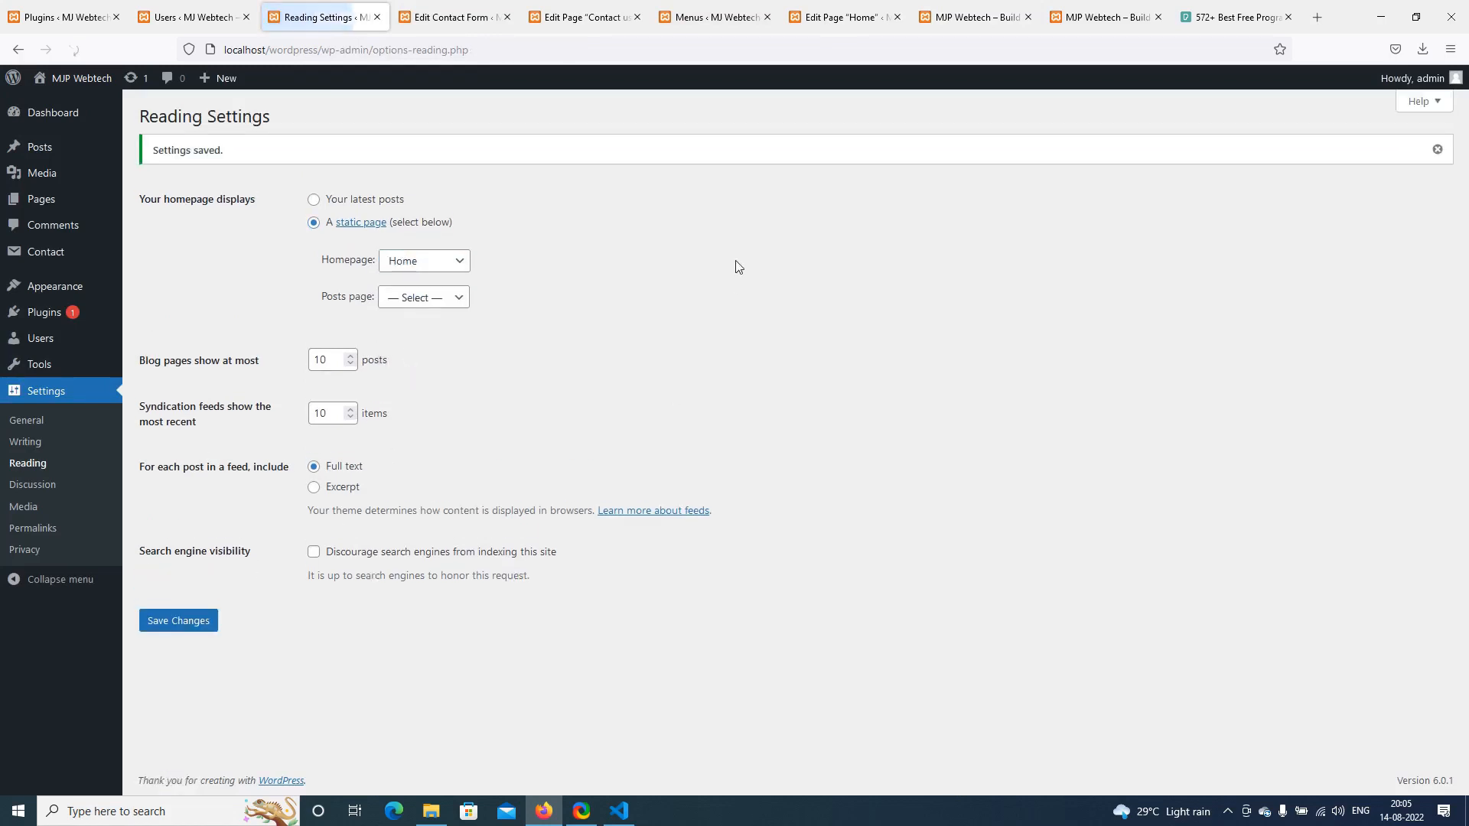
Reload the live site's front page to check the static homepage
{"action": "left_click", "coordinate": [997, 14]}
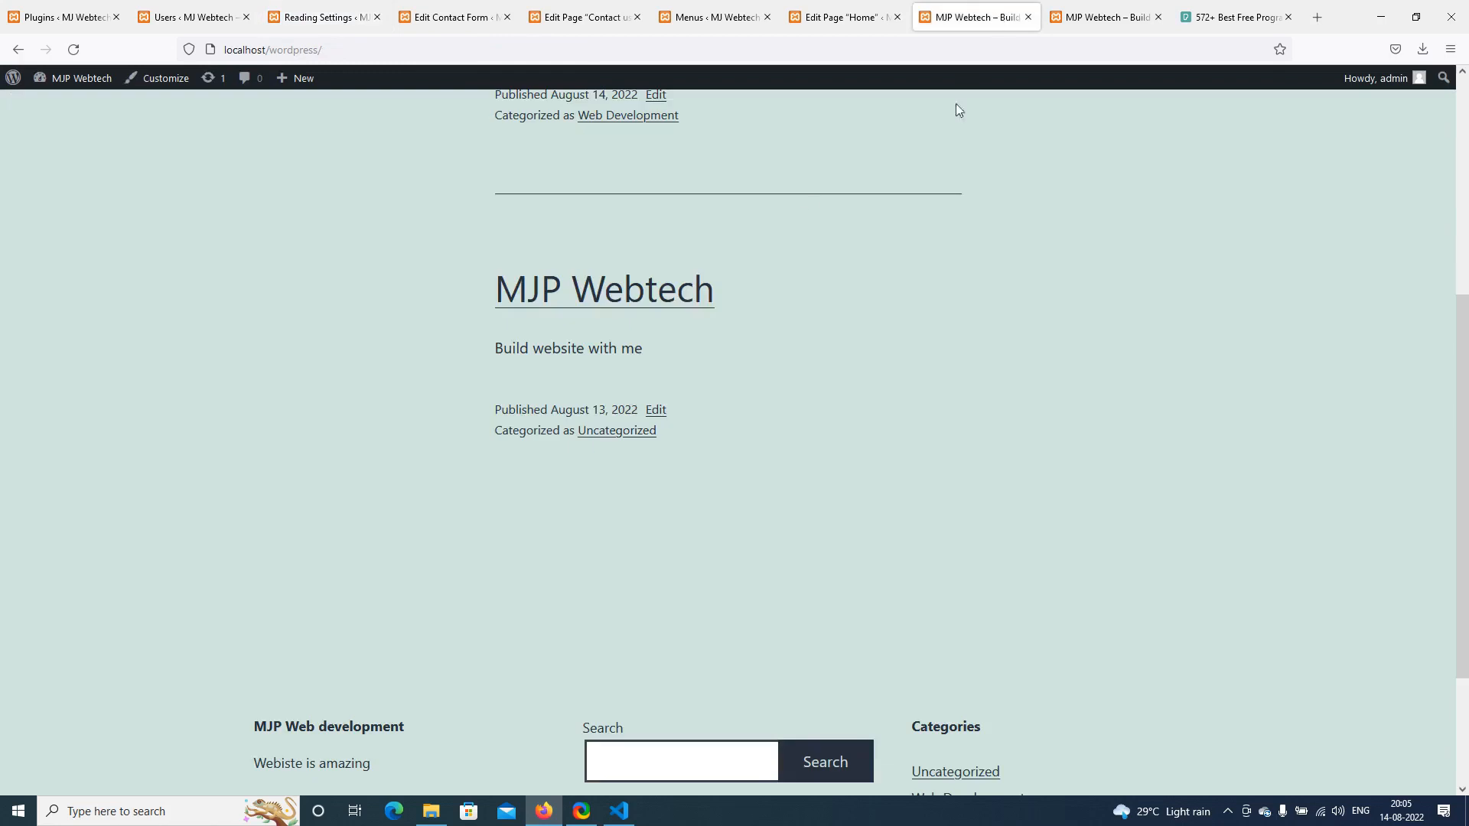
{"action": "scroll", "coordinate": [417, 319], "scroll_direction": "up", "scroll_amount": 5}
{"action": "right_click", "coordinate": [275, 401]}
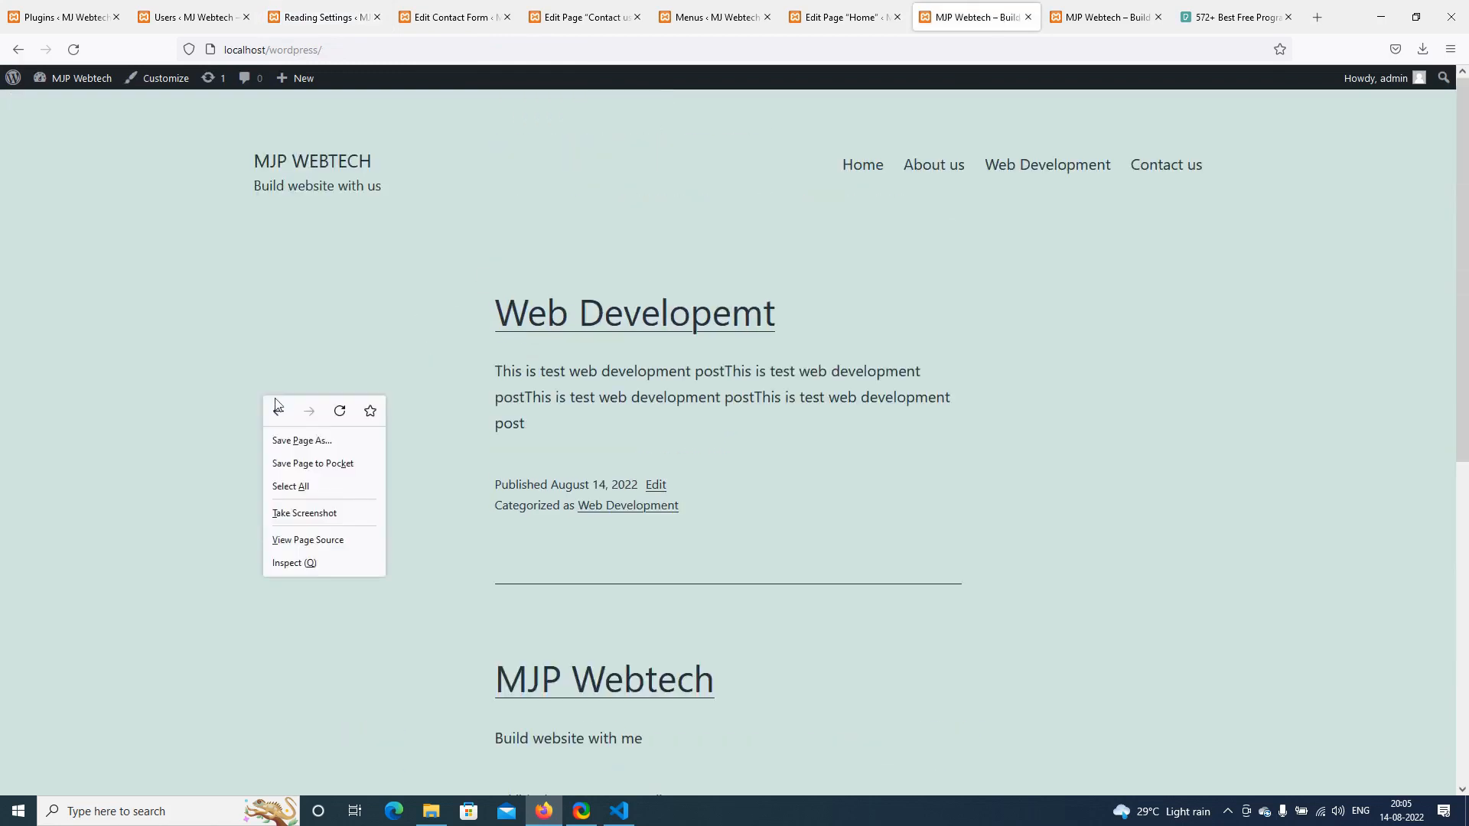
{"action": "left_click", "coordinate": [339, 411]}
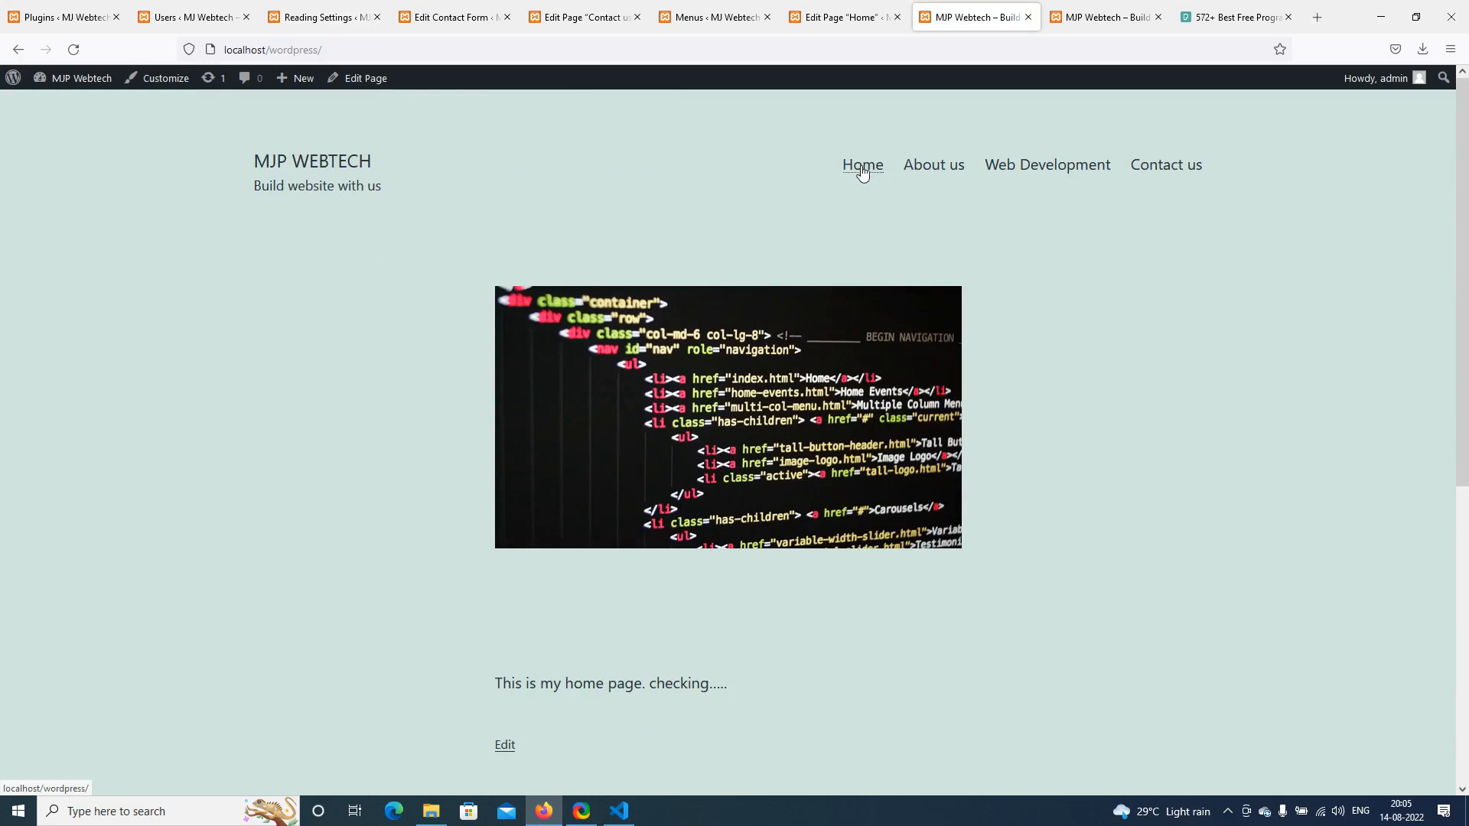
Return to the Reading Settings and look through the pages available as the posts page
{"action": "left_click", "coordinate": [354, 8]}
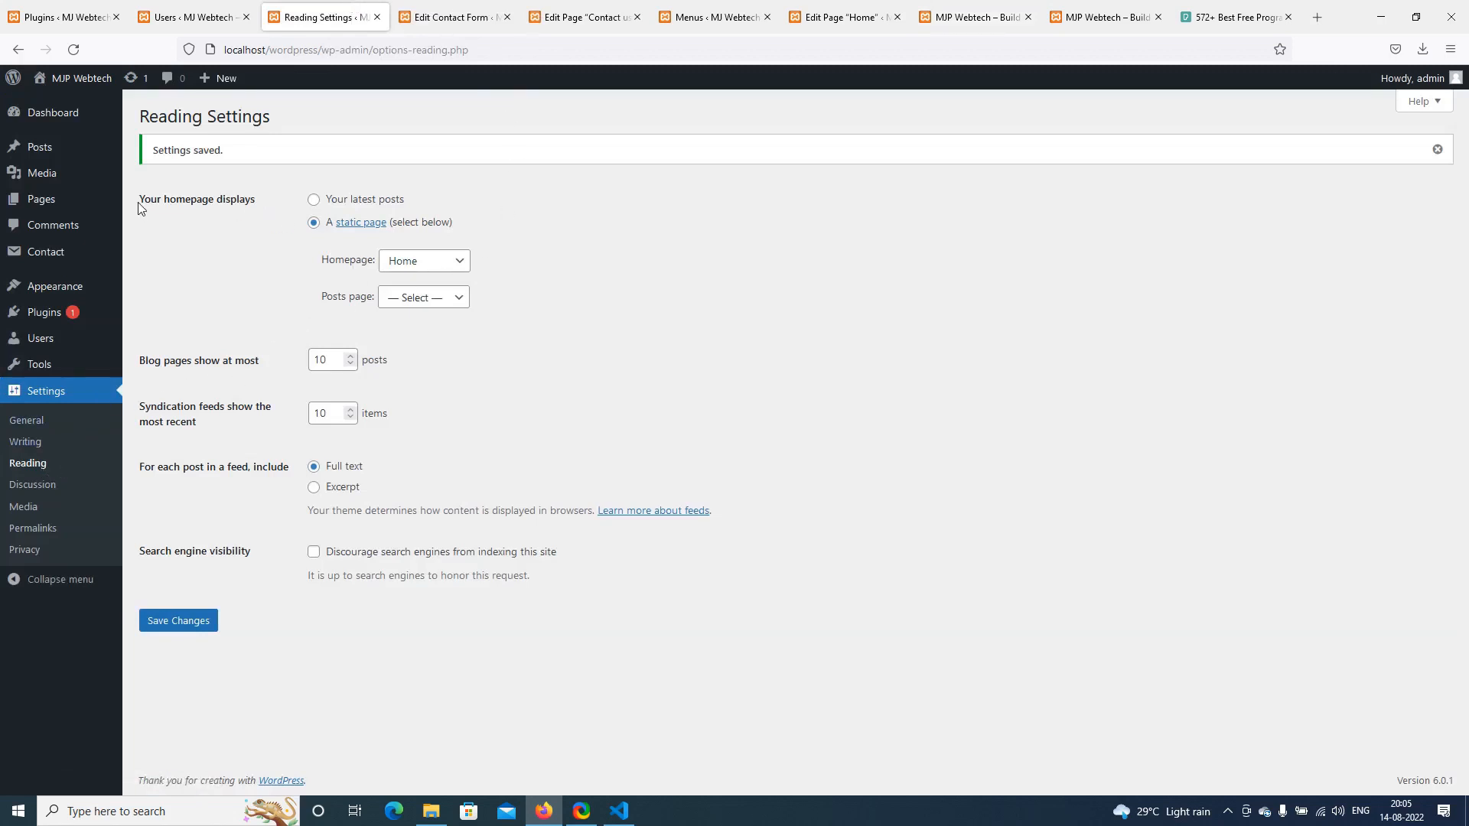
{"action": "left_click_drag", "start_coordinate": [139, 205], "coordinate": [265, 202]}
{"action": "left_click", "coordinate": [261, 273]}
{"action": "left_click", "coordinate": [419, 300]}
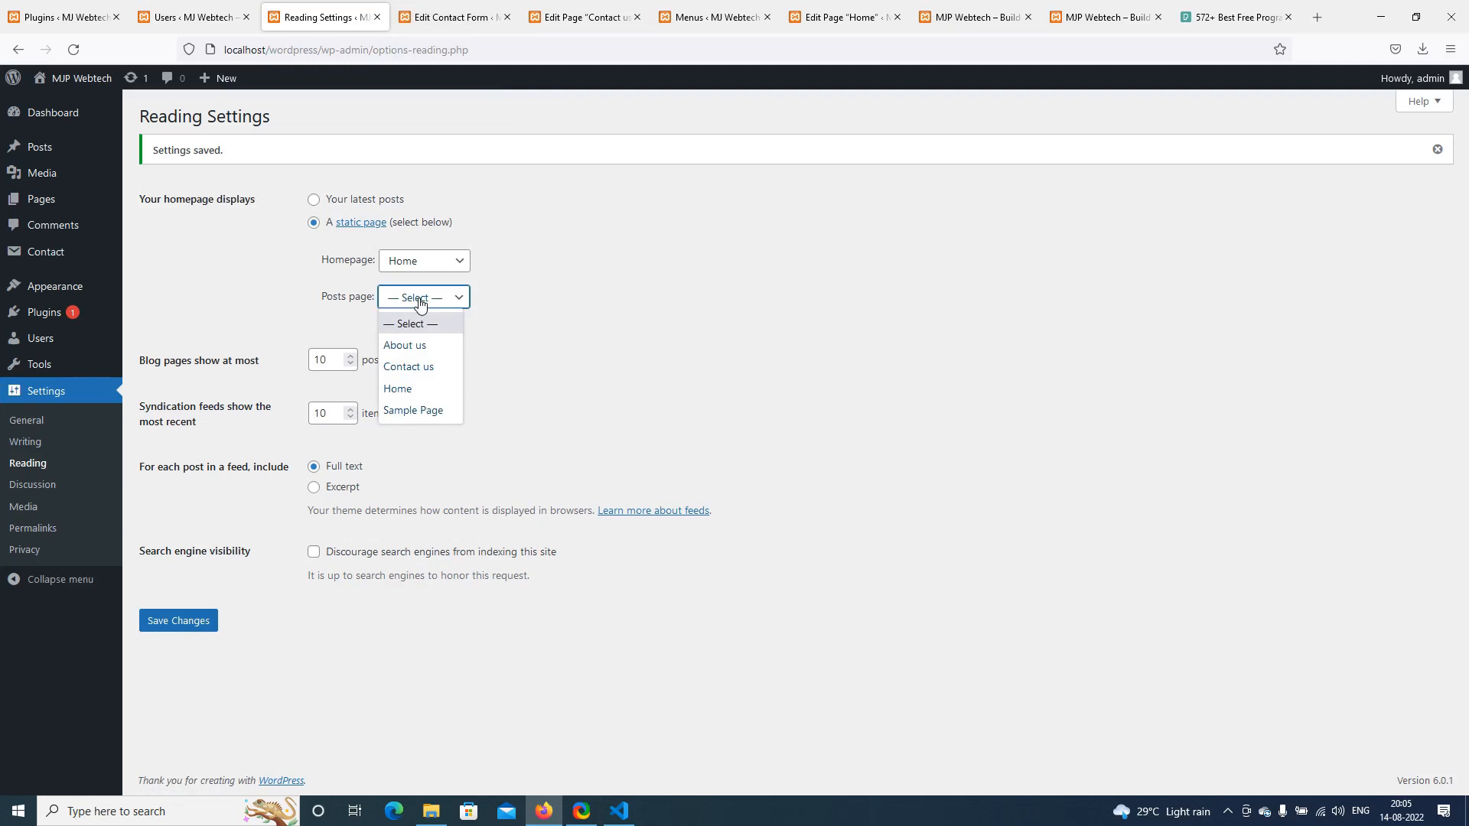
{"action": "left_click", "coordinate": [631, 306]}
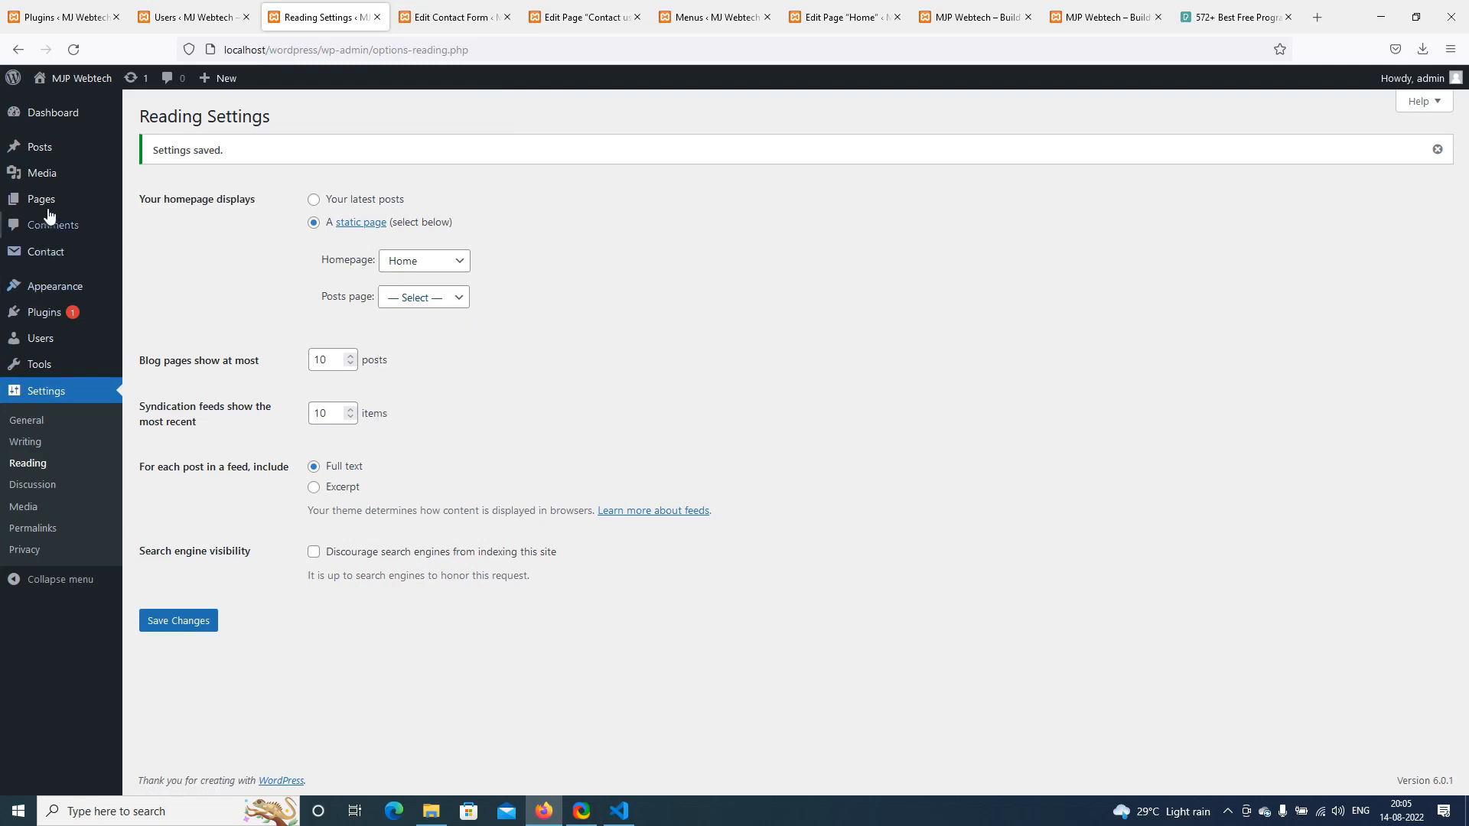
Create a new page titled Blog in a separate browser tab and publish it
{"action": "right_click", "coordinate": [151, 228]}
{"action": "left_click", "coordinate": [184, 239]}
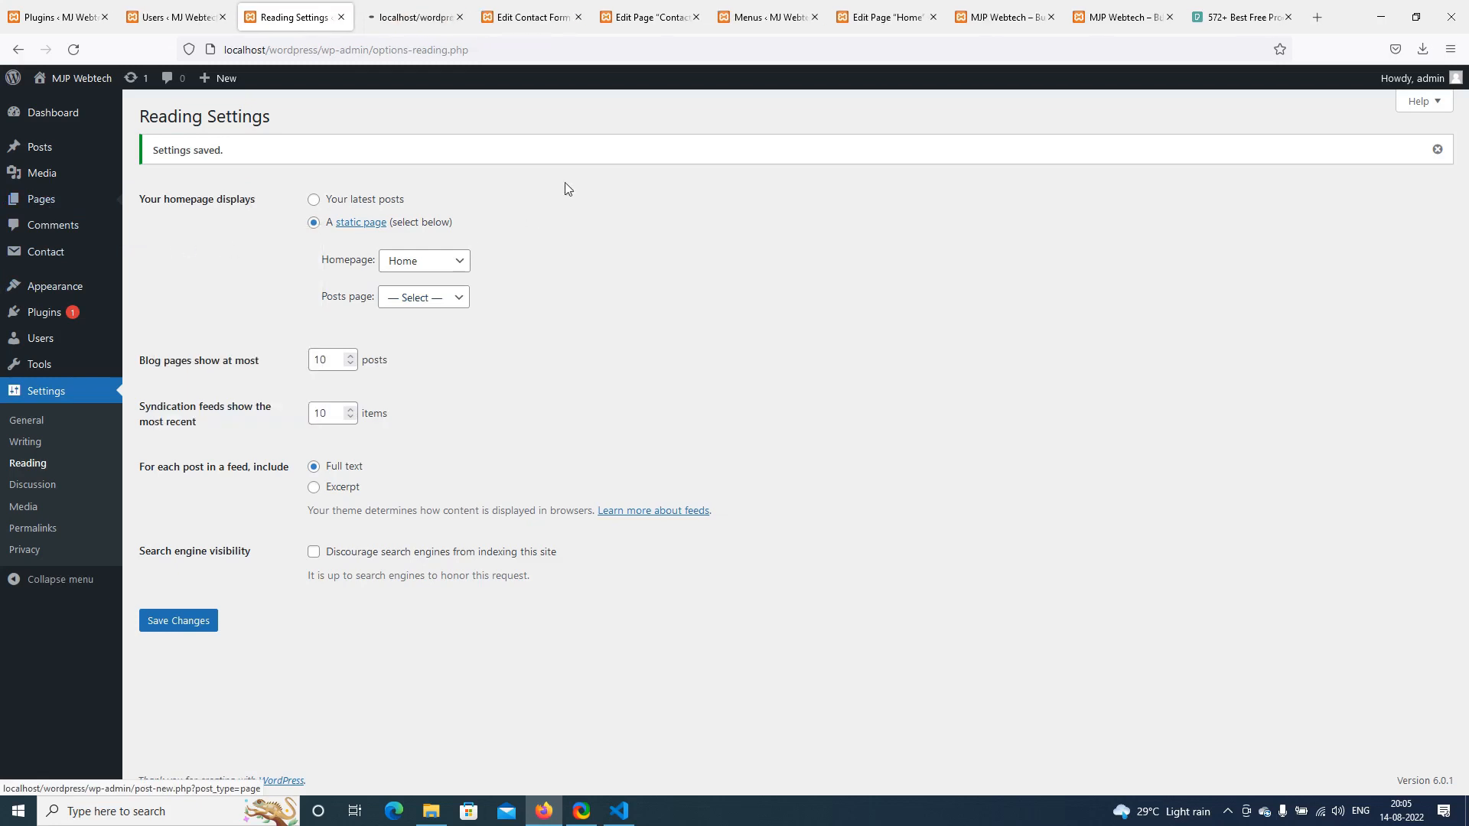
{"action": "left_click", "coordinate": [387, 10]}
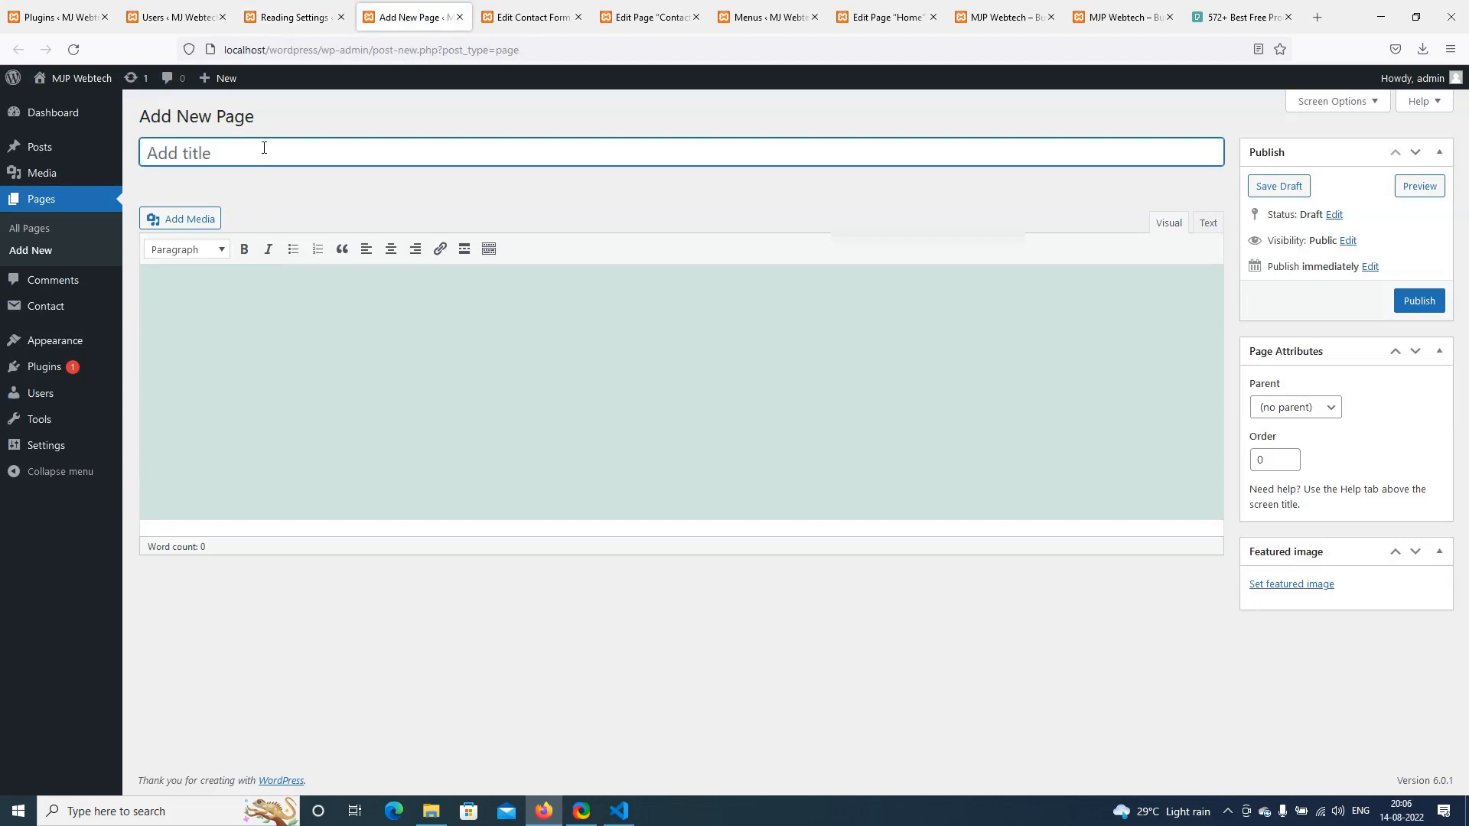
{"action": "type", "text": "Blog"}
{"action": "left_click", "coordinate": [1424, 303]}
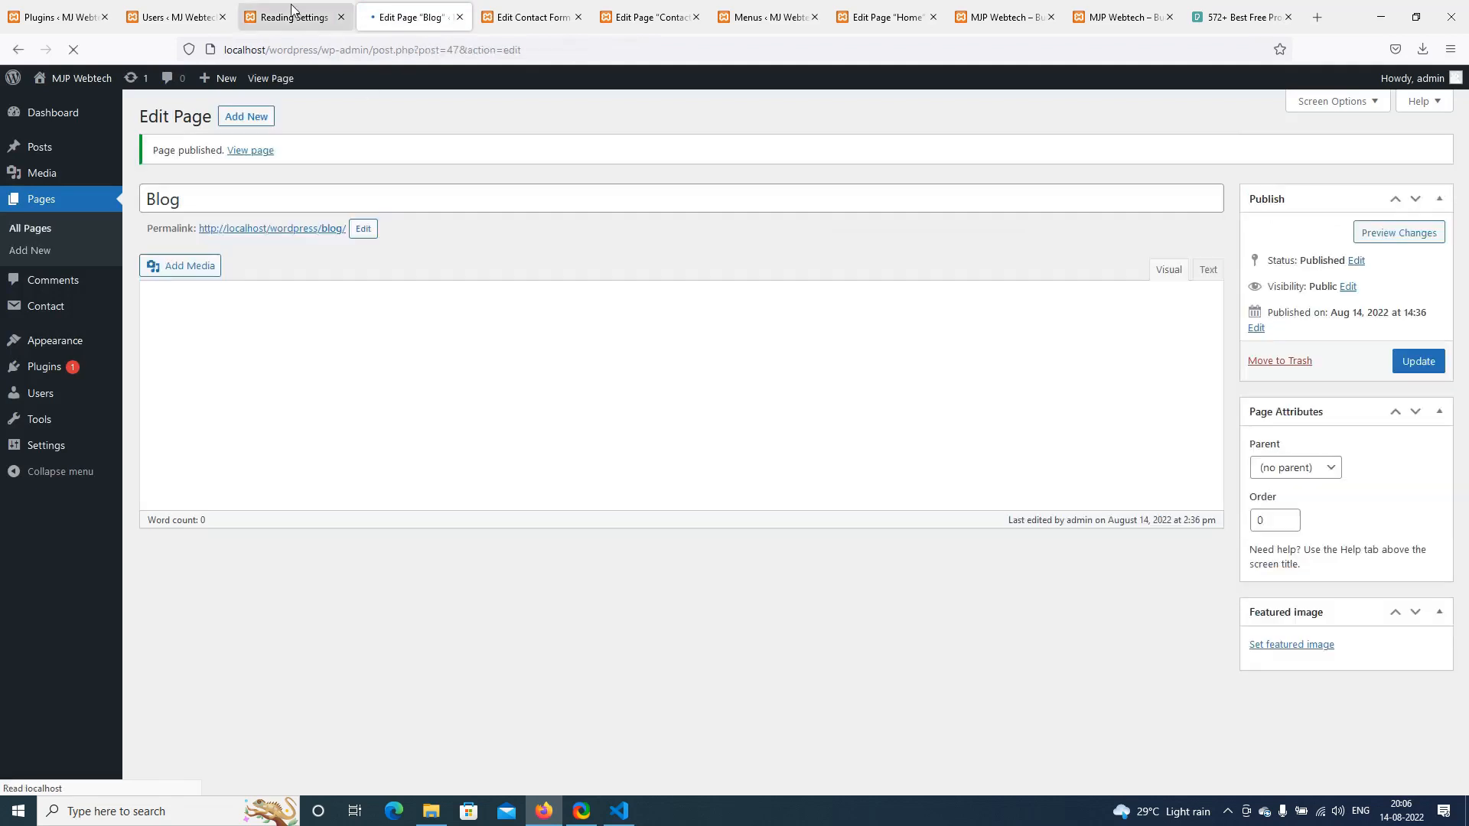
Reload the Reading Settings, set the posts page to Blog, and save the changes
{"action": "left_click", "coordinate": [294, 14]}
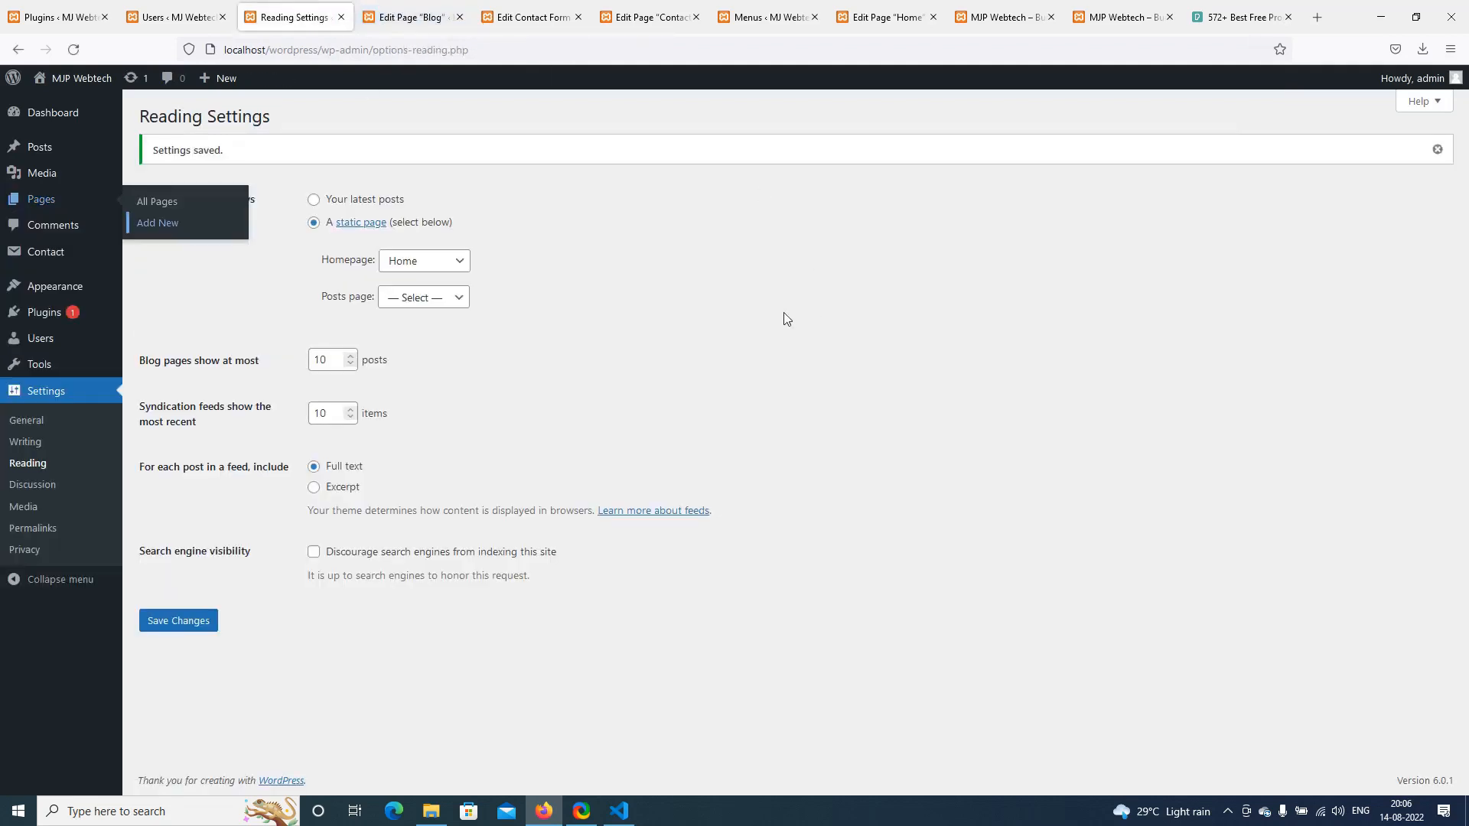
{"action": "left_click", "coordinate": [32, 465]}
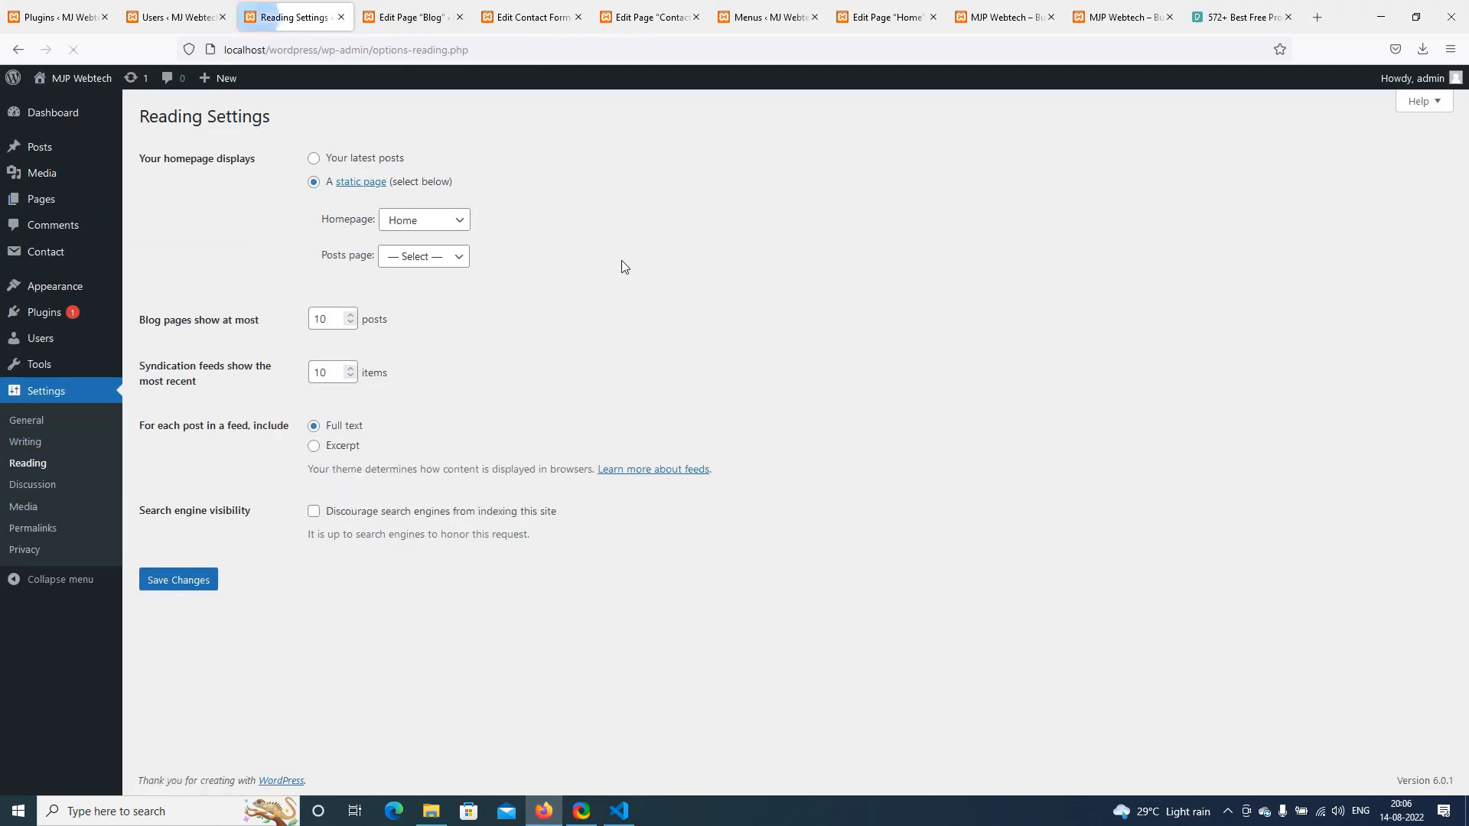
{"action": "left_click", "coordinate": [429, 260]}
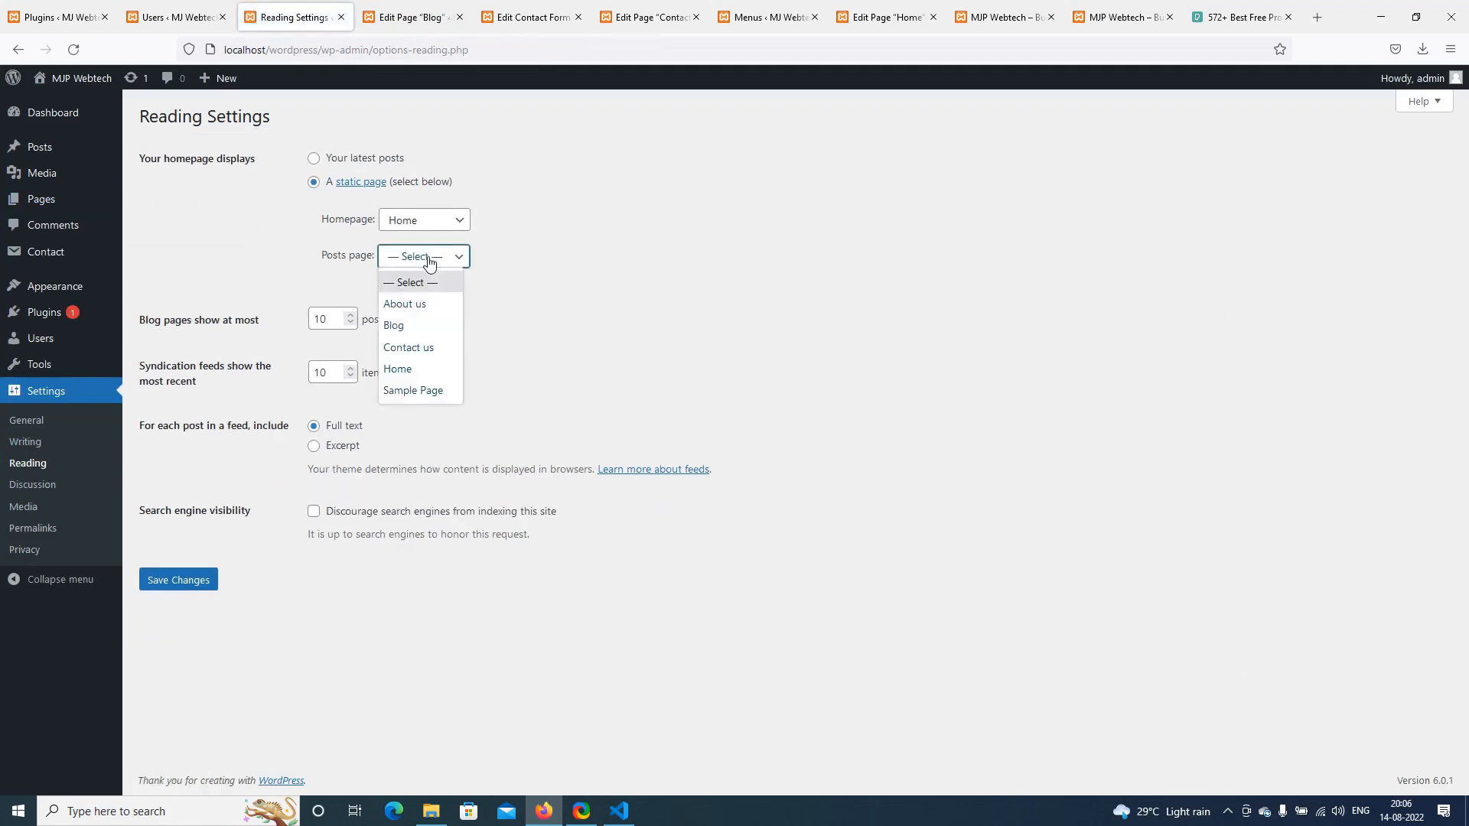
{"action": "left_click", "coordinate": [415, 329]}
{"action": "left_click", "coordinate": [176, 583]}
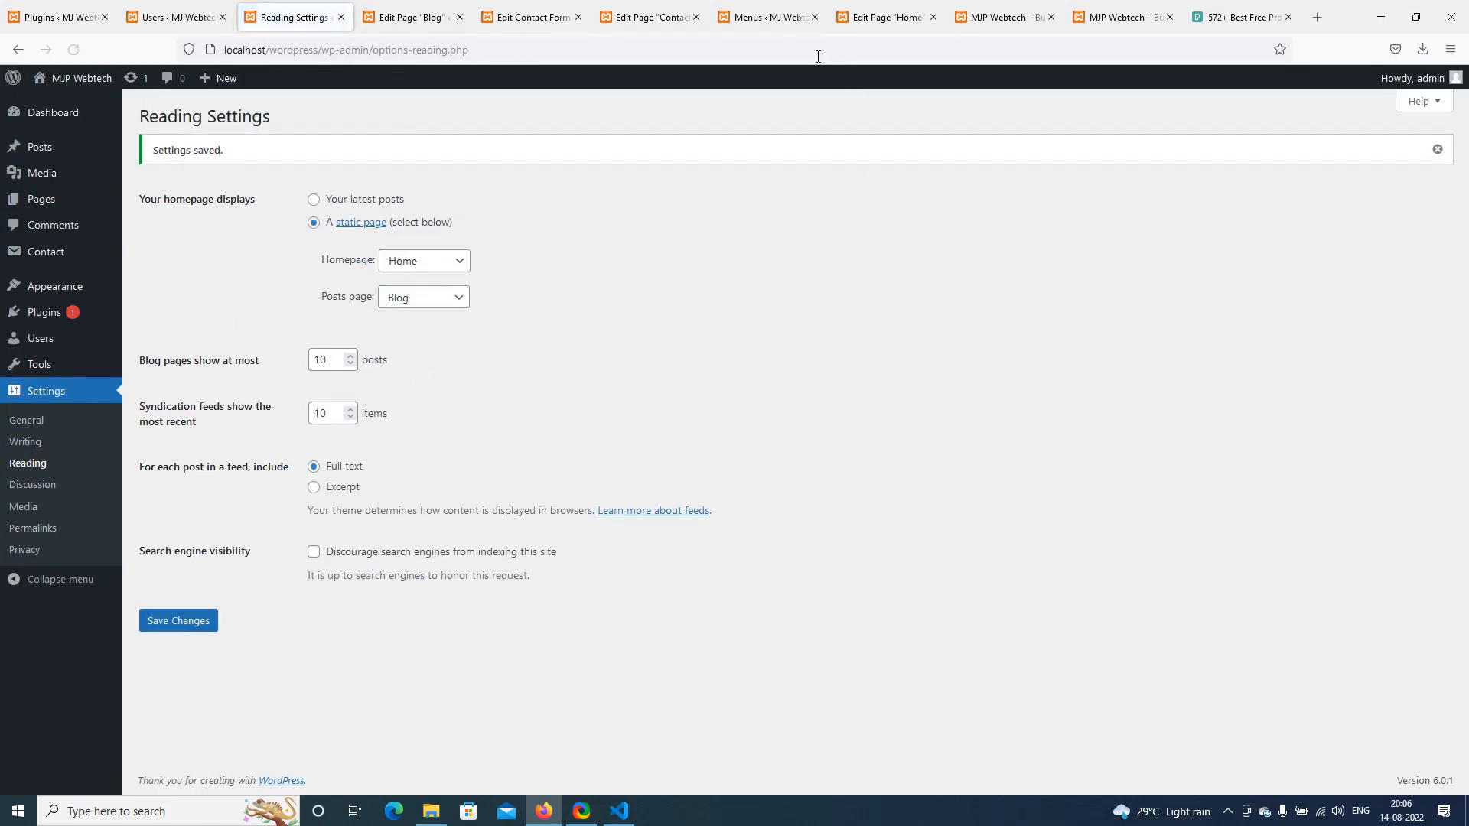
Reload the live front page and look through its content
{"action": "left_click", "coordinate": [999, 17]}
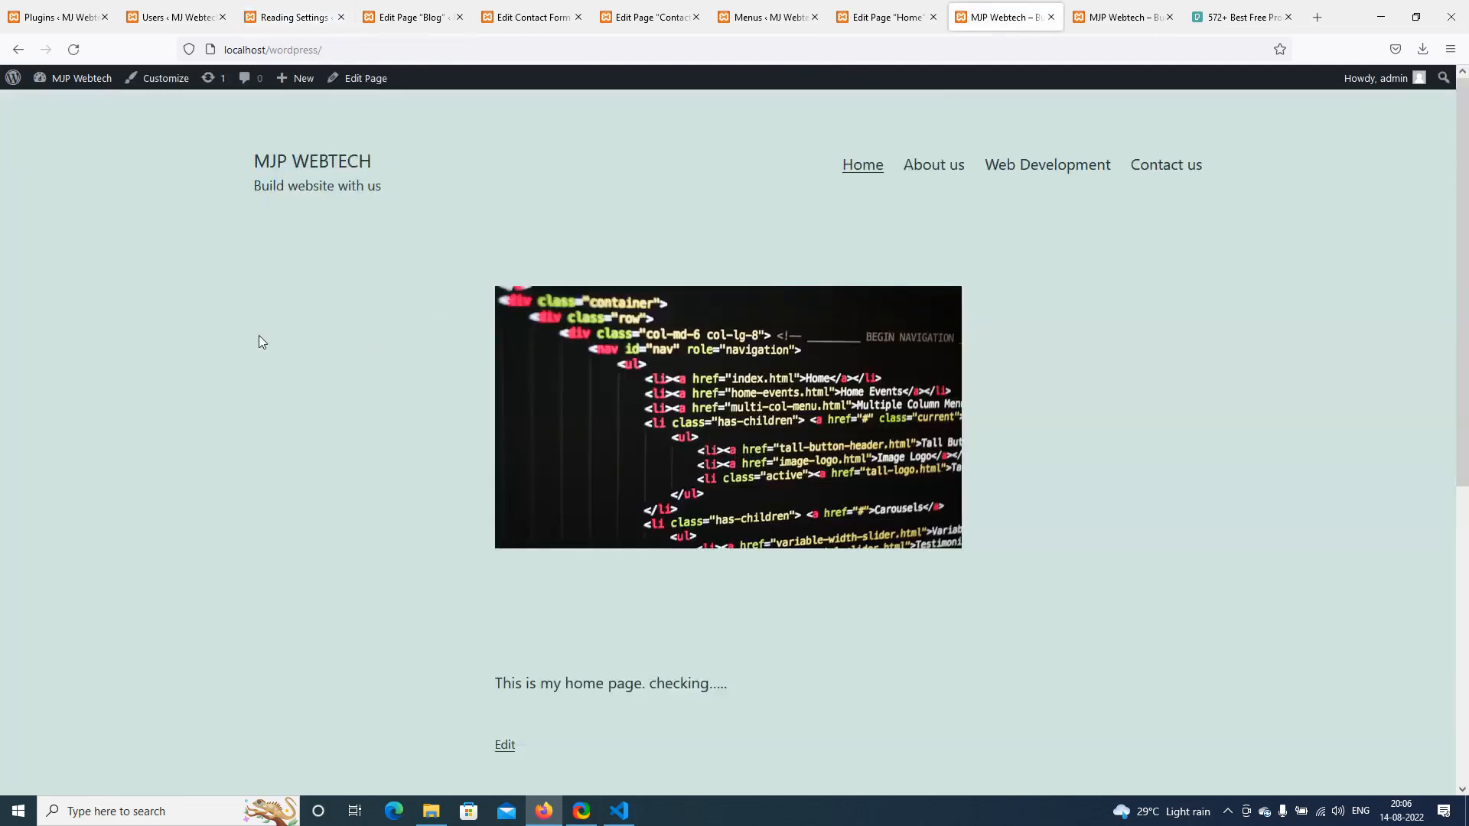
{"action": "right_click", "coordinate": [234, 341]}
{"action": "left_click", "coordinate": [318, 359]}
{"action": "scroll", "coordinate": [337, 437], "scroll_direction": "down", "scroll_amount": 5}
{"action": "scroll", "coordinate": [334, 437], "scroll_direction": "up", "scroll_amount": 5}
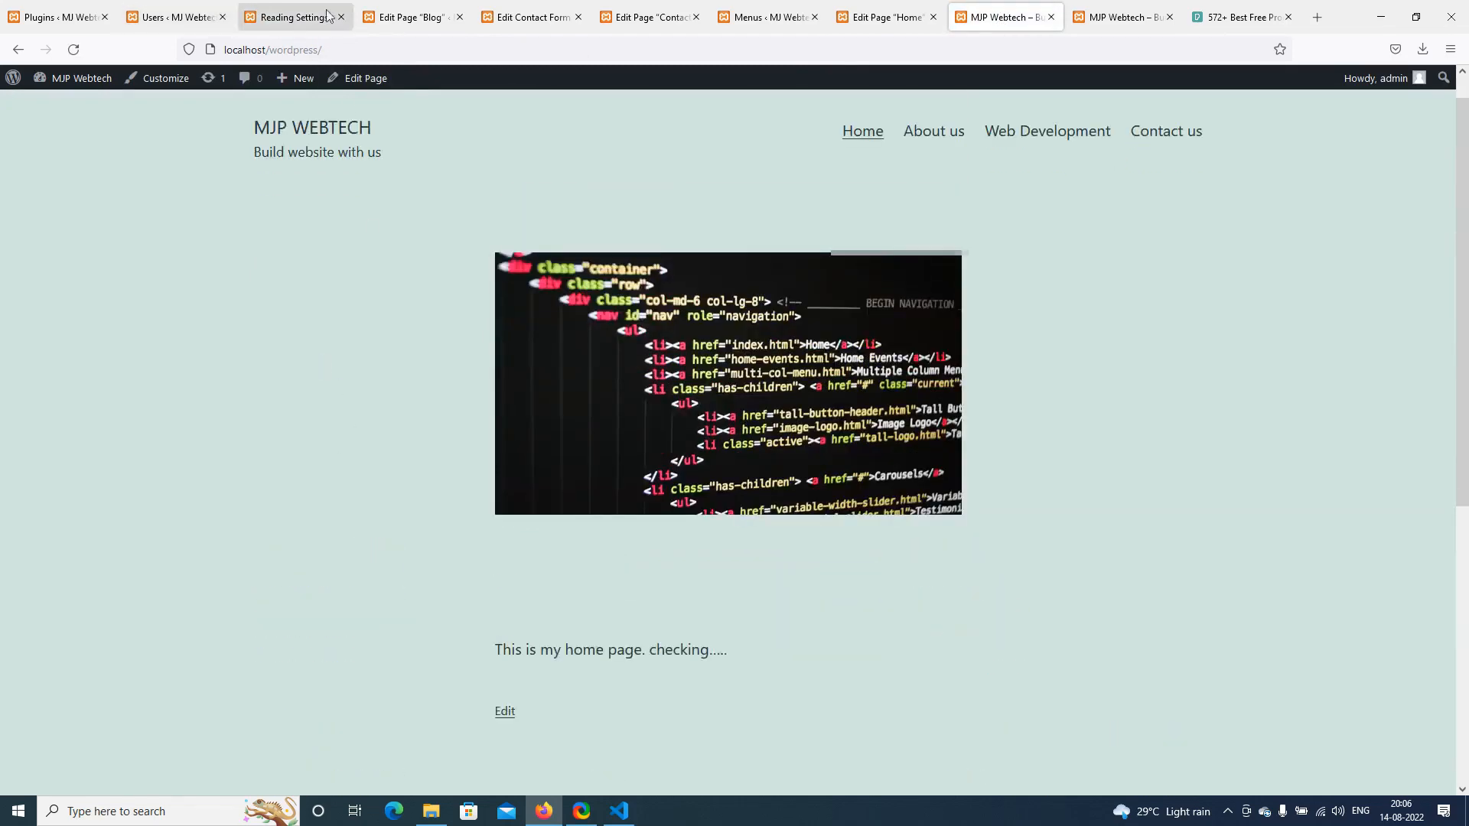
Open the Header menu for editing and start a custom link with the link text Blog
{"action": "left_click", "coordinate": [295, 17]}
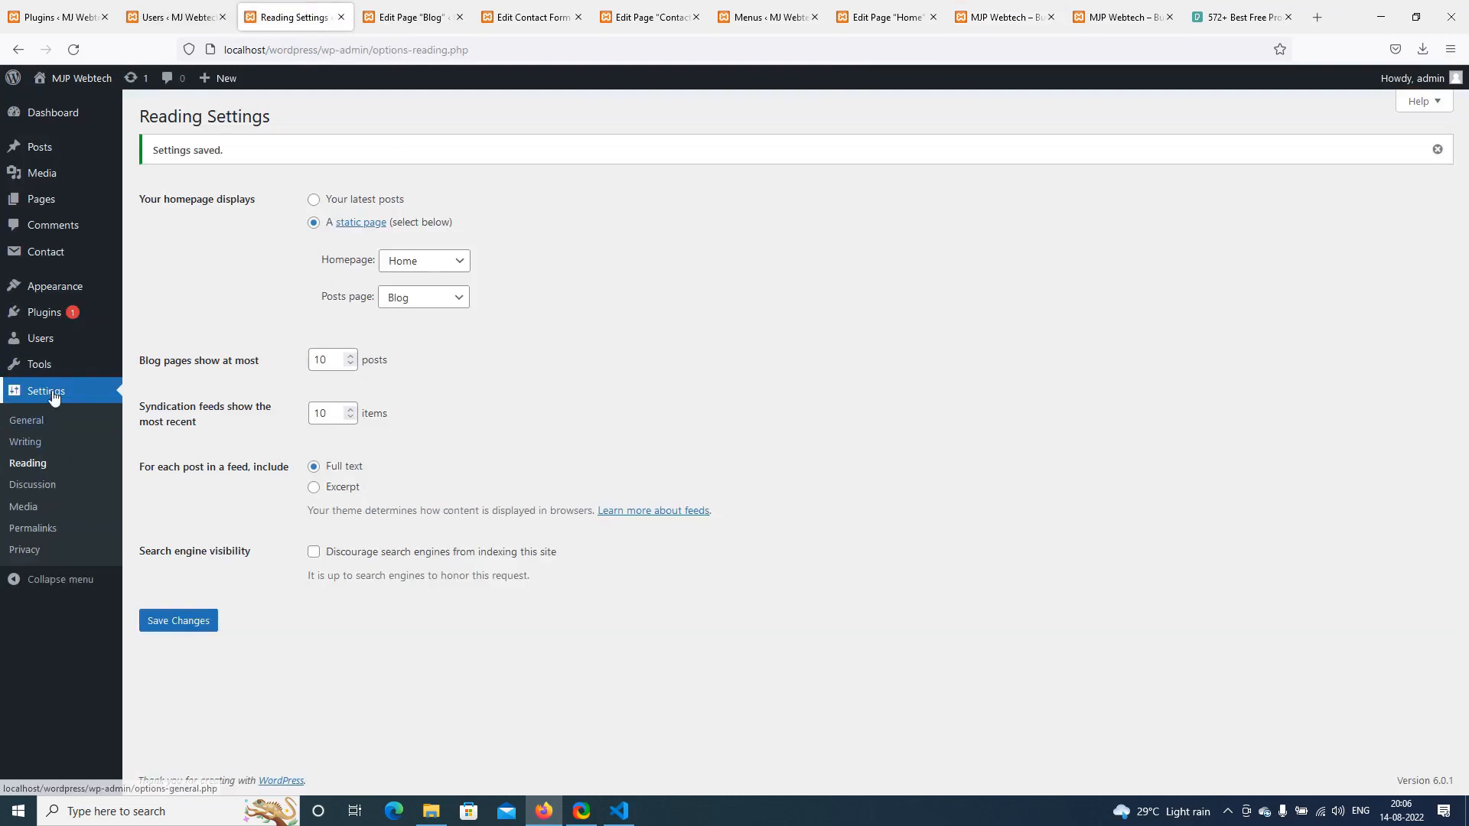
{"action": "mouse_move", "coordinate": [66, 290]}
{"action": "left_click", "coordinate": [151, 355]}
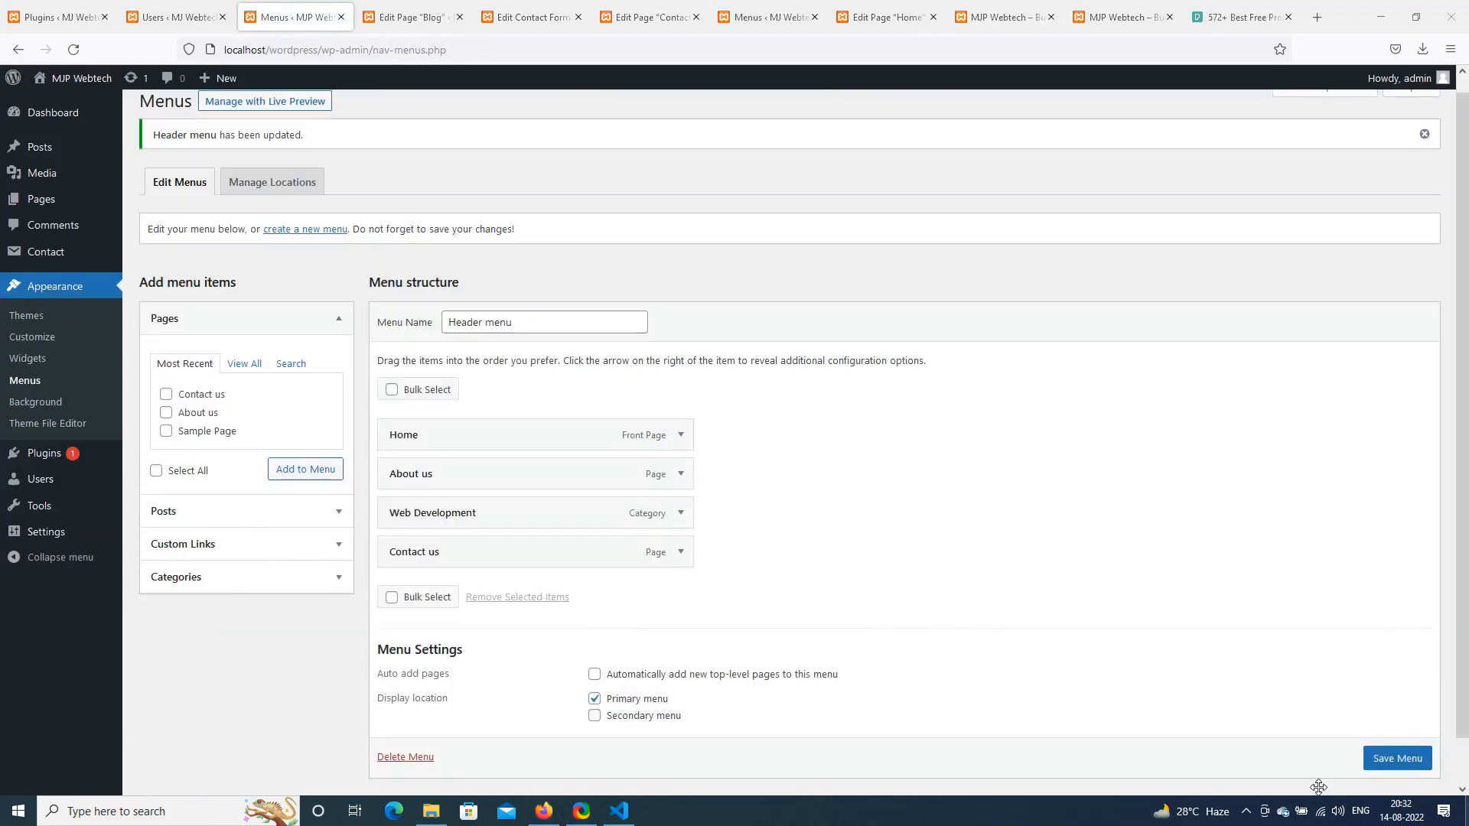
{"action": "left_click", "coordinate": [302, 546]}
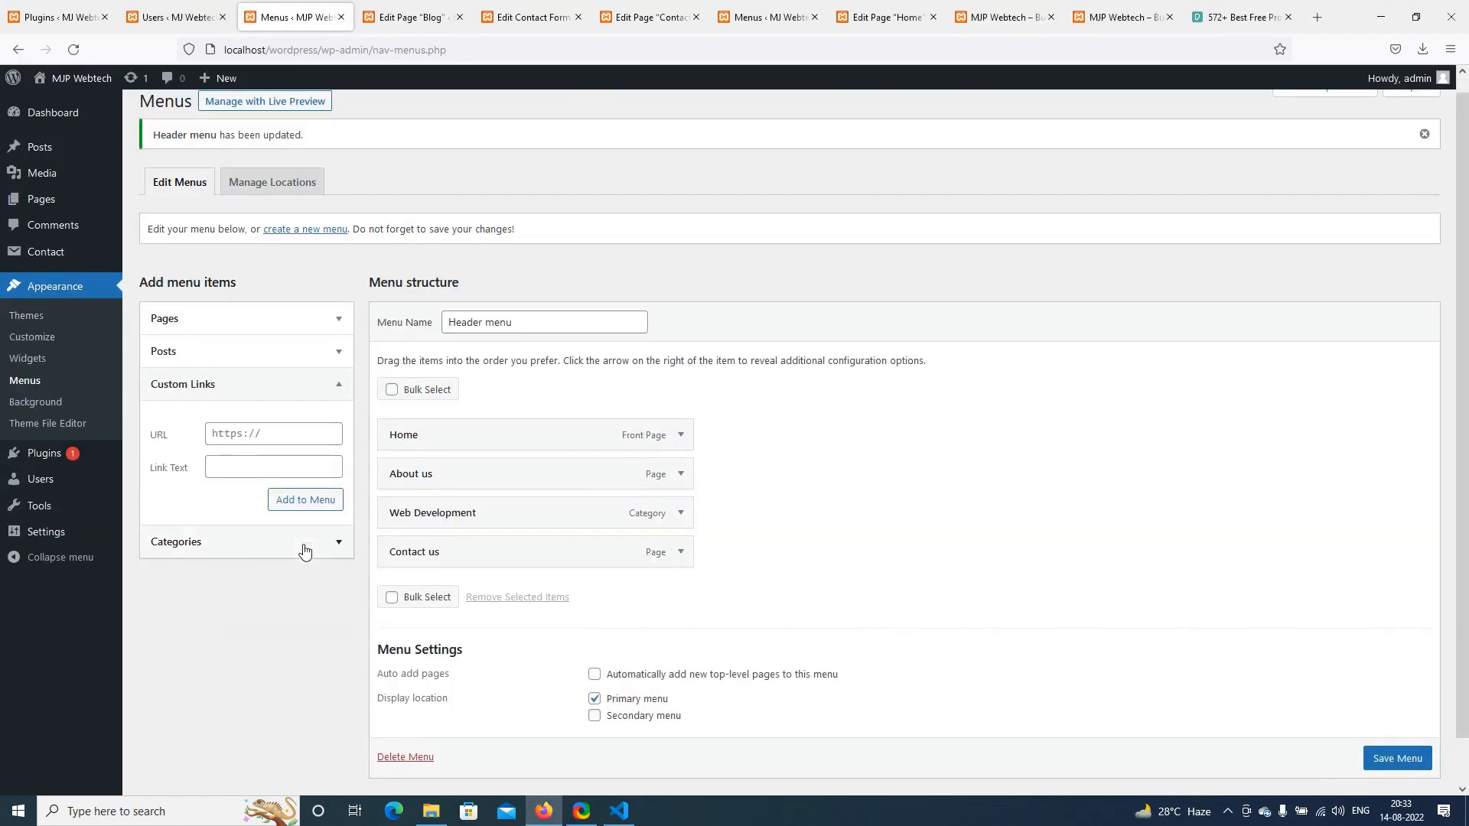
{"action": "left_click", "coordinate": [256, 464]}
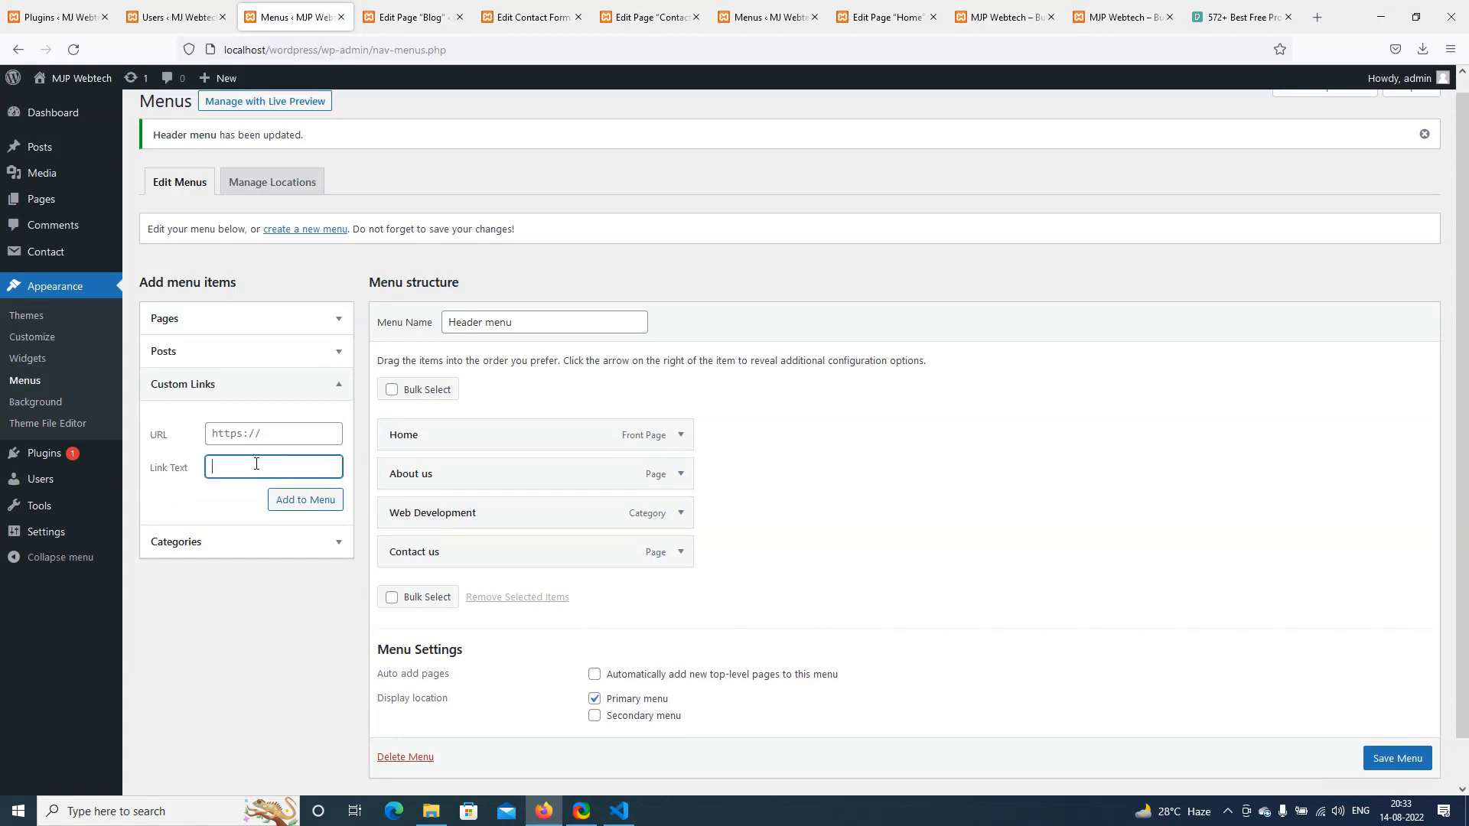
{"action": "type", "text": "Blog"}
Add the custom link to the Header menu with the URL localhost/wordpress/blog and save the menu
{"action": "left_click", "coordinate": [262, 432]}
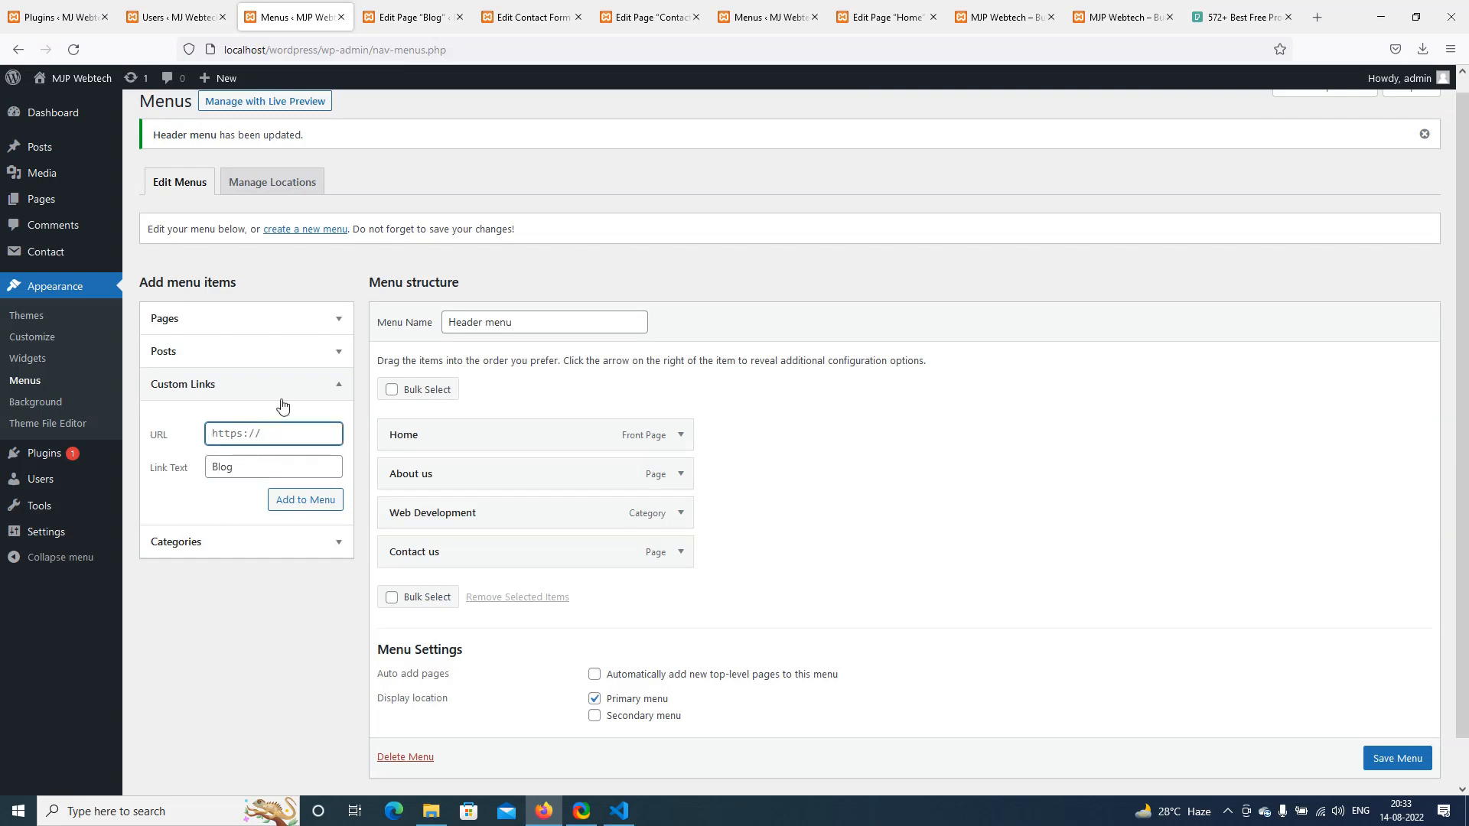
{"action": "key", "text": "ctrl+l"}
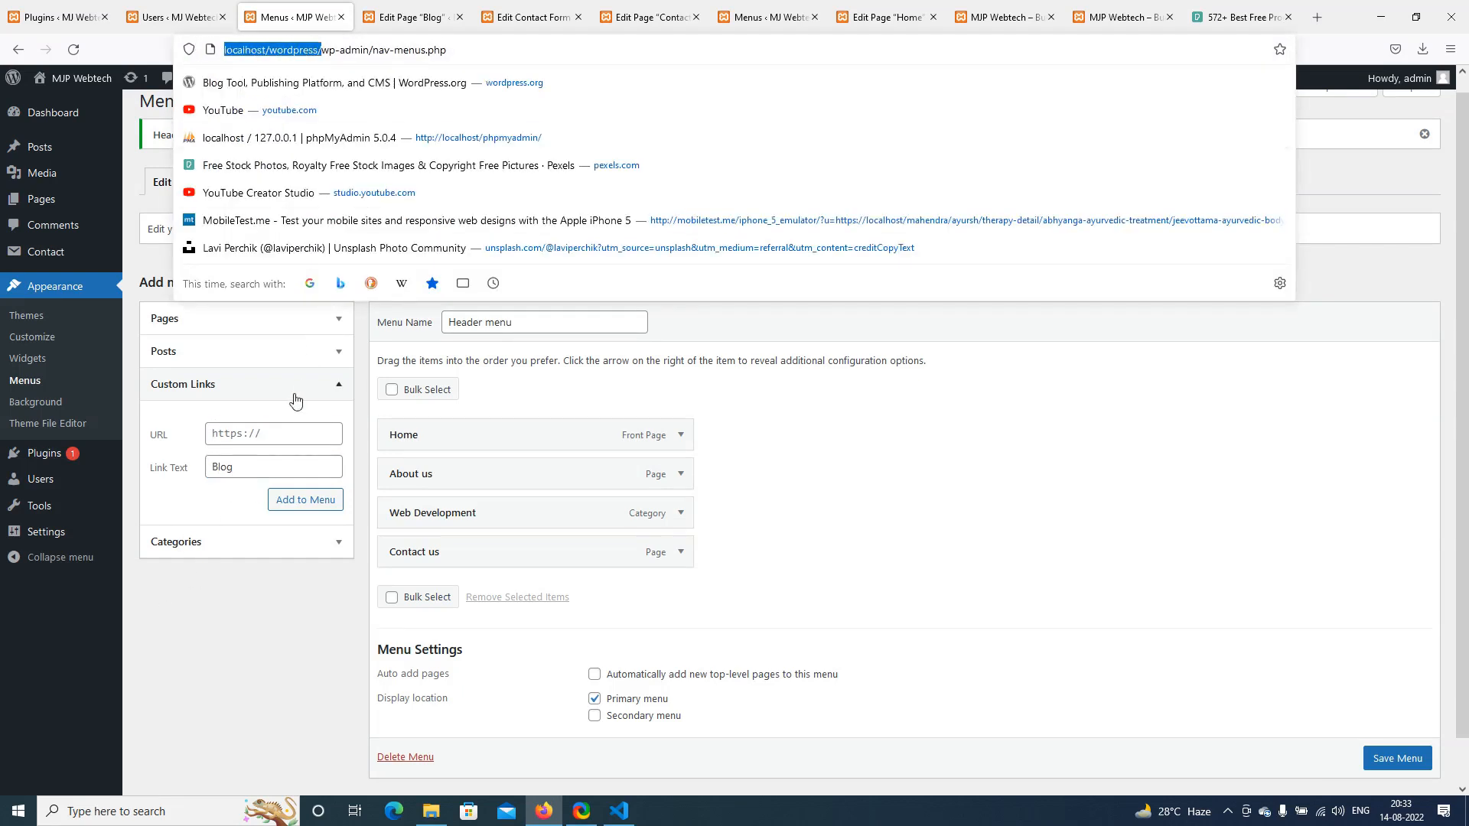
{"action": "key", "text": "ctrl+c"}
{"action": "left_click", "coordinate": [269, 434]}
{"action": "key", "text": "ctrl+v"}
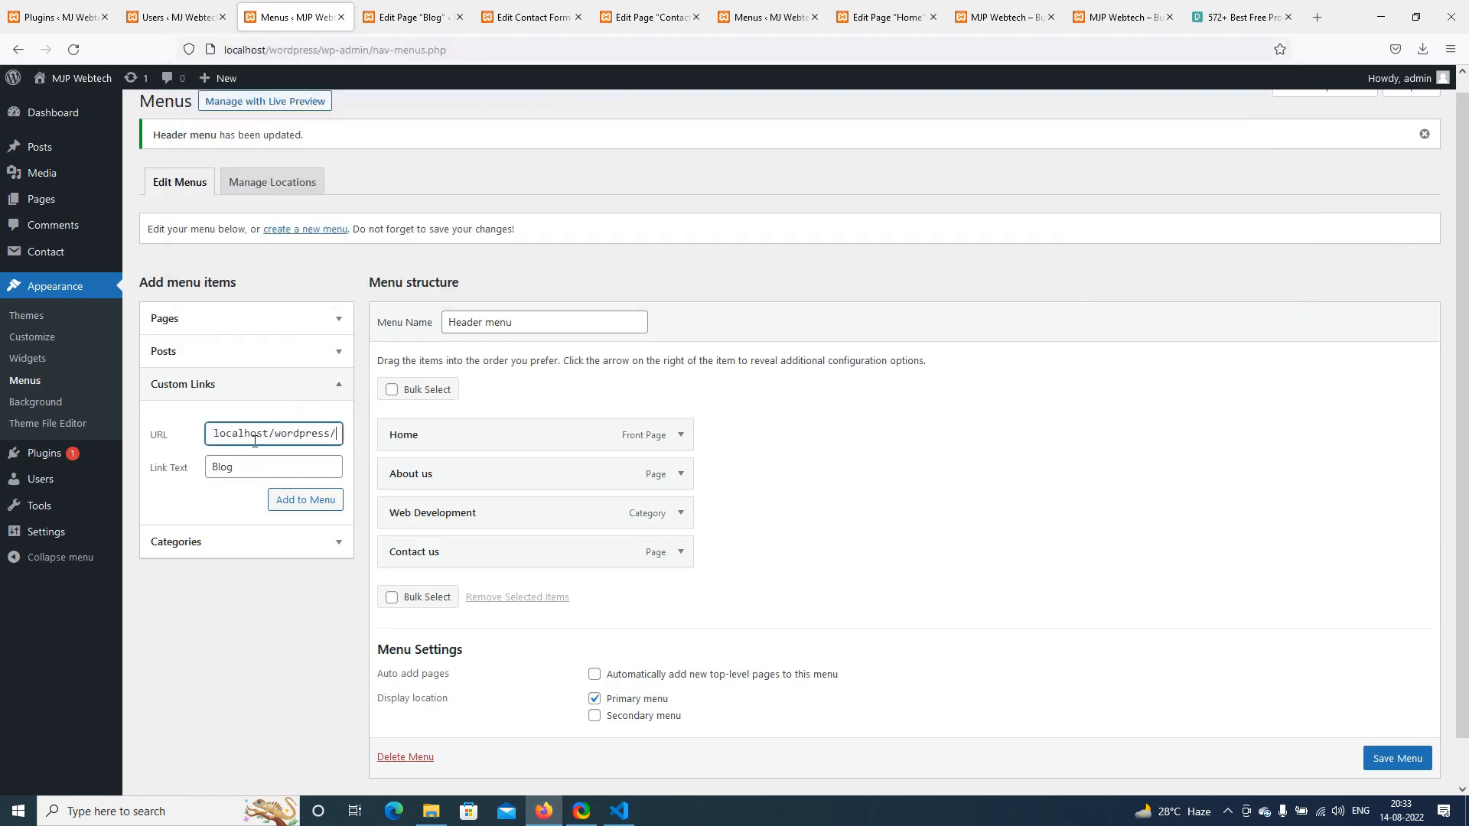
{"action": "type", "text": "blog"}
{"action": "left_click", "coordinate": [305, 508]}
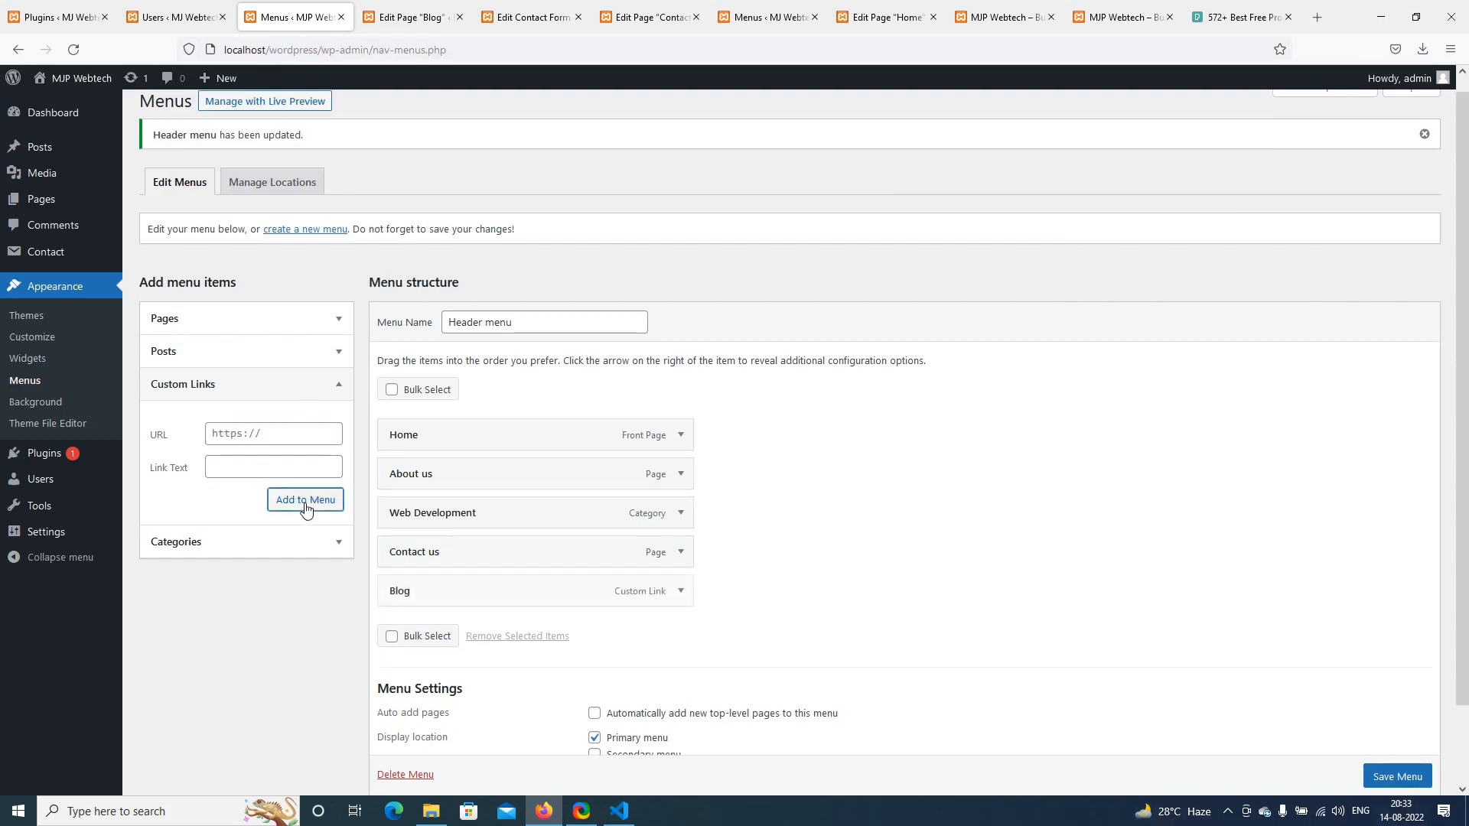
{"action": "scroll", "coordinate": [1378, 775], "scroll_direction": "down", "scroll_amount": 1}
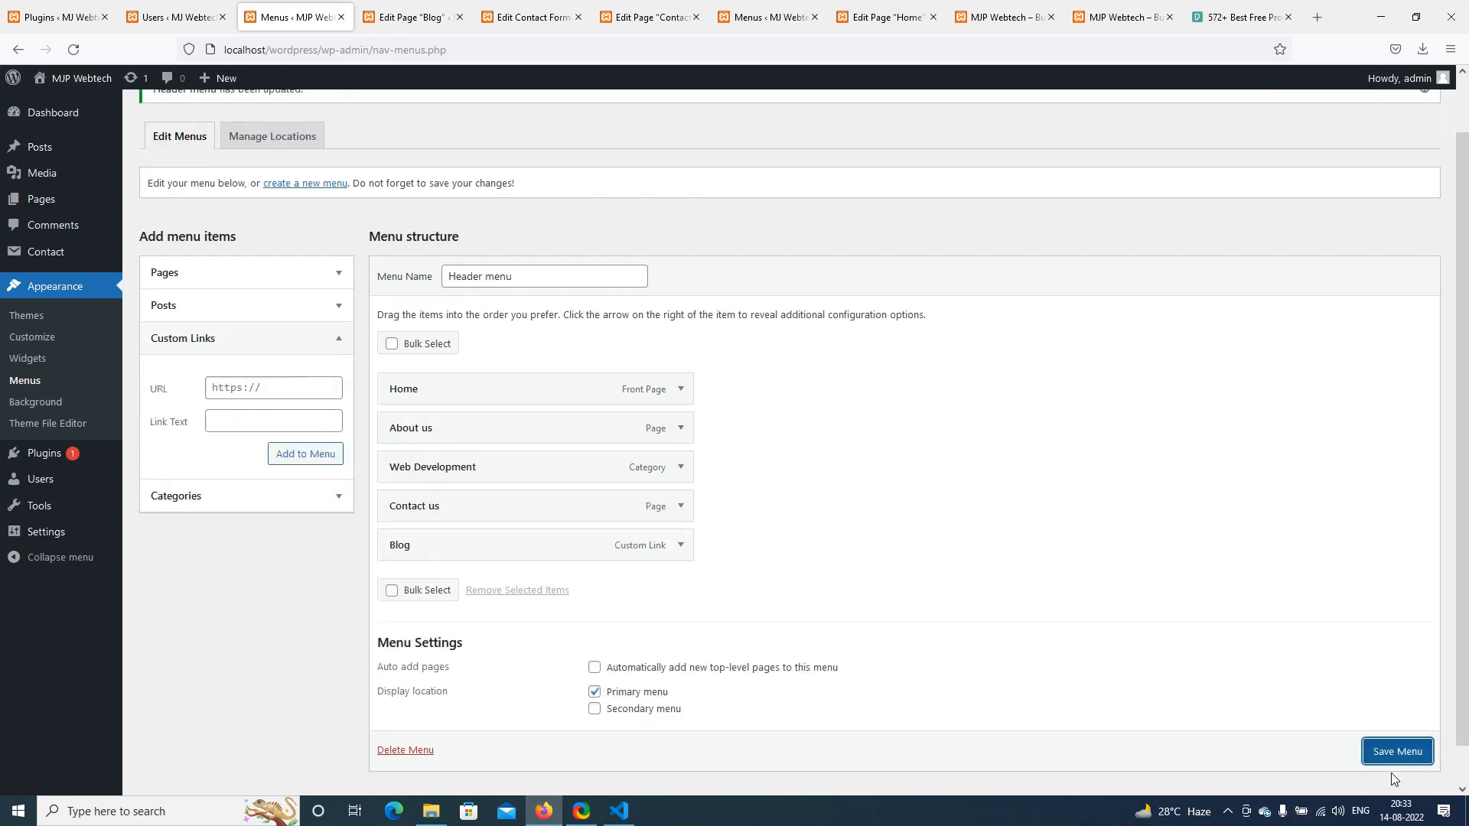
{"action": "left_click", "coordinate": [1383, 757]}
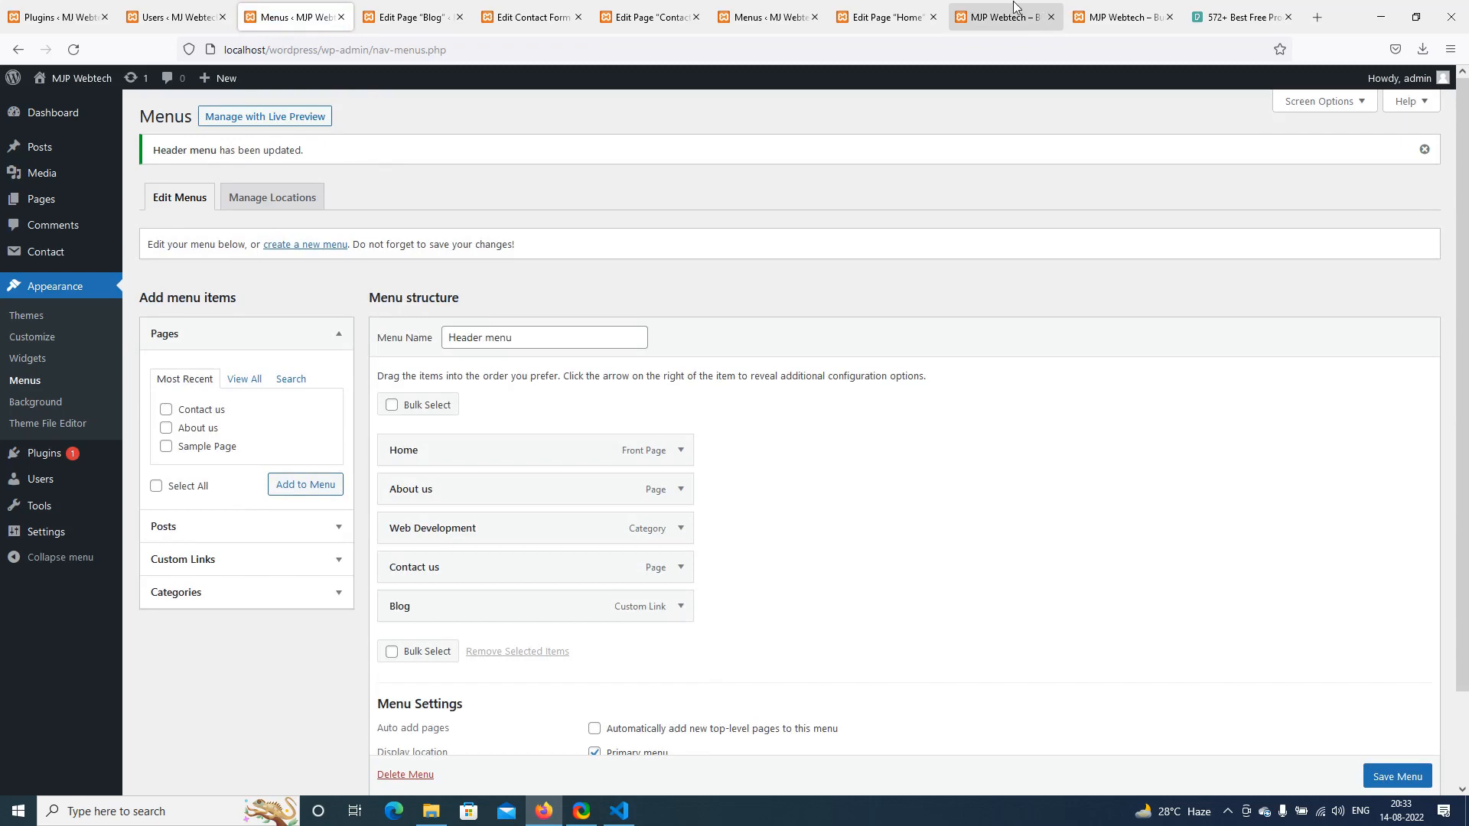
Reload the live site, follow the Blog link in its header navigation, and look through the listed posts
{"action": "left_click", "coordinate": [919, 12]}
{"action": "left_click", "coordinate": [1014, 6]}
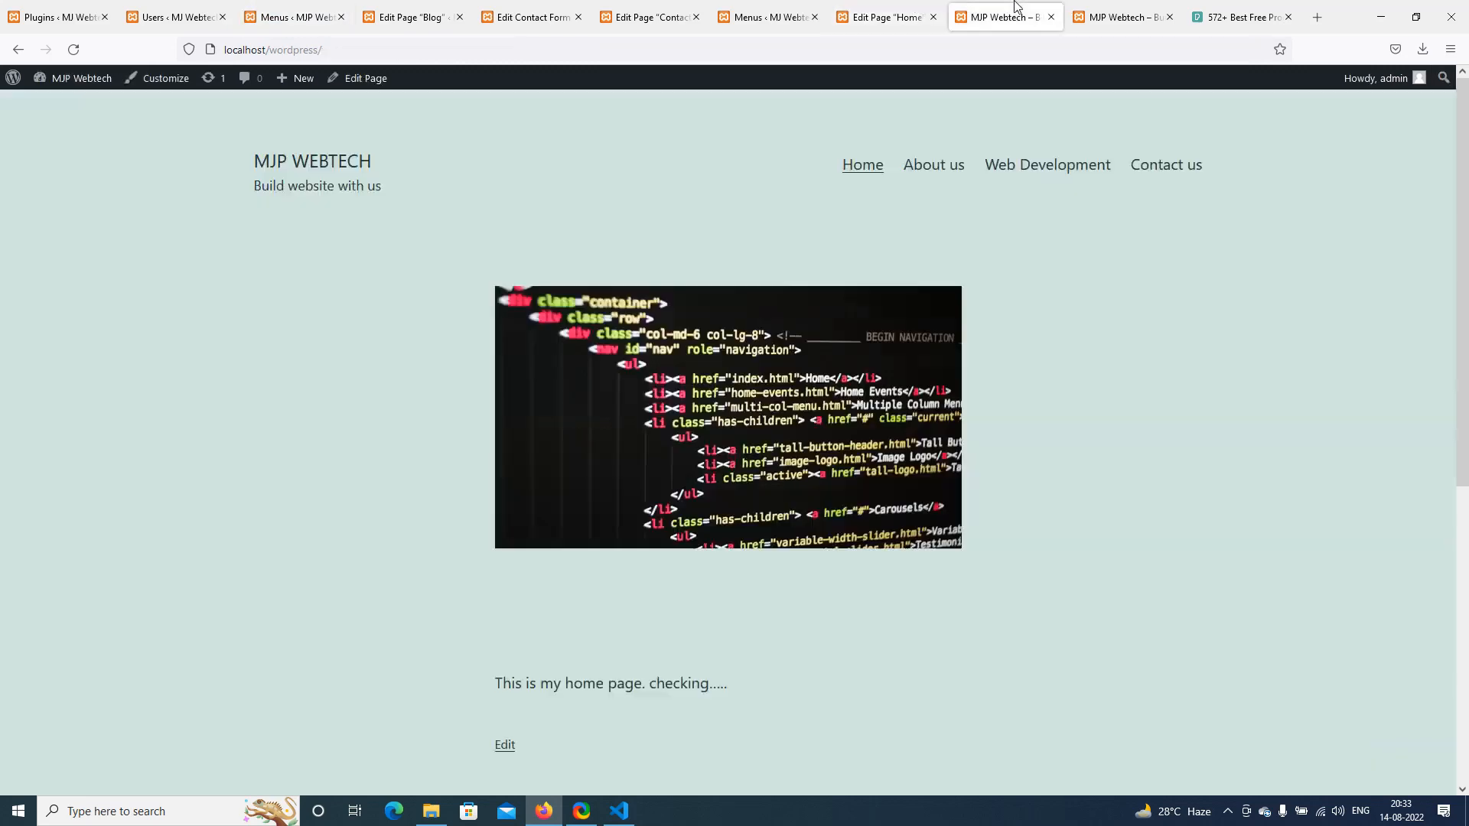
{"action": "right_click", "coordinate": [400, 277]}
{"action": "left_click", "coordinate": [479, 294]}
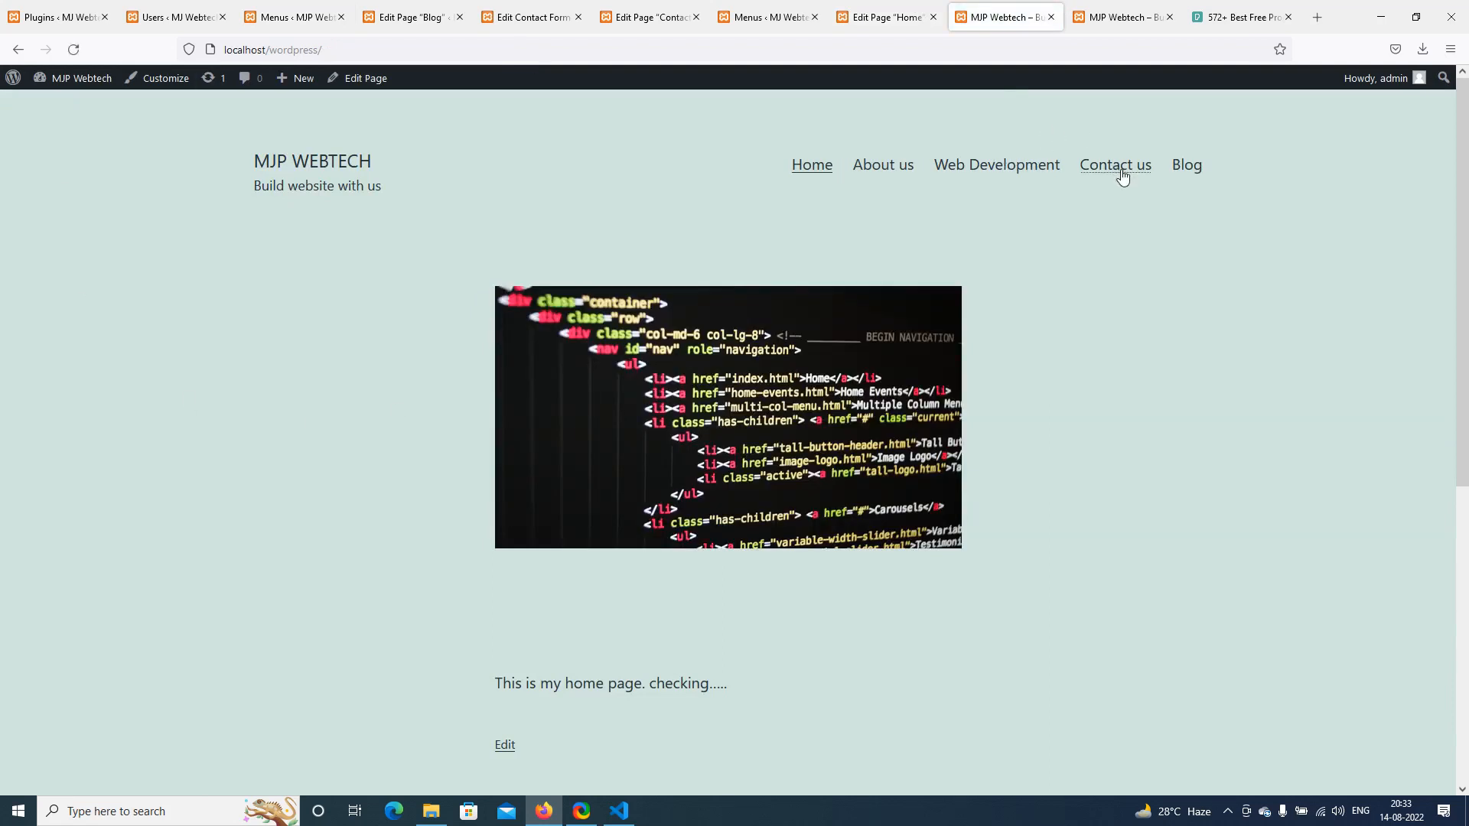
{"action": "left_click", "coordinate": [1182, 175]}
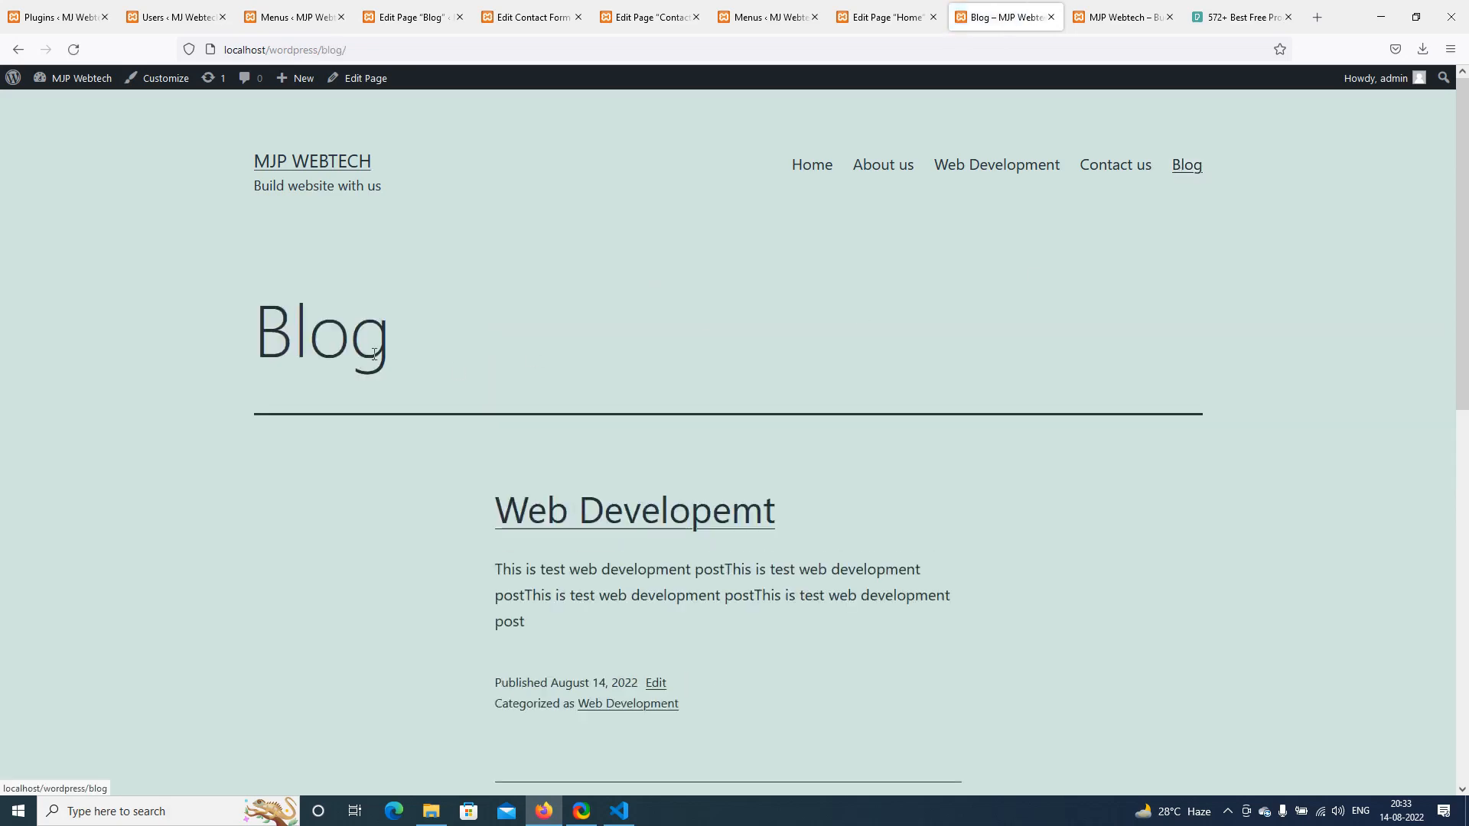
{"action": "scroll", "coordinate": [372, 353], "scroll_direction": "down", "scroll_amount": 5}
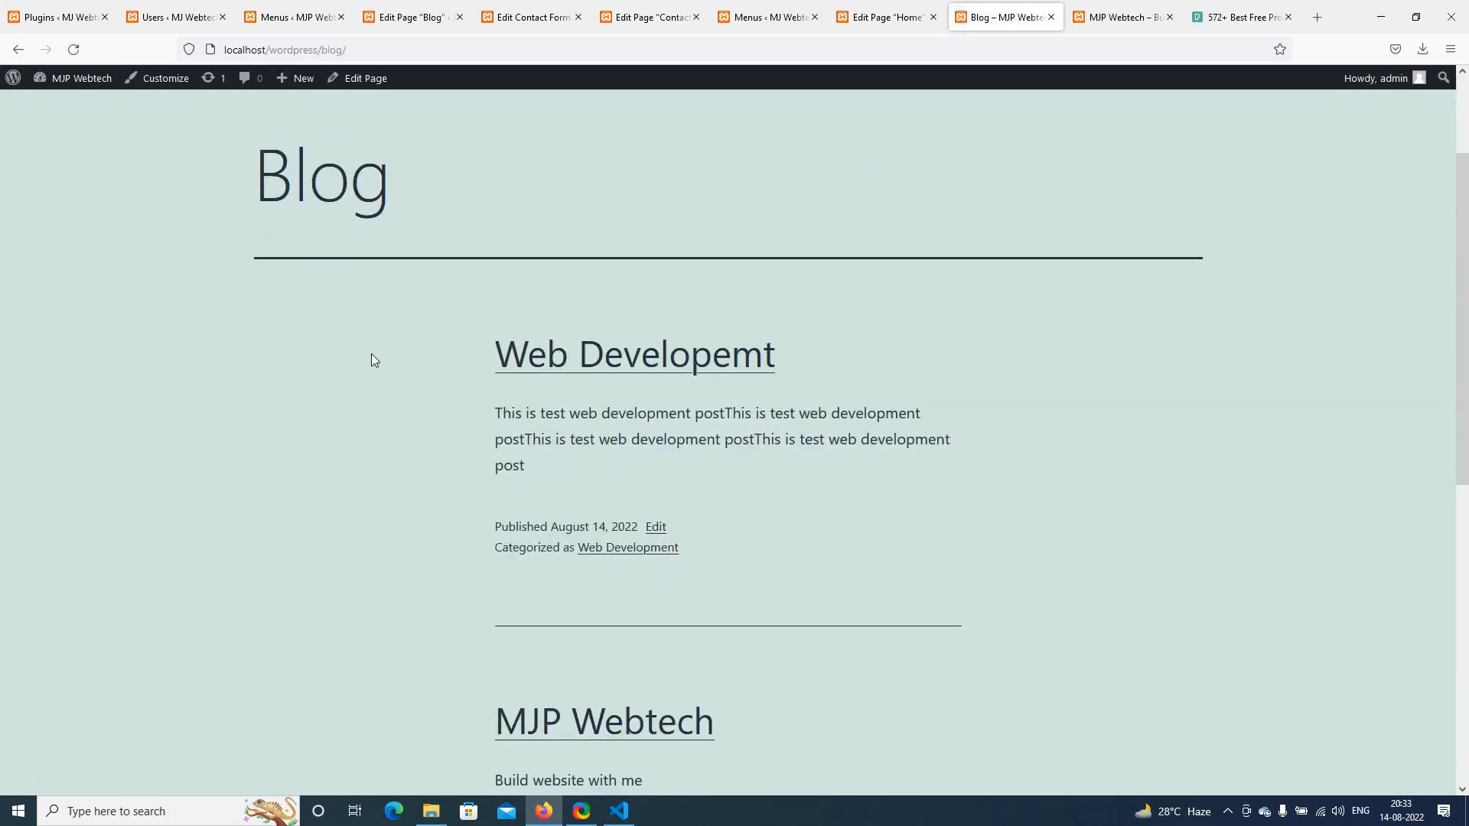
{"action": "scroll", "coordinate": [372, 354], "scroll_direction": "up", "scroll_amount": 4}
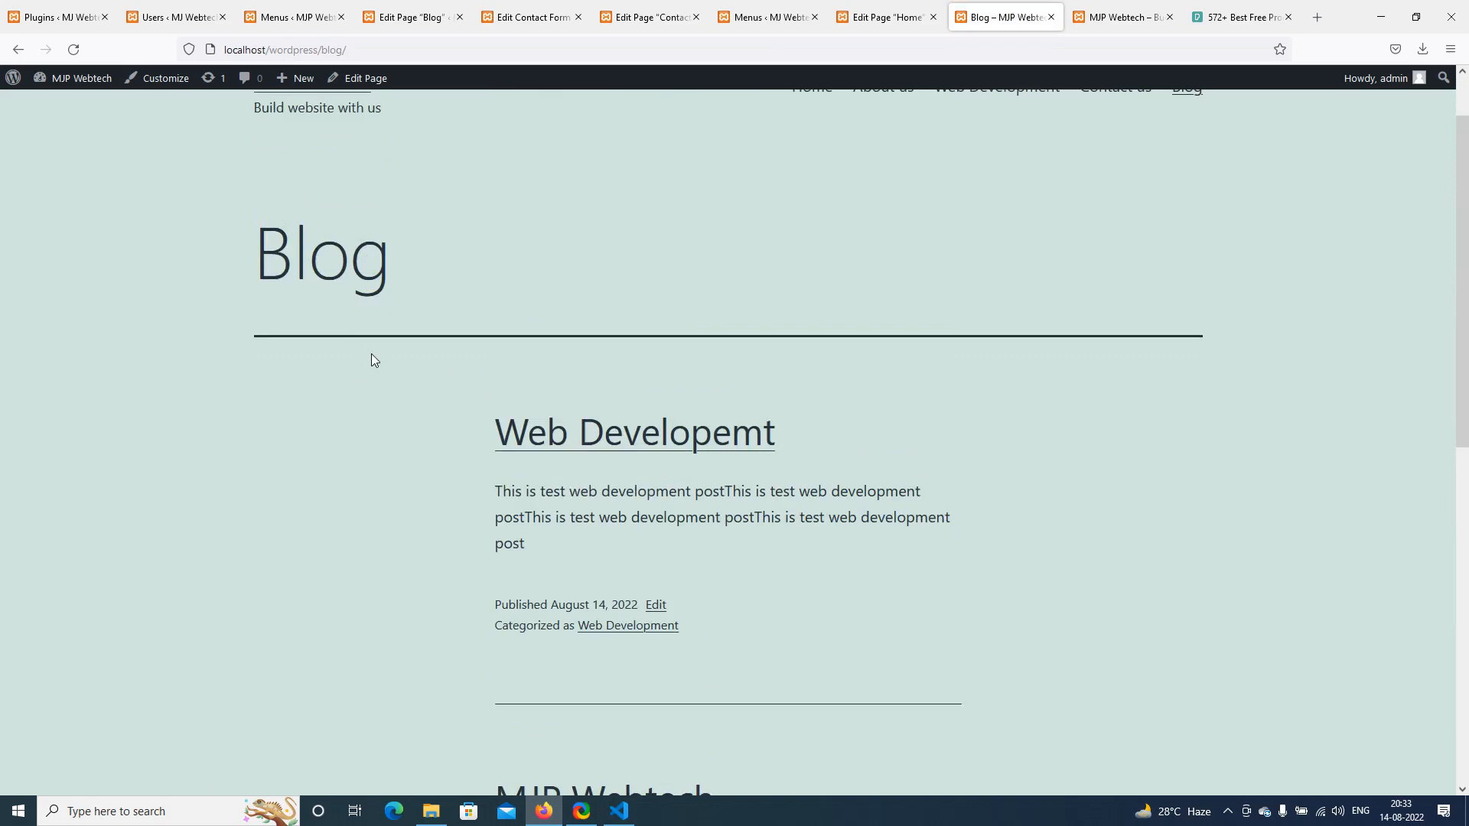
{"action": "mouse_move", "coordinate": [1461, 383]}
{"action": "left_mouse_down"}
{"action": "mouse_move", "coordinate": [1467, 663]}
{"action": "mouse_move", "coordinate": [1467, 384]}
{"action": "left_mouse_up"}
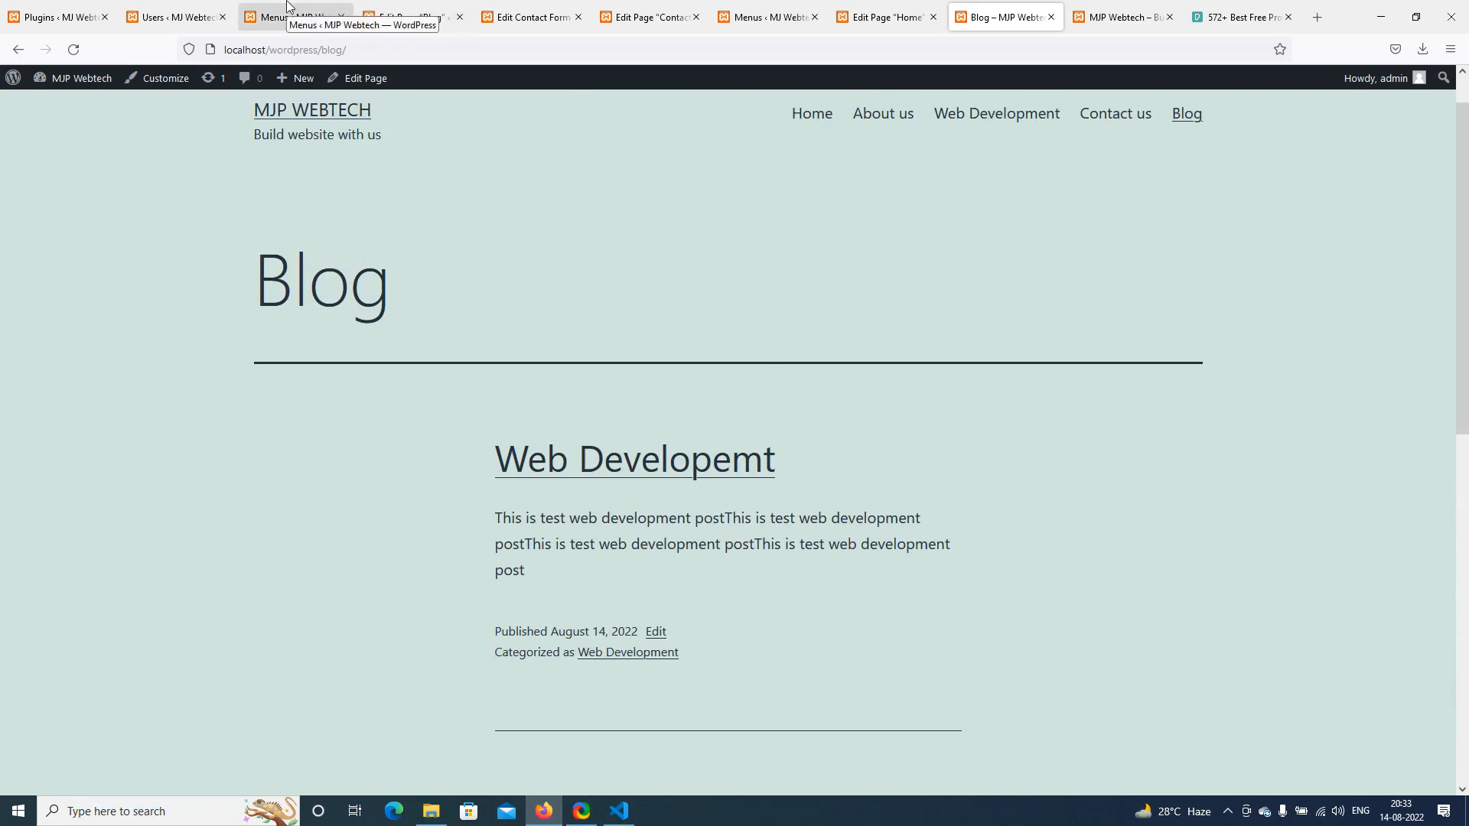
Close the leftover page editor, contact form, duplicate Menus and live site tabs, and return to the Header menu's editing screen
{"action": "left_click", "coordinate": [415, 7]}
{"action": "left_click", "coordinate": [458, 20]}
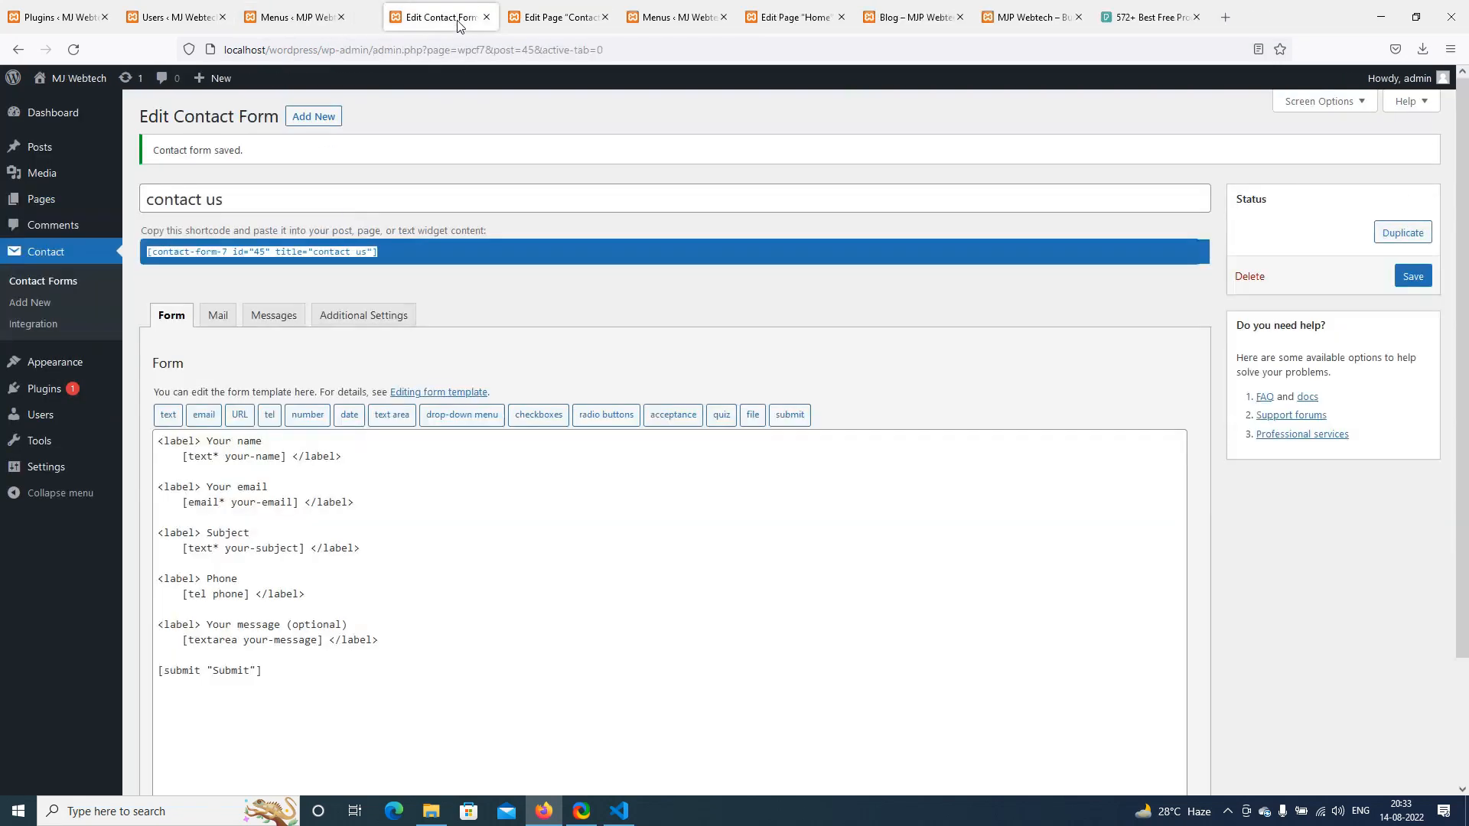
{"action": "left_click", "coordinate": [458, 19]}
{"action": "left_click", "coordinate": [459, 17]}
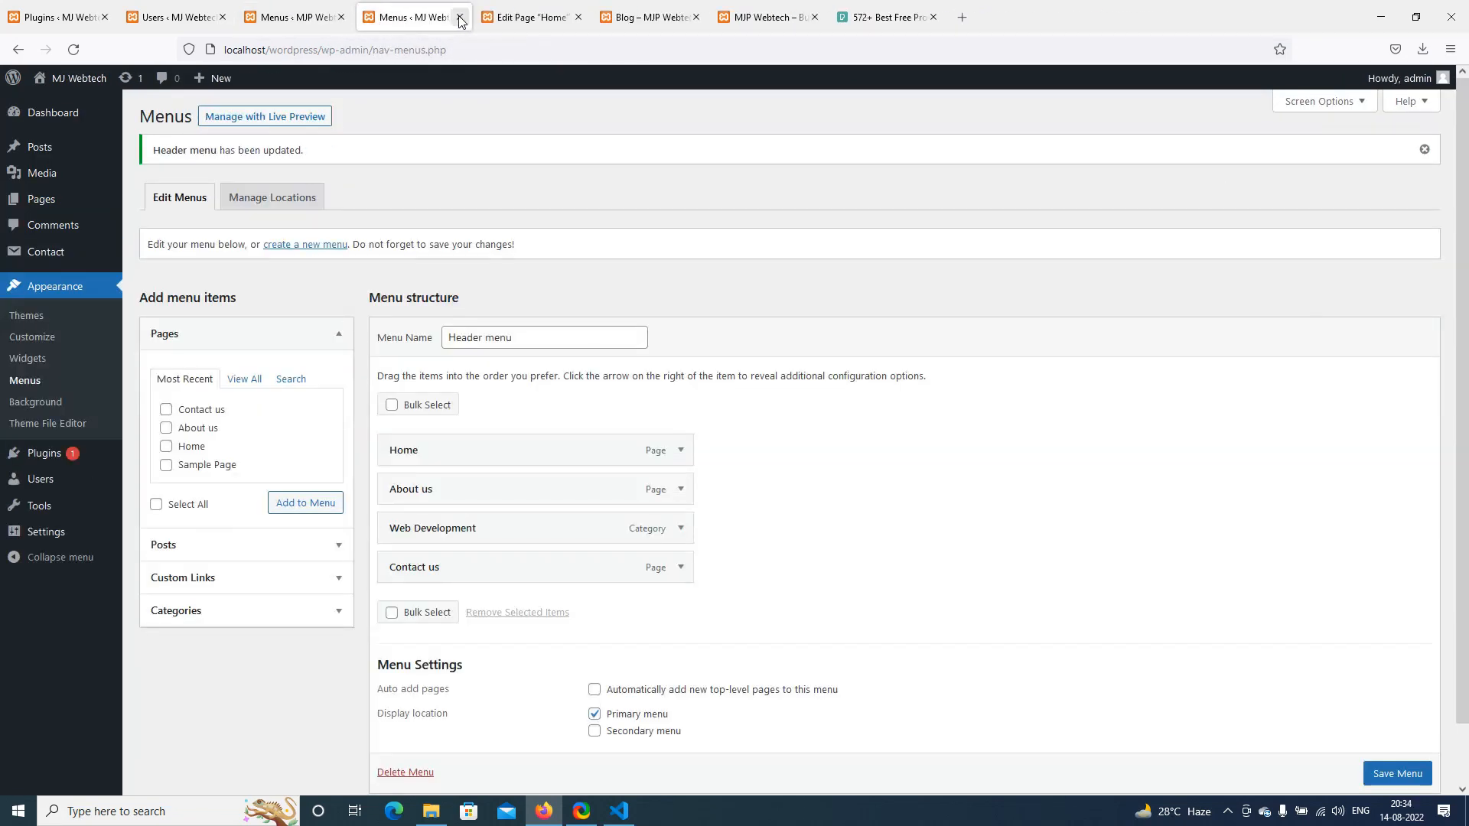
{"action": "left_click", "coordinate": [459, 19]}
{"action": "left_click", "coordinate": [459, 19]}
{"action": "left_click", "coordinate": [459, 18]}
{"action": "left_click", "coordinate": [459, 19]}
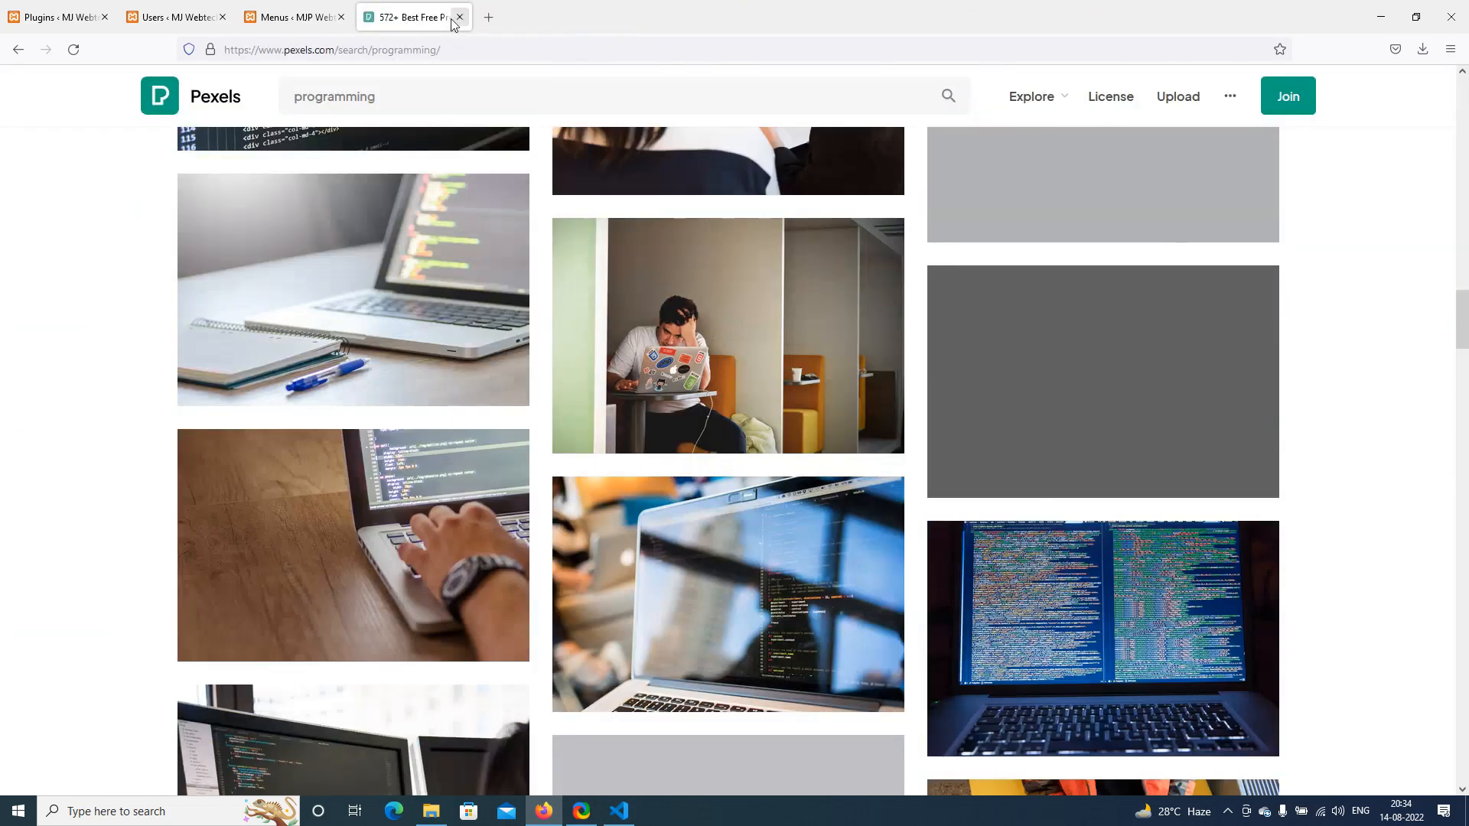
{"action": "left_click", "coordinate": [295, 17]}
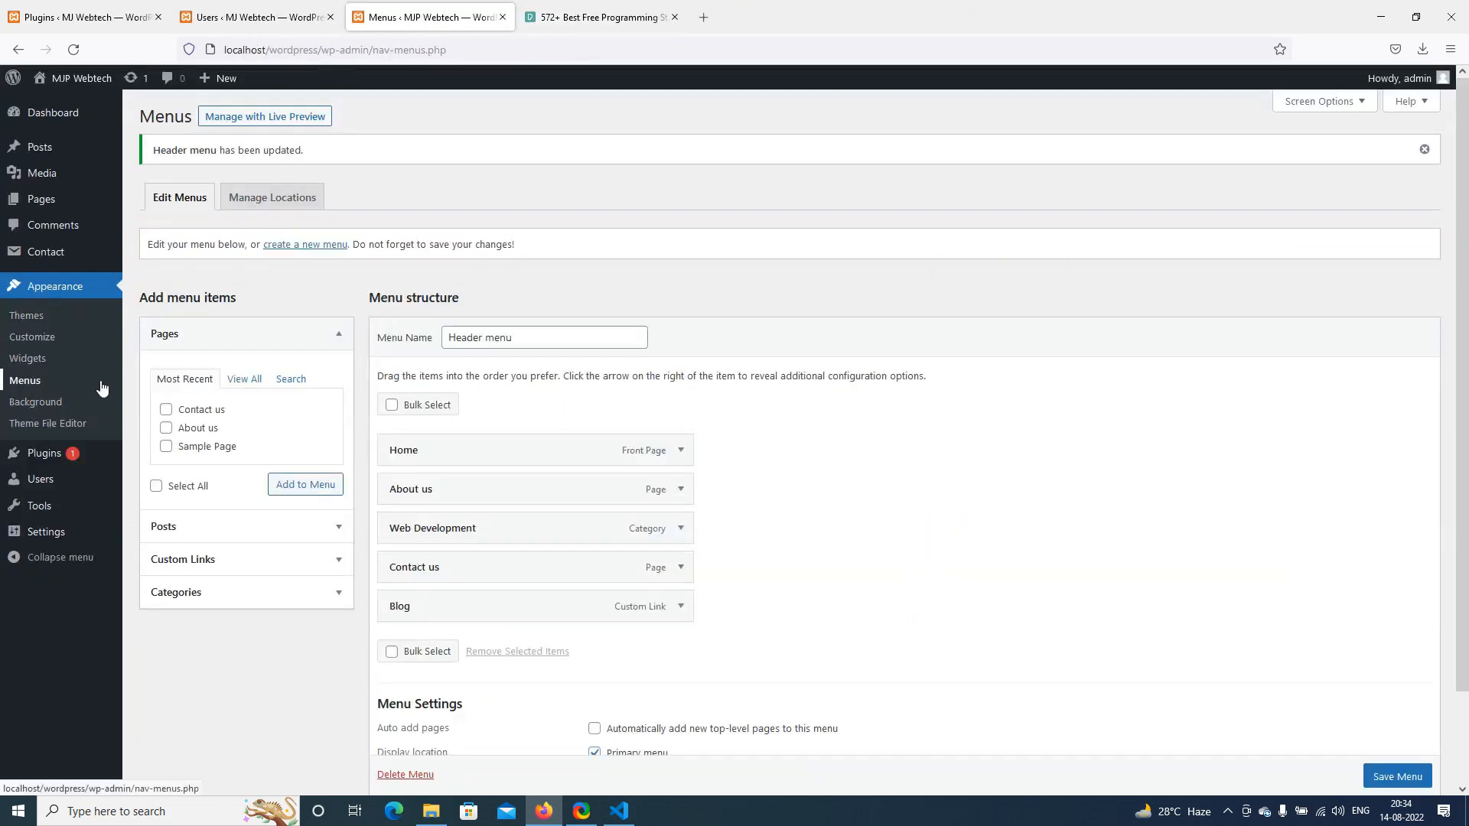
Review the Reading settings, and change the site's permalink structure to Post name, saving the changes
{"action": "left_click", "coordinate": [46, 531]}
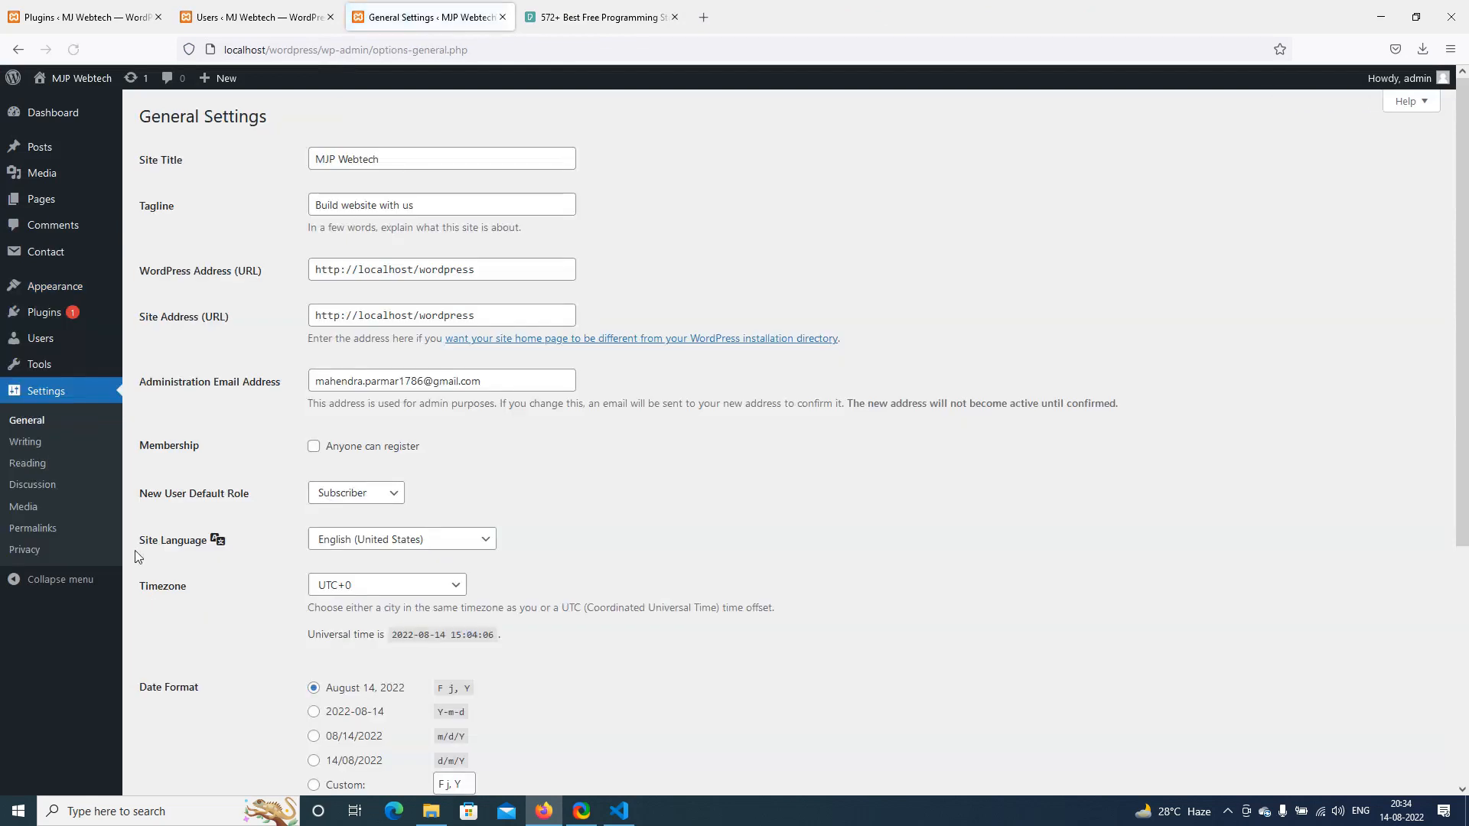
{"action": "left_click", "coordinate": [26, 473]}
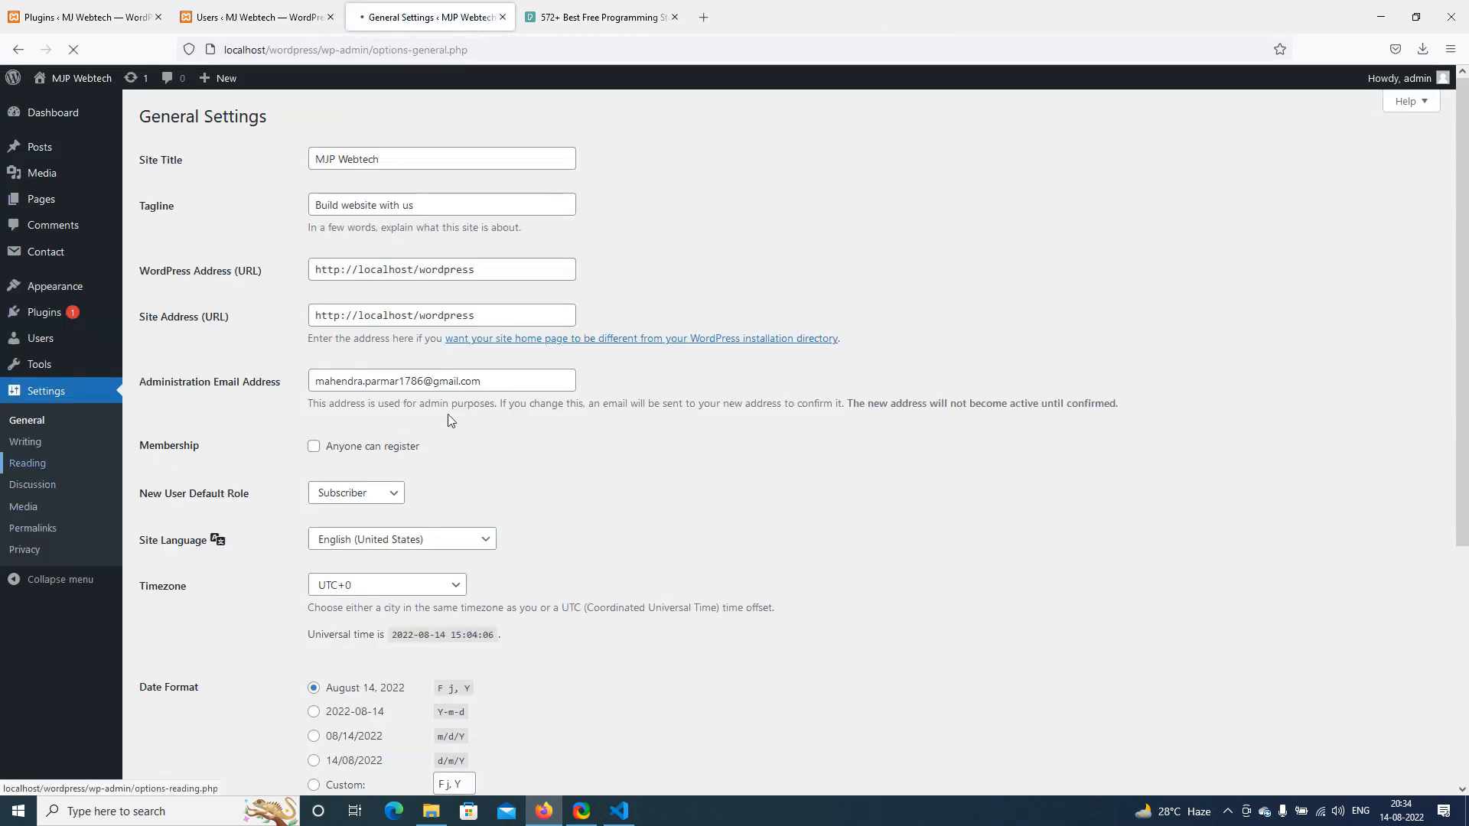
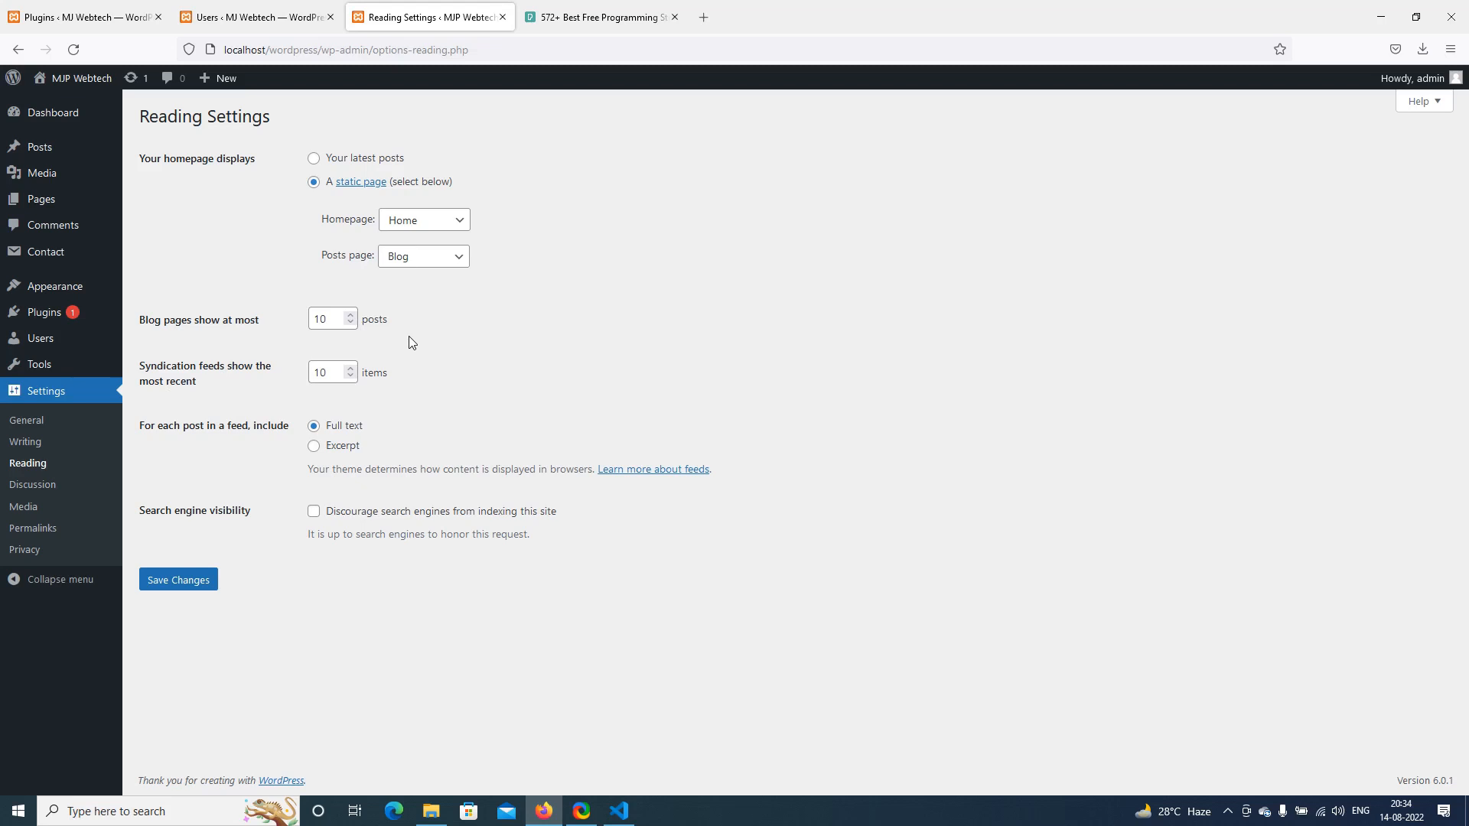
{"action": "left_click", "coordinate": [45, 529]}
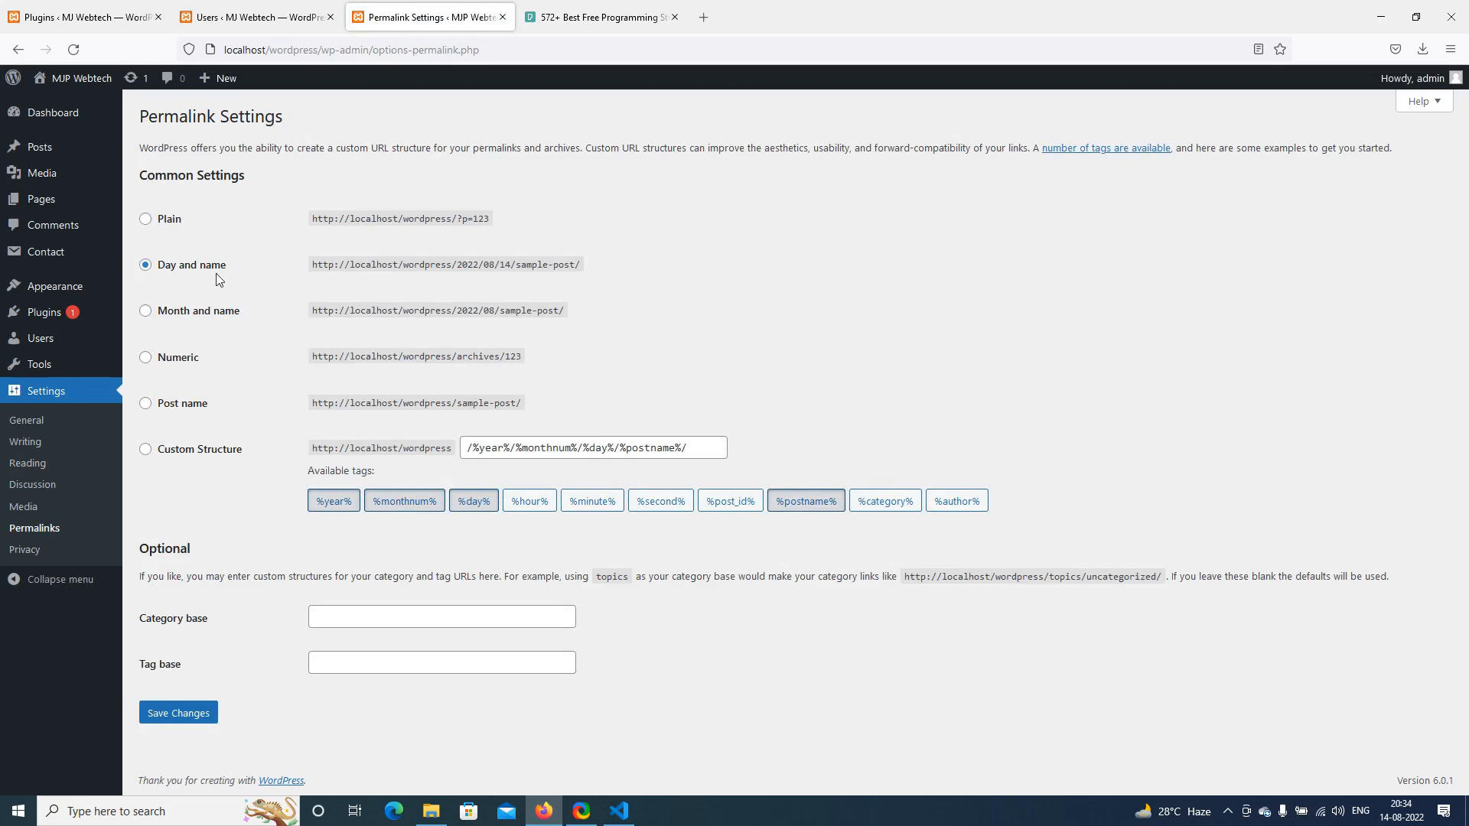
{"action": "left_click_drag", "start_coordinate": [312, 265], "coordinate": [581, 280]}
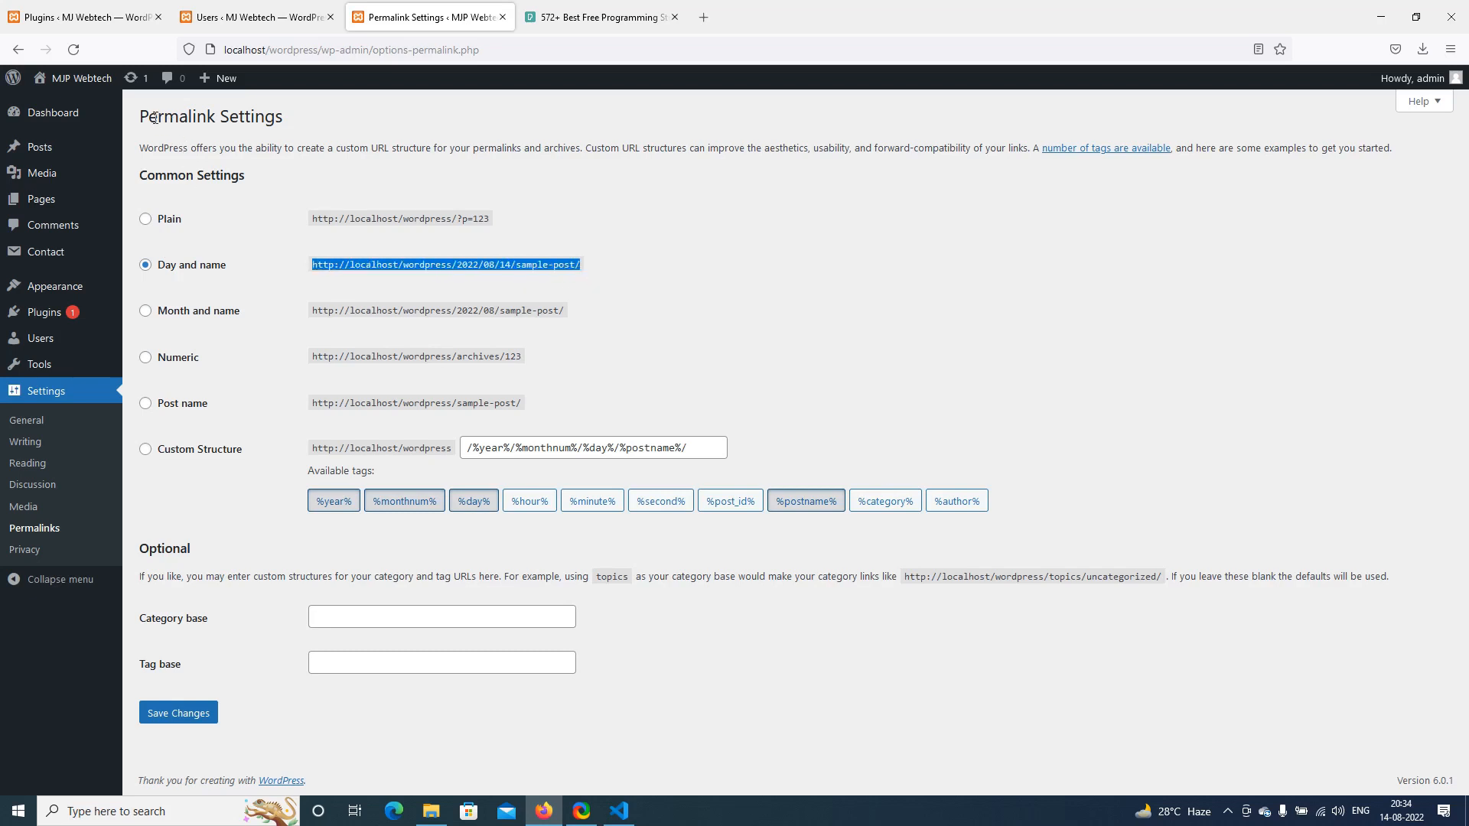
{"action": "left_click", "coordinate": [146, 358]}
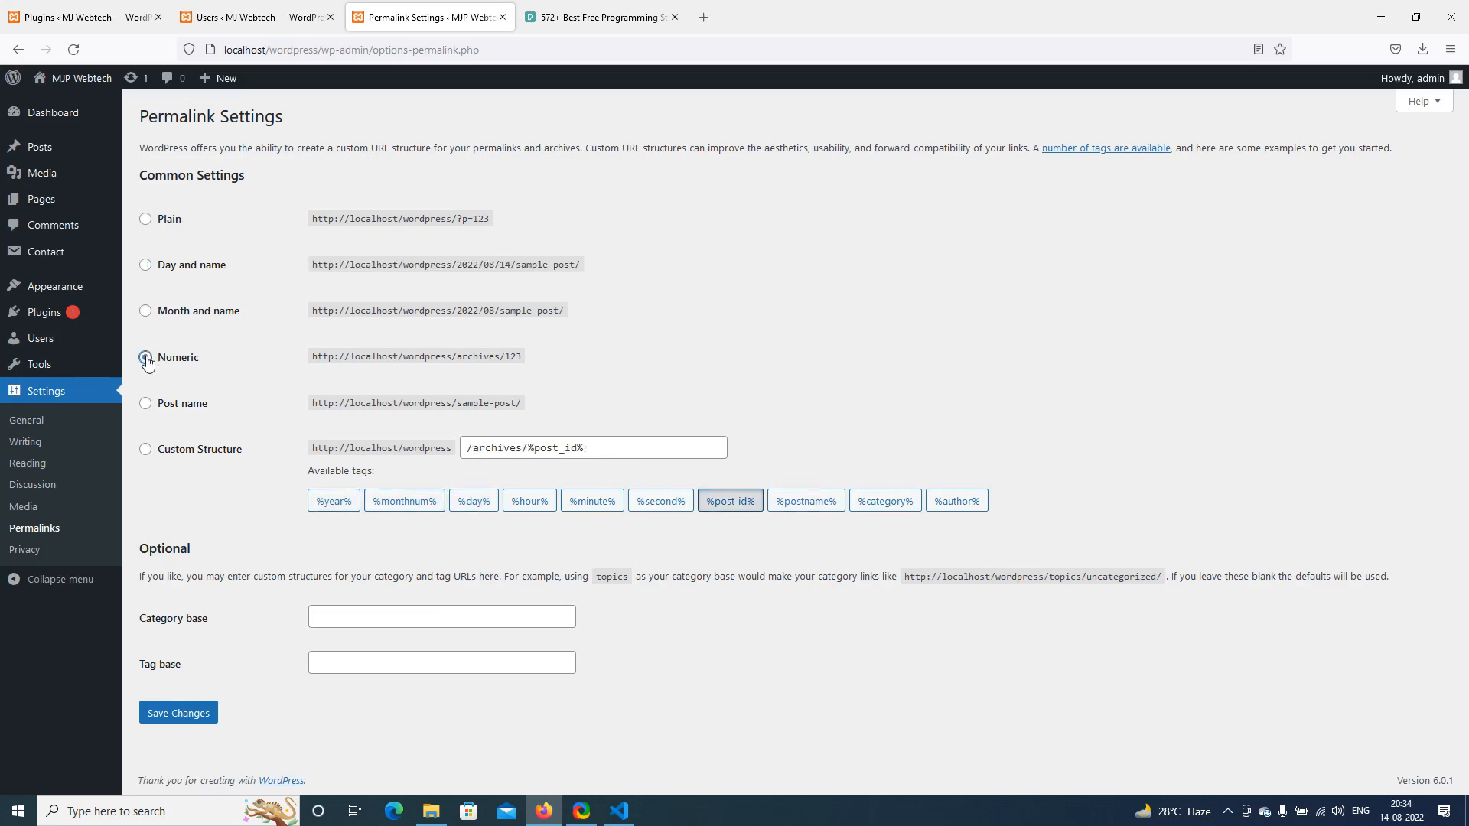
{"action": "left_click", "coordinate": [146, 403]}
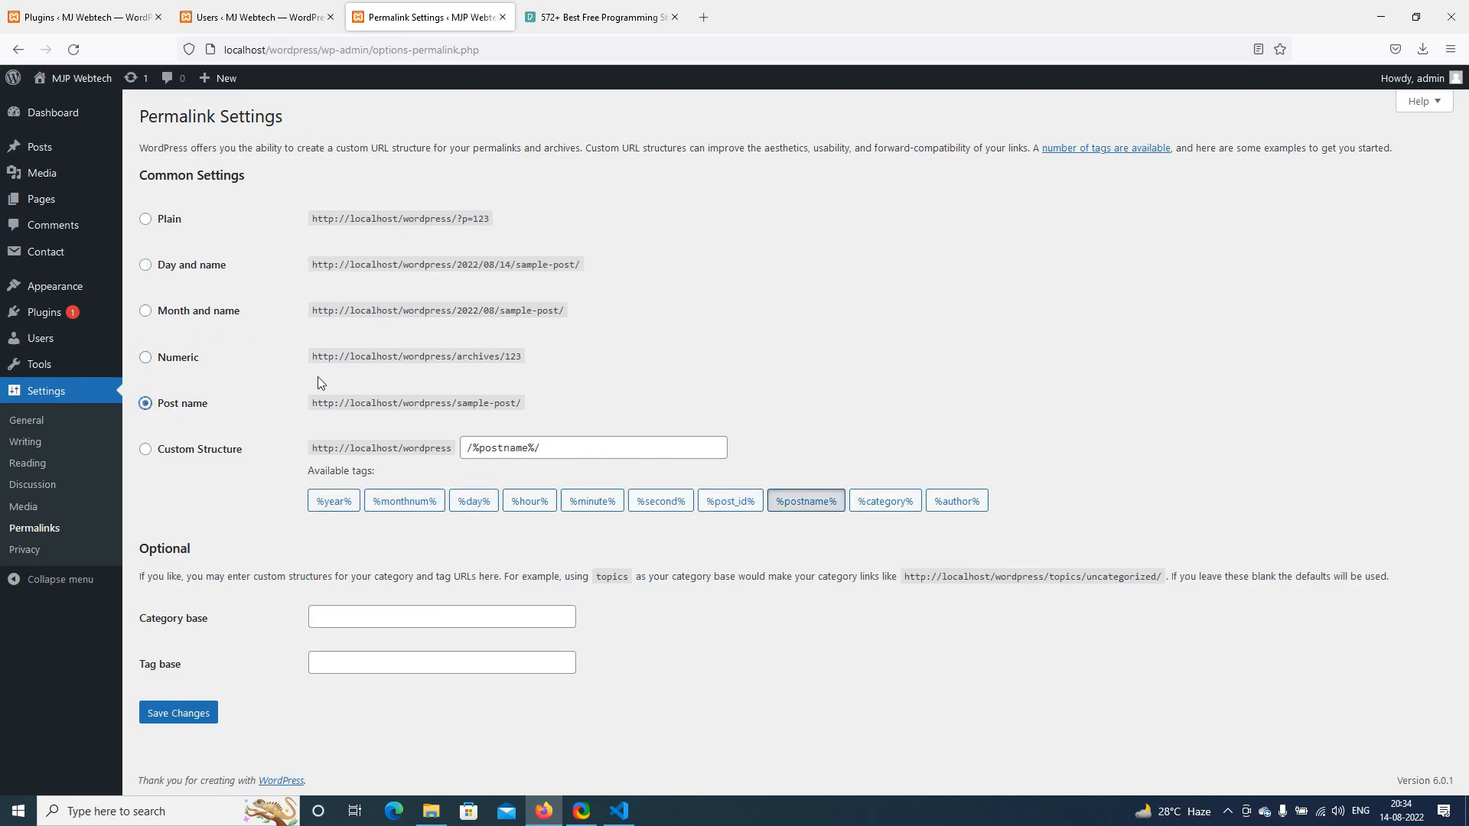
{"action": "left_click", "coordinate": [175, 719]}
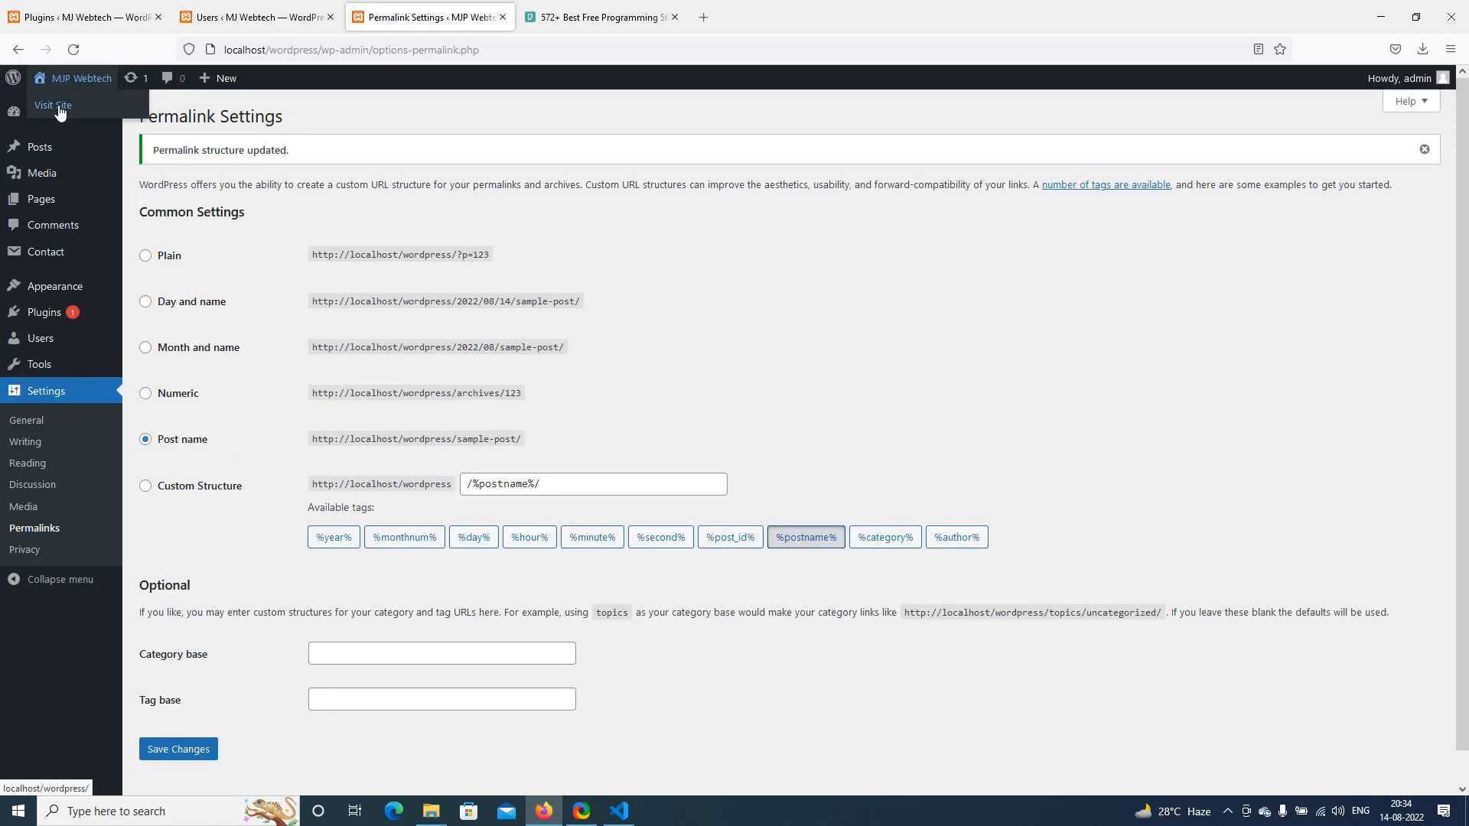
Open the live site in a new tab and visit its About us, Web Development, Contact us and Blog pages to check their addresses
{"action": "right_click", "coordinate": [55, 107]}
{"action": "left_click", "coordinate": [92, 122]}
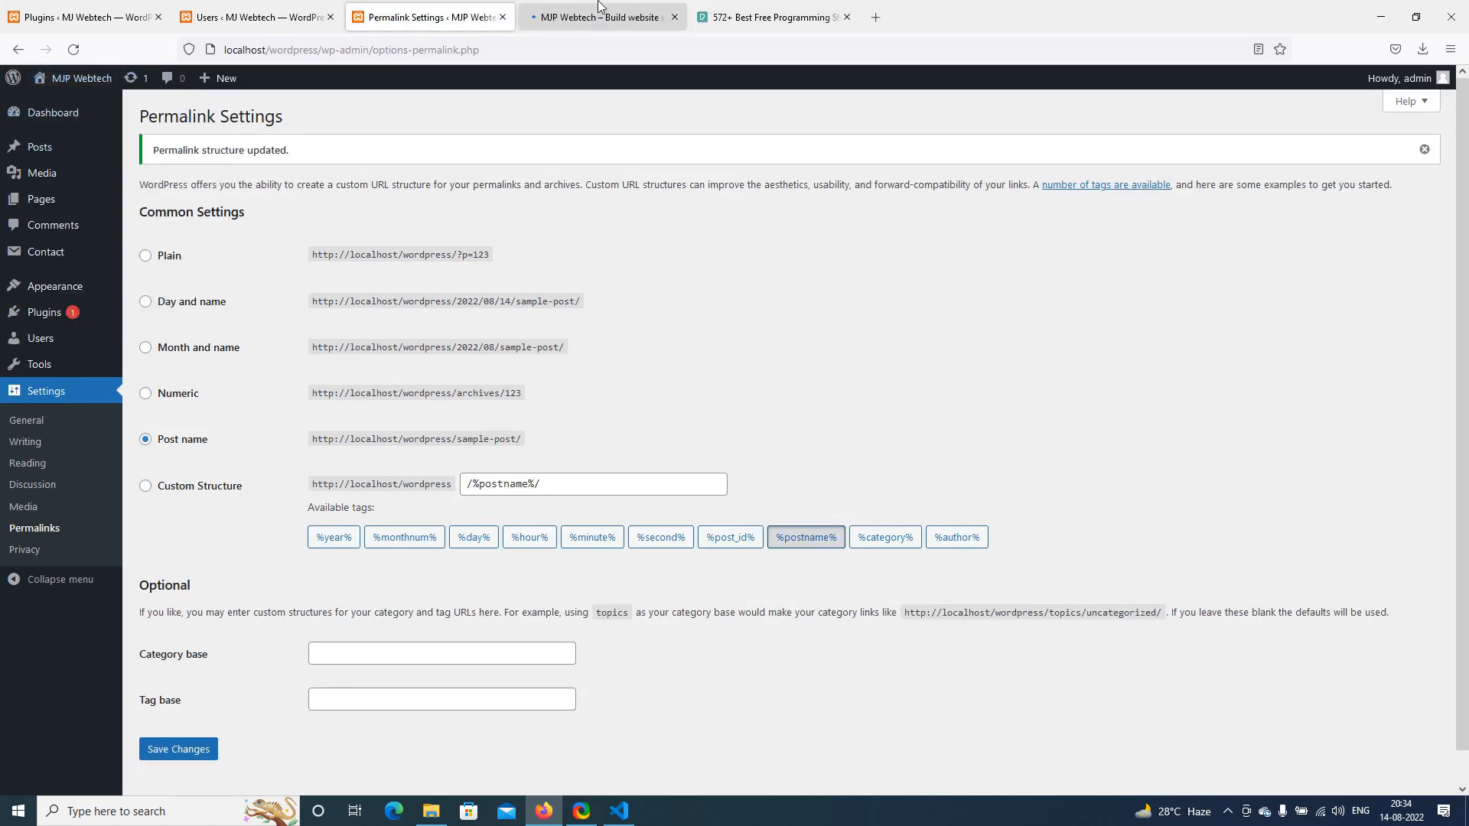
{"action": "left_click", "coordinate": [600, 9]}
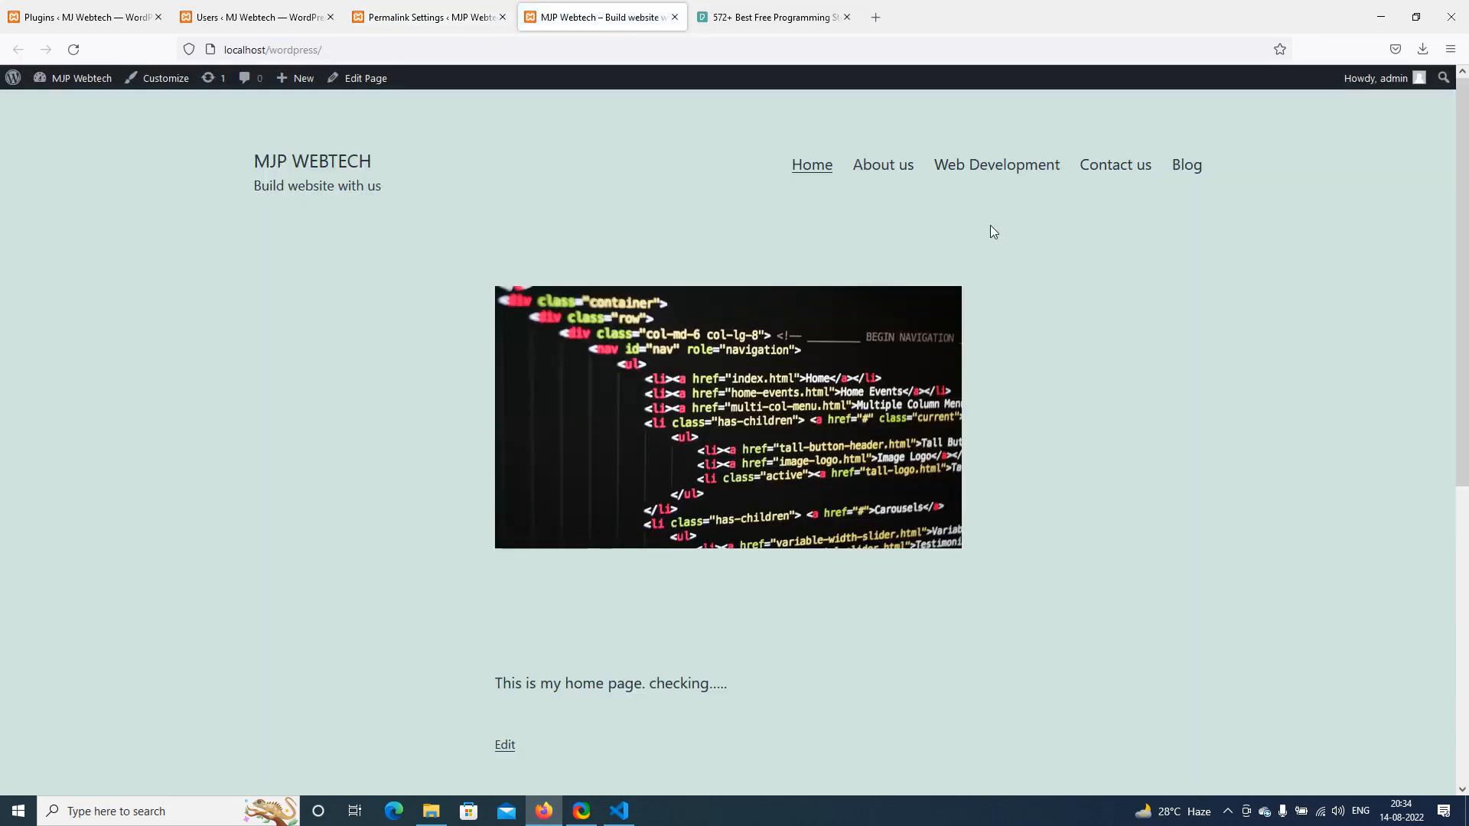
{"action": "left_click", "coordinate": [872, 169]}
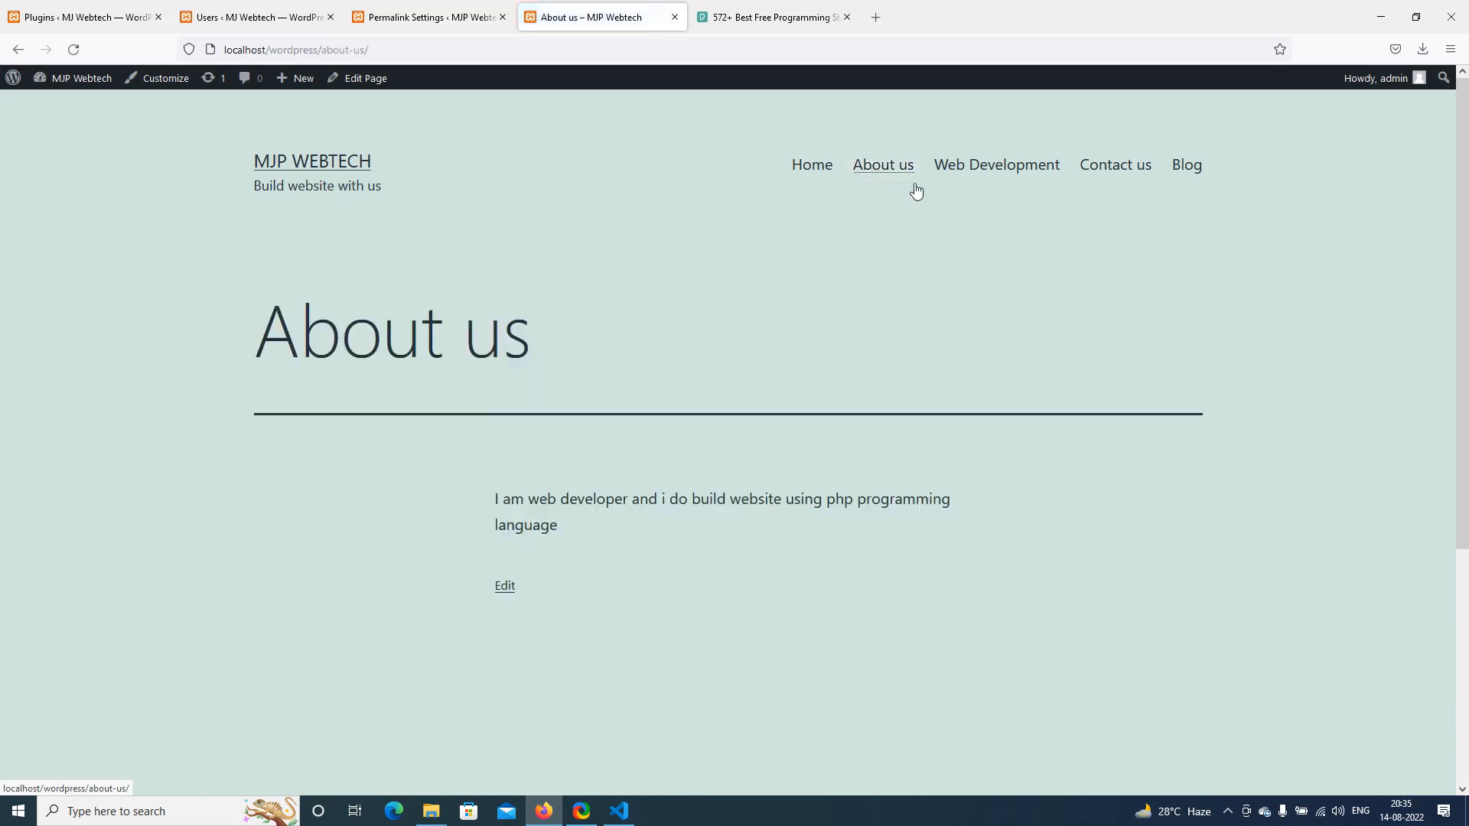
{"action": "left_click", "coordinate": [979, 172]}
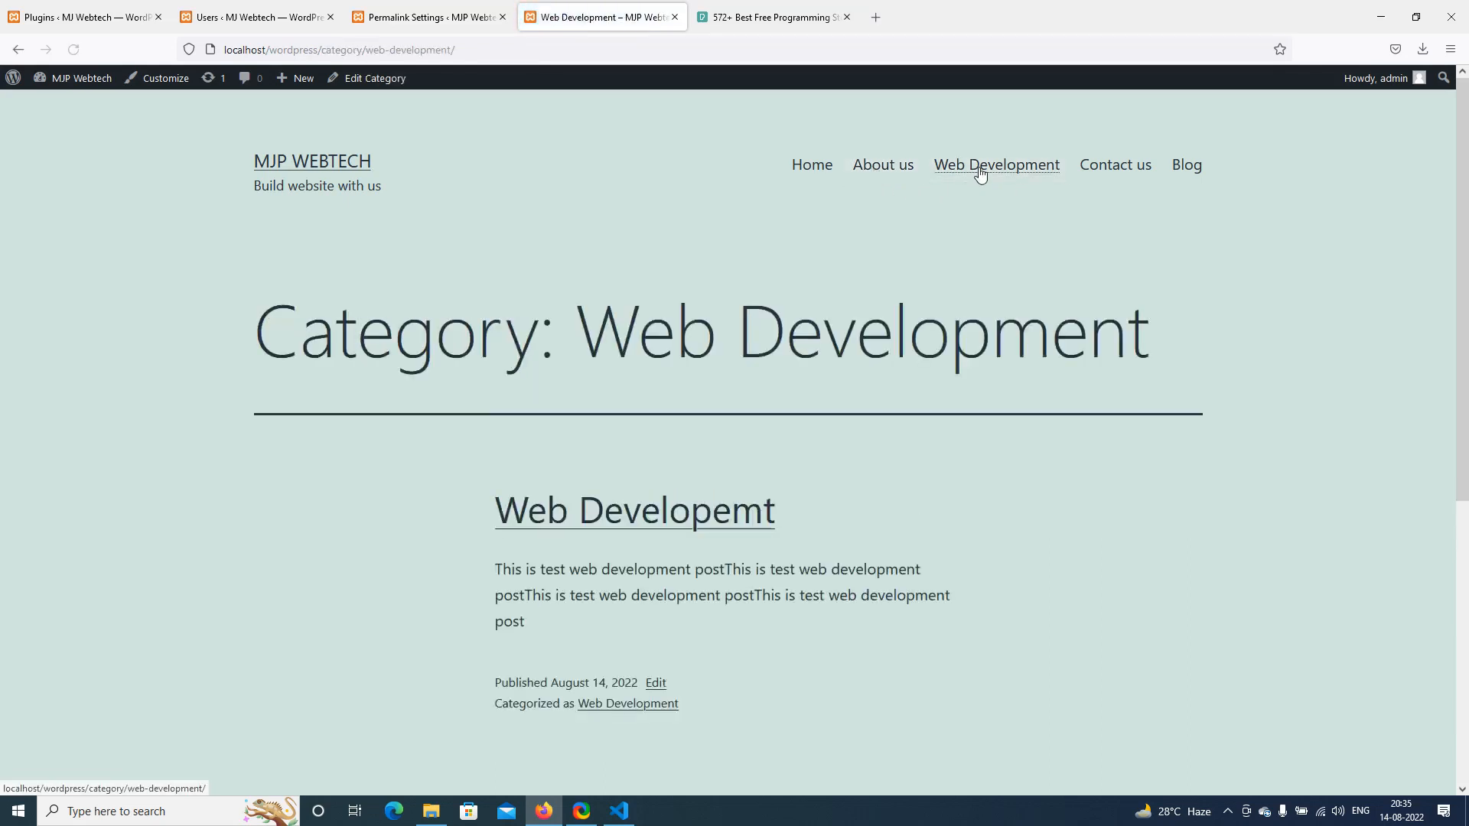
{"action": "left_click", "coordinate": [1138, 166]}
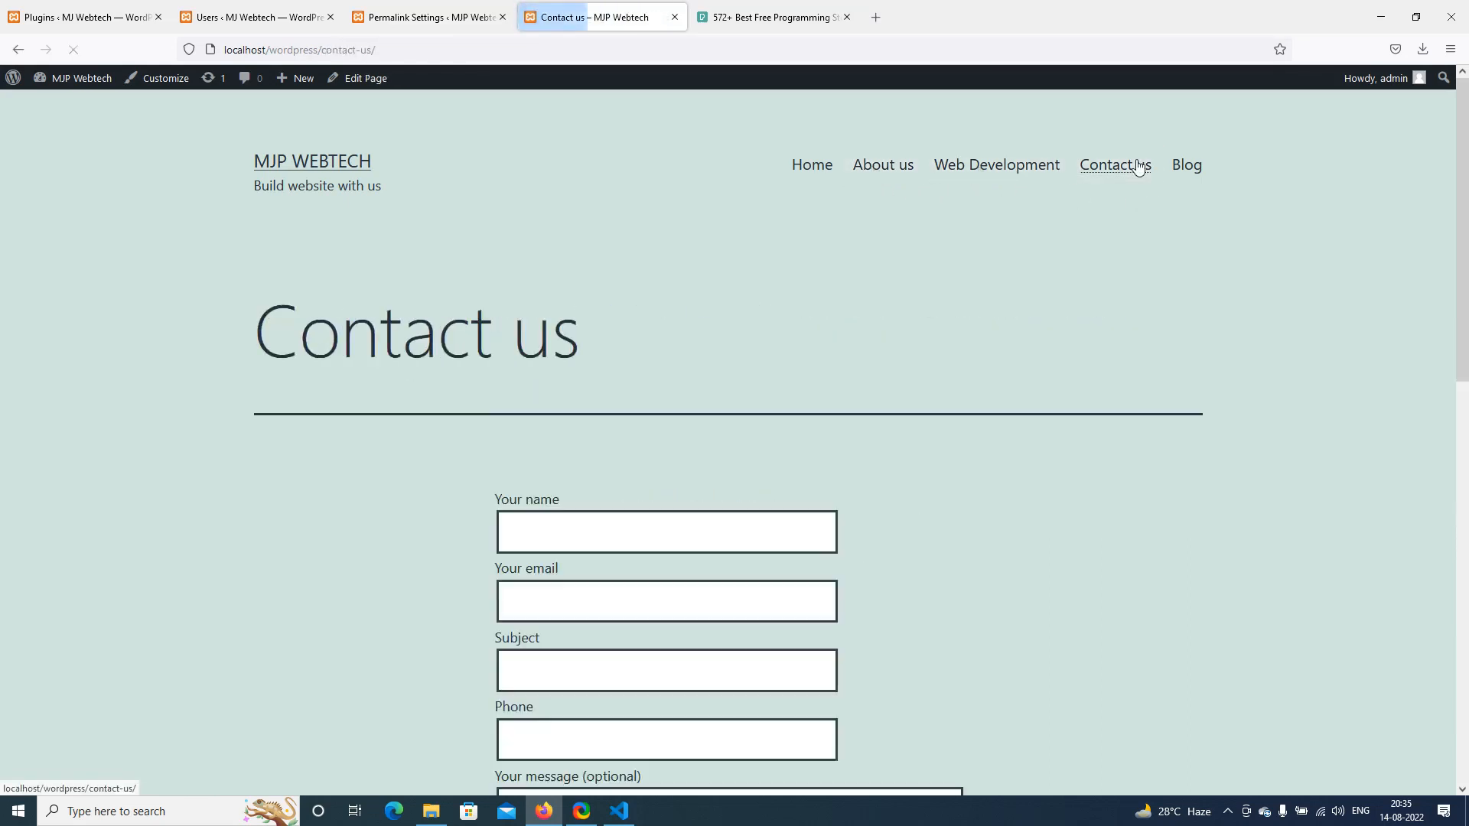
{"action": "left_click", "coordinate": [1188, 173]}
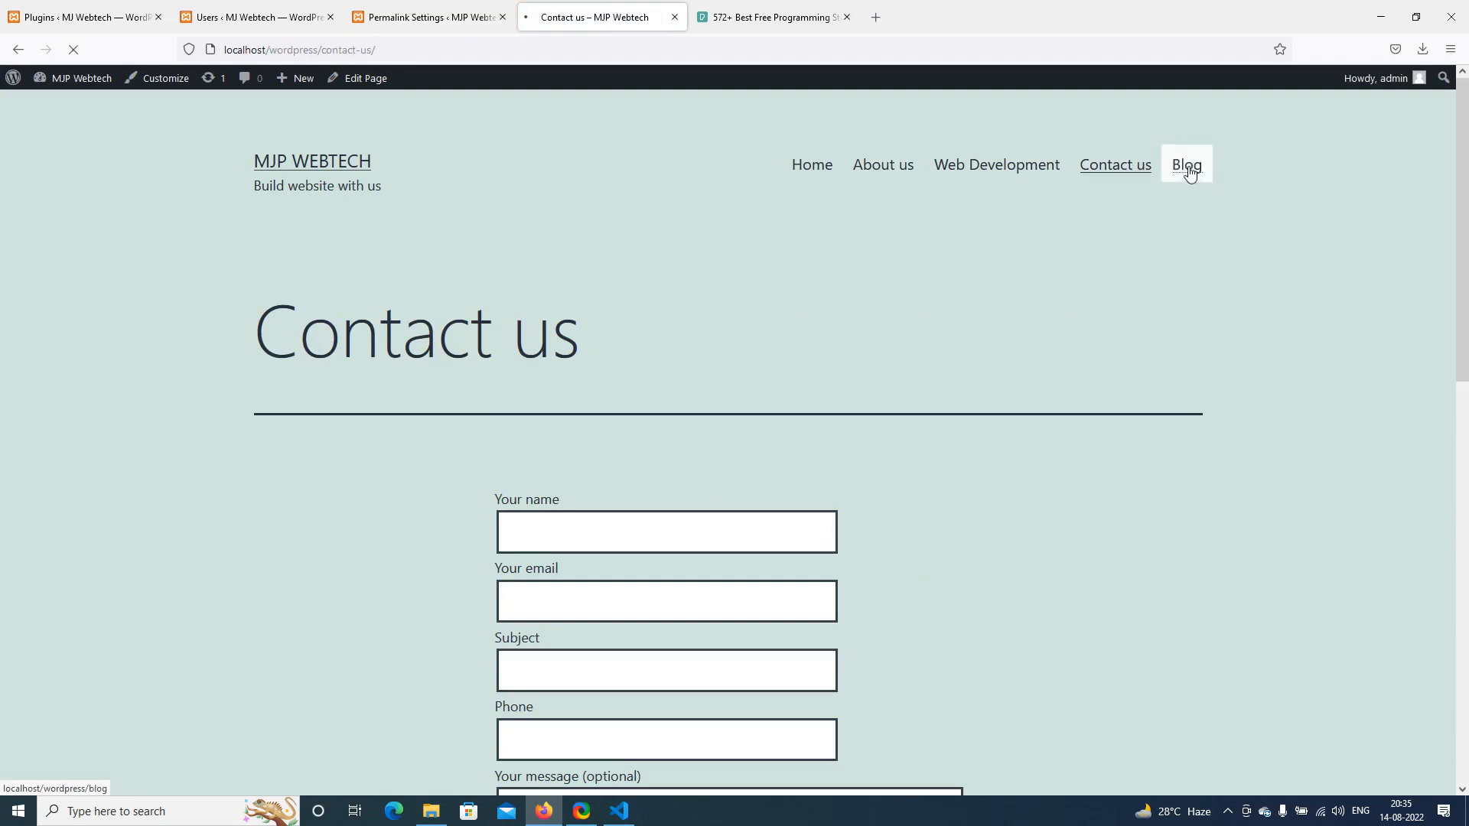
Return to the Permalink Settings, choose the Plain structure and save the changes
{"action": "left_click", "coordinate": [414, 7]}
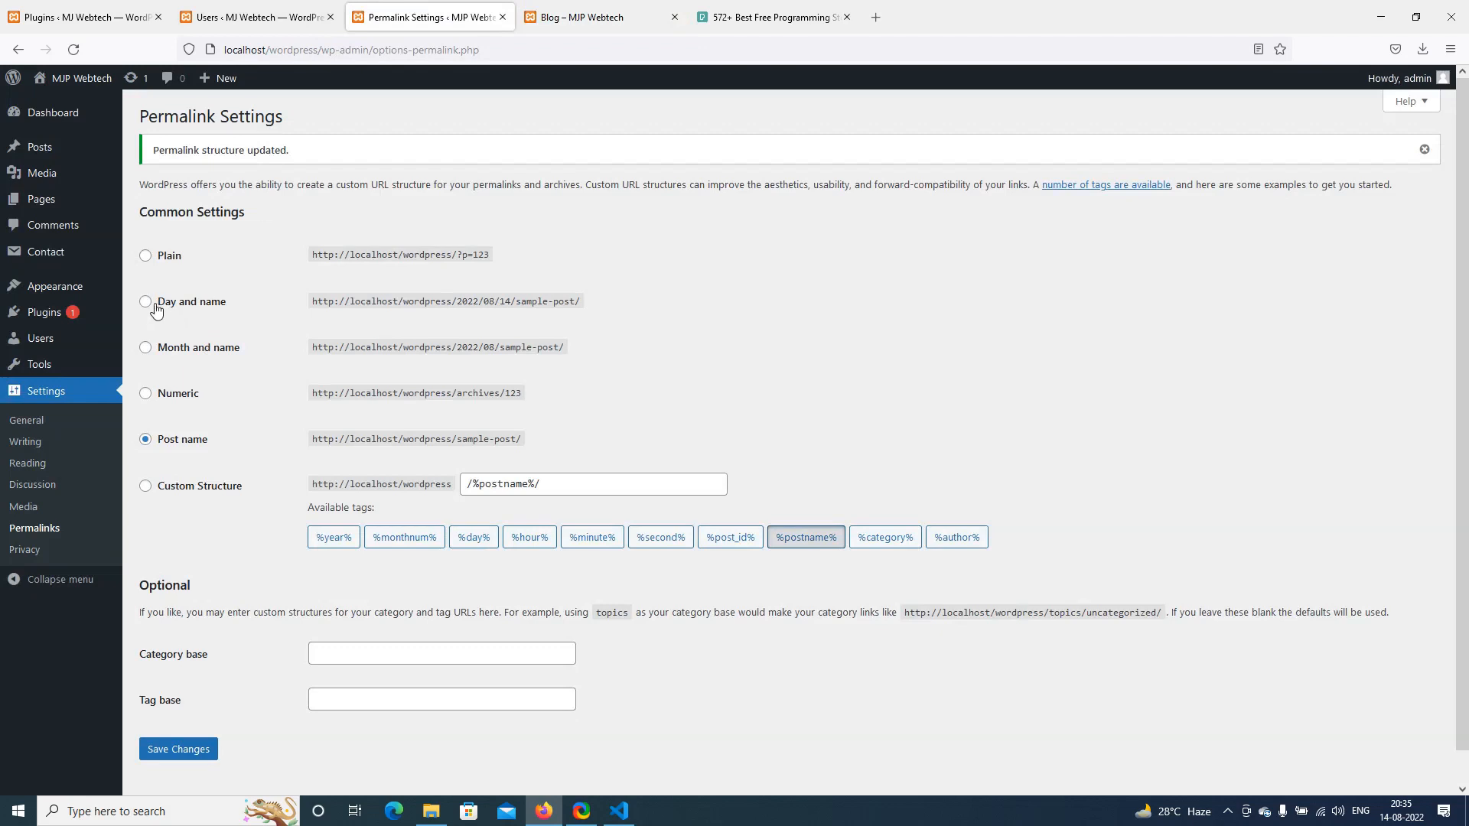
{"action": "left_click", "coordinate": [147, 258]}
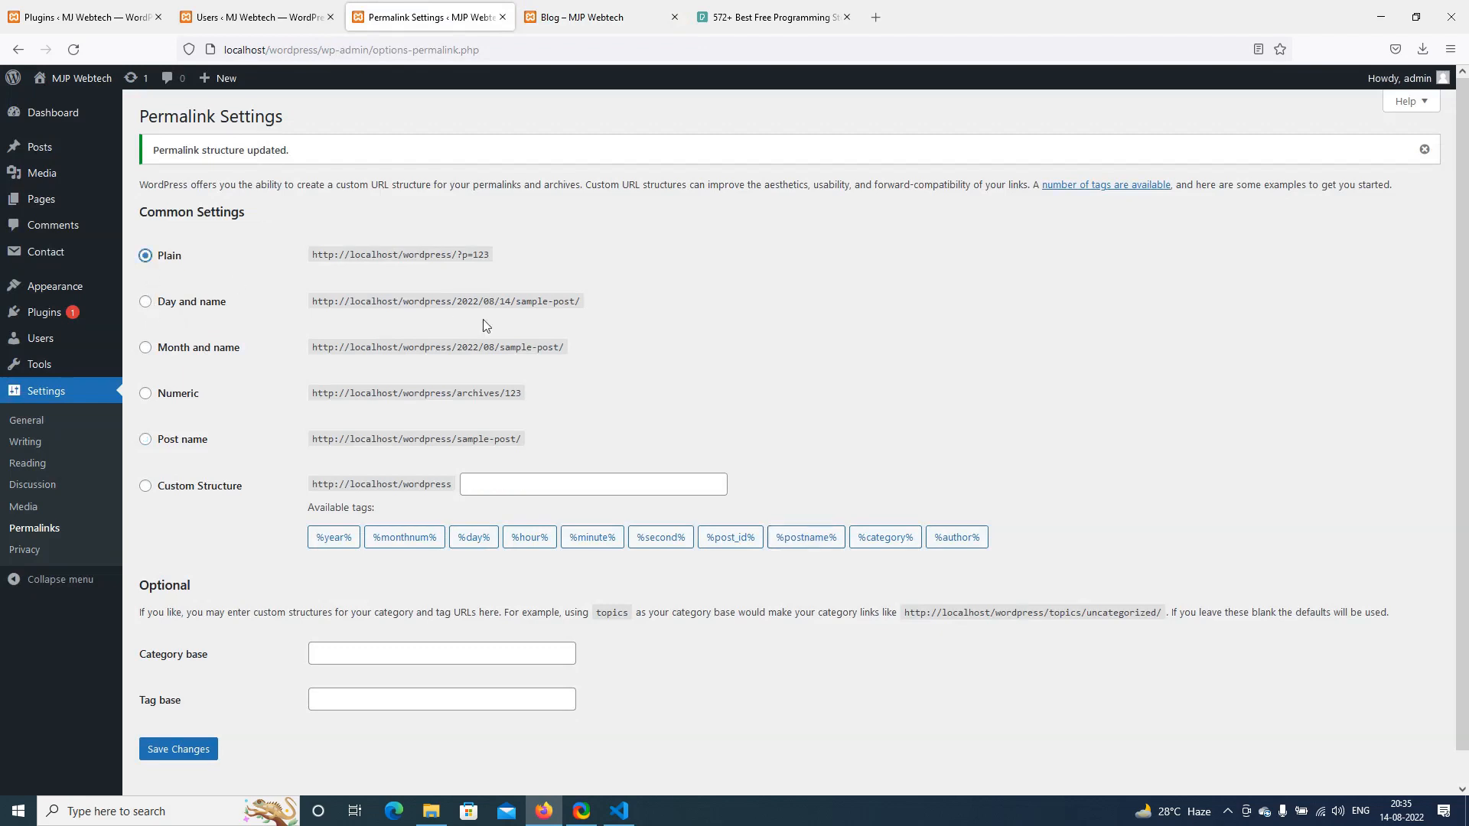
{"action": "left_click", "coordinate": [178, 749]}
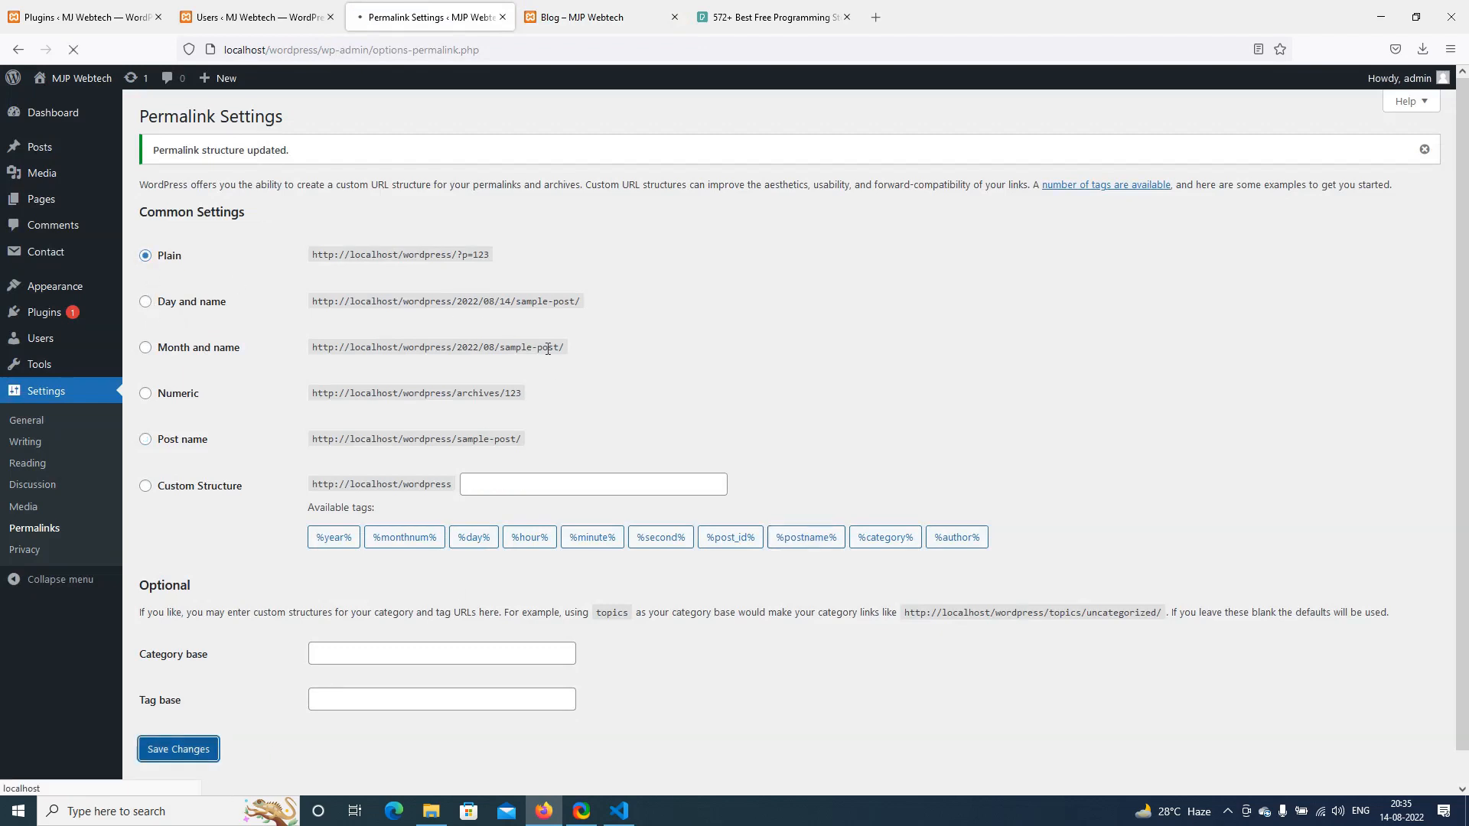
Reload the live site's homepage through its site title, open About us, and examine the page-specific part of its address
{"action": "key", "text": "ctrl+Tab"}
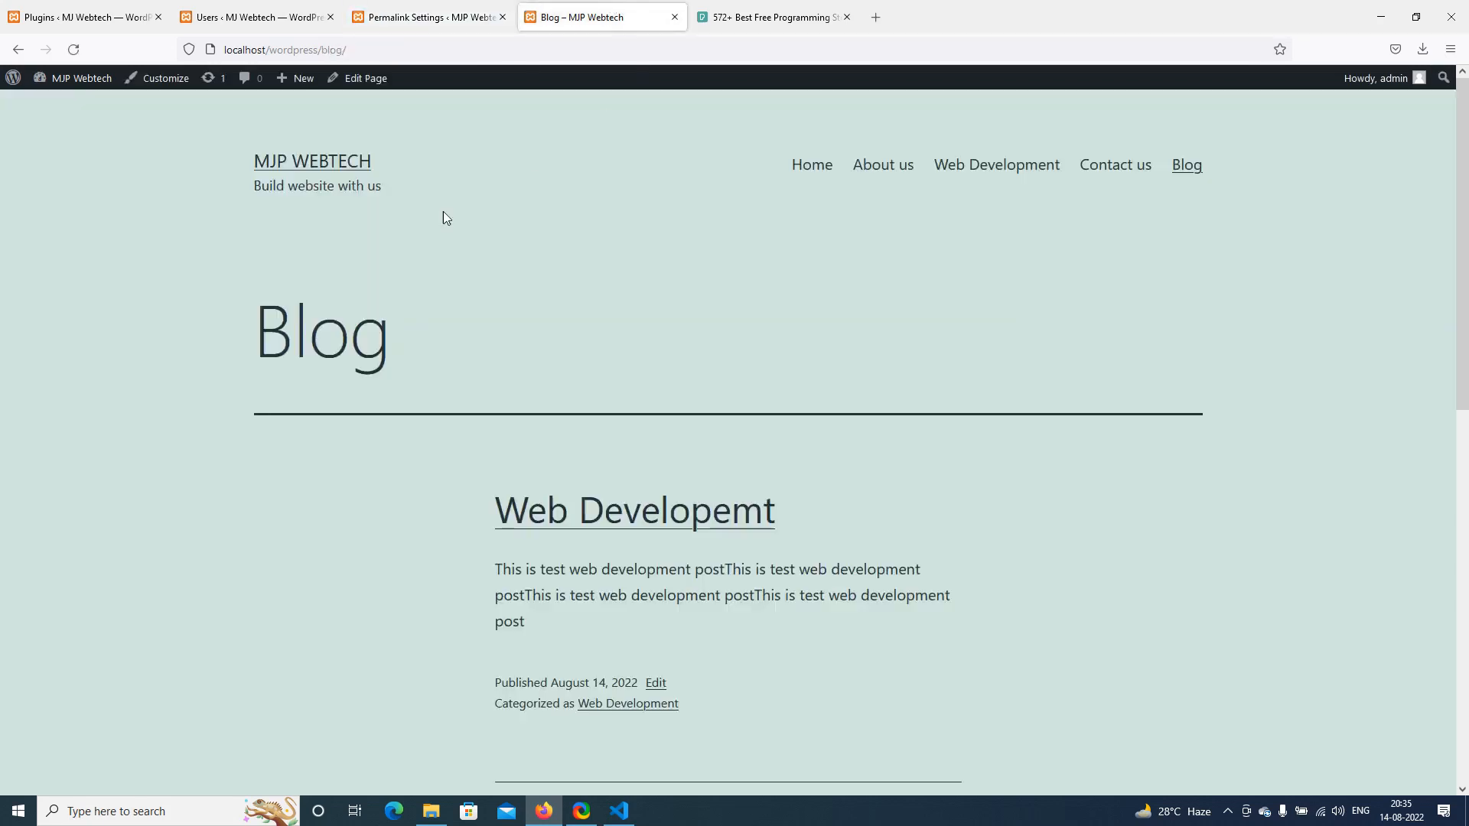
{"action": "left_click", "coordinate": [275, 163]}
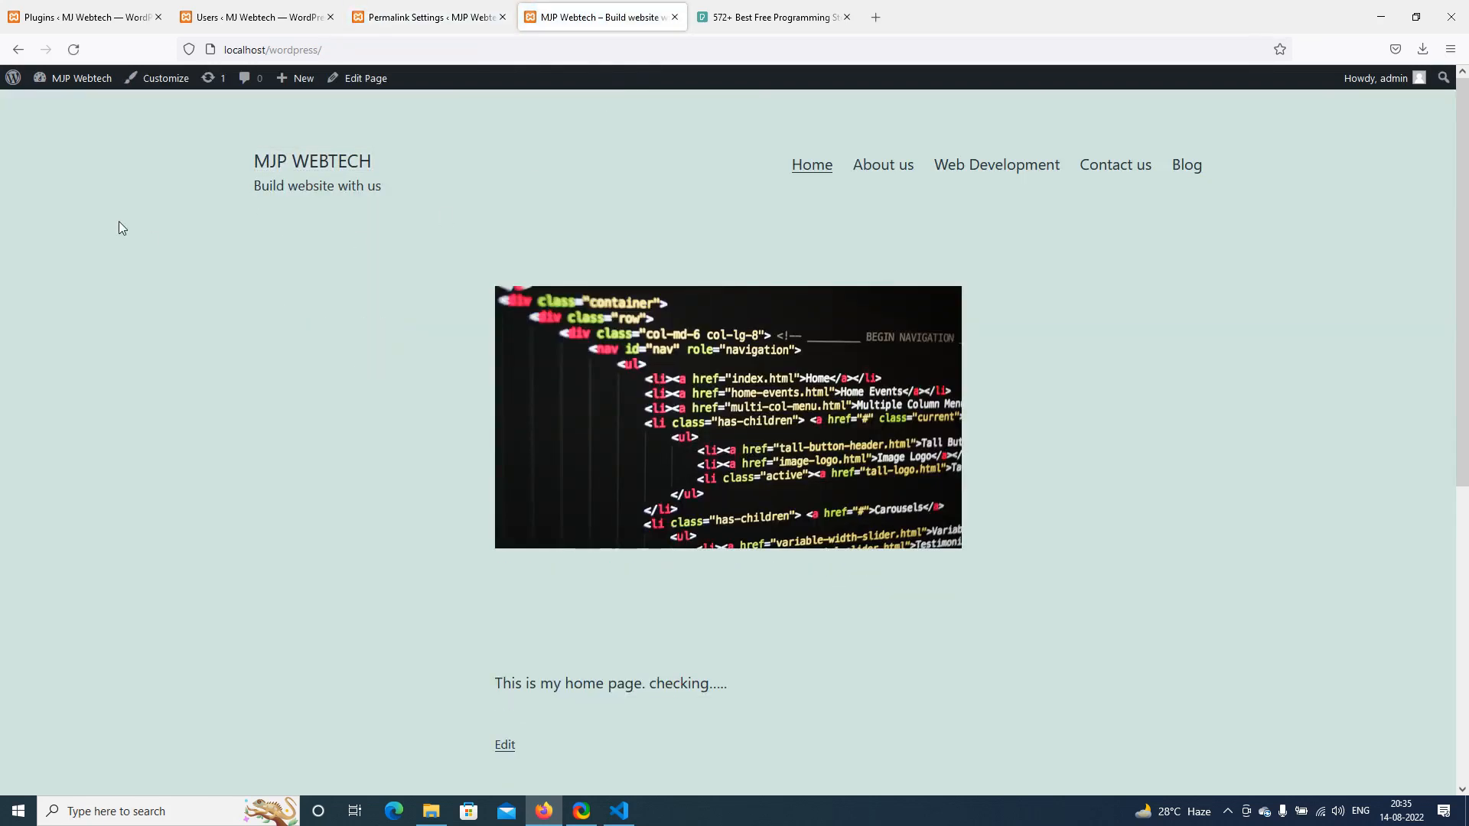
{"action": "left_click", "coordinate": [894, 169]}
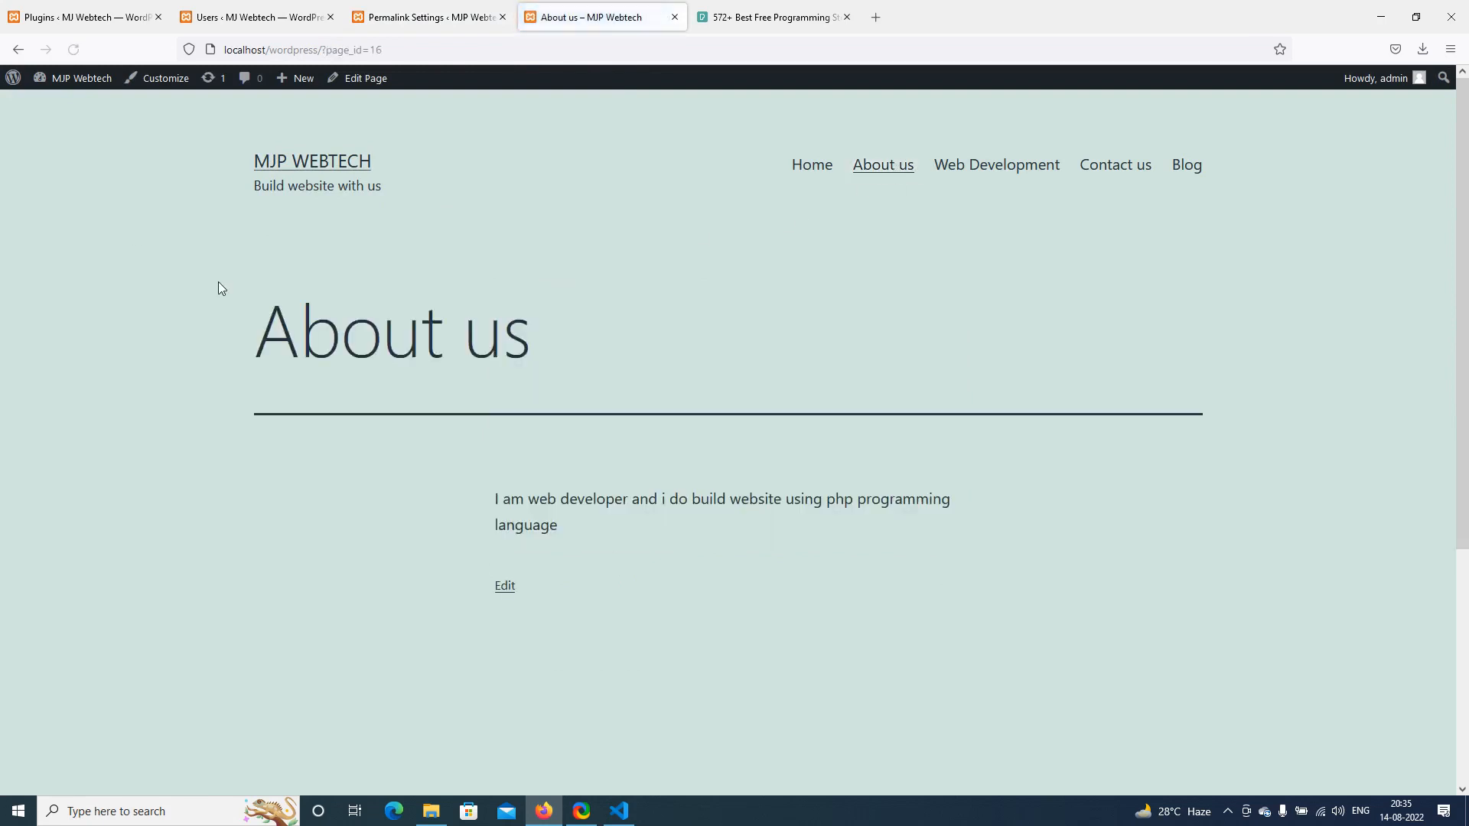
{"action": "left_click_drag", "start_coordinate": [321, 50], "coordinate": [384, 51]}
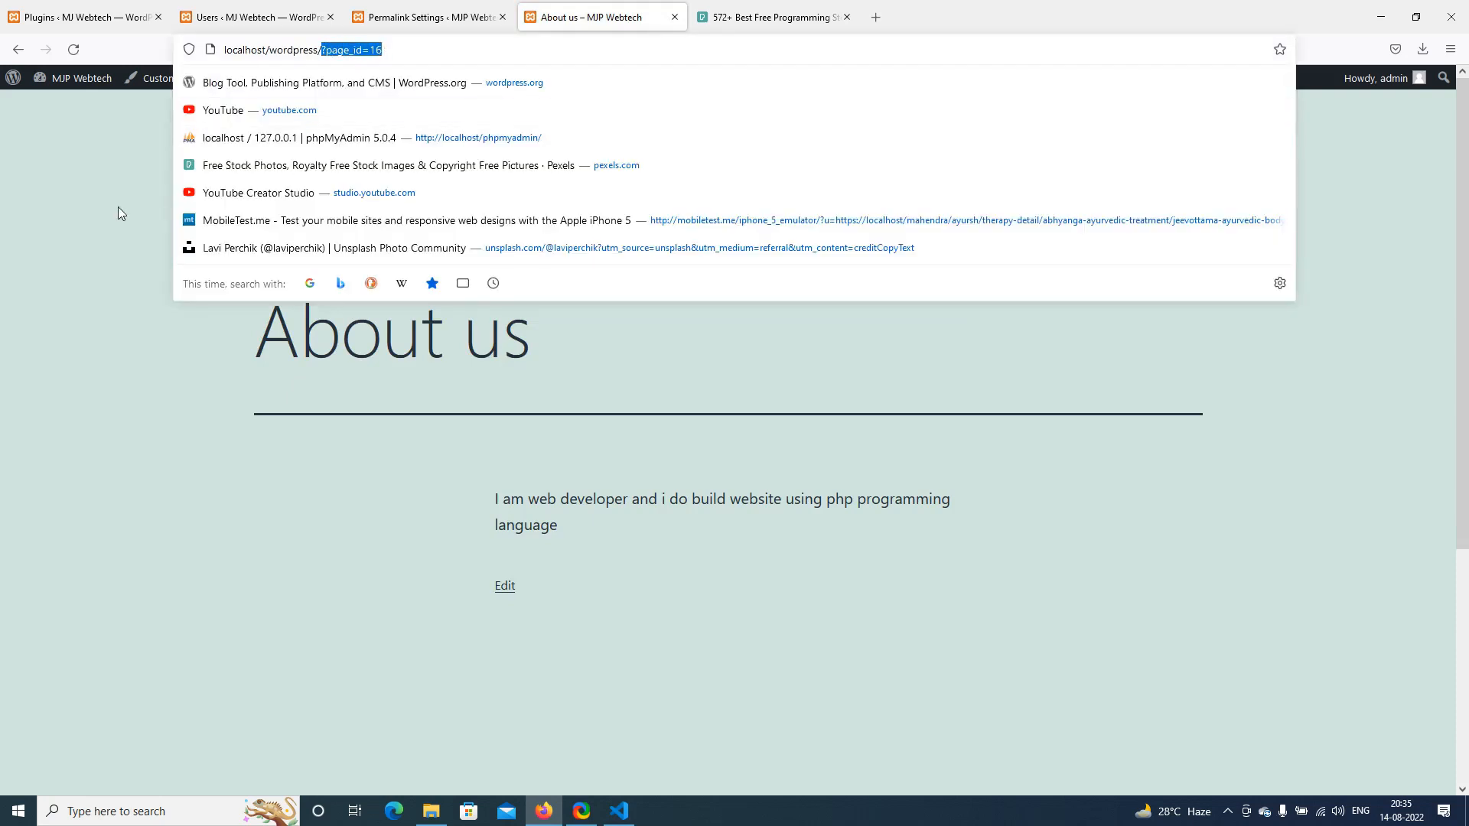
{"action": "left_click", "coordinate": [253, 388]}
Set the permalink structure back to Post name in the Permalink Settings and save the changes
{"action": "left_click", "coordinate": [379, 8]}
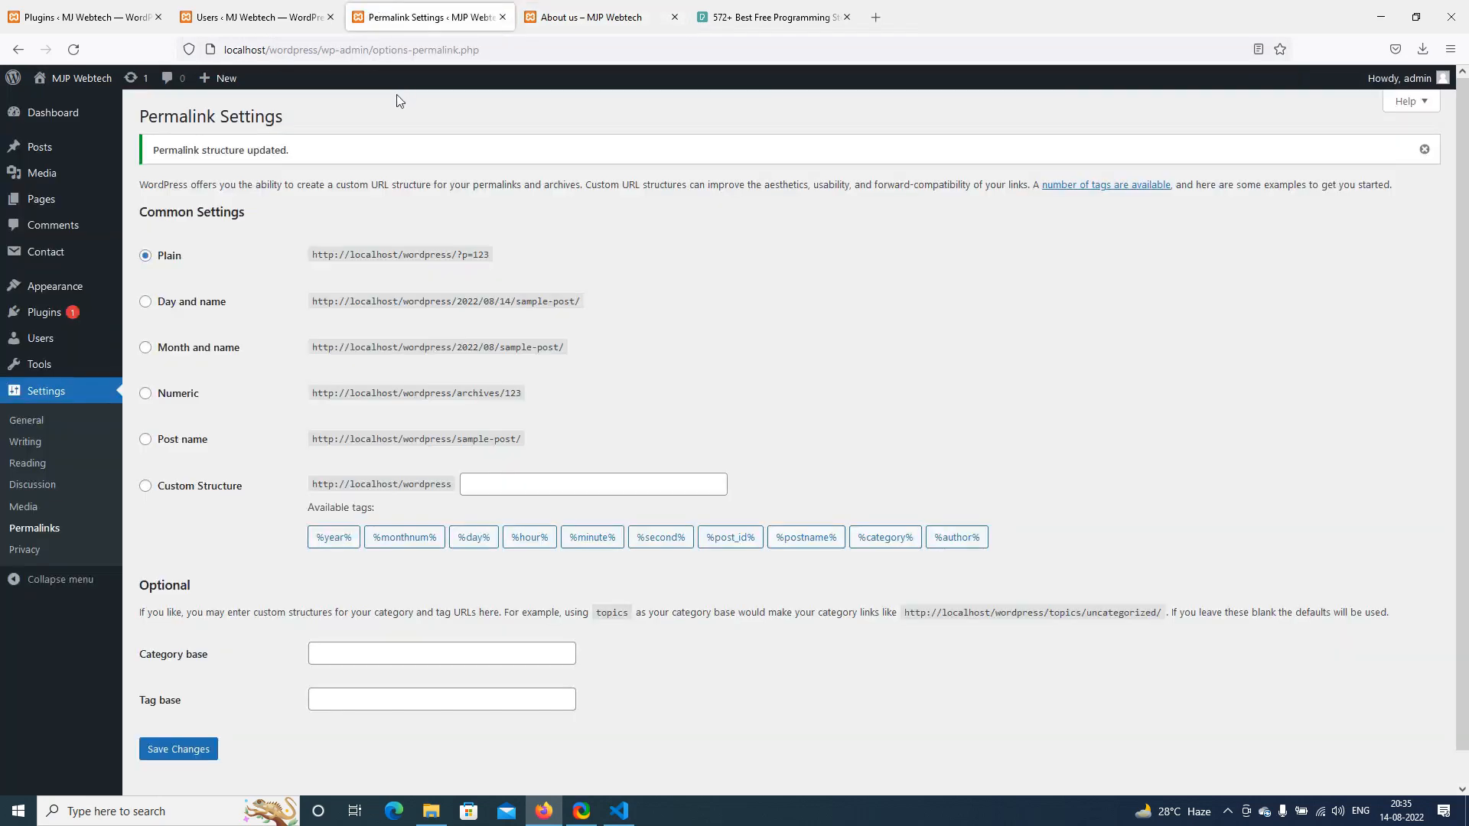
{"action": "scroll", "coordinate": [345, 163], "scroll_direction": "down", "scroll_amount": 1}
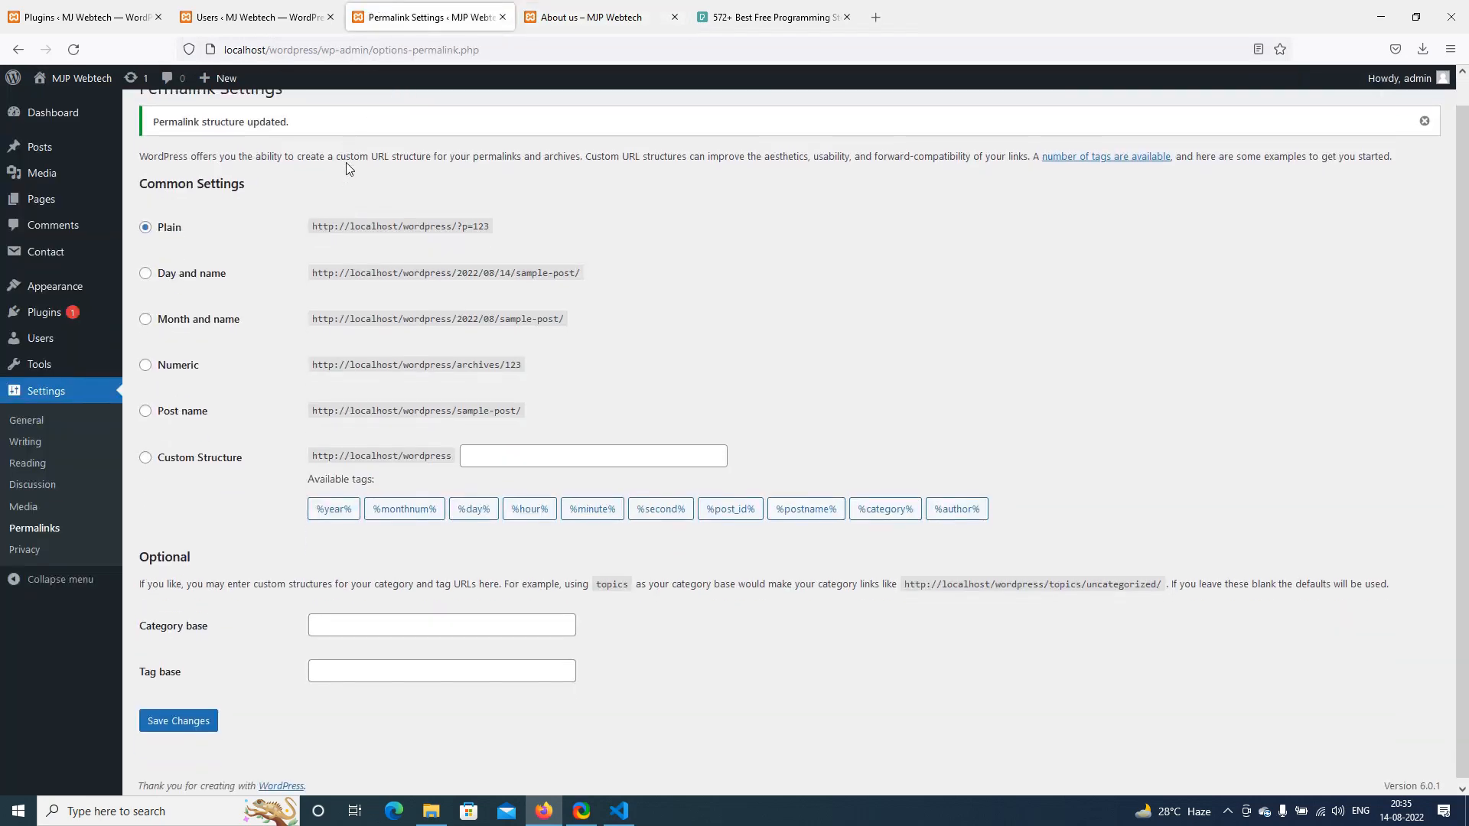
{"action": "left_click", "coordinate": [179, 412]}
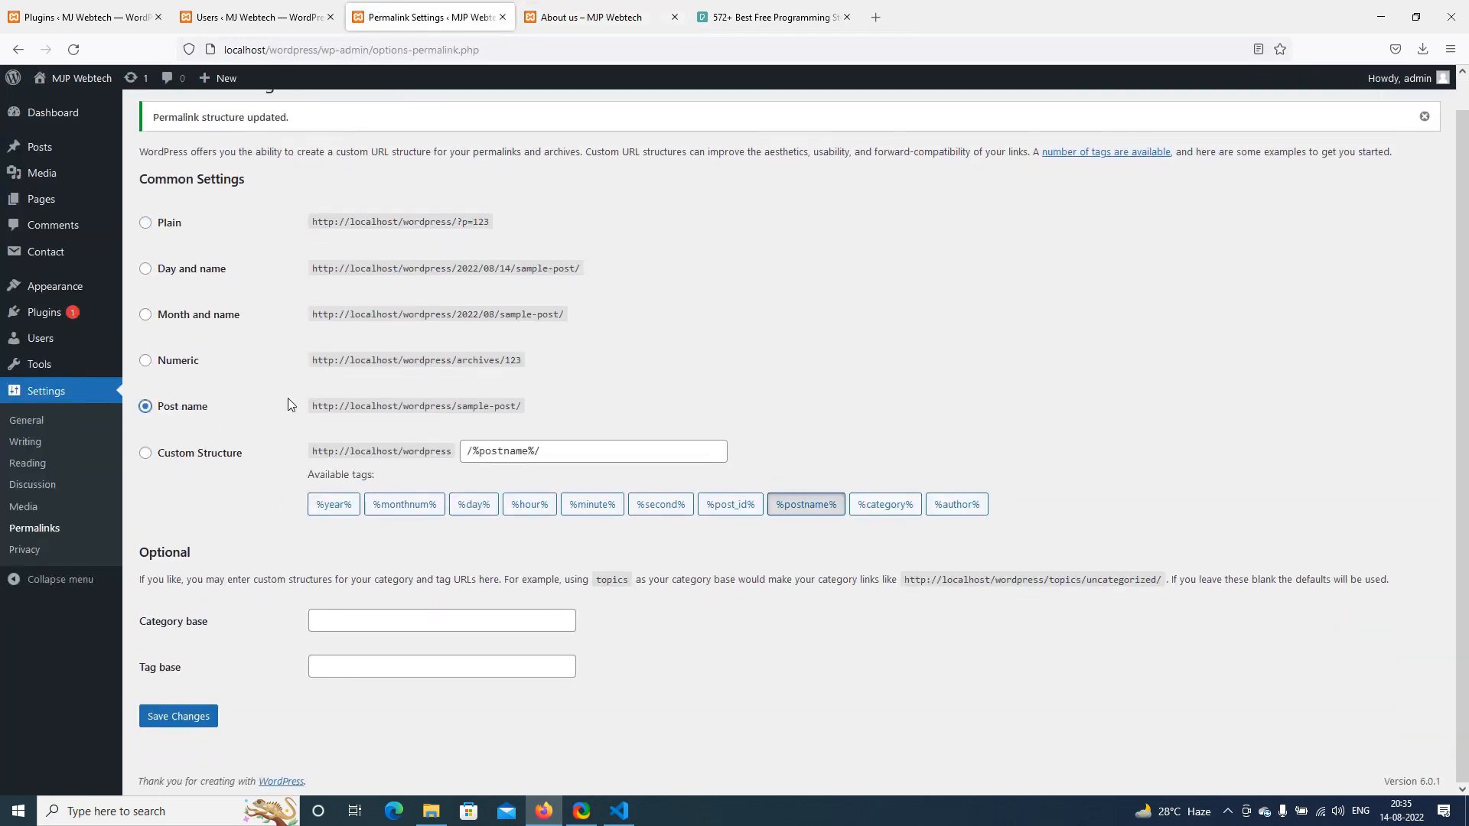
{"action": "left_click", "coordinate": [179, 724]}
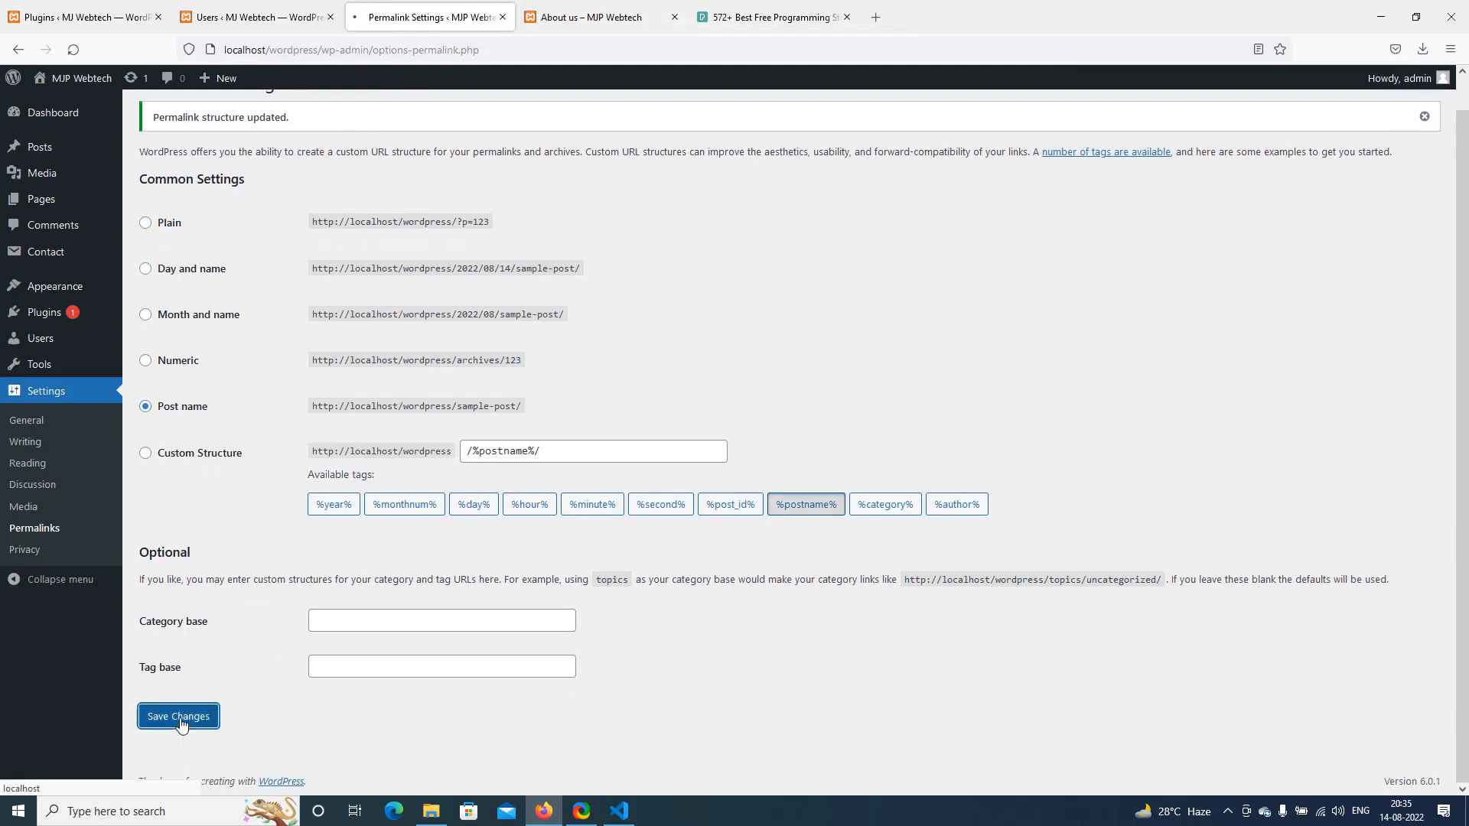